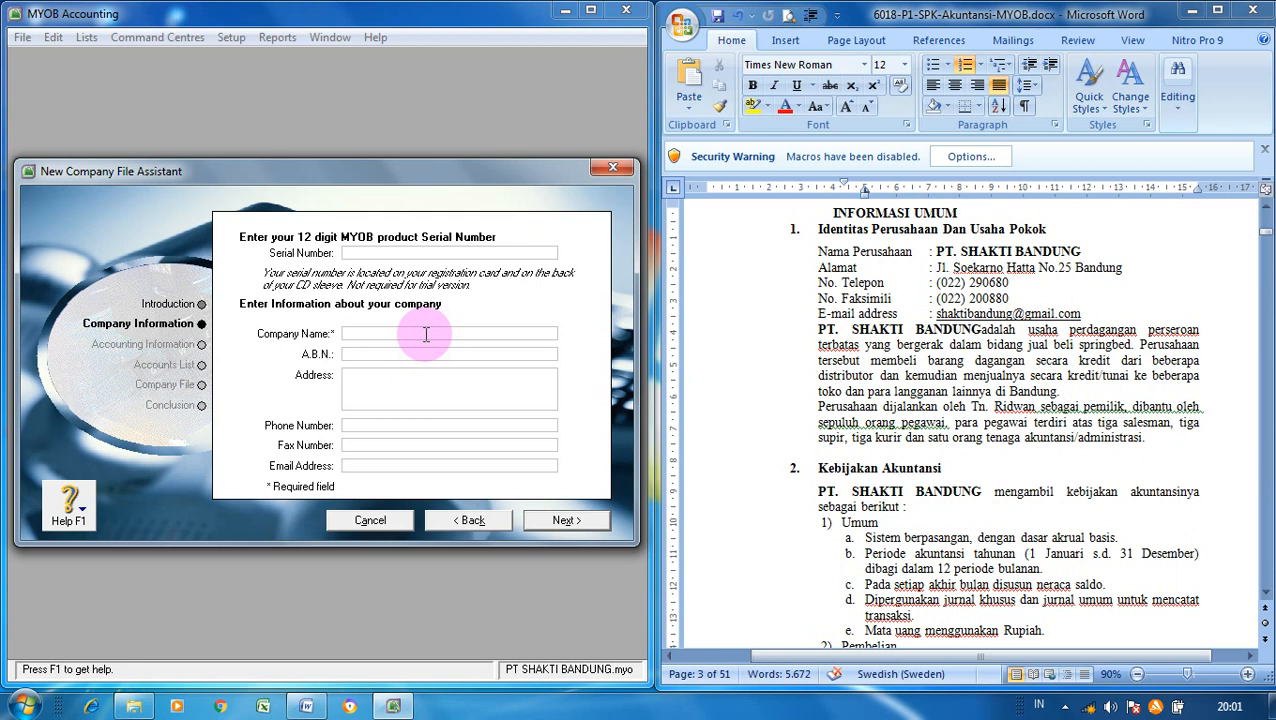
- Enter PT. SHAKTI BANDUNG as the company name along with its street address
text(PT. SHAKTI BANDUNG)
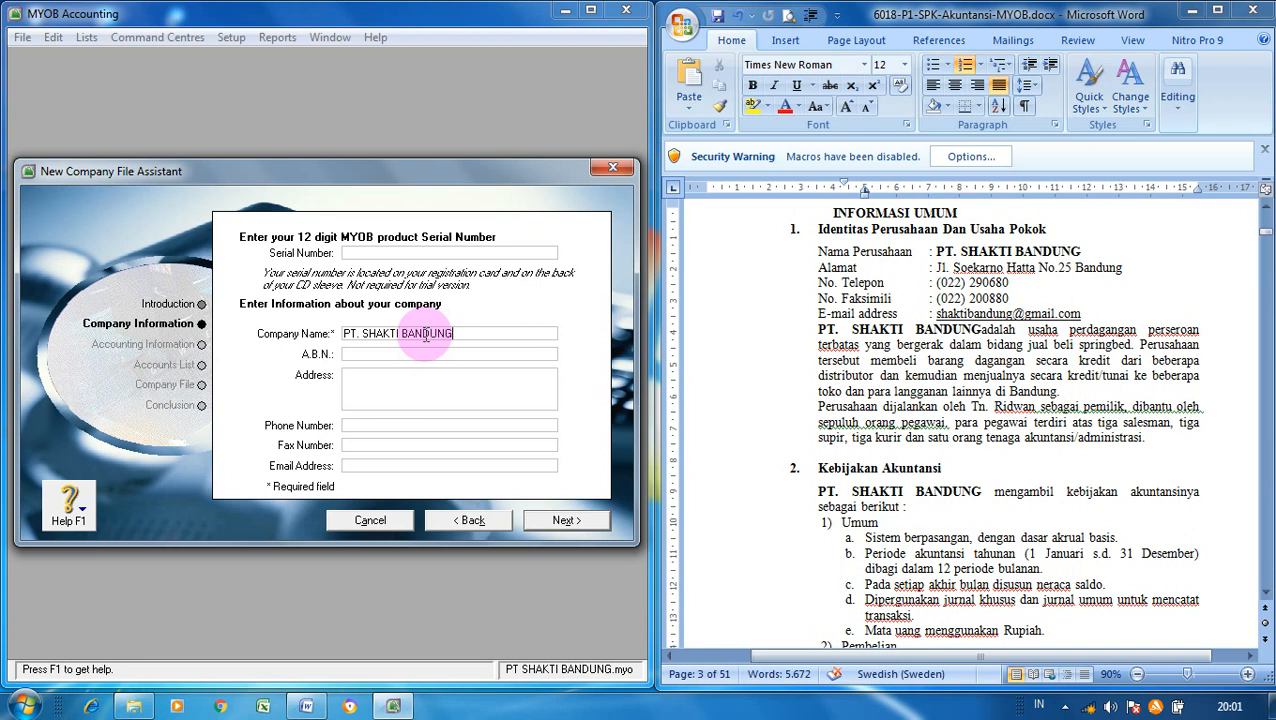
click(429, 353)
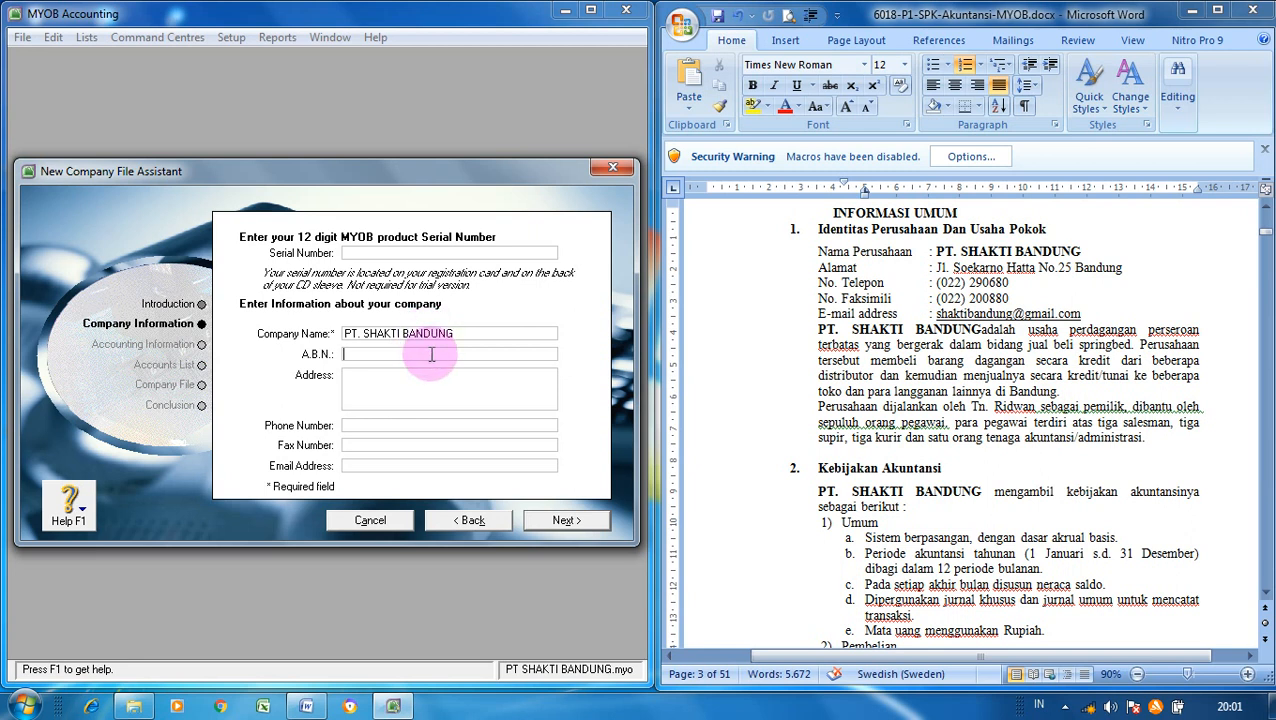
click(431, 374)
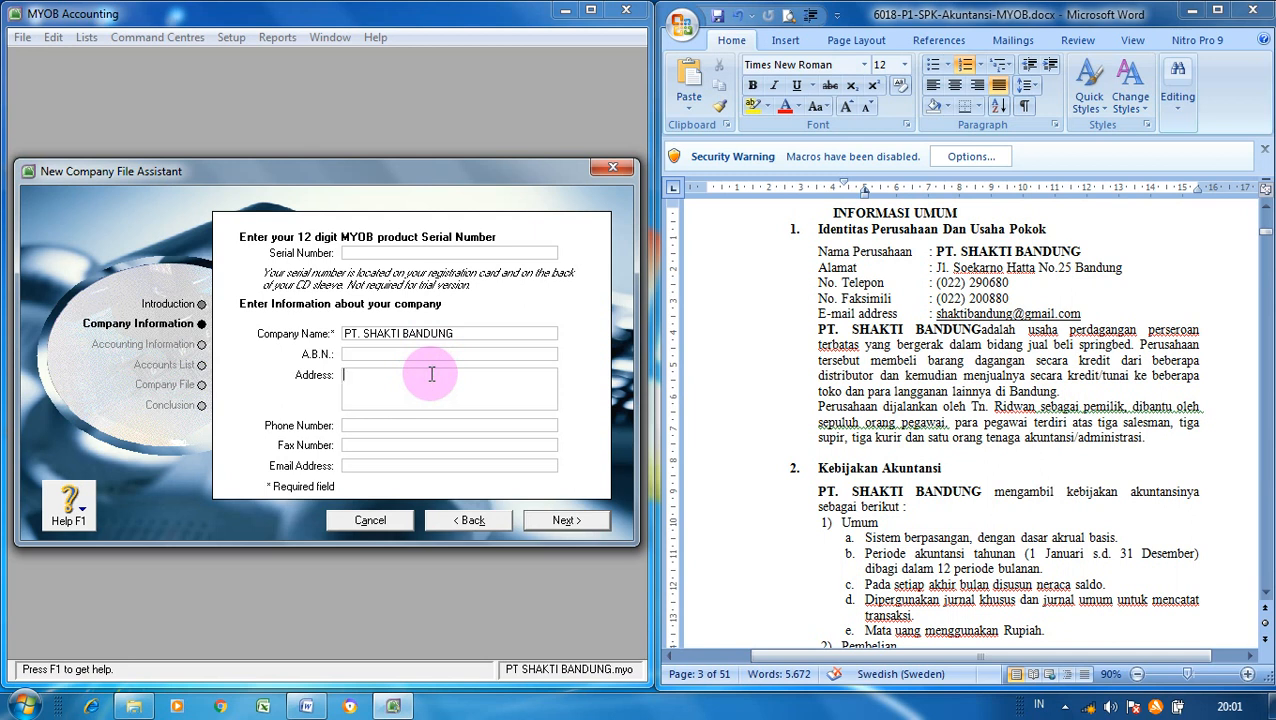
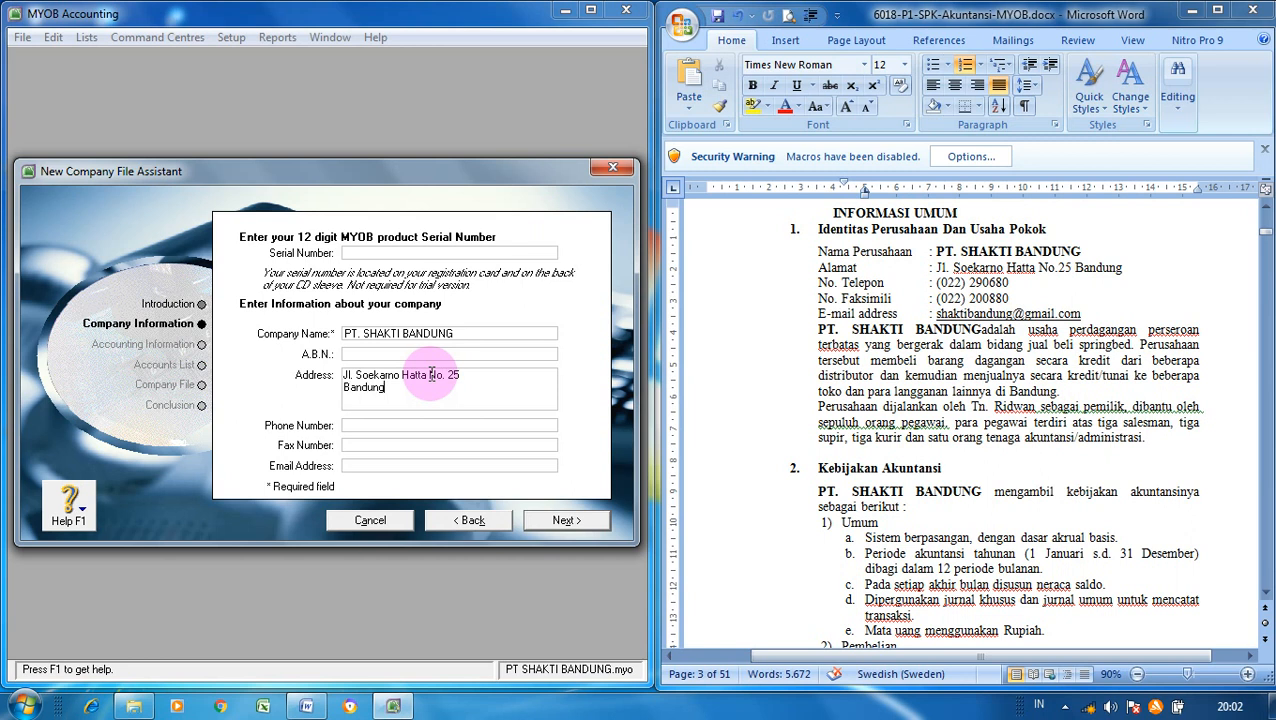
- Fill in the company's phone number, fax number and e-mail address
click(441, 424)
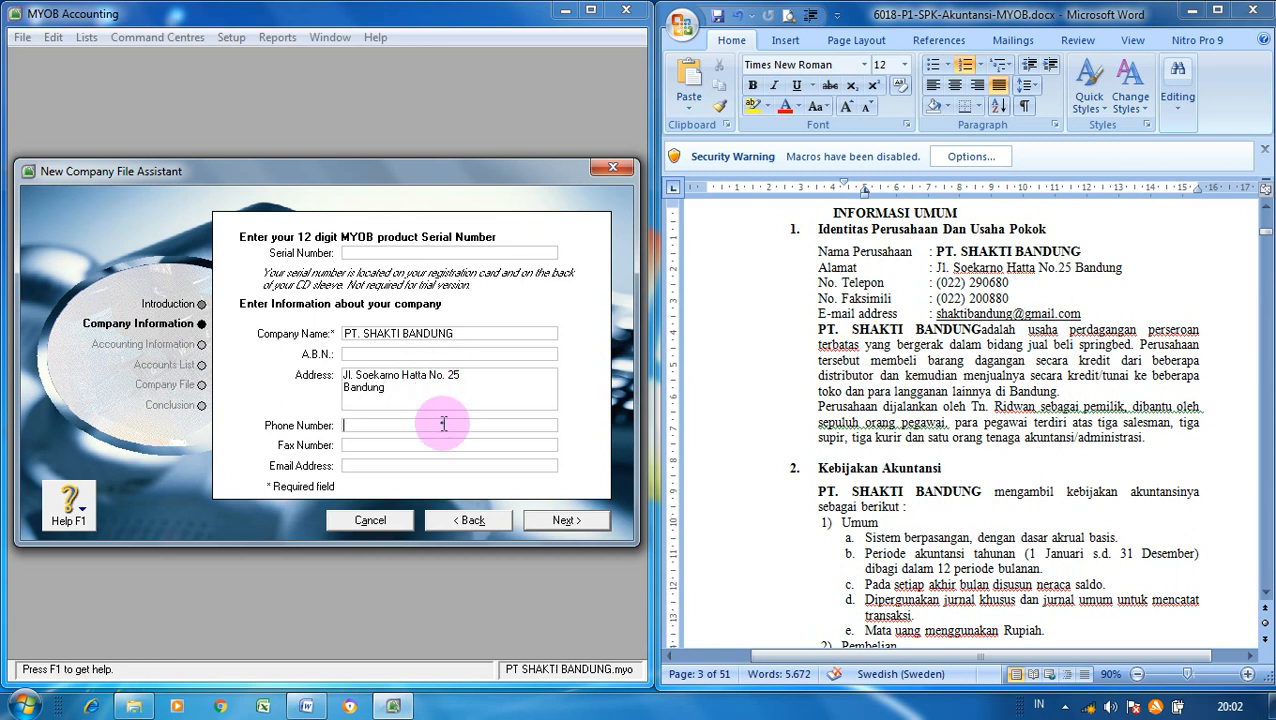
click(455, 444)
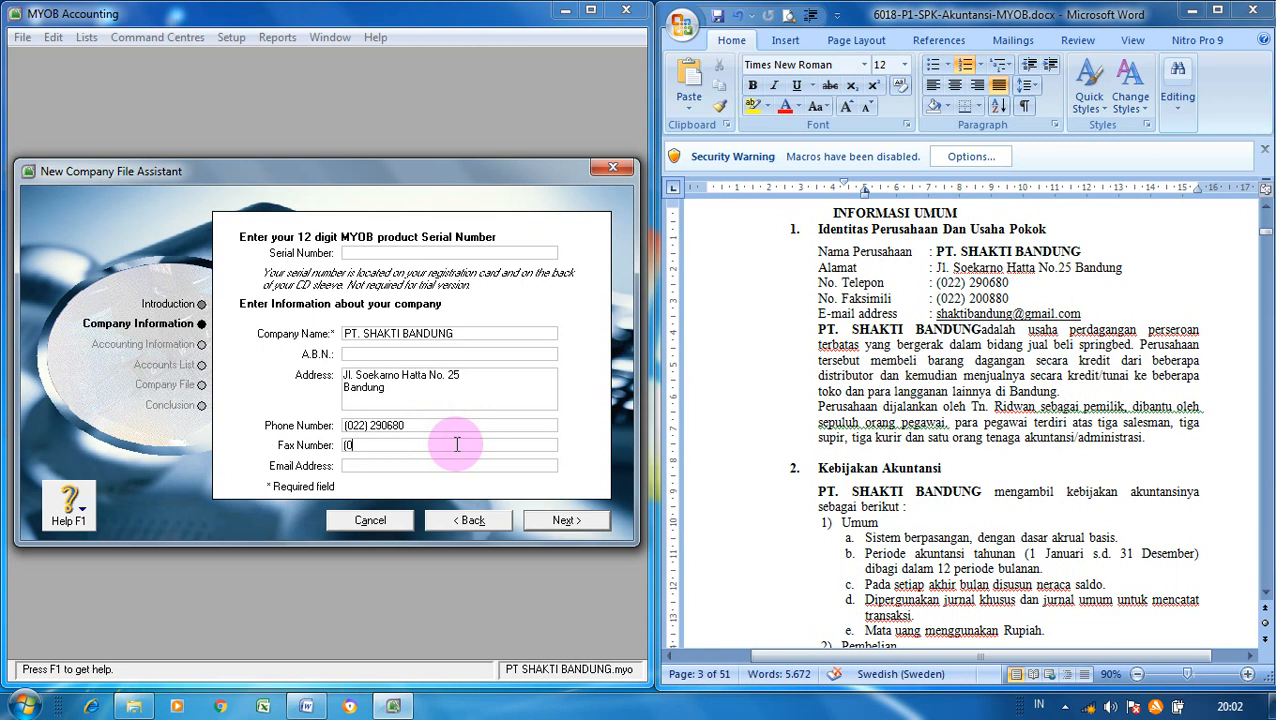
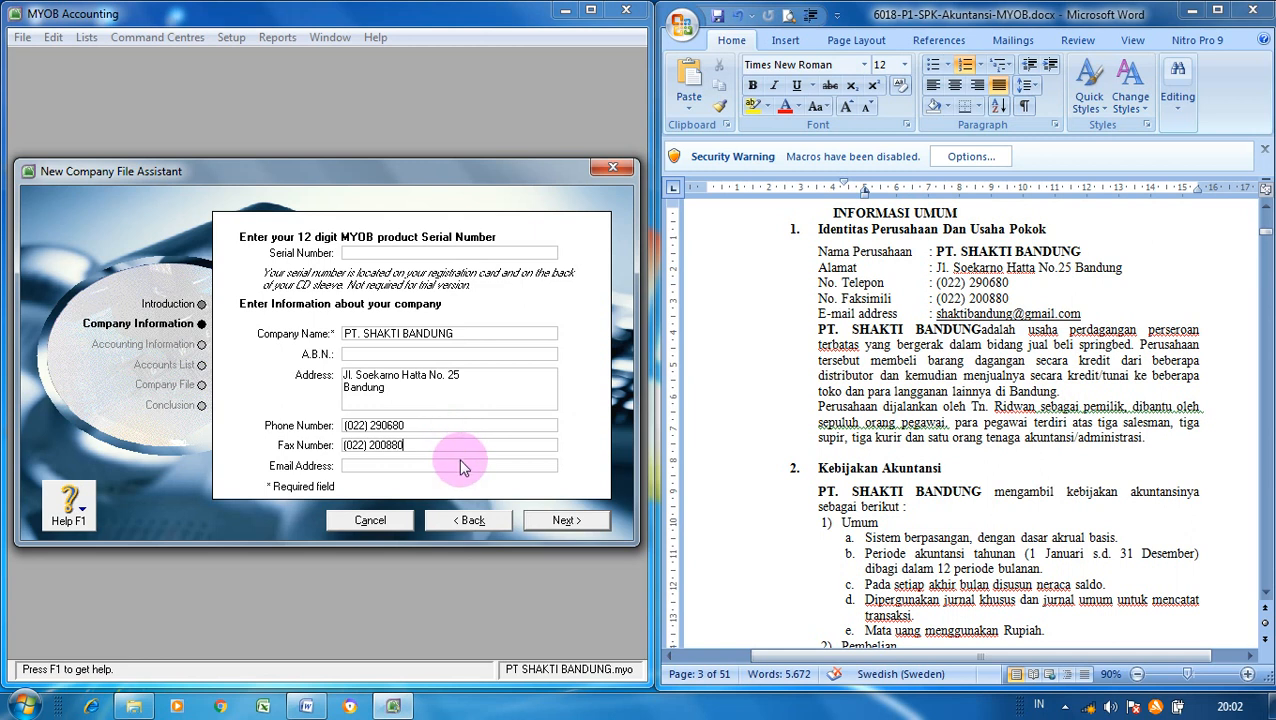
click(466, 466)
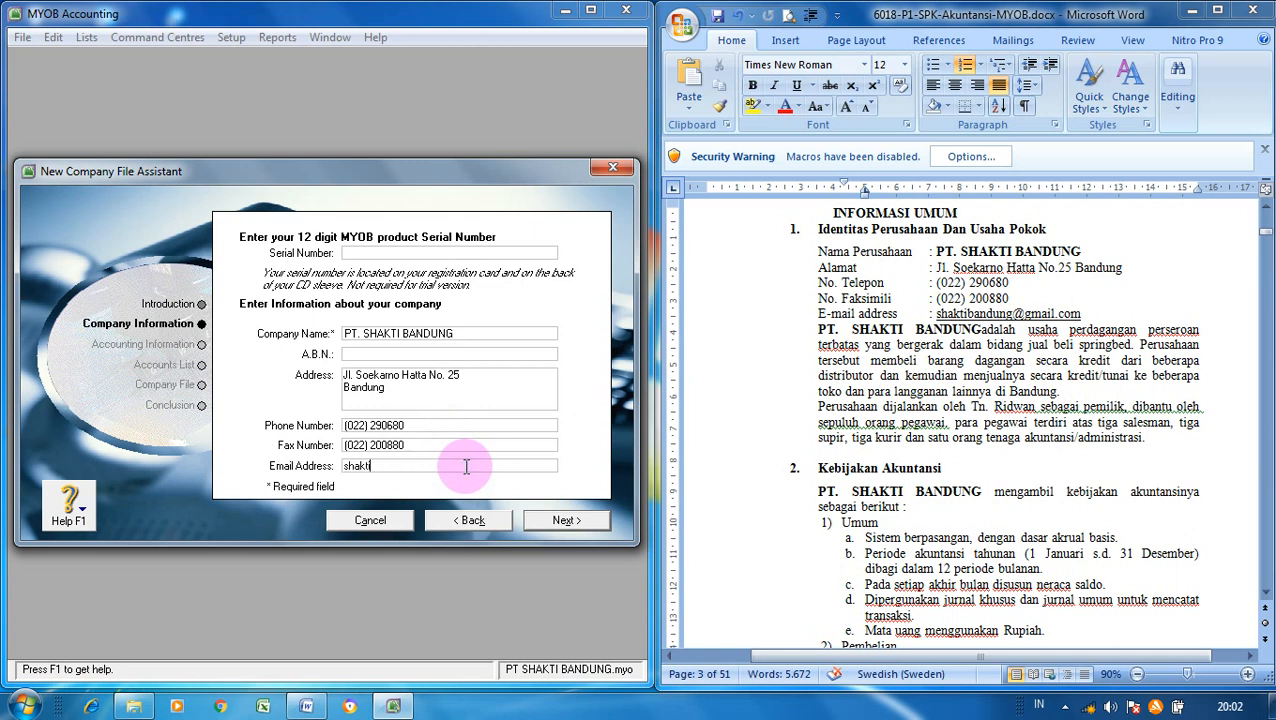
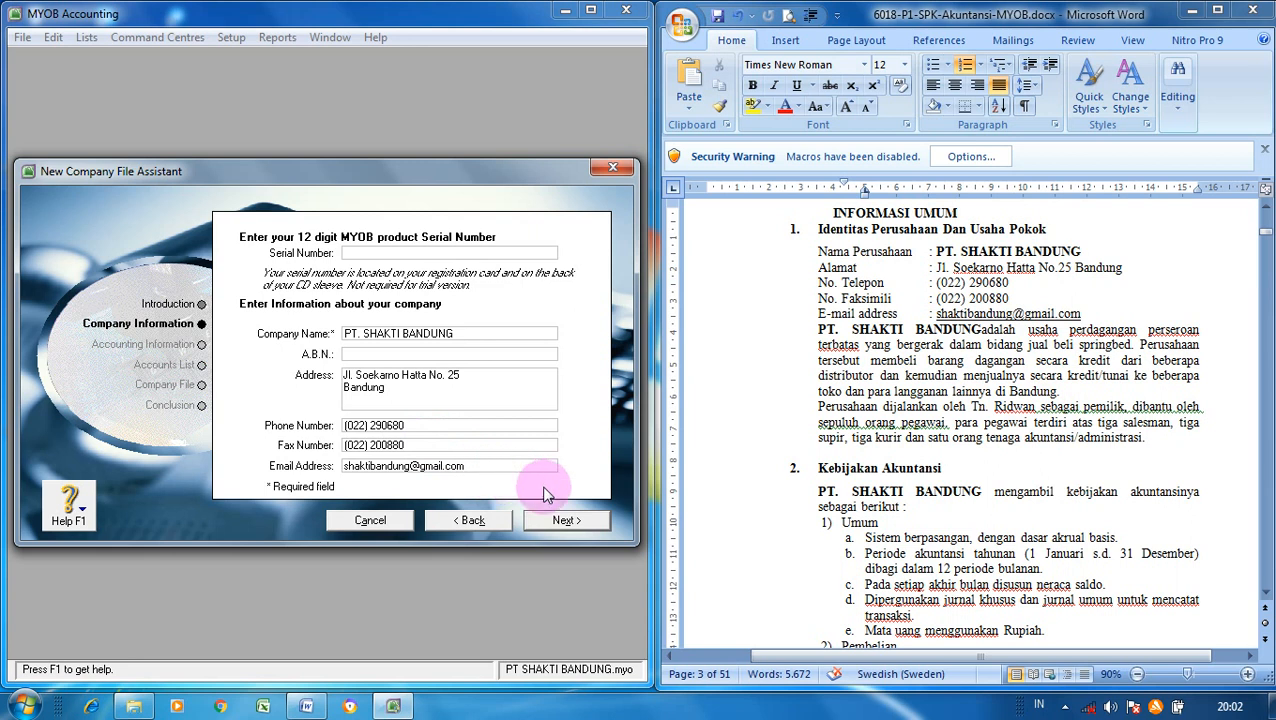
- Set the current financial year to 2017, with December as both last month and conversion month
click(587, 520)
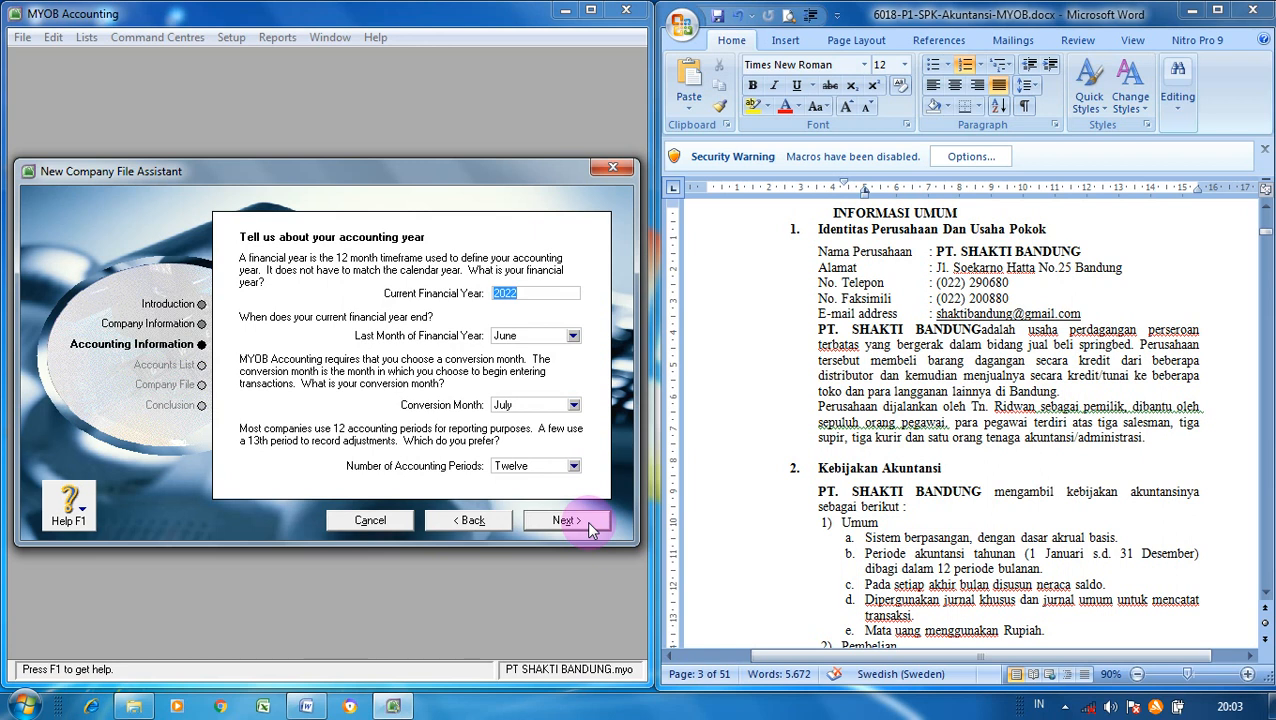
text(2017)
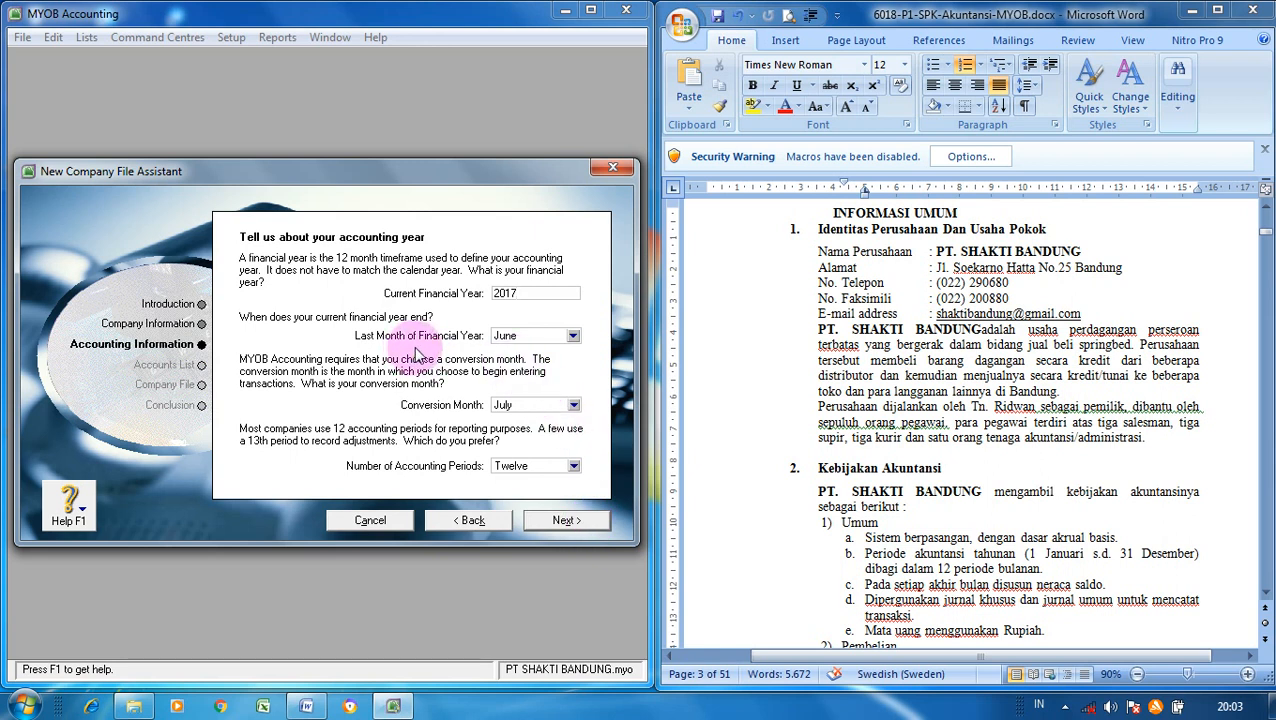
click(572, 336)
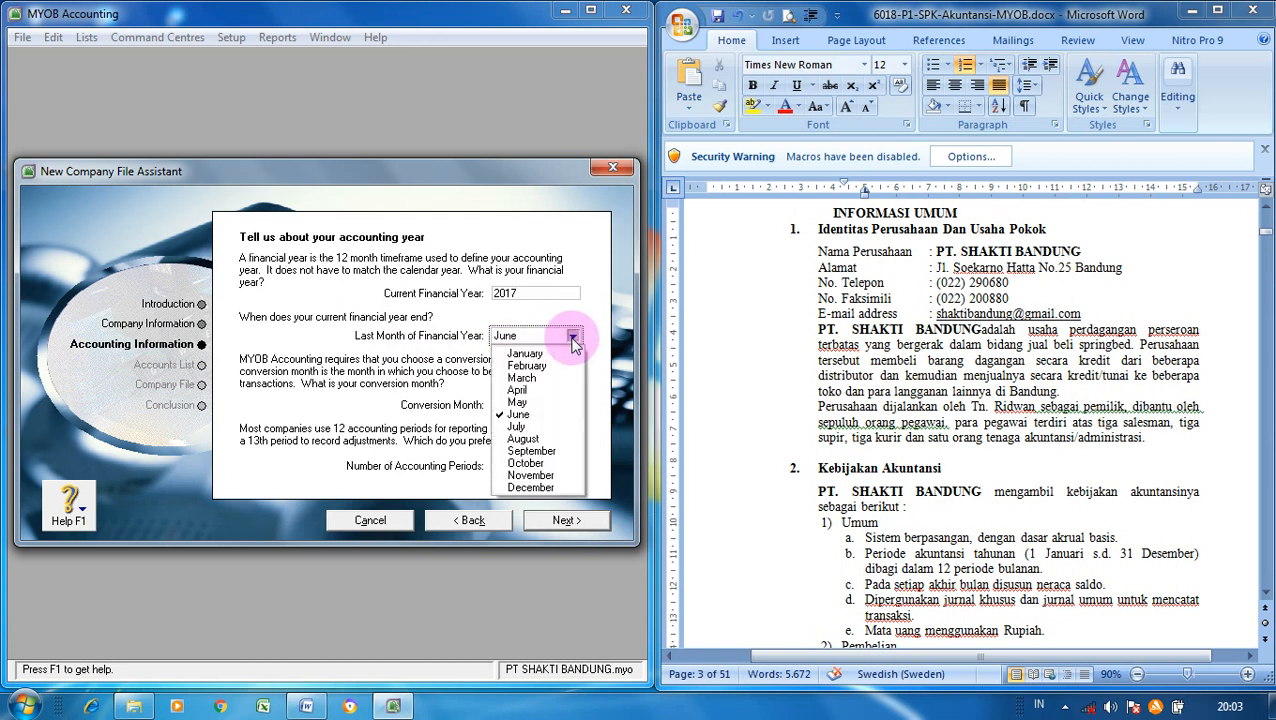
click(552, 488)
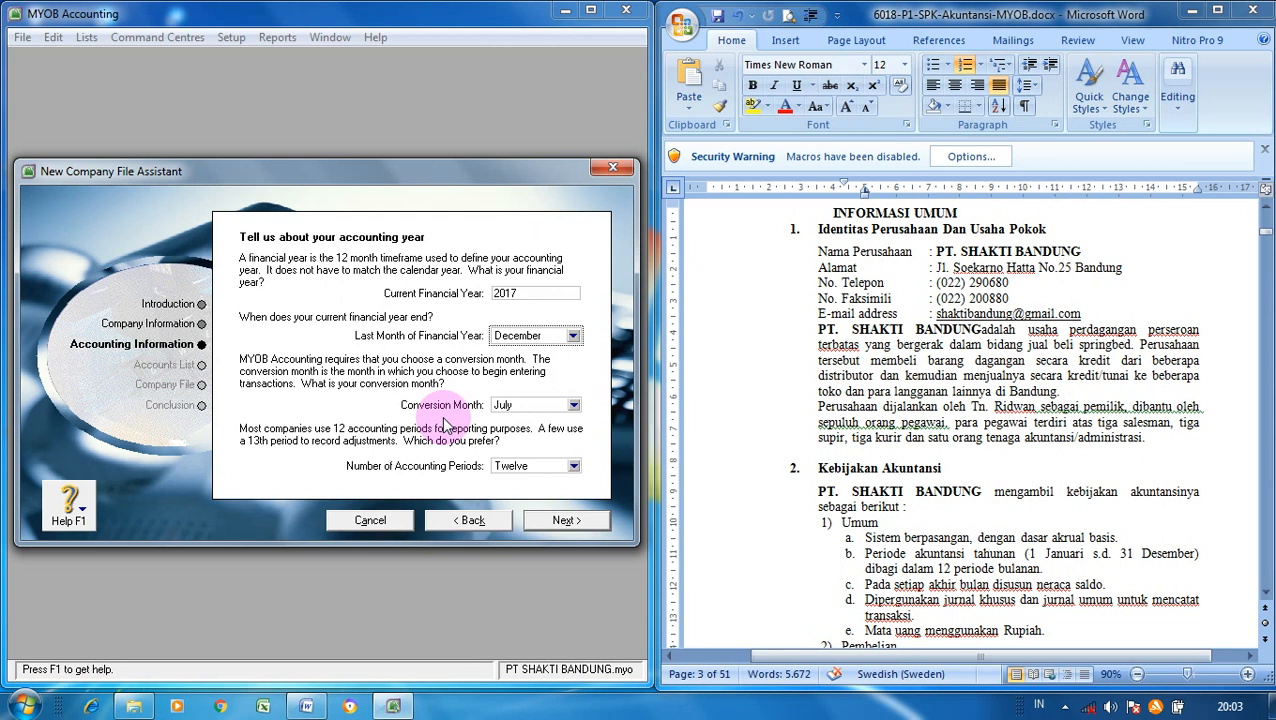
click(574, 405)
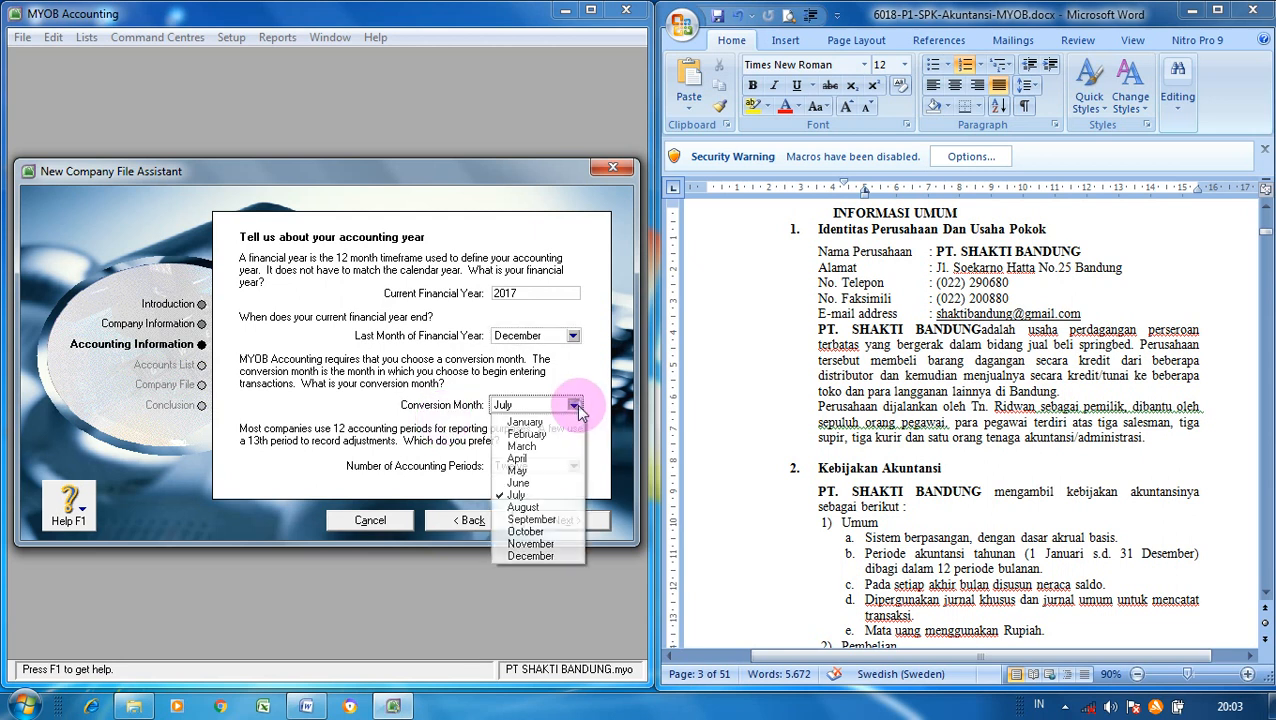
click(555, 557)
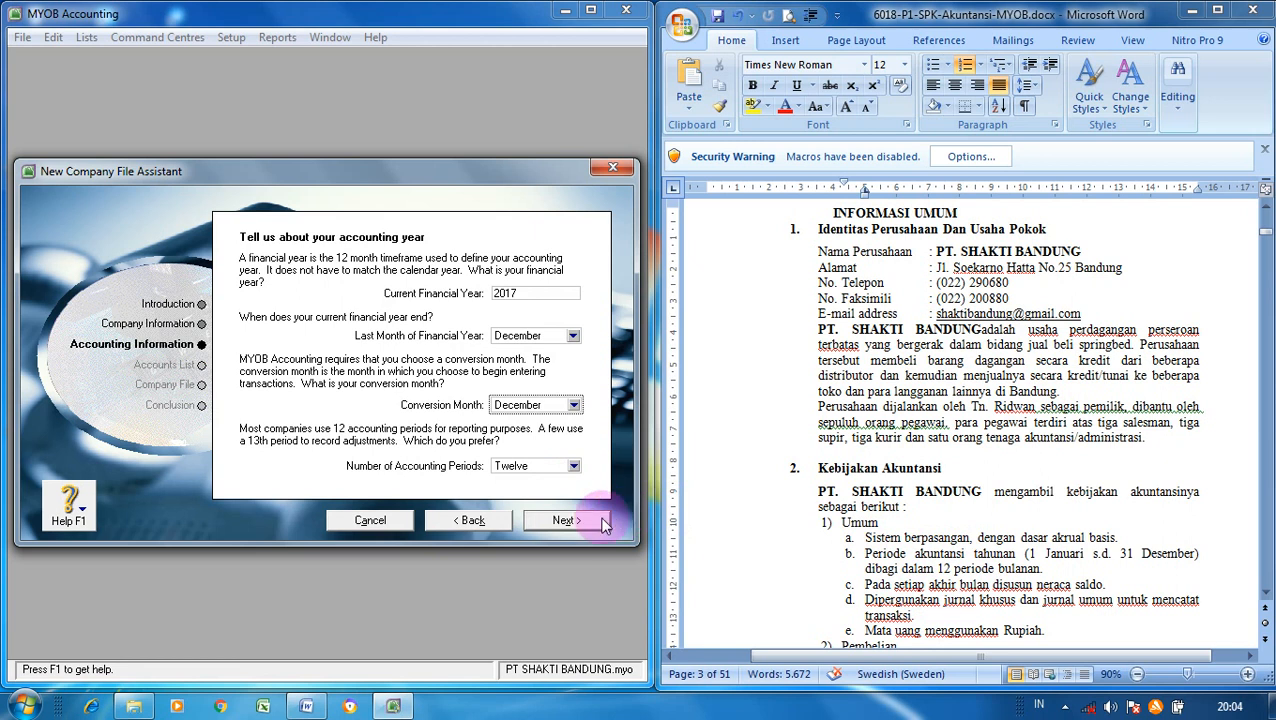
- Advance to the summary showing a January 1–December 31, 2017 year with December conversion
click(566, 521)
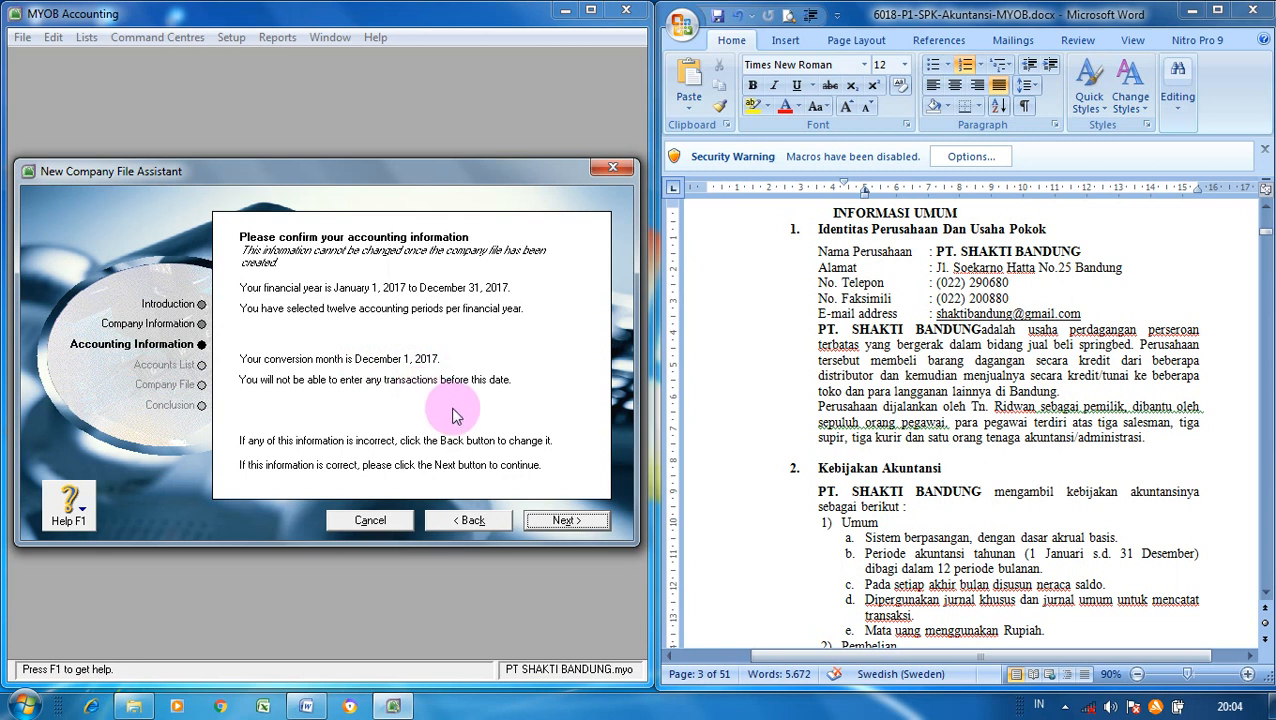
- Accept the accounting summary and opt to build the company's own accounts list
click(565, 521)
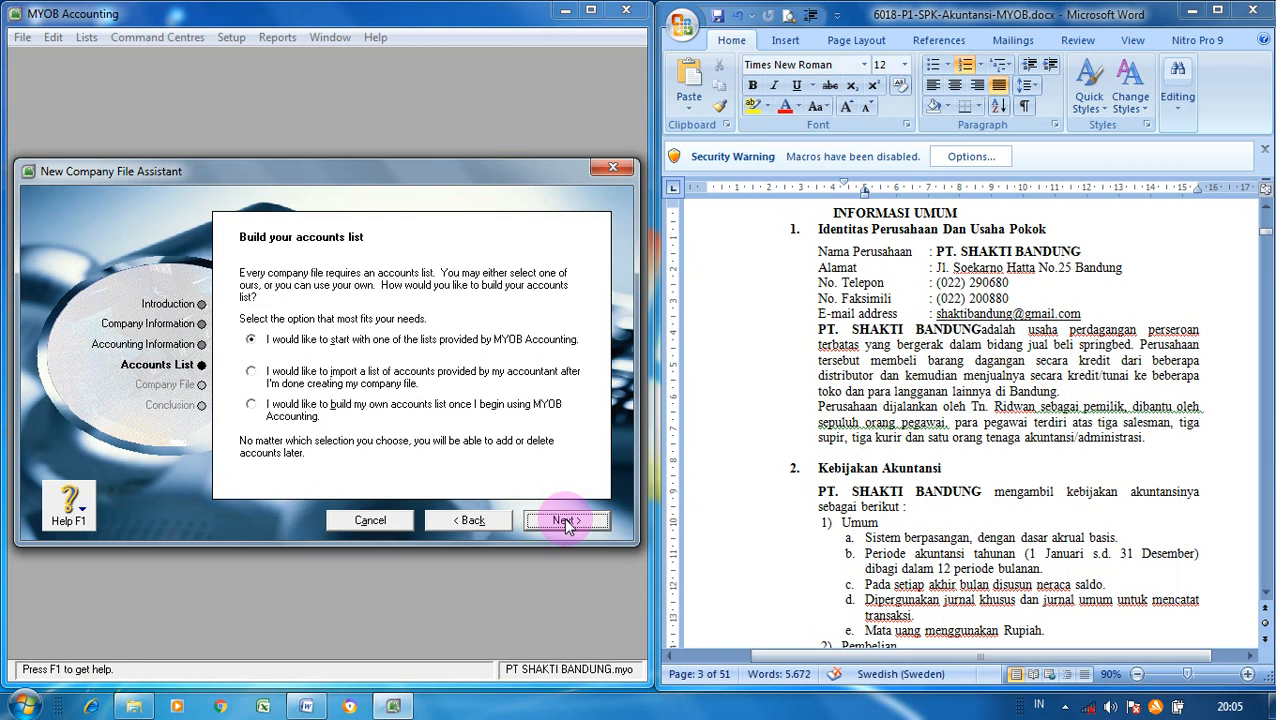
click(282, 410)
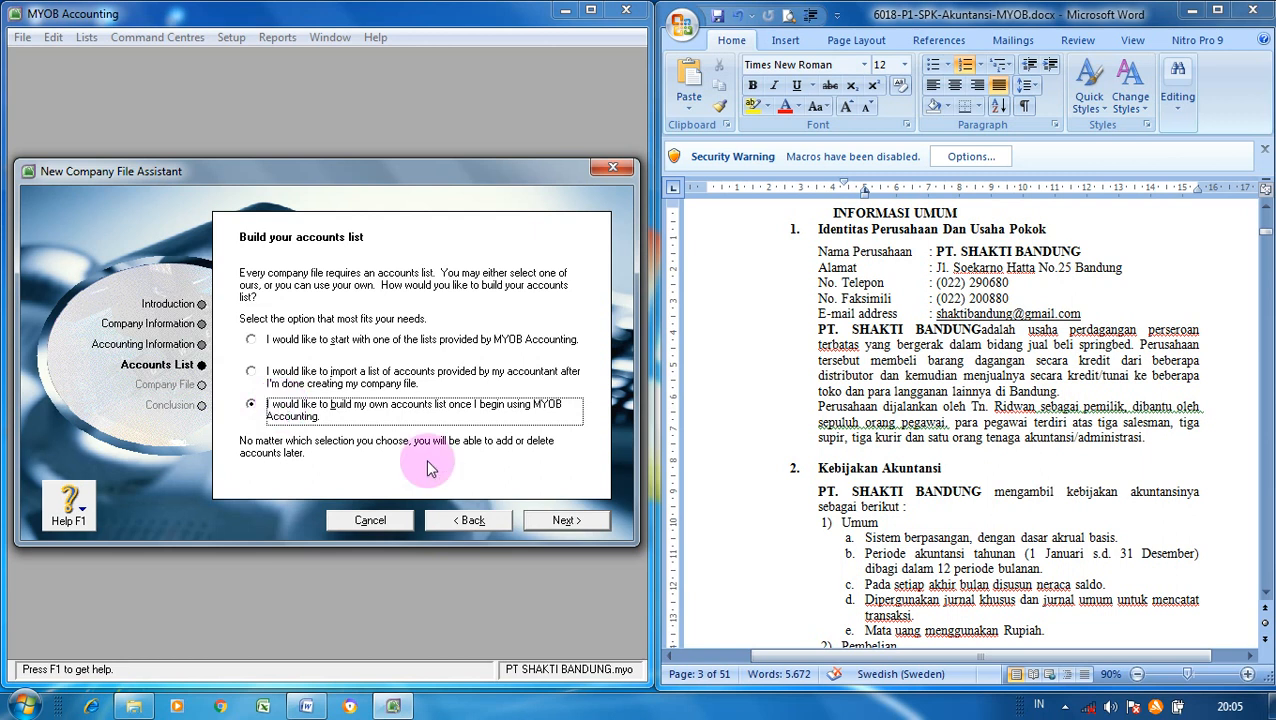
click(557, 524)
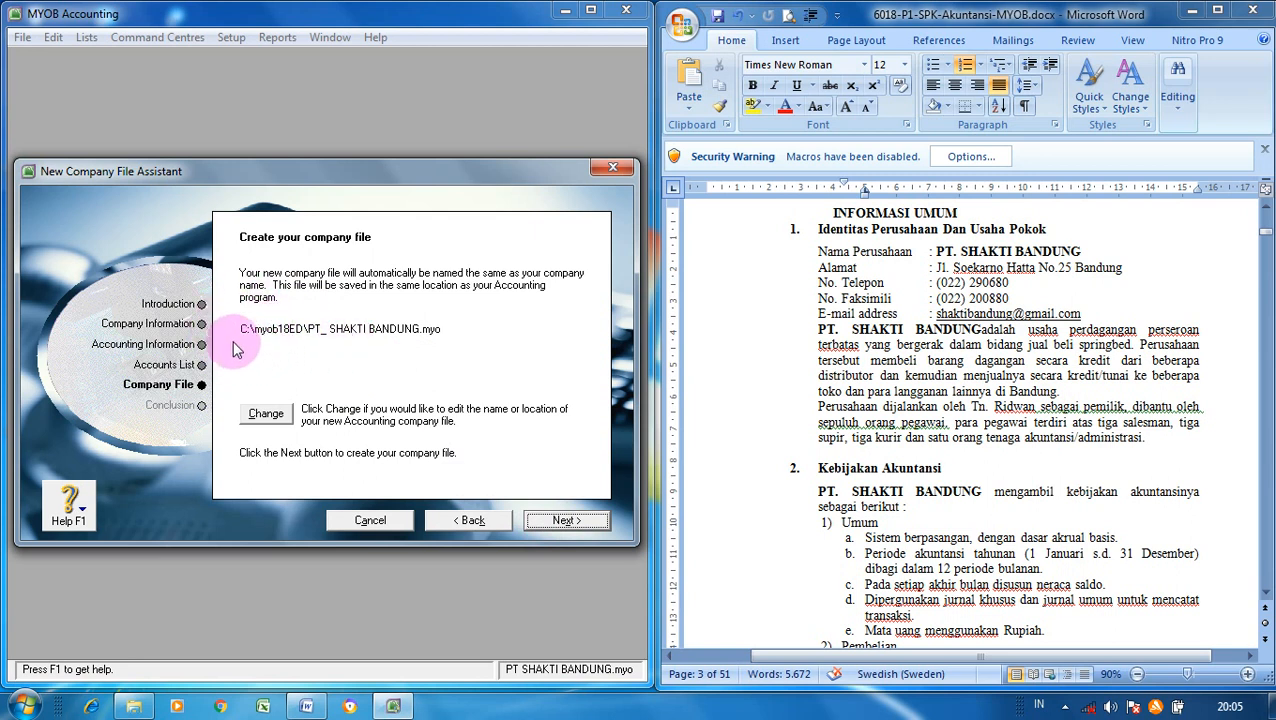
- Save the company file as PT_ SHAKTI BANDUNG.myo on the Media (E:) drive and create it
click(268, 416)
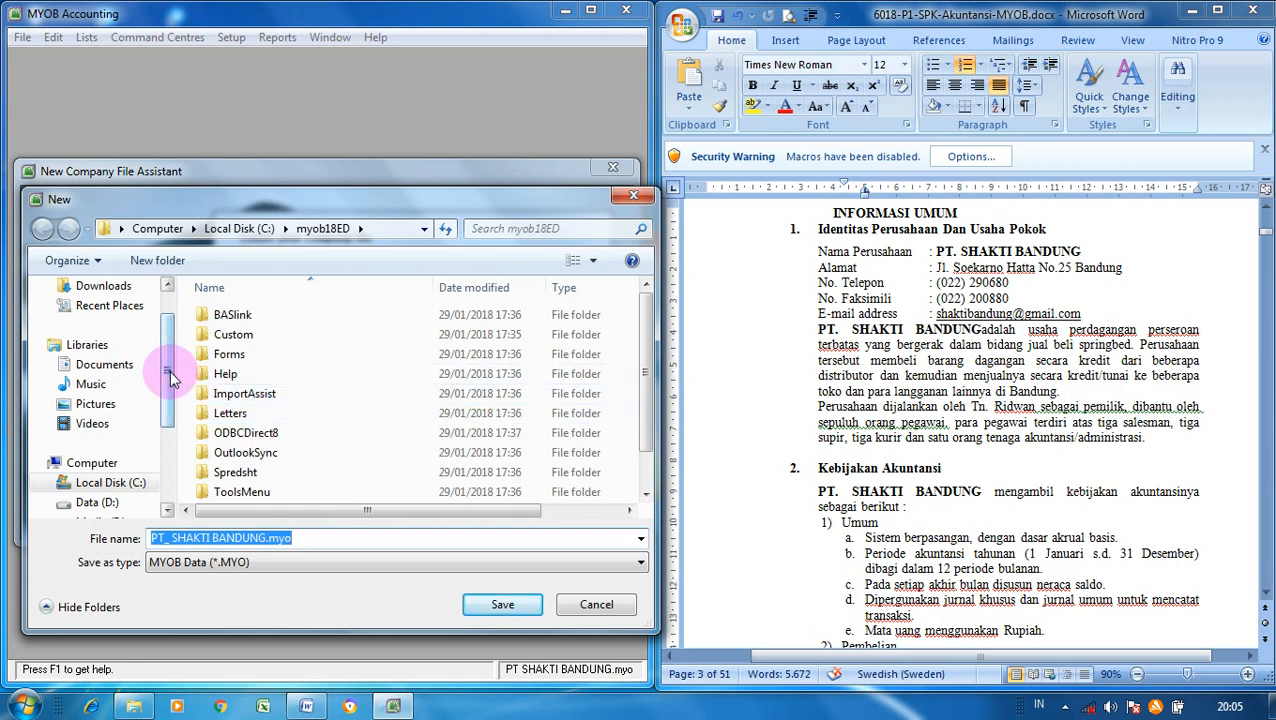
drag(170, 374, 170, 410)
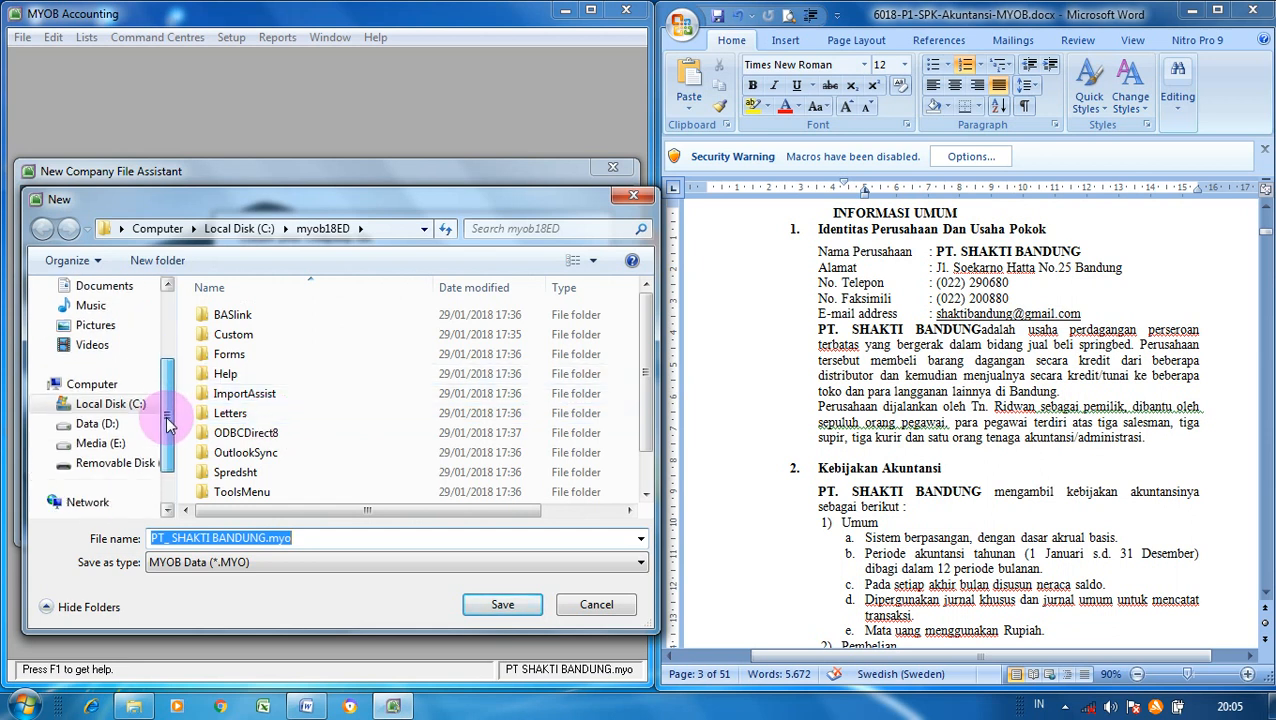
click(110, 445)
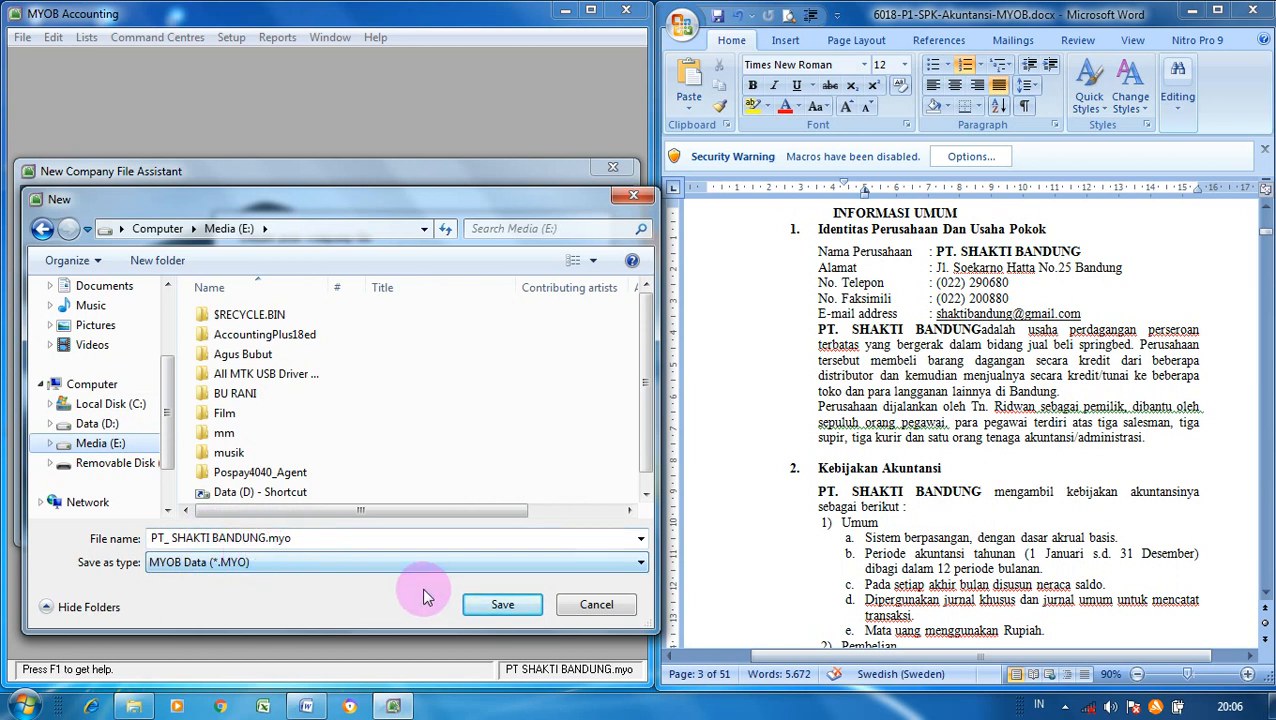
click(512, 607)
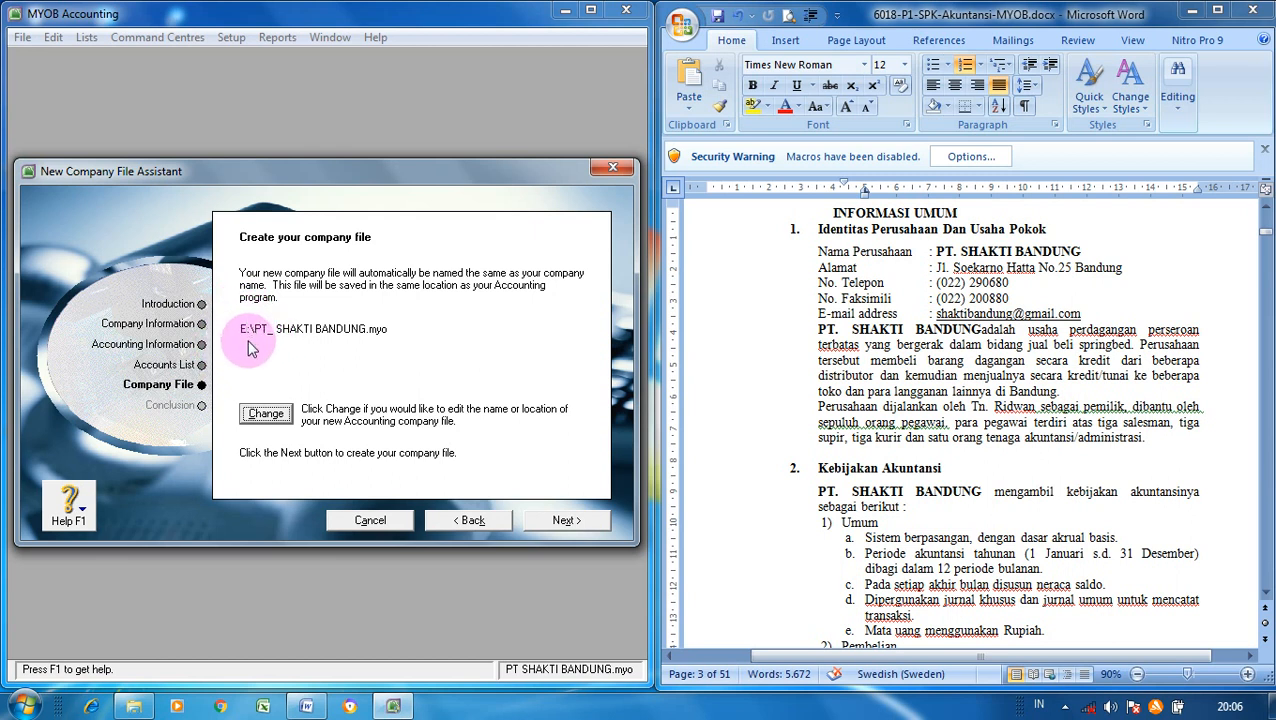
click(564, 520)
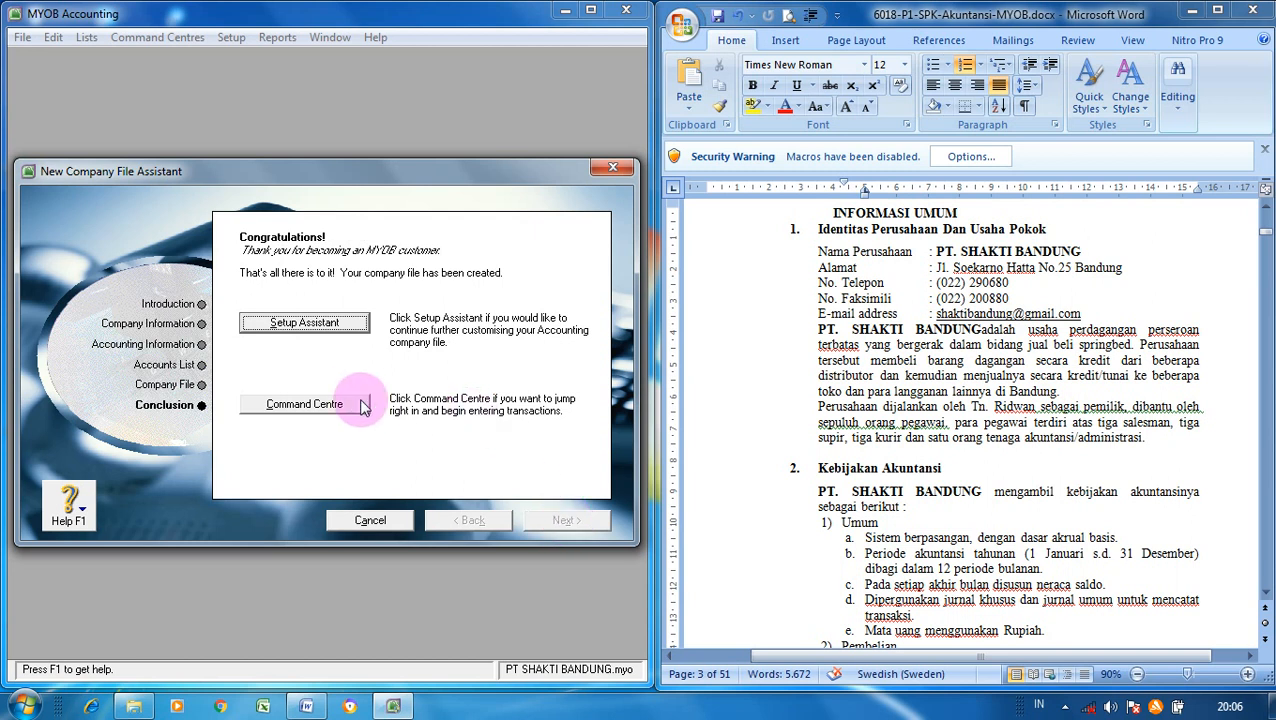
- Enter the new company's command centre and display the Tax Code List from the Lists menu
click(304, 404)
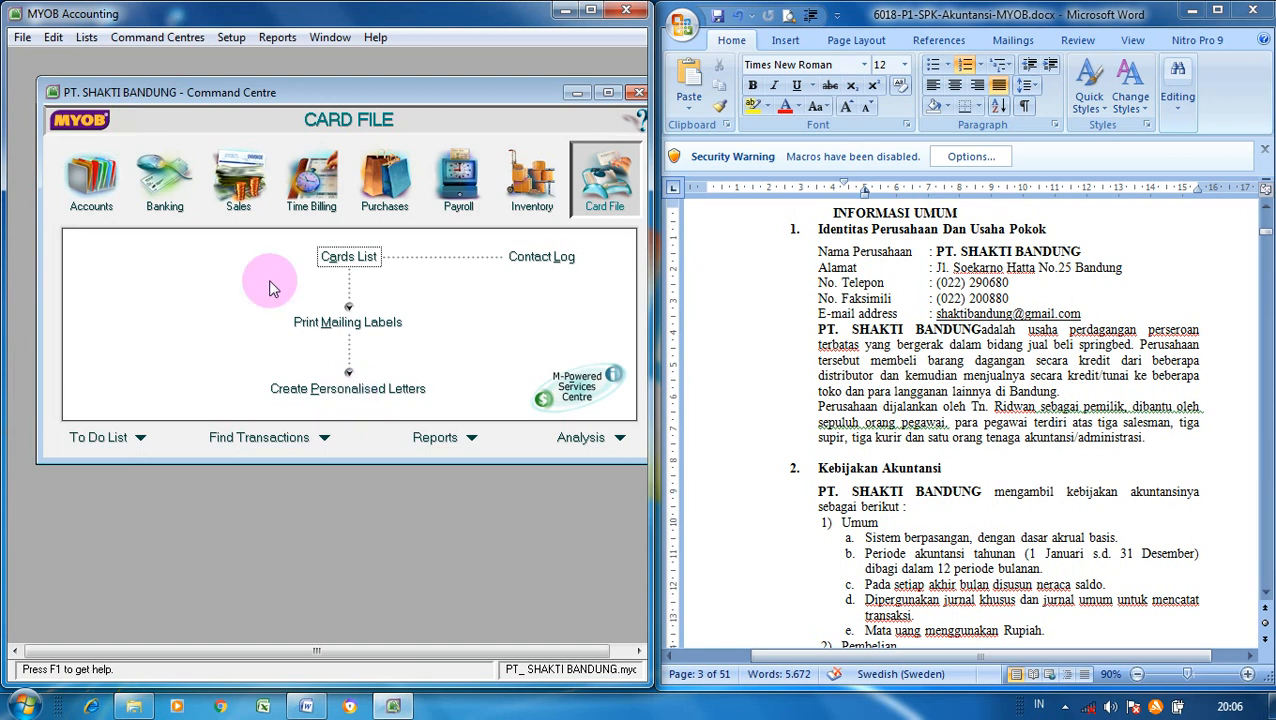
drag(337, 91, 316, 84)
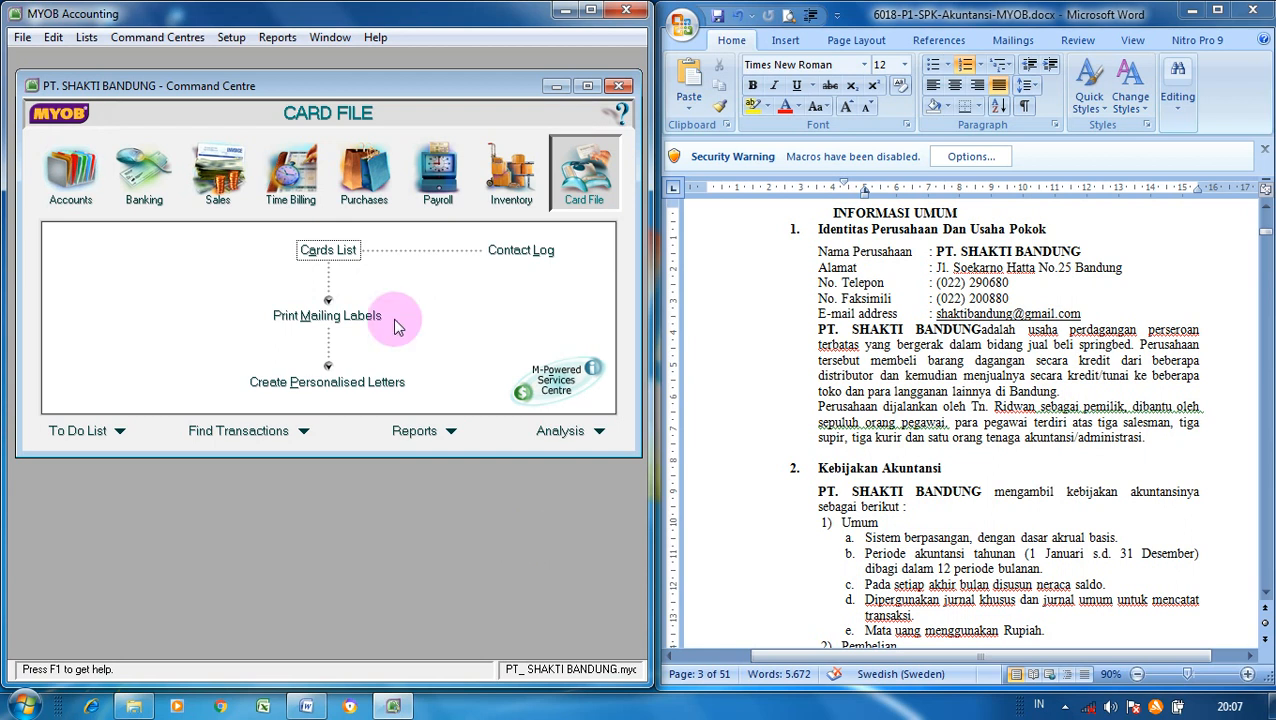
click(87, 40)
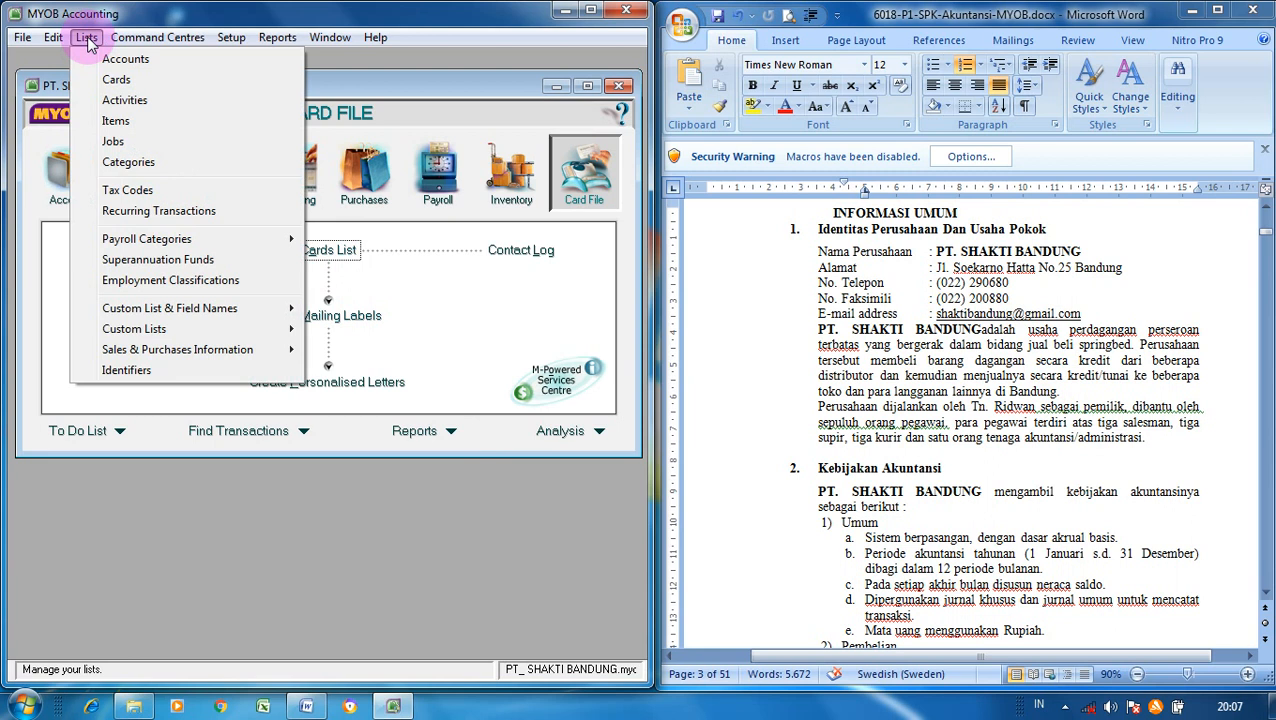
click(126, 192)
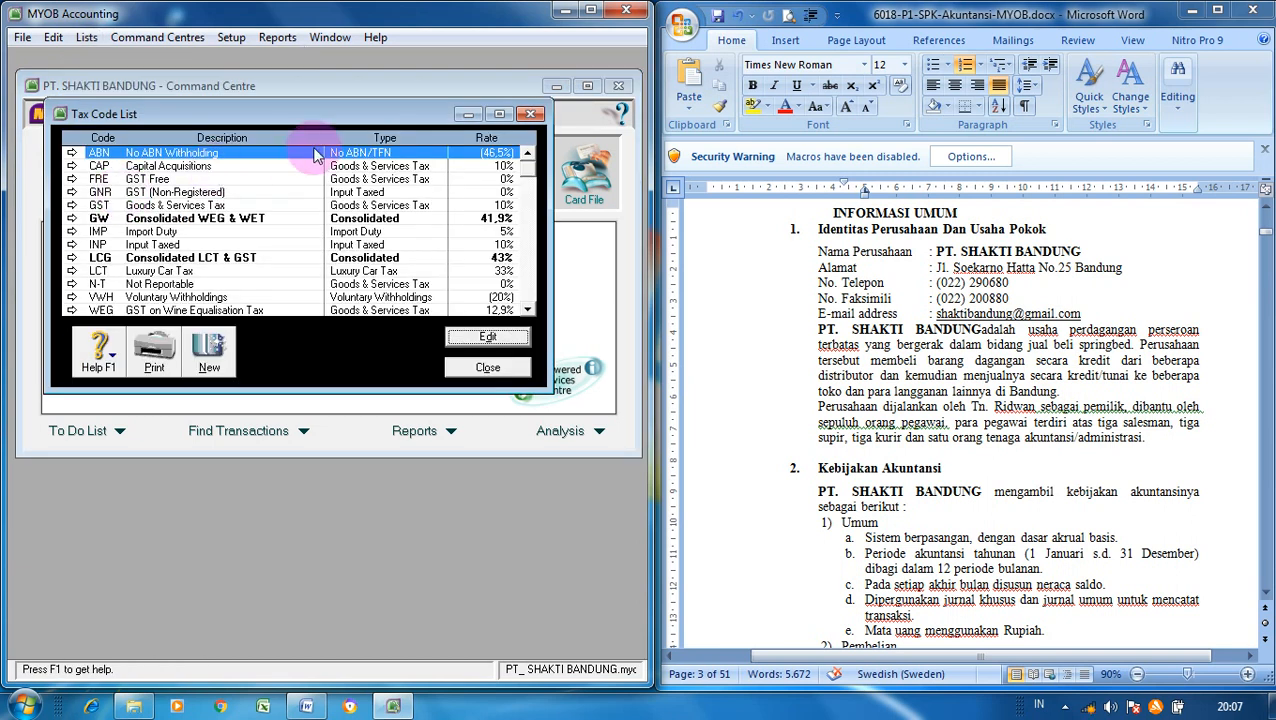
click(498, 115)
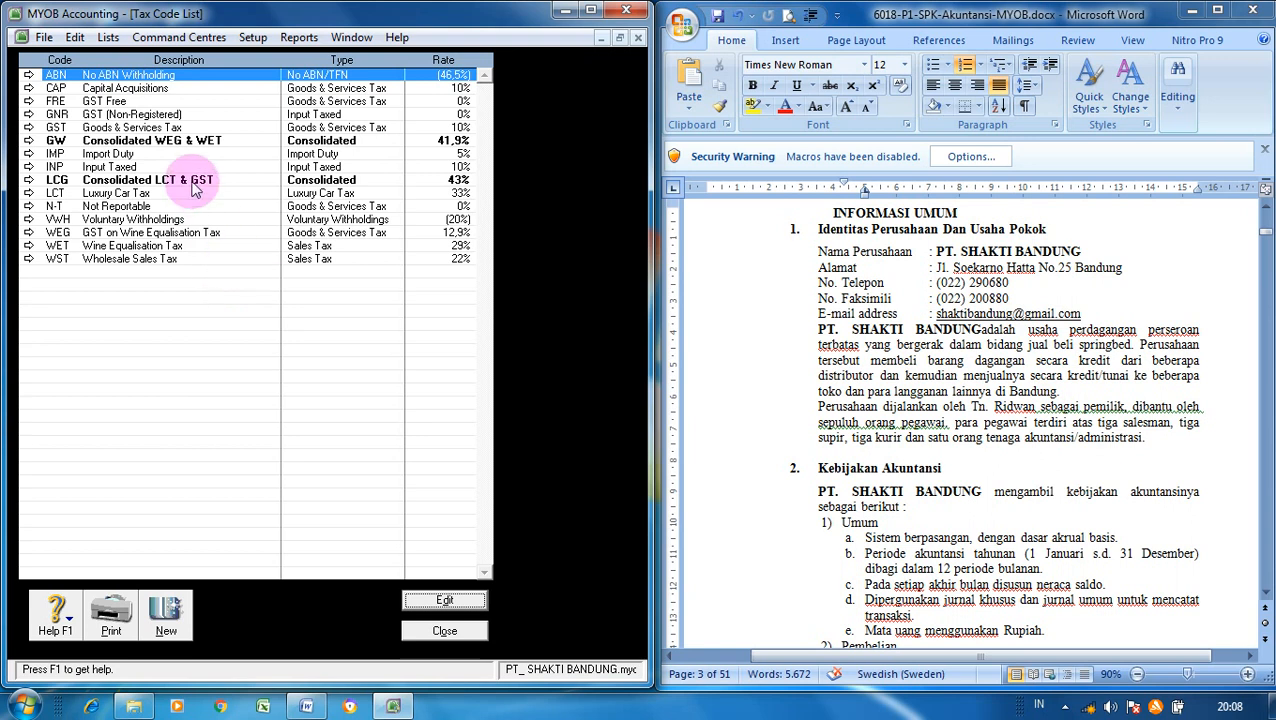
click(96, 104)
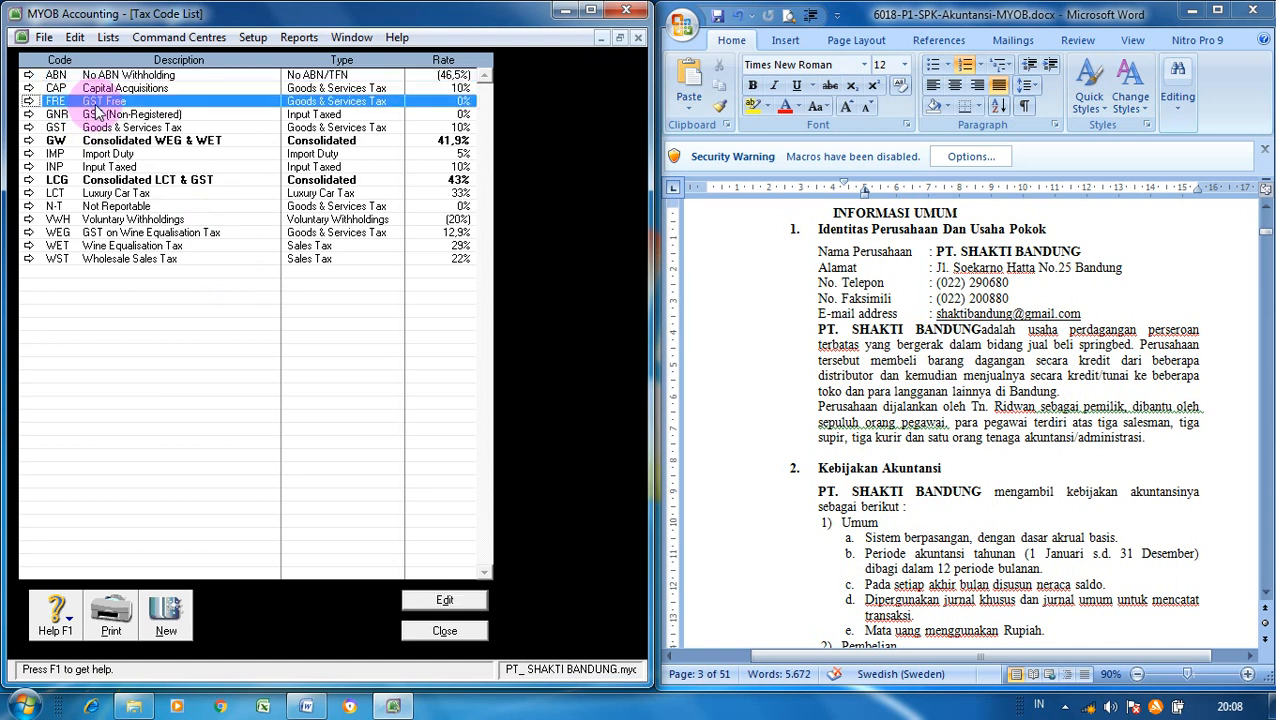
click(97, 127)
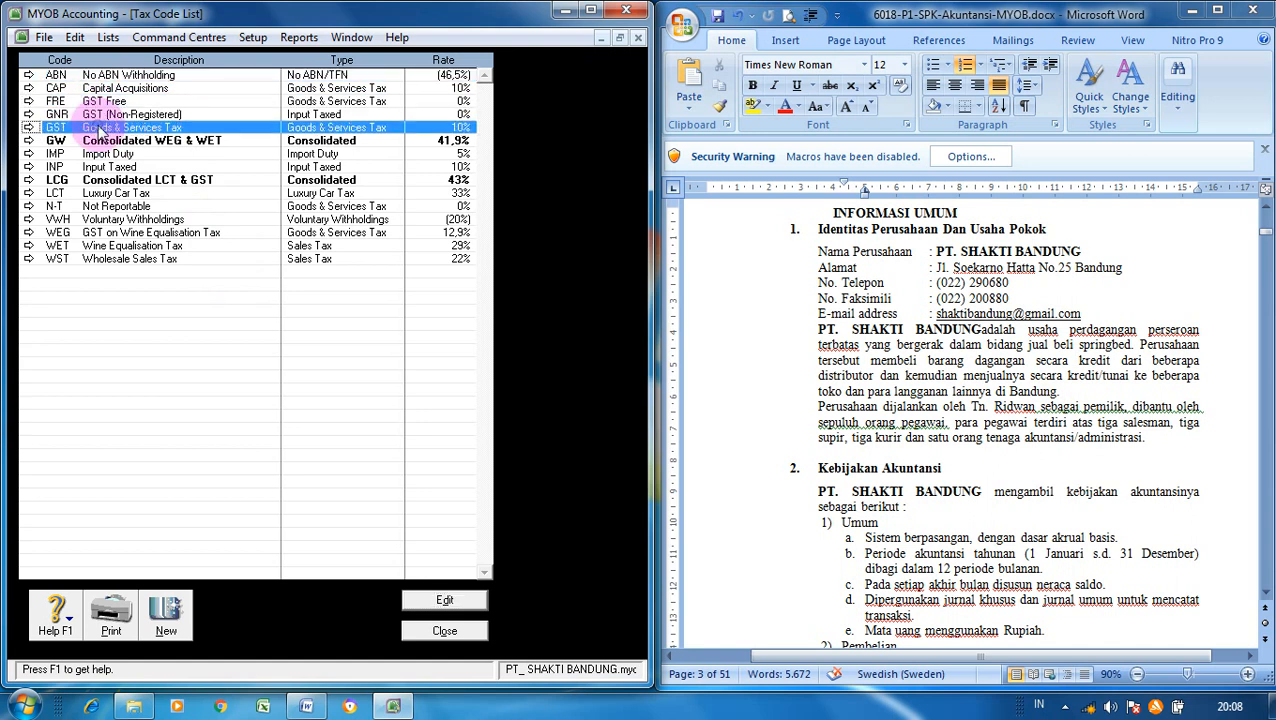
click(100, 207)
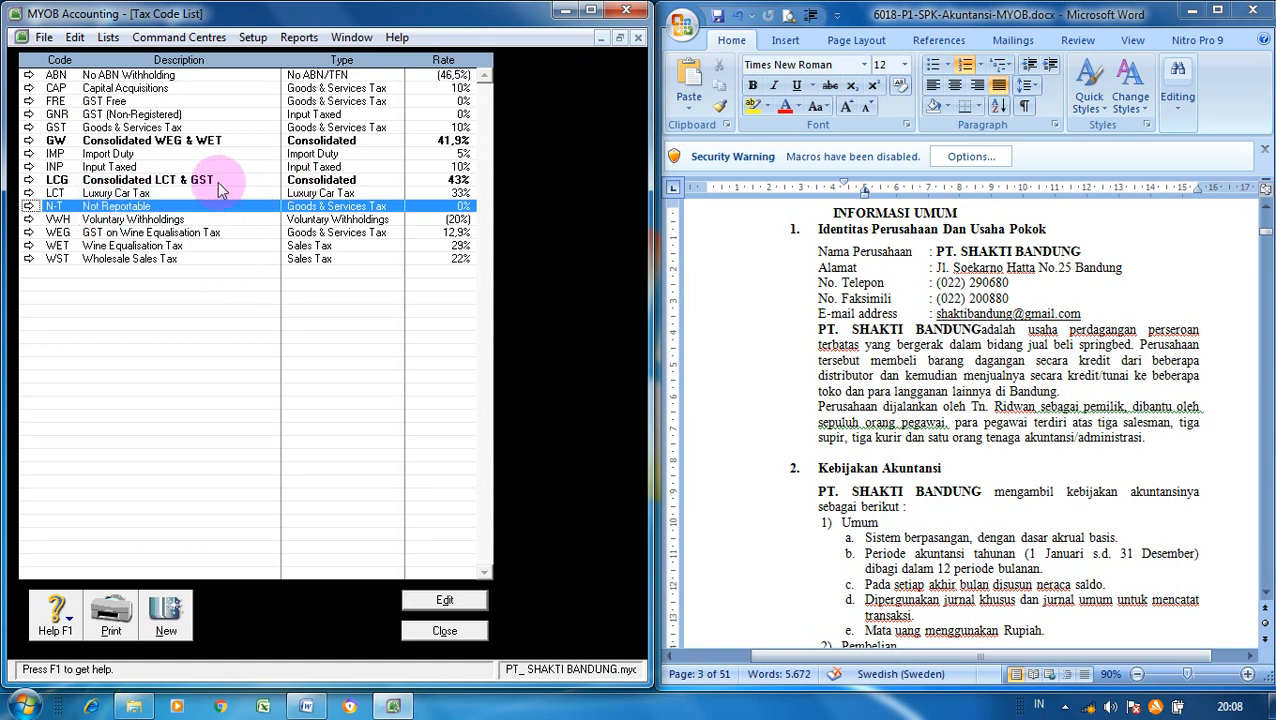
click(163, 146)
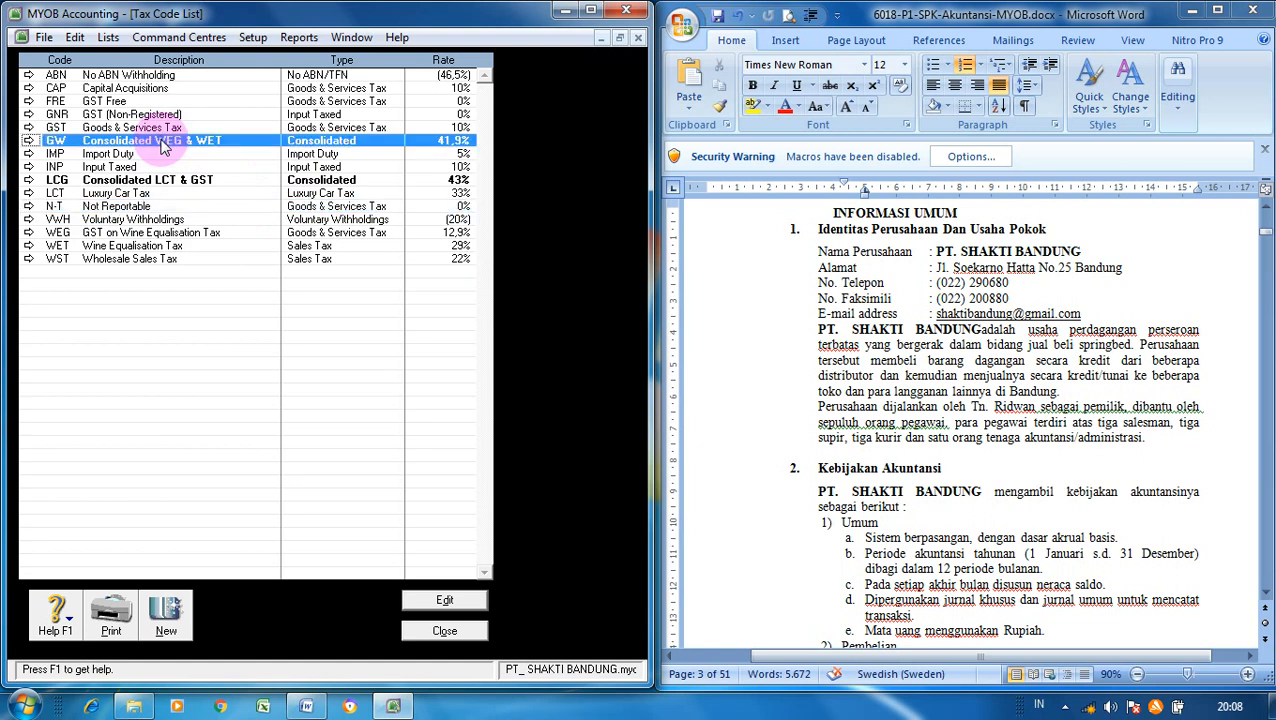
- Delete the WEG & WET, LCT & GST, No ABN, Capital Acquisitions and GST (Non-Registered) codes
right_click(163, 146)
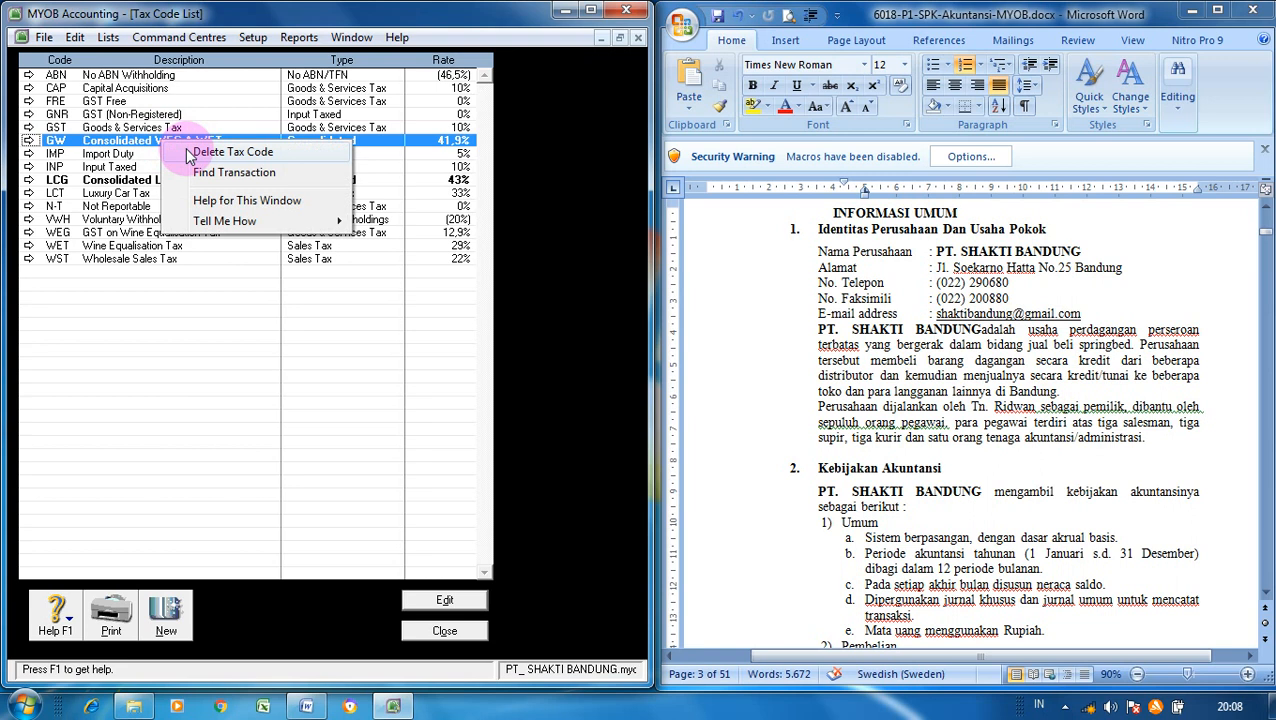
click(186, 151)
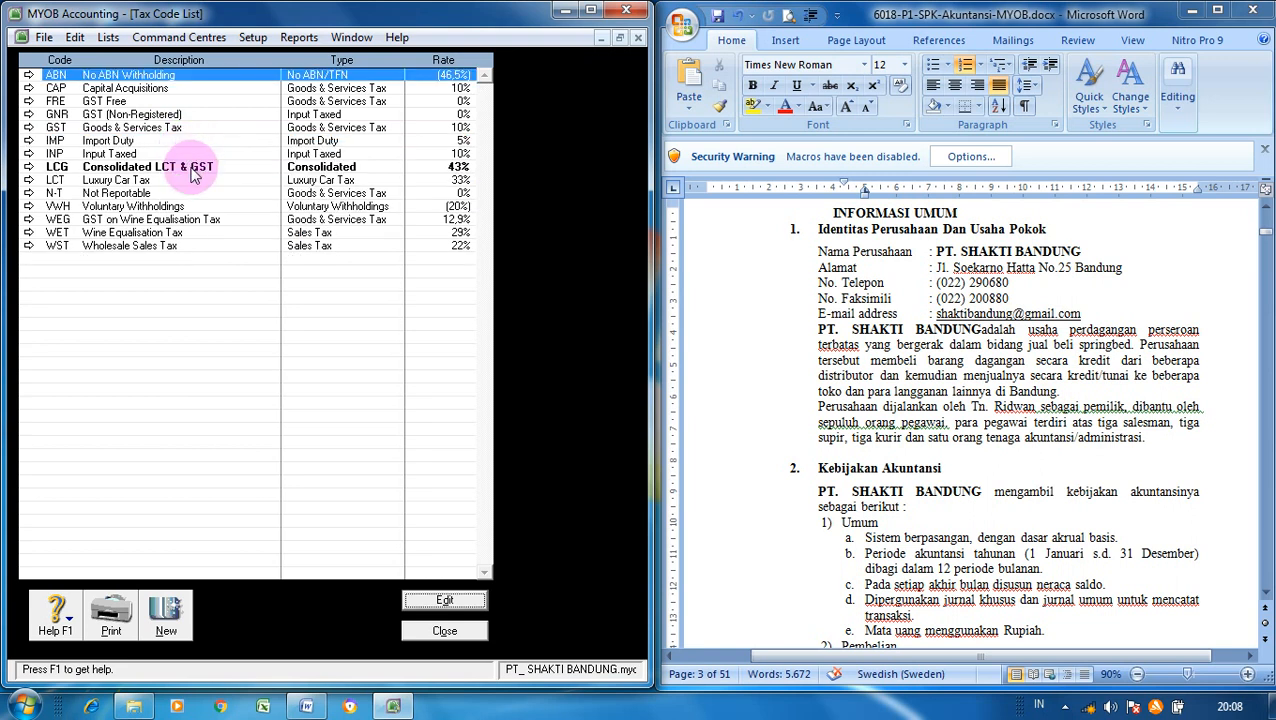
click(195, 170)
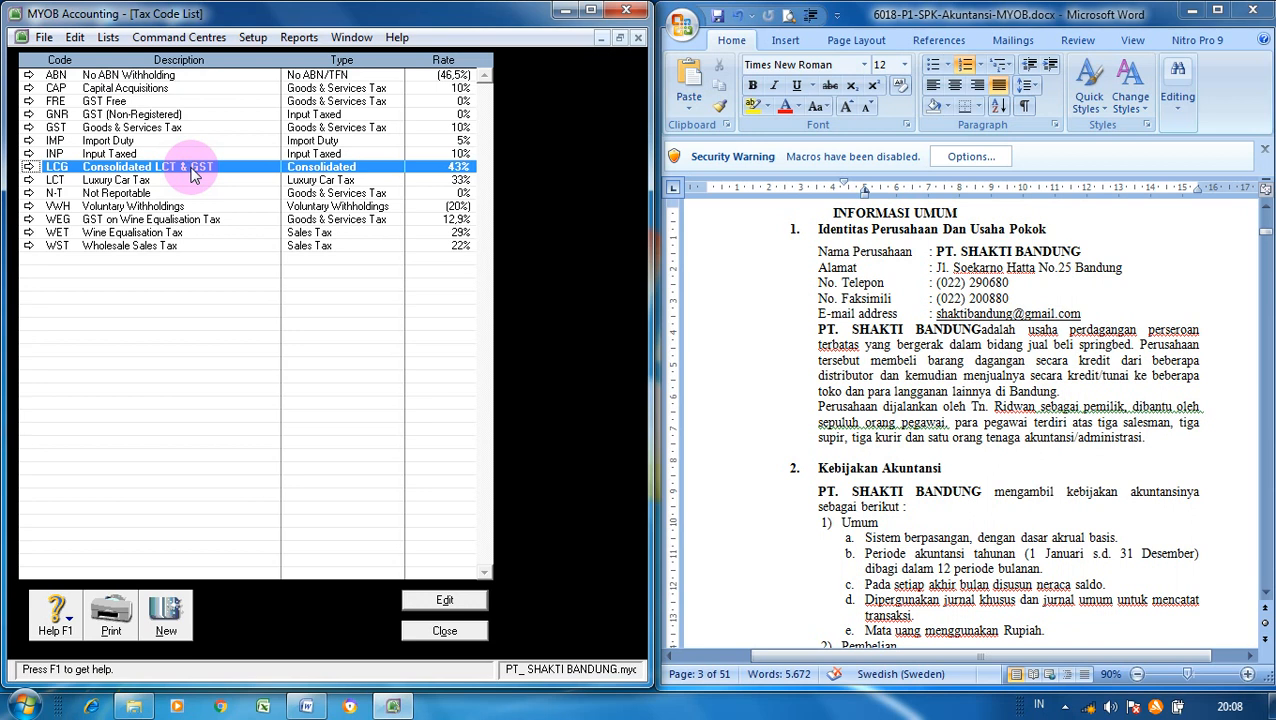
right_click(195, 172)
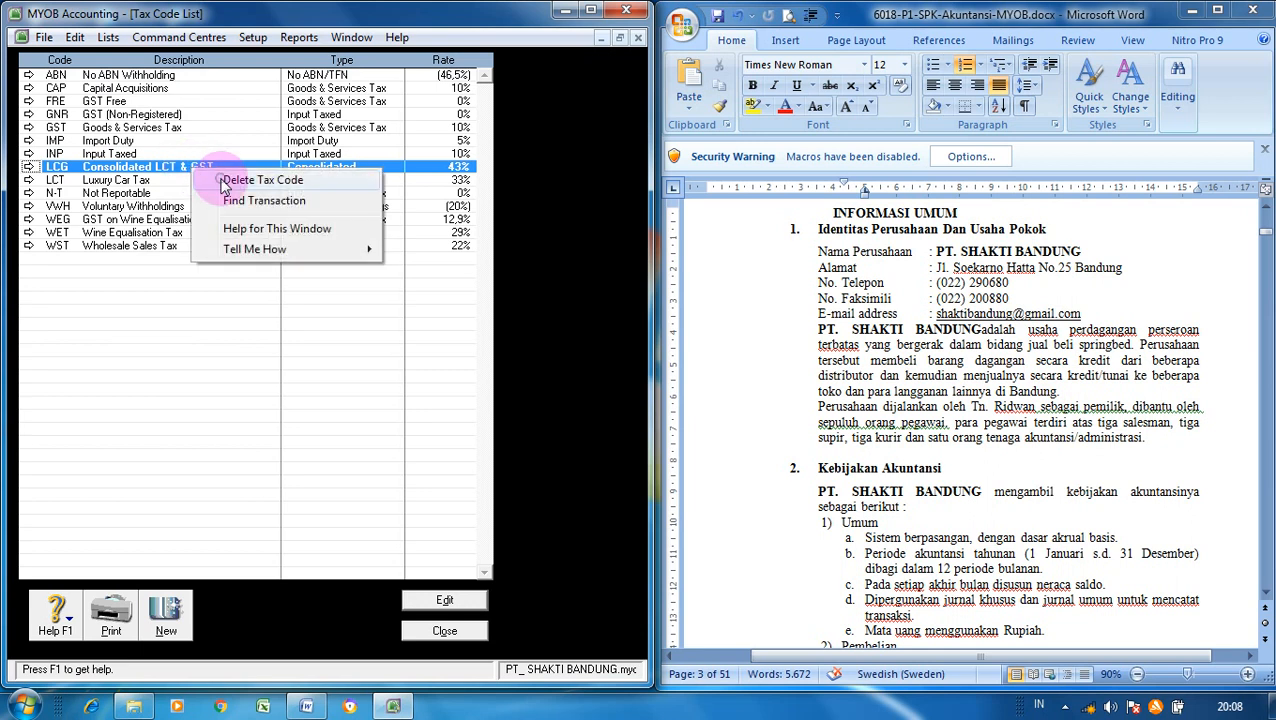
click(222, 182)
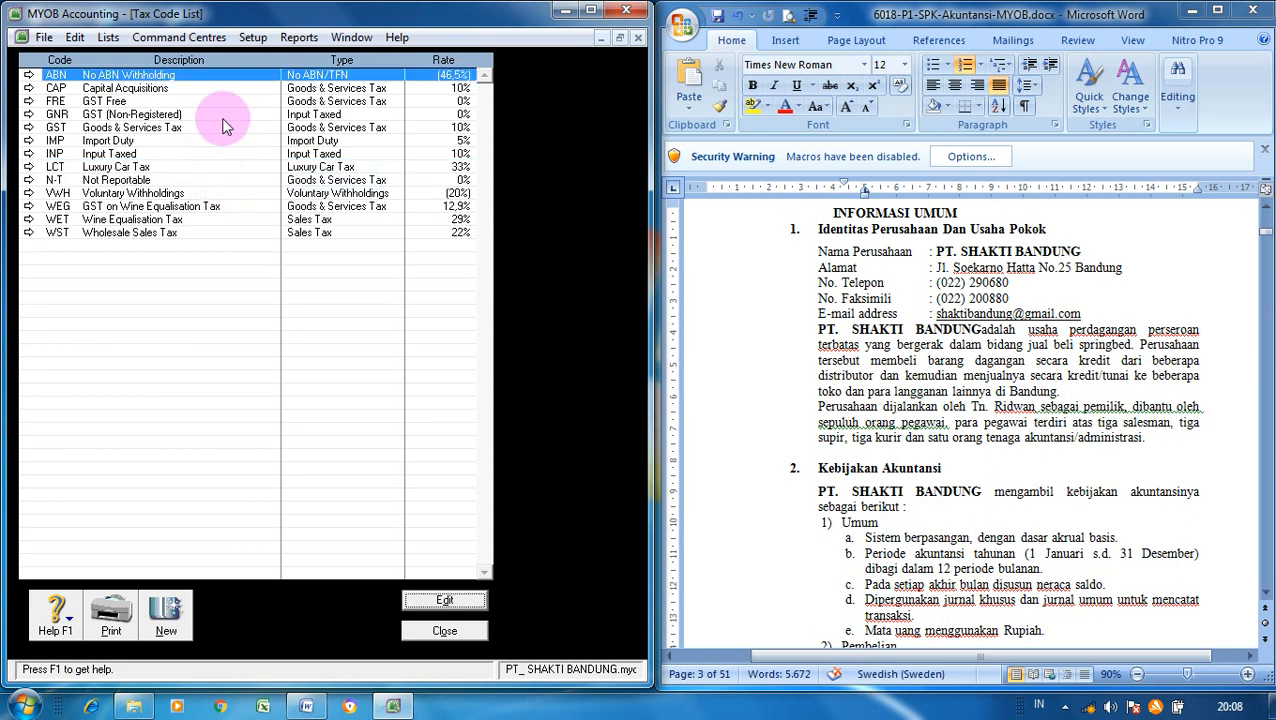
right_click(234, 76)
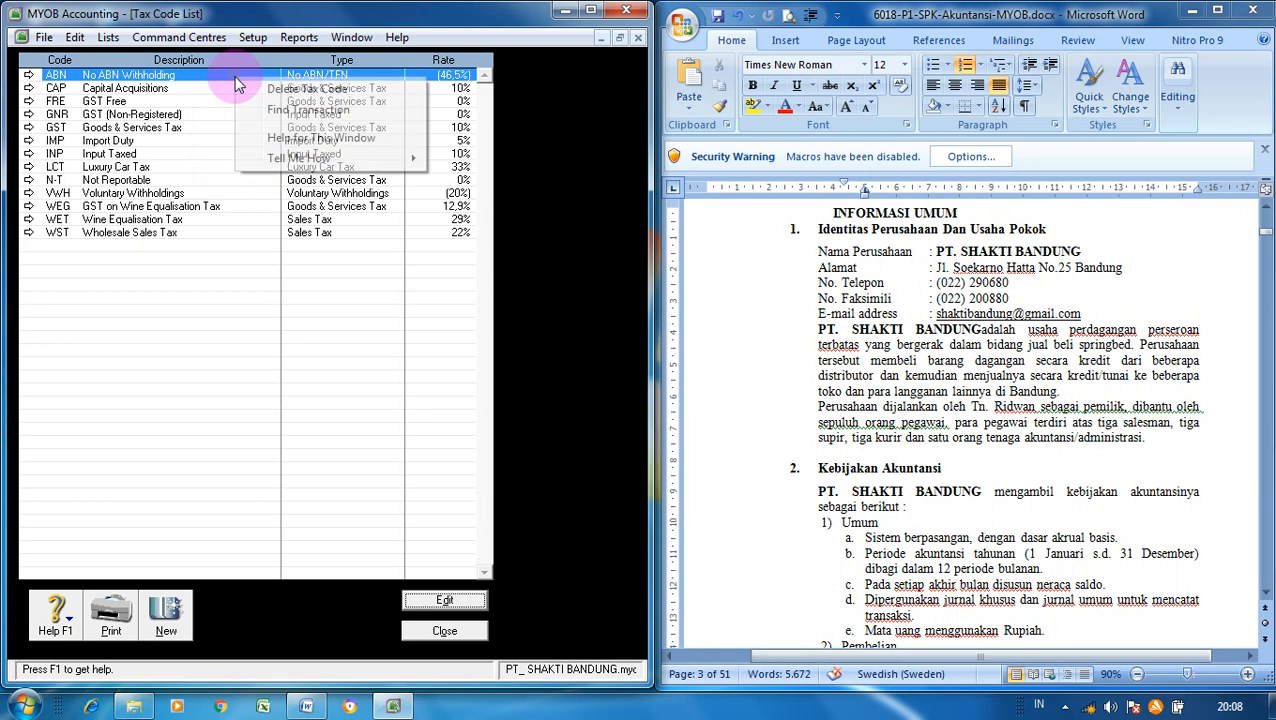
click(246, 86)
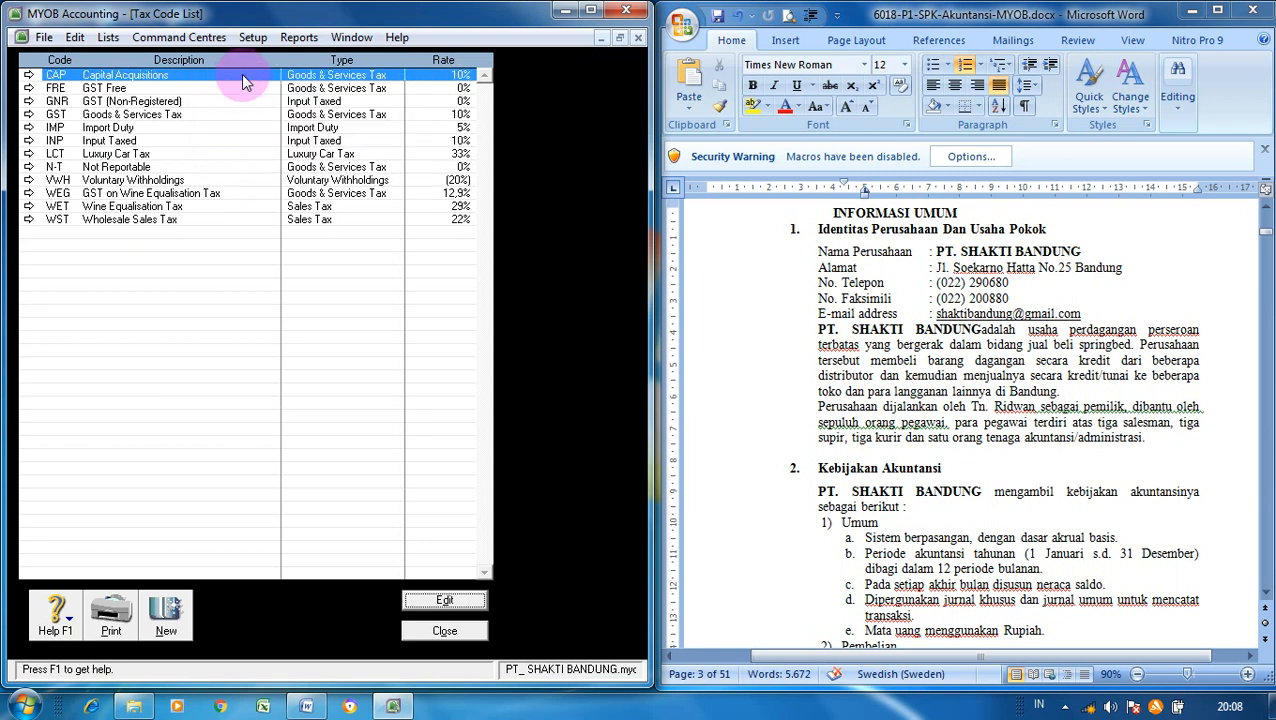
right_click(241, 74)
click(252, 87)
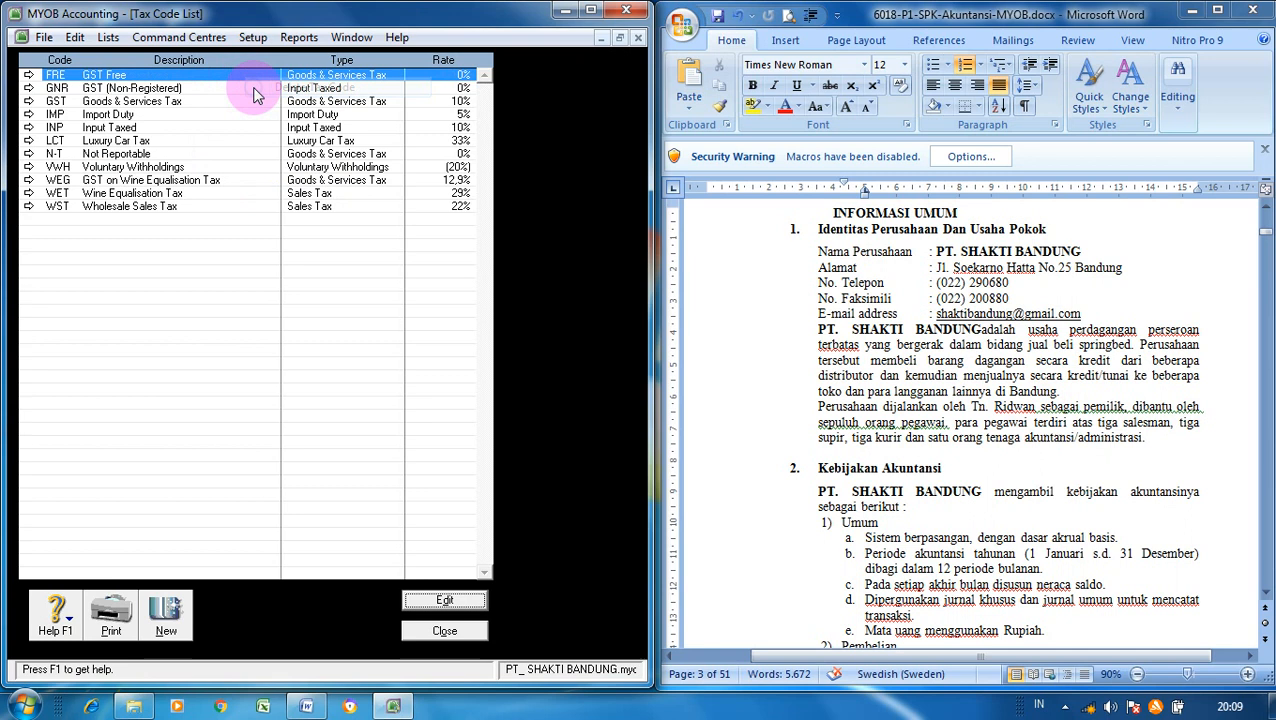
click(238, 87)
right_click(238, 87)
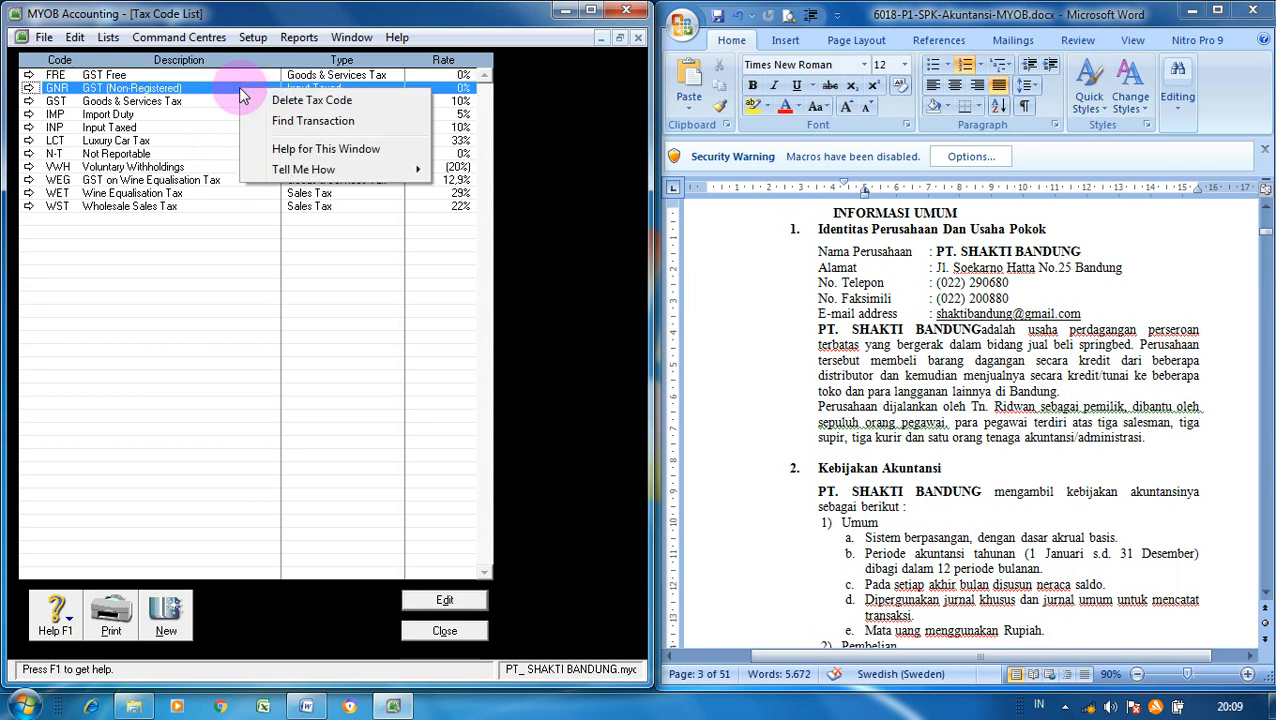
click(254, 99)
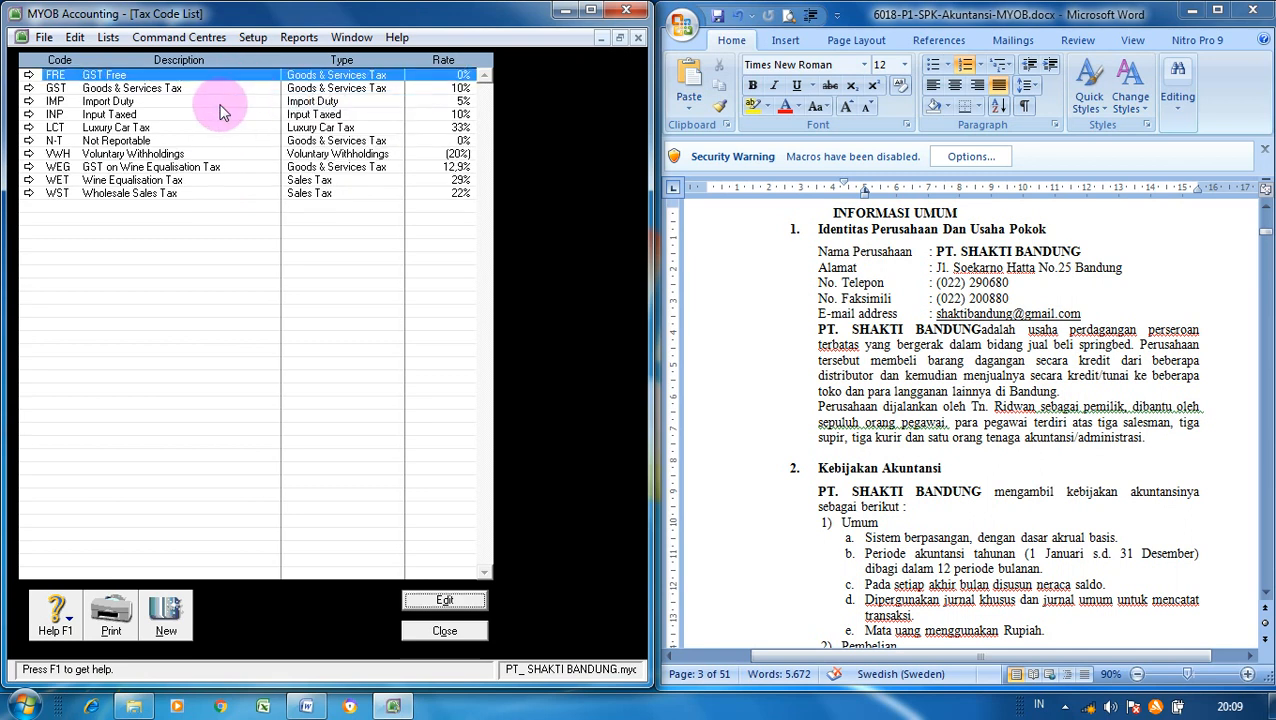
- Delete the Import Duty, Input Taxed and Luxury Car Tax codes
click(221, 104)
right_click(221, 106)
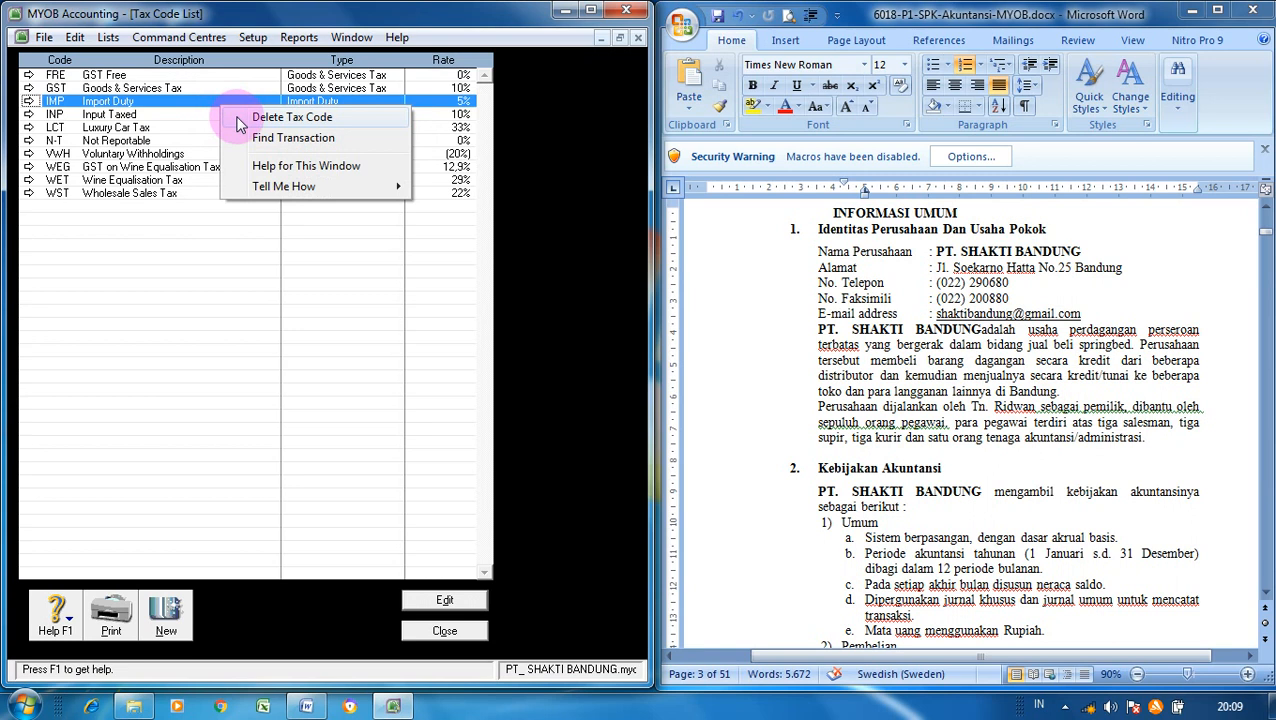
click(236, 114)
click(224, 102)
right_click(227, 104)
click(242, 113)
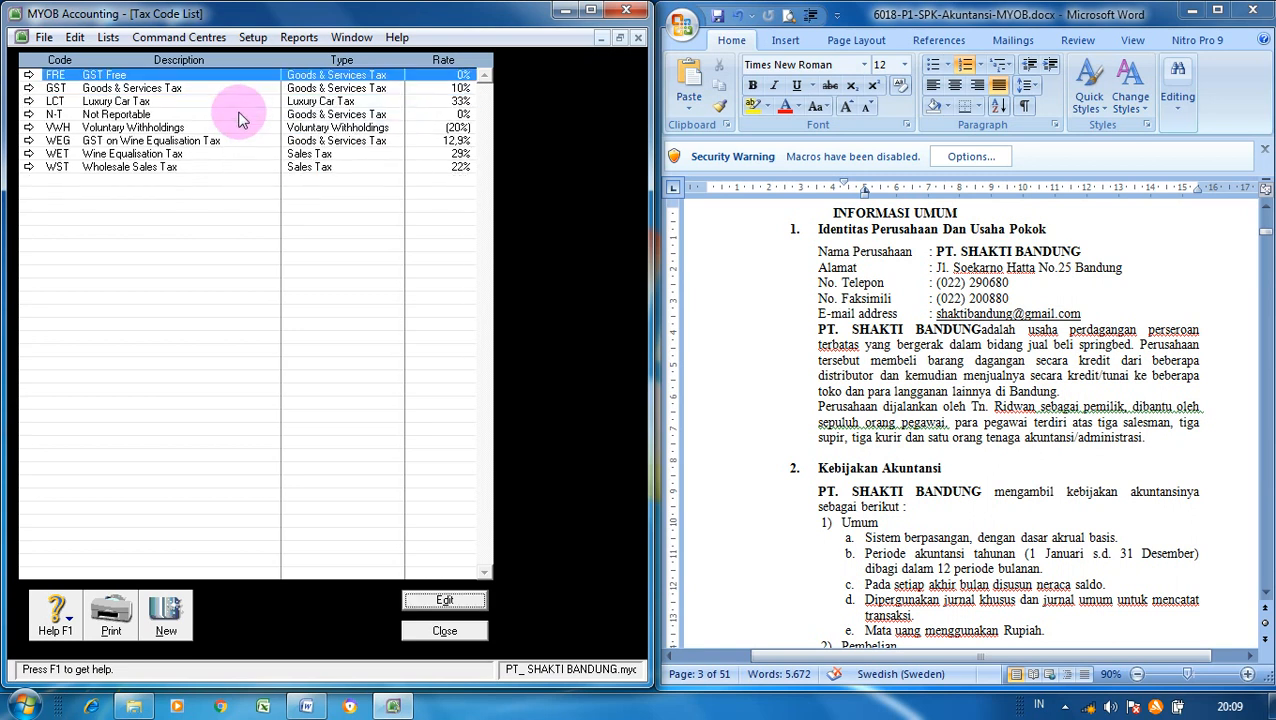
click(230, 100)
right_click(230, 100)
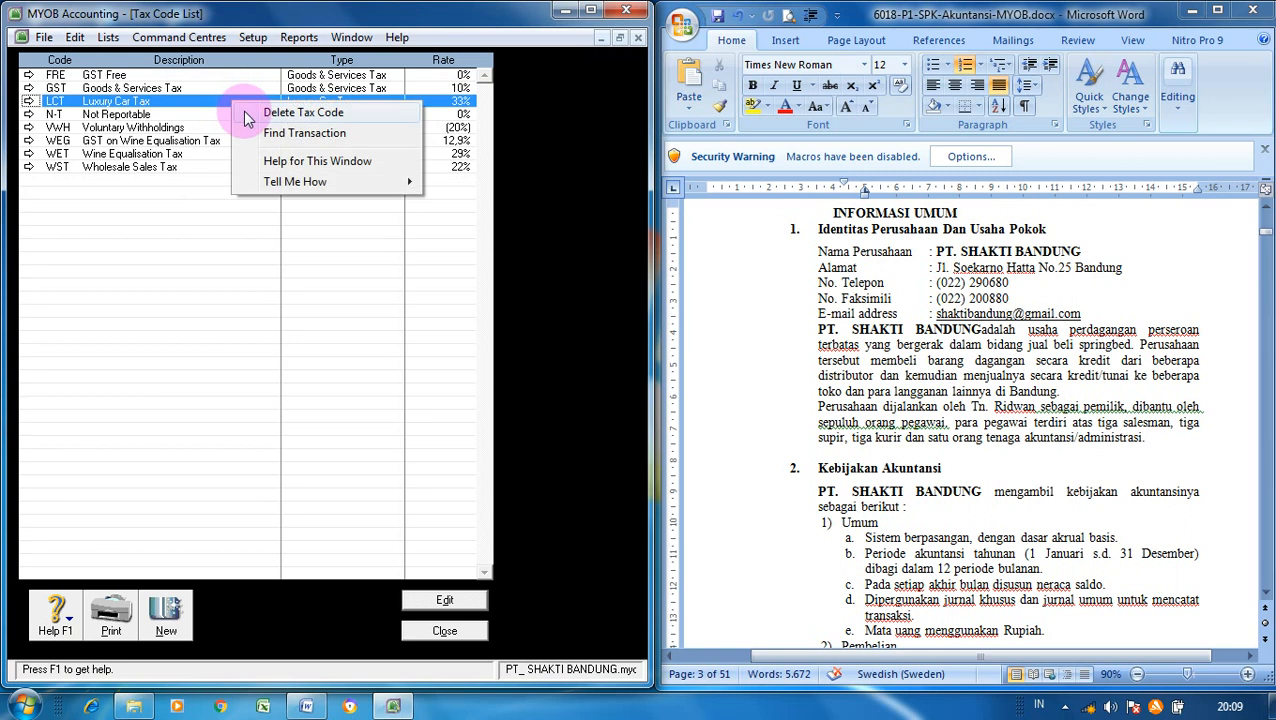
click(242, 113)
- Delete the Voluntary Withholdings, GST on WET, Wine Equalisation Tax and Wholesale Sales Tax codes
click(234, 114)
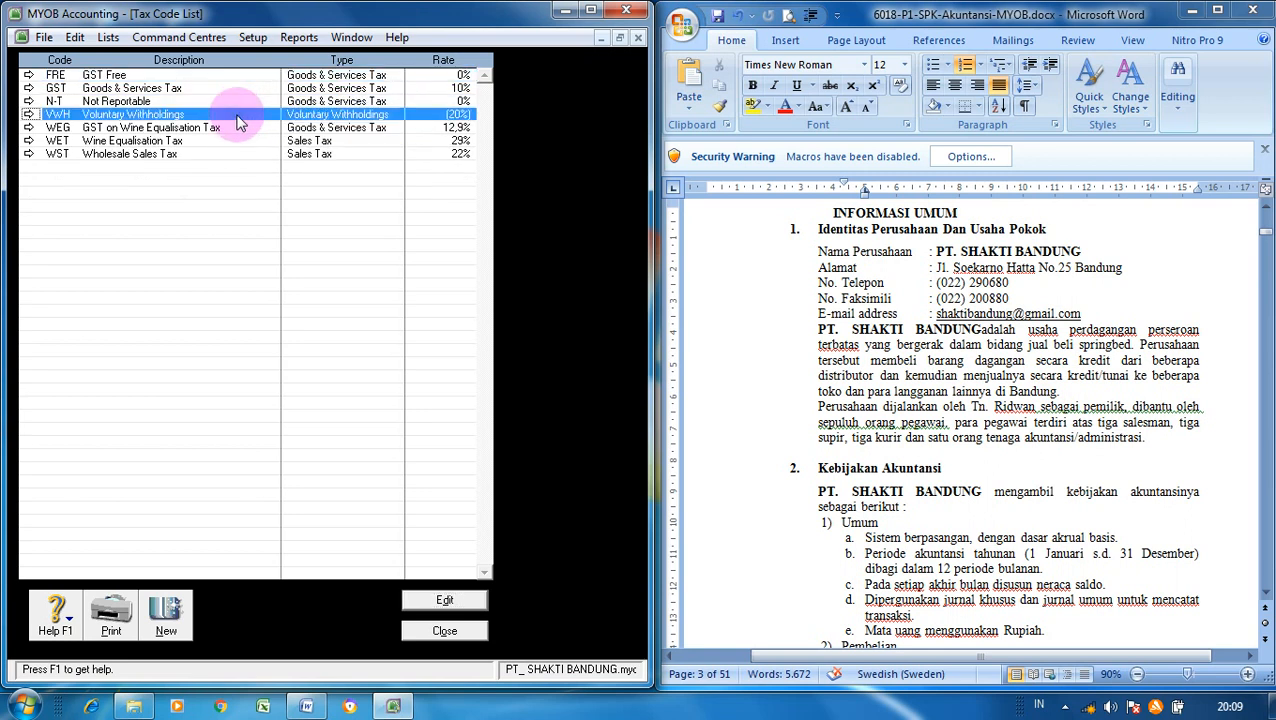
right_click(236, 115)
click(246, 127)
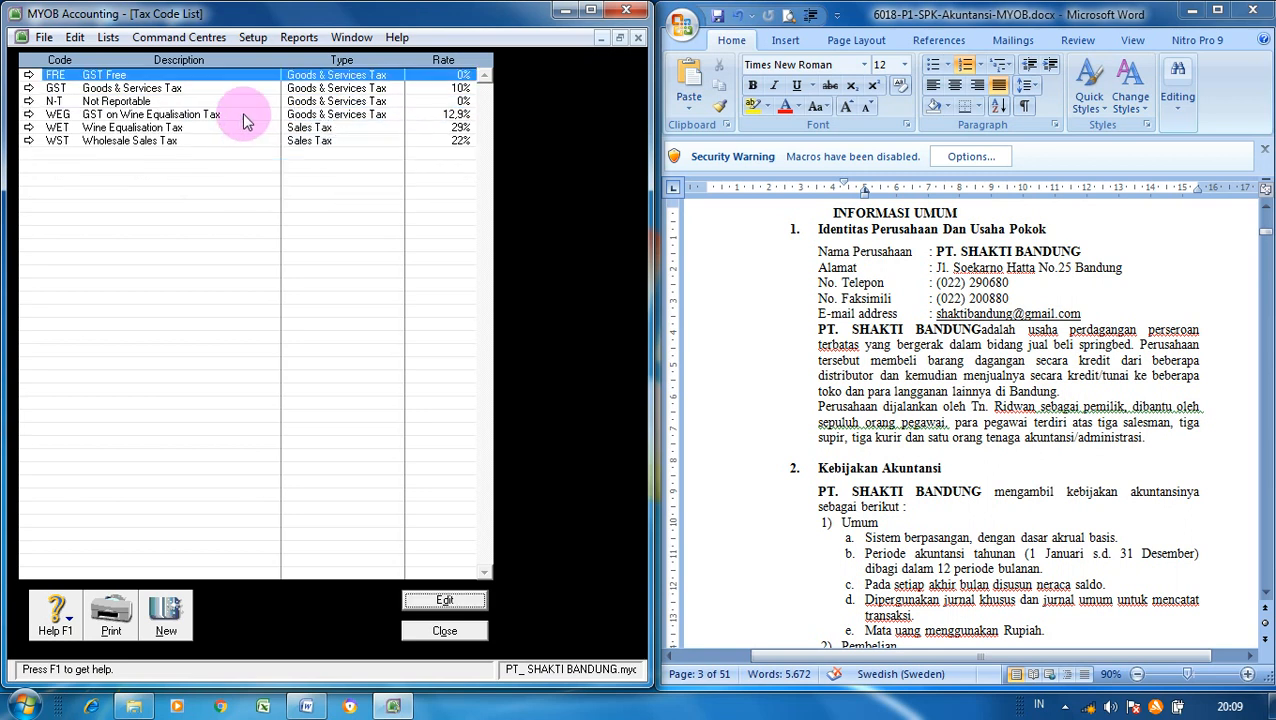
click(242, 113)
right_click(242, 113)
click(250, 124)
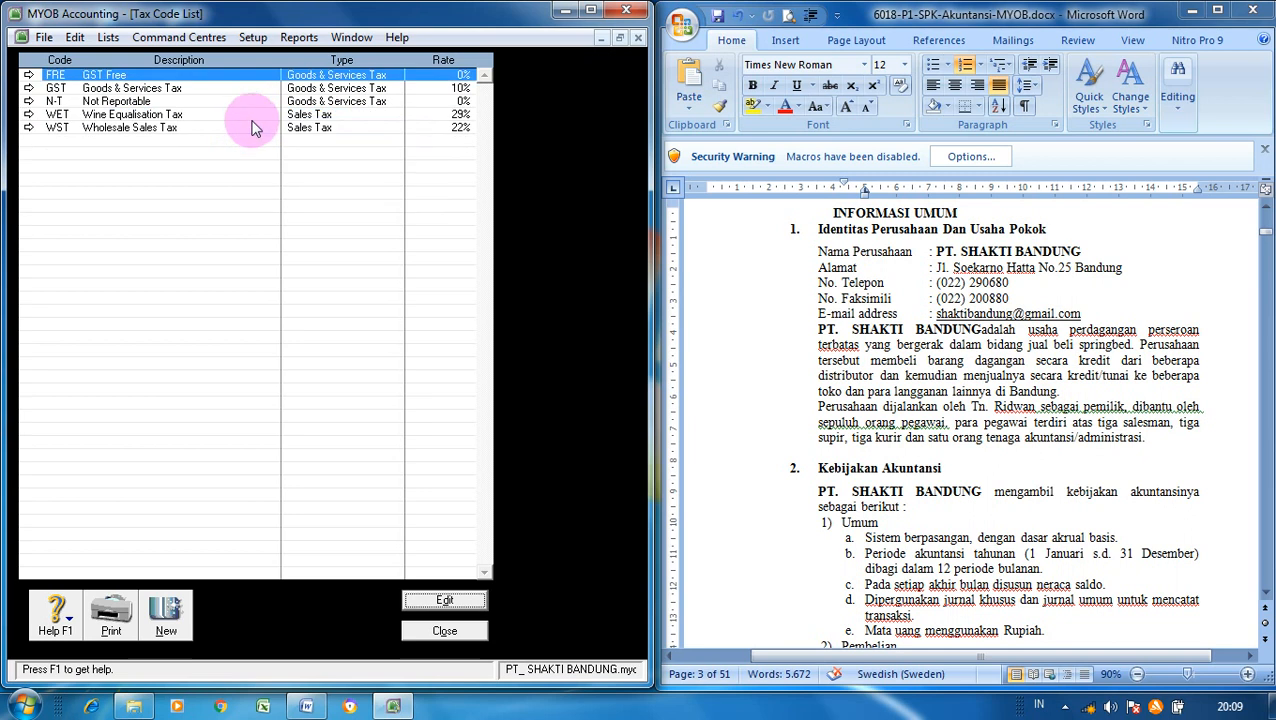
click(247, 114)
right_click(247, 114)
click(262, 126)
right_click(256, 117)
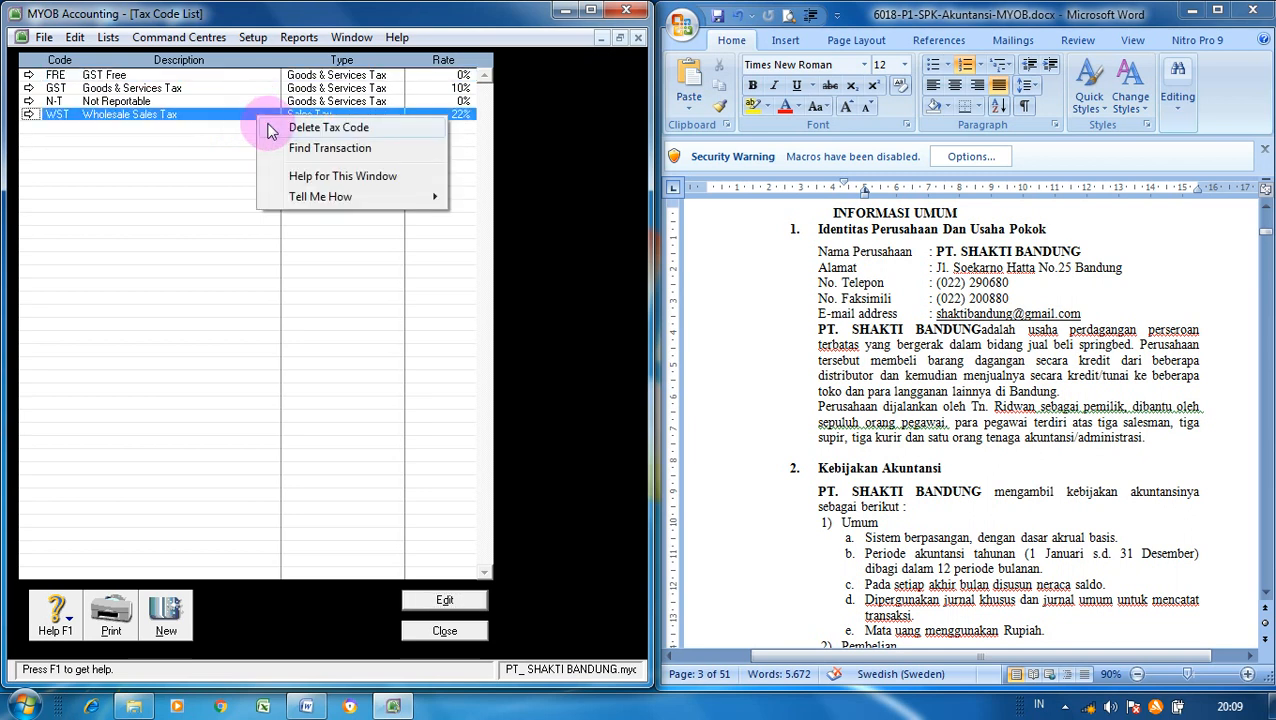
click(266, 127)
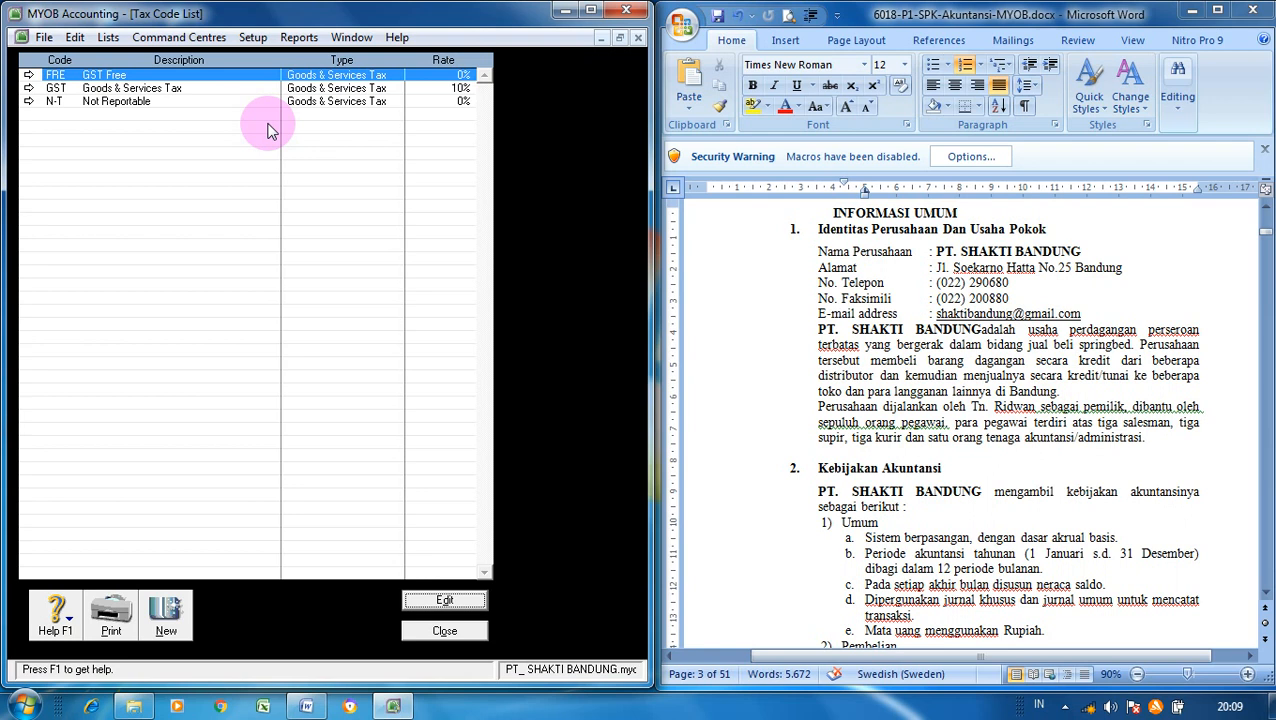
- Rename the GST code to PPN with description 'Pajak Pertambahan Nilai', keeping its 10% rate
click(190, 95)
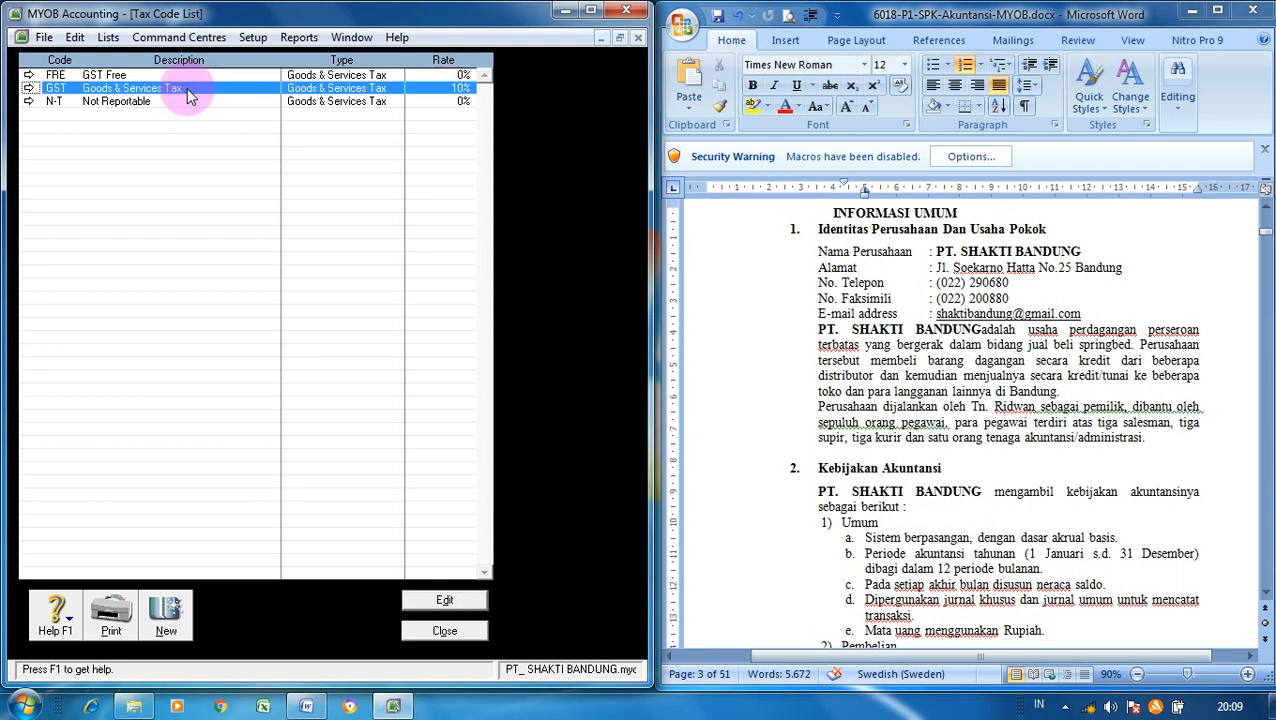
click(30, 90)
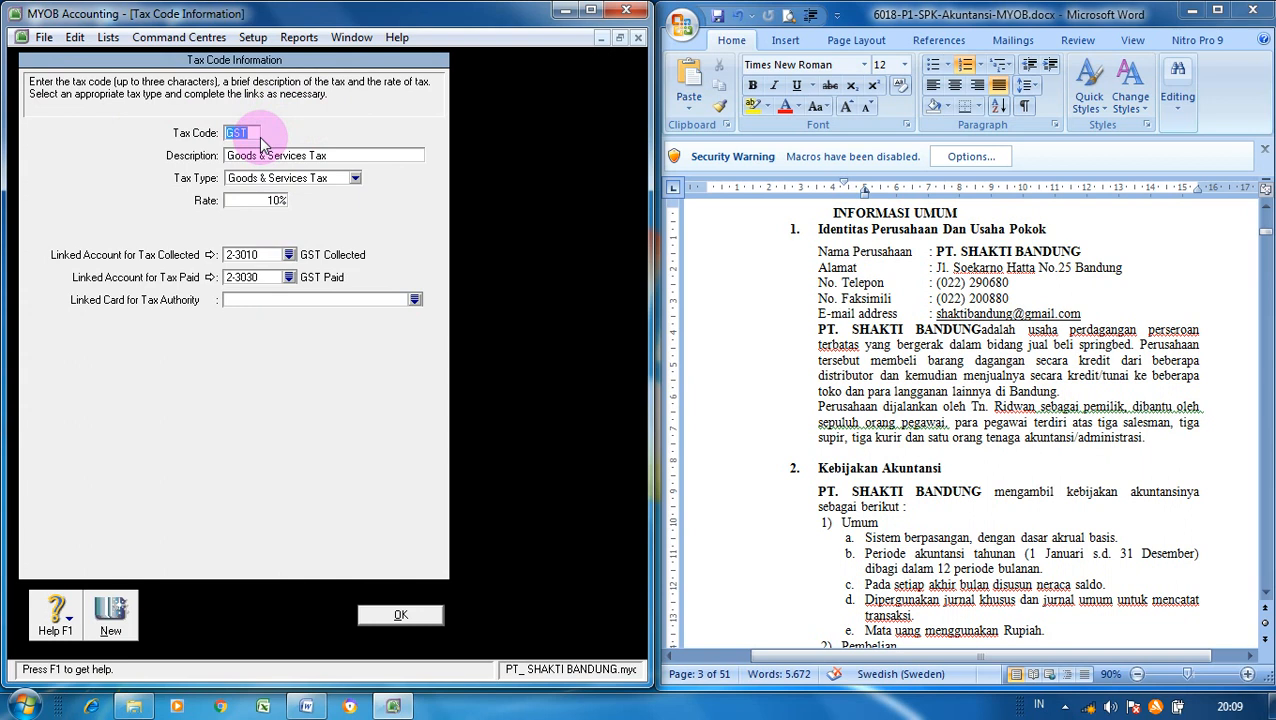
text(PPN)
click(347, 160)
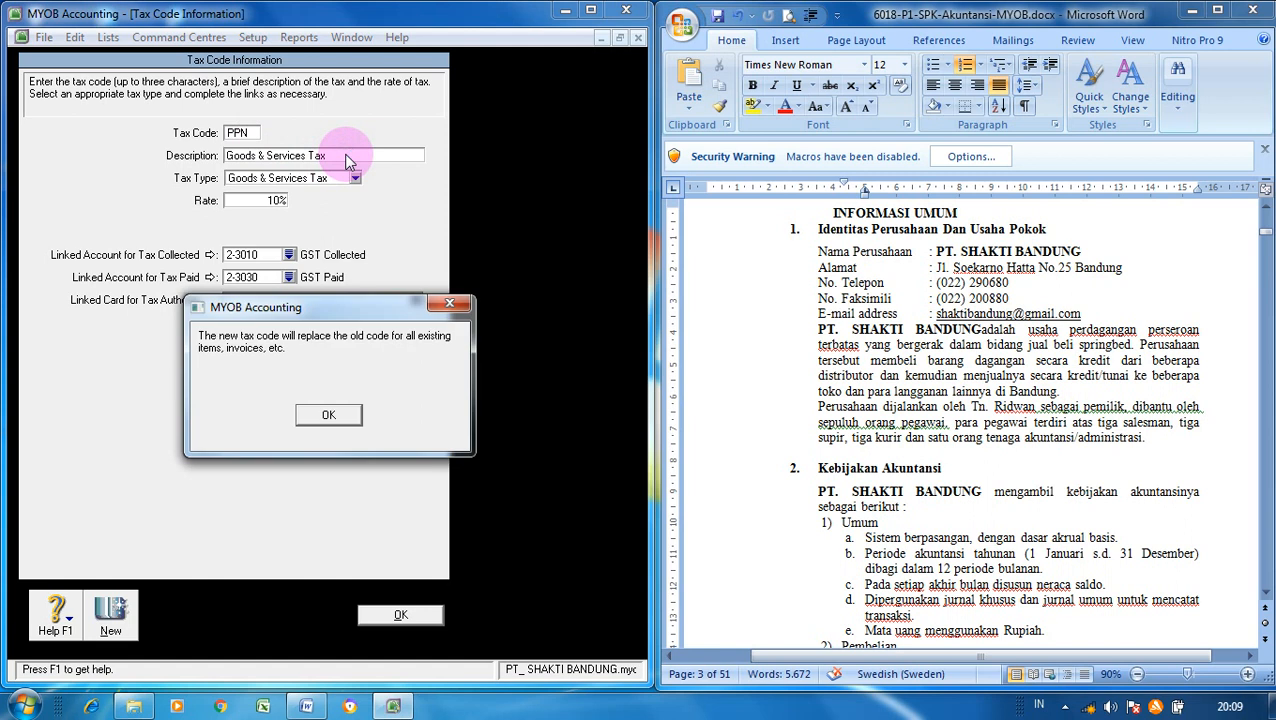
click(329, 416)
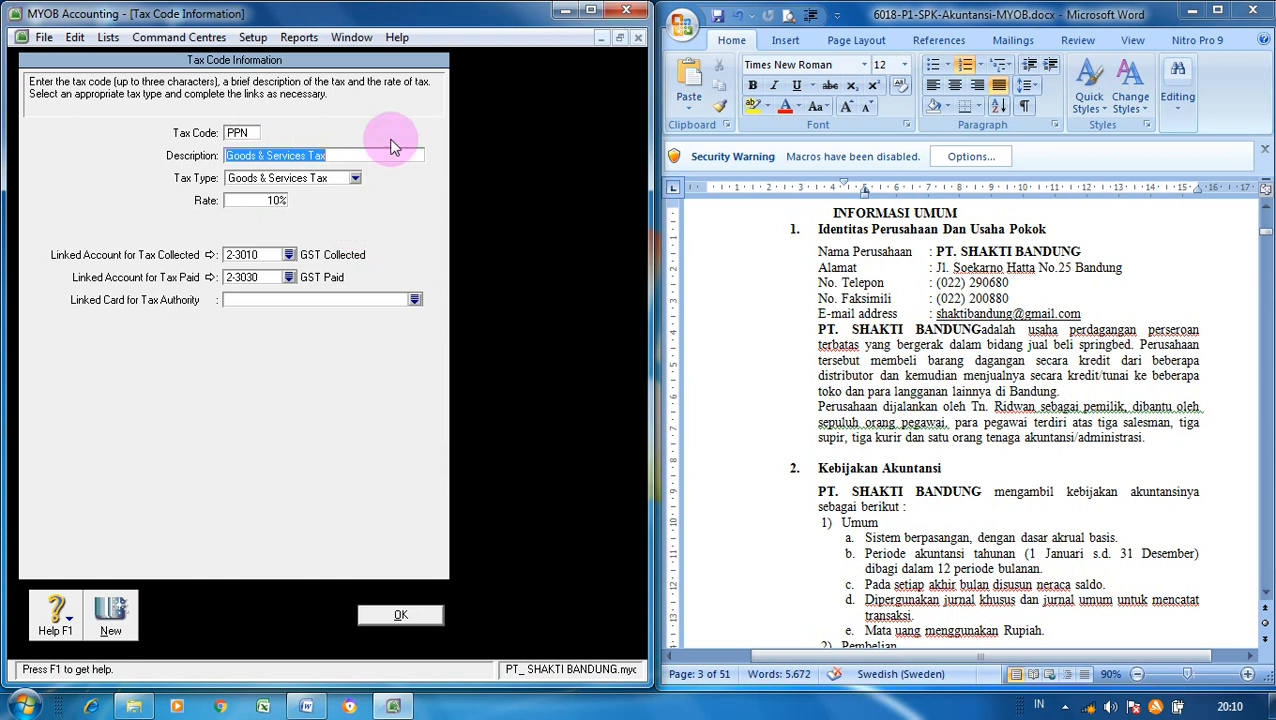
text(Pajak Pertambahan Nilai)
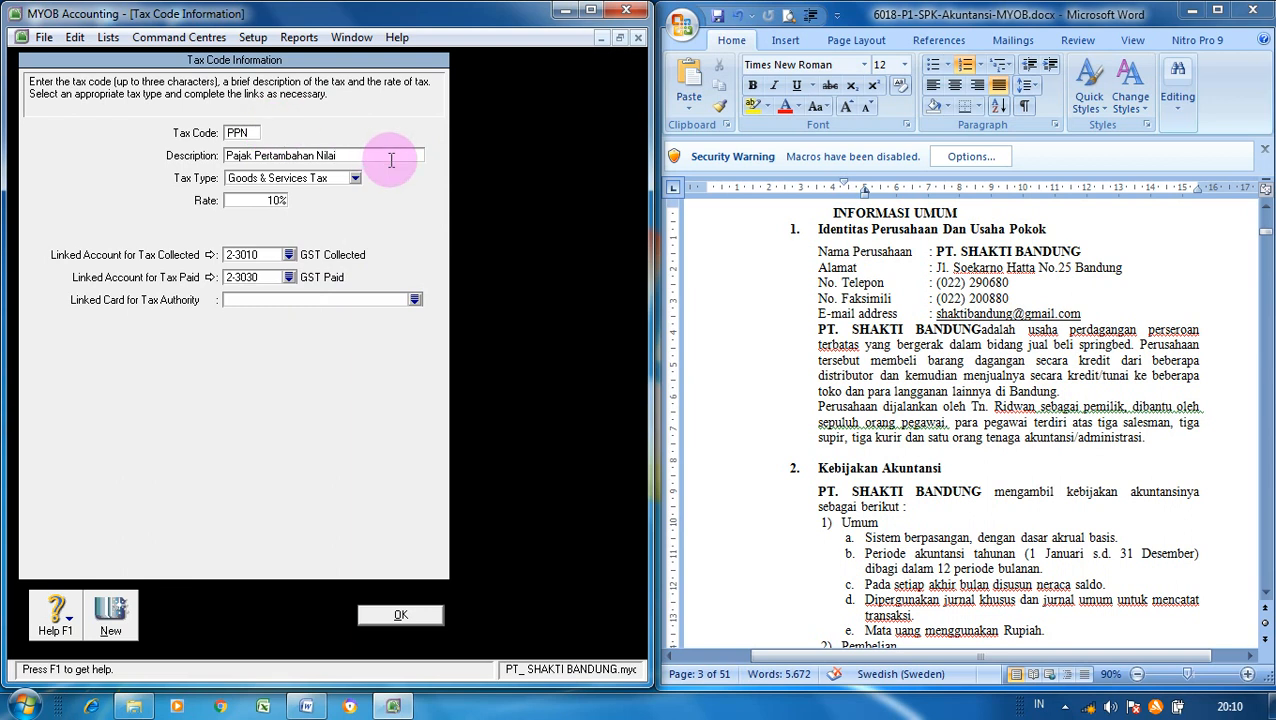
click(428, 617)
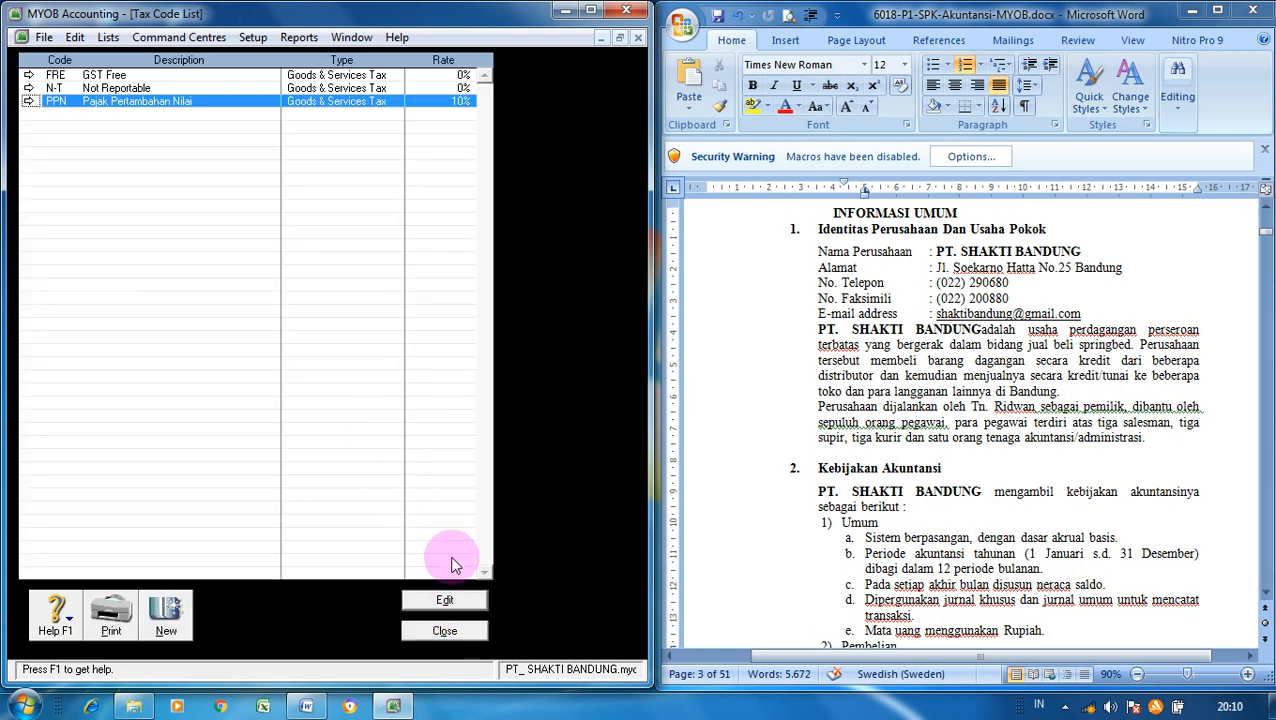
- Close the Tax Code List and show Word's page-5 DAFTAR NAMA AKUN table beside MYOB
click(445, 631)
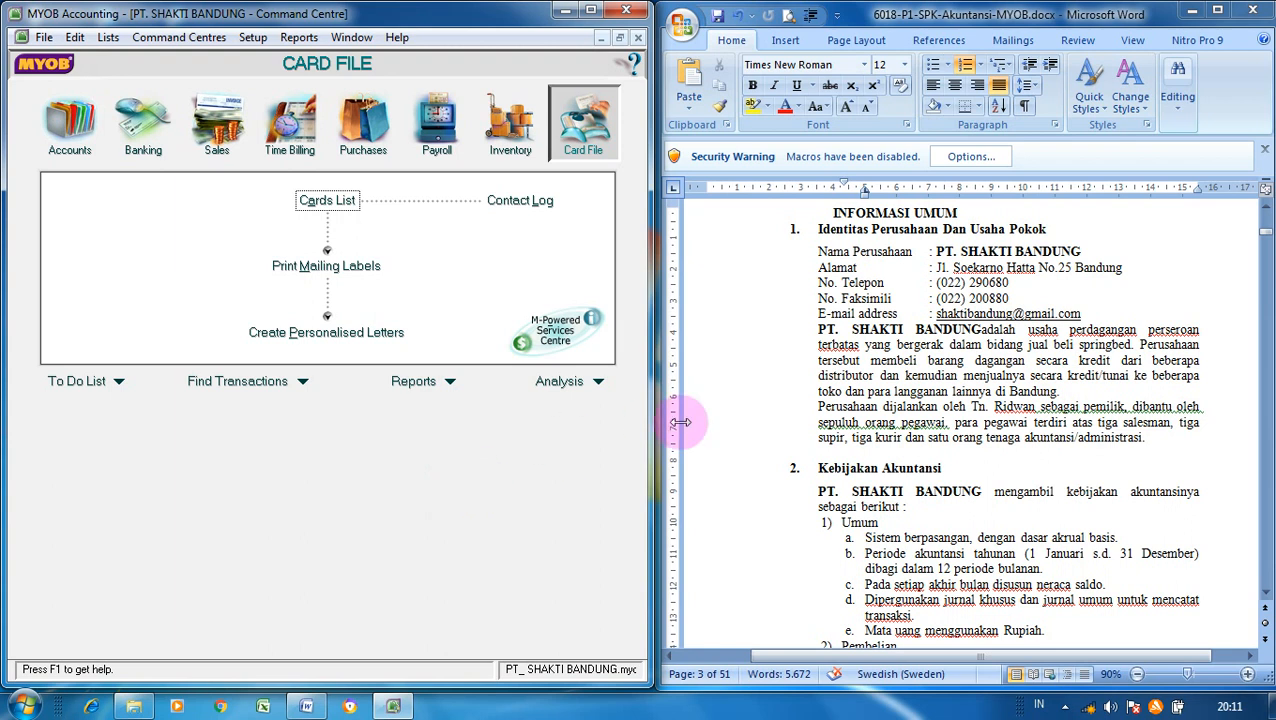
click(845, 431)
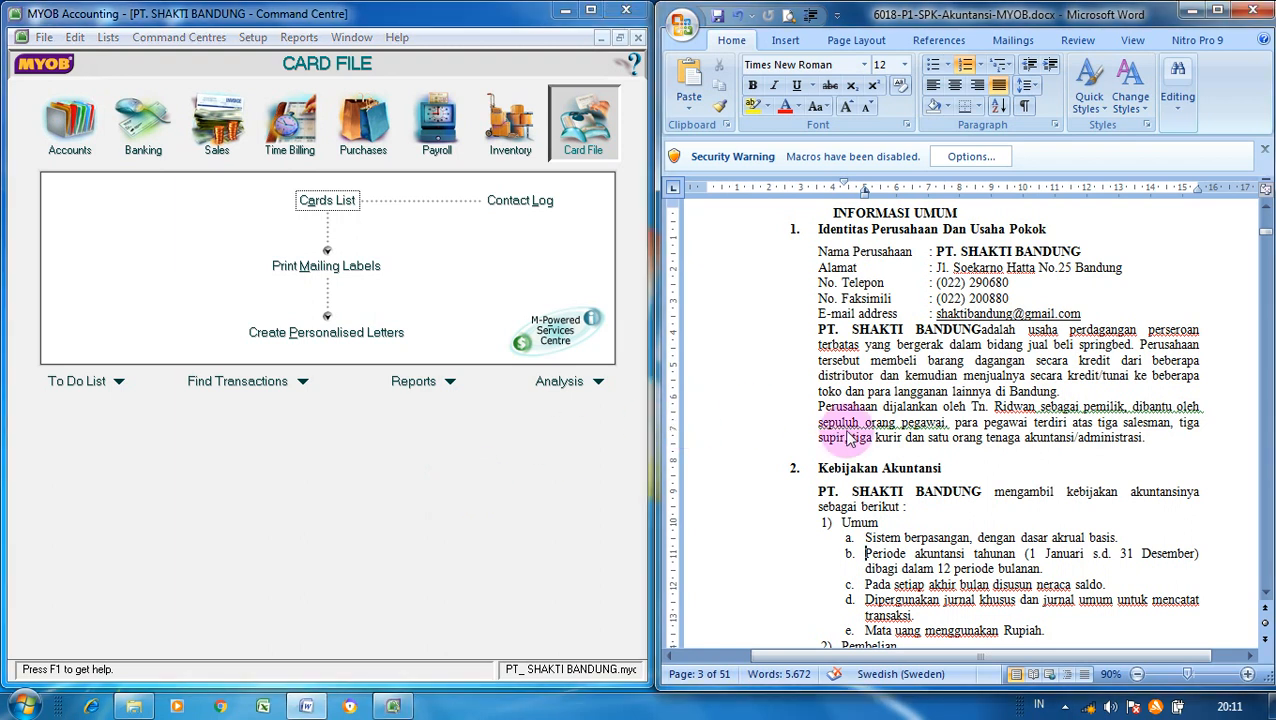
scroll(848, 437, down, 9)
scroll(848, 431, down, 15)
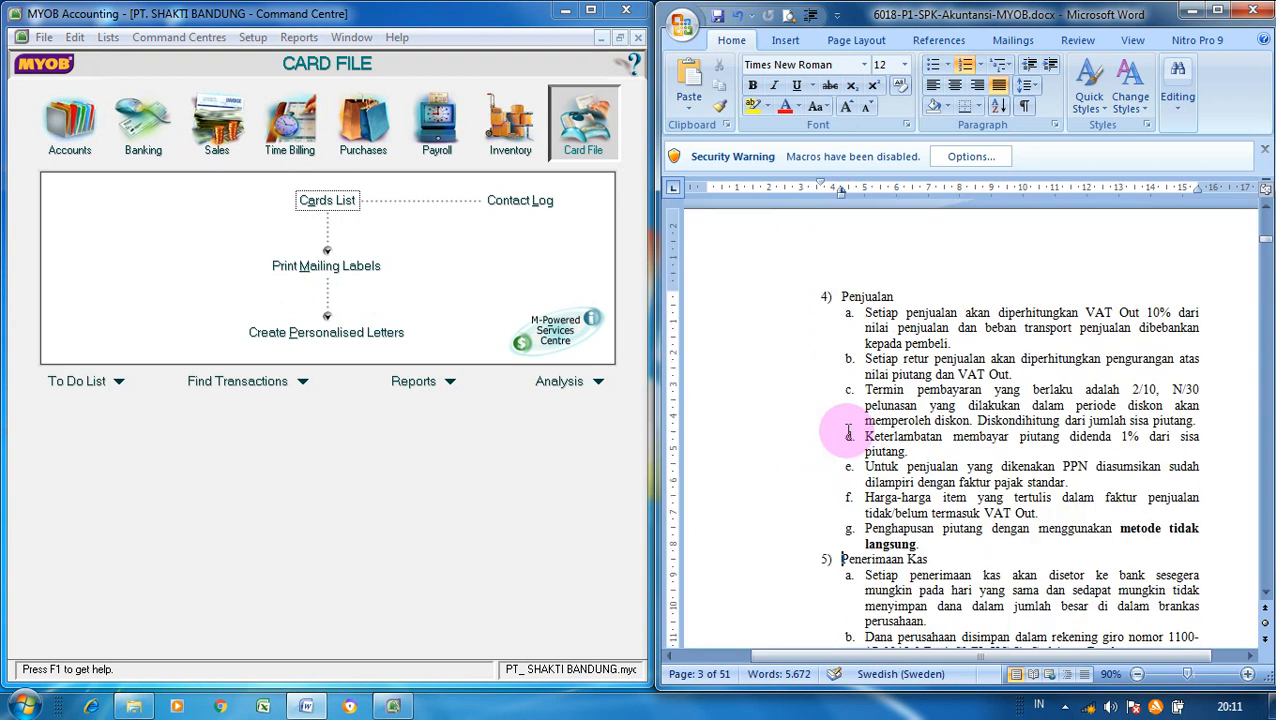
click(848, 431)
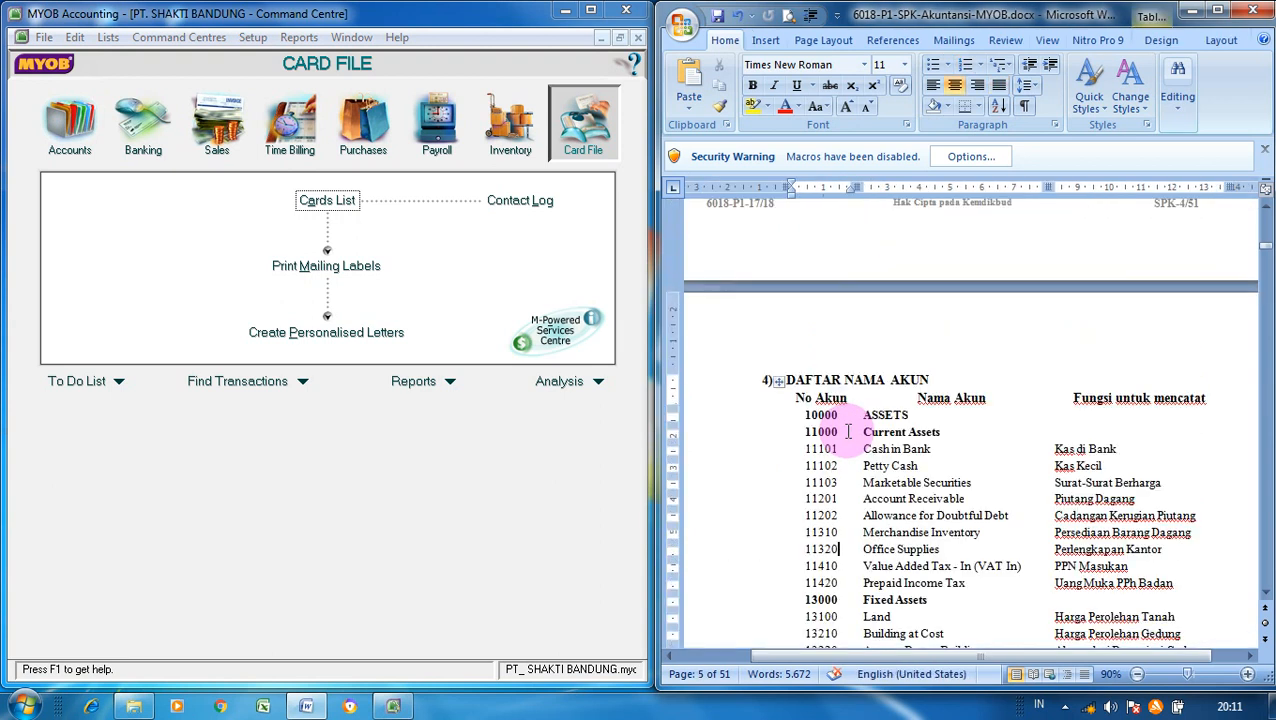
click(1265, 593)
click(1265, 593)
click(1266, 597)
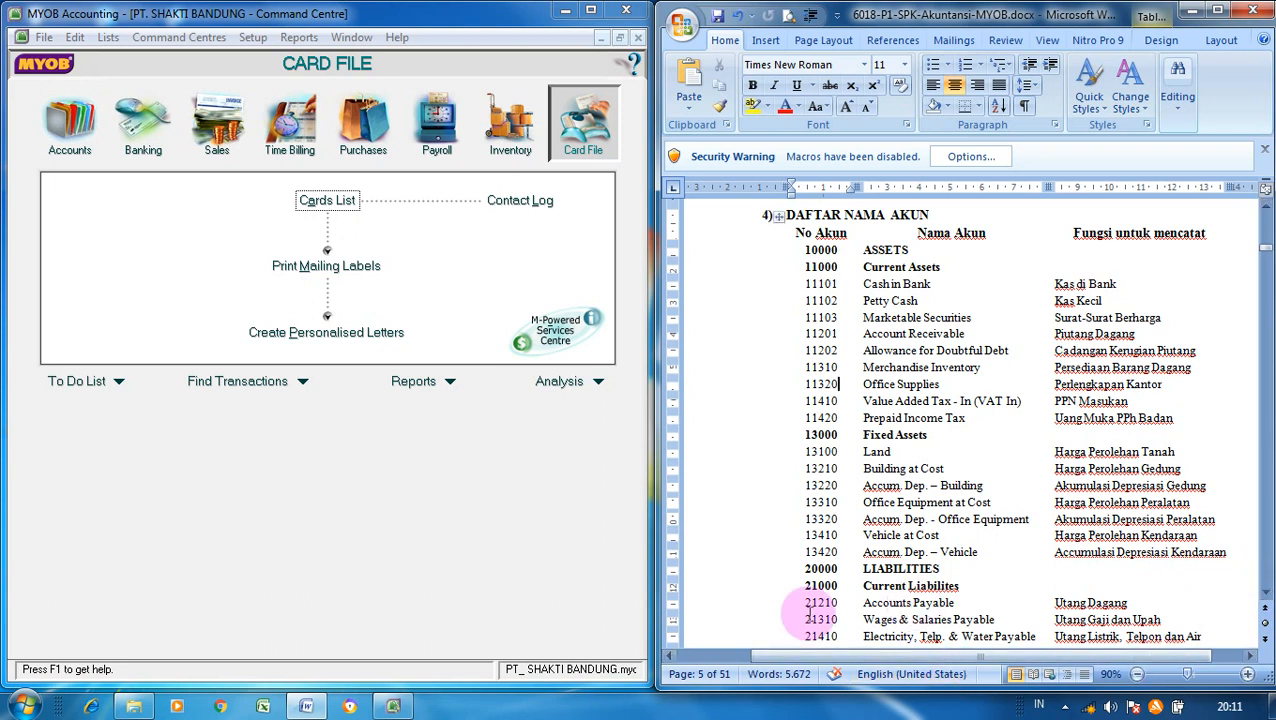
click(421, 496)
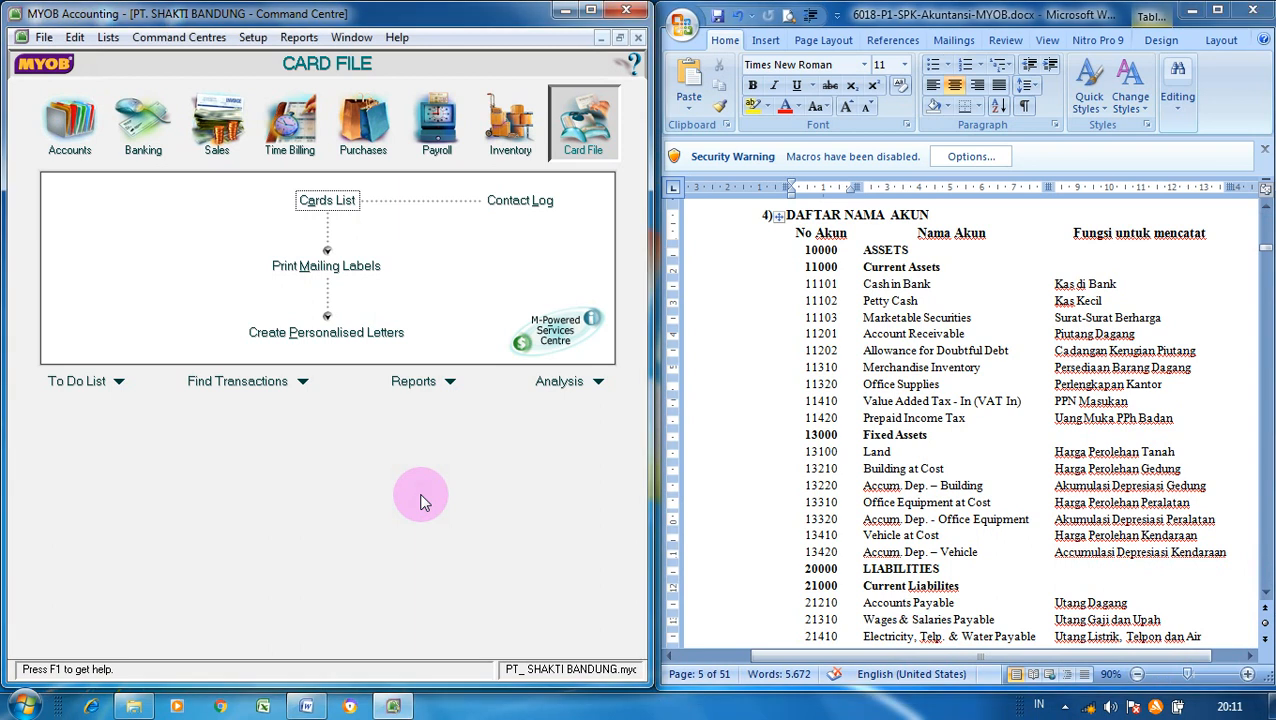
- Reach the Easy Setup Assistant's Accounts List page and select the Provision Account row
click(251, 38)
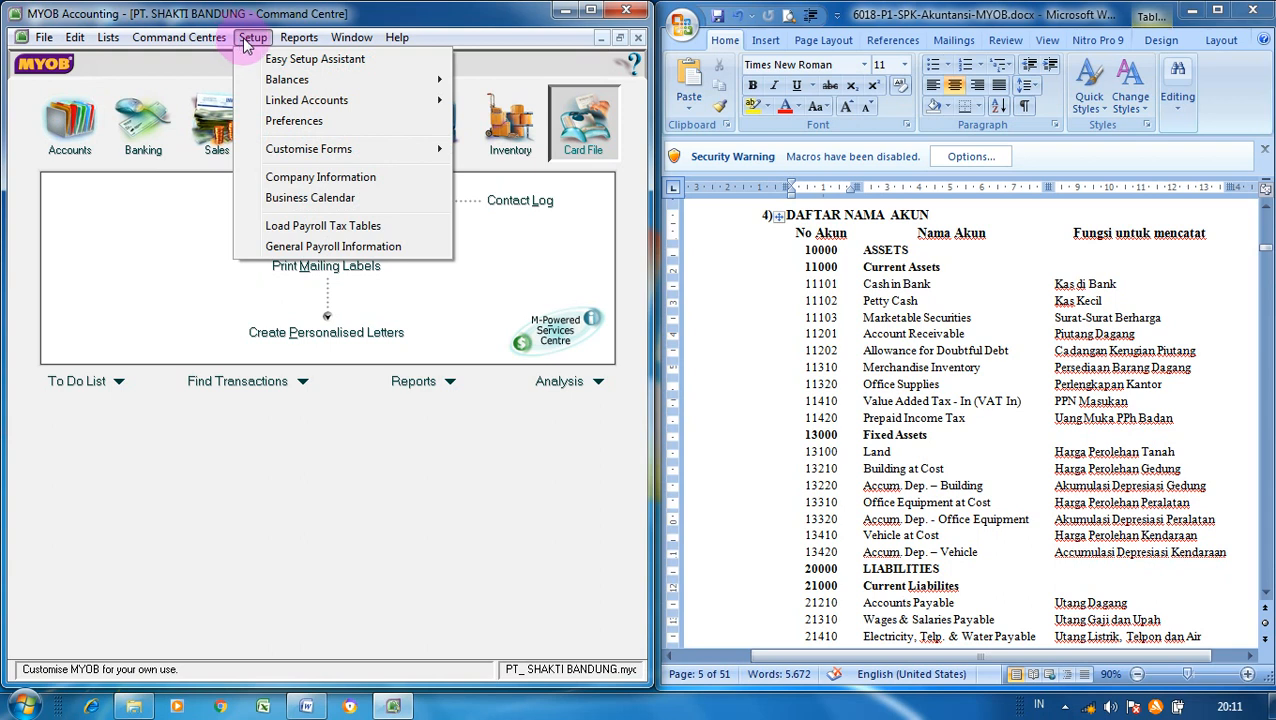
click(371, 62)
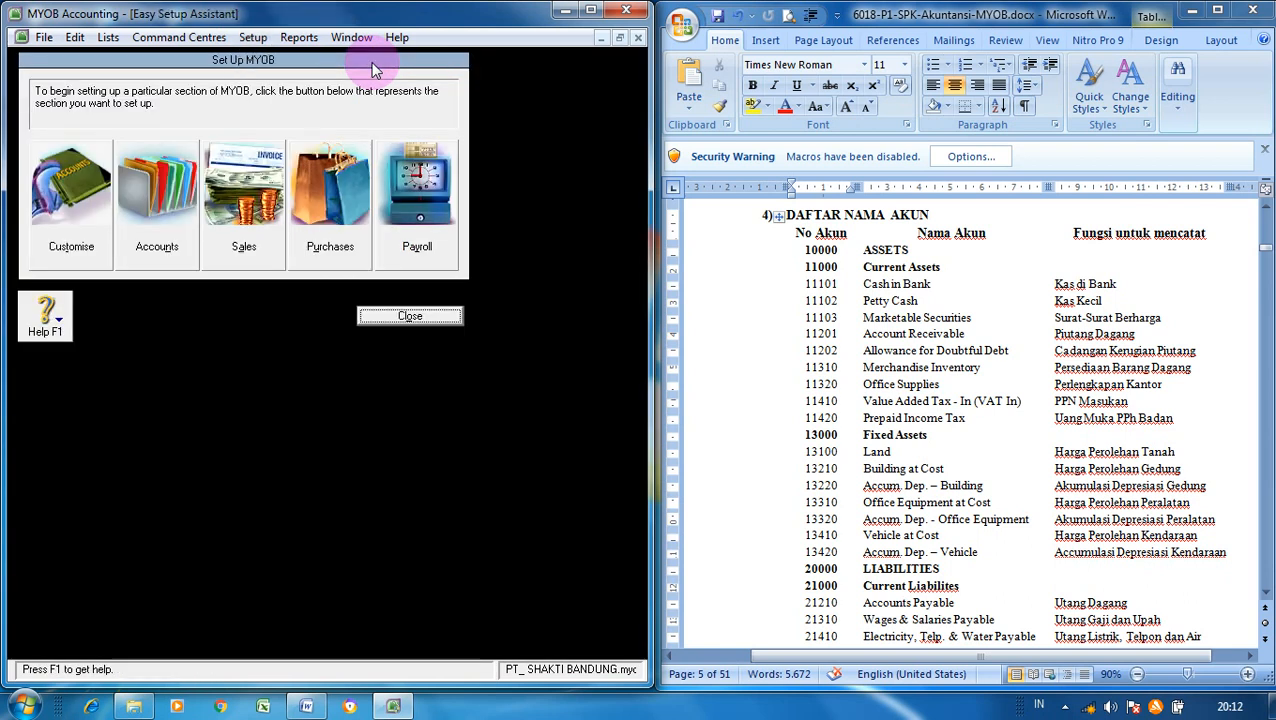
click(158, 222)
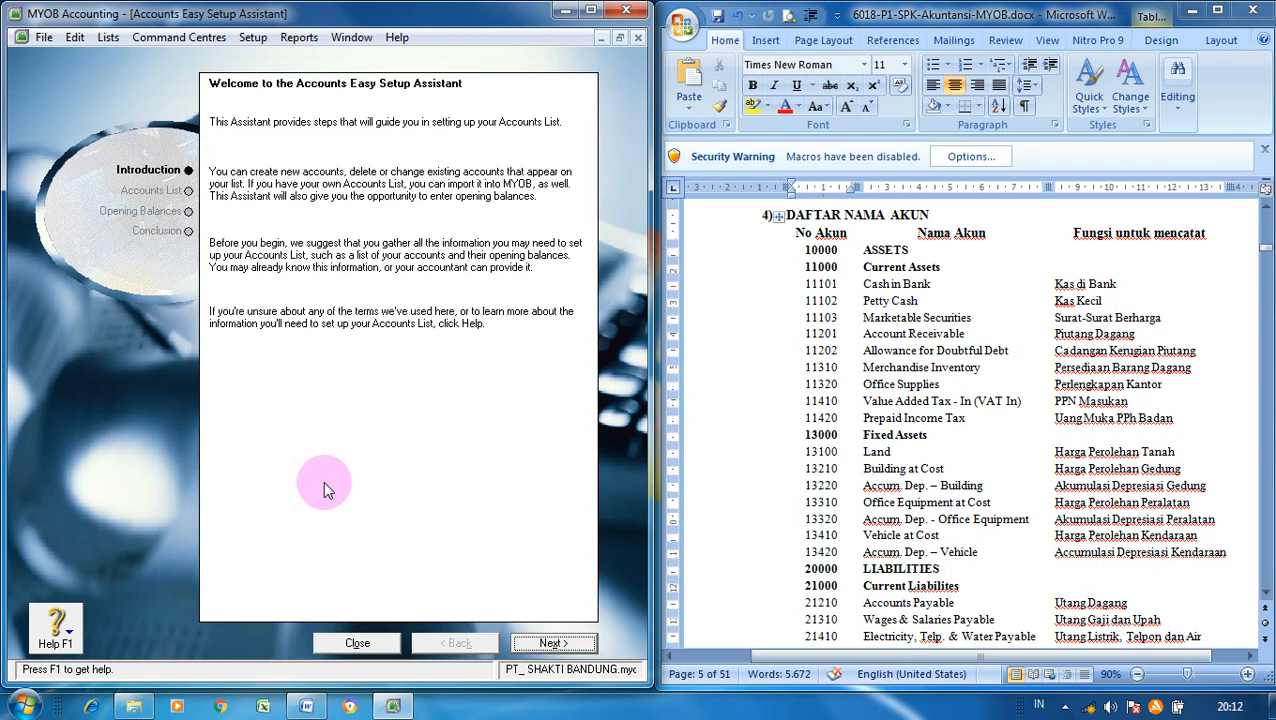
click(553, 644)
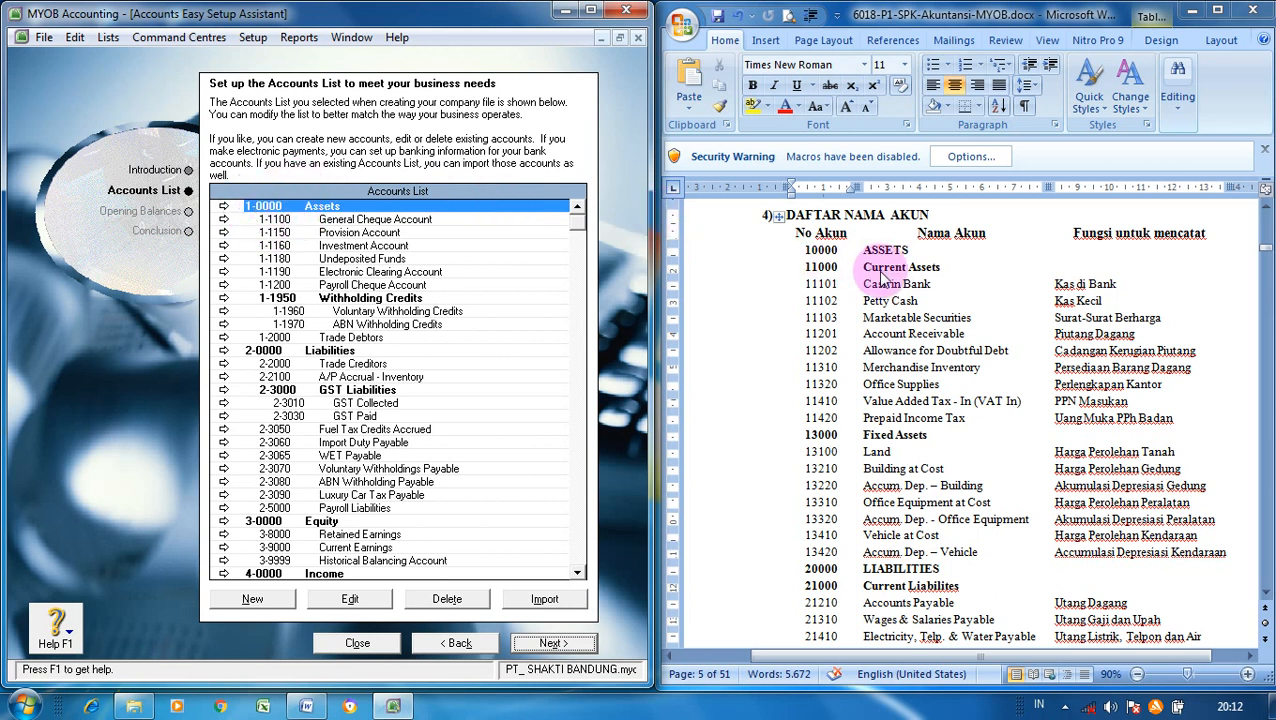
click(398, 232)
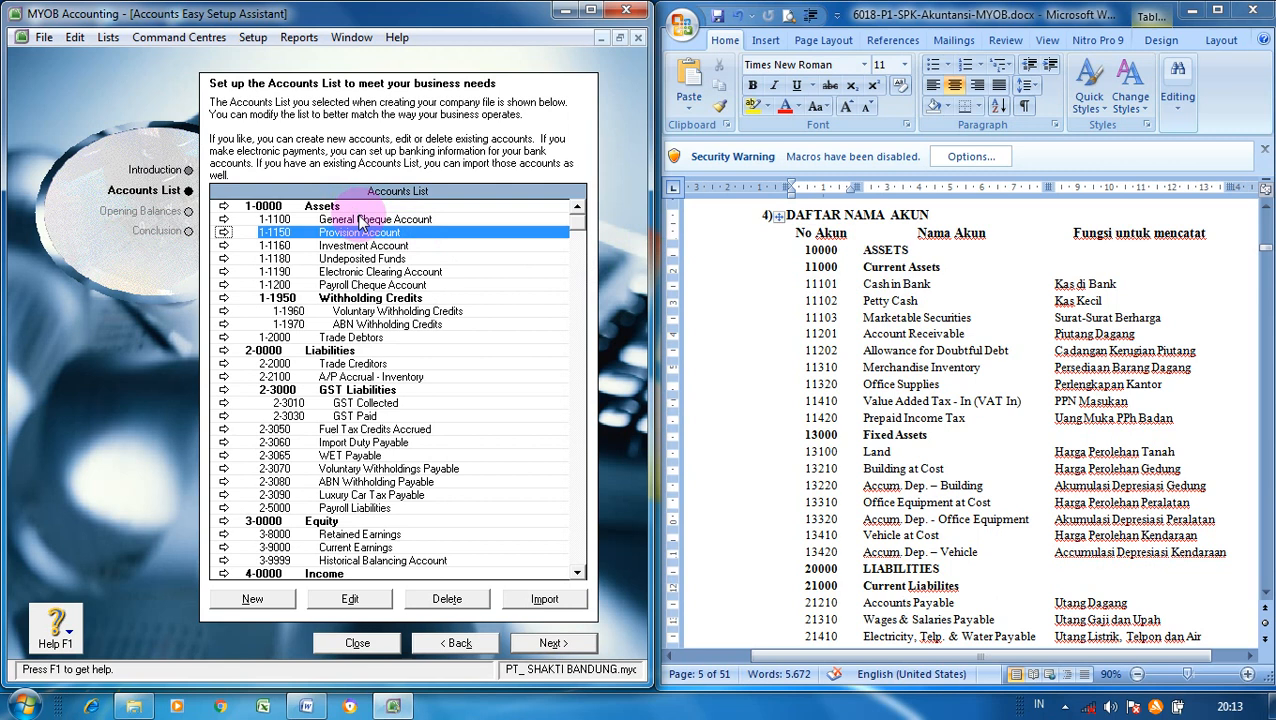
- Create header account 1-1000 Current Assets with subtotal when reporting enabled
click(254, 598)
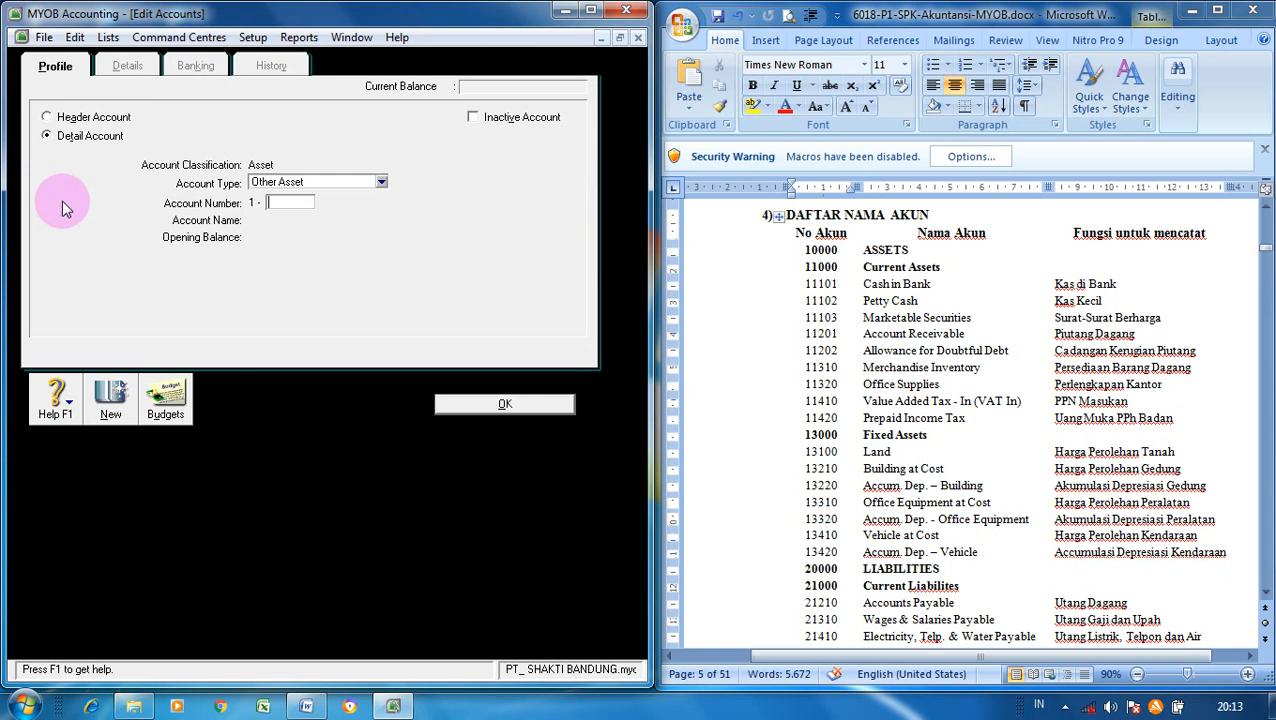
click(47, 117)
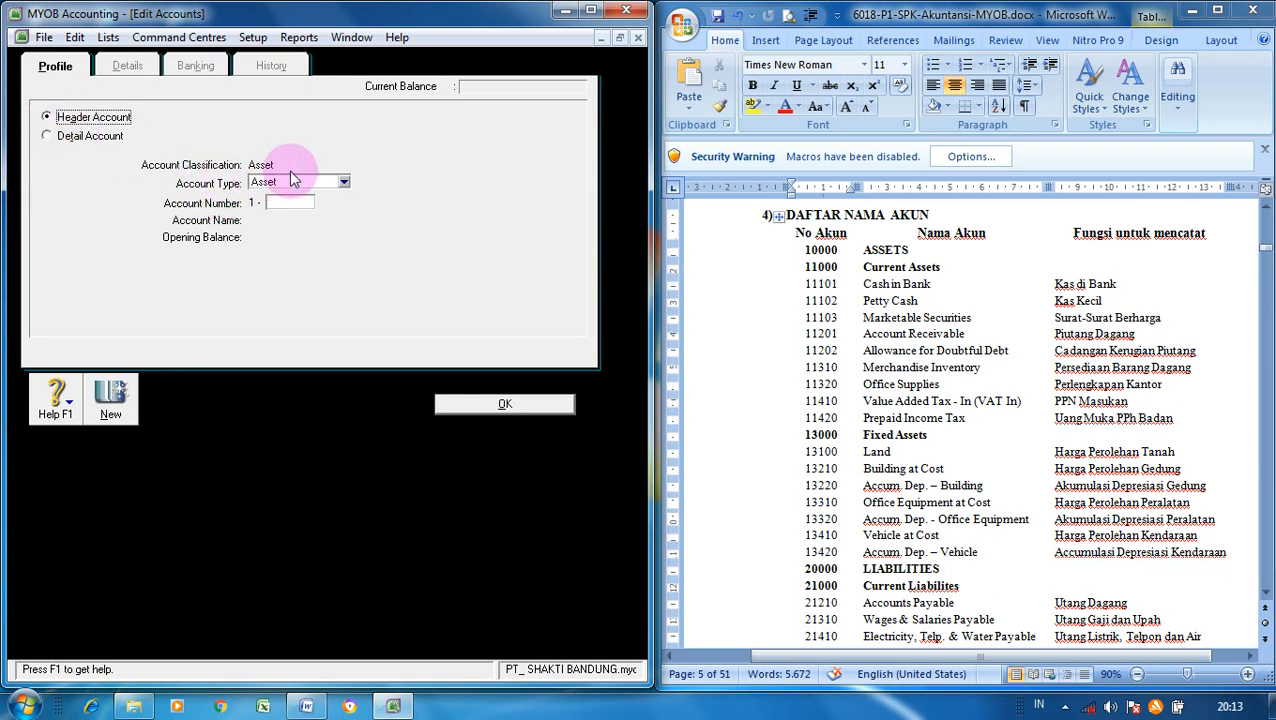
click(299, 203)
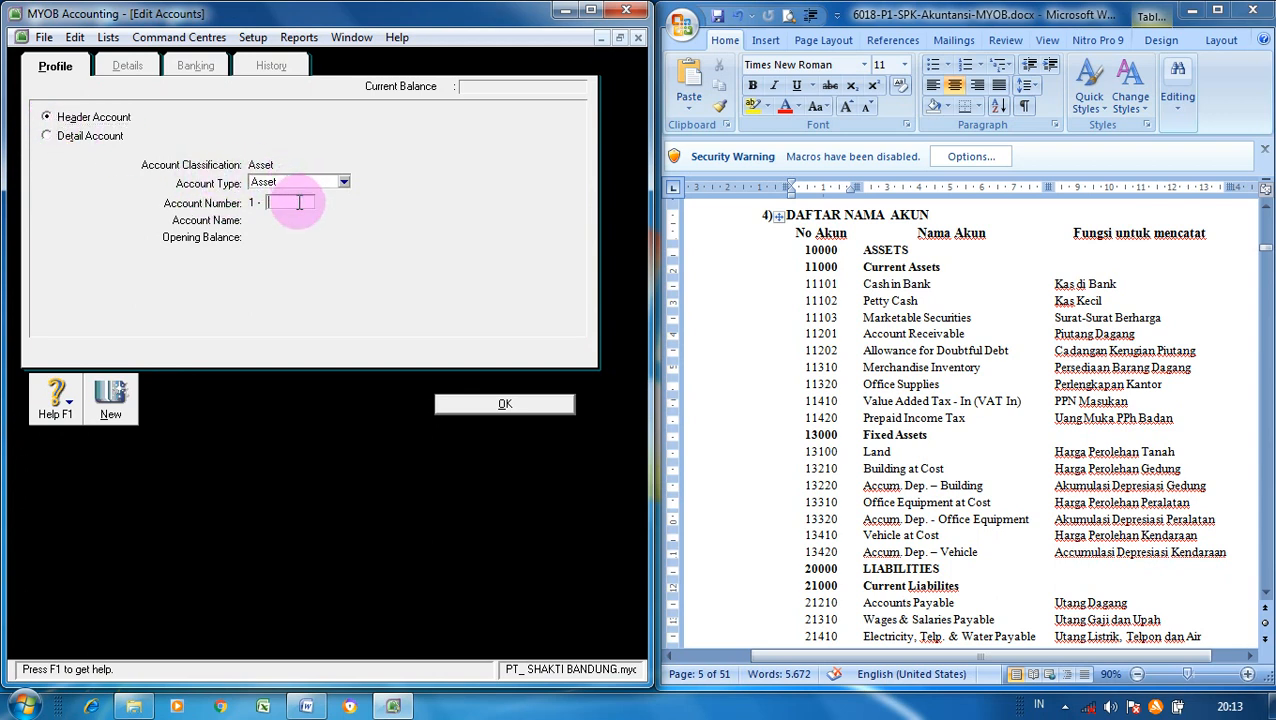
text(1000)
key(Tab)
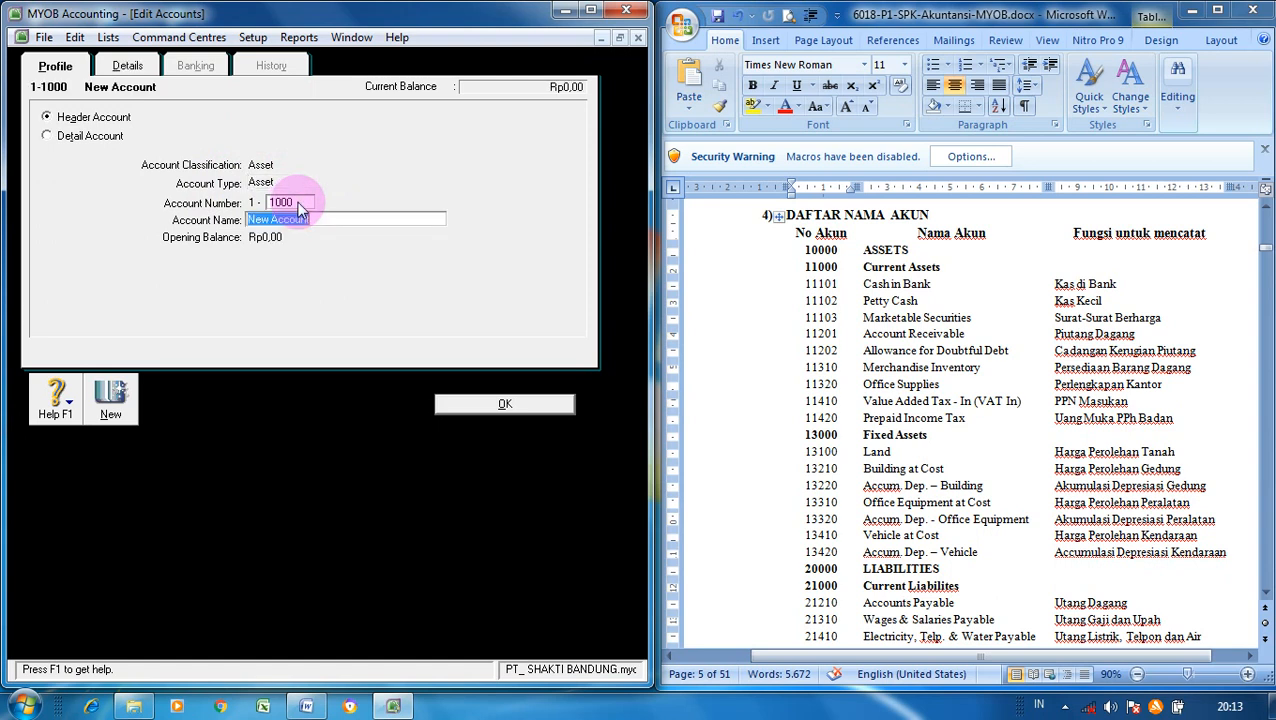
text(Current Assets)
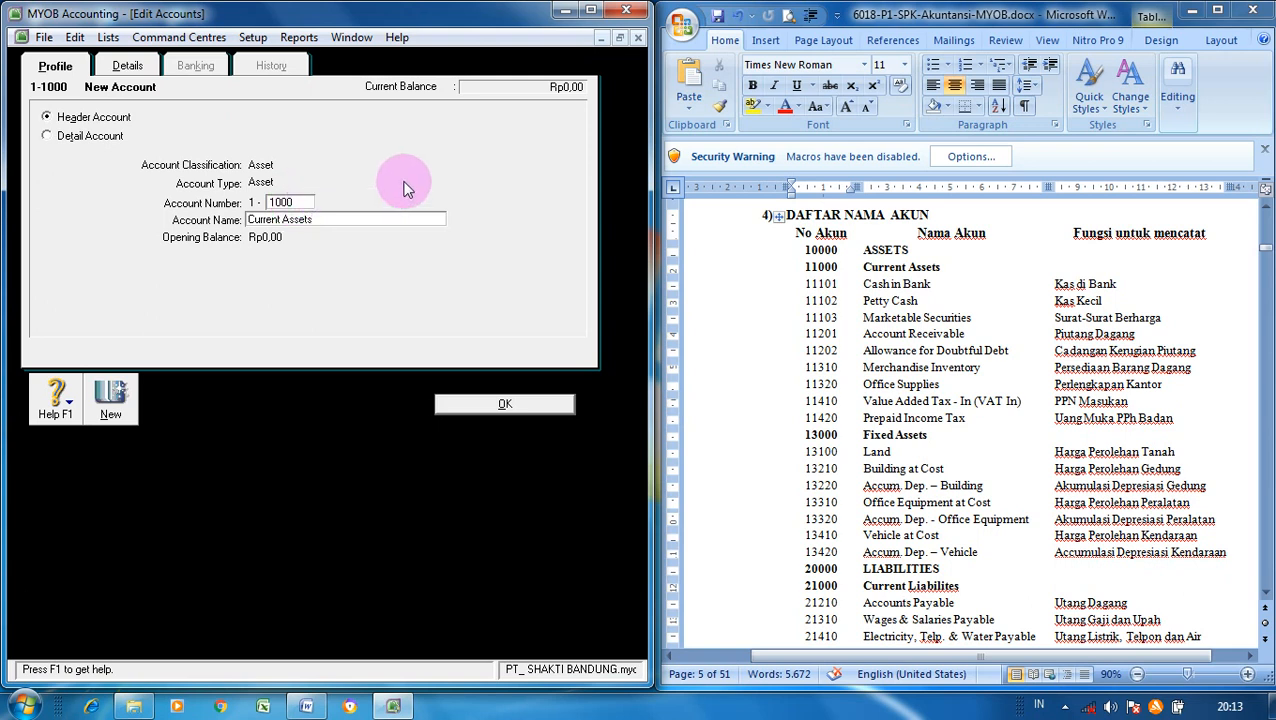
click(146, 72)
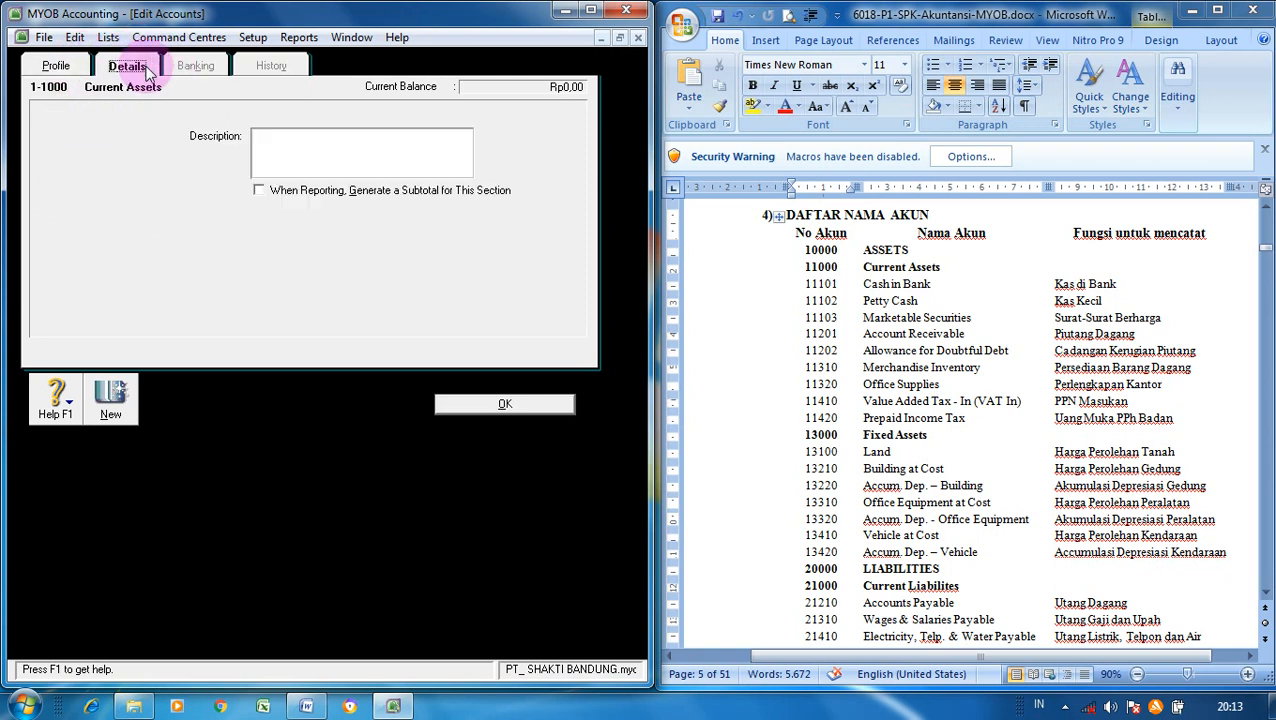
click(259, 192)
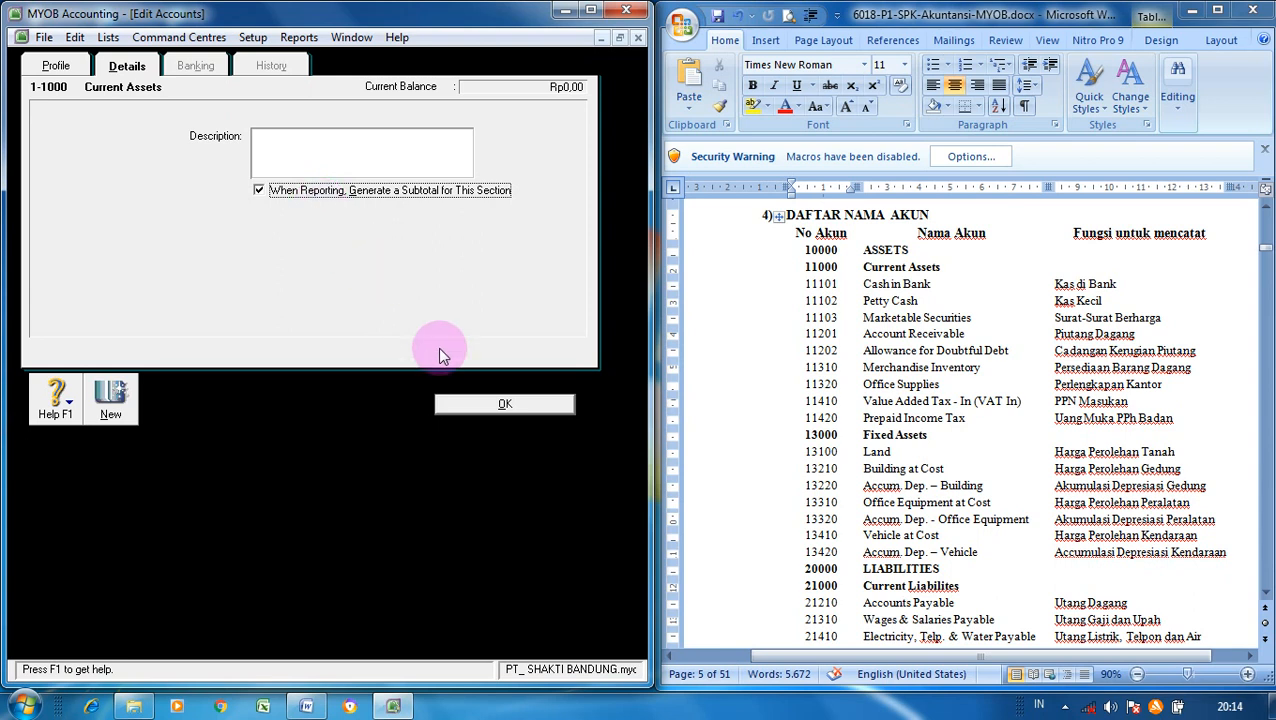
click(489, 405)
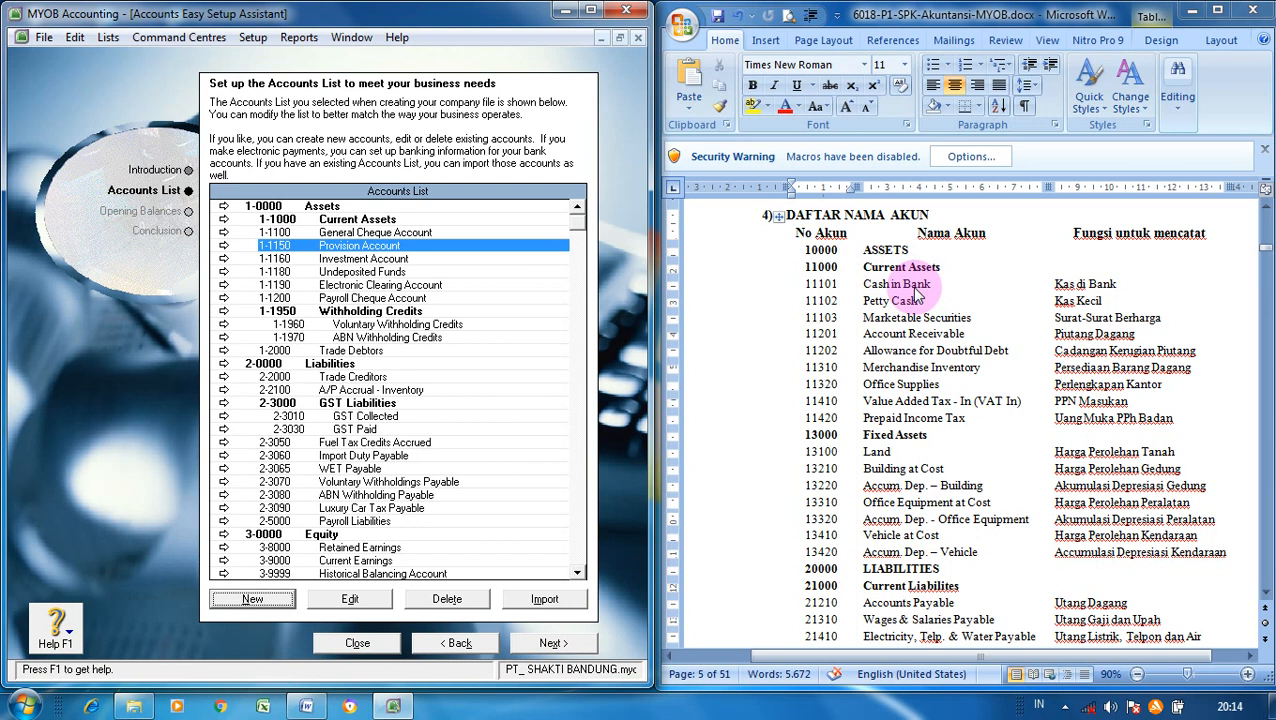
- Change account 1-1100 General Cheque Account to number 1-1101 named Cash in Bank
click(388, 235)
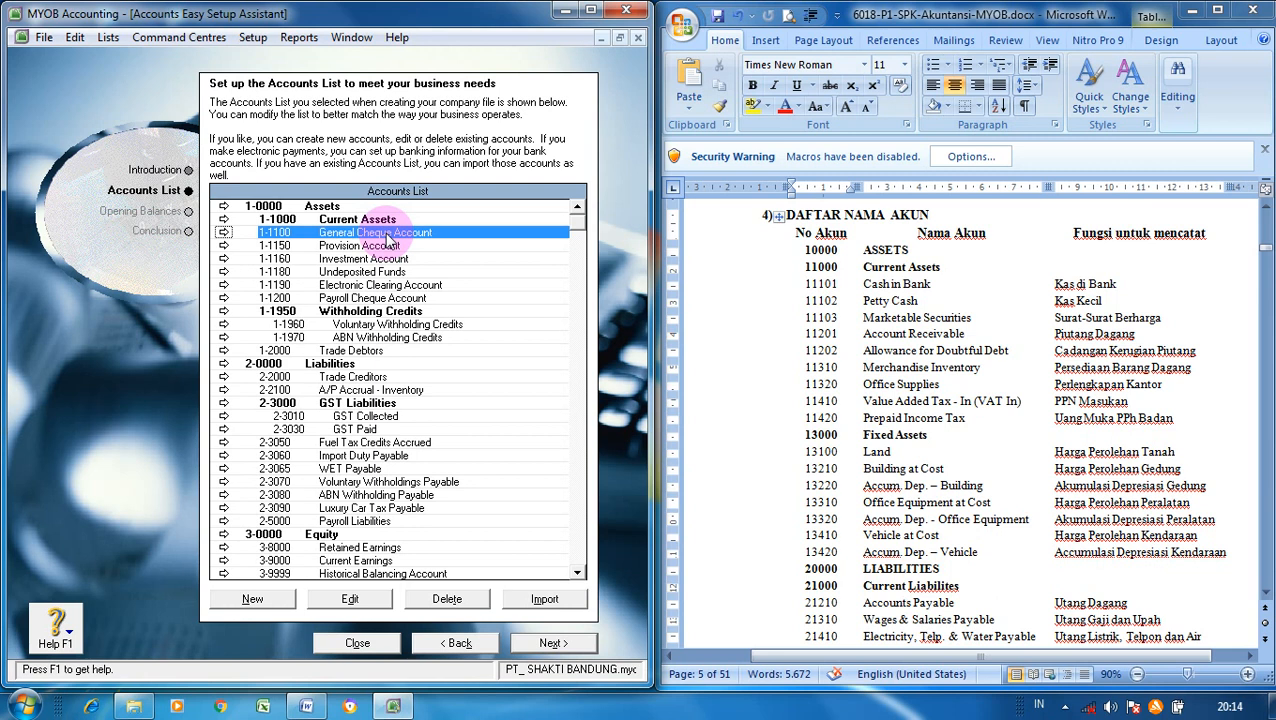
click(350, 599)
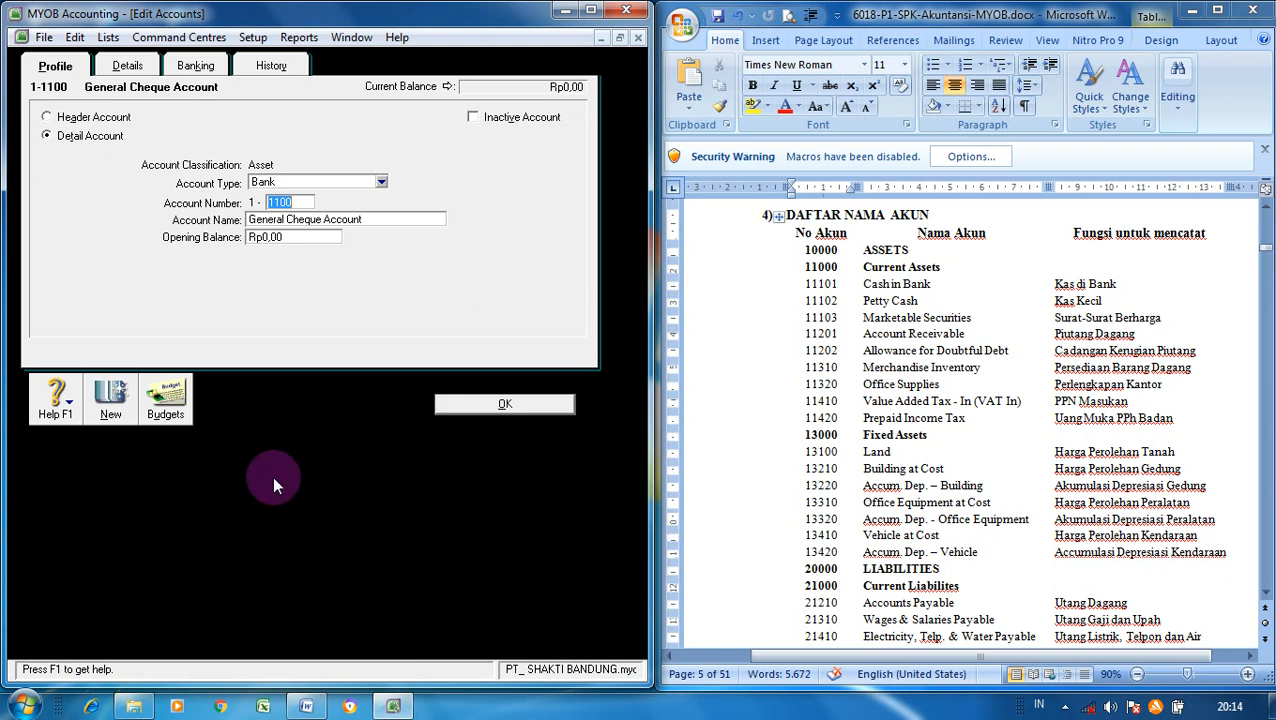
click(300, 203)
key(BackSpace)
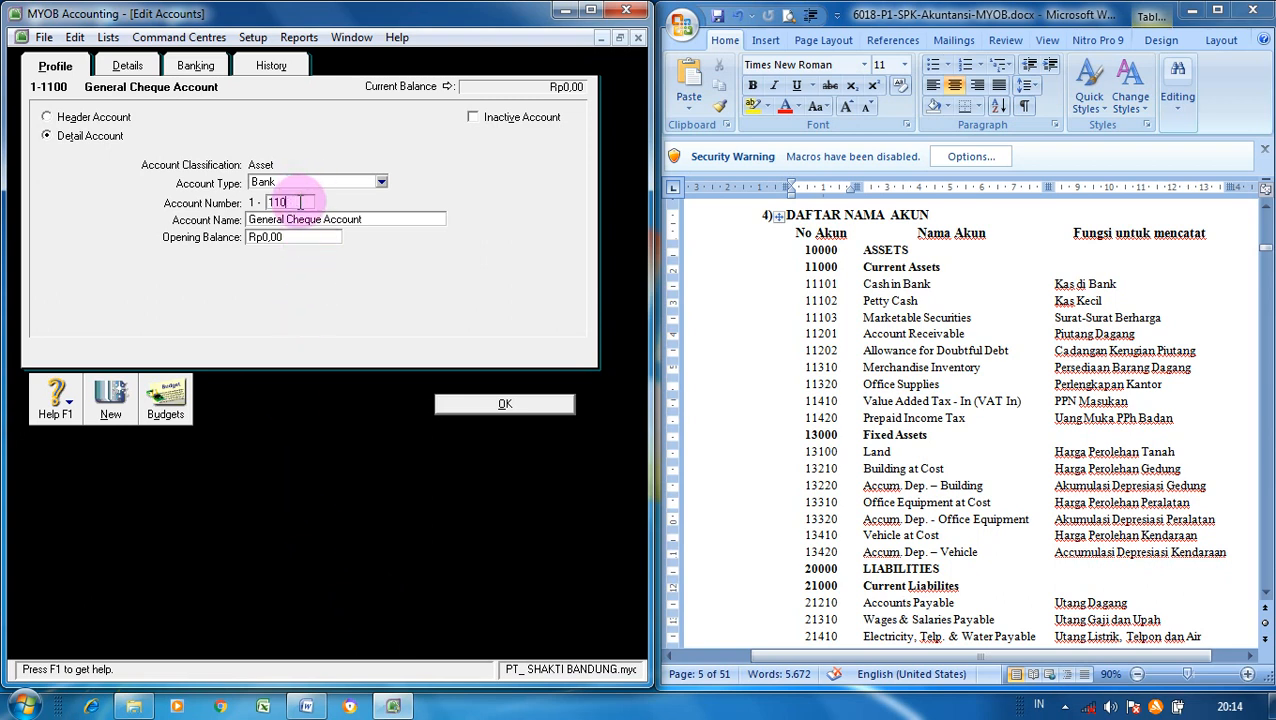
text(1)
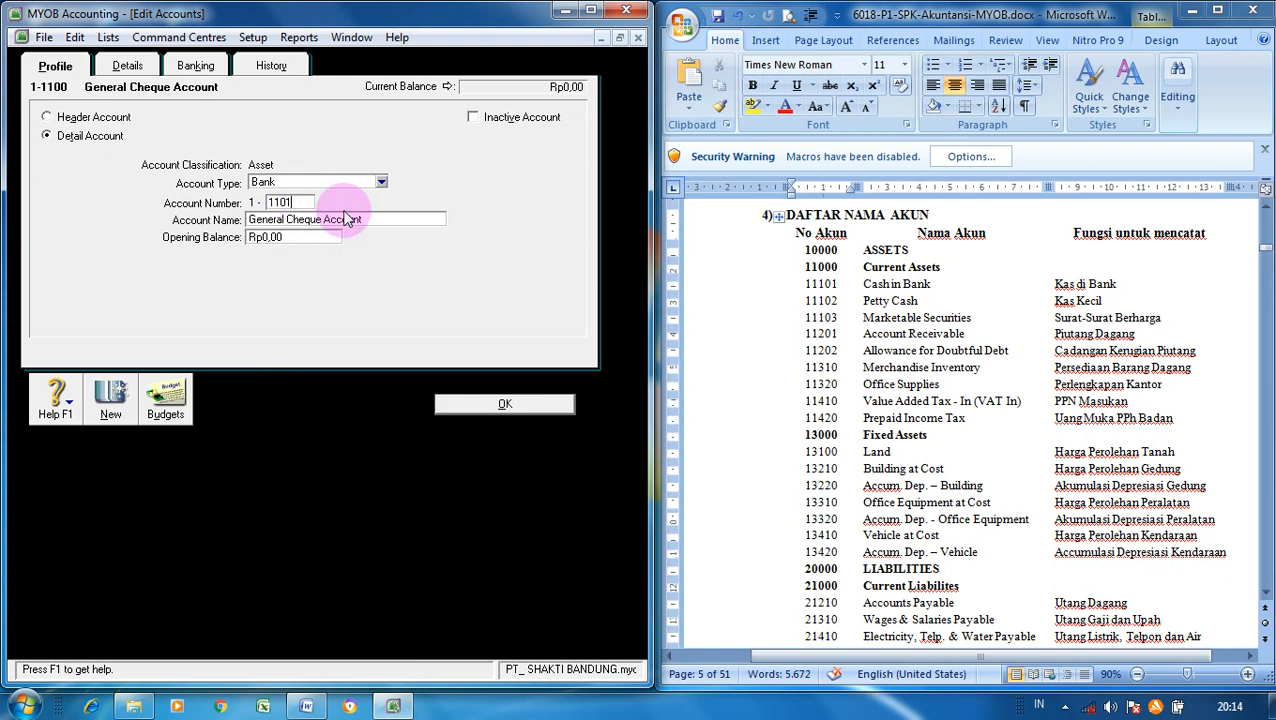
click(382, 218)
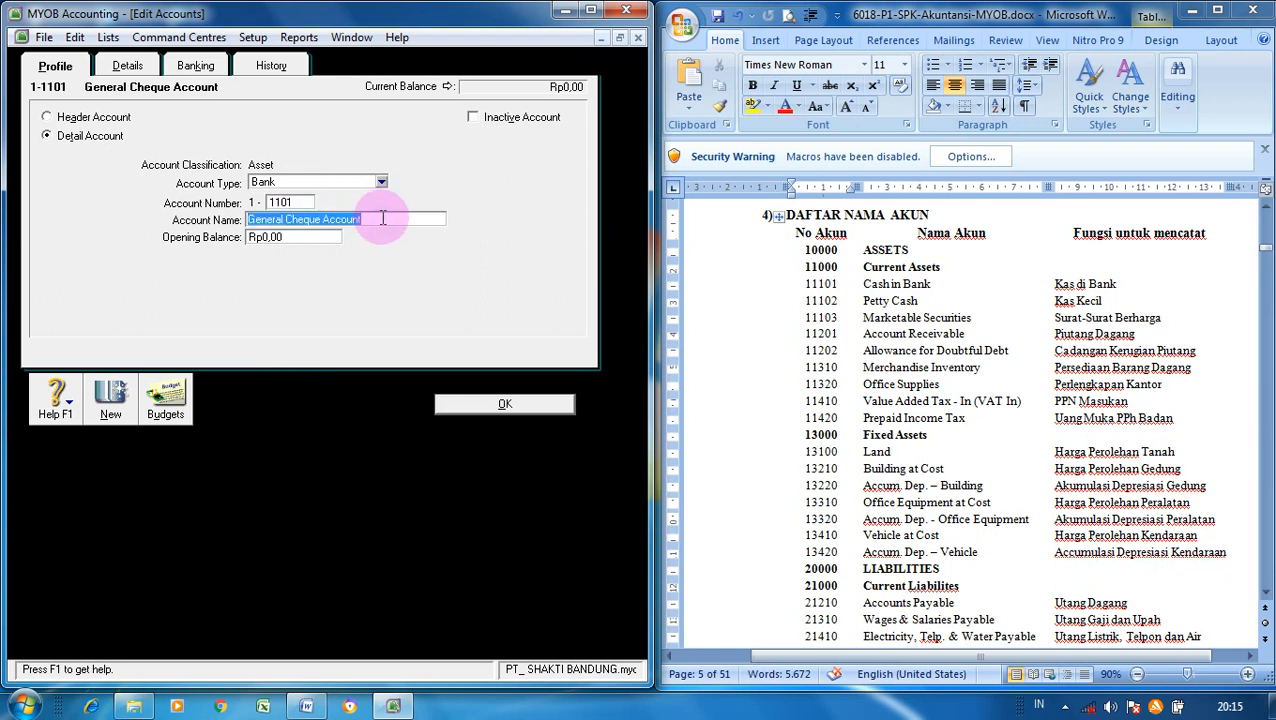
text(Cash in BAnk)
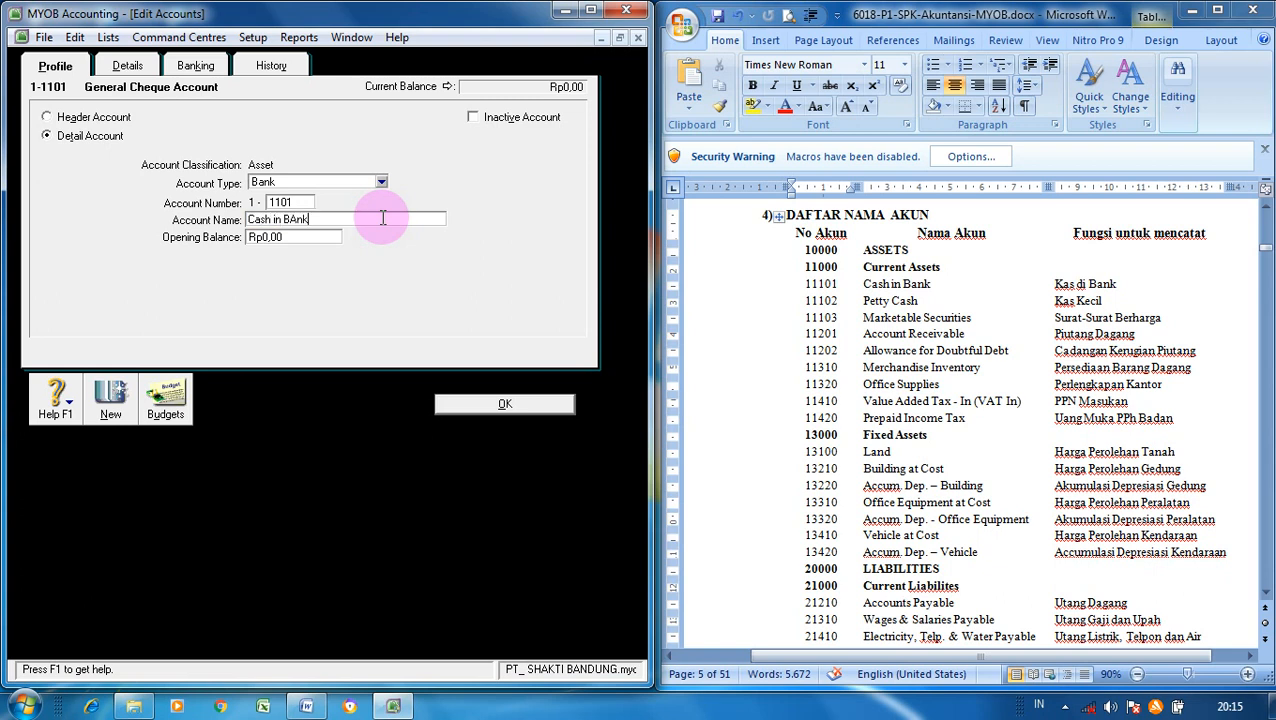
key(BackSpace)
key(BackSpace)
key(BackSpace)
text(ank)
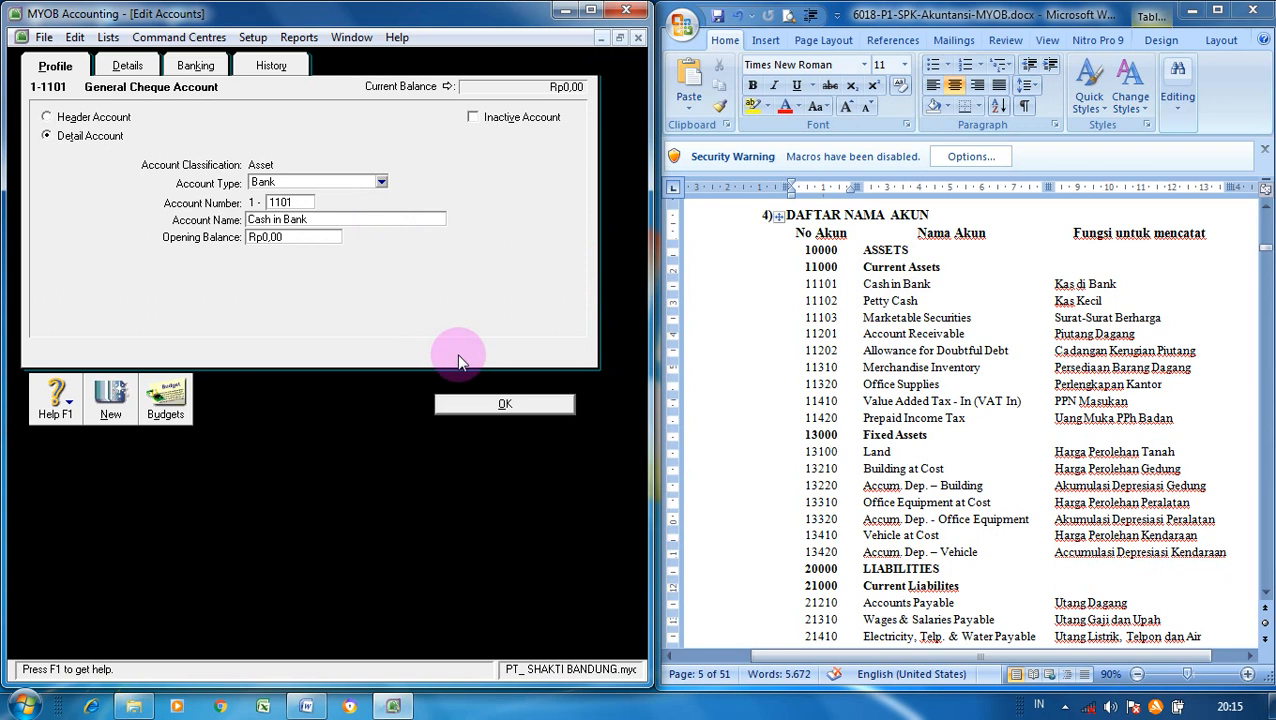
click(482, 406)
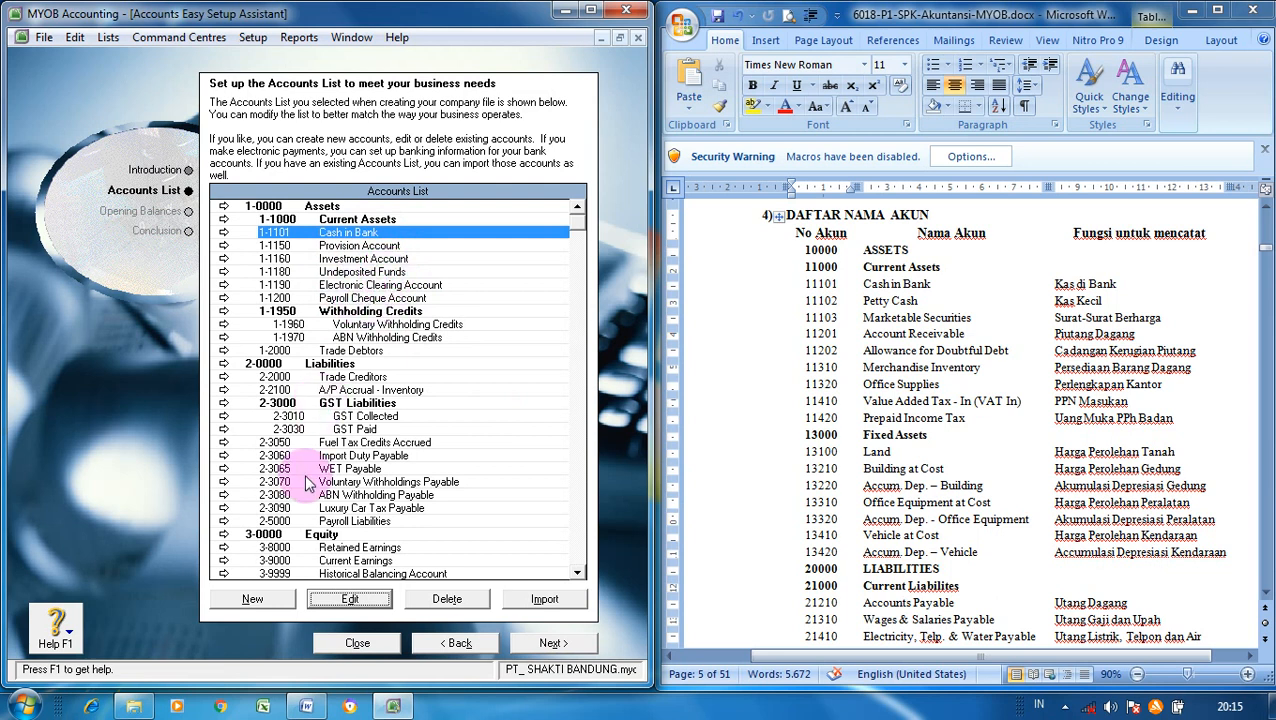
- Create a Bank-type account numbered 1-1102 named Petty Cash
click(266, 602)
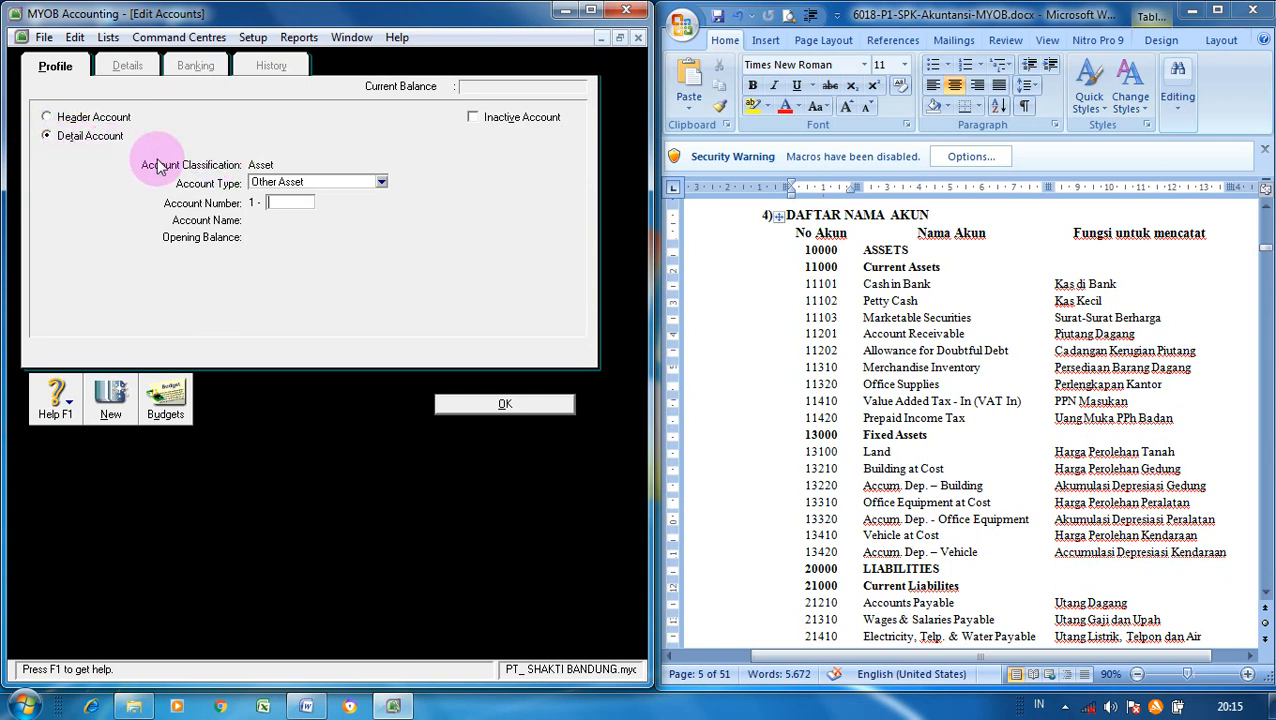
click(379, 185)
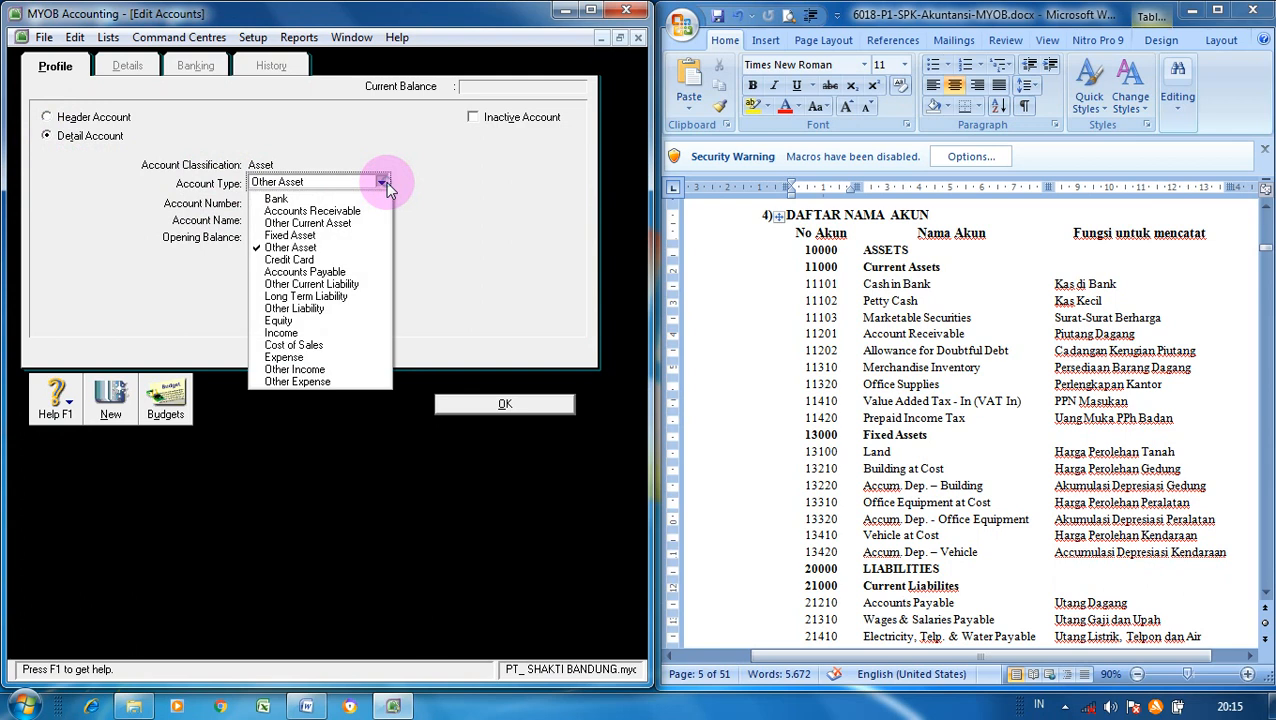
click(336, 198)
click(305, 201)
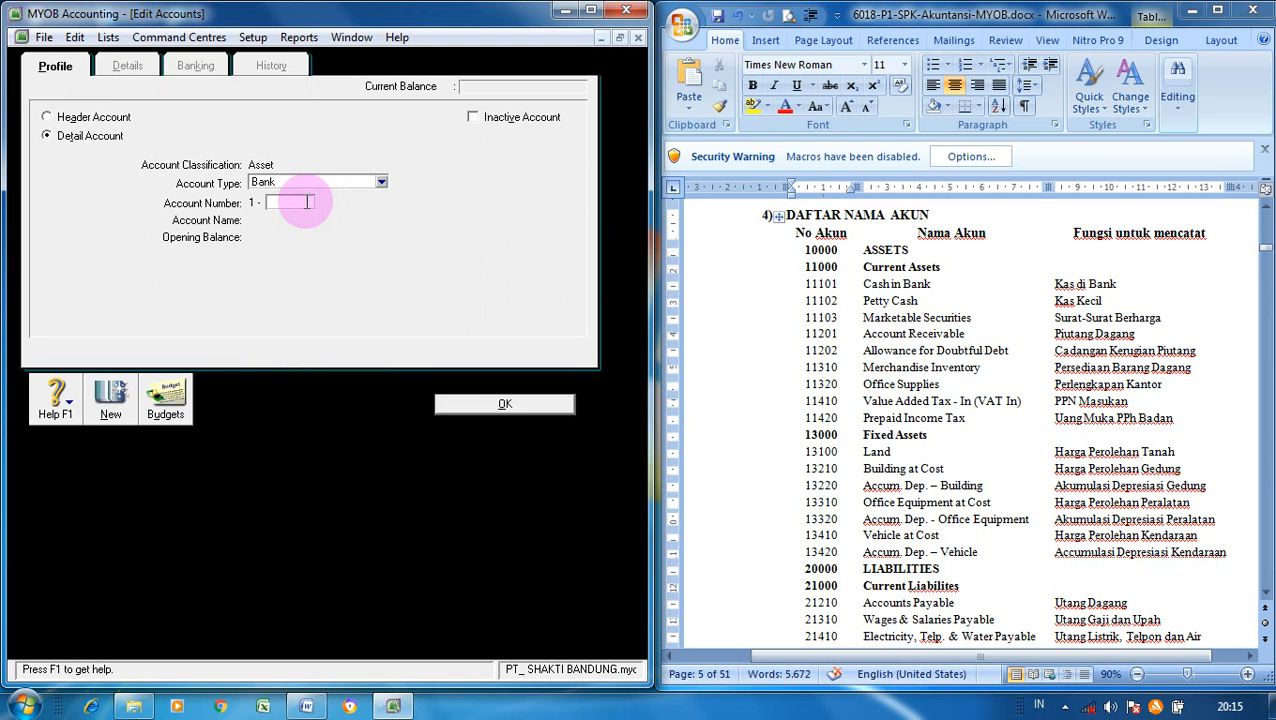
text(1102)
key(Tab)
text(Pett)
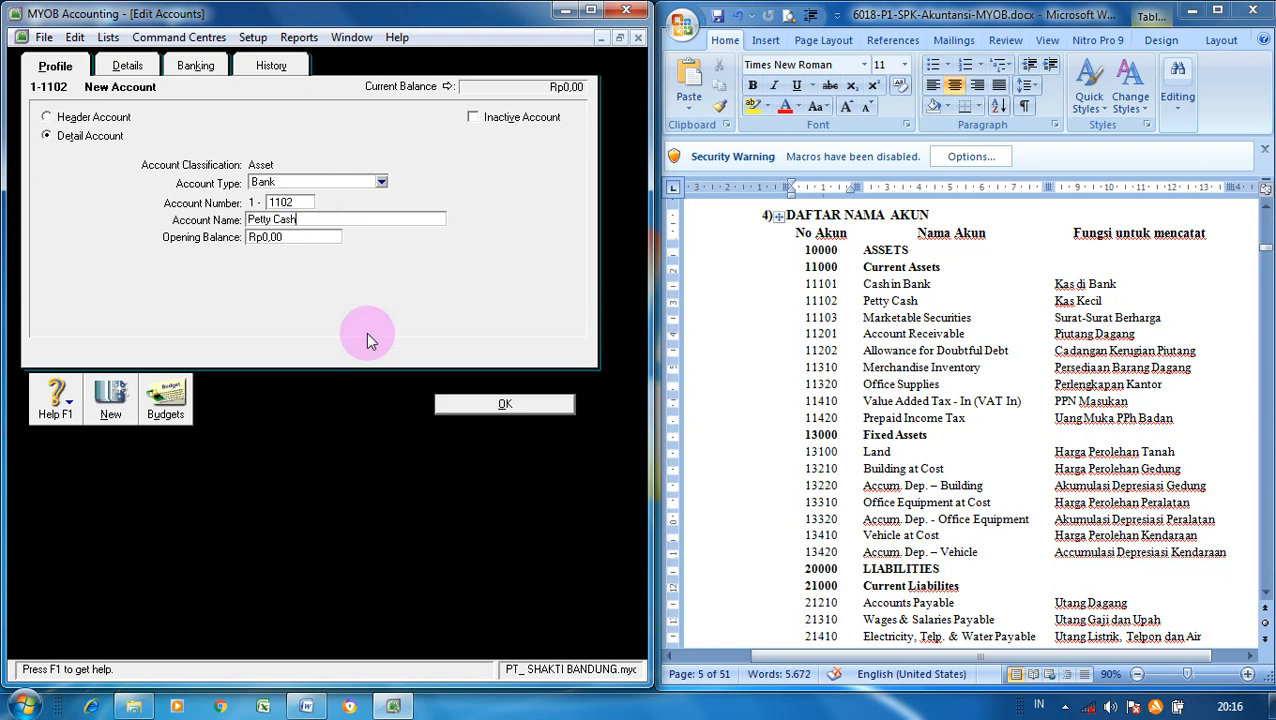
click(472, 403)
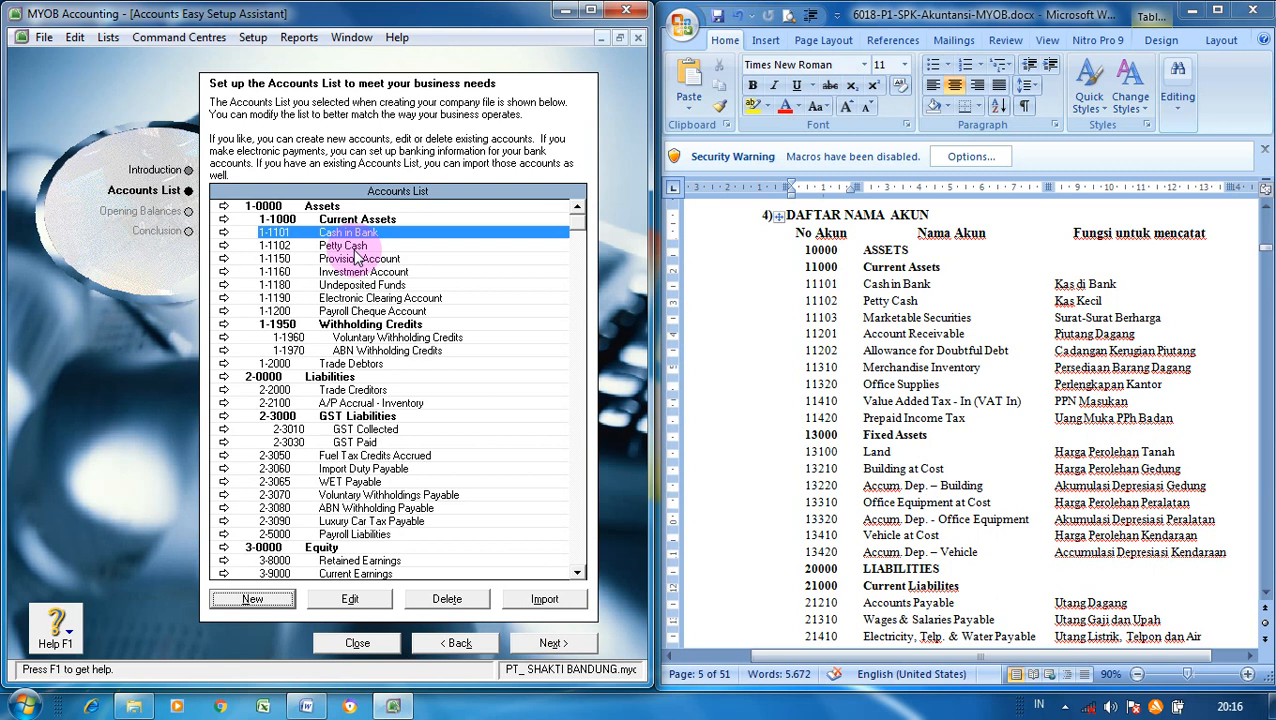
- Enter a new Other Current Asset account 1-1103 named Marketable Securities
click(277, 601)
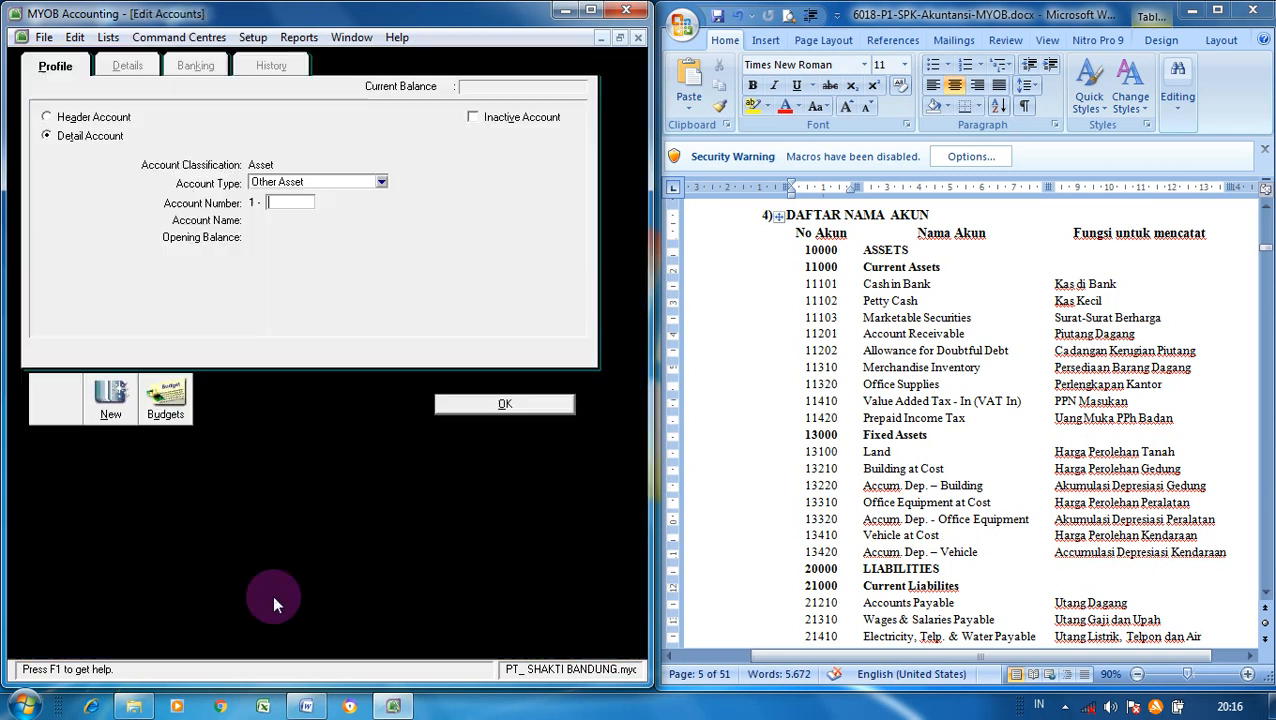
click(382, 181)
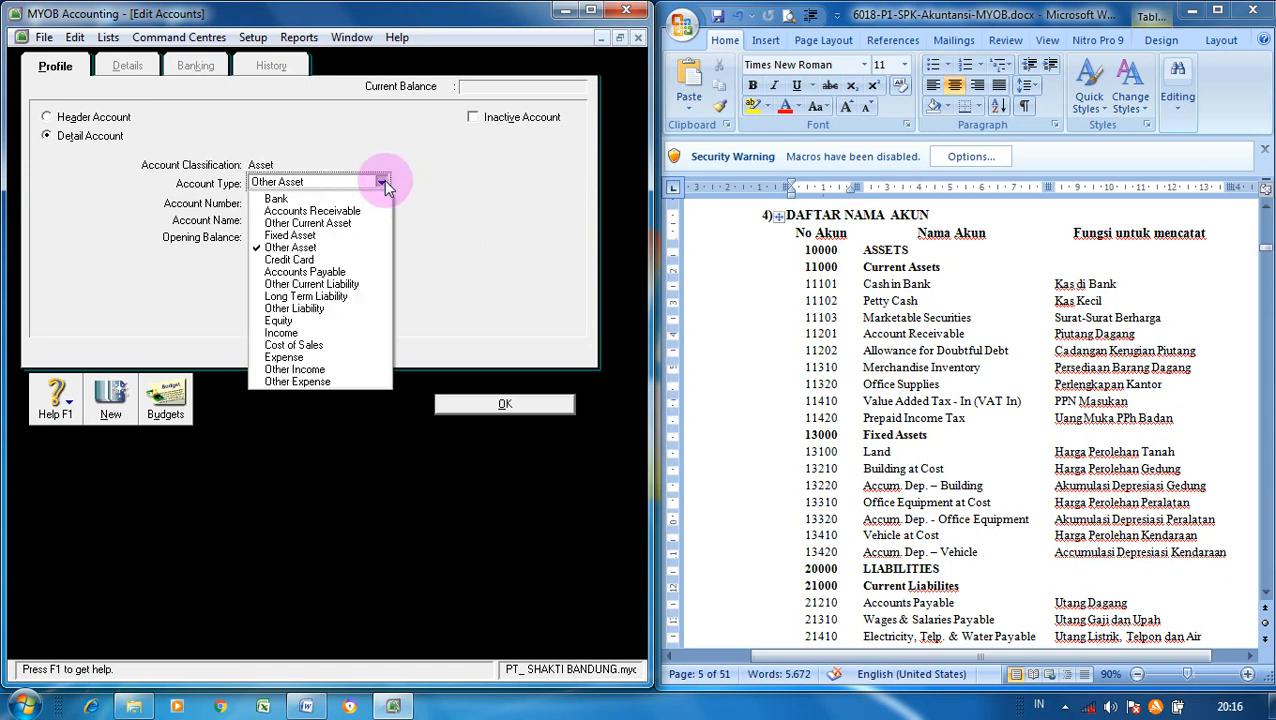
click(352, 228)
click(301, 201)
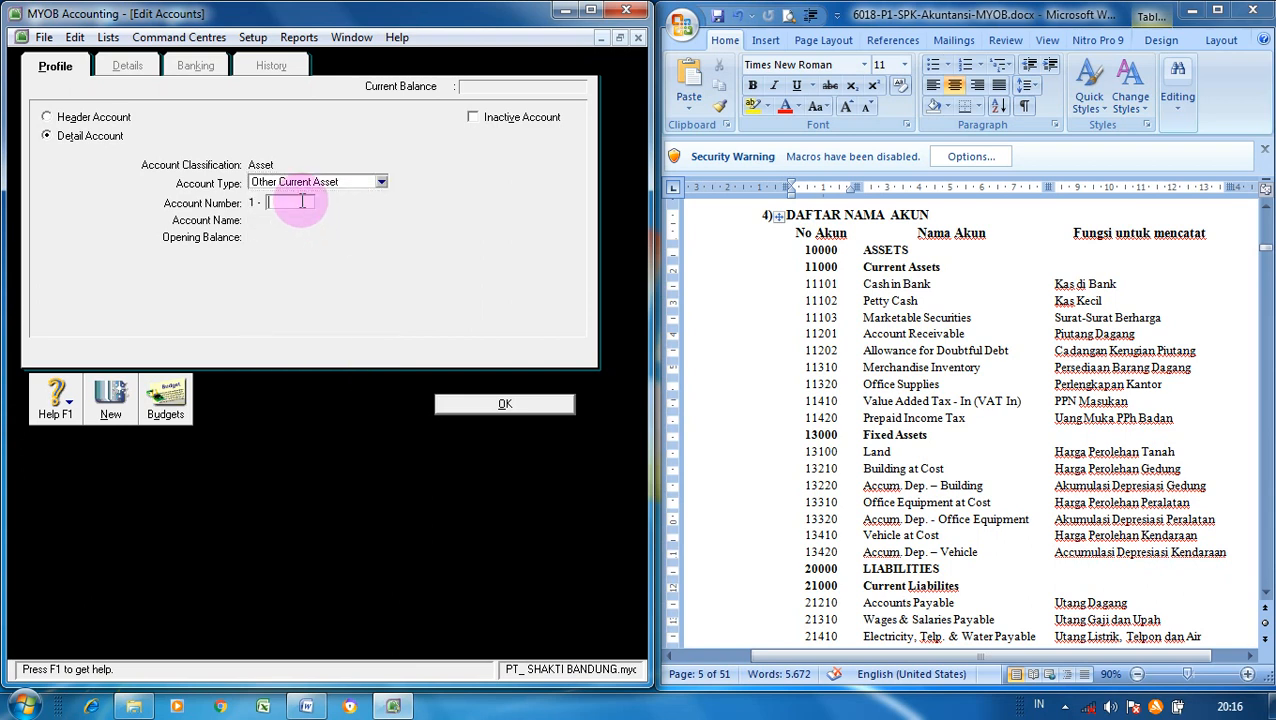
text(1103)
key(Tab)
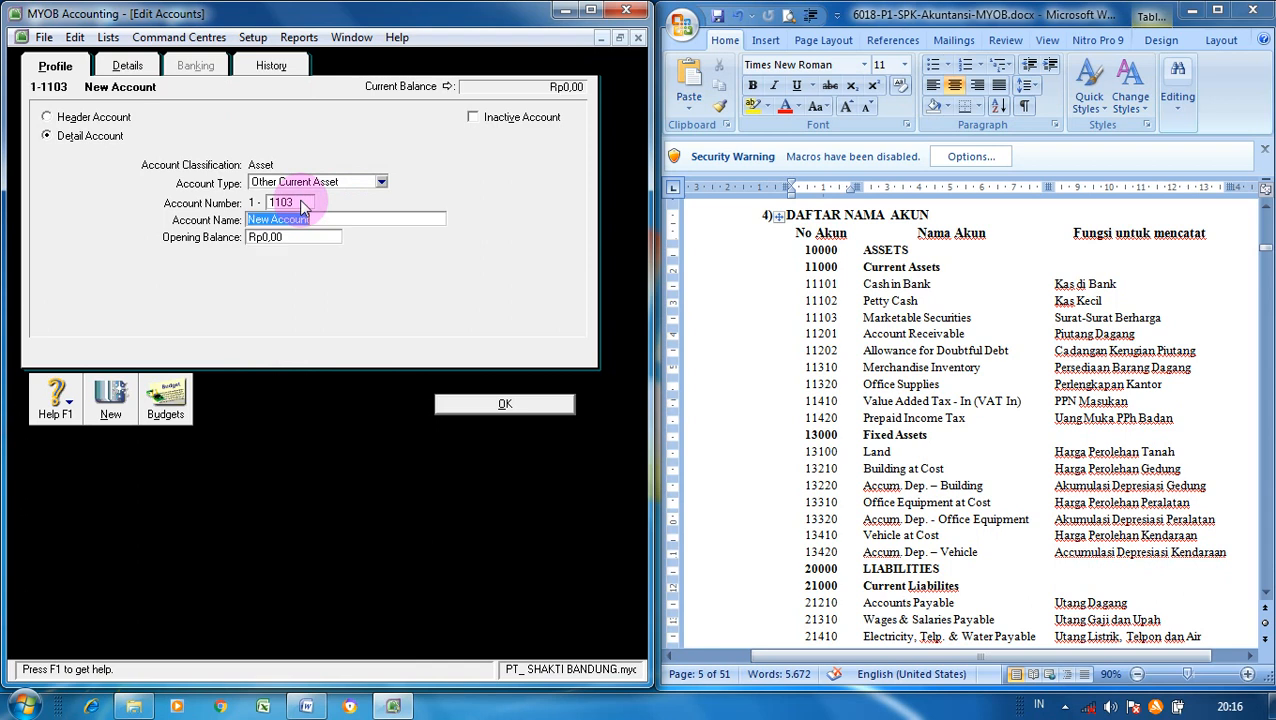
text(Marketable Securities)
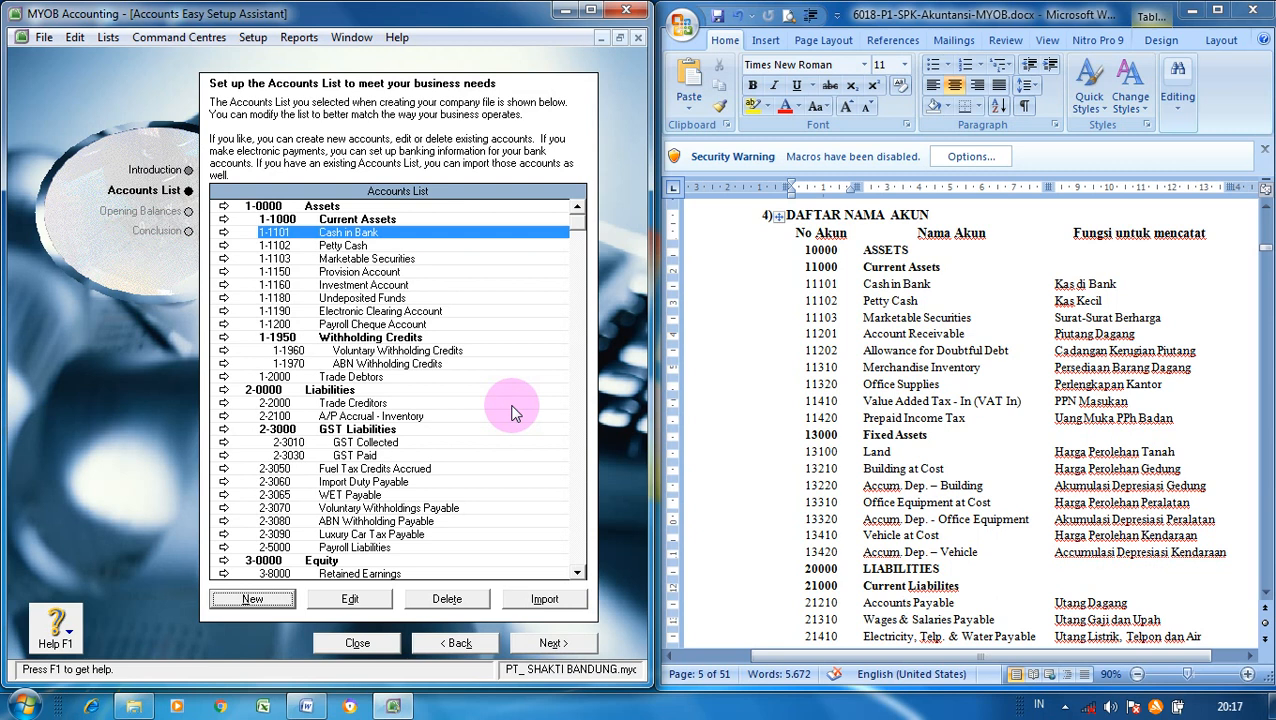
- Edit 1-2000 Trade Debtors, changing its number to 1201 and name to Account Receivable
click(366, 378)
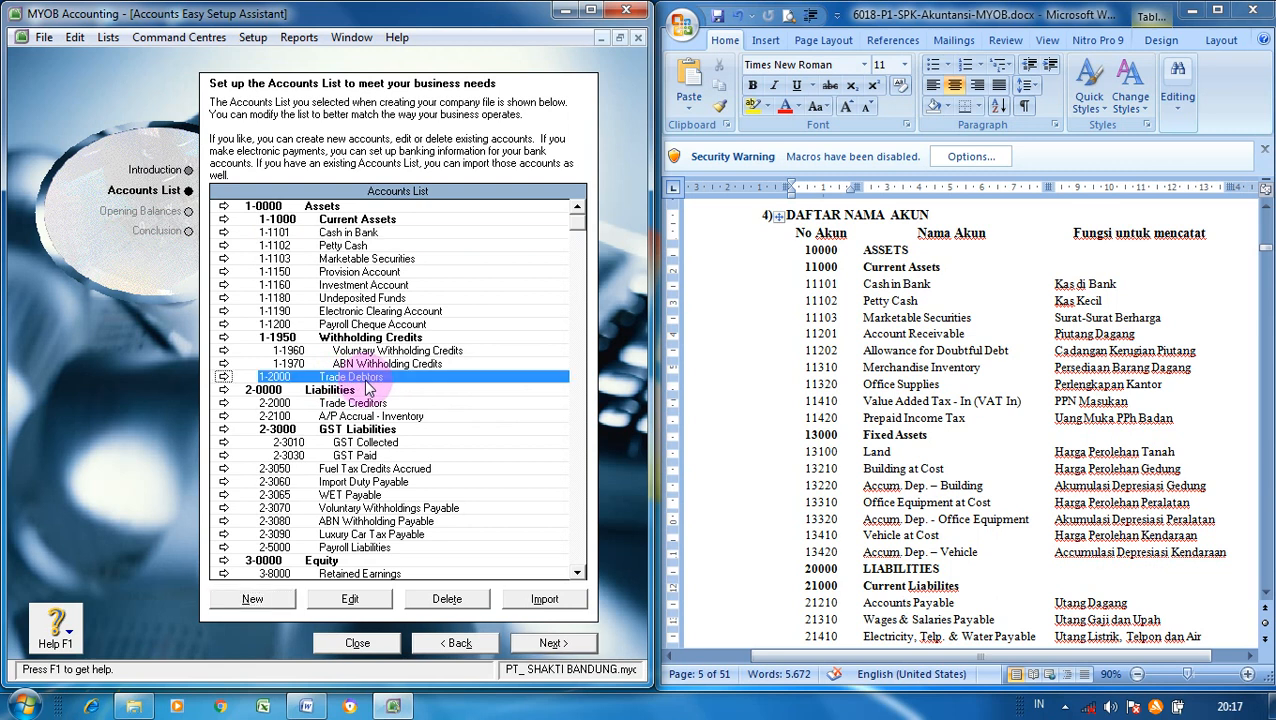
click(380, 600)
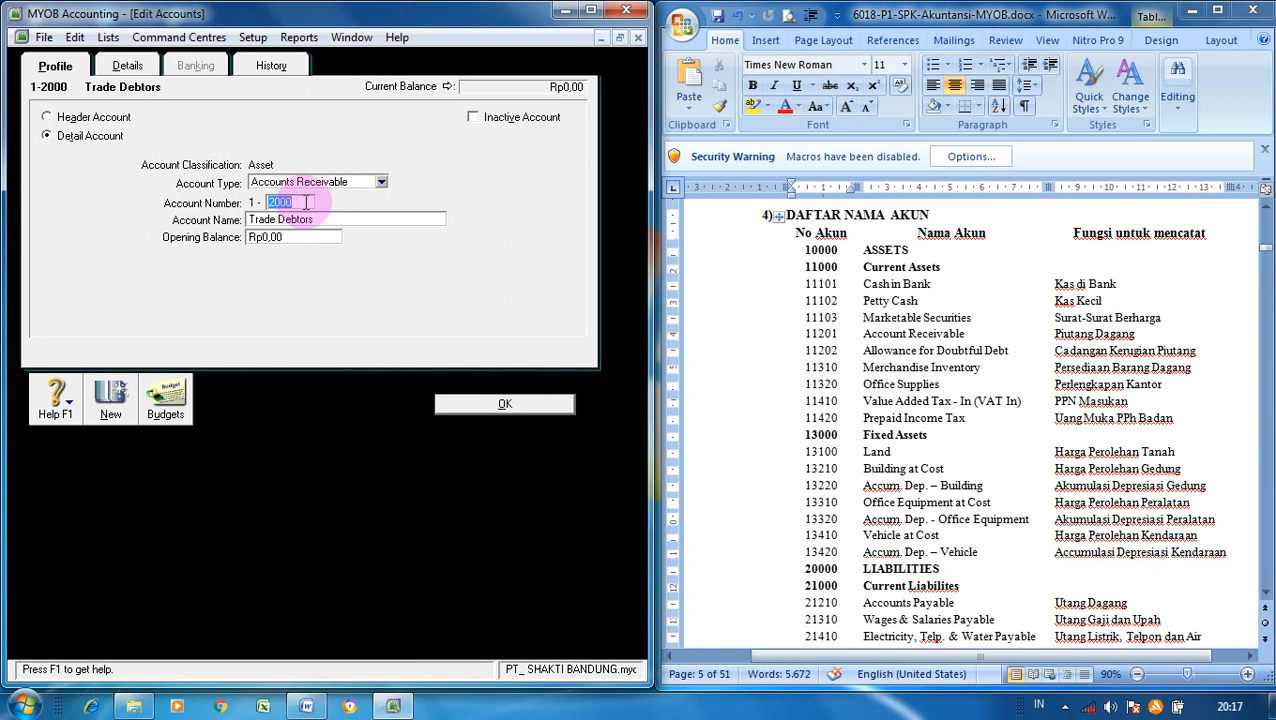
text(1201)
key(Tab)
text(Acco)
text(unt Receivable)
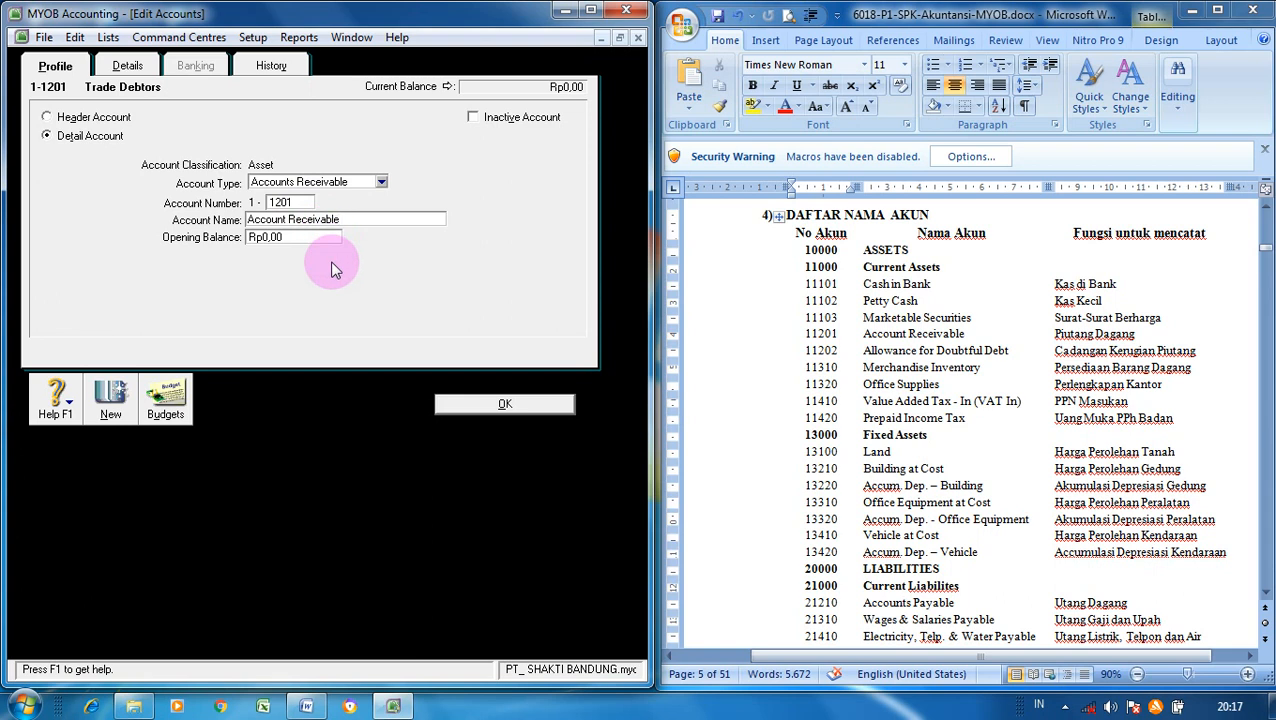
- Save Account Receivable, then enter and save 1-1202 Allowance for Doubtful Debt
click(111, 390)
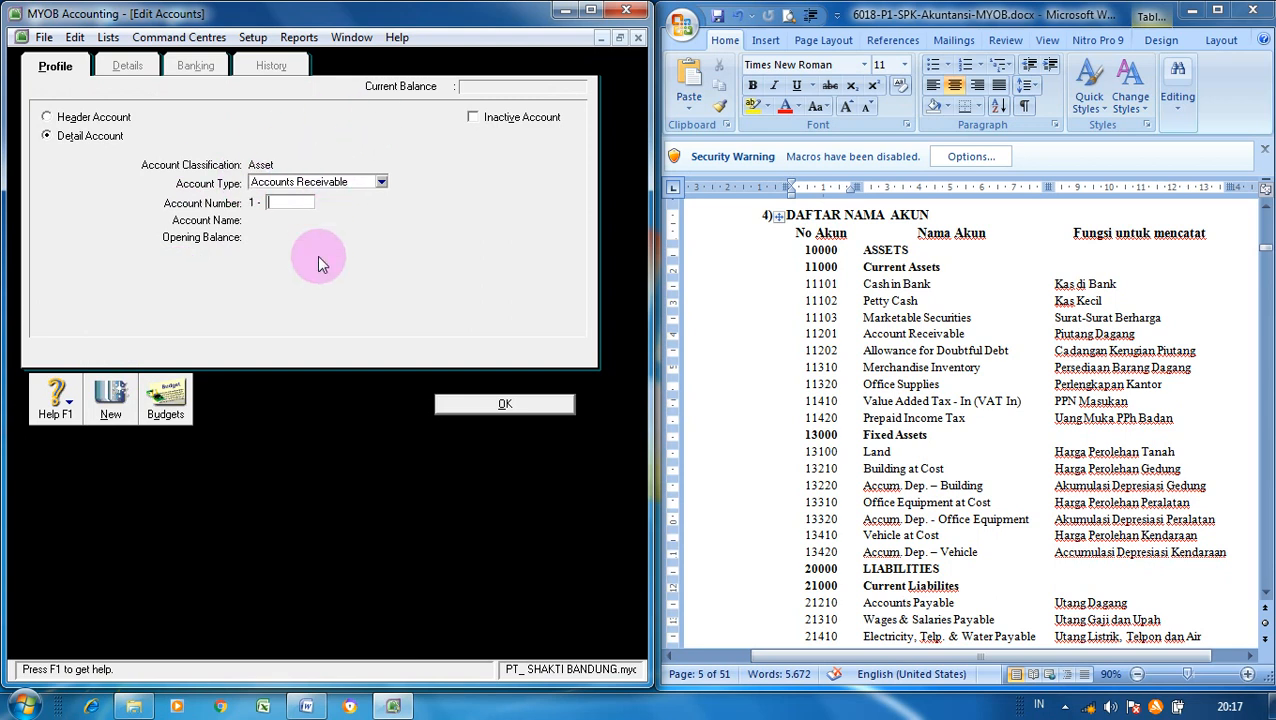
text(1202)
key(Tab)
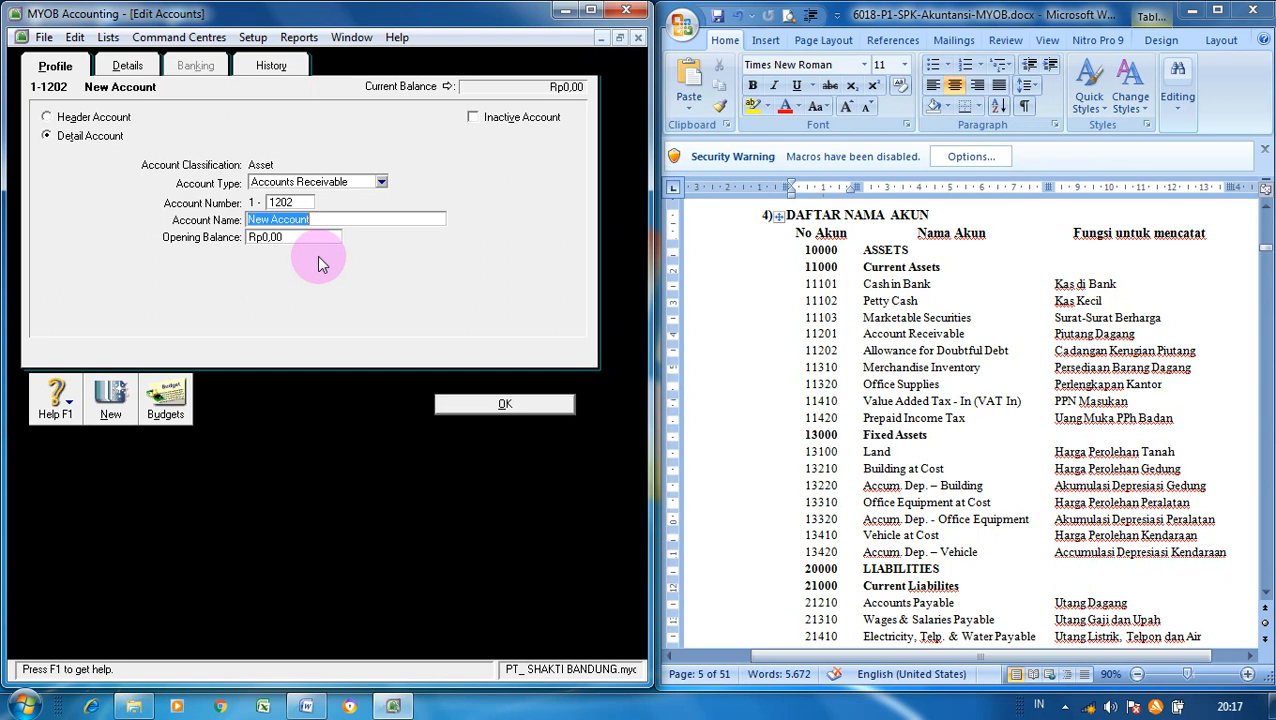
text(Allowance for Doubt)
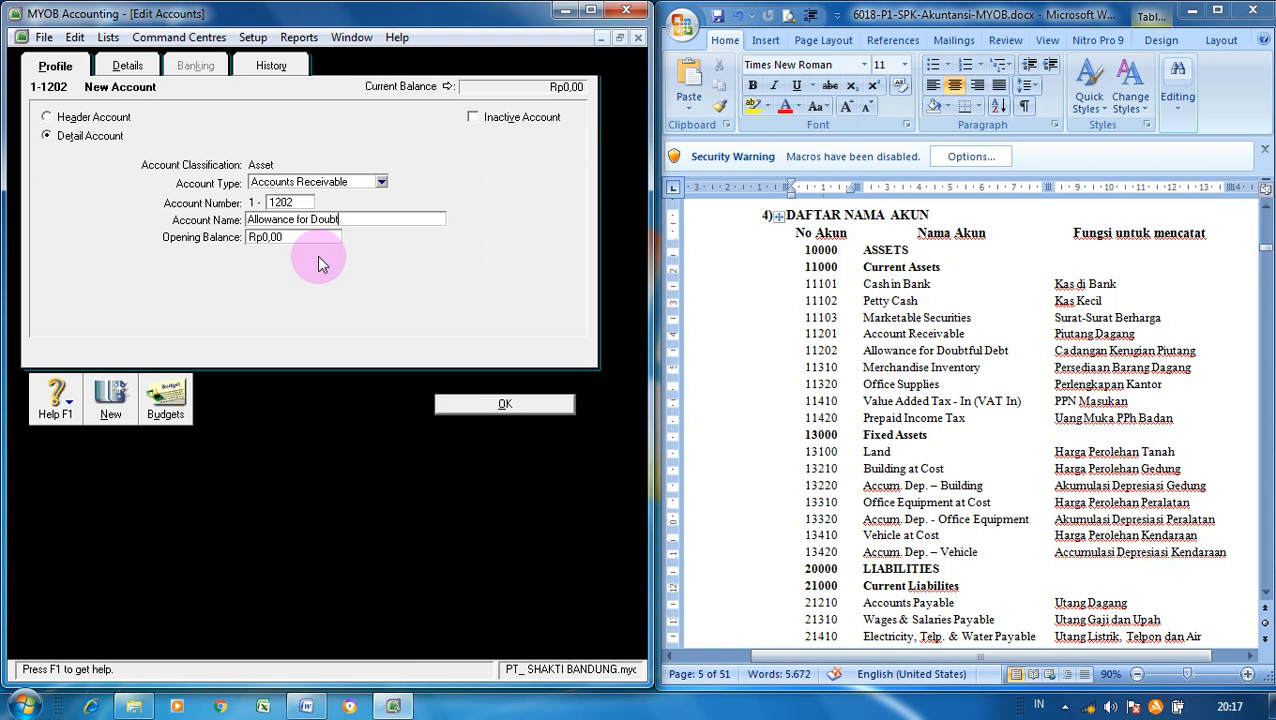
text(Debt)
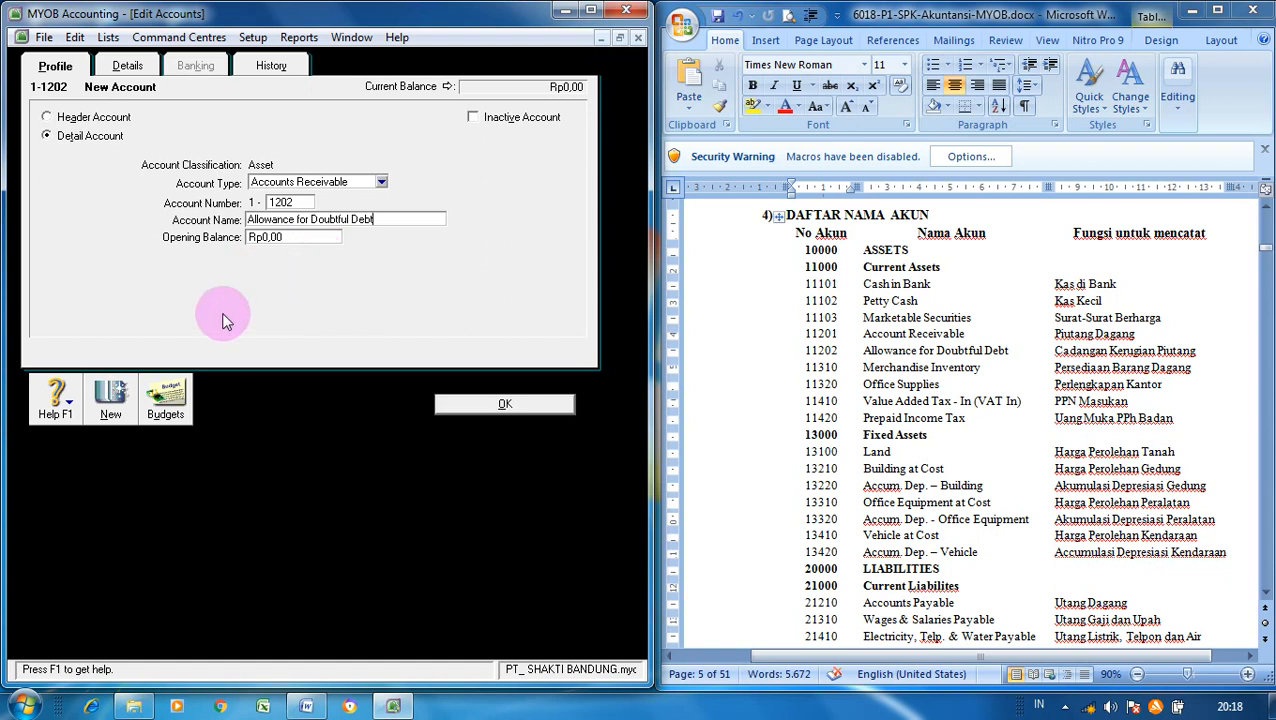
click(108, 410)
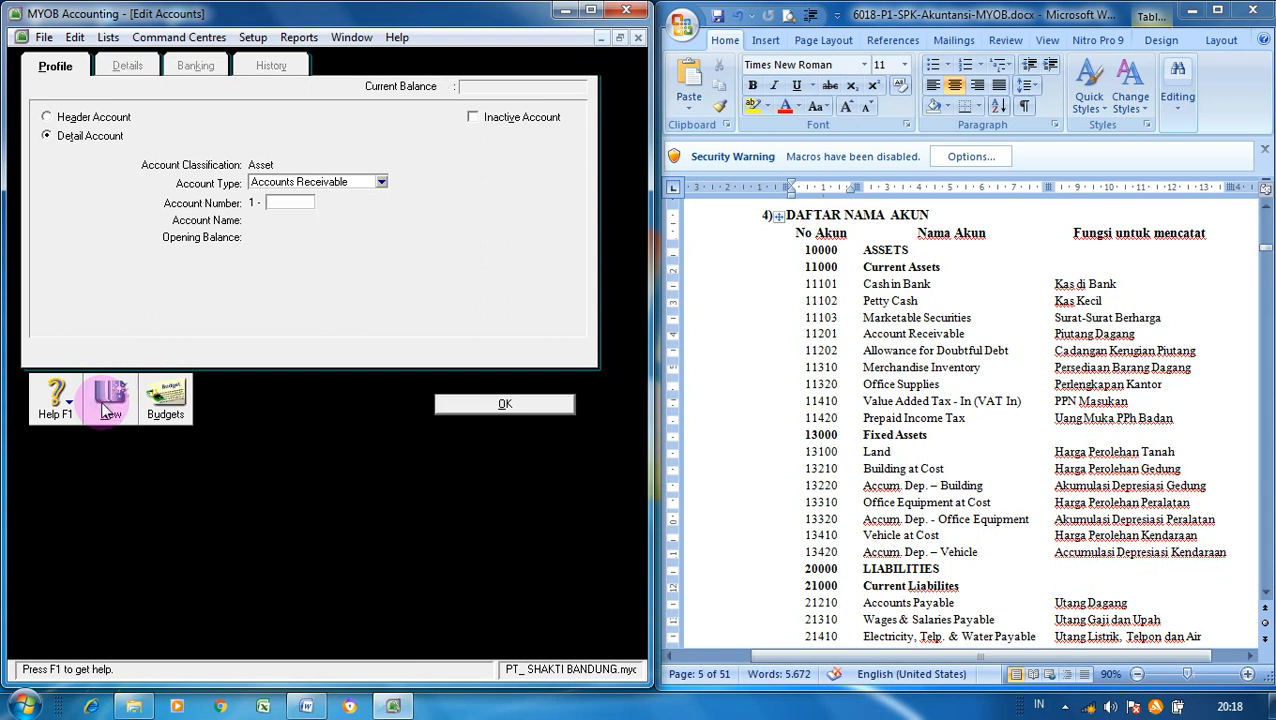
- Create Other Current Asset account 1-1310 Merchandise Inventory
click(382, 182)
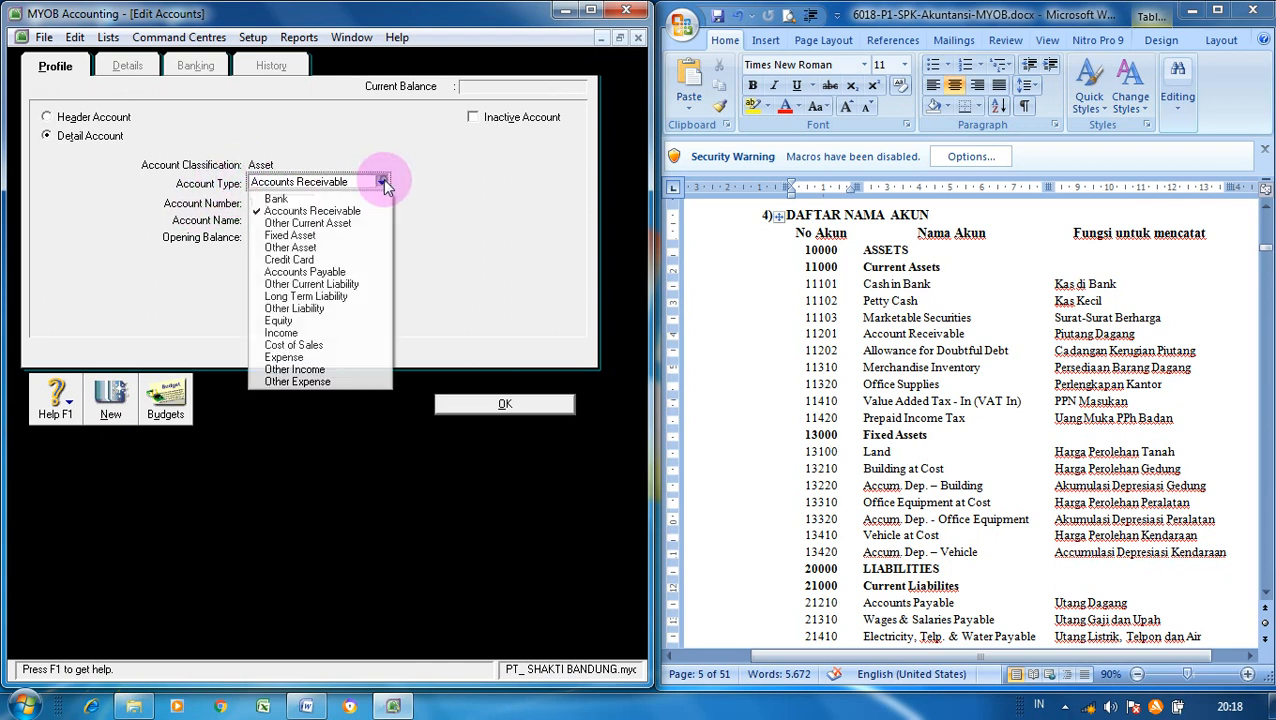
click(345, 225)
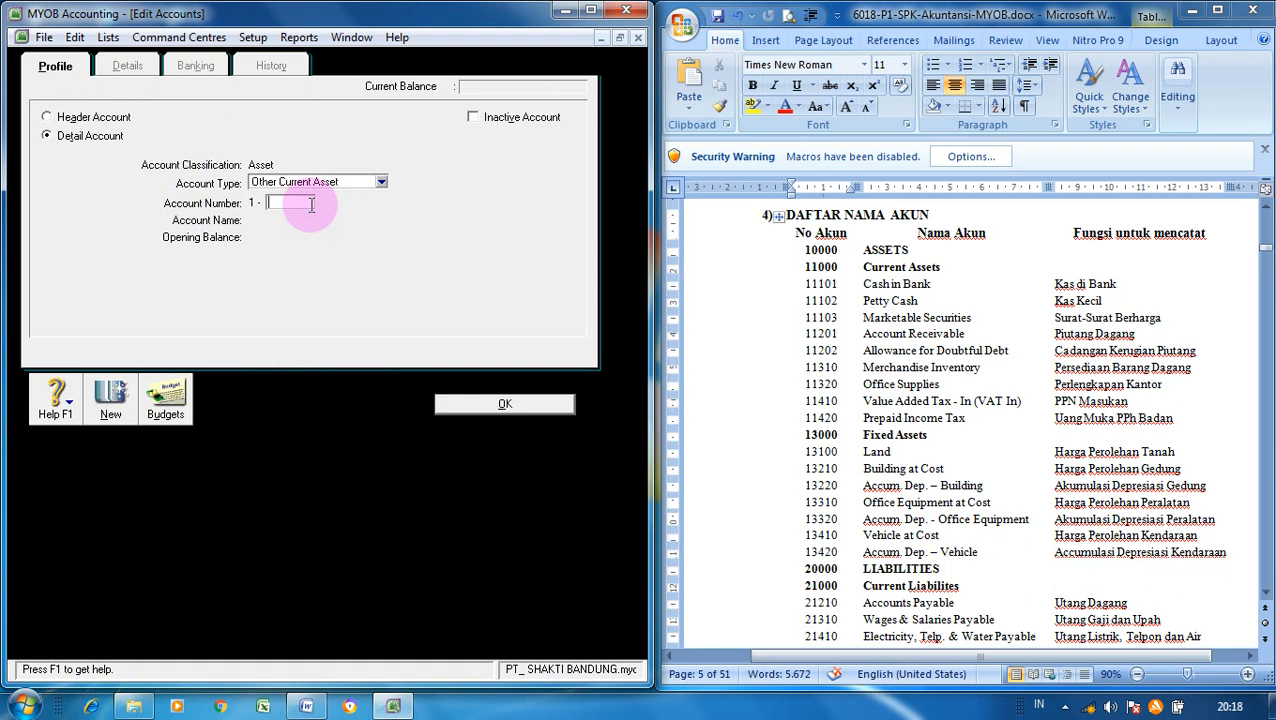
text(1310)
key(Tab)
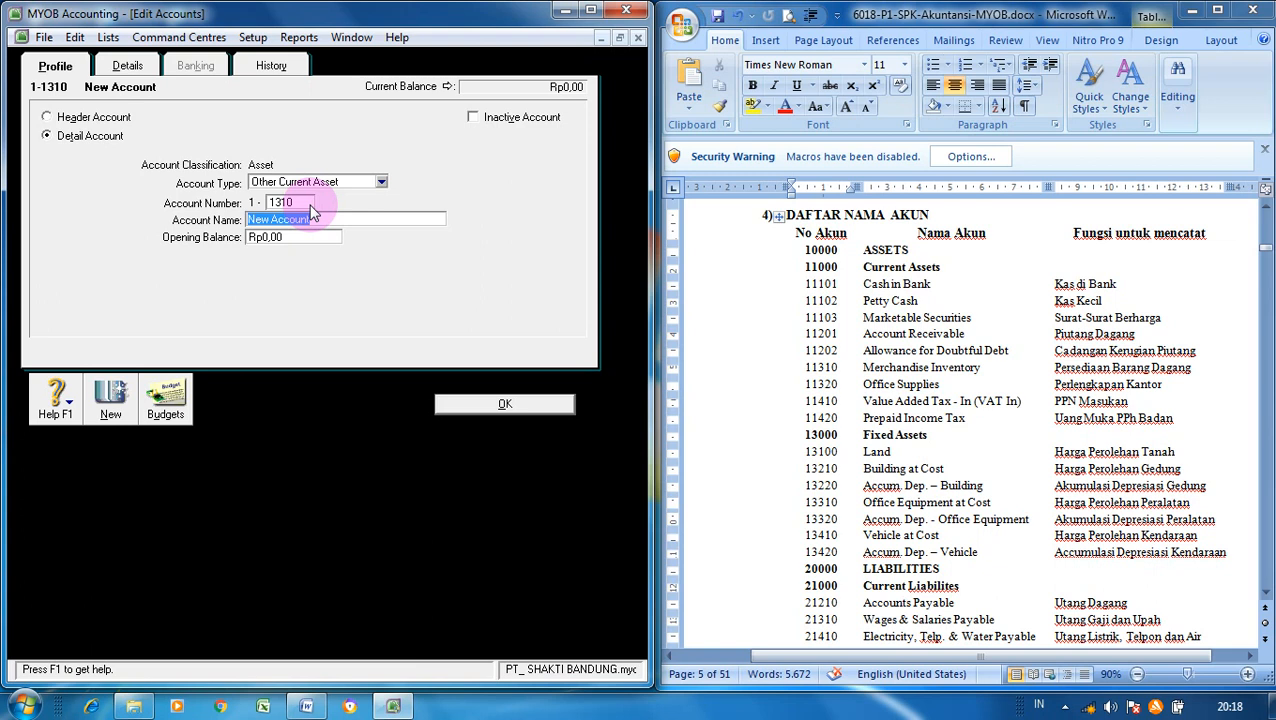
text(Merchandise Inventory)
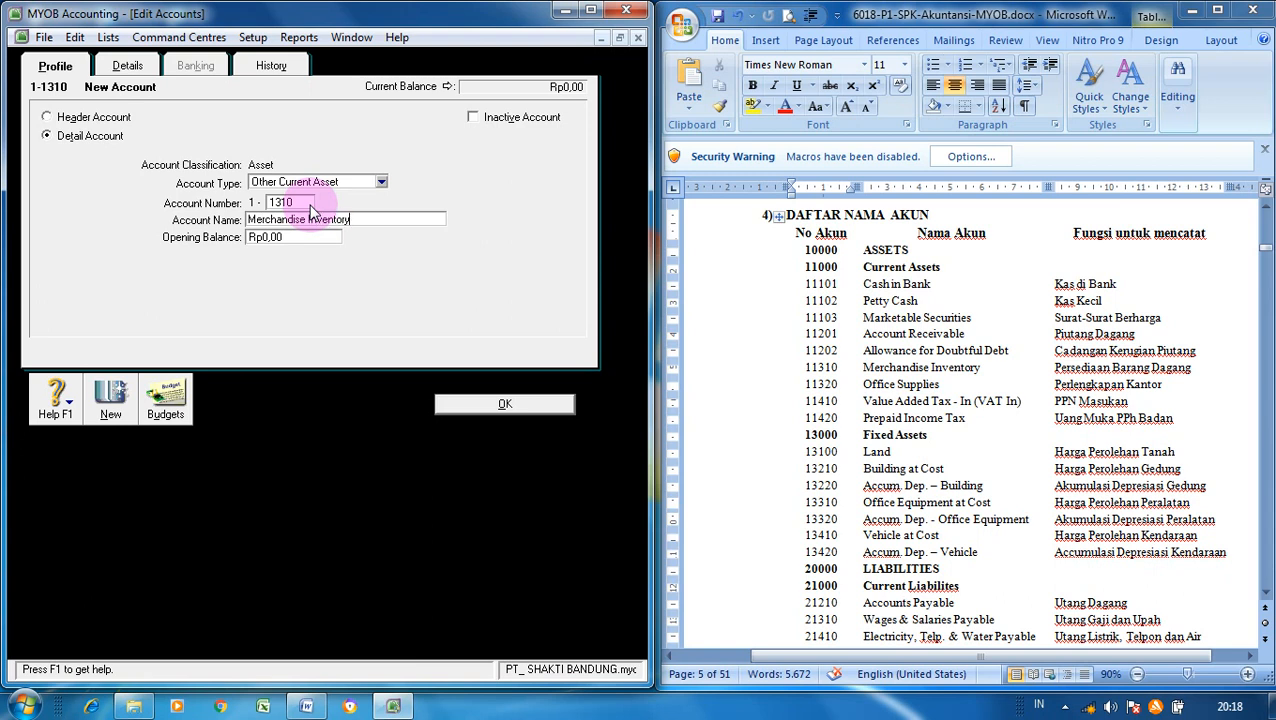
click(110, 400)
- Add accounts 1-1320 Office Supplies and 1-1410 Value Added Tax - In (VAT In)
text(1320)
key(Tab)
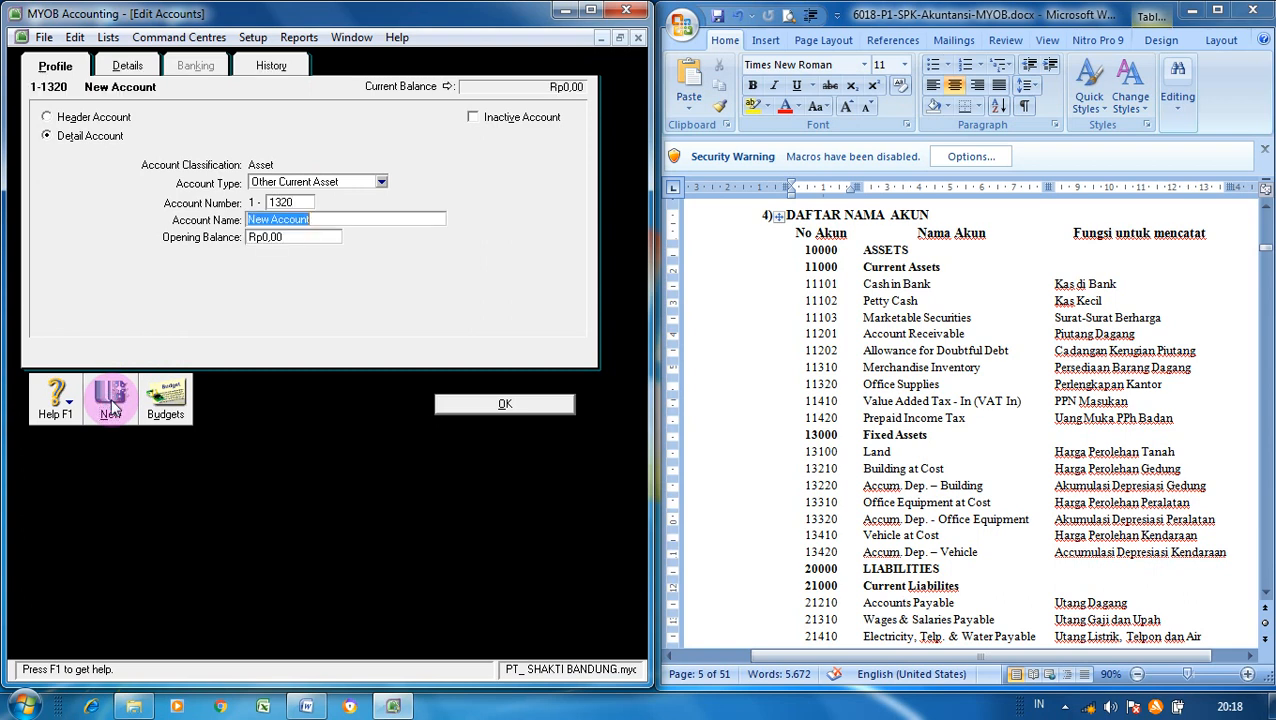
text(Office Supplies)
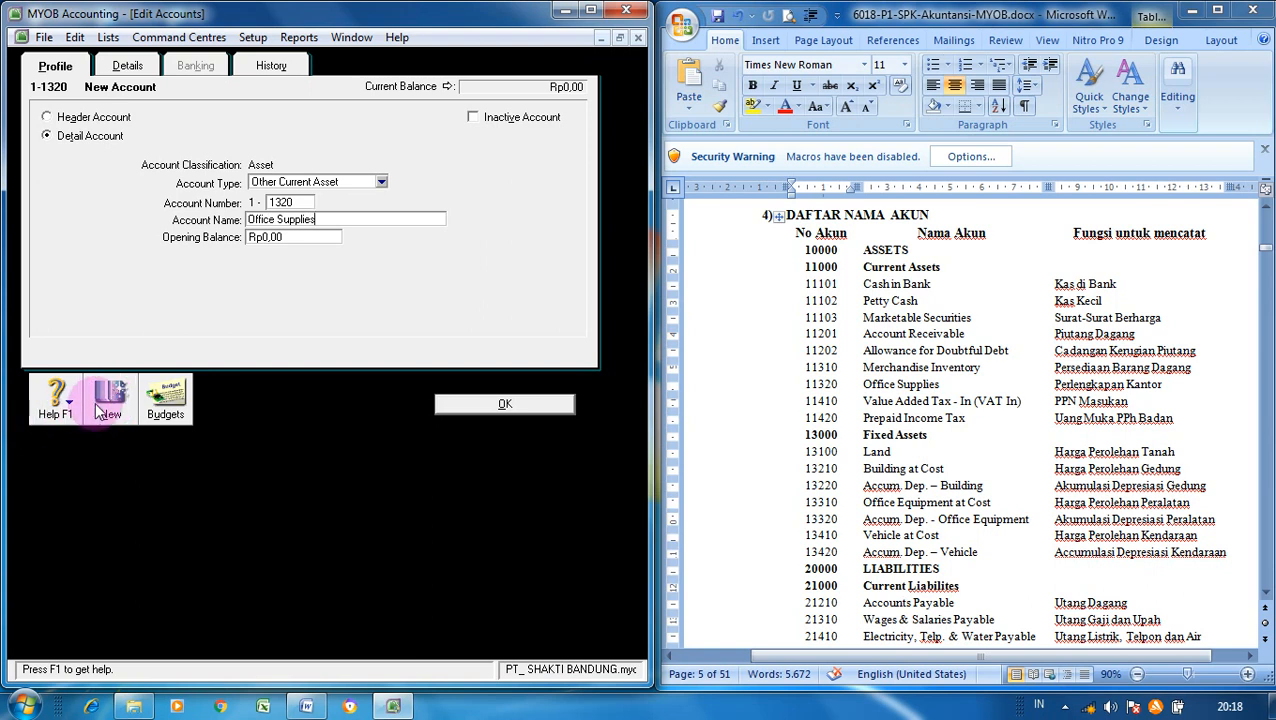
click(105, 413)
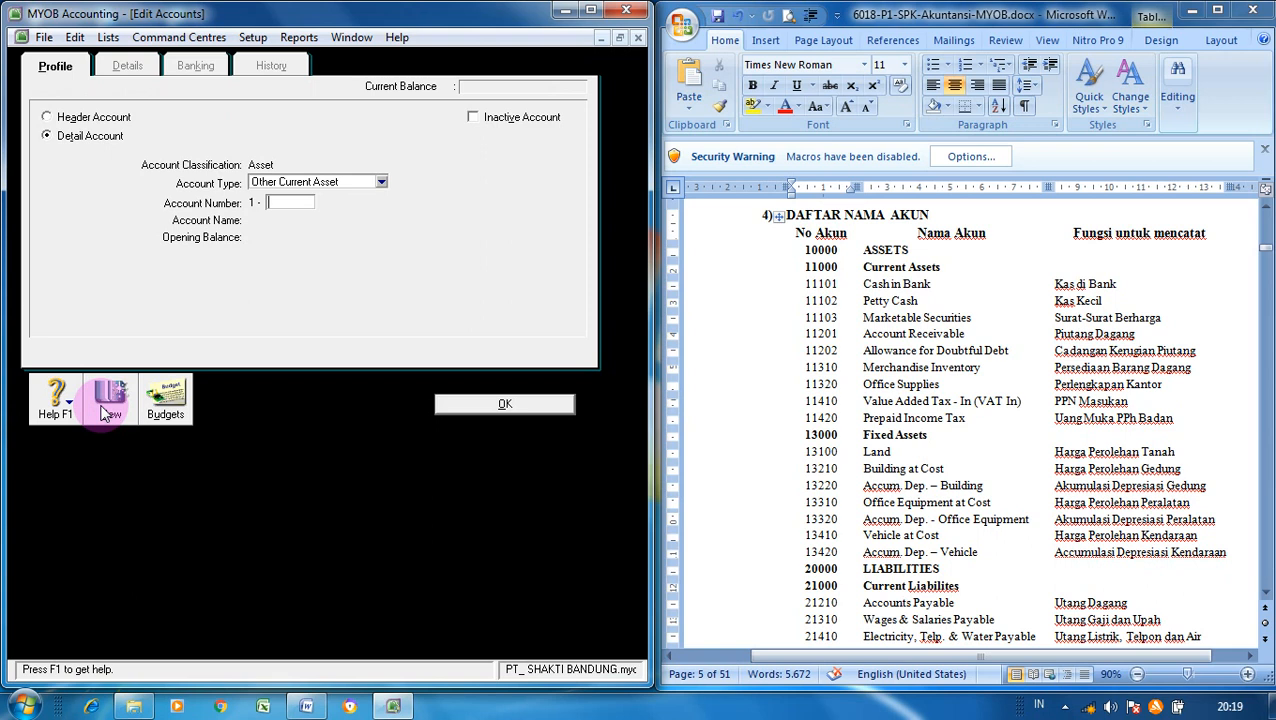
text(1410)
key(Tab)
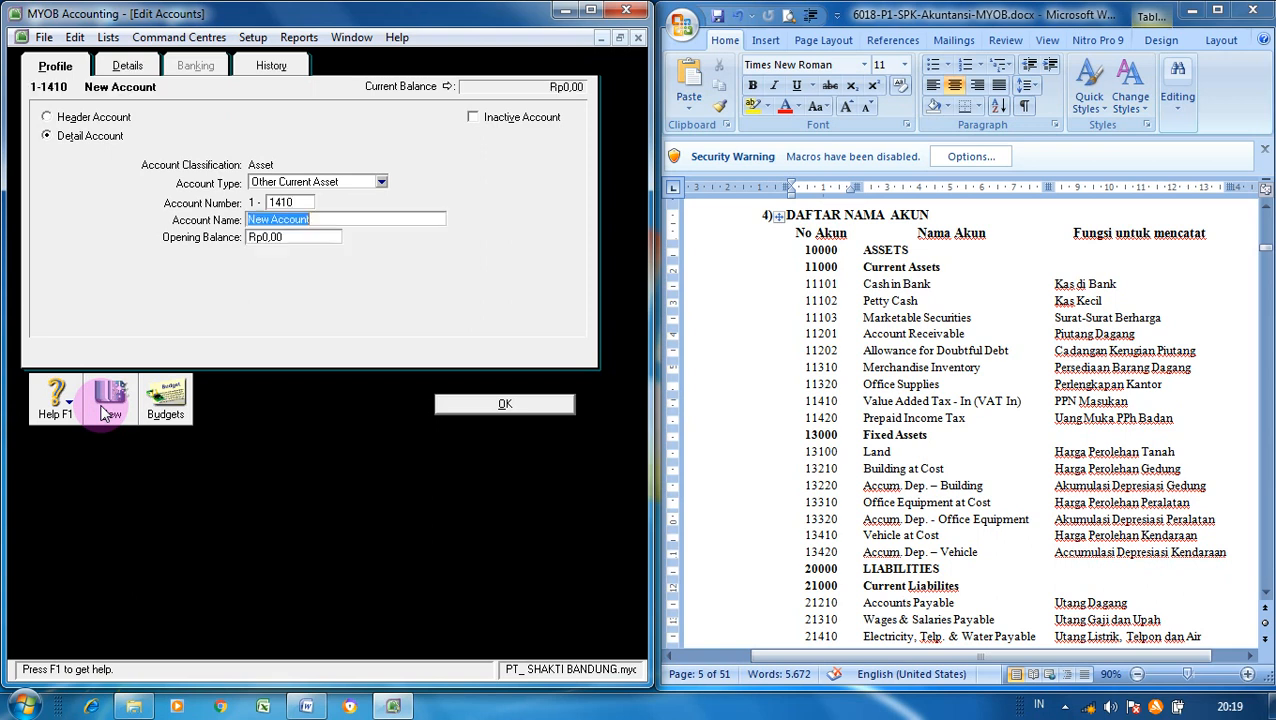
text(Value Added T)
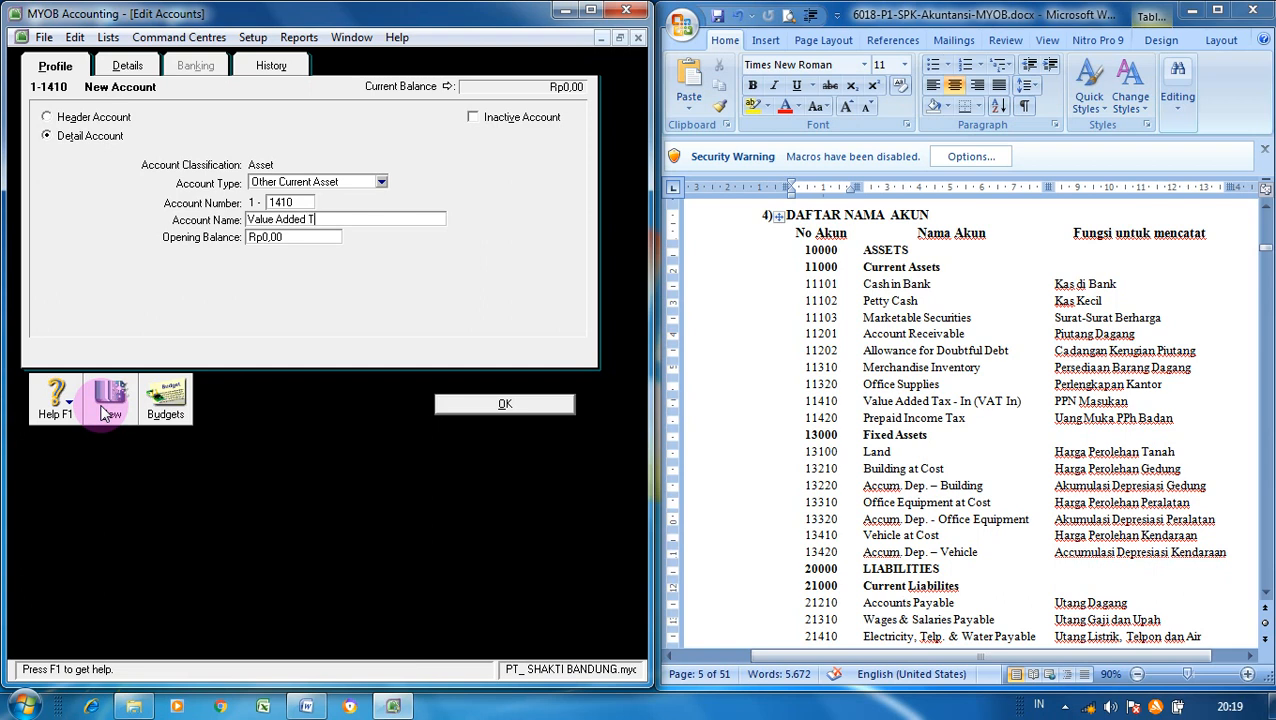
text(ax - In (VAT In)
click(452, 410)
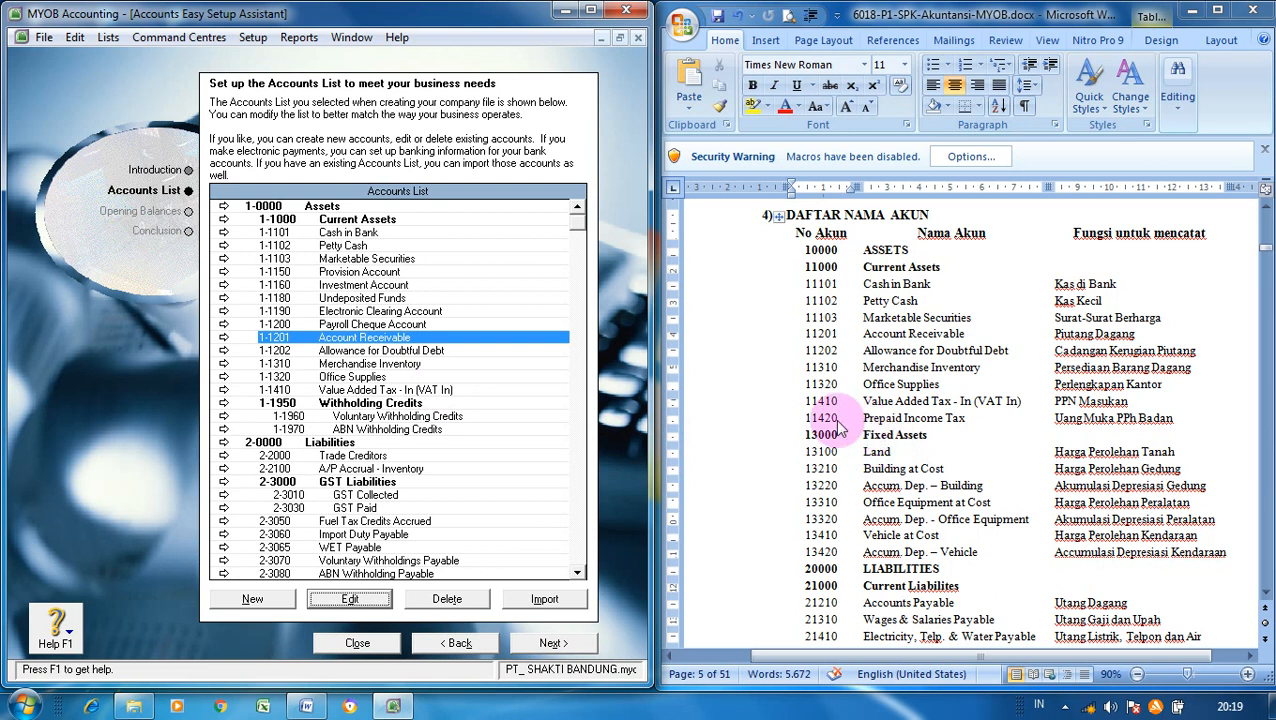
- Create header account 1-3000 Fixed Assets with subtotal when reporting enabled
click(842, 386)
click(530, 377)
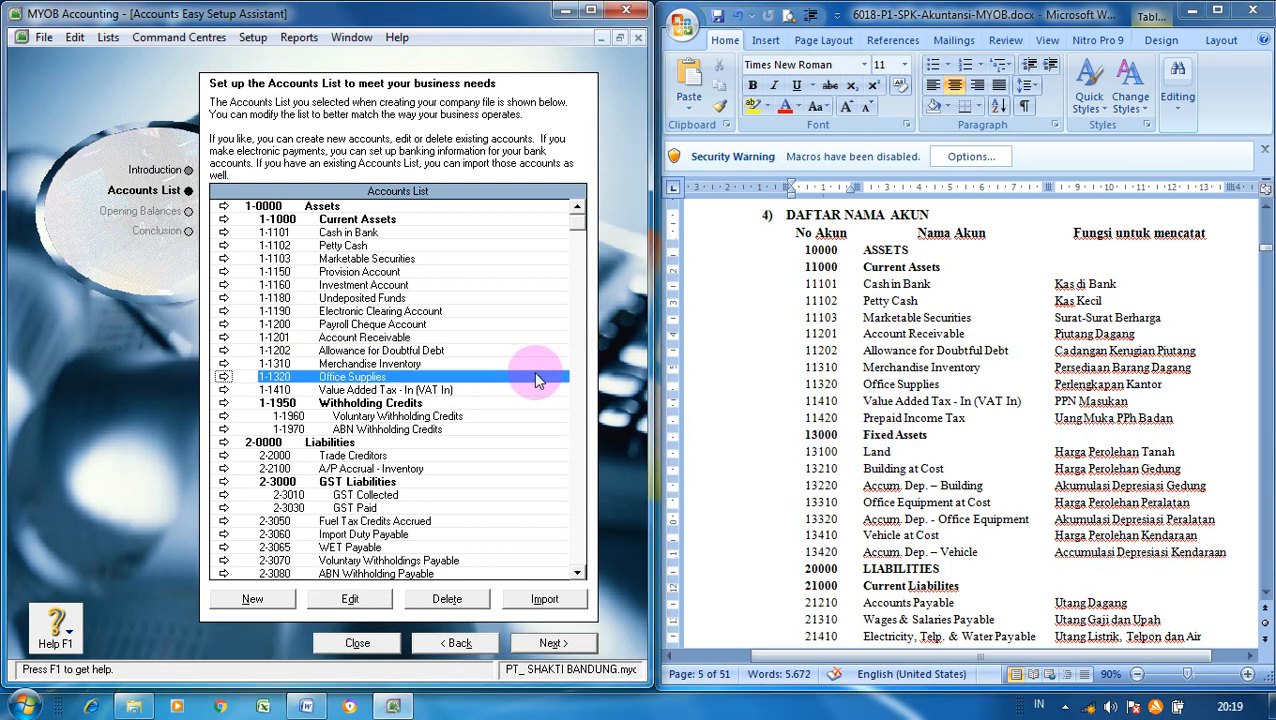
click(264, 598)
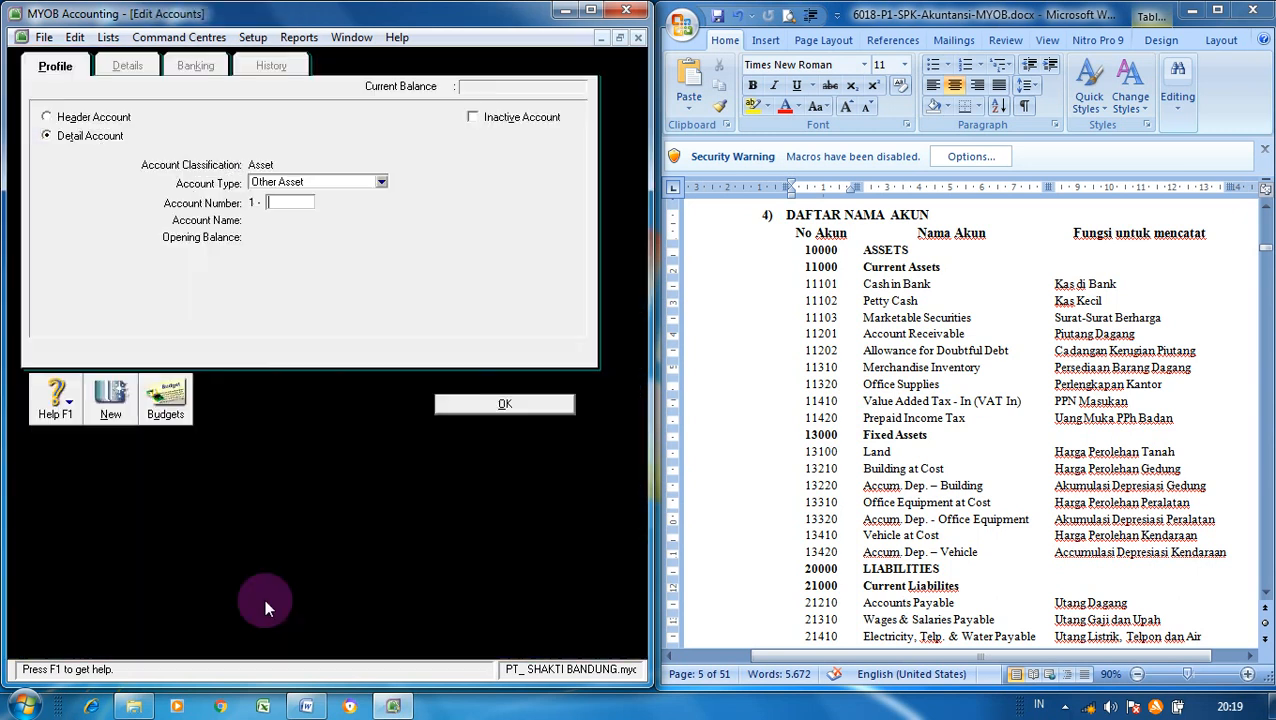
click(80, 120)
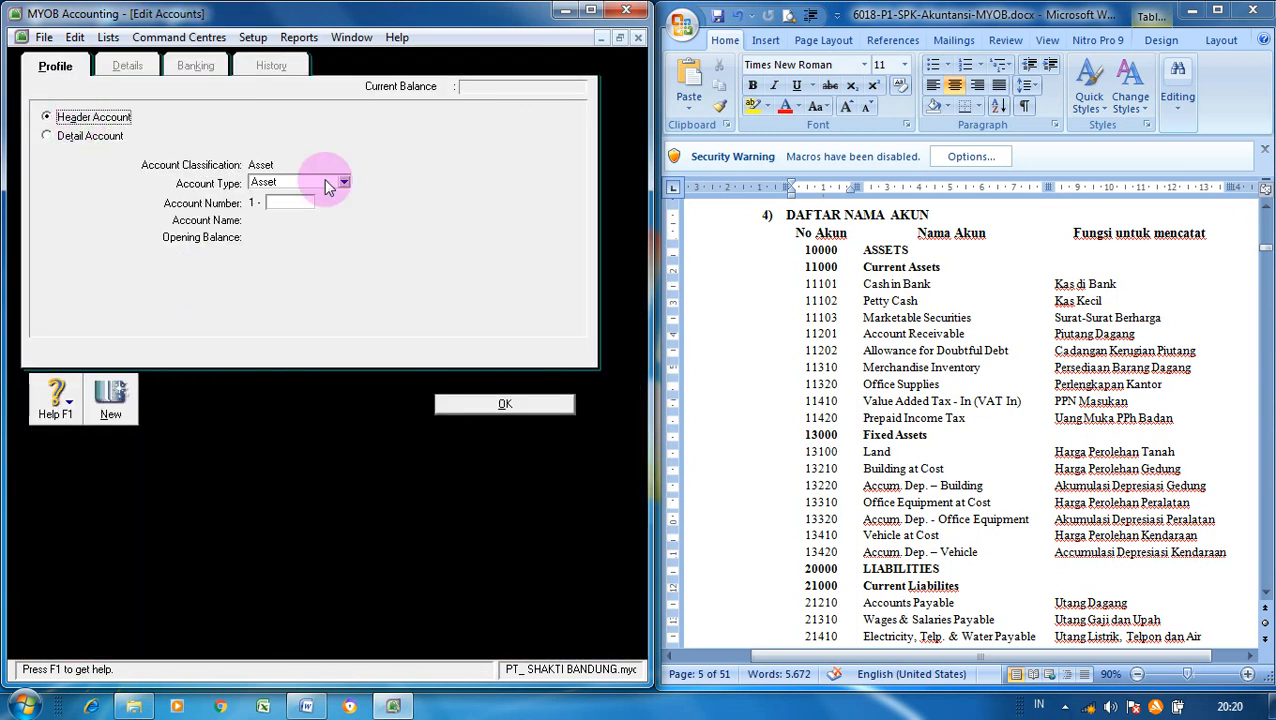
click(306, 203)
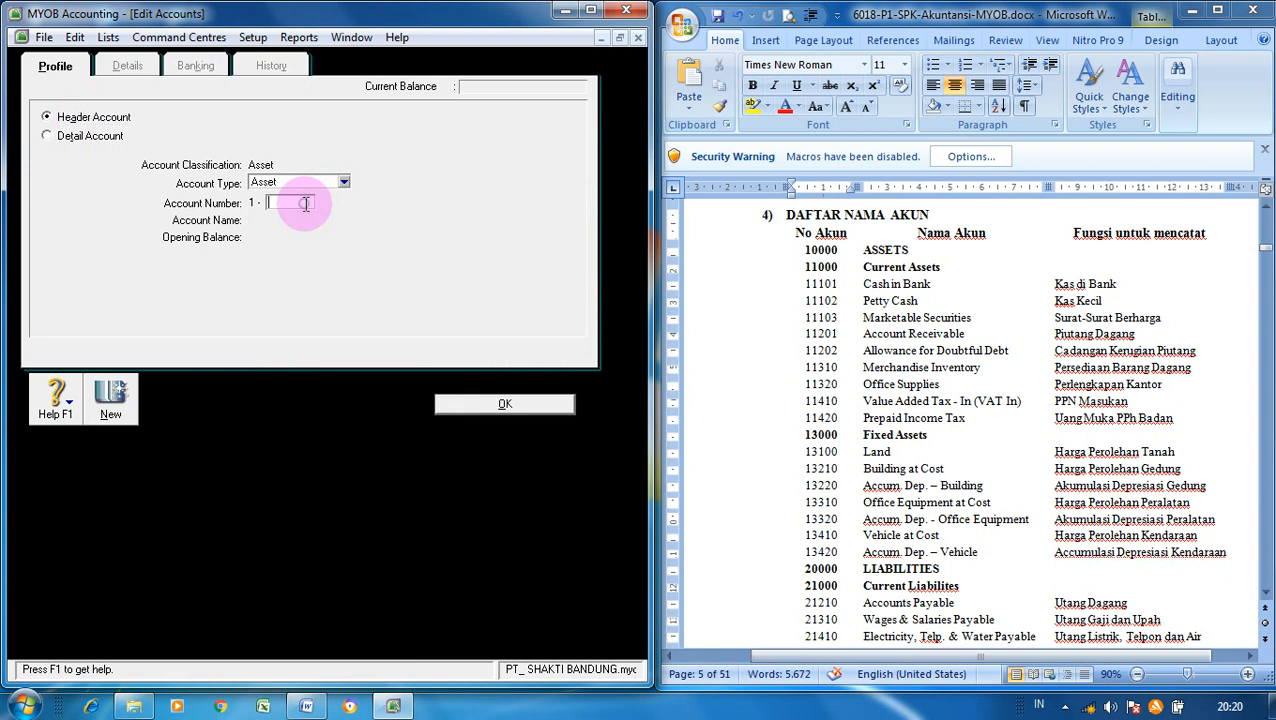
text(3000)
key(Tab)
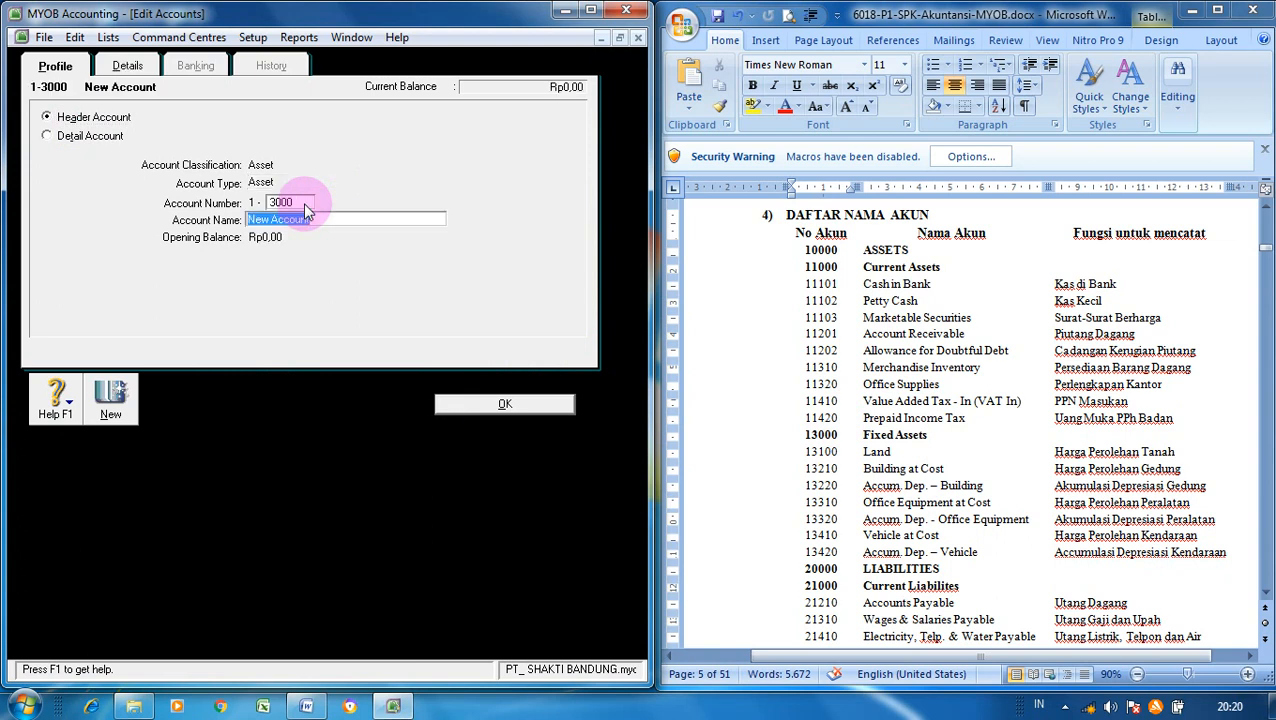
text(Fixed Assets)
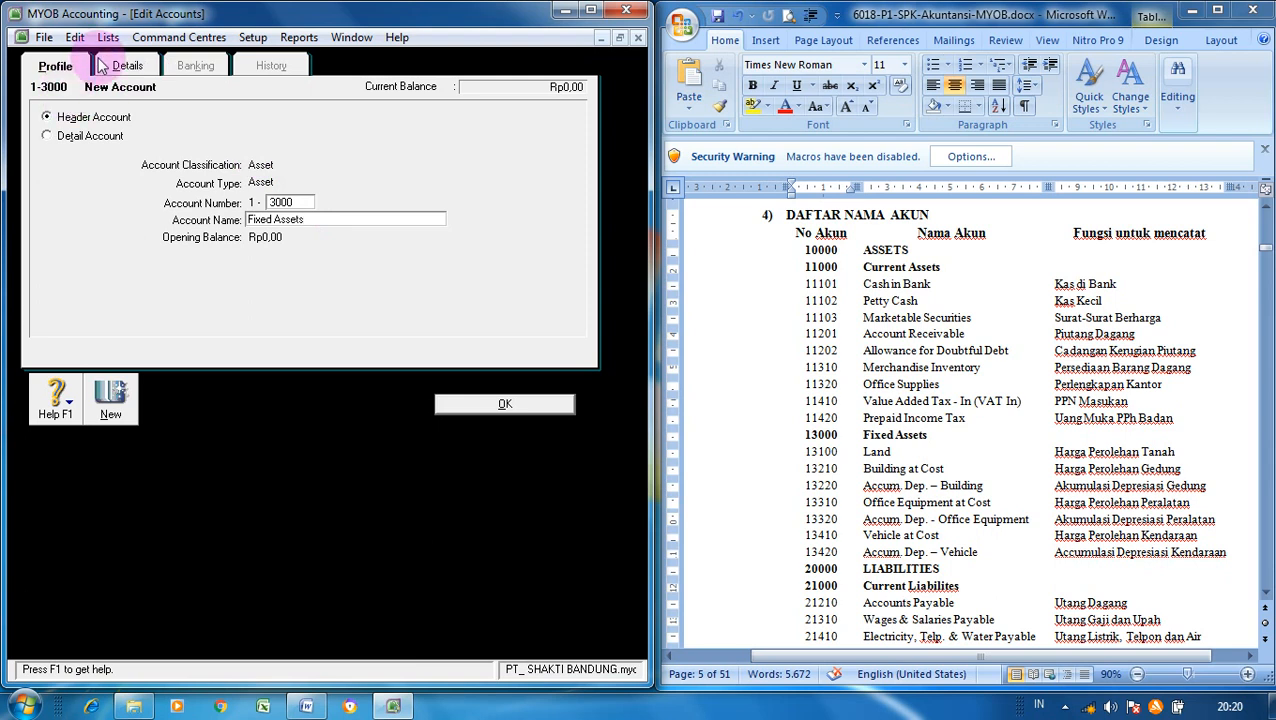
click(127, 65)
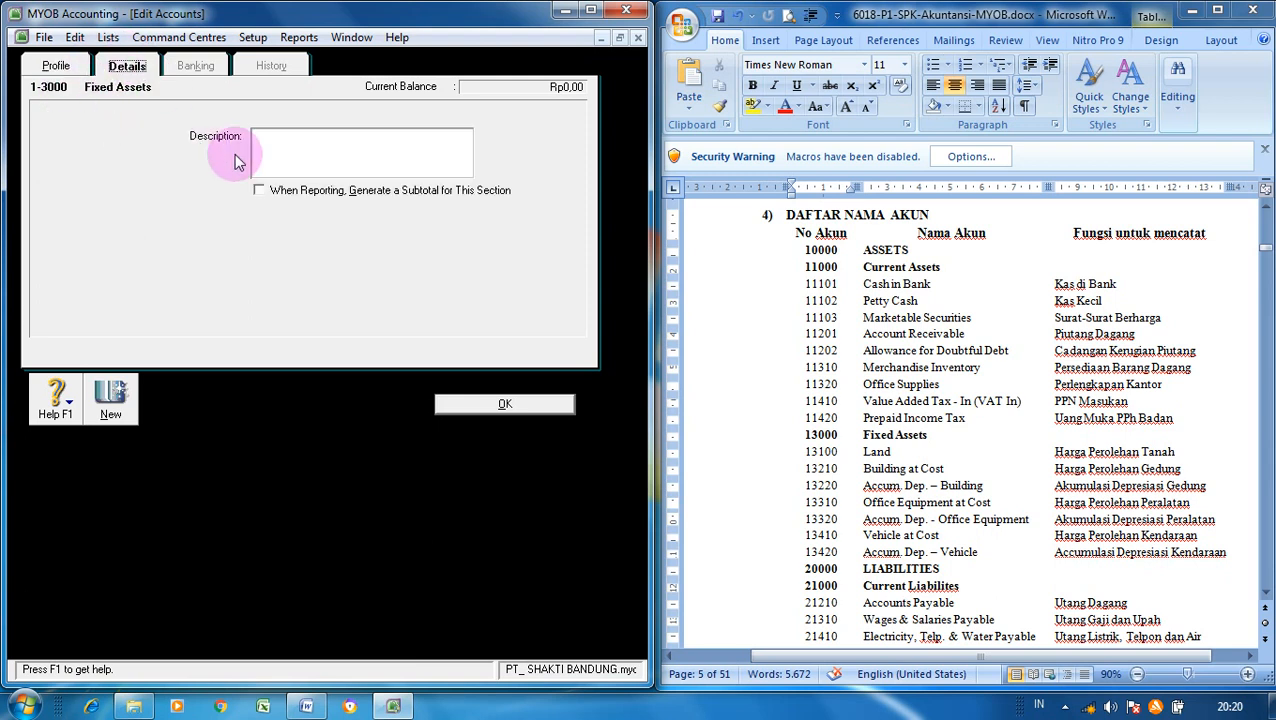
click(259, 191)
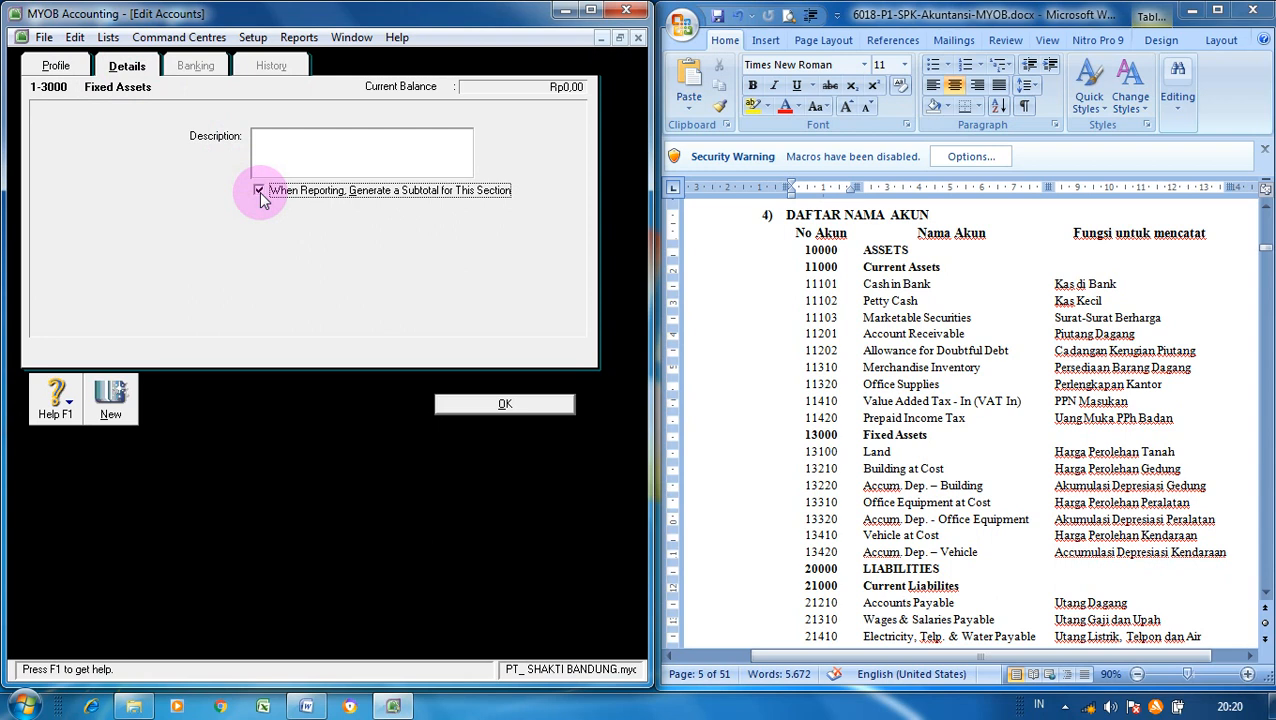
click(546, 406)
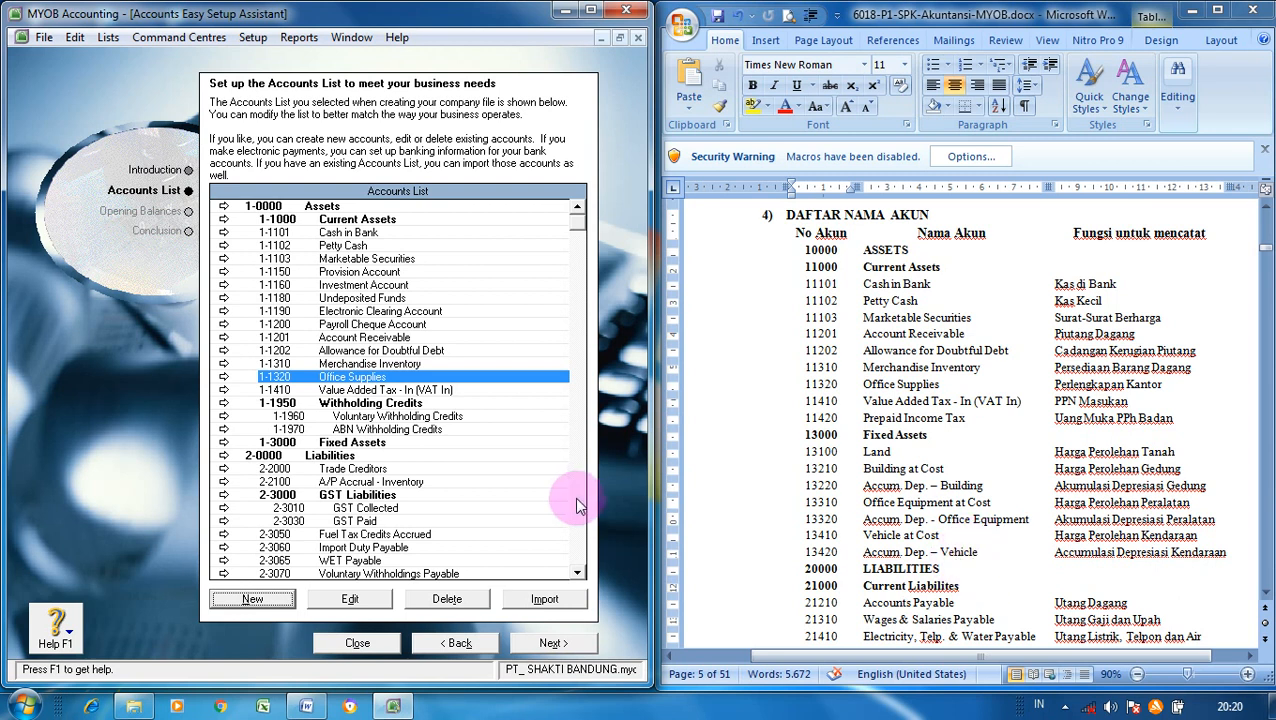
- Create Fixed Asset account 1-3100 Land
click(282, 600)
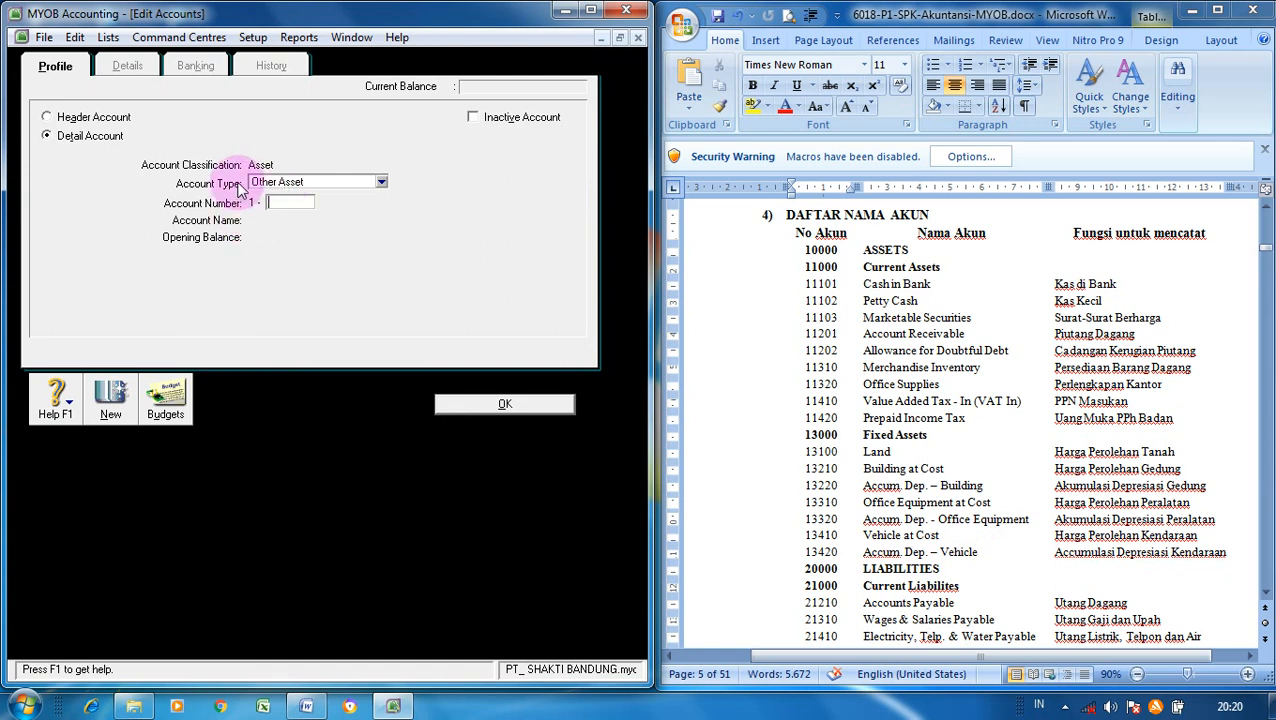
click(381, 185)
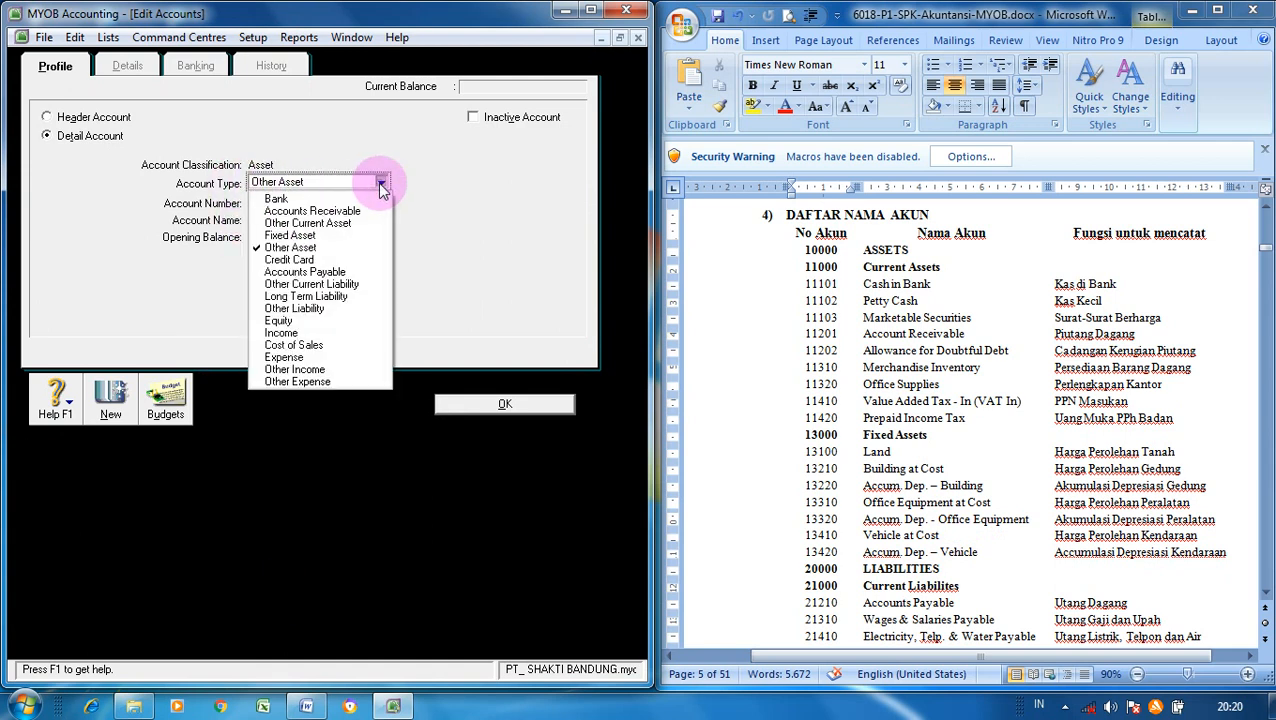
click(313, 237)
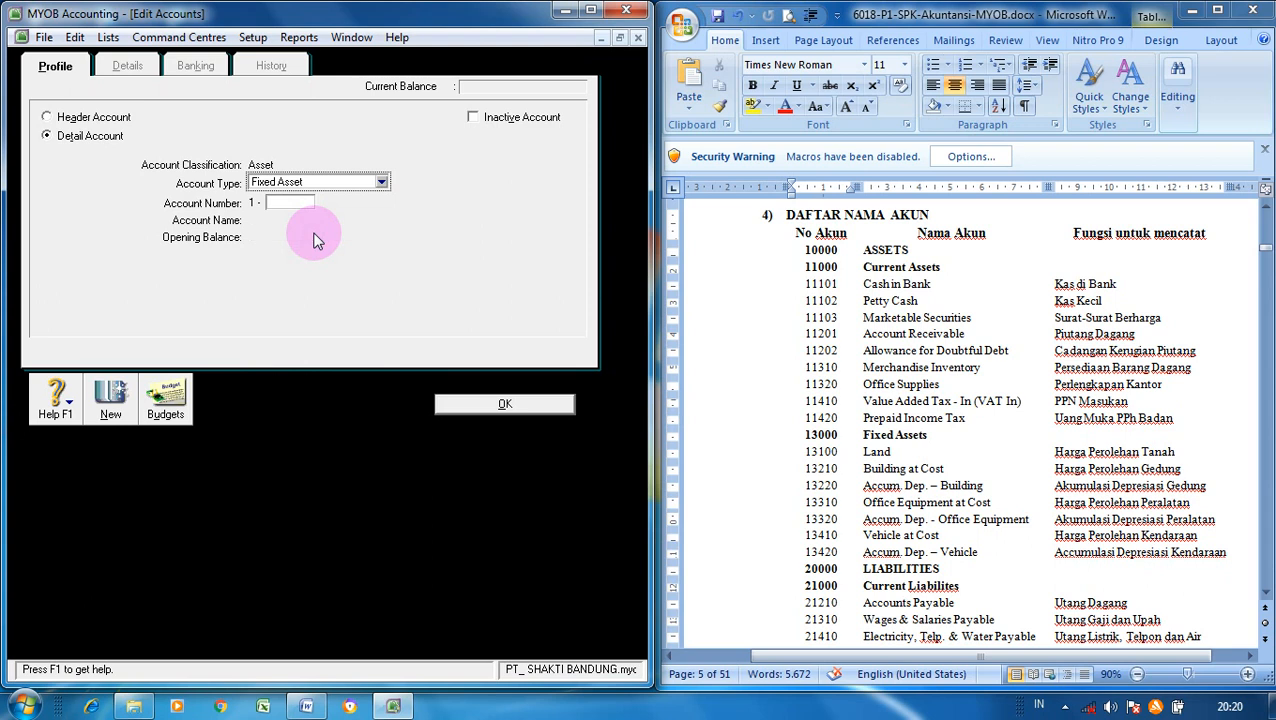
click(298, 203)
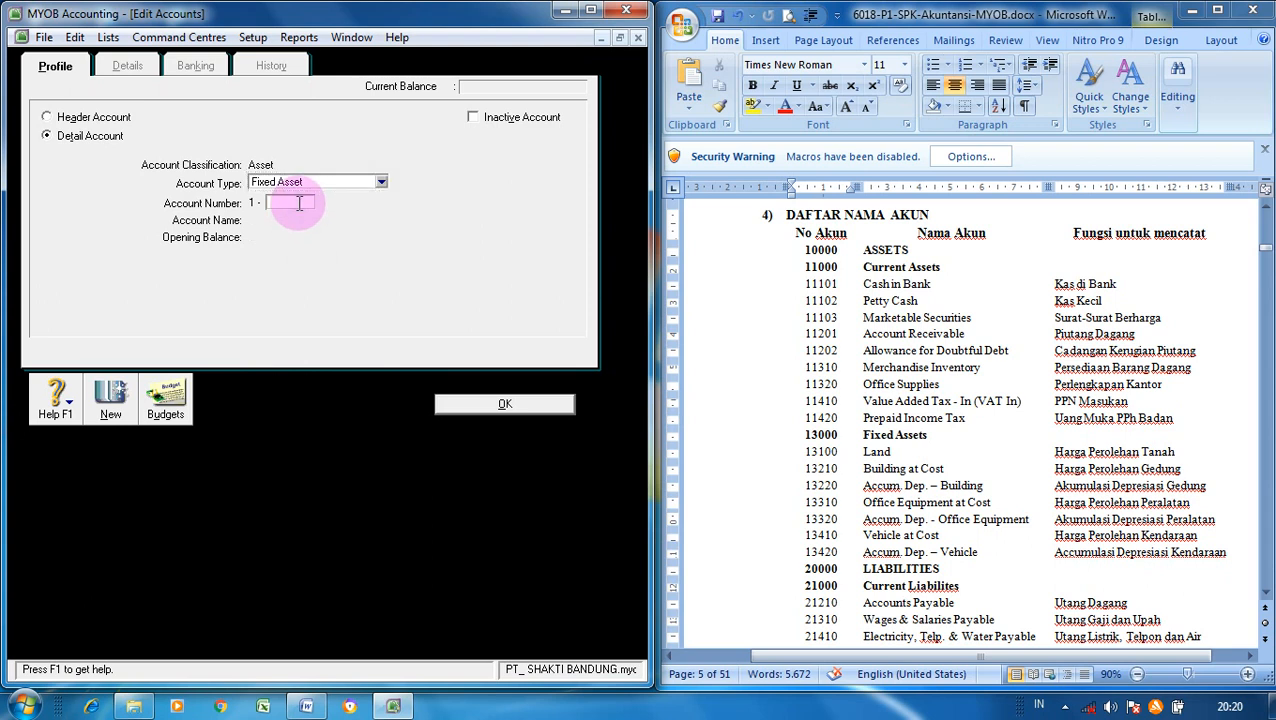
text(3100)
key(Tab)
text(Land)
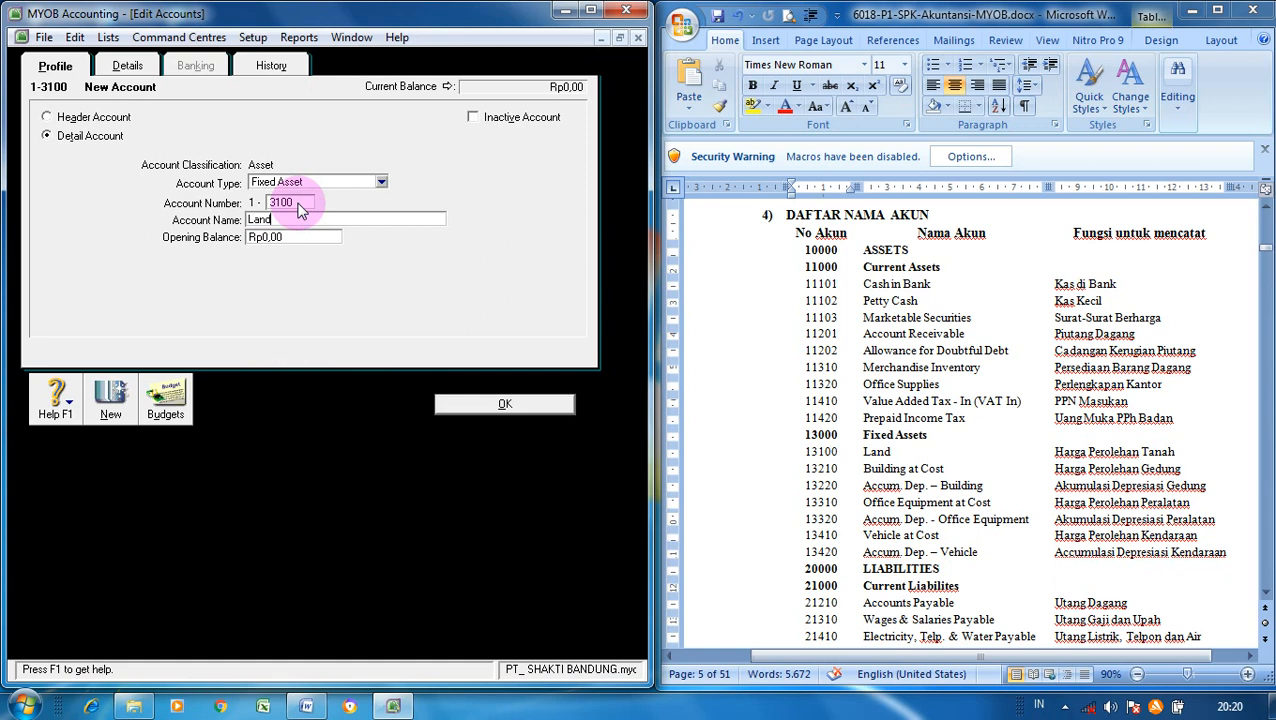
click(118, 398)
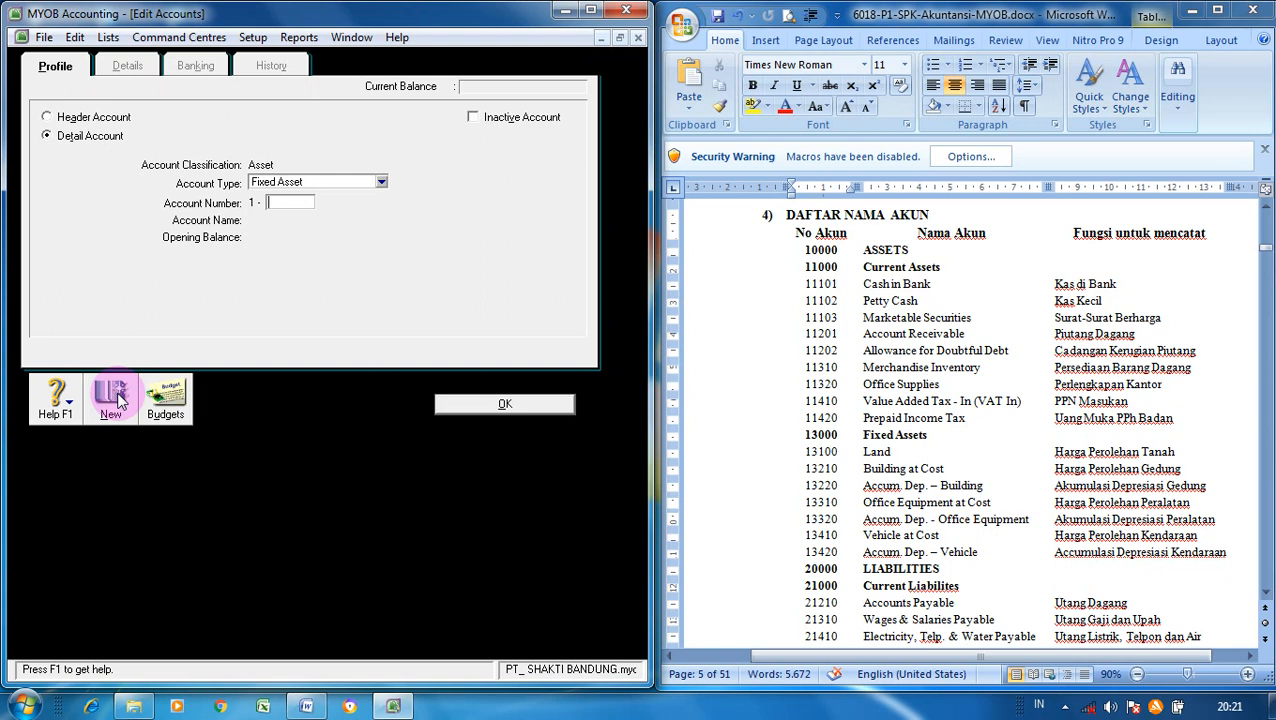
- Add 1-3210 Building at Cost and enter 1-3220 Accum. Dep - Building
text(3210)
key(Tab)
text(Building)
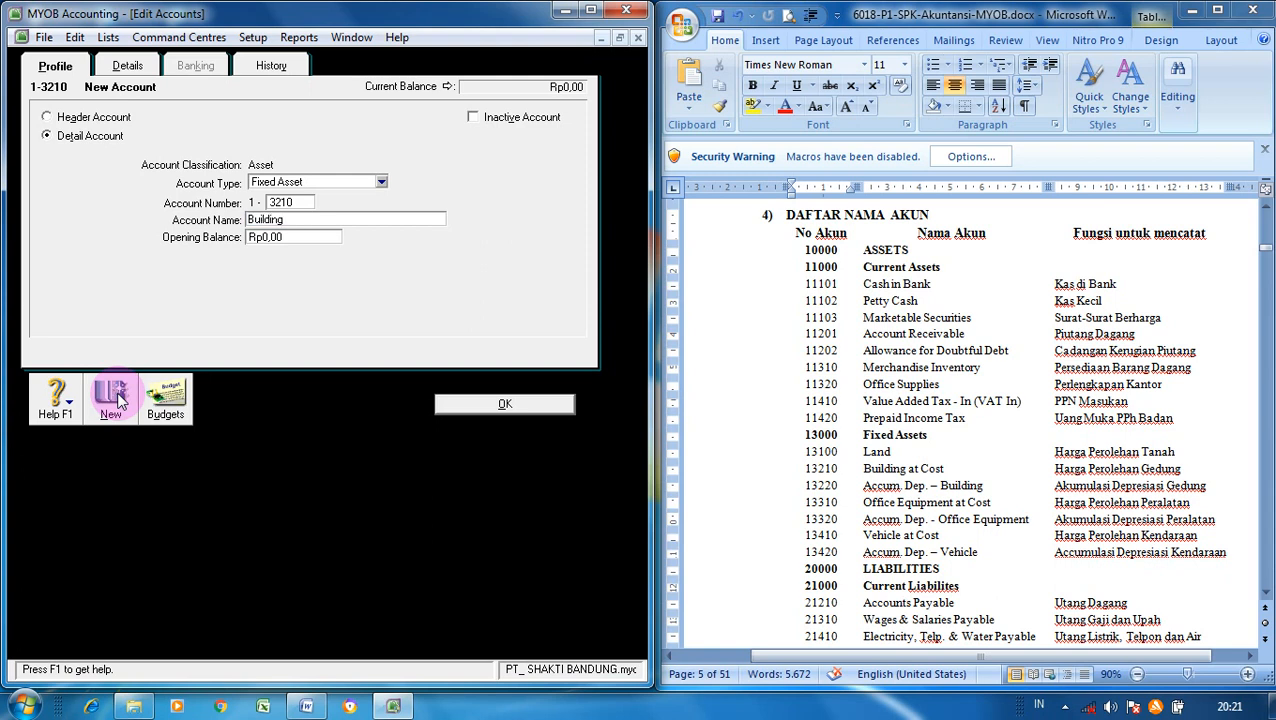
text( at Cost)
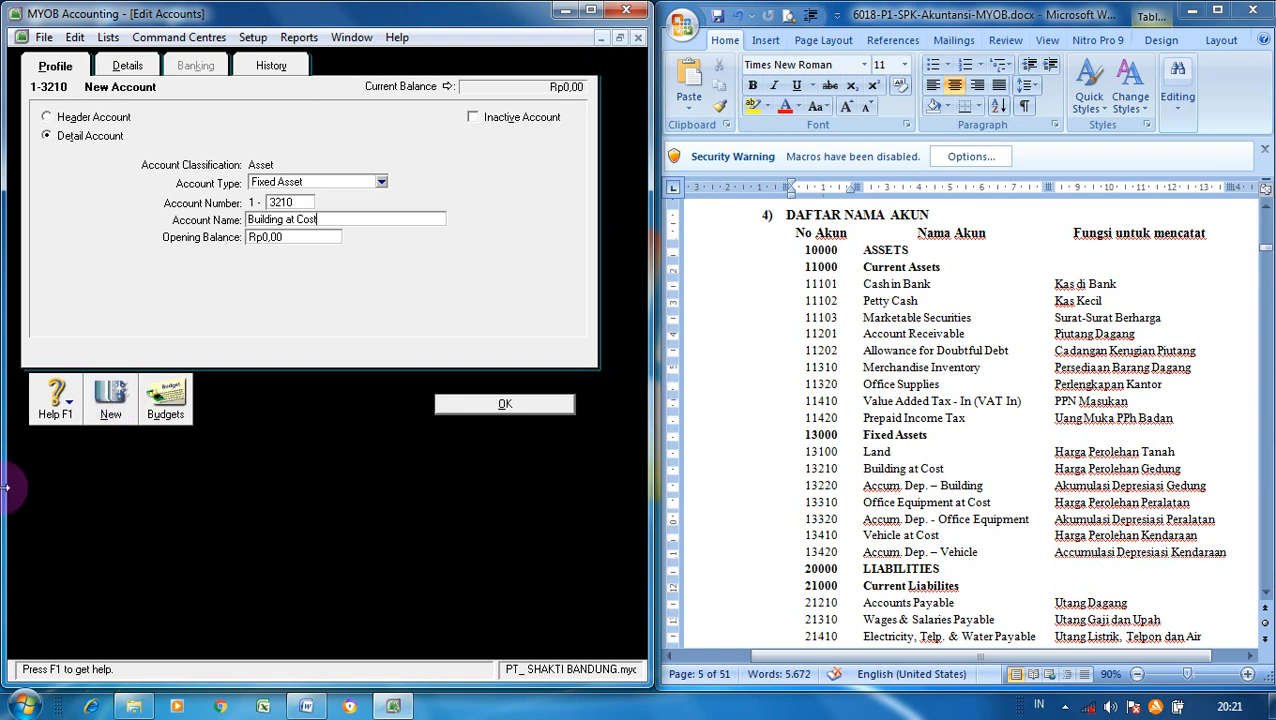
click(114, 406)
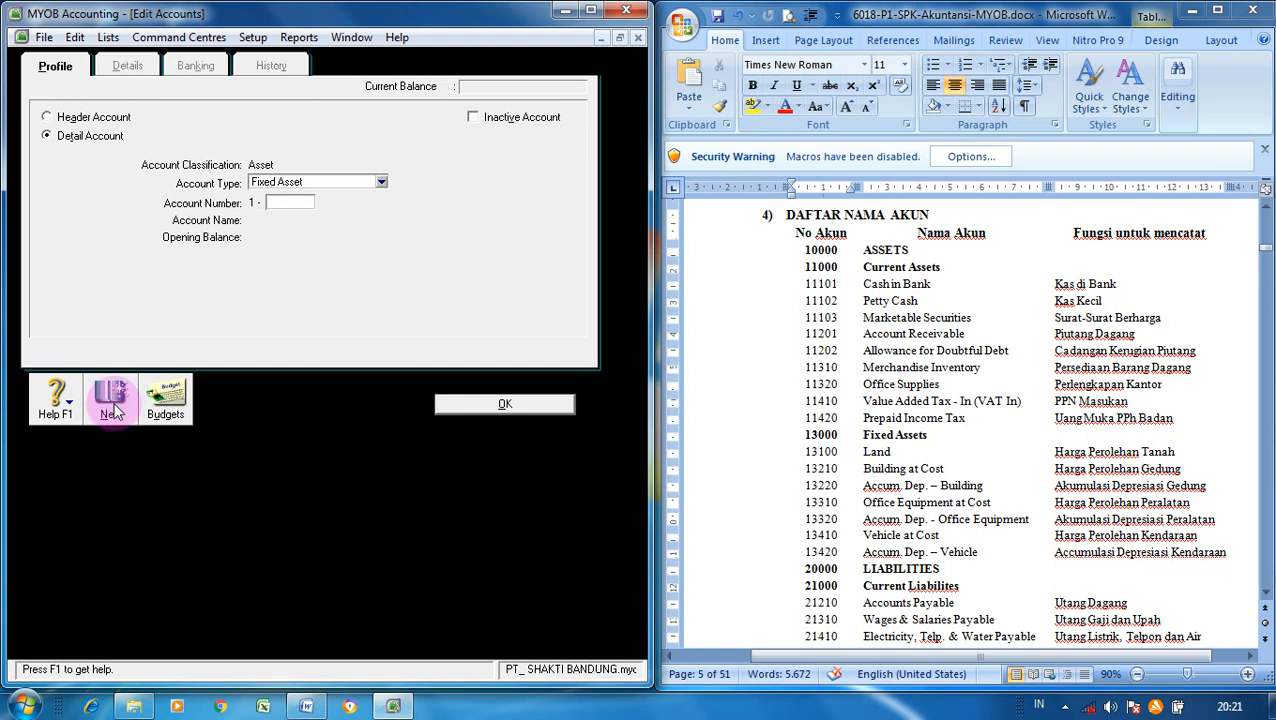
text(3220)
key(Tab)
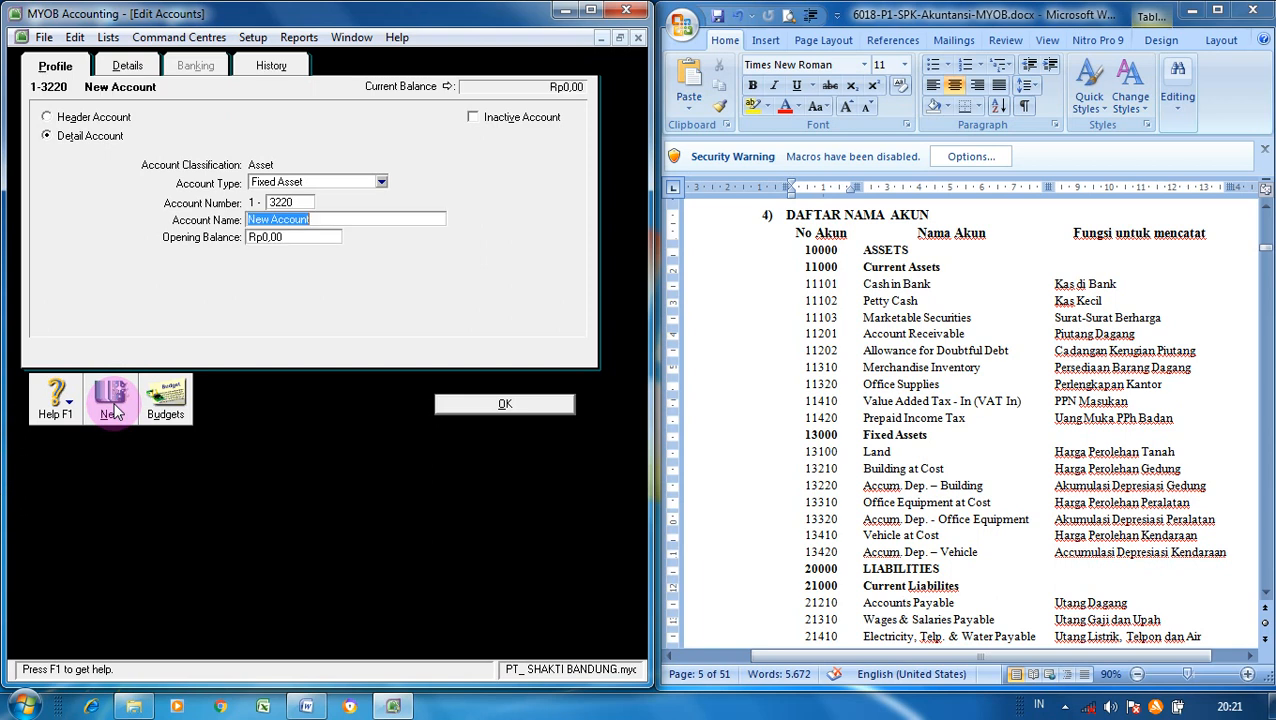
text(Accum. Dep -)
text(Building)
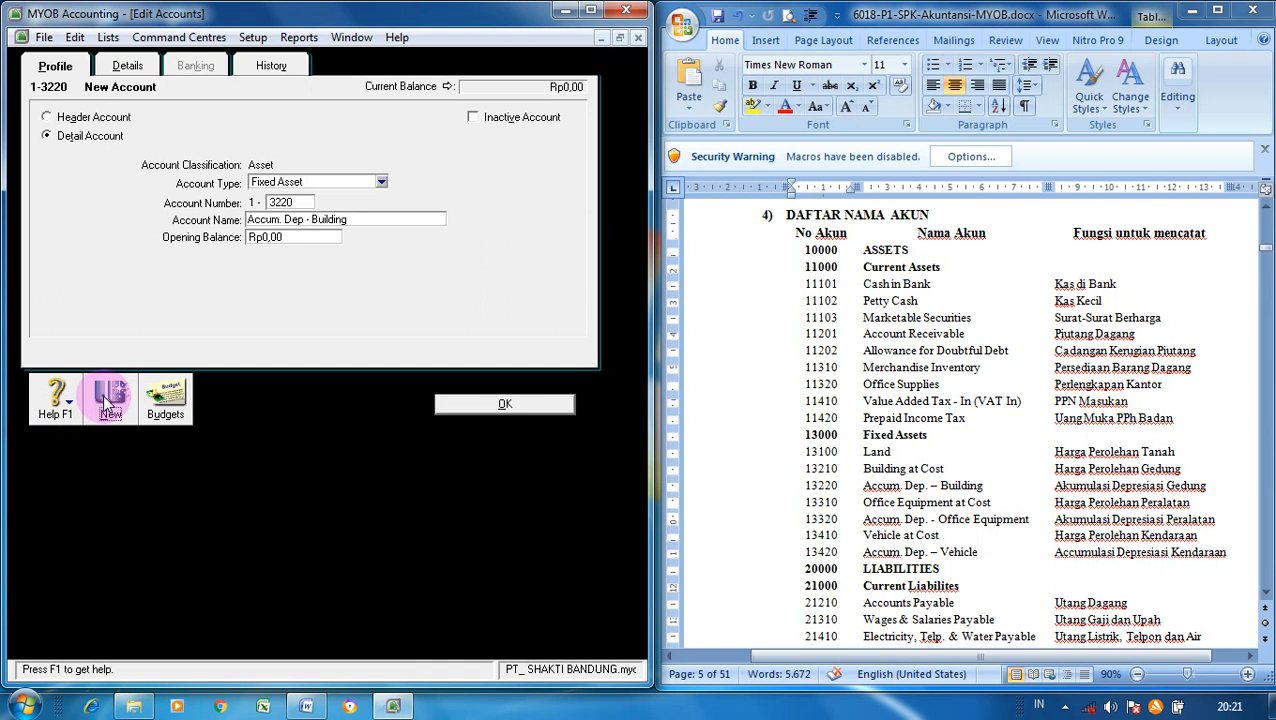
- Save the building depreciation account and add 1-3310 Office Equipment at Cost
click(107, 402)
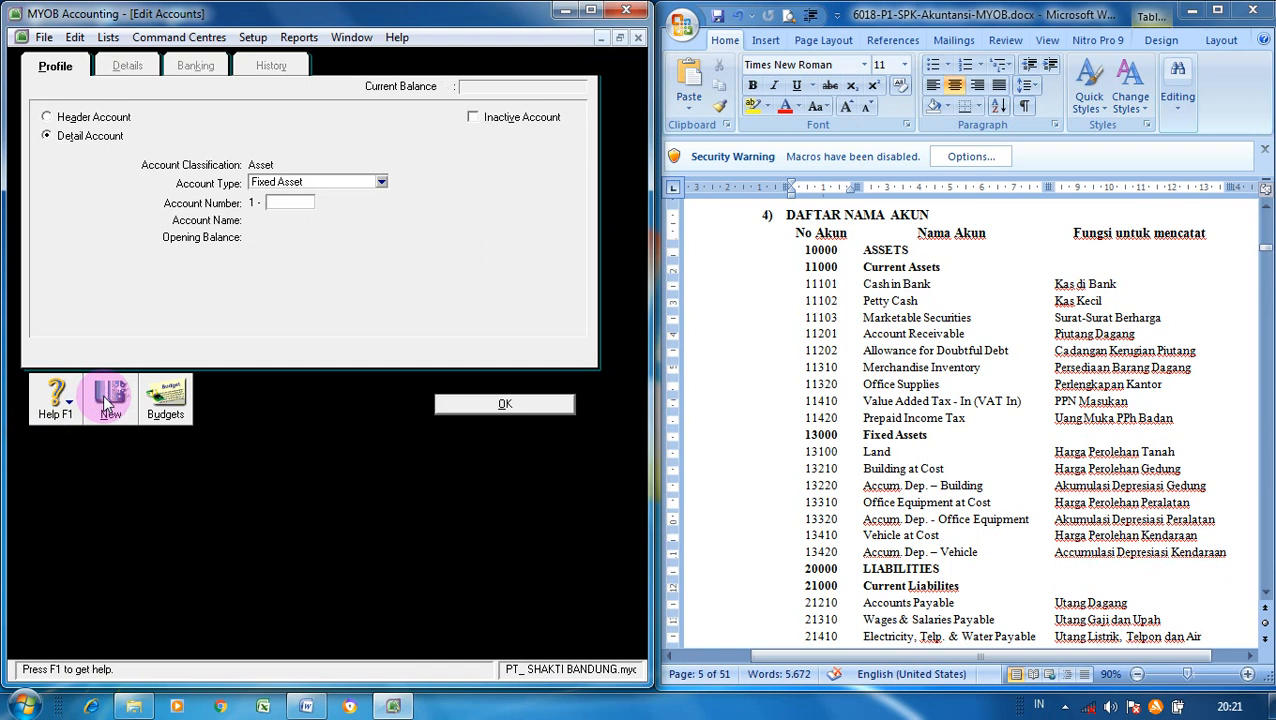
text(3310)
key(Tab)
text(Office)
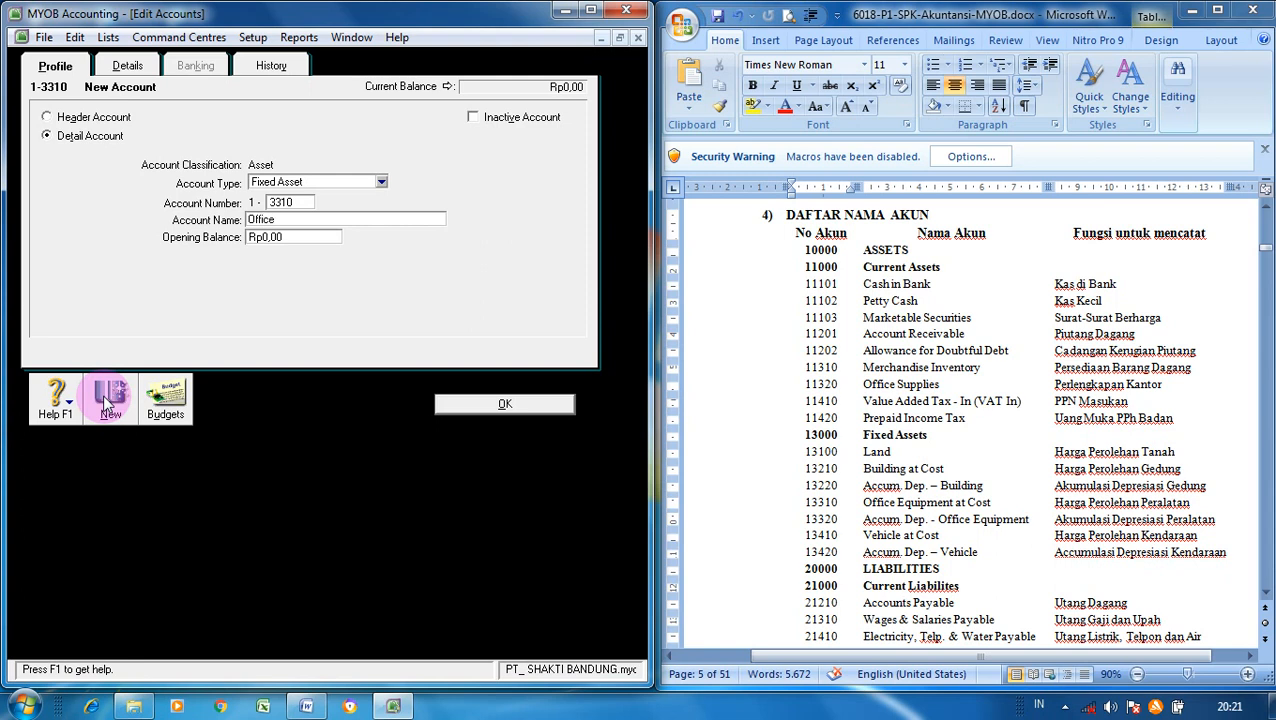
text( Equipment at Cost)
click(113, 404)
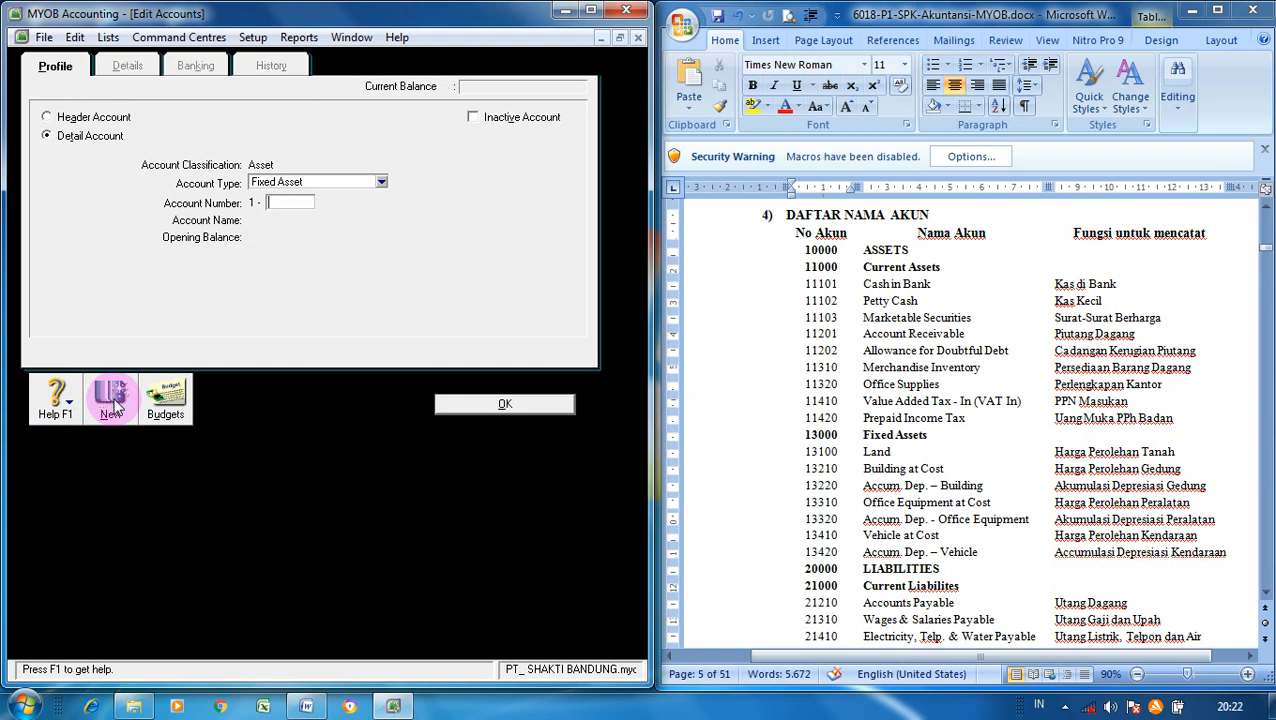
- Add 1-3320 Accum. Dep. Office Equipment, correcting the misspelled name
text(3320)
key(Tab)
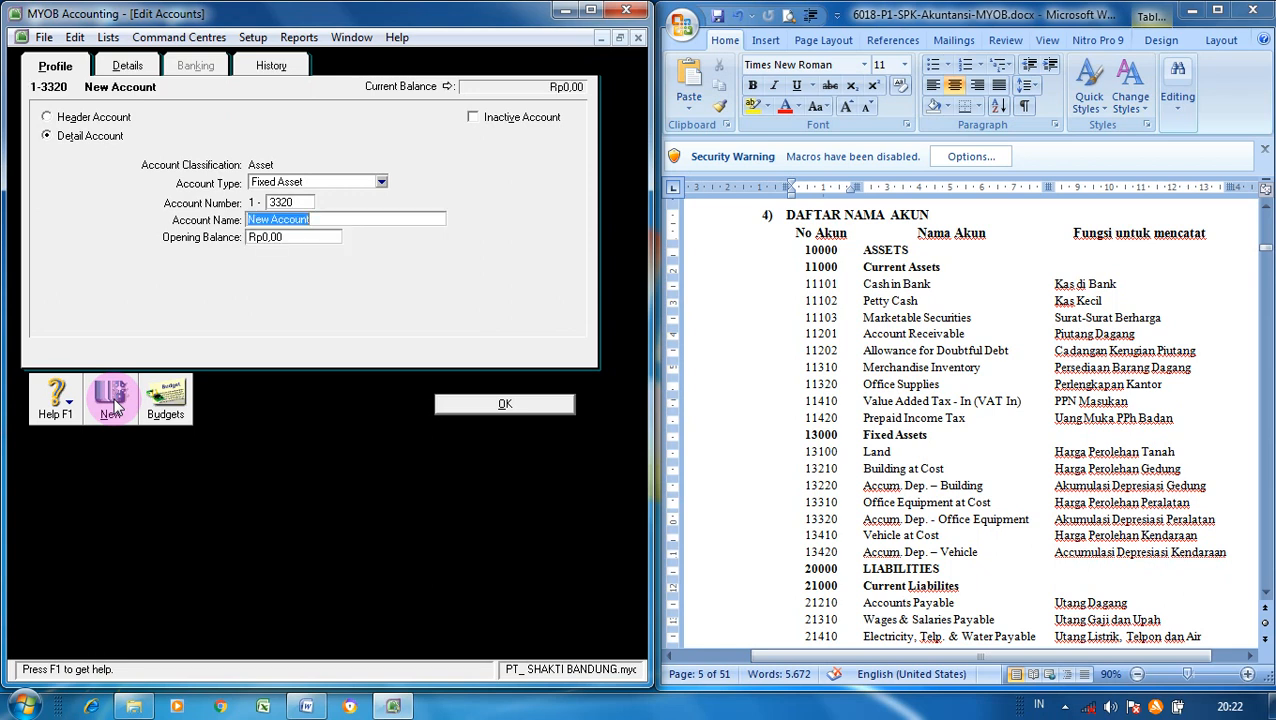
text(Accum. Dep. Office)
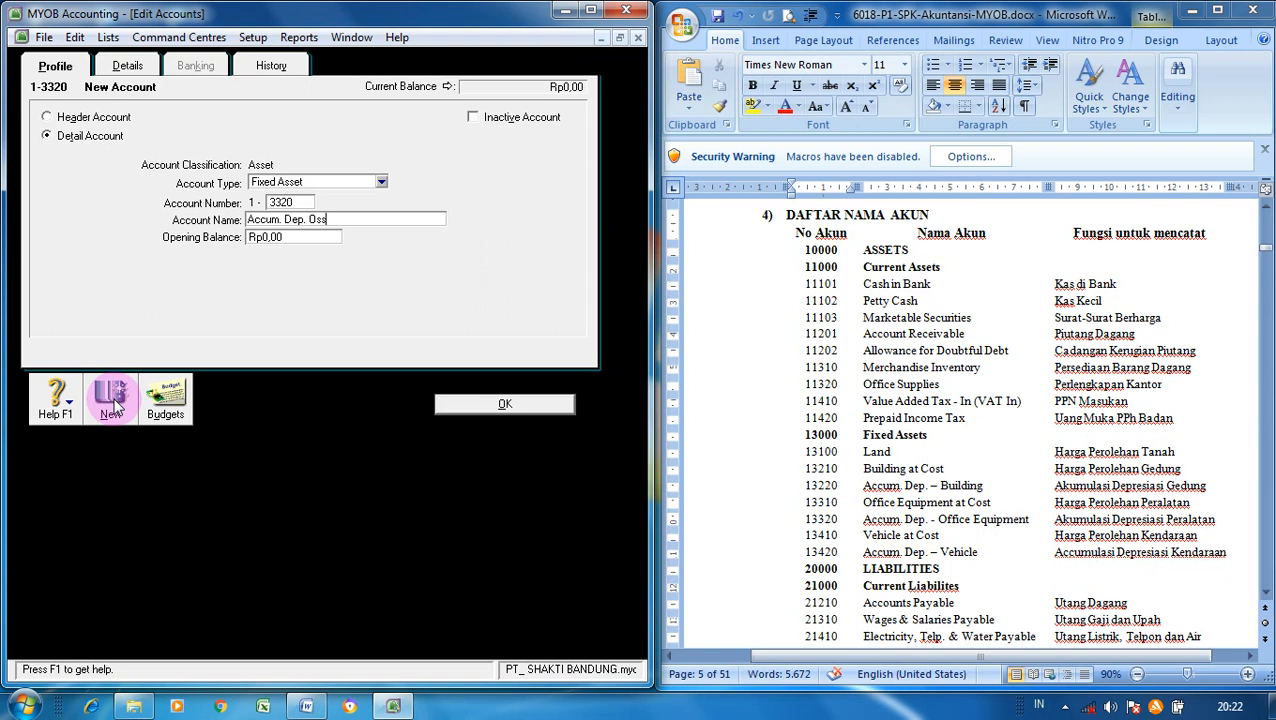
text( Equipment)
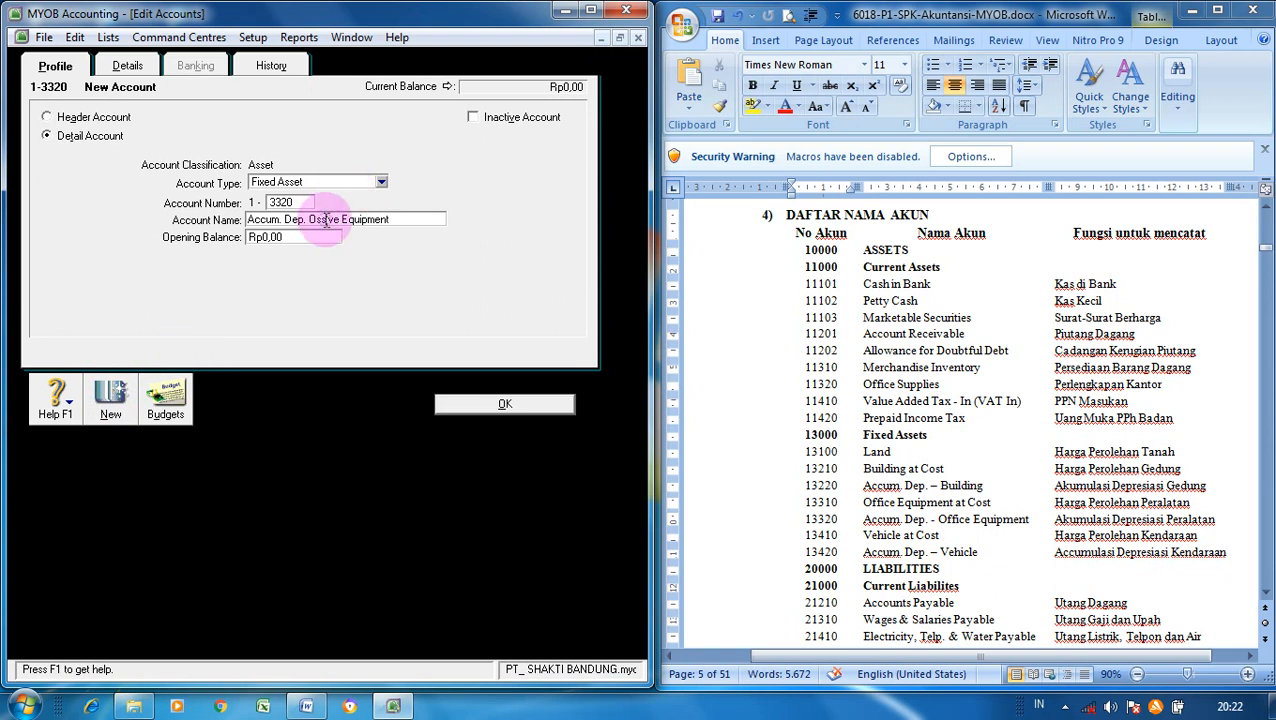
key(BackSpace)
key(BackSpace)
text(ff)
click(330, 219)
key(BackSpace)
text(c)
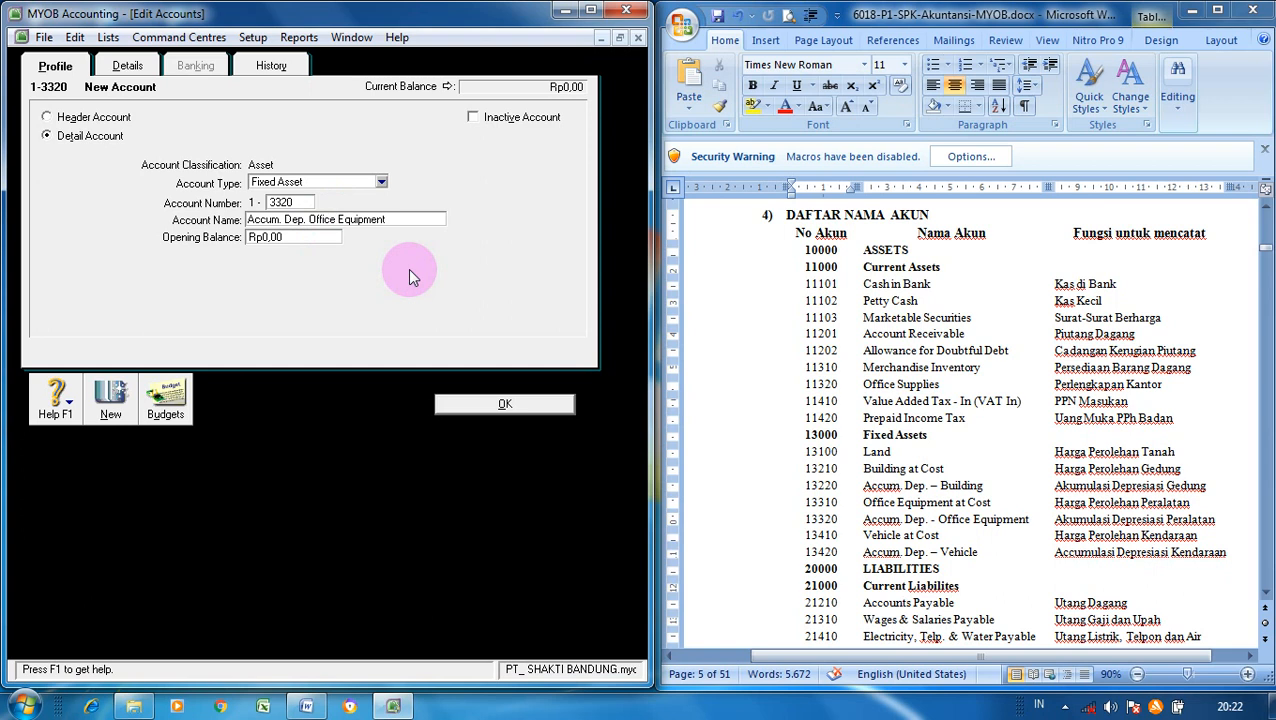
click(118, 400)
- Add 1-3410 Vehicle at Cost and 1-3420 Accum. Dep. Vehicle with a hyphen after Dep
text(3)
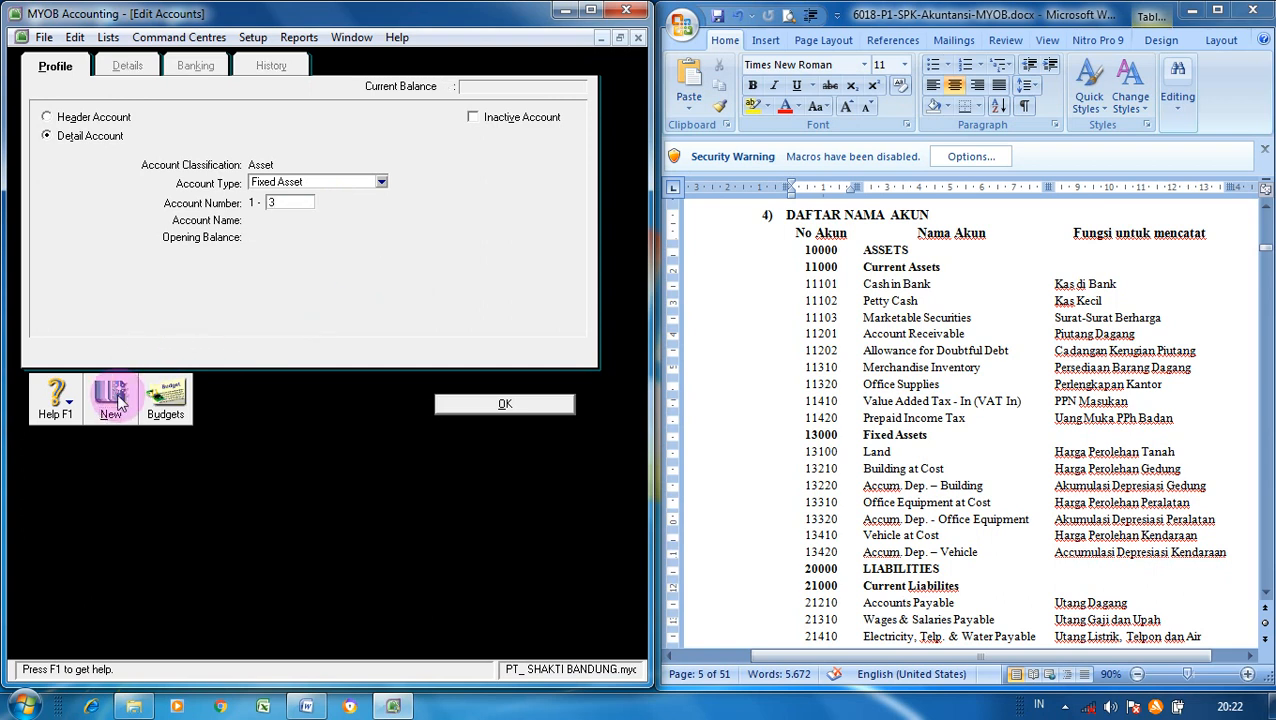
text(410)
key(Tab)
text(V)
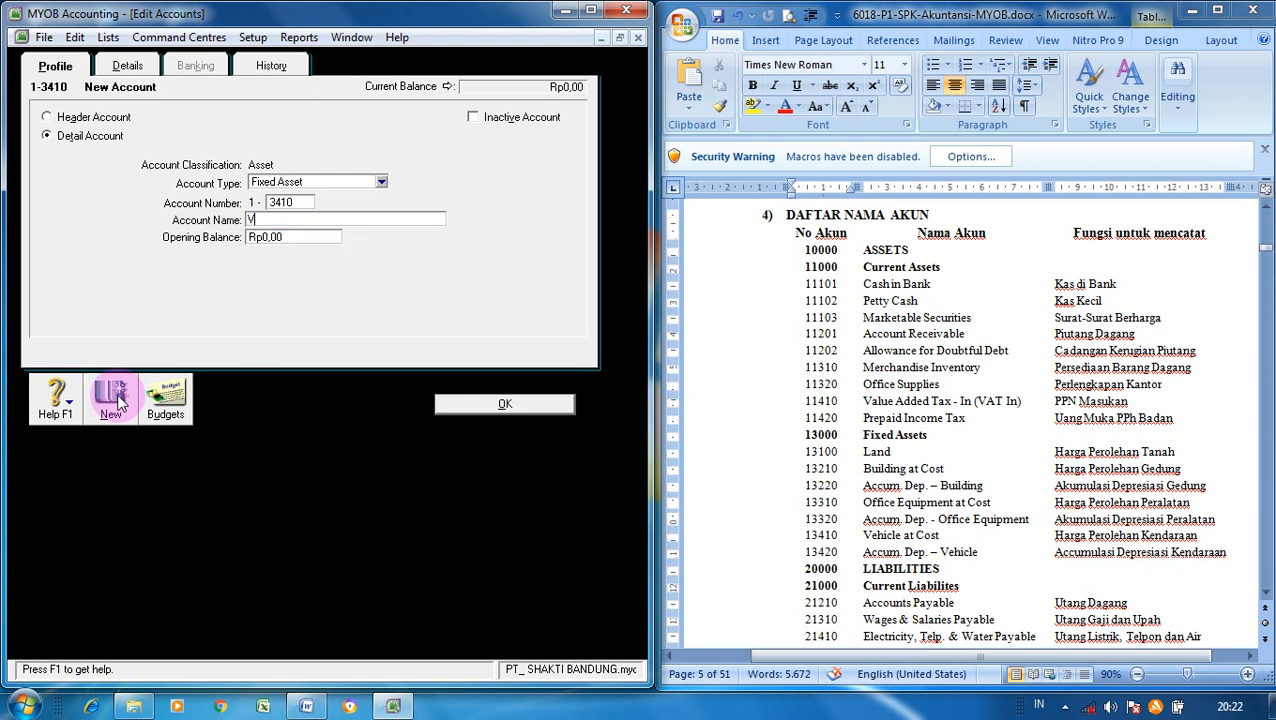
text(ehicle at Cost)
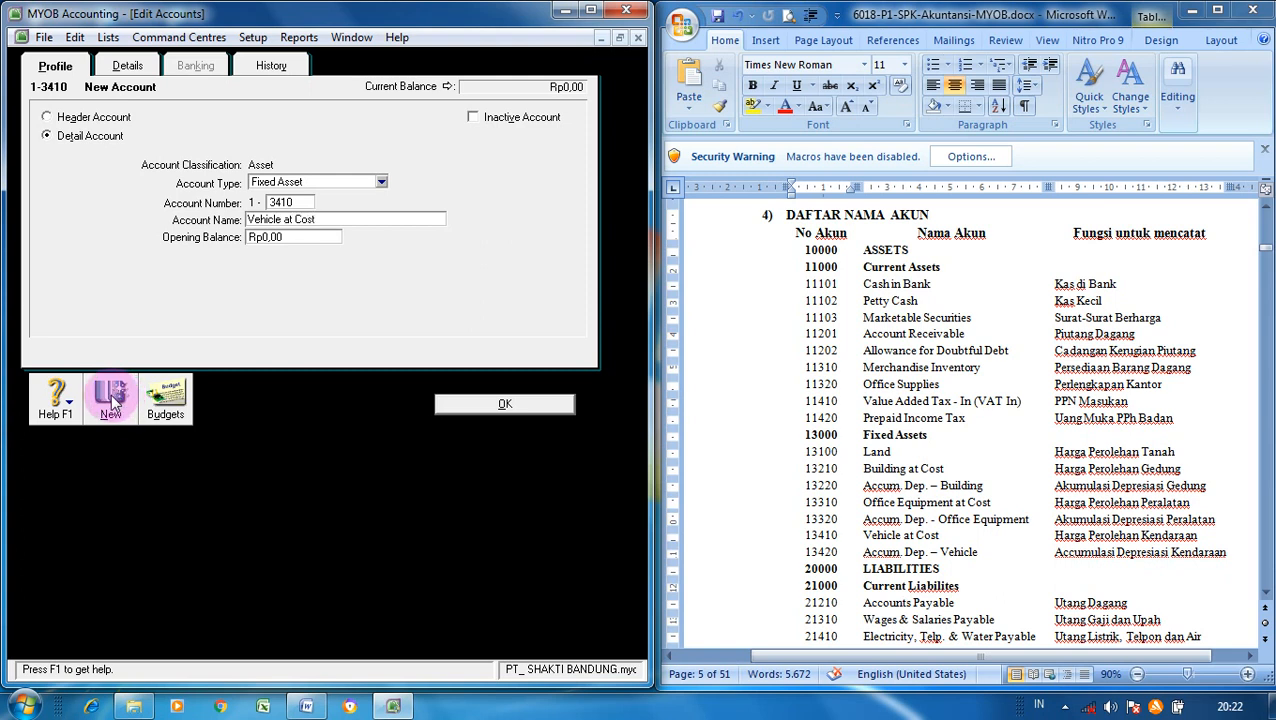
click(112, 400)
text(3420)
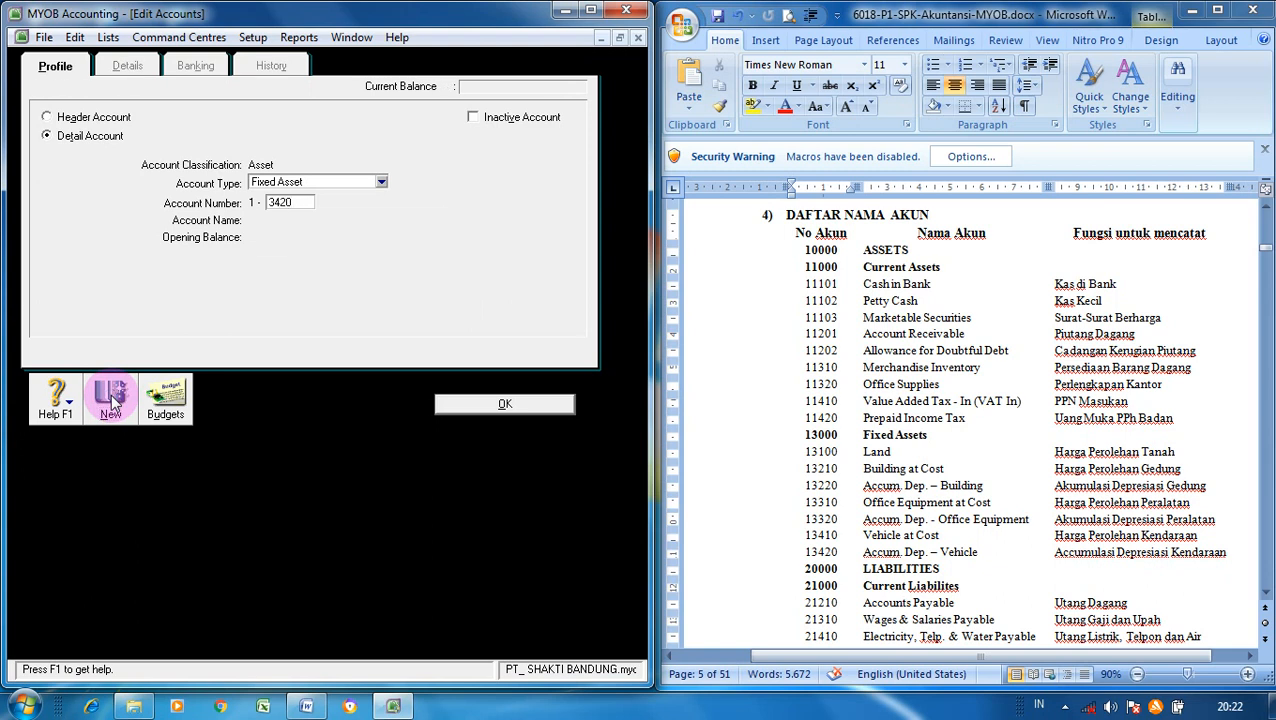
key(Tab)
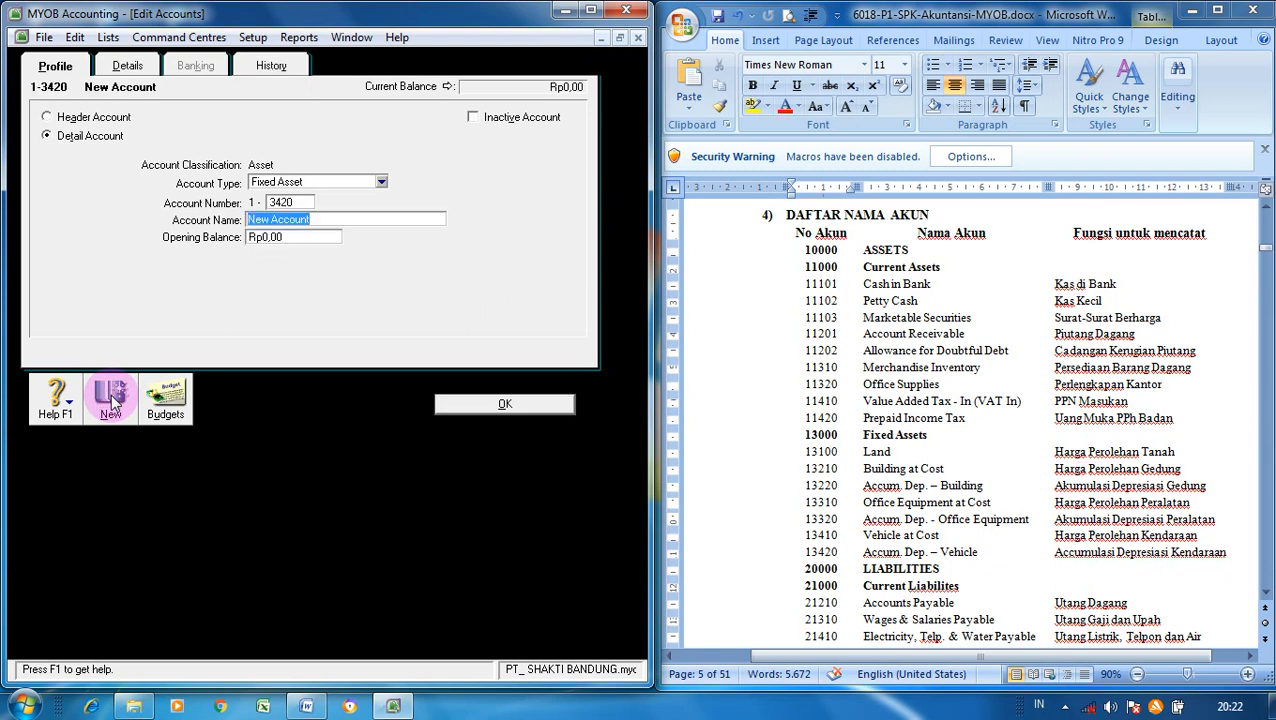
text(Accum. Dep. Vehicle)
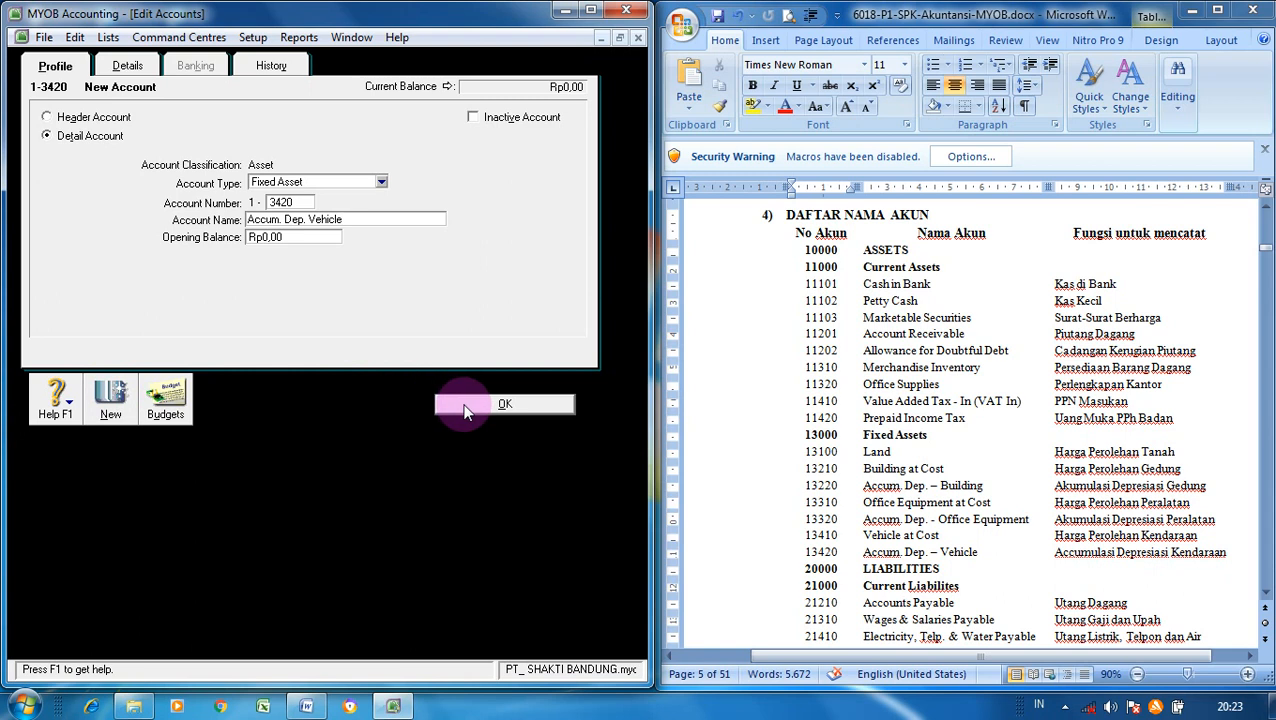
click(307, 219)
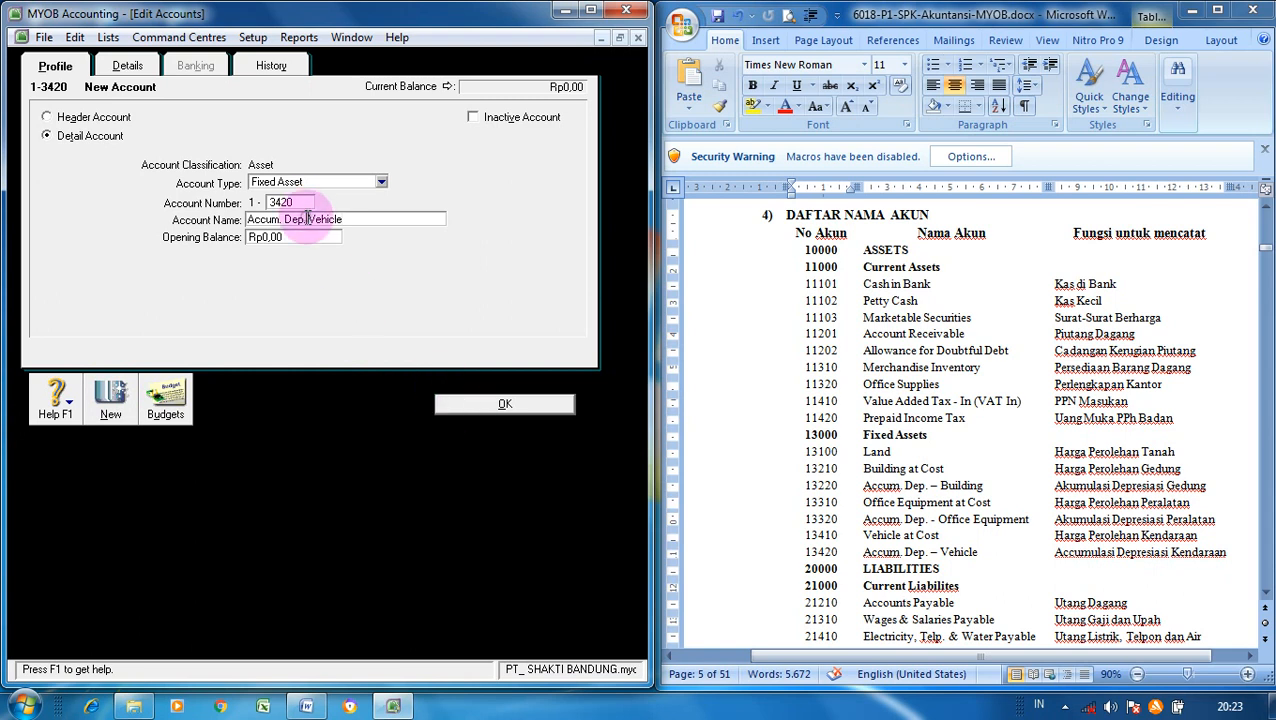
text(-)
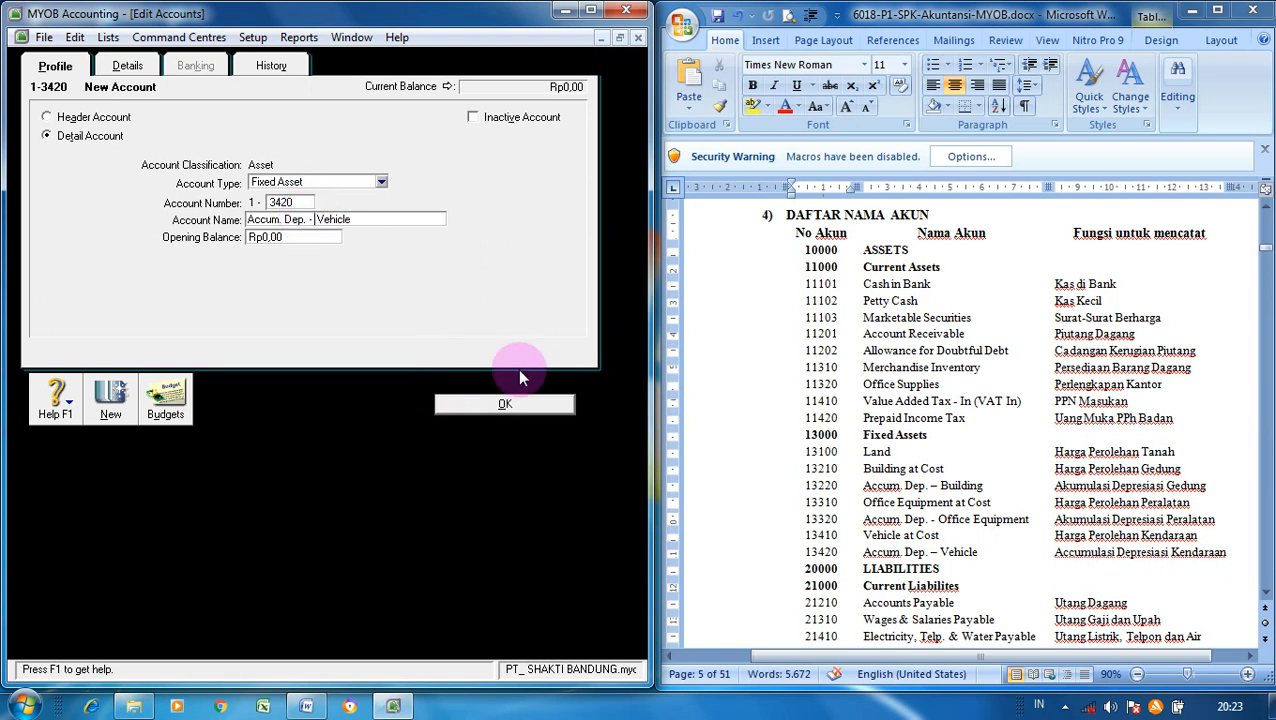
click(505, 403)
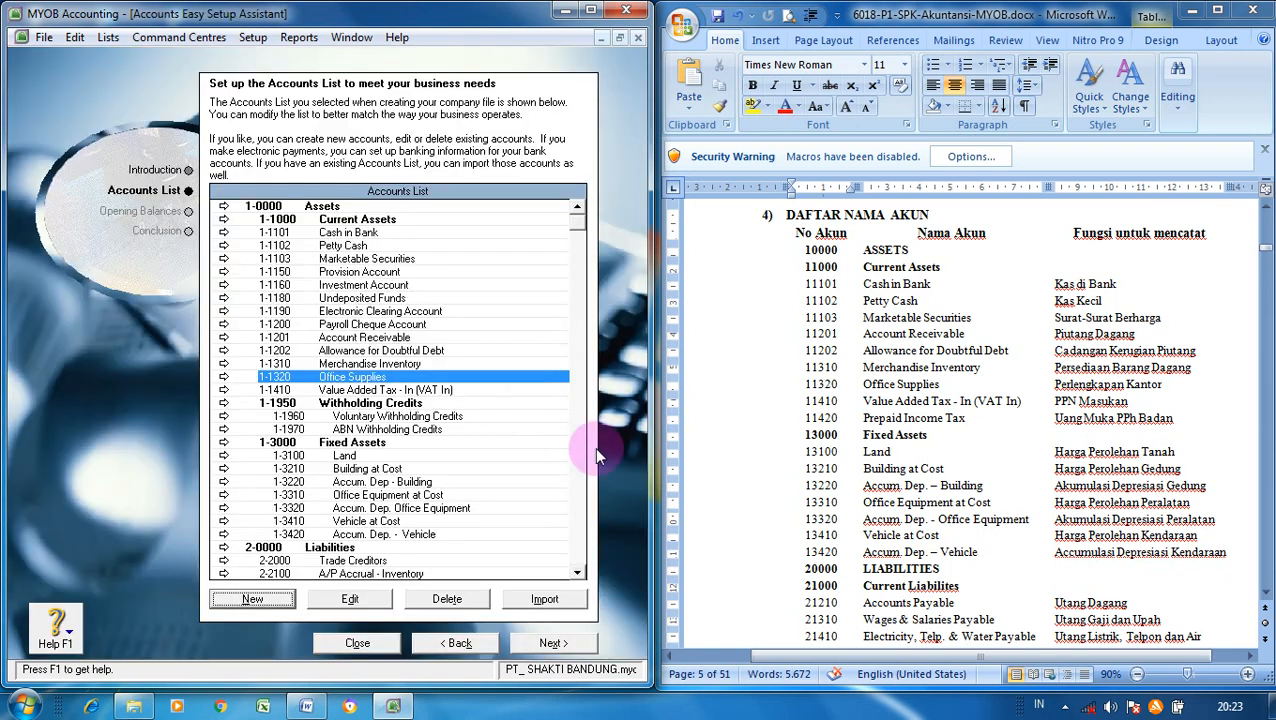
- Scroll the setup Accounts List back up toward the current asset accounts
drag(577, 572, 577, 572)
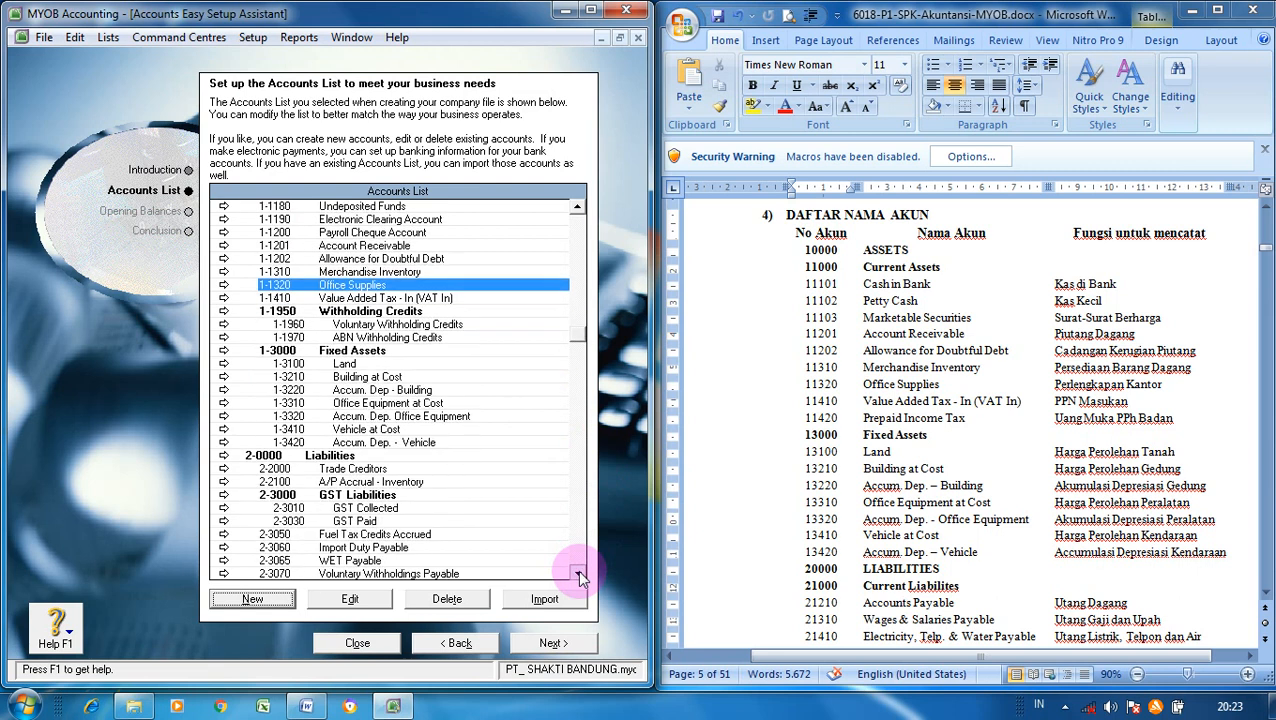
click(577, 572)
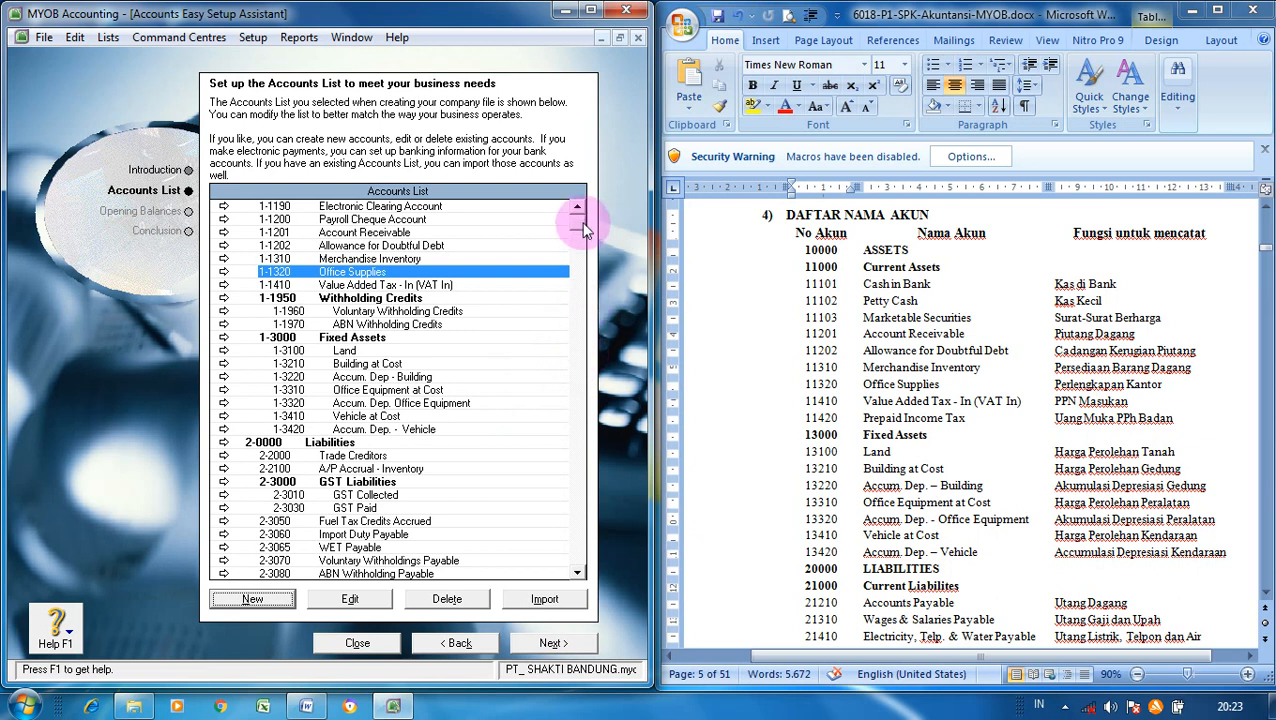
scroll(585, 229, up, 3)
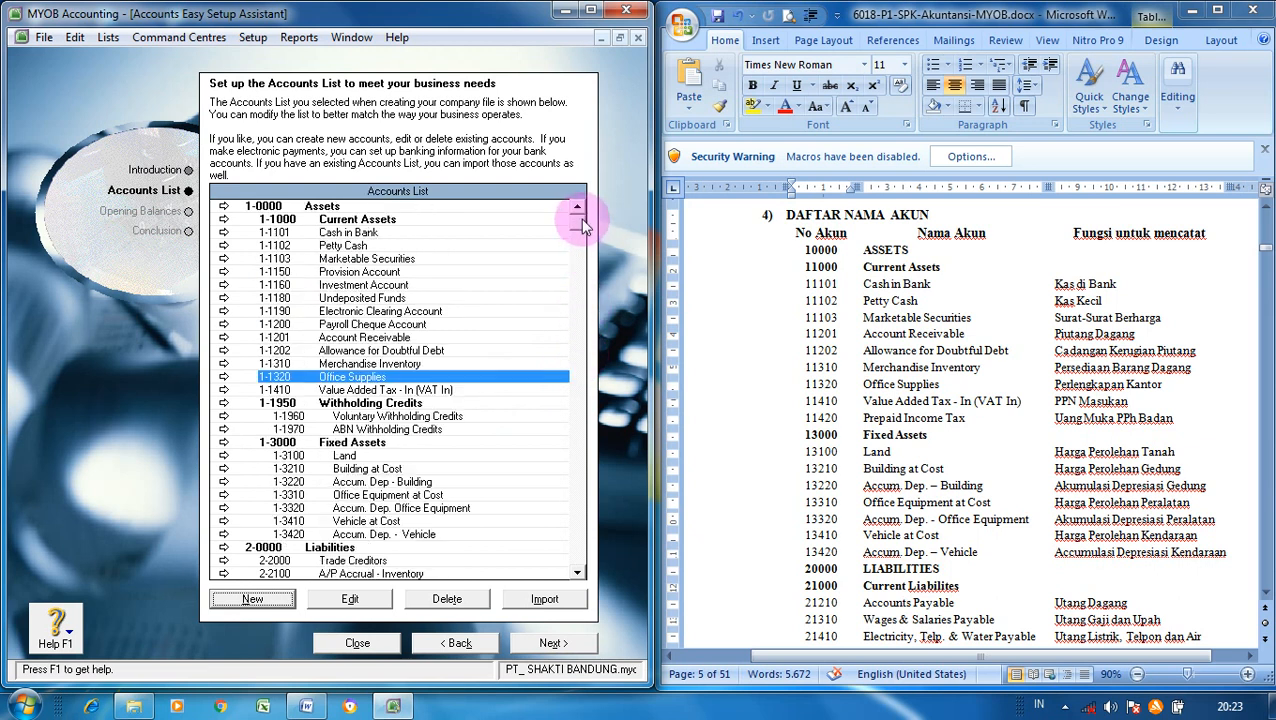
- Delete the 1-1150 Provision Account and the 1-1160 Investment Account
click(392, 274)
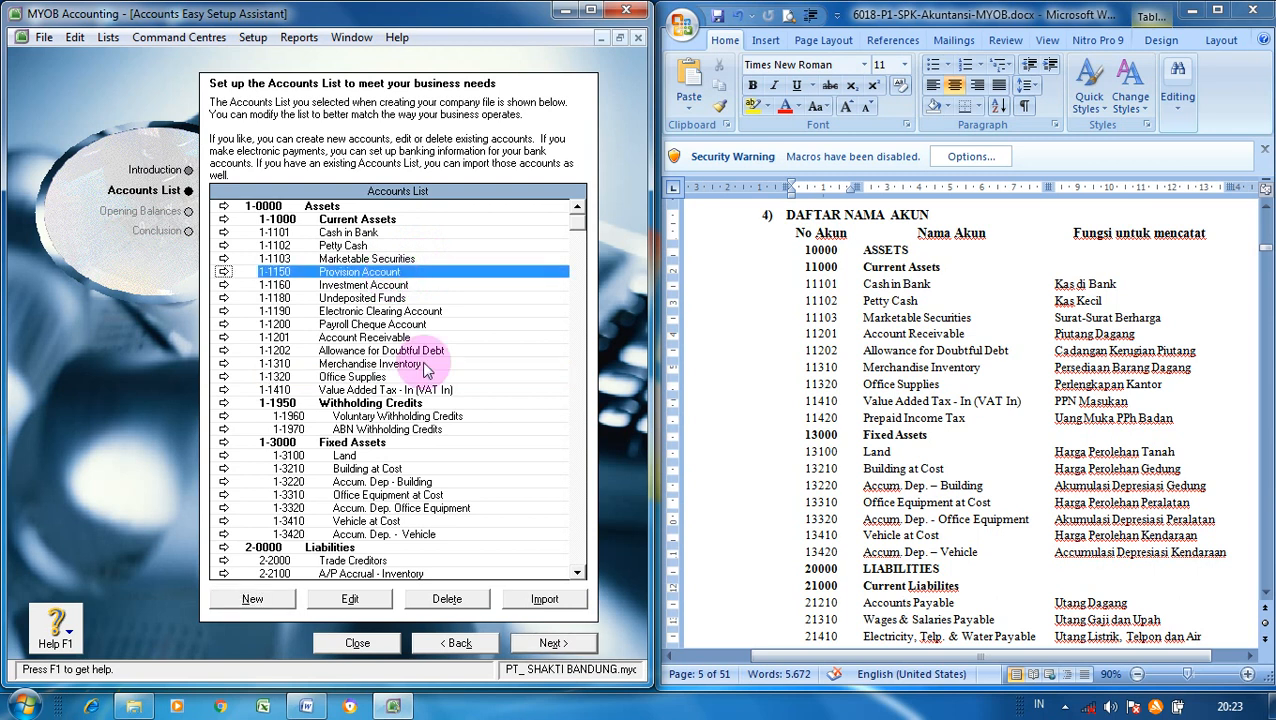
click(440, 600)
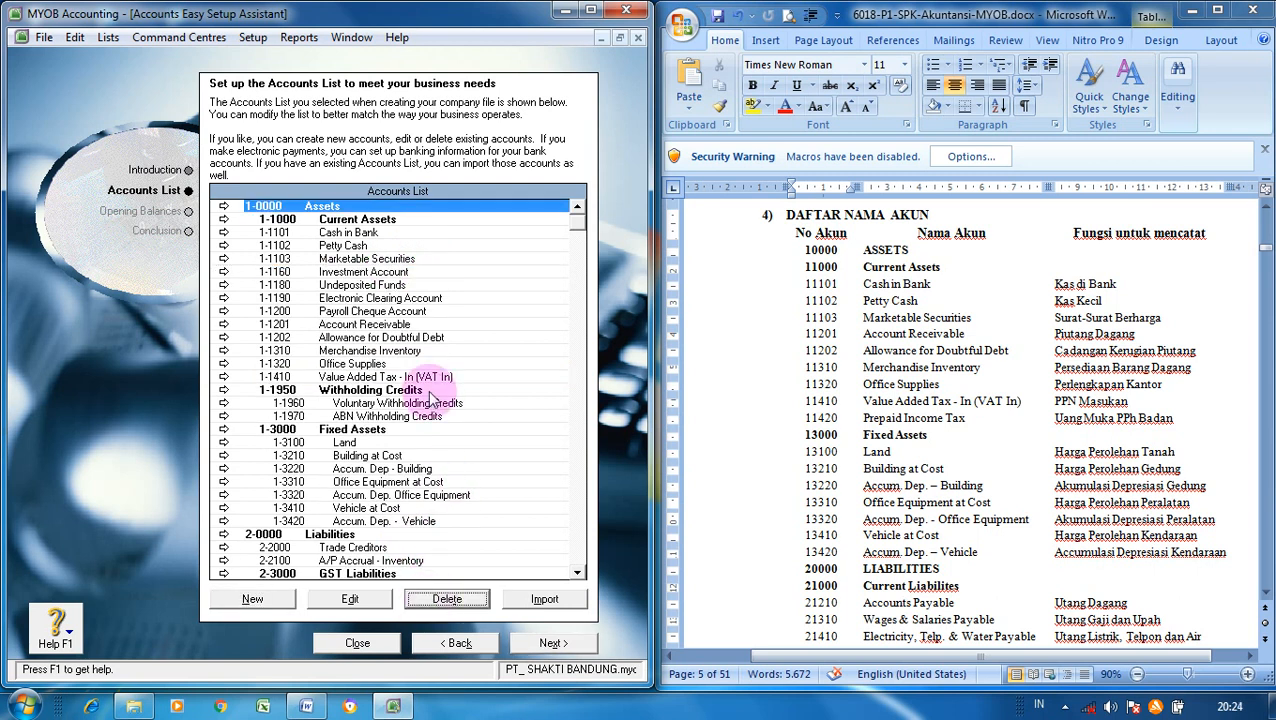
click(402, 277)
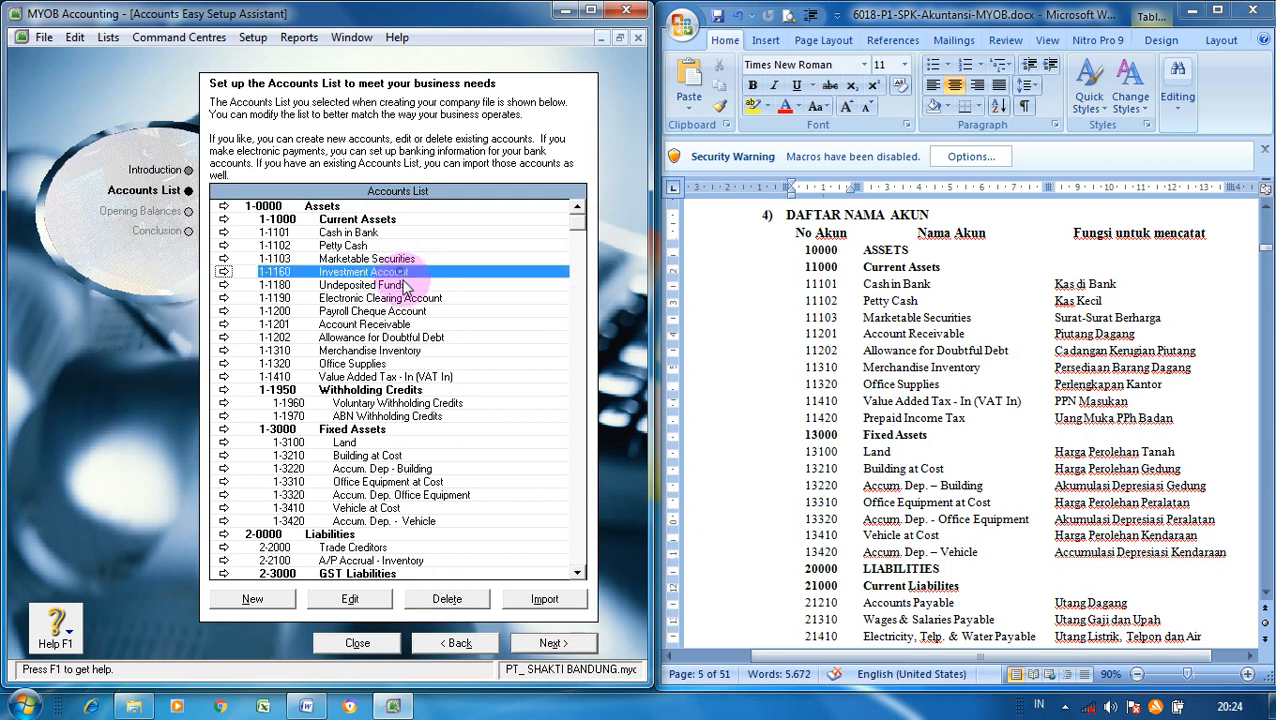
click(468, 602)
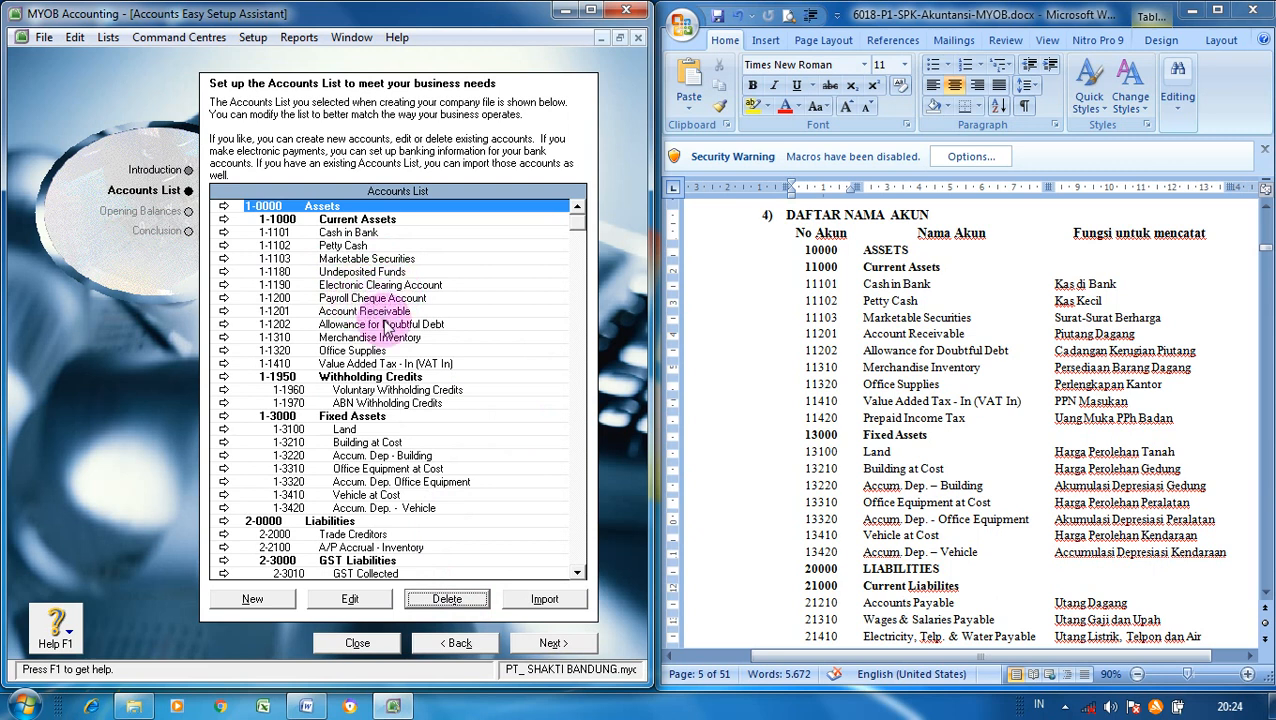
- Delete the 1-1950 Withholding Credits header and the 1-1960 Voluntary and 1-1970 ABN Withholding Credits accounts
click(390, 377)
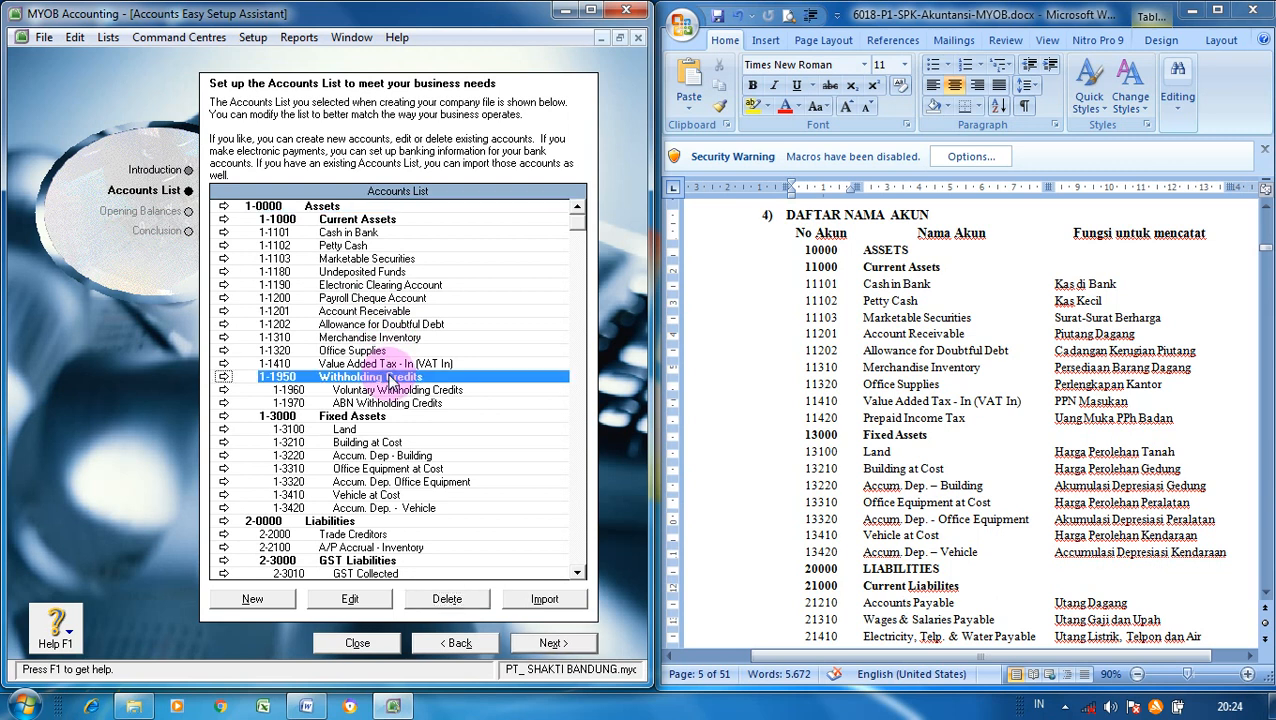
click(449, 600)
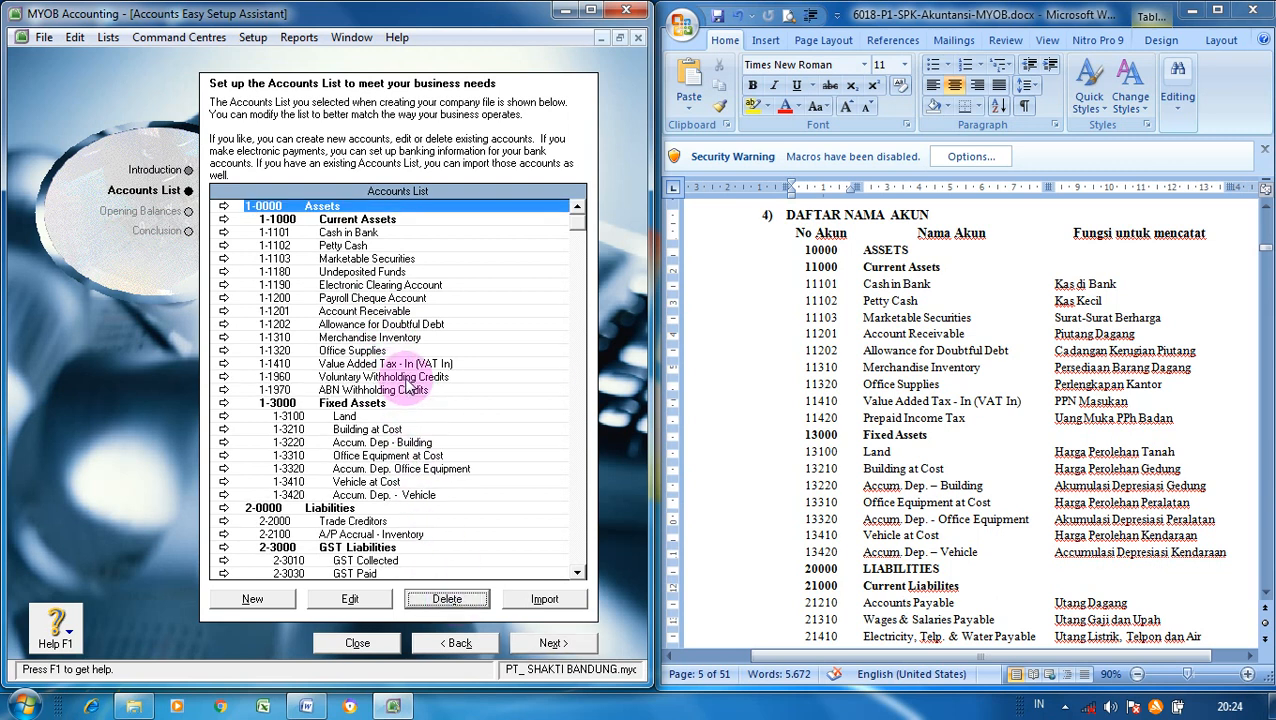
click(410, 379)
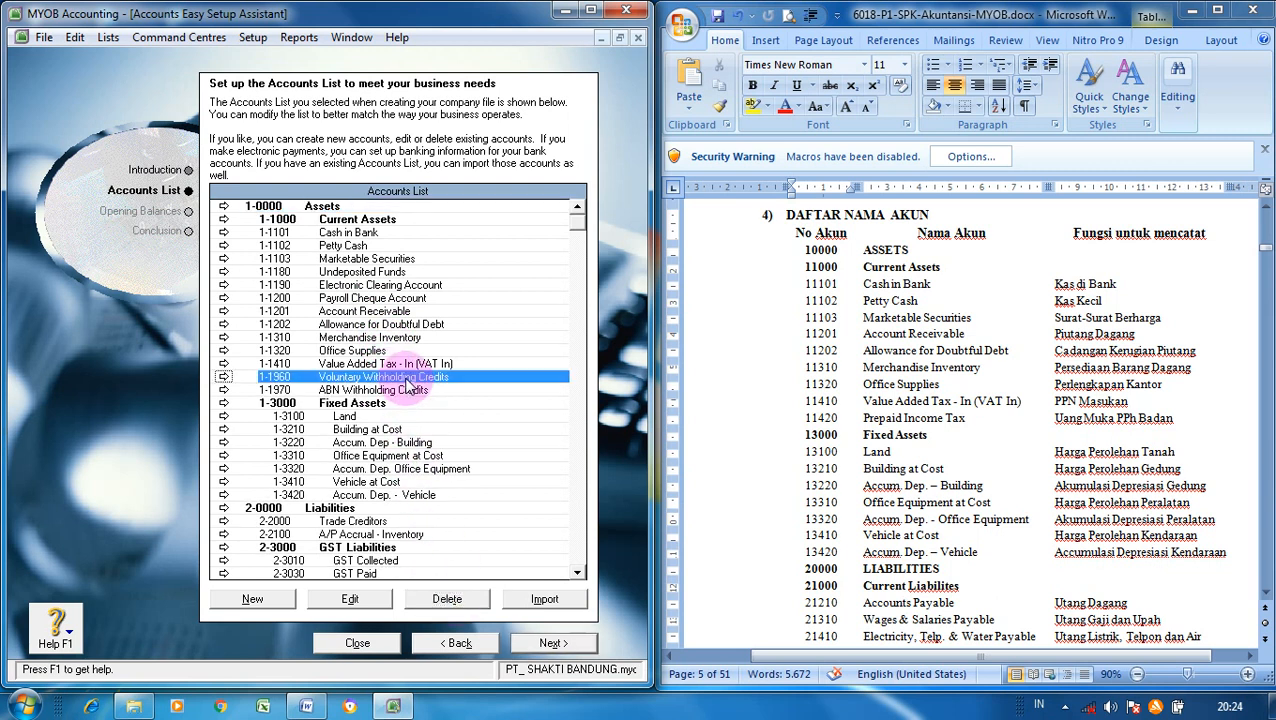
click(462, 597)
click(416, 378)
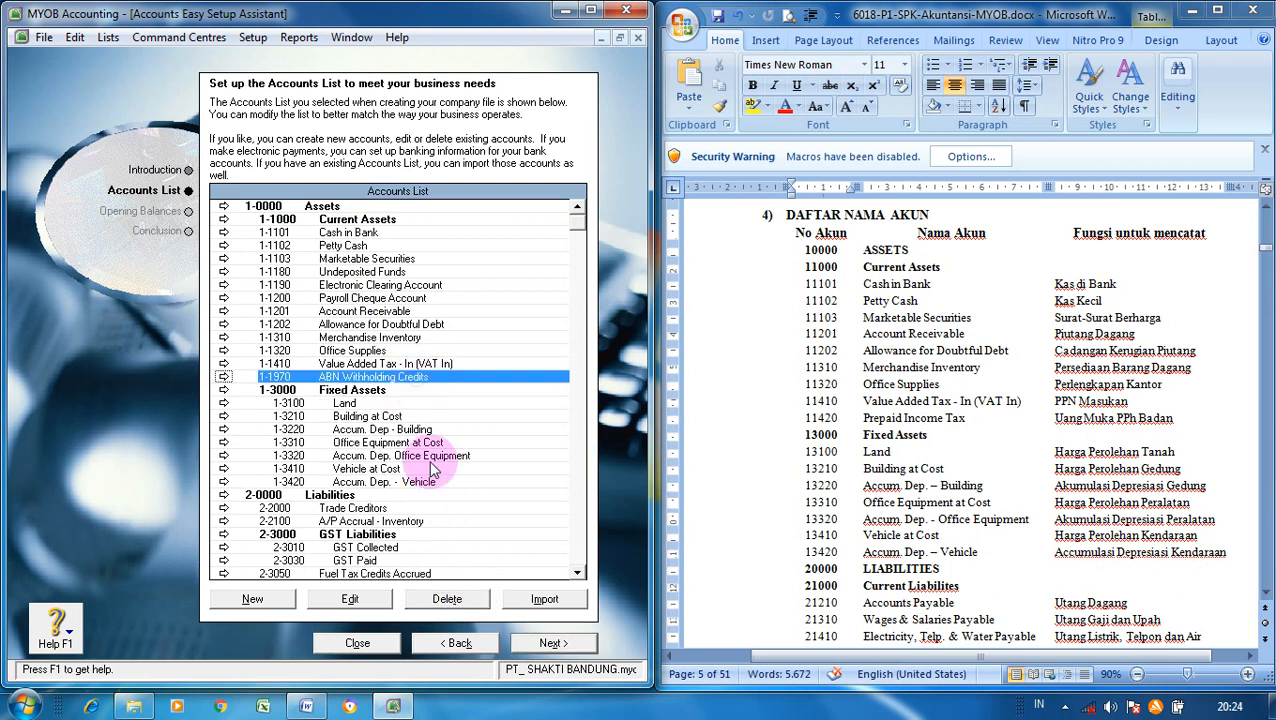
click(447, 599)
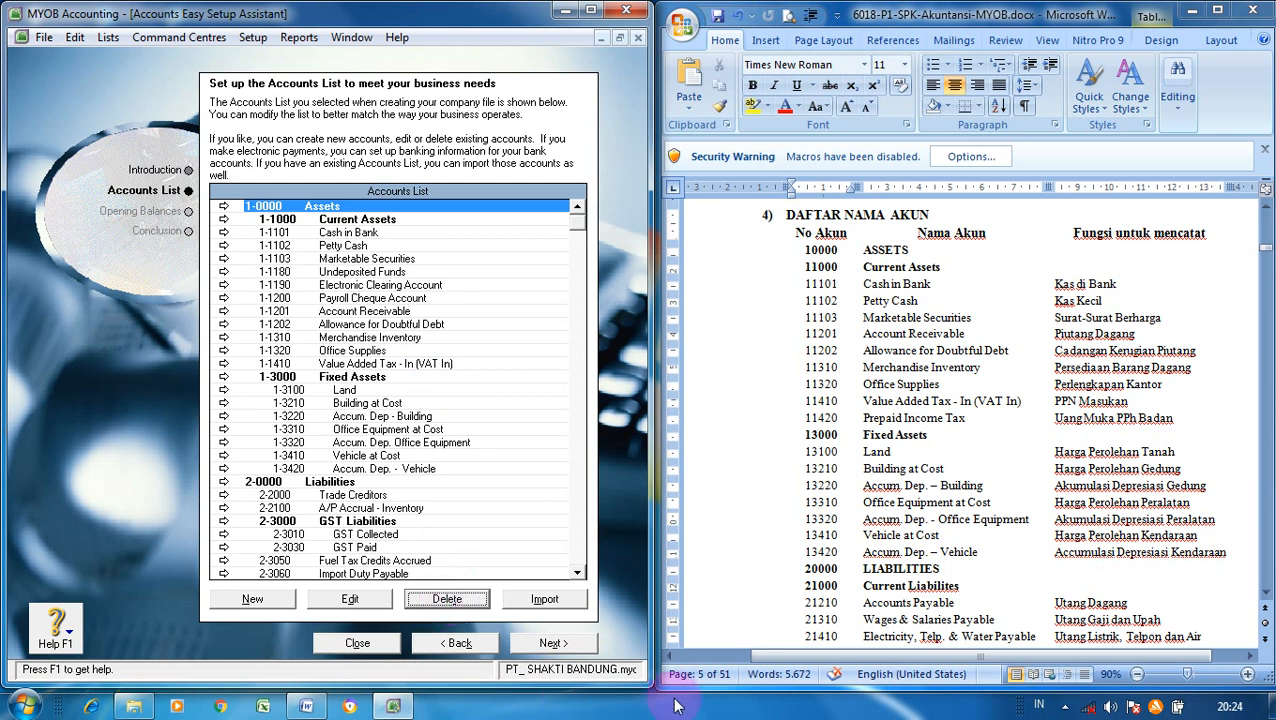
- Scroll the Word reference chart down to the Current Liabilities rows
click(1190, 496)
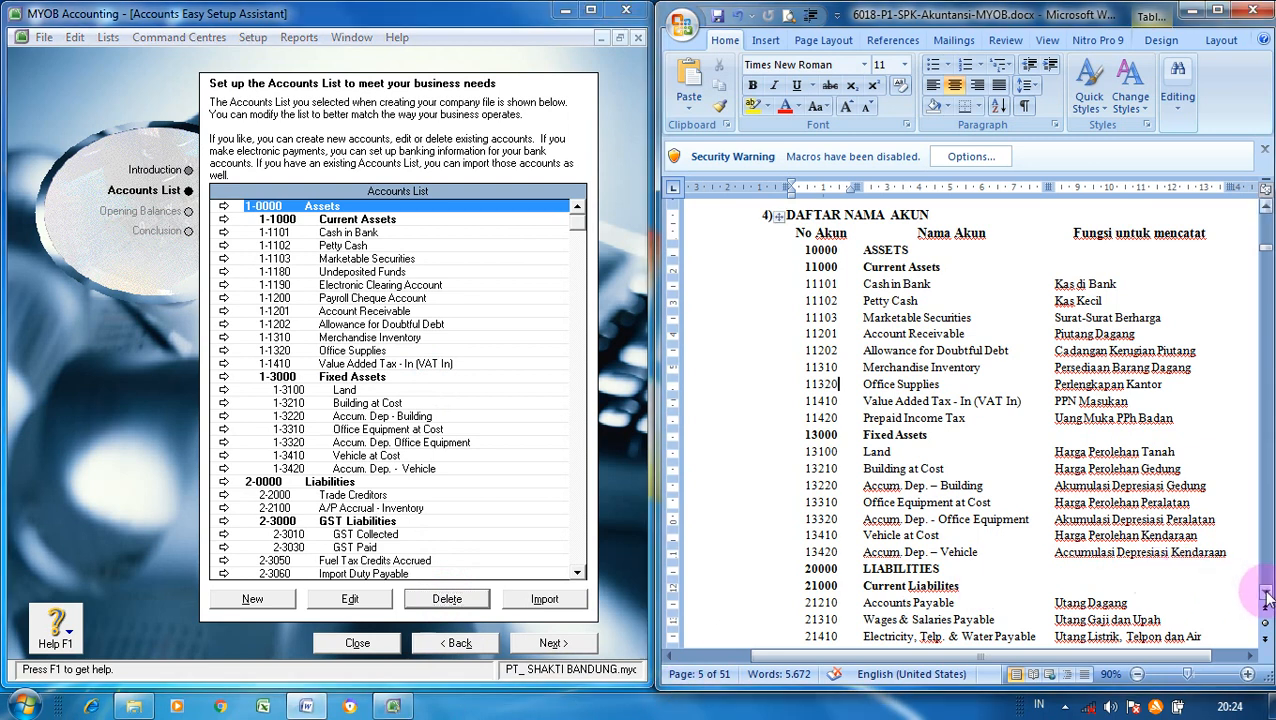
scroll(1266, 597, down, 4)
scroll(1266, 597, down, 3)
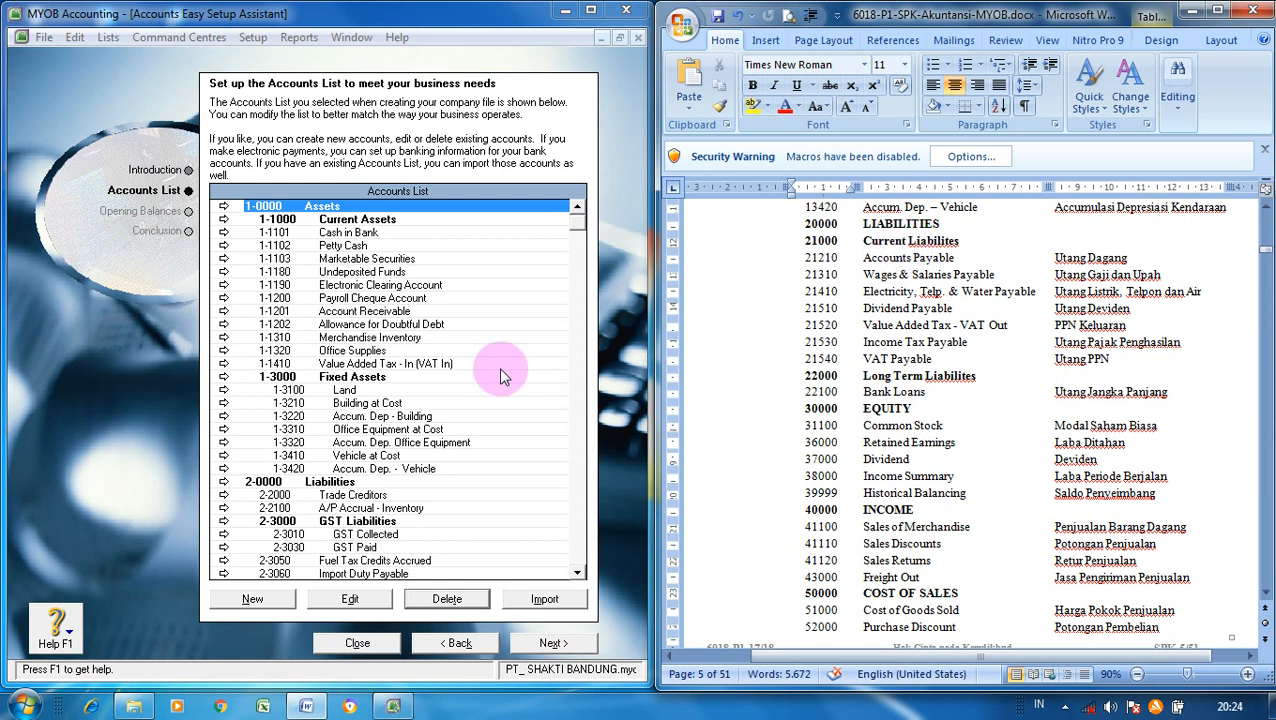
- Create Liability header account 2-1000 'Current Liabilities', set to subtotal in reports
click(252, 599)
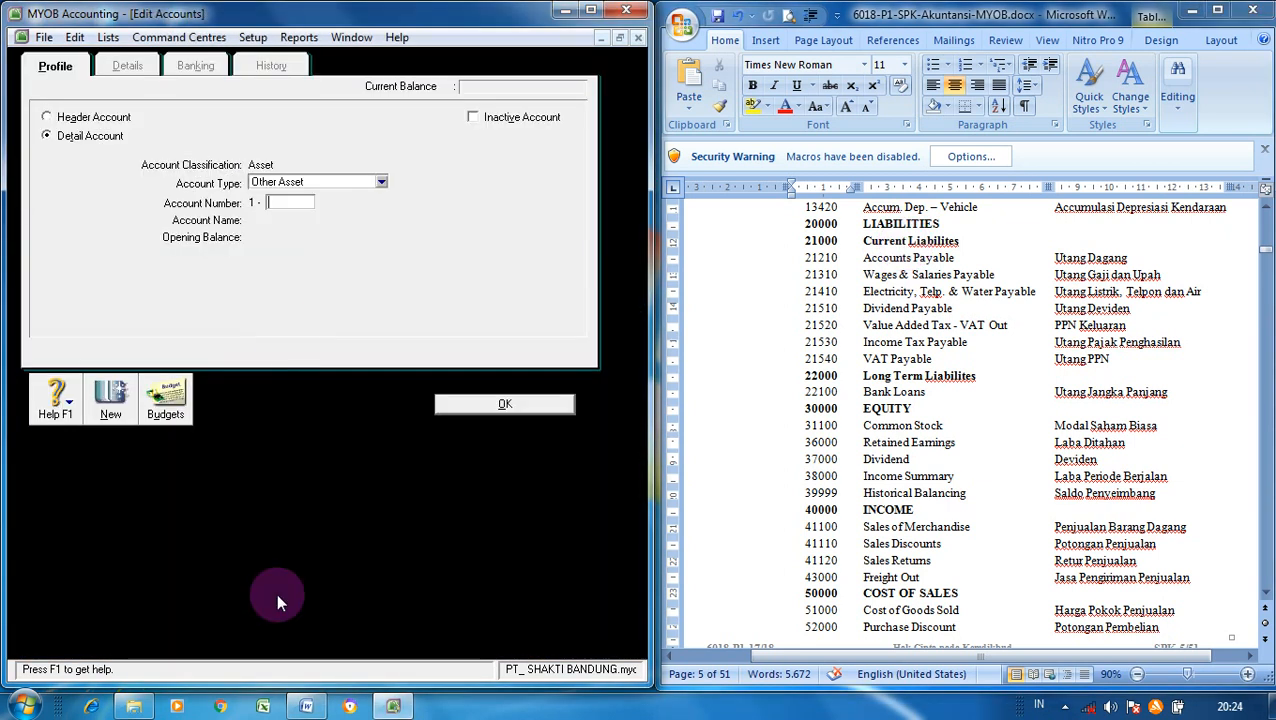
click(62, 118)
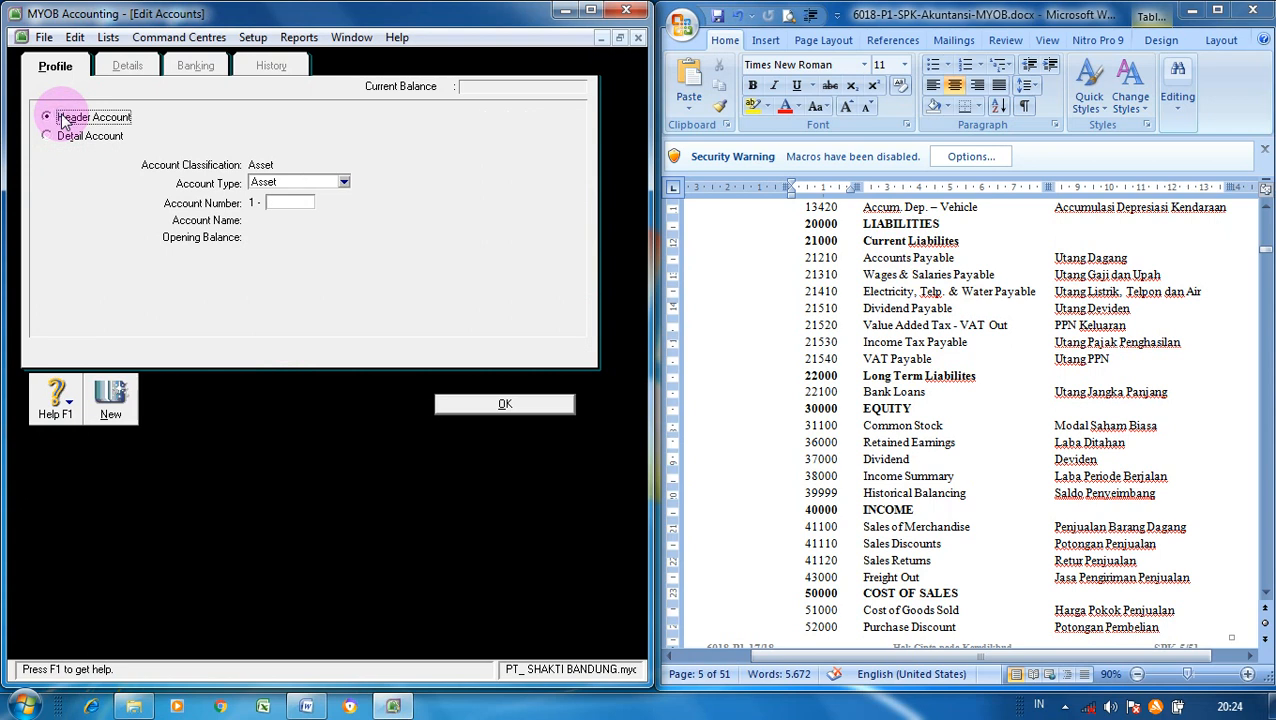
click(343, 182)
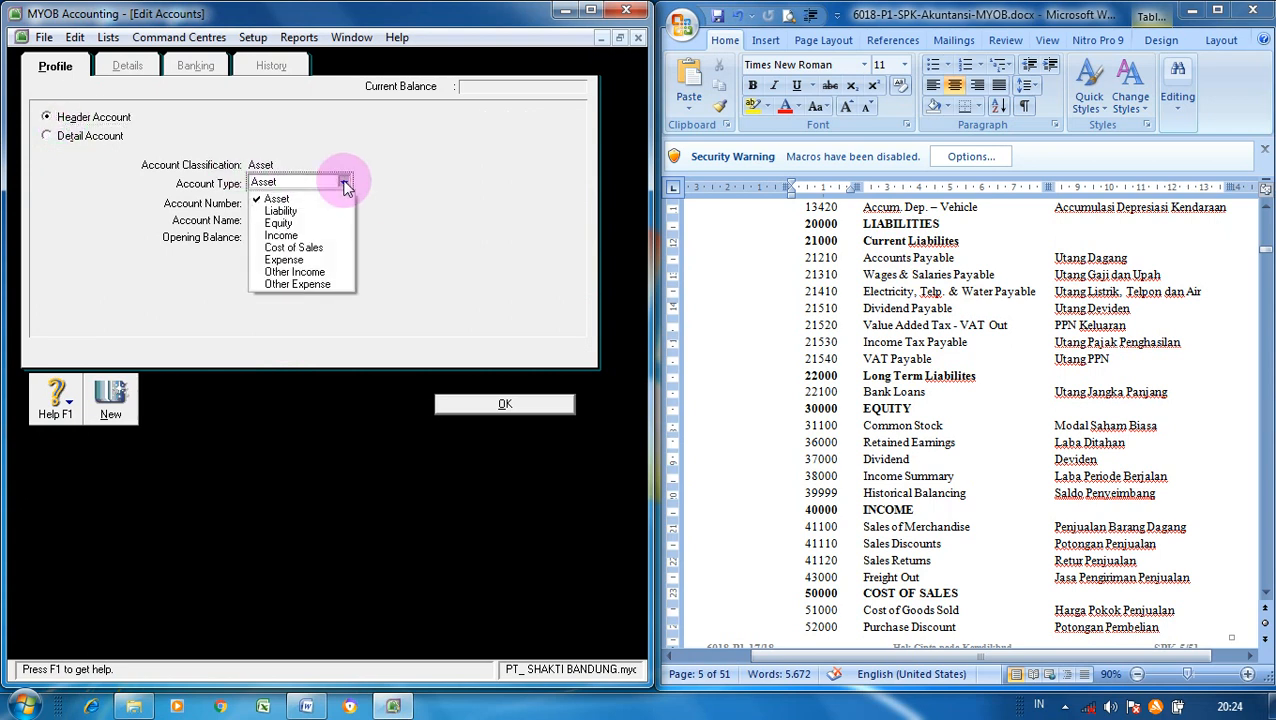
click(312, 211)
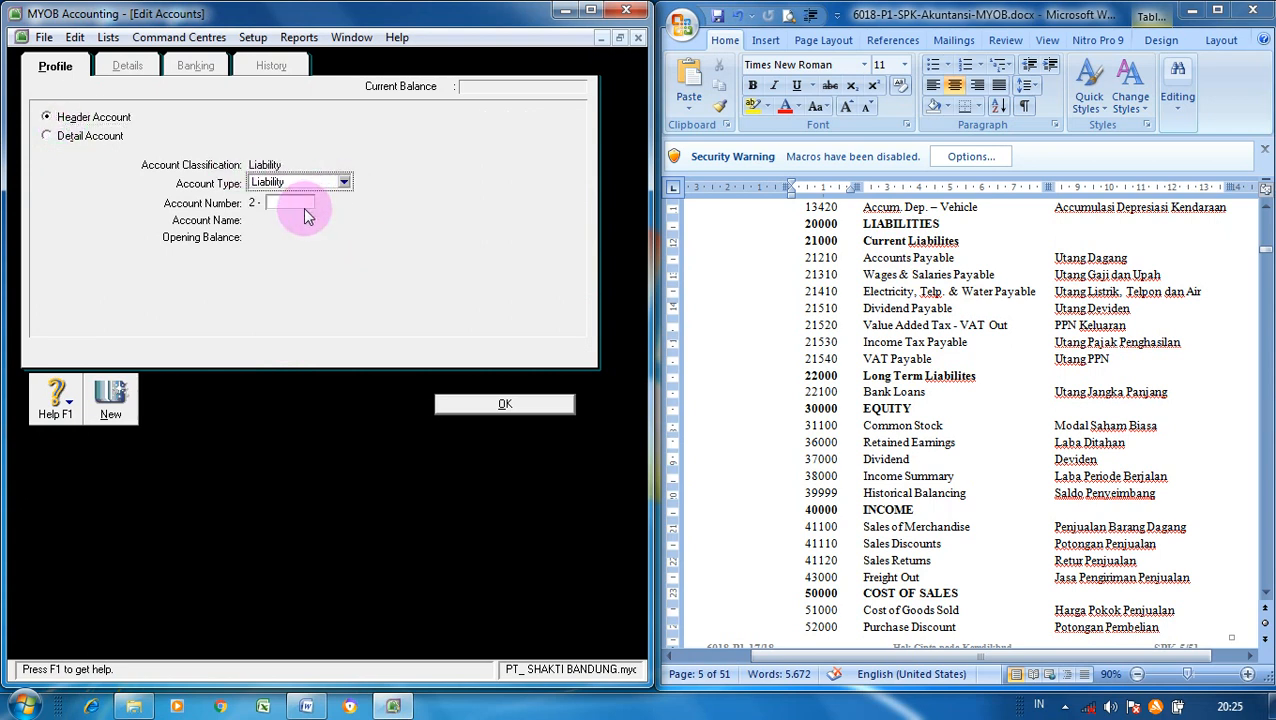
click(301, 203)
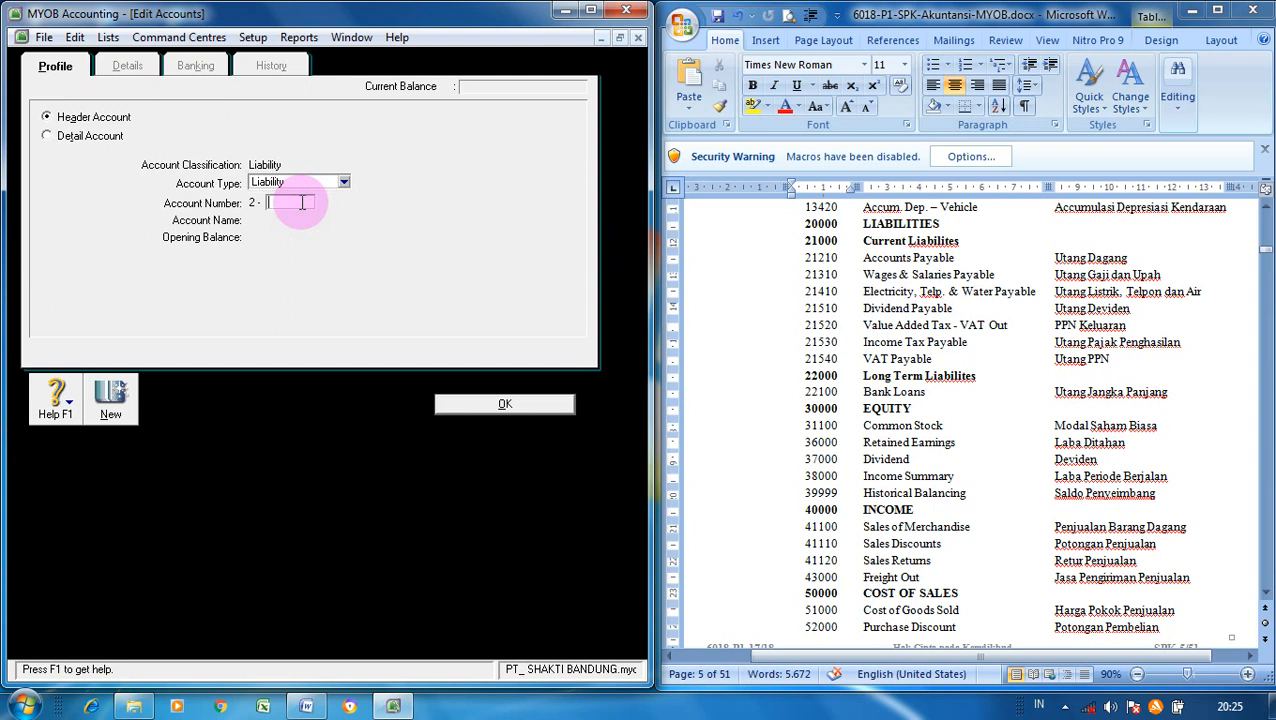
text(1000)
key(Tab)
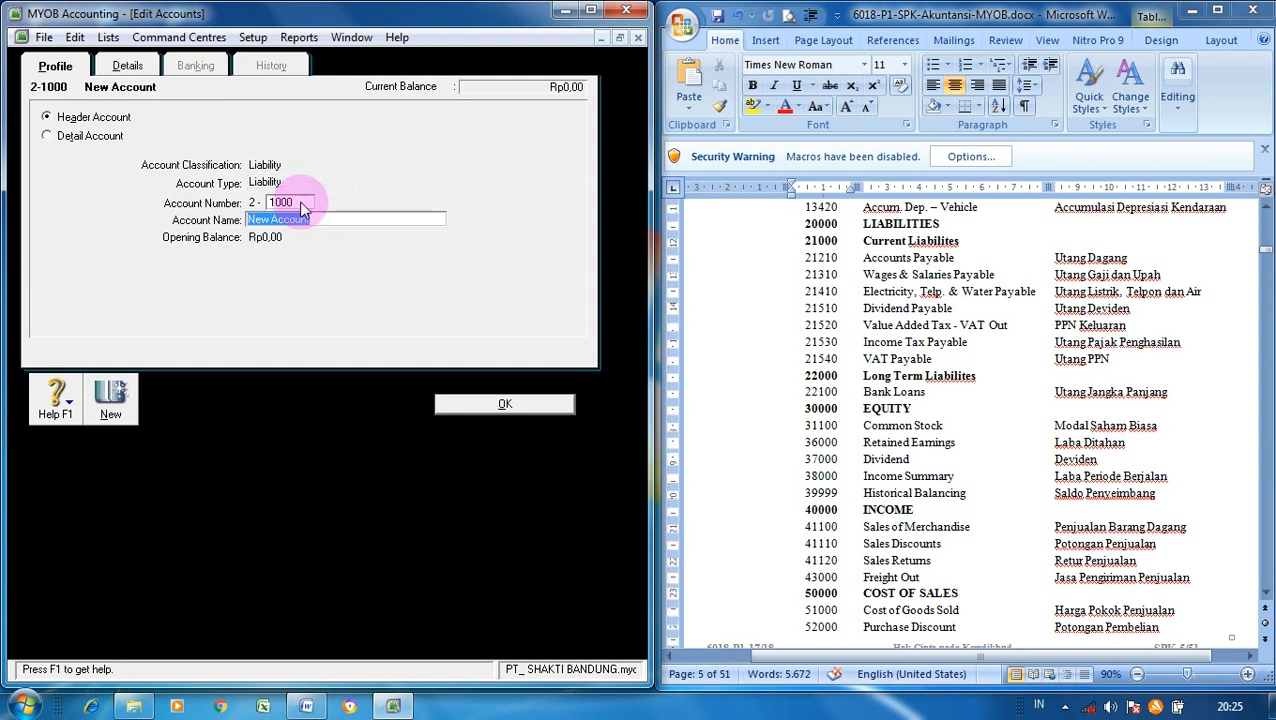
text(Current)
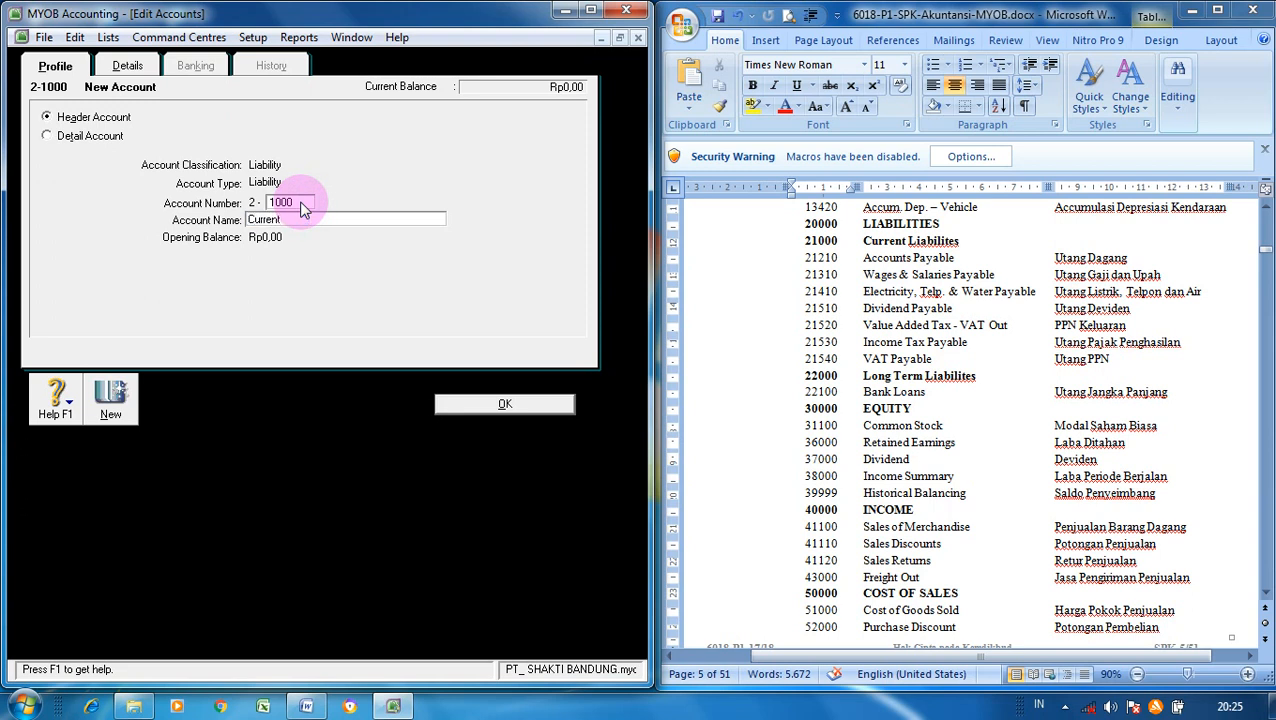
text( Liabilities)
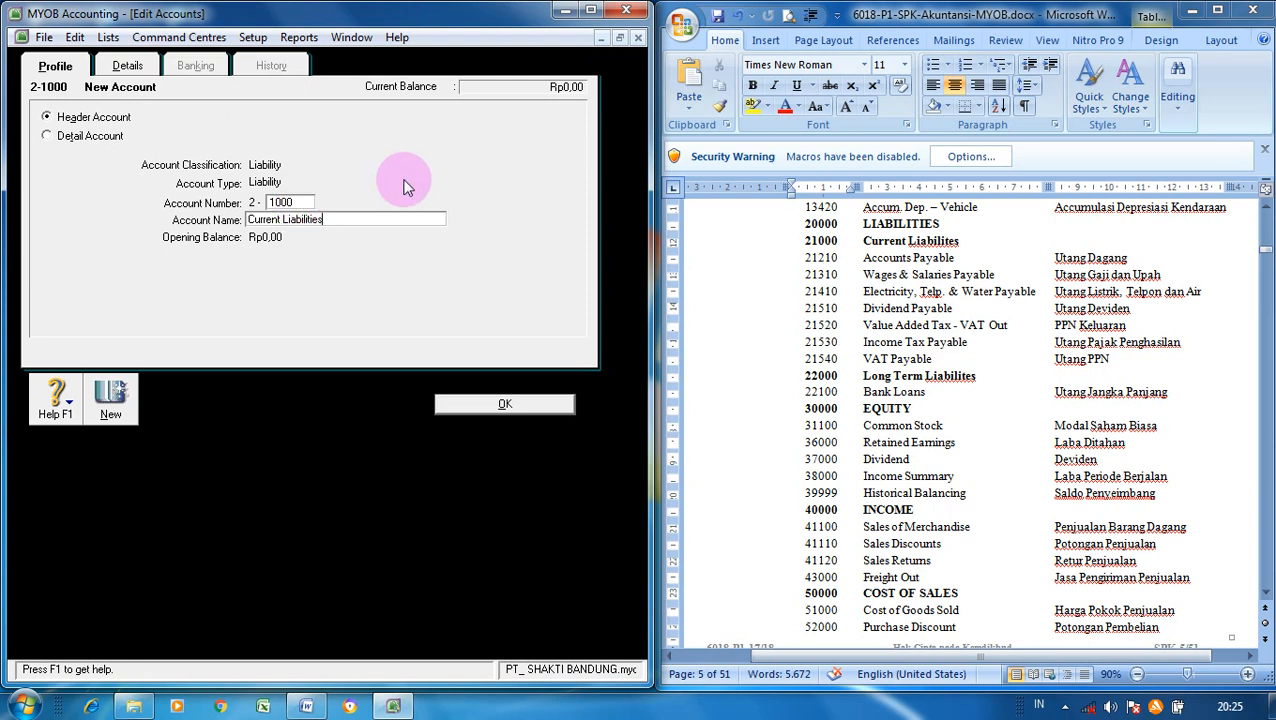
click(128, 65)
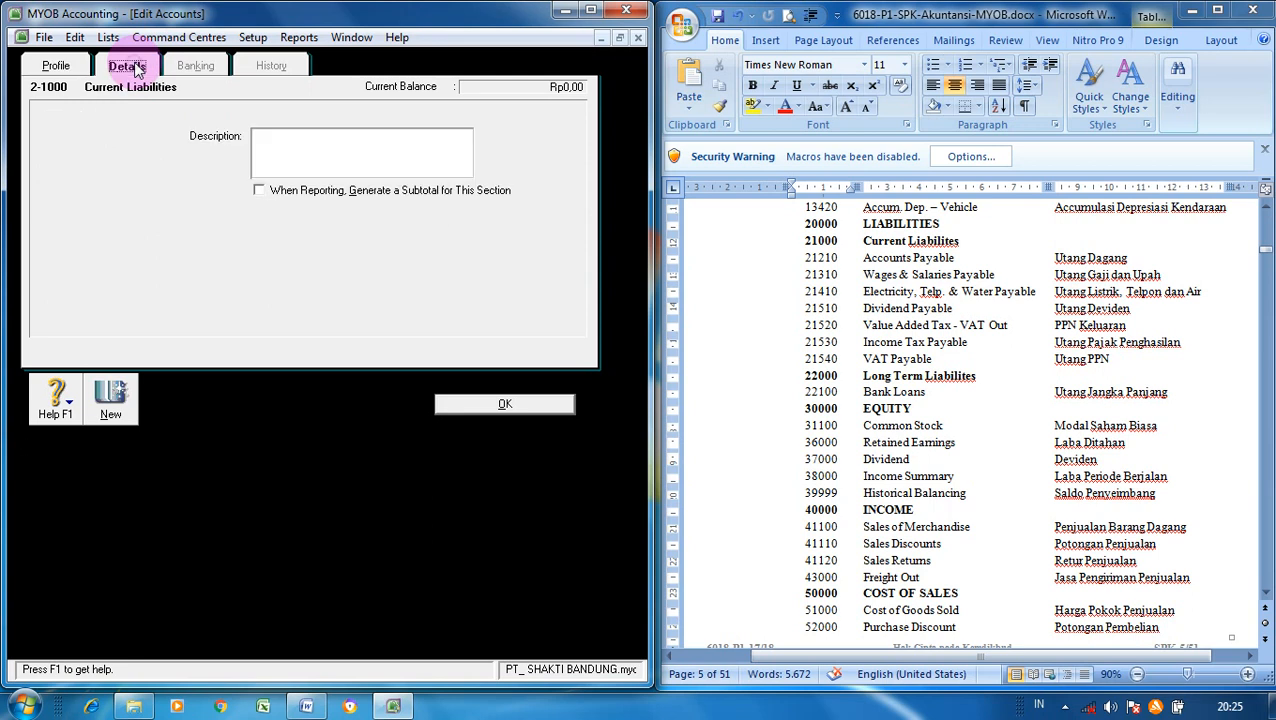
click(260, 191)
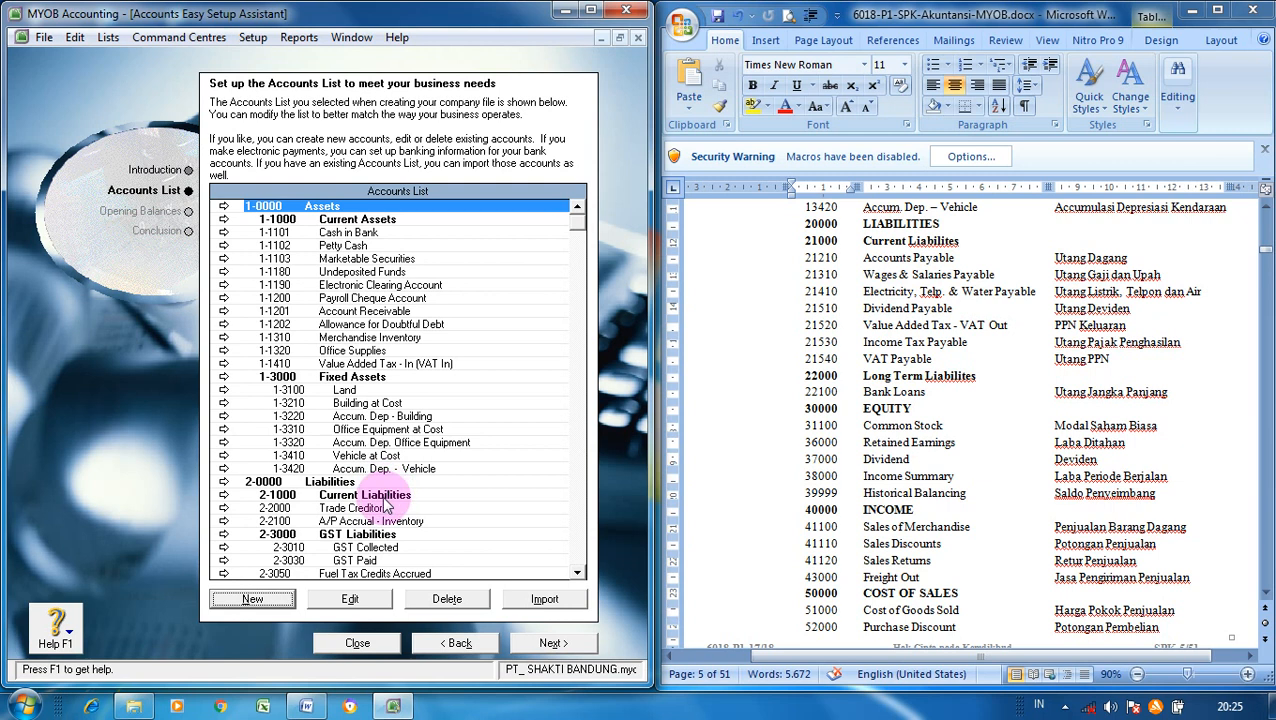
- Scroll down to the liabilities and select 2-2000 Trade Creditors
click(578, 573)
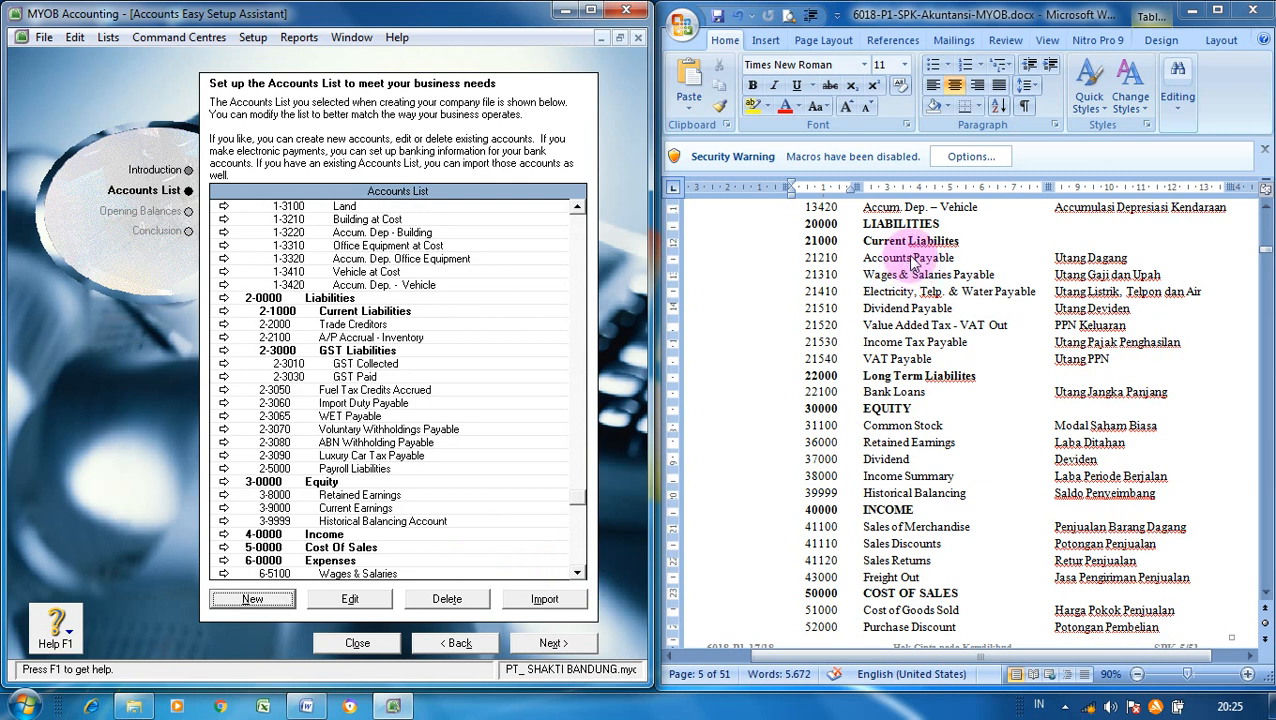
click(356, 327)
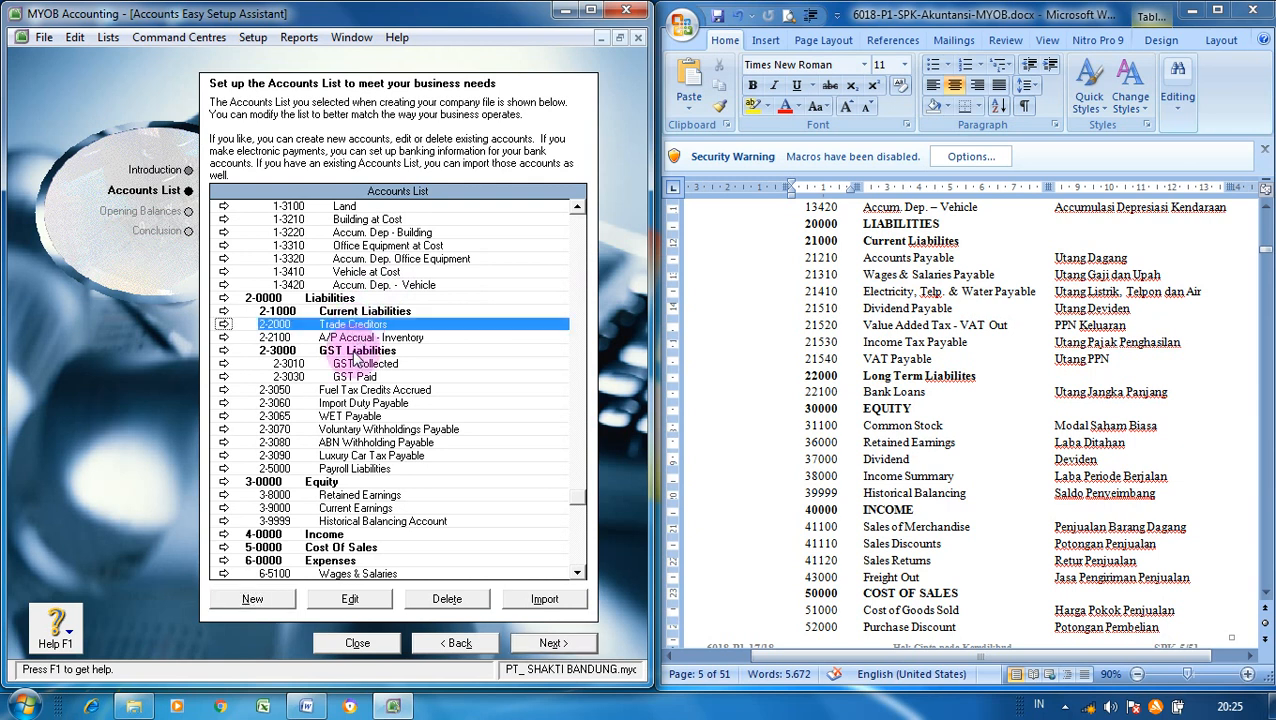
- Renumber Trade Creditors to 2-1210 and rename it 'Accounts Payable'
click(343, 603)
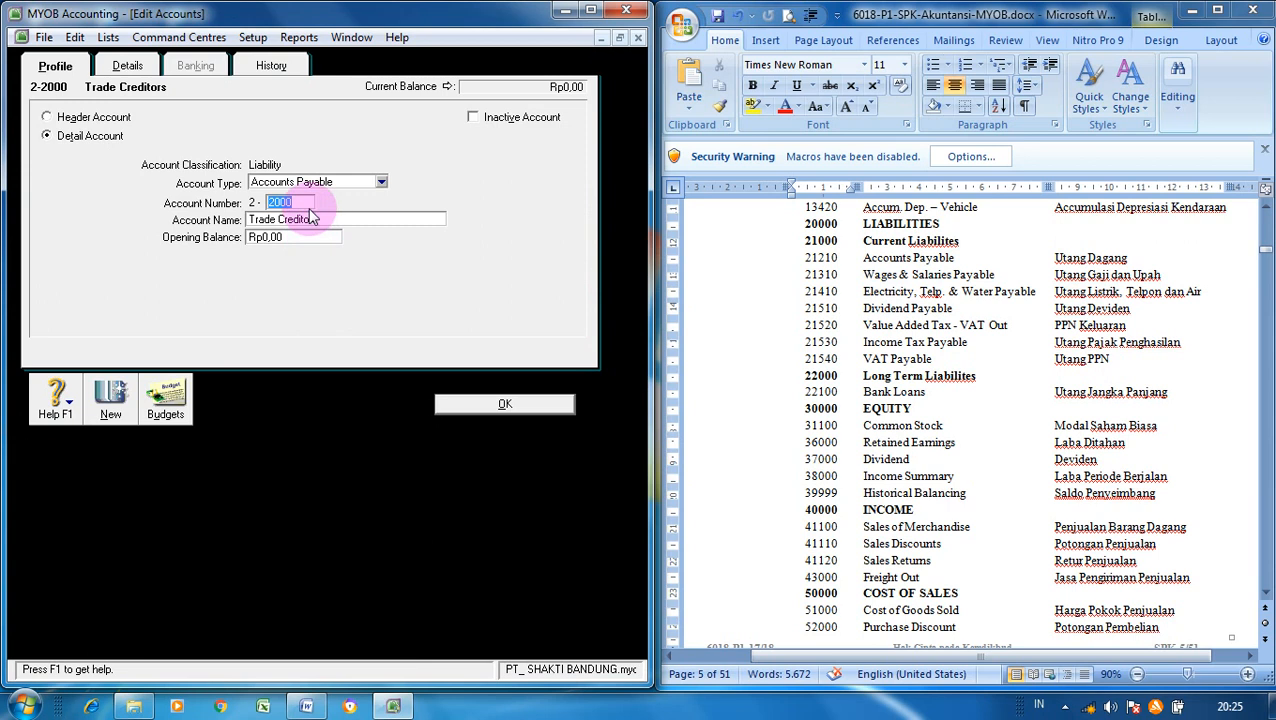
text(1210)
key(Tab)
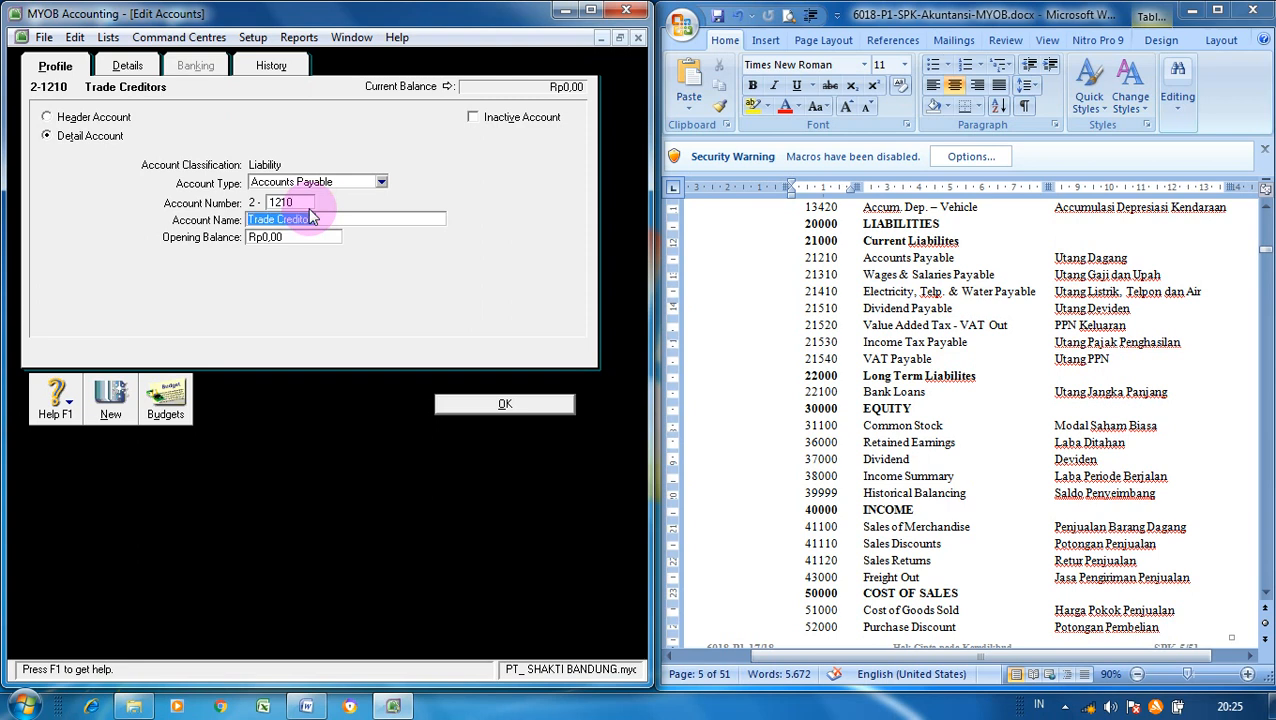
text(Accounts Payable)
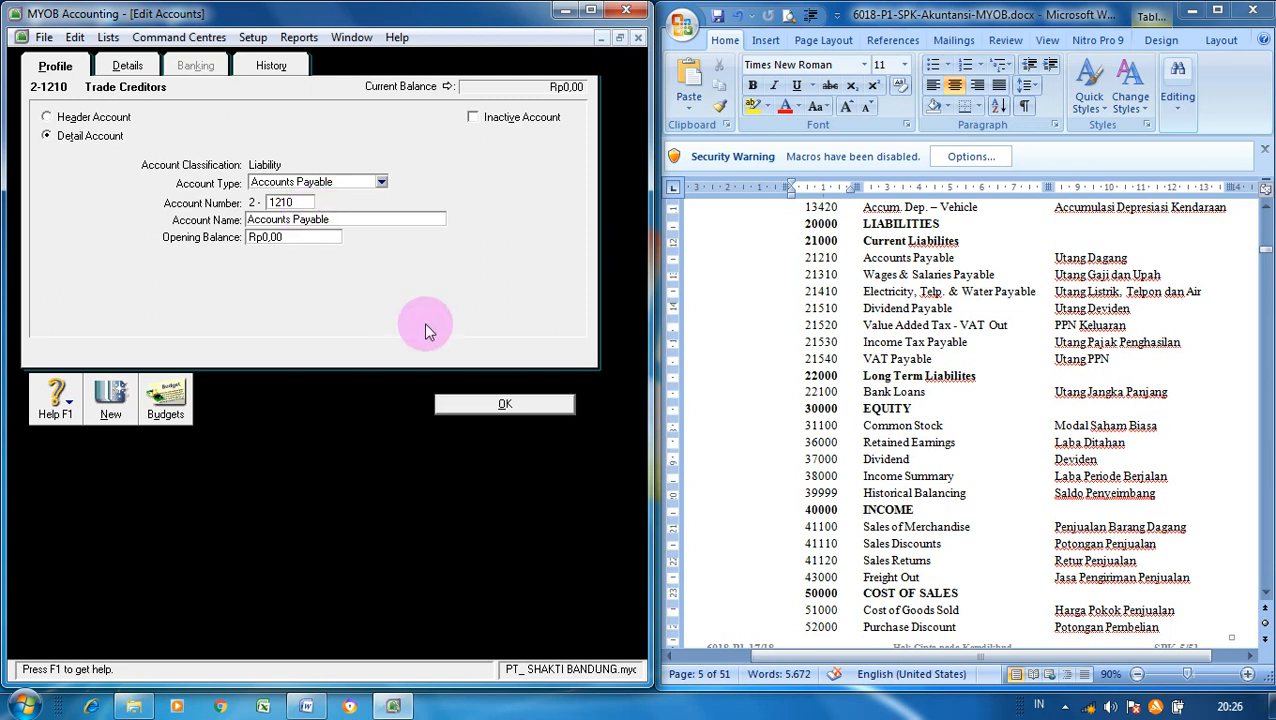
click(490, 405)
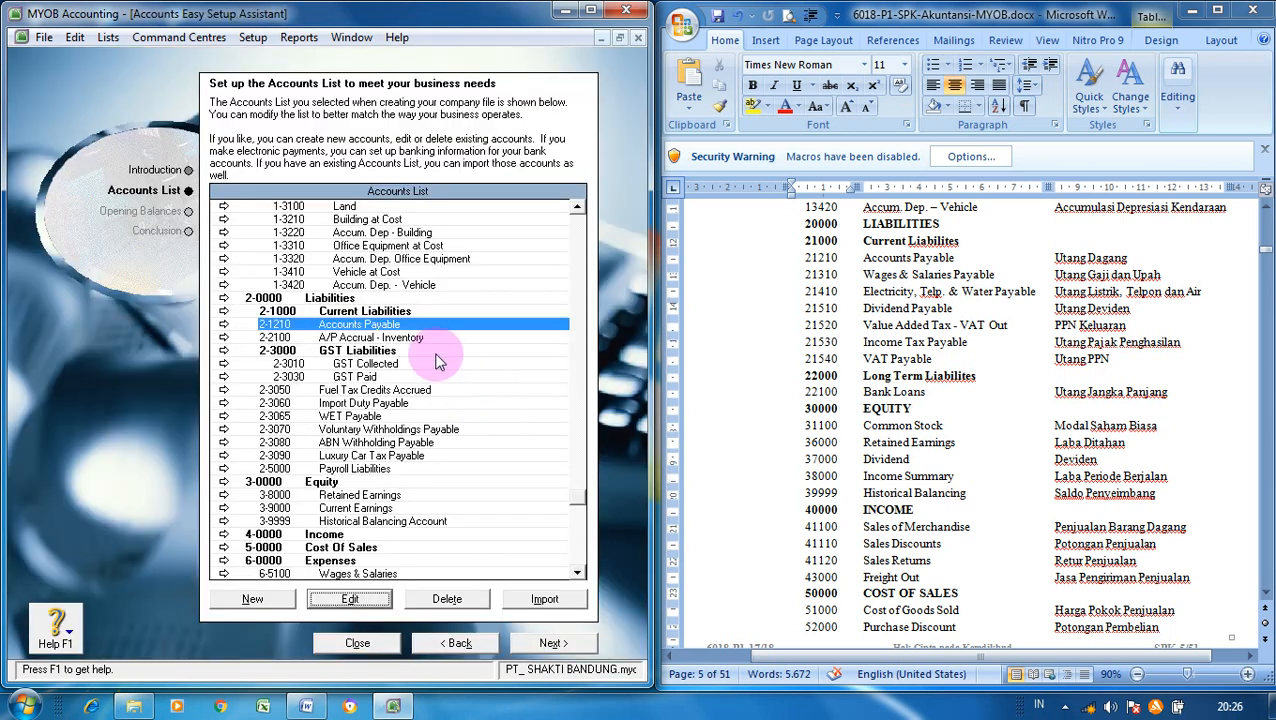
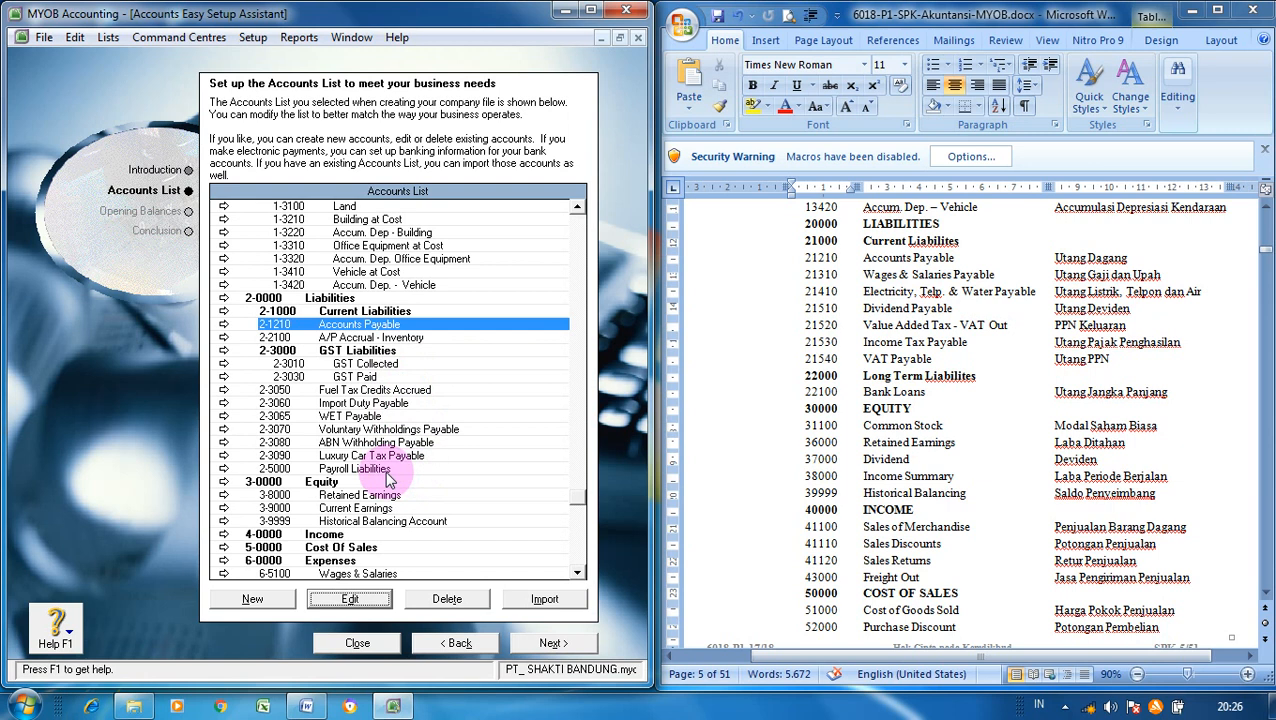
- Convert 2-5000 Payroll Liabilities into Other Current Liability 2-1310 'Wages & Salaries Payable'
click(385, 470)
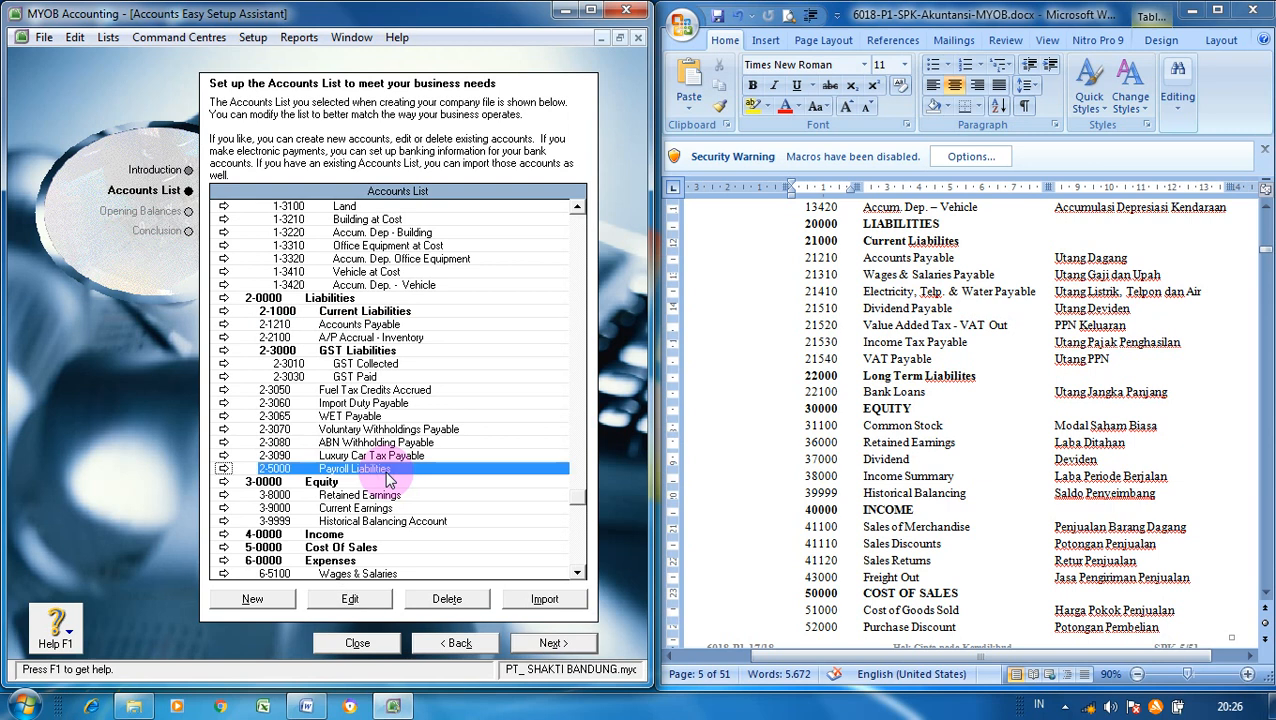
click(360, 606)
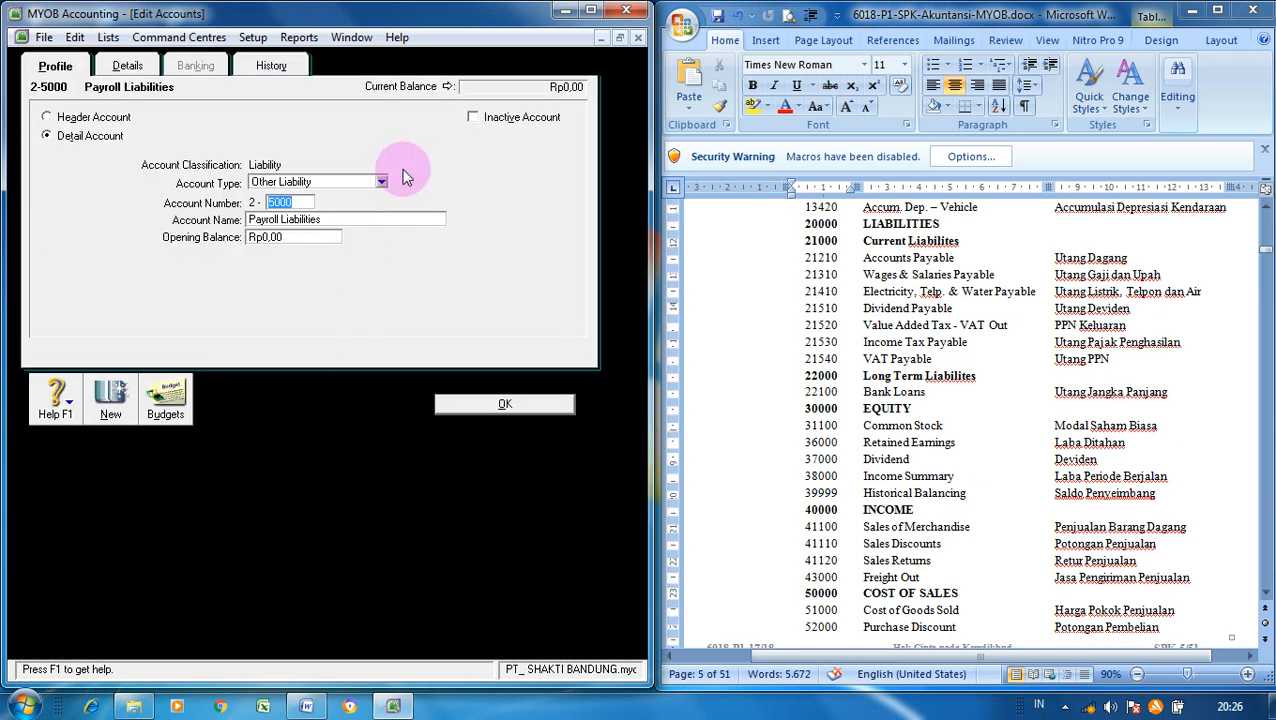
click(380, 182)
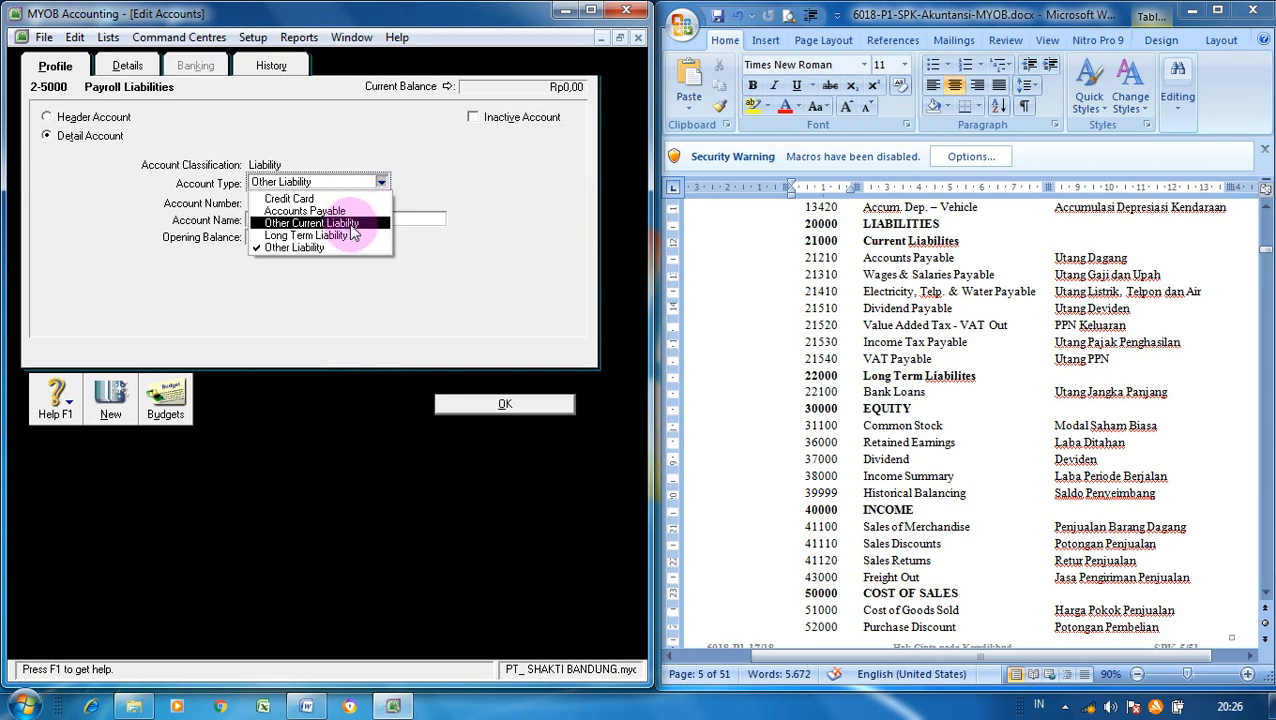
click(352, 223)
click(300, 202)
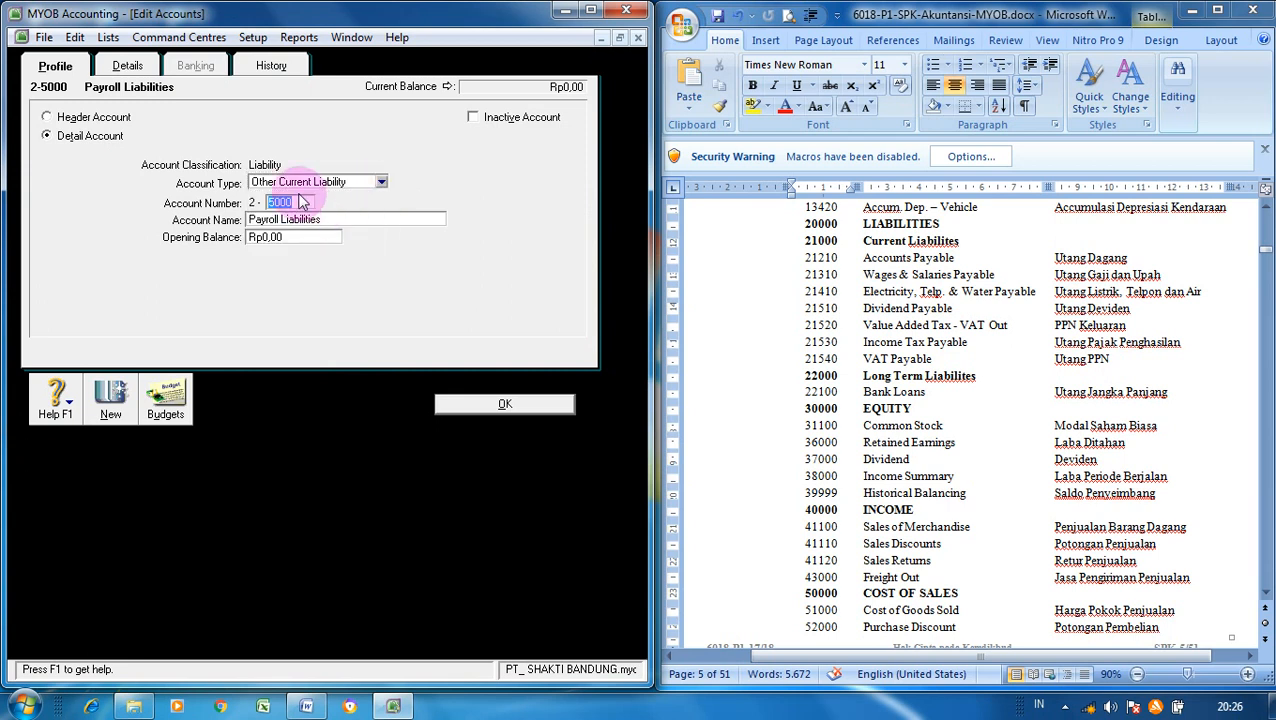
text(1310)
key(Tab)
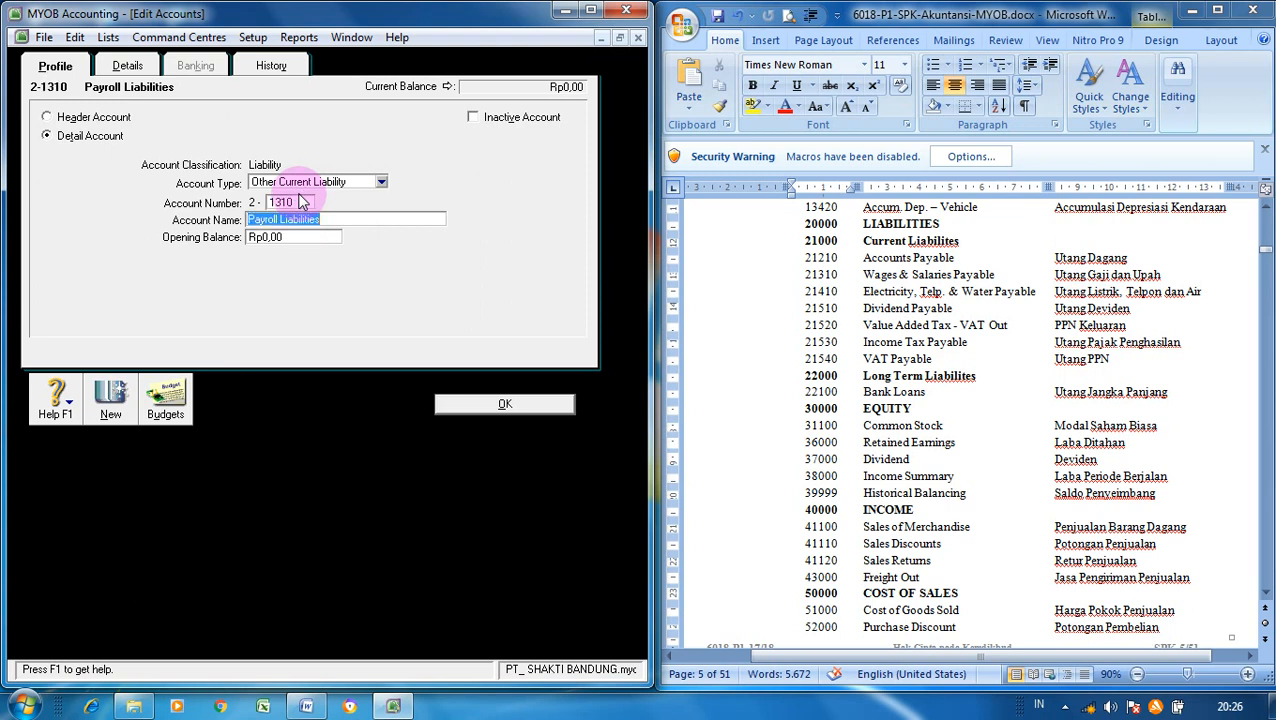
text(Wages)
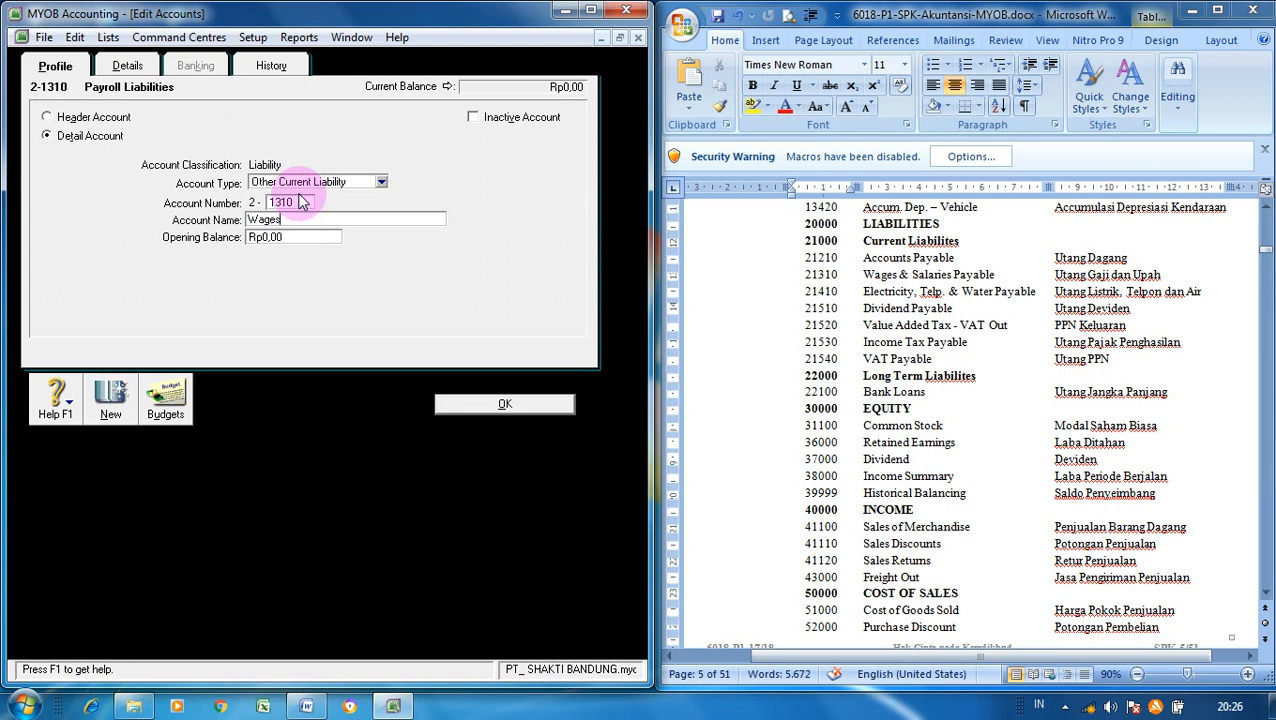
text( & Salaries Payabl)
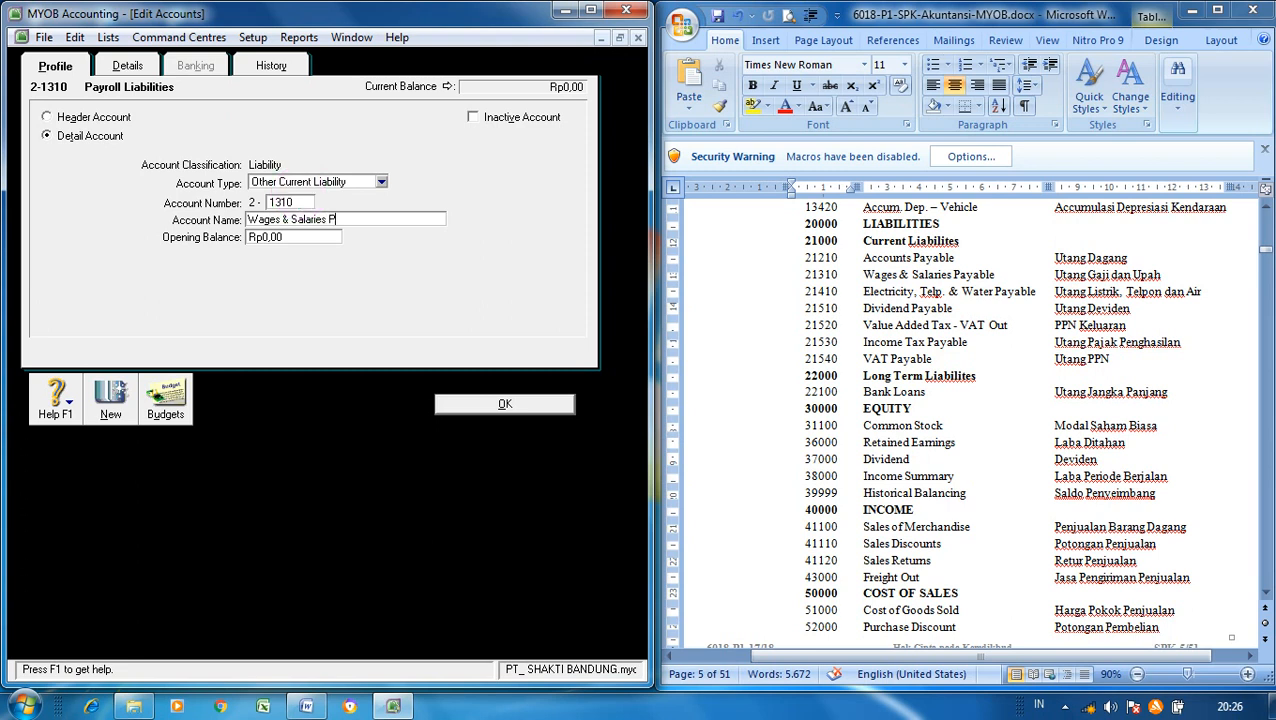
text(e)
click(504, 403)
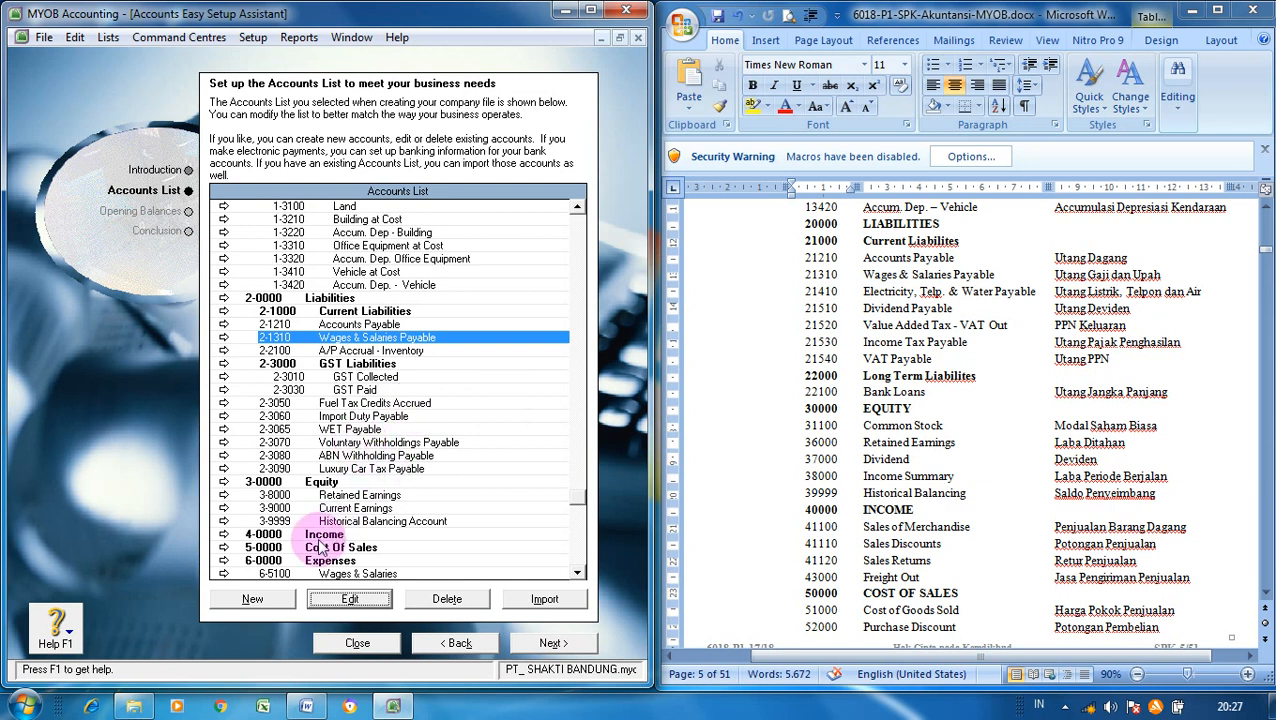
- Start a new Other Current Liability account 2-1410 with a draft Electricity/Telp/Water Payable name
click(270, 596)
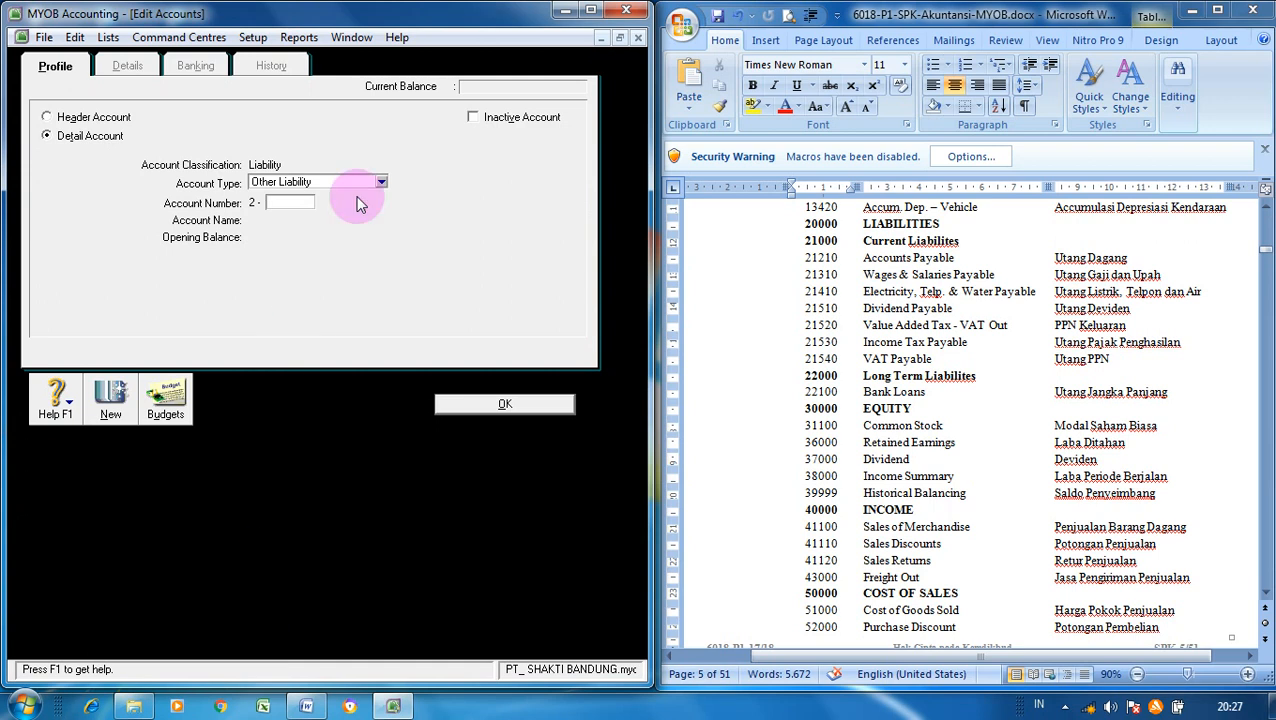
click(382, 182)
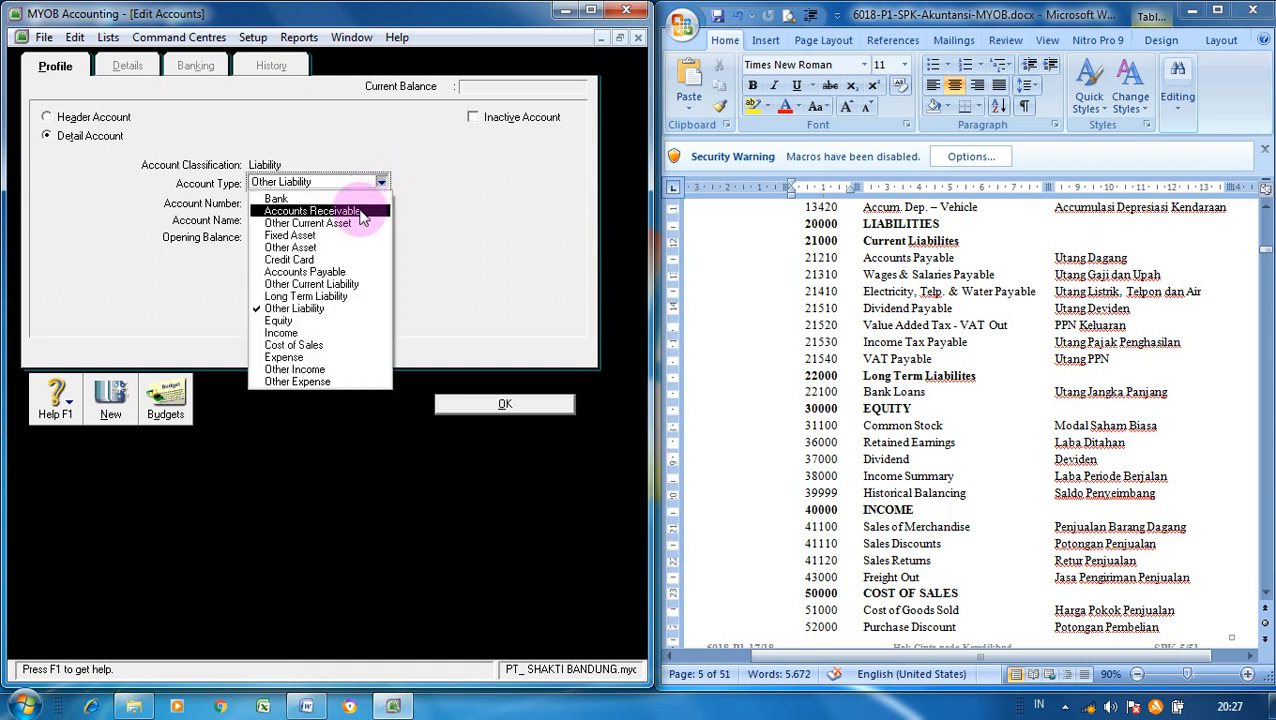
click(341, 286)
click(308, 203)
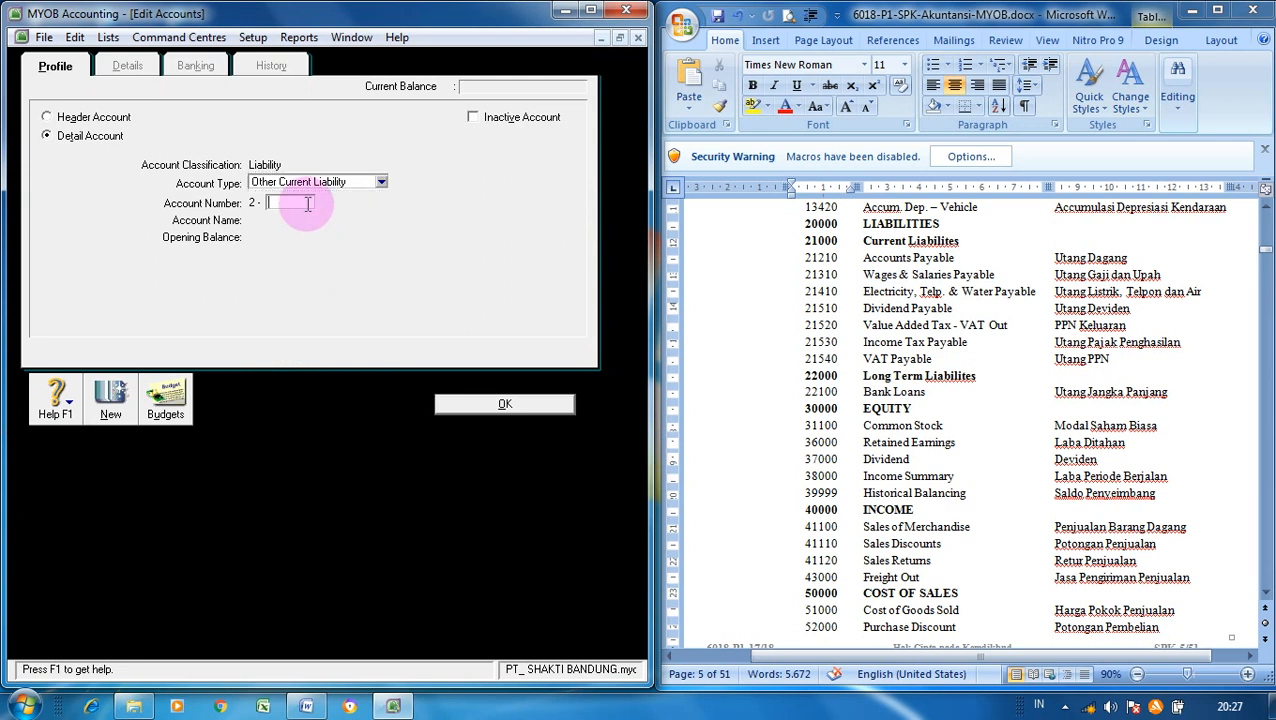
text(1410)
key(Tab)
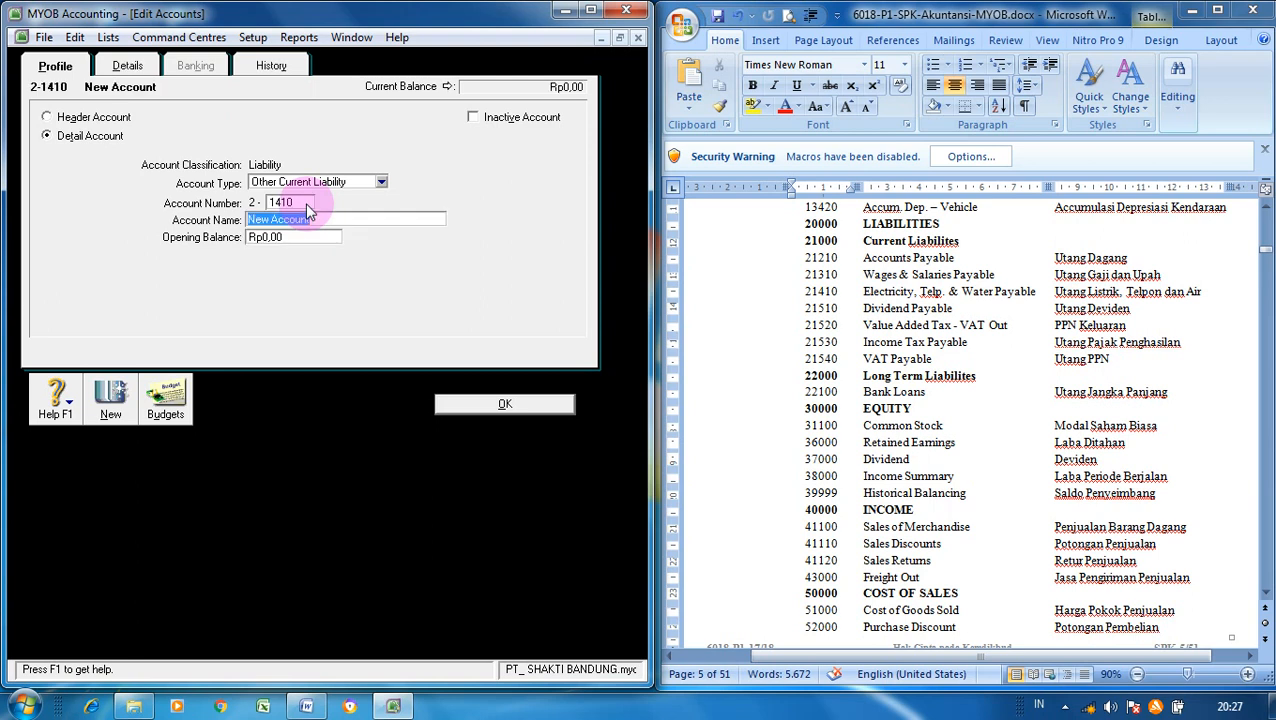
text(Electricity&Telp.&Water Payabl)
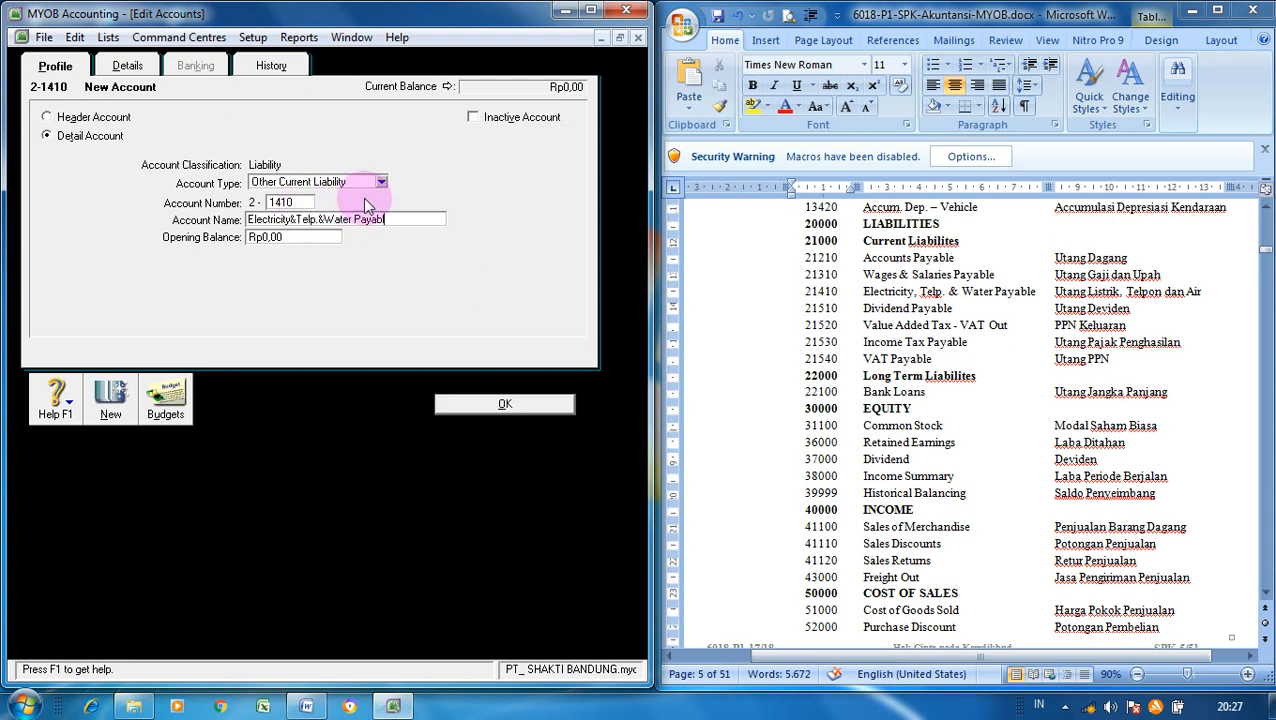
- Correct the name to 'Electricity,Telp&Water Payable' and save the account
click(316, 220)
text(.)
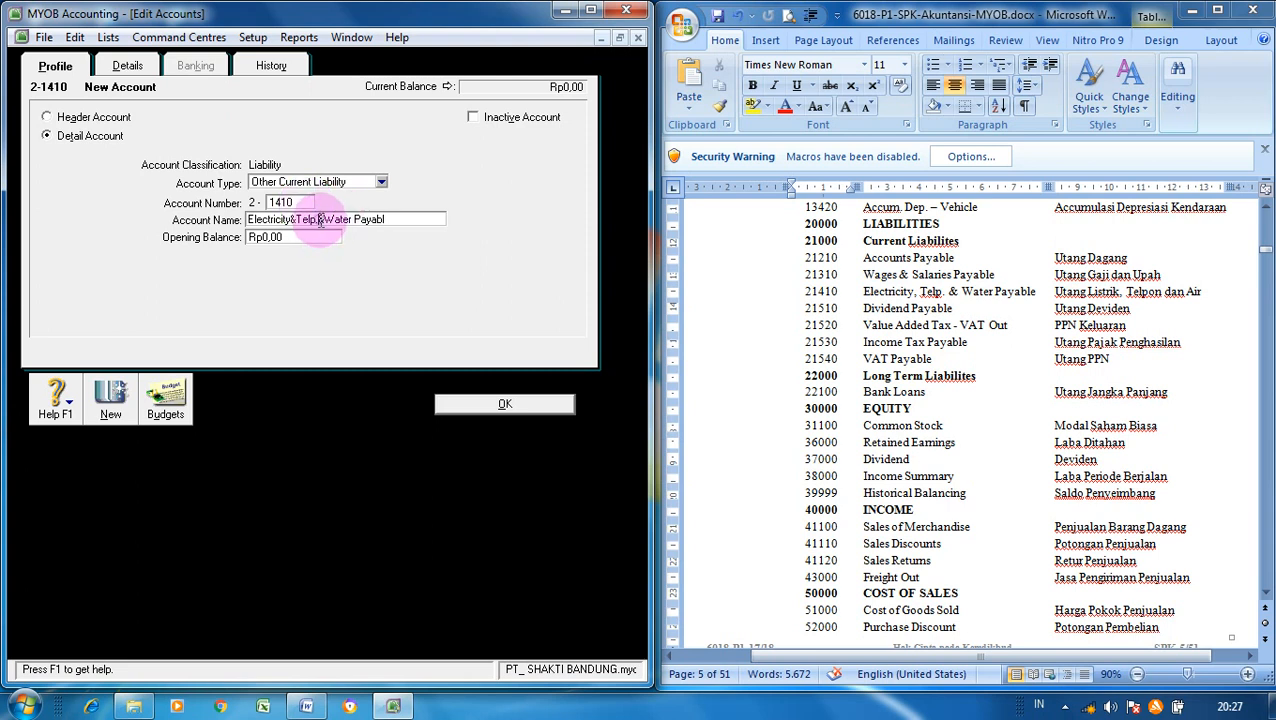
key(BackSpace)
key(End)
text(e)
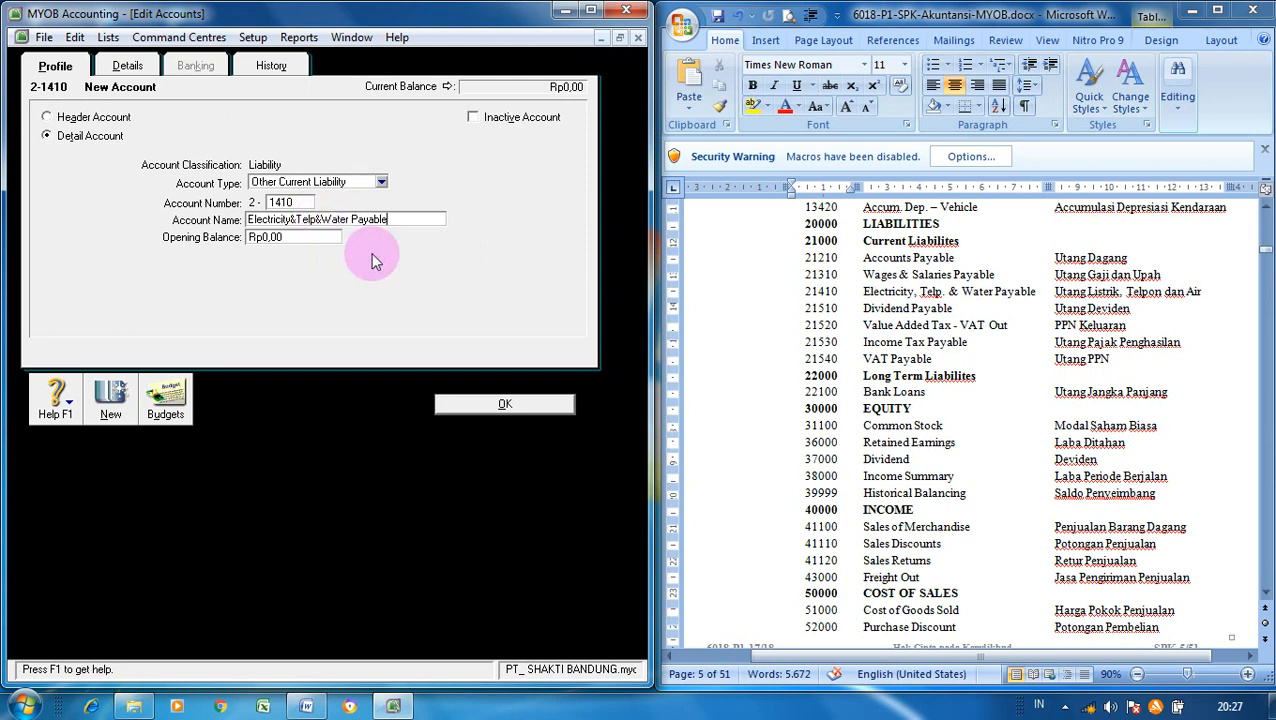
click(294, 220)
key(BackSpace)
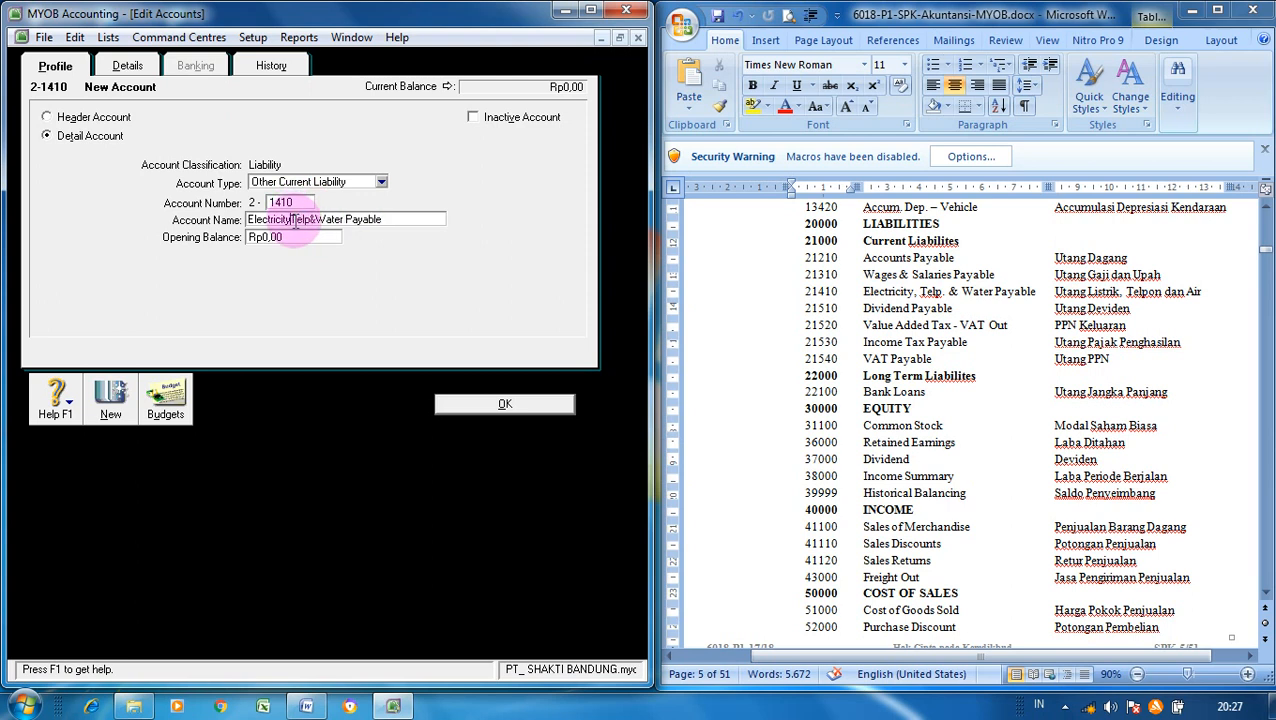
text(,)
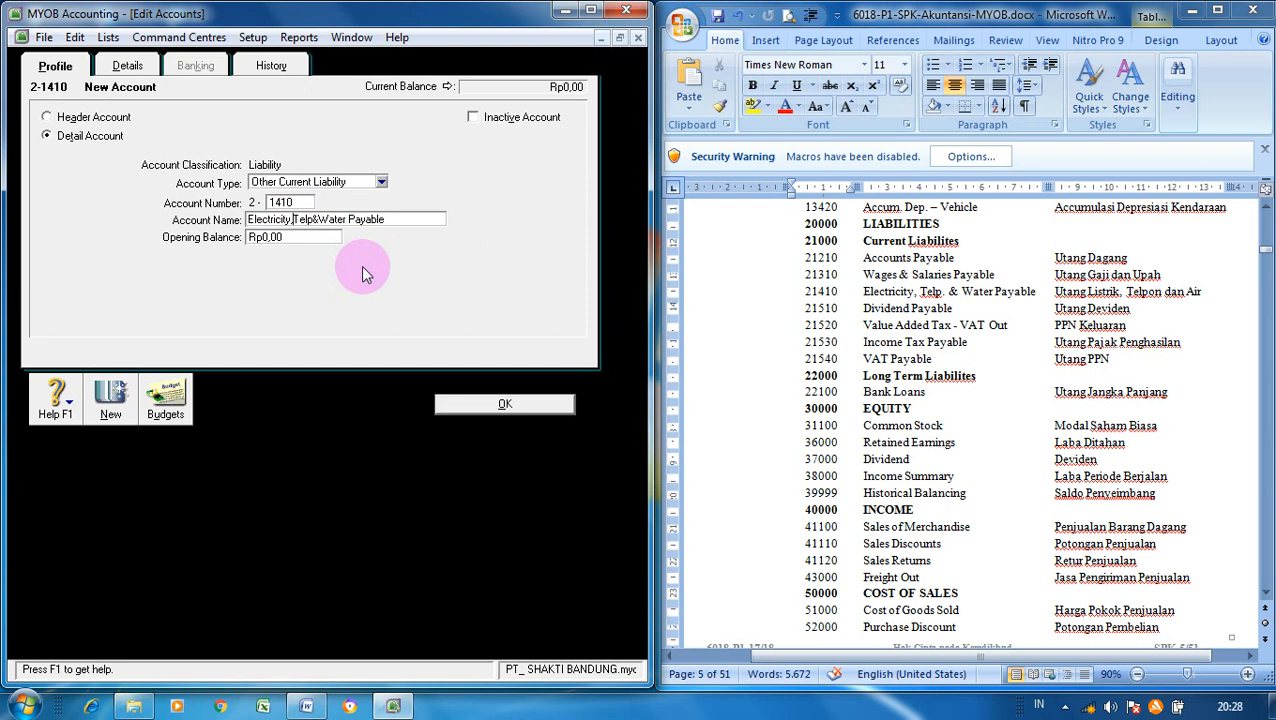
click(463, 405)
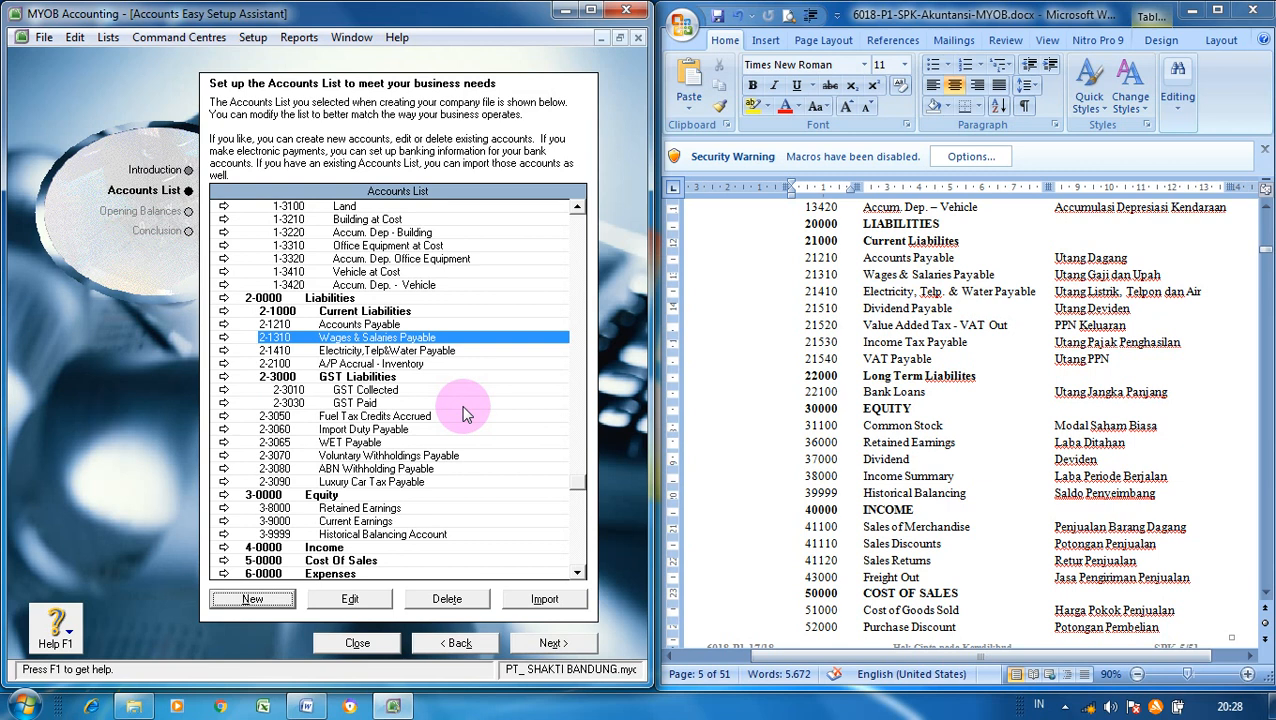
- Add Other Current Liability account 2-1510 named 'Dividend Payable'
click(285, 598)
click(381, 182)
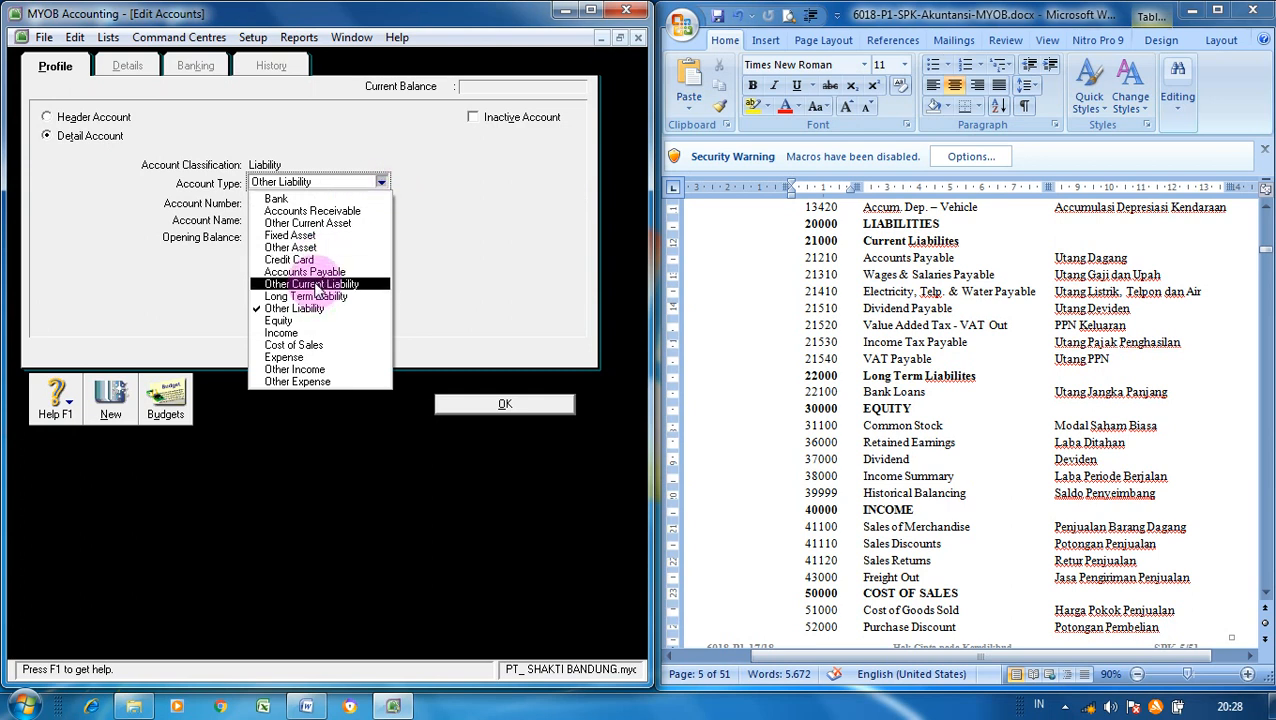
click(315, 284)
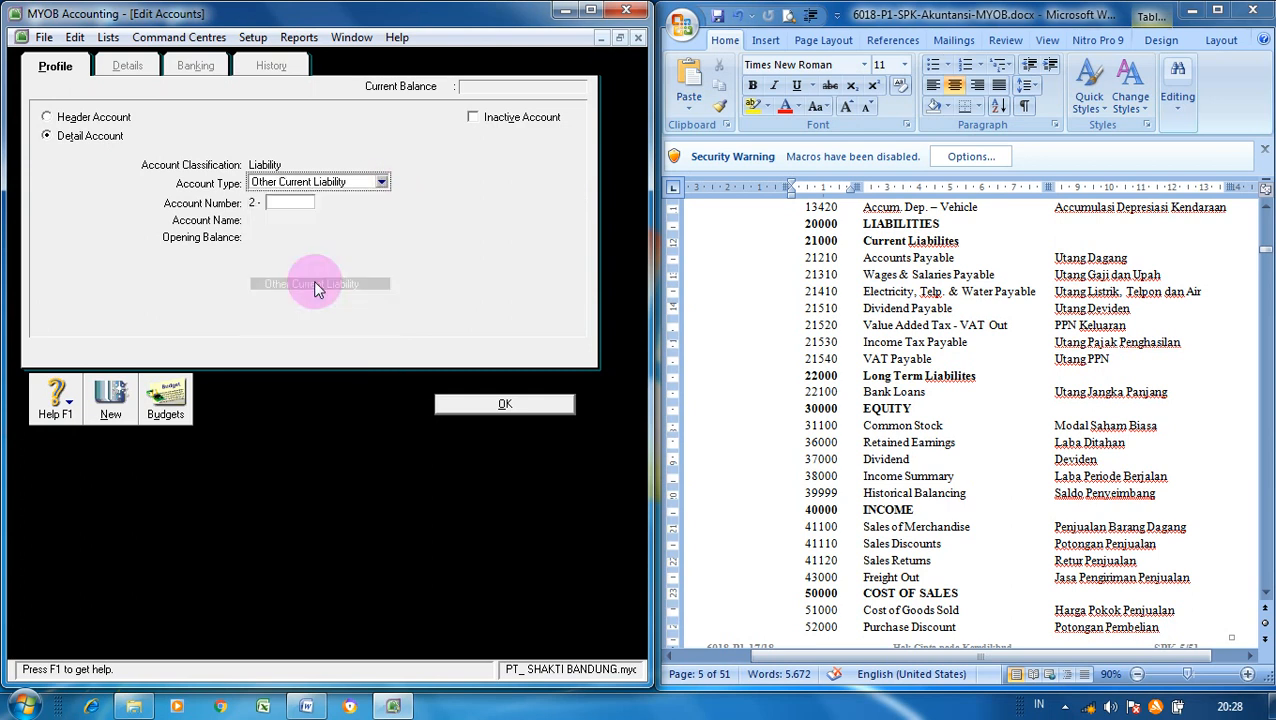
click(300, 203)
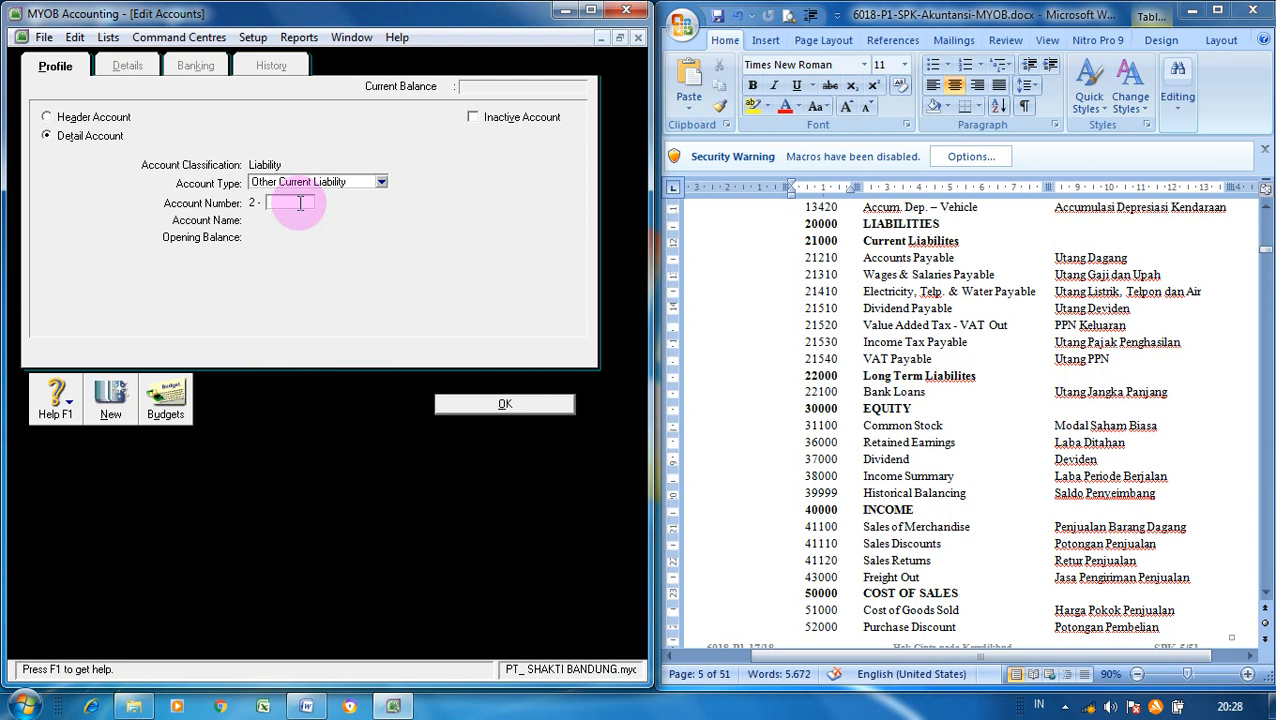
text(1510)
key(Tab)
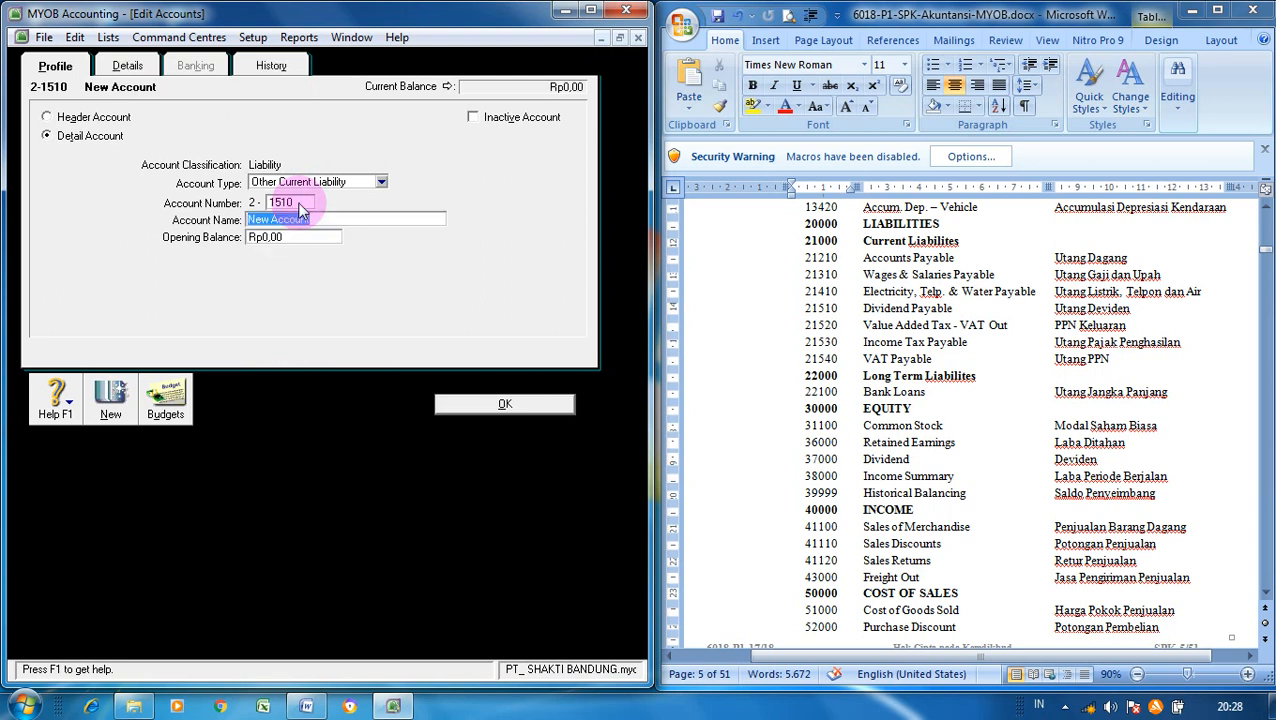
text(Dividend Payable)
click(474, 406)
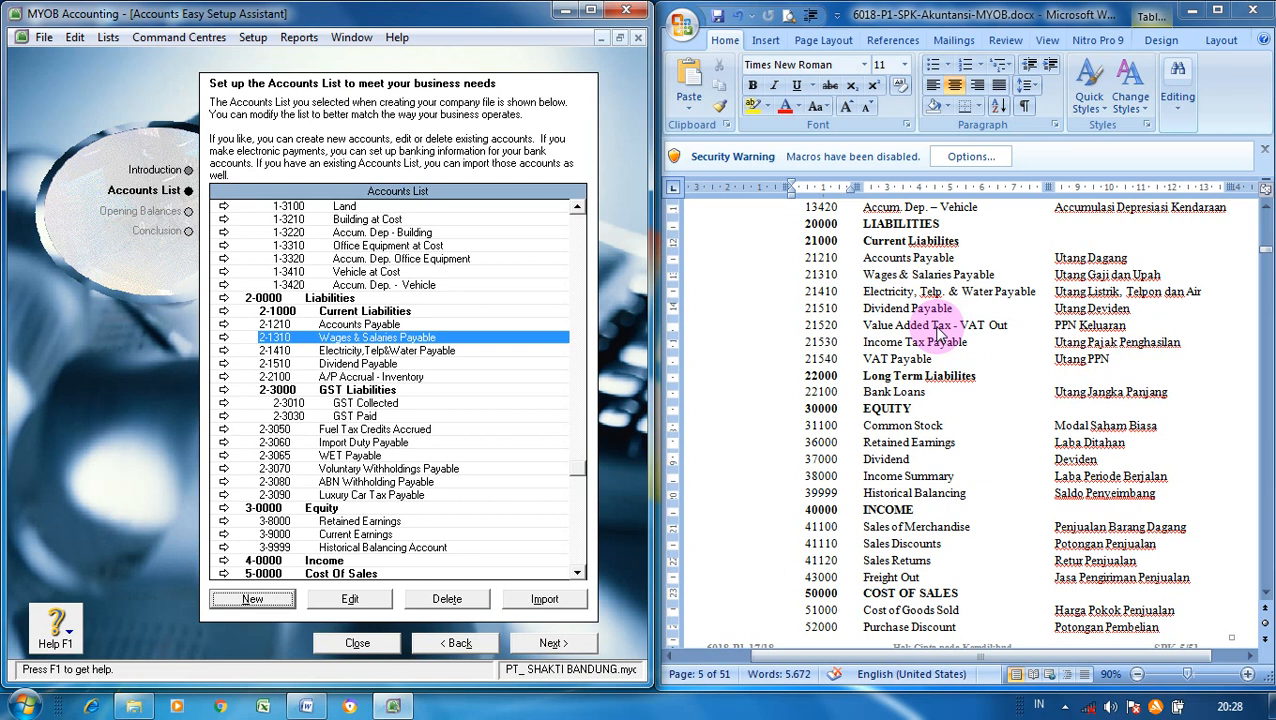
- Turn 2-3010 GST Collected into Other Current Liability 2-1520 'Value Added Tax - VAT OUT'
click(403, 406)
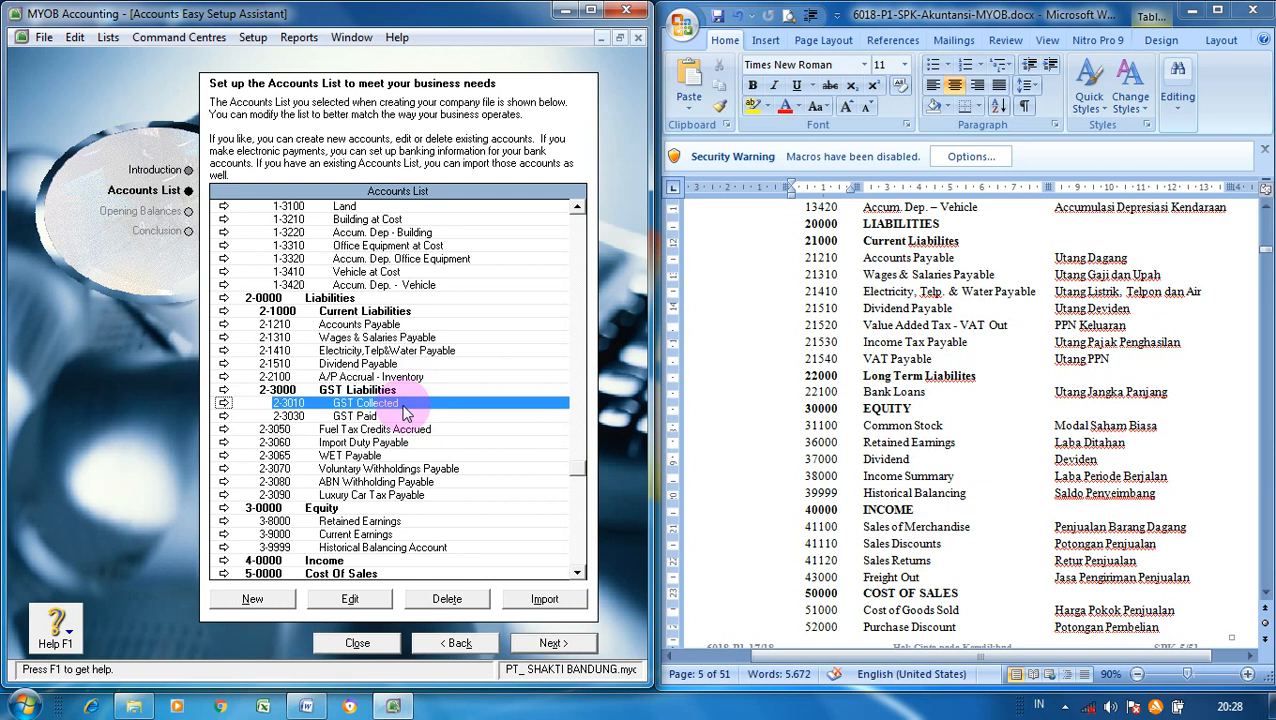
click(349, 598)
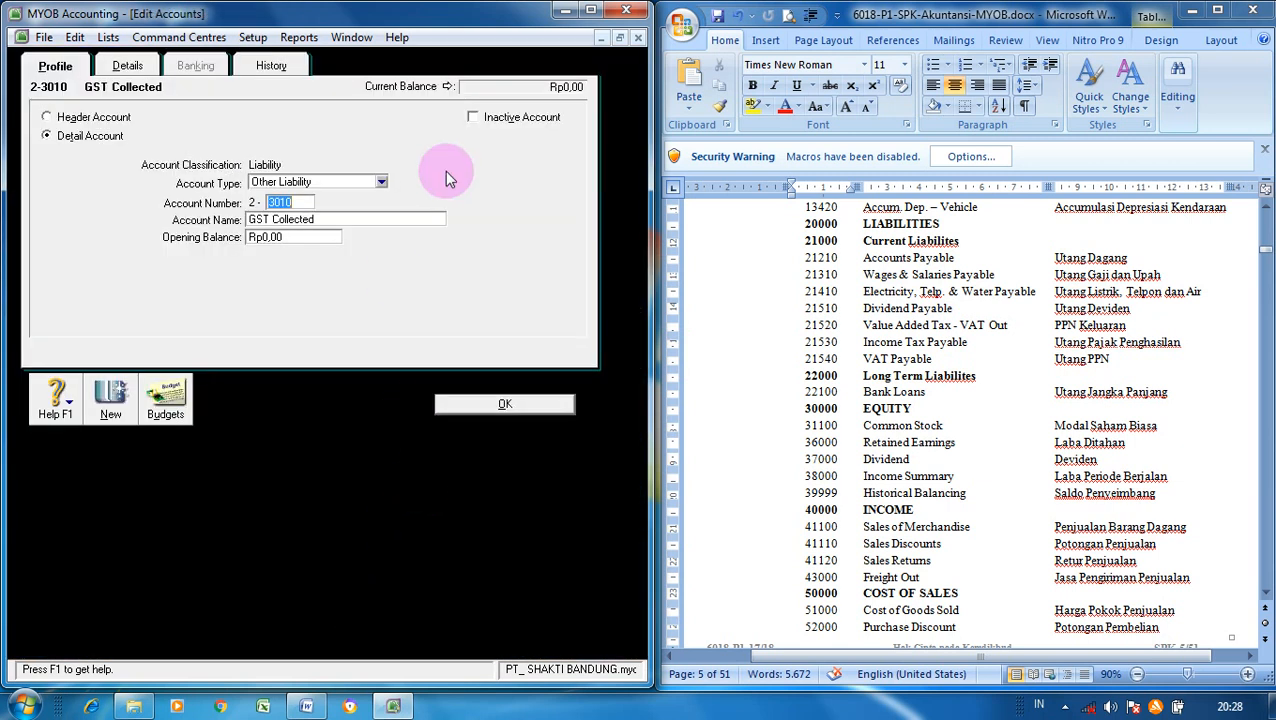
click(383, 182)
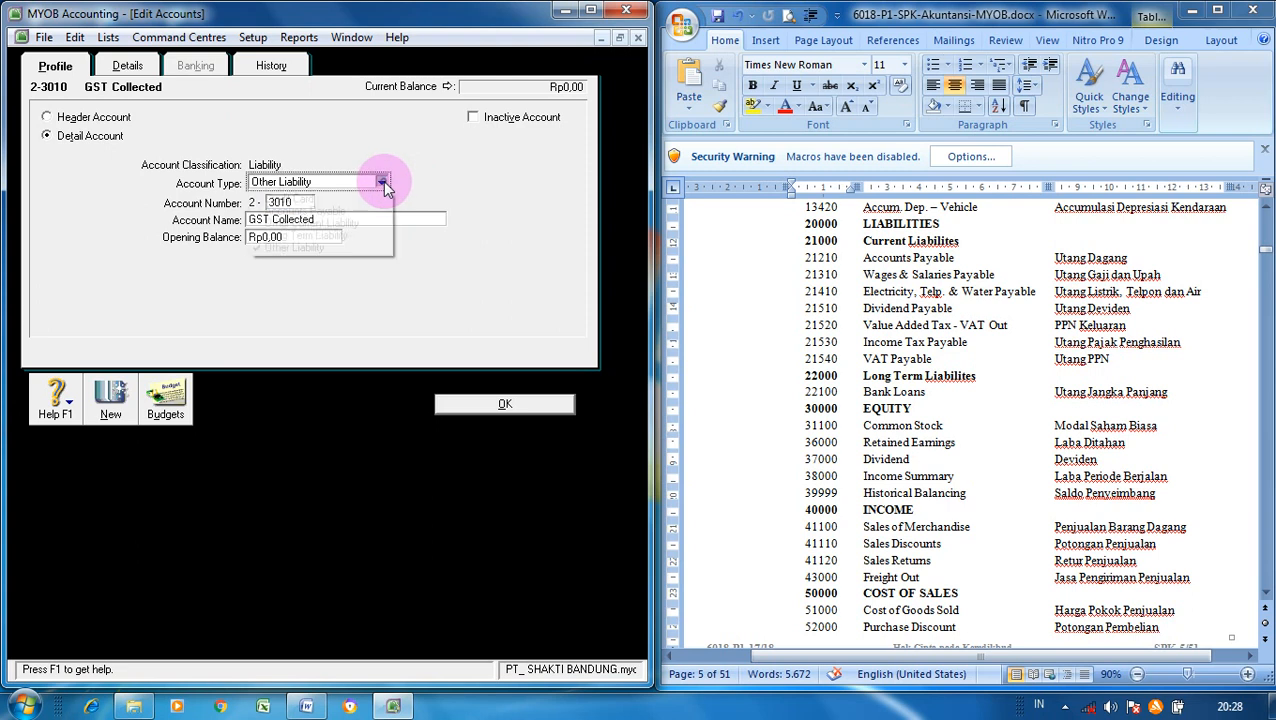
click(355, 223)
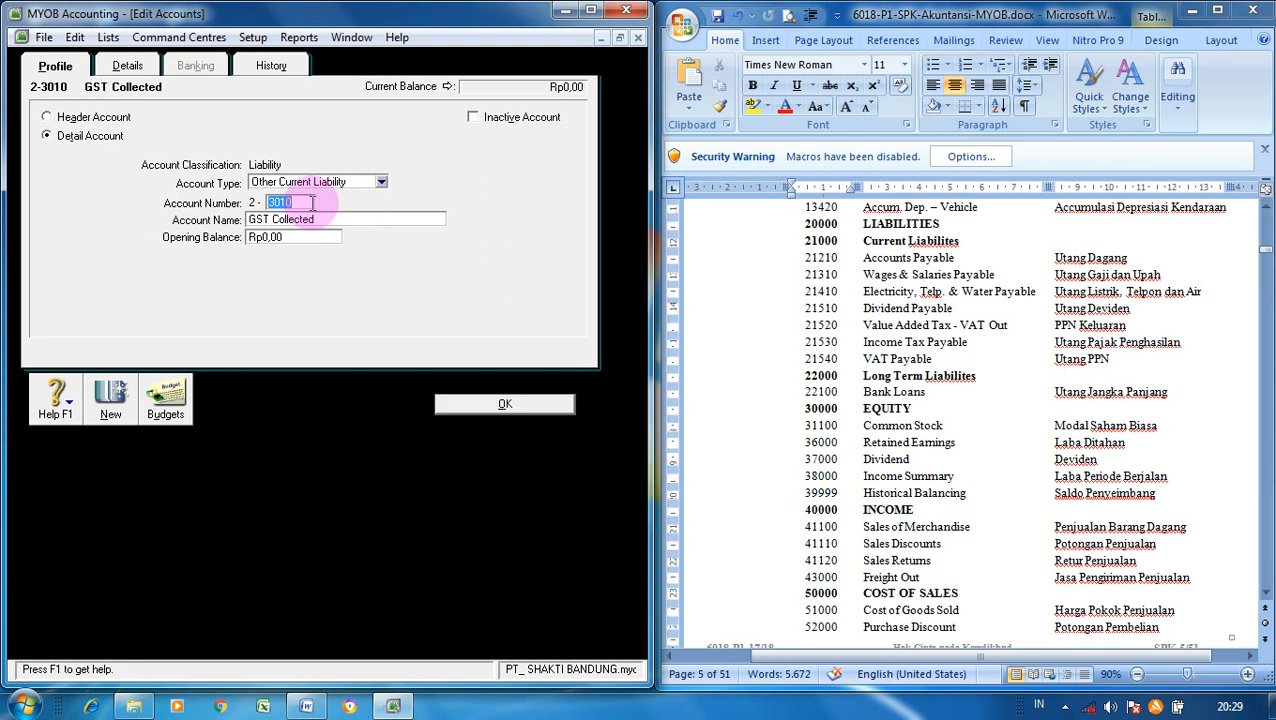
text(1520)
key(Tab)
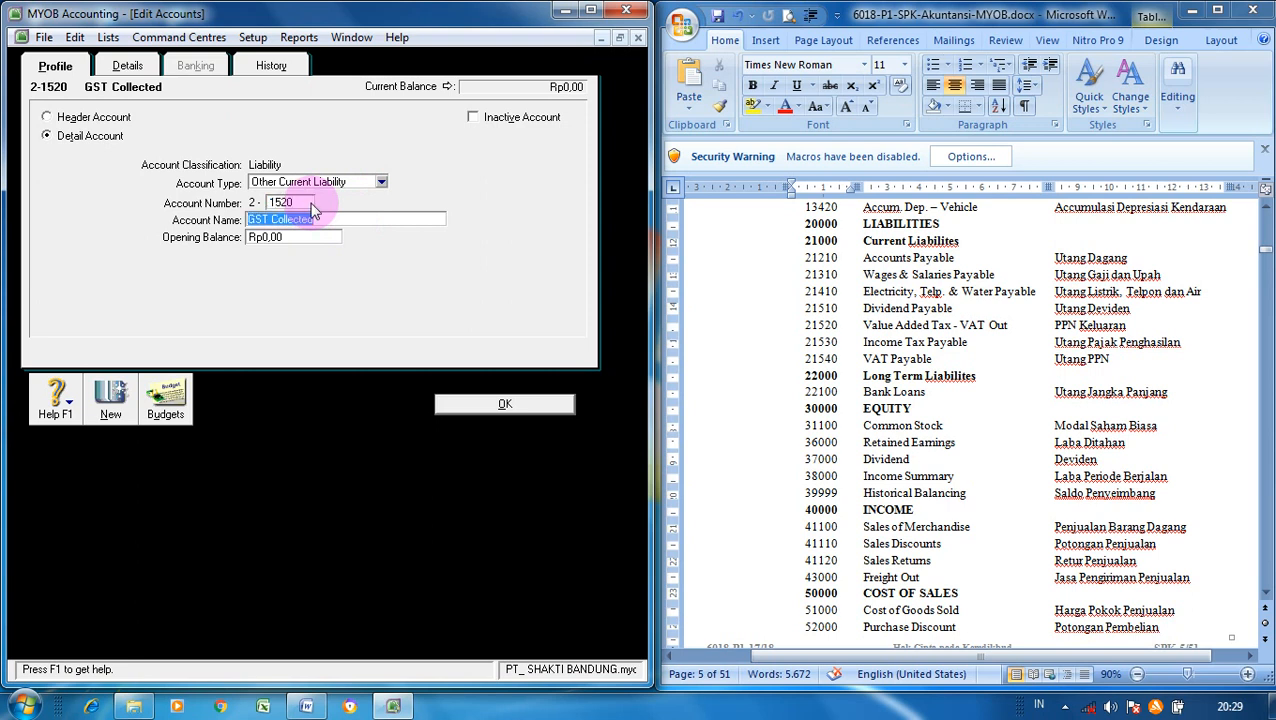
text(Value Added Tax - VAT OUT)
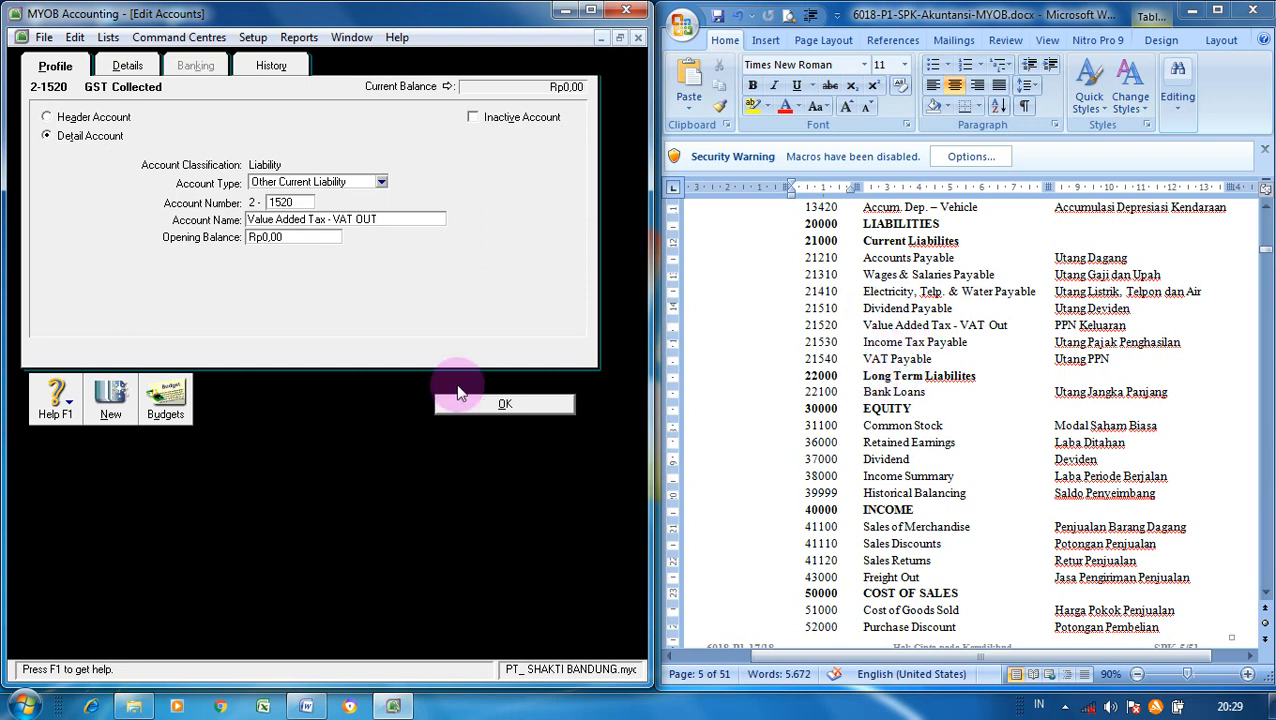
click(112, 400)
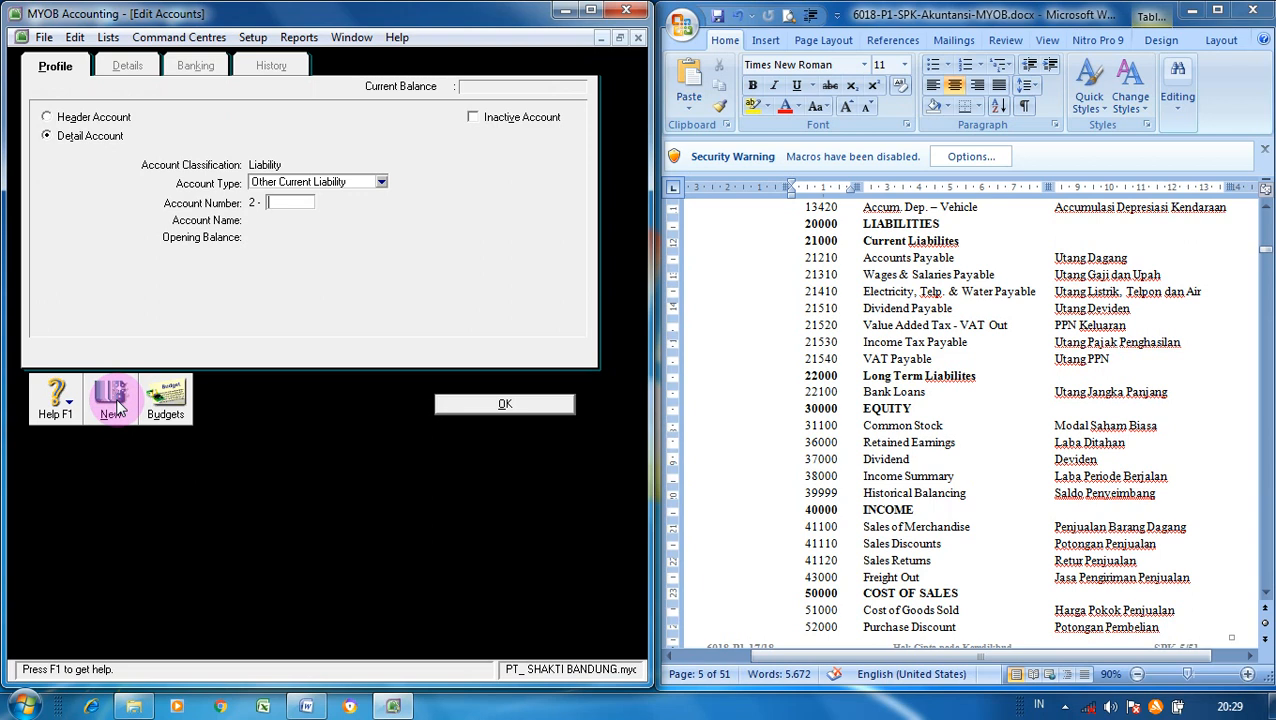
- Add liability accounts 2-1530 'Income Tax Payable' and 2-1540 'VAT Payable'
text(1530)
key(Tab)
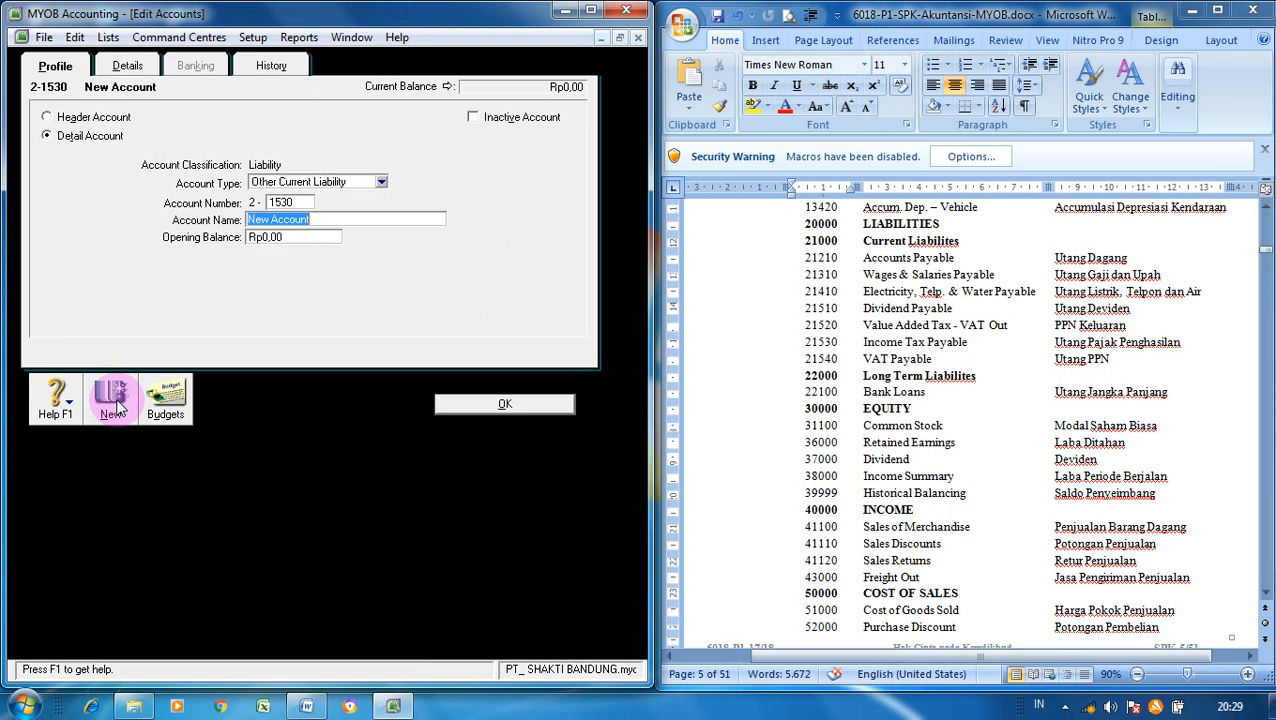
text(Income Tax Payable)
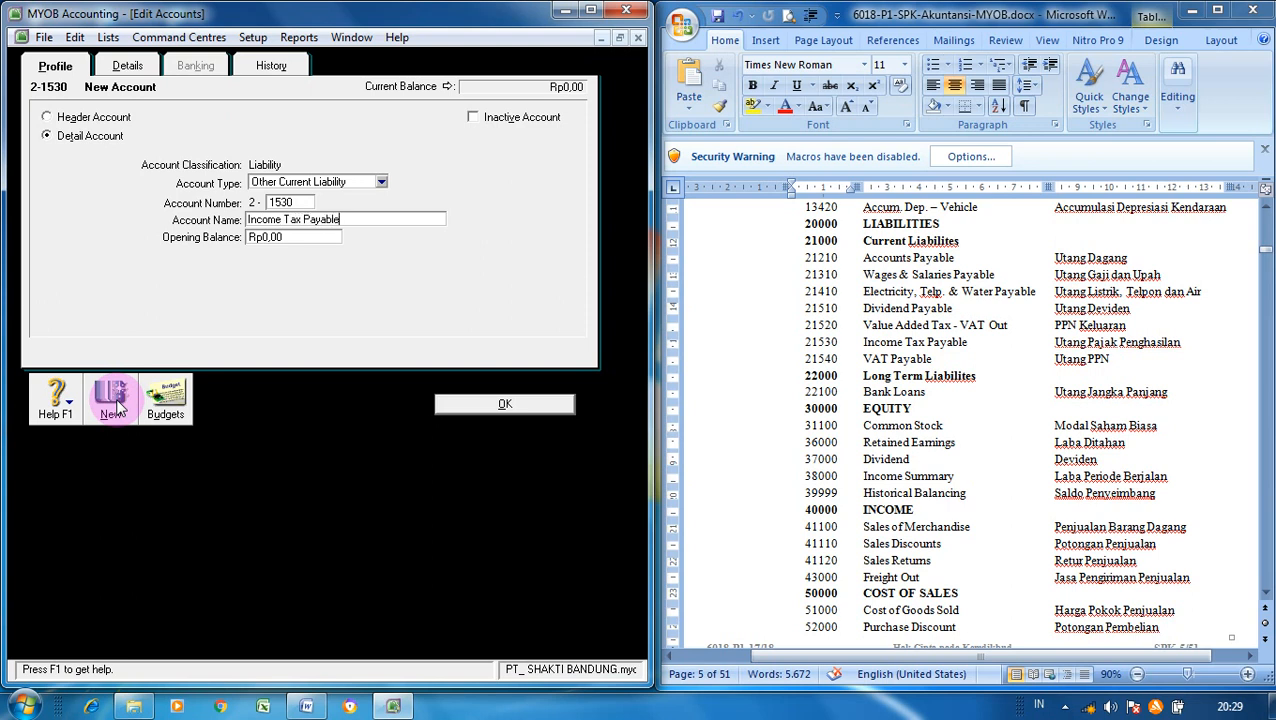
click(113, 410)
text(1)
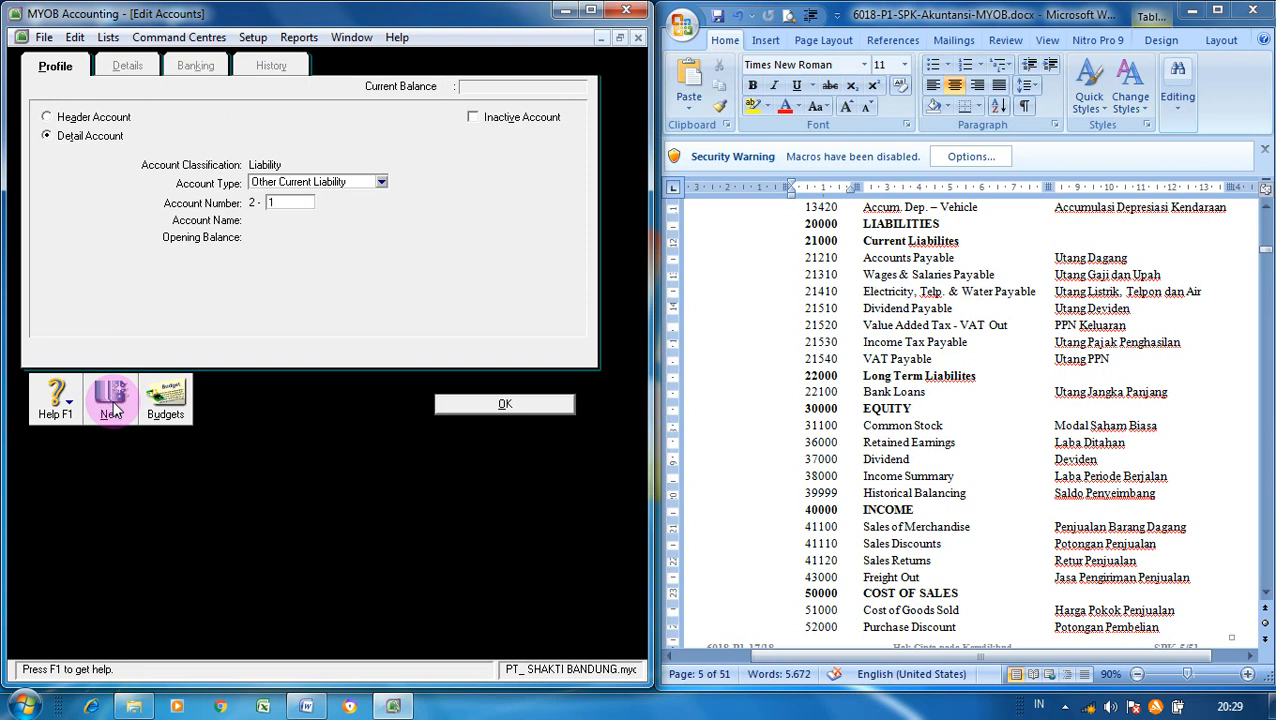
text(540)
key(Tab)
text(VAT )
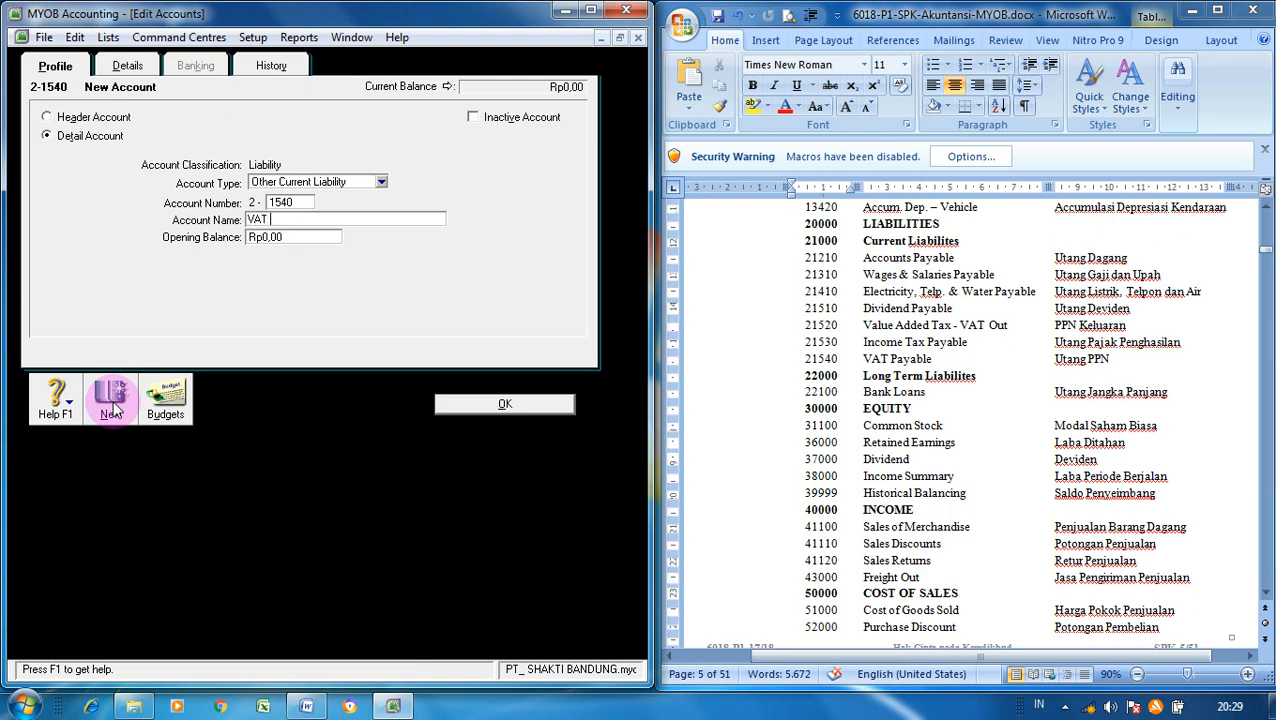
text(Payable)
click(487, 403)
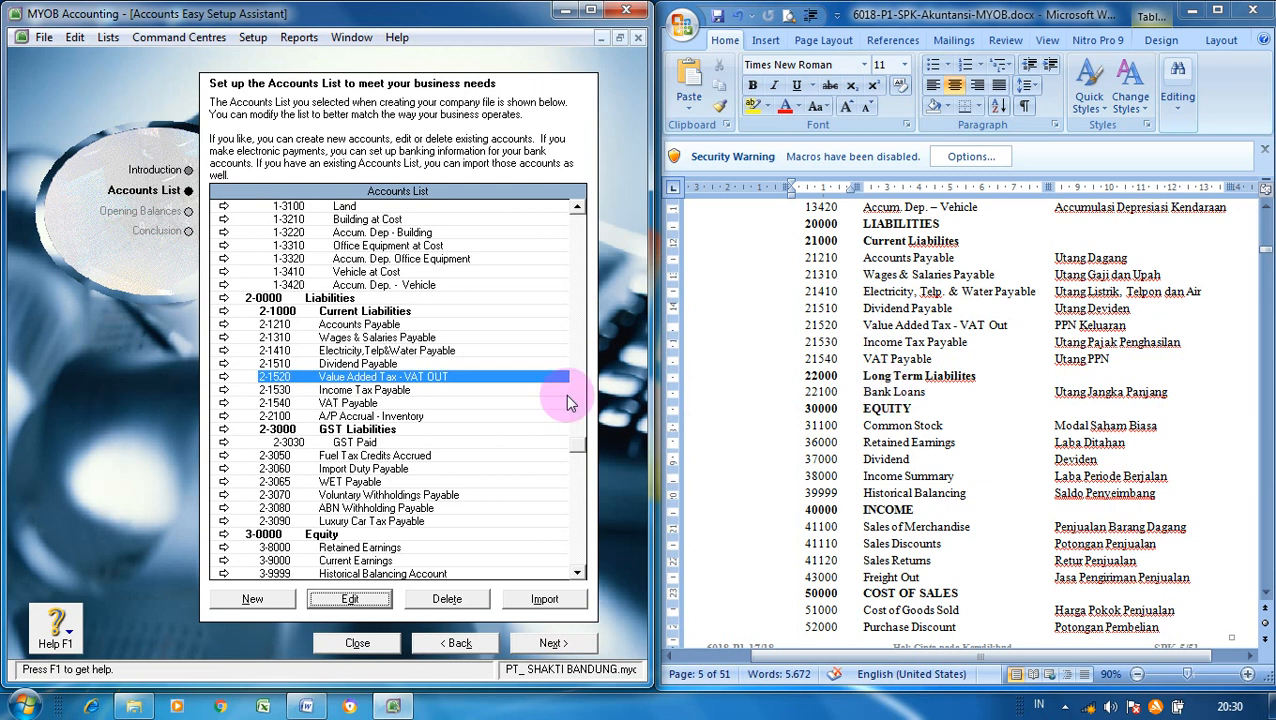
- Create header account 2-2000 'Long Term Liabilities' with report subtotals enabled
click(262, 600)
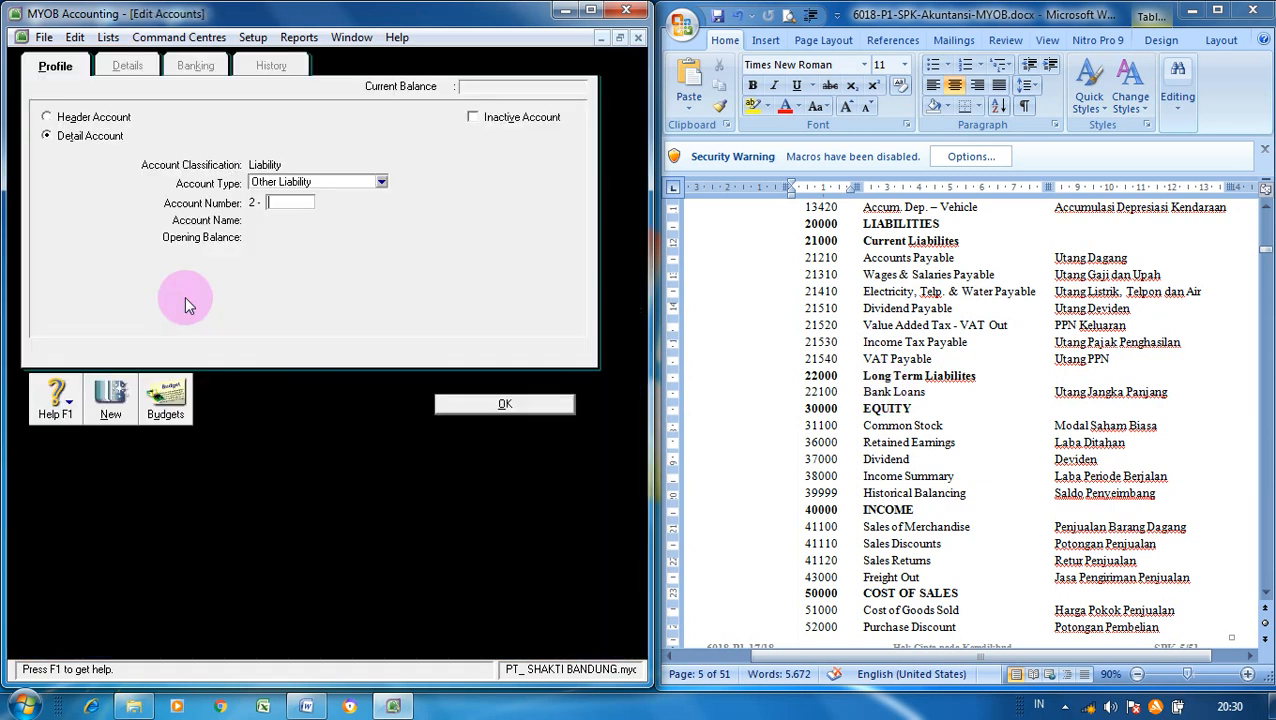
click(86, 118)
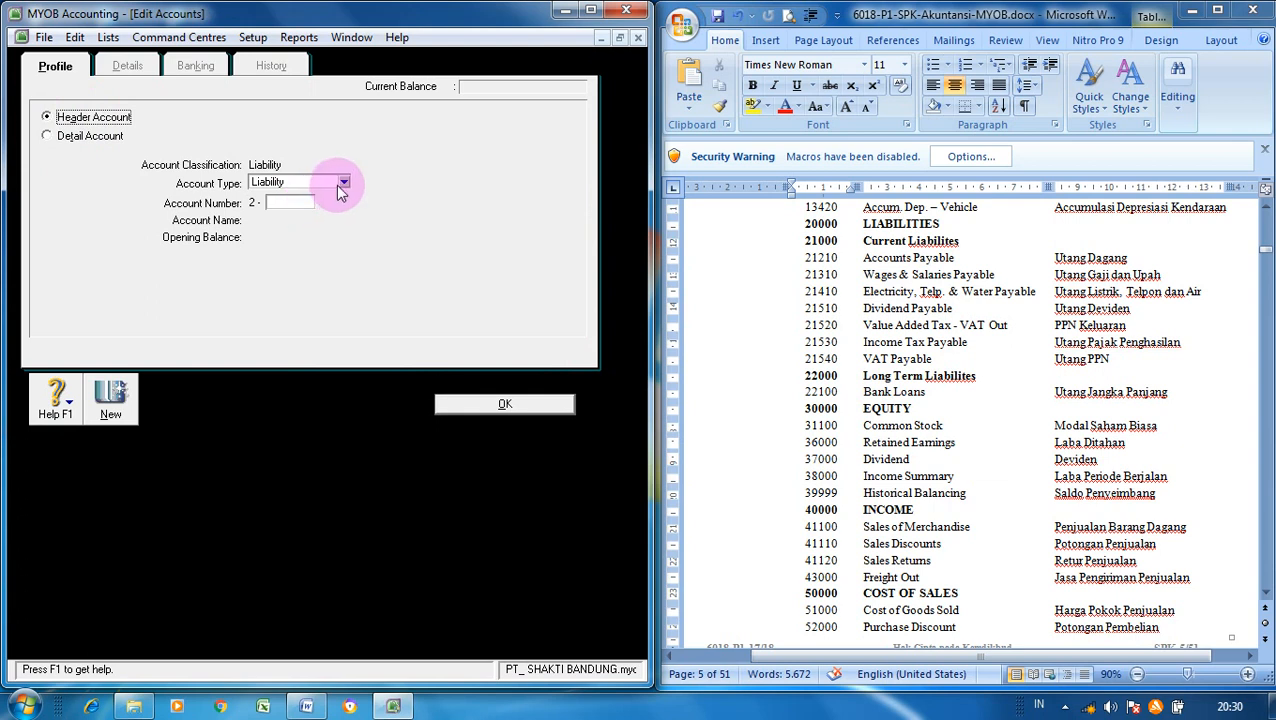
click(298, 203)
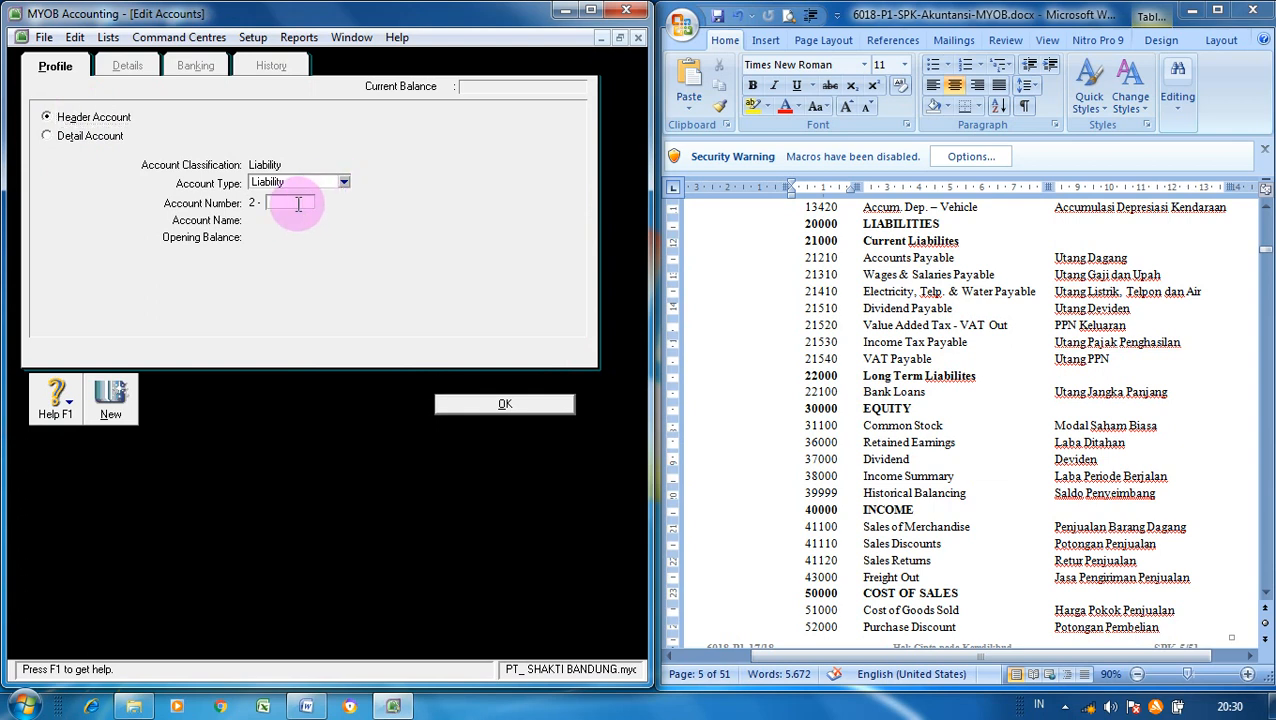
text(2000)
key(Tab)
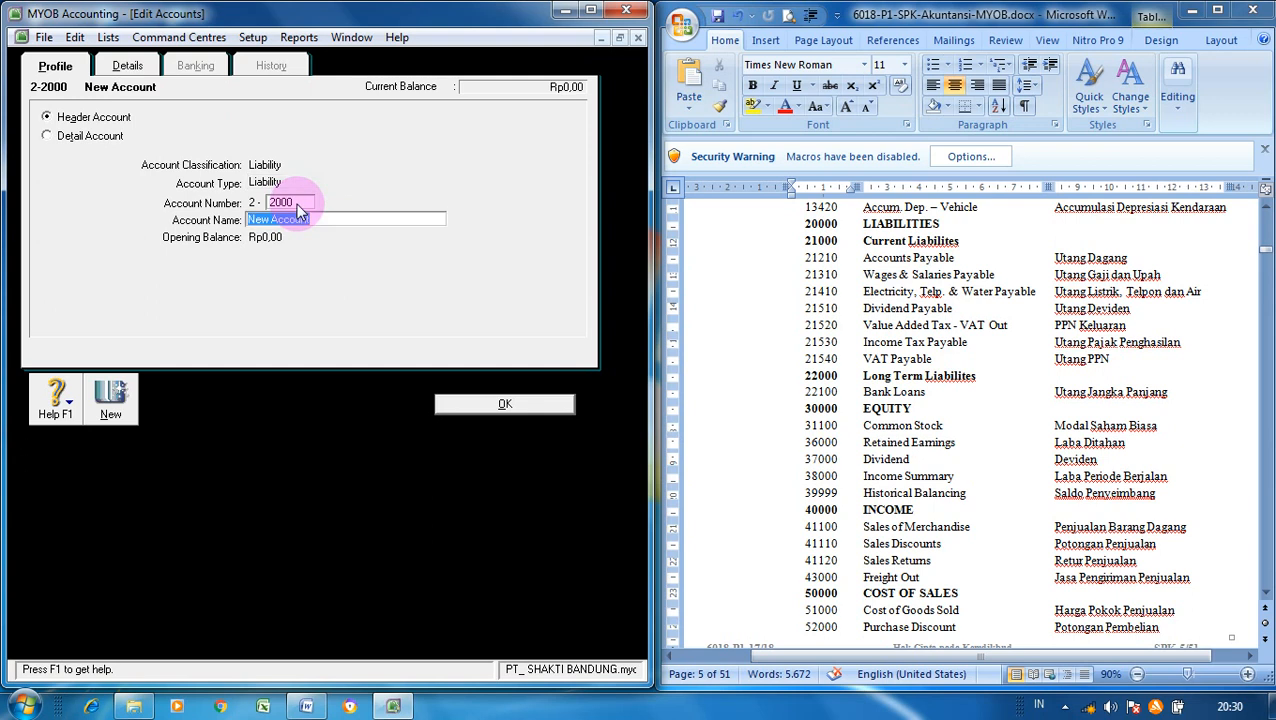
text(Long Term Liabilities)
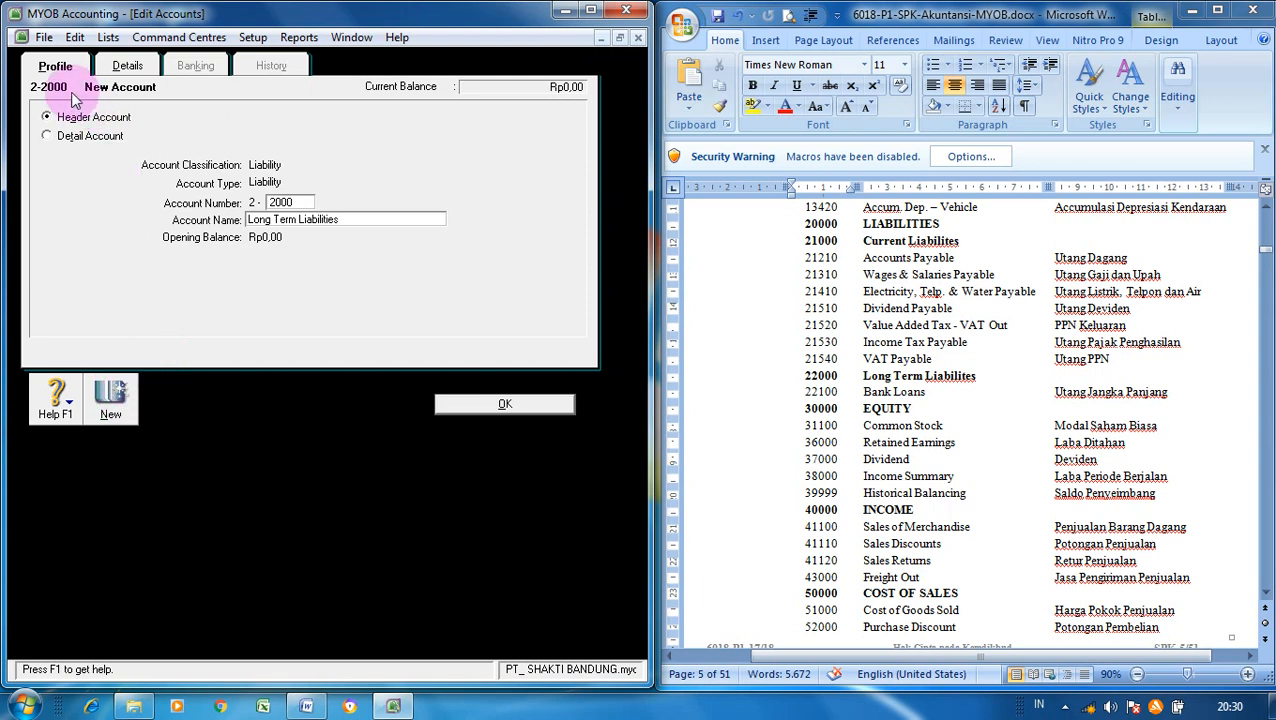
click(128, 64)
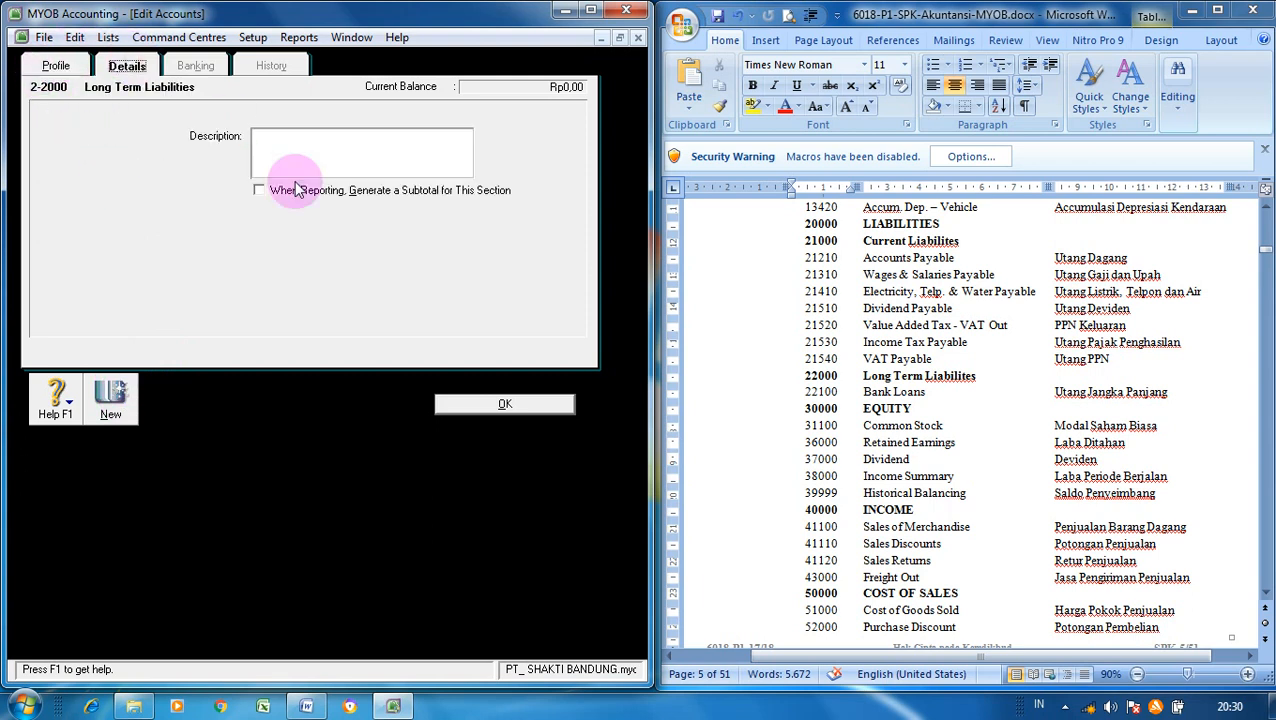
click(262, 193)
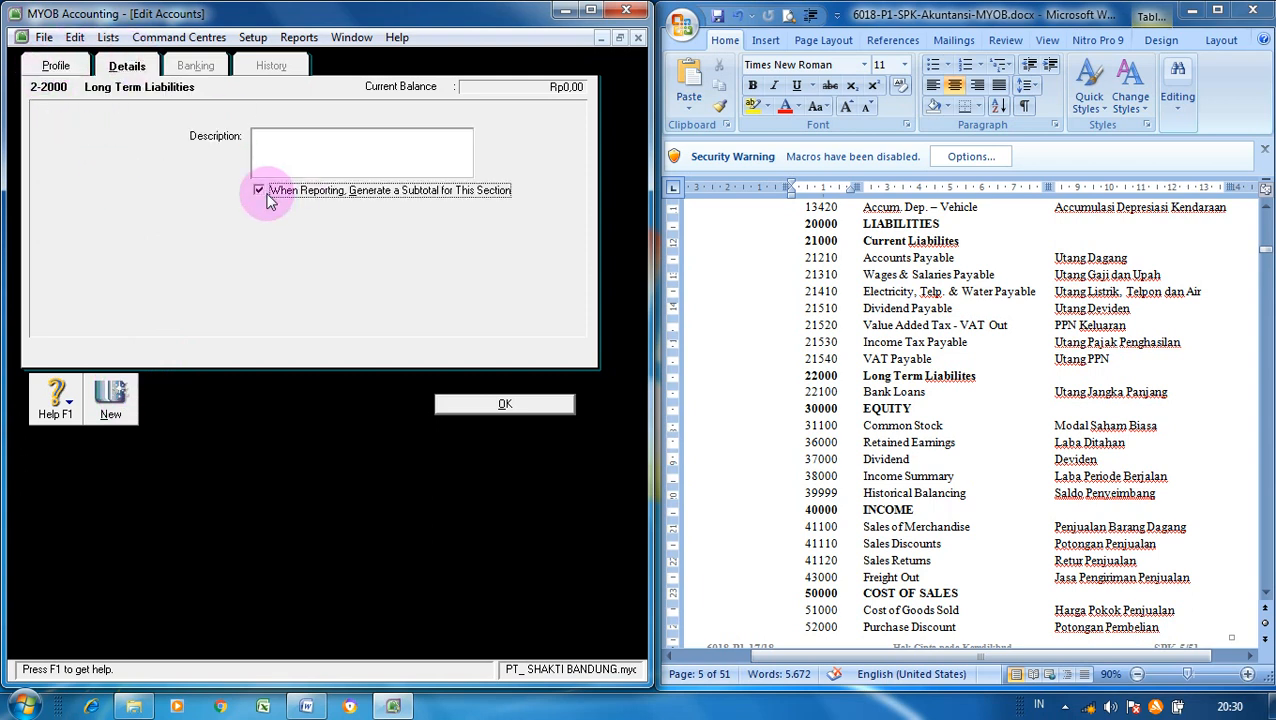
- Save the 2-2000 header, then abandon a Long Term Liability account 2-2100 because that number exists
click(118, 389)
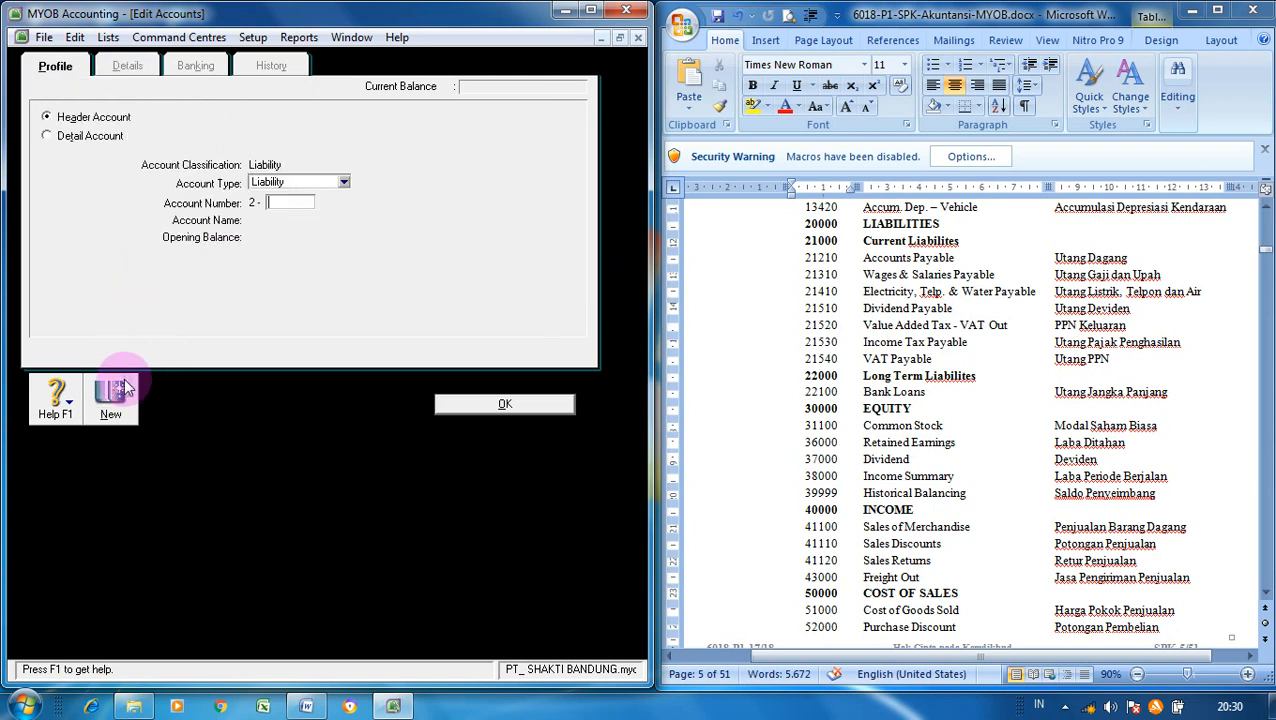
click(62, 136)
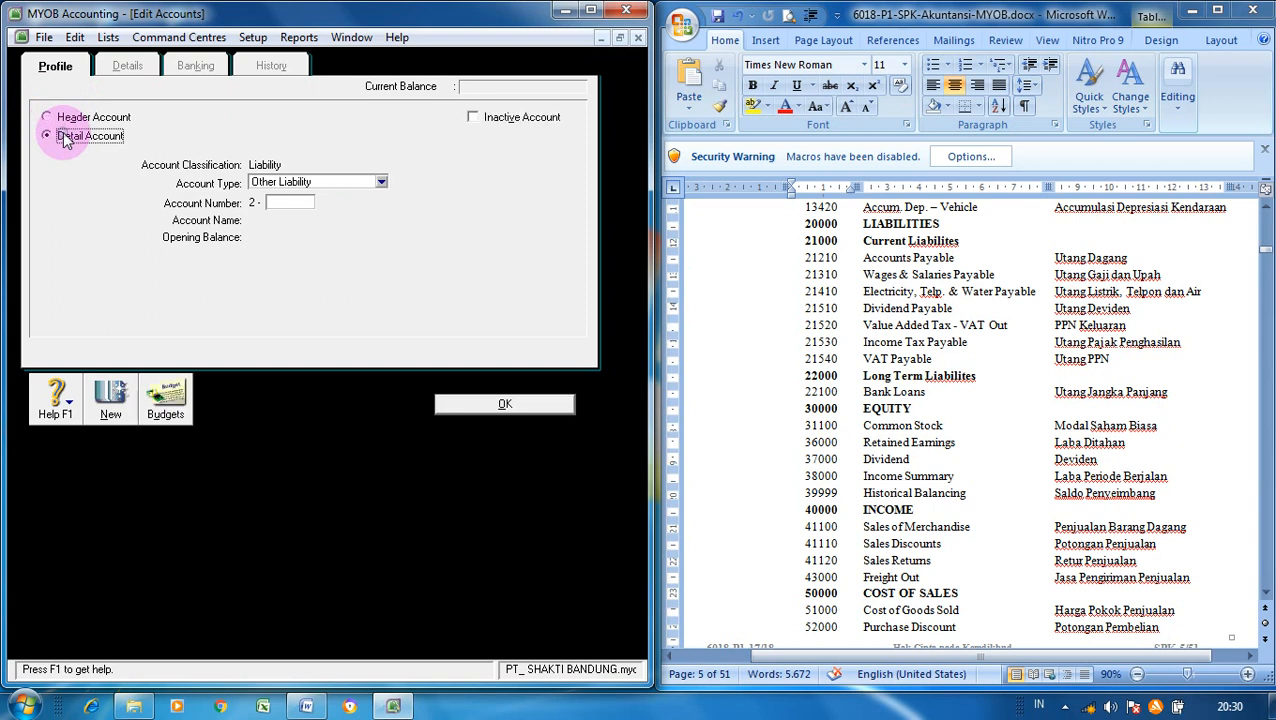
click(382, 183)
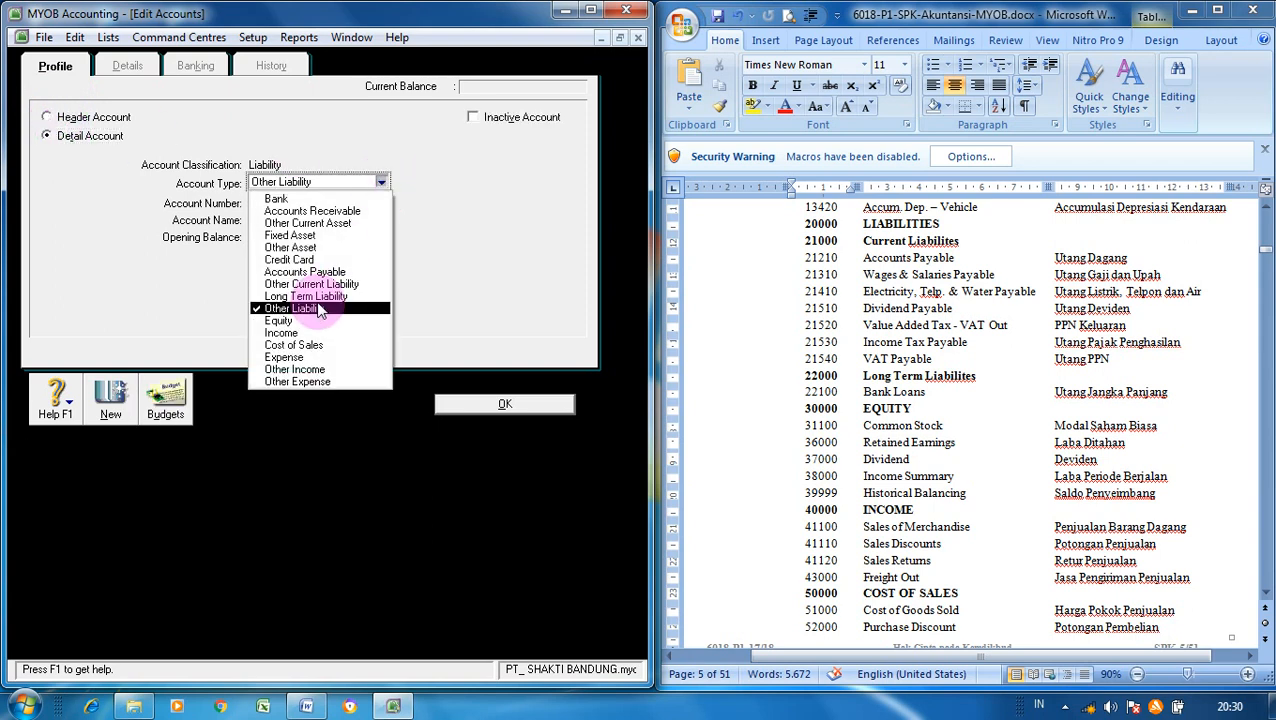
click(316, 298)
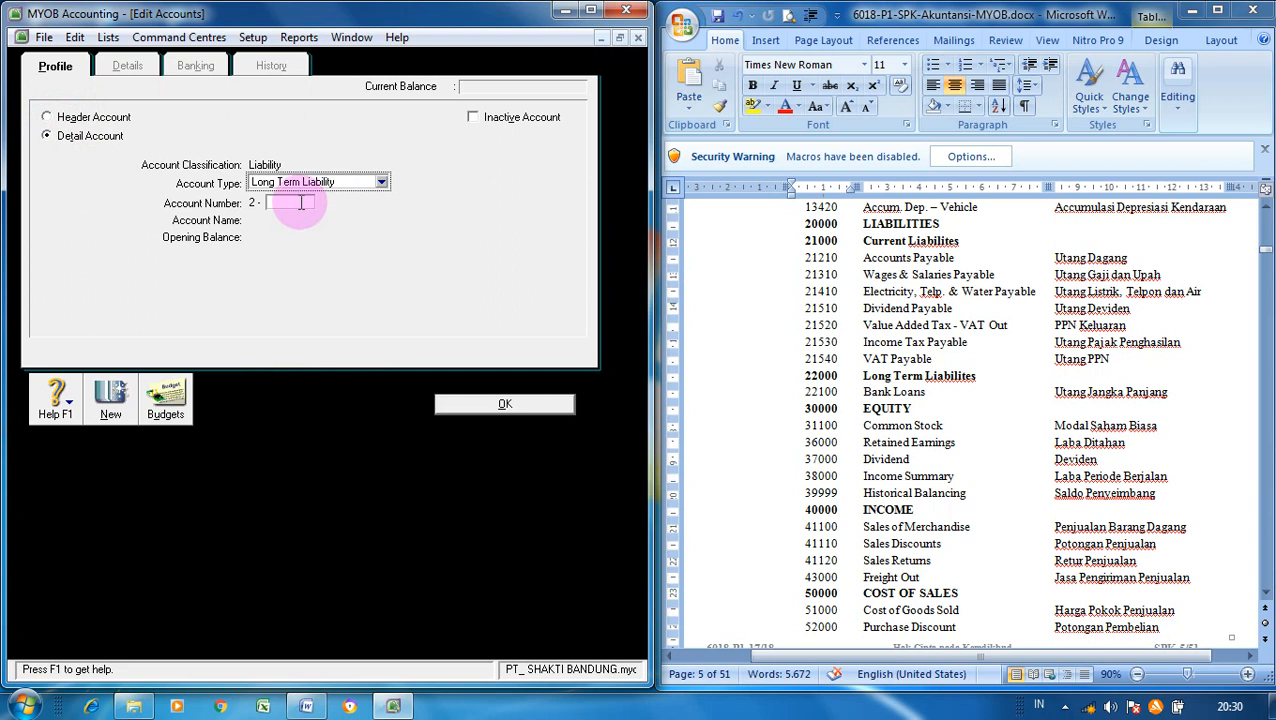
click(304, 207)
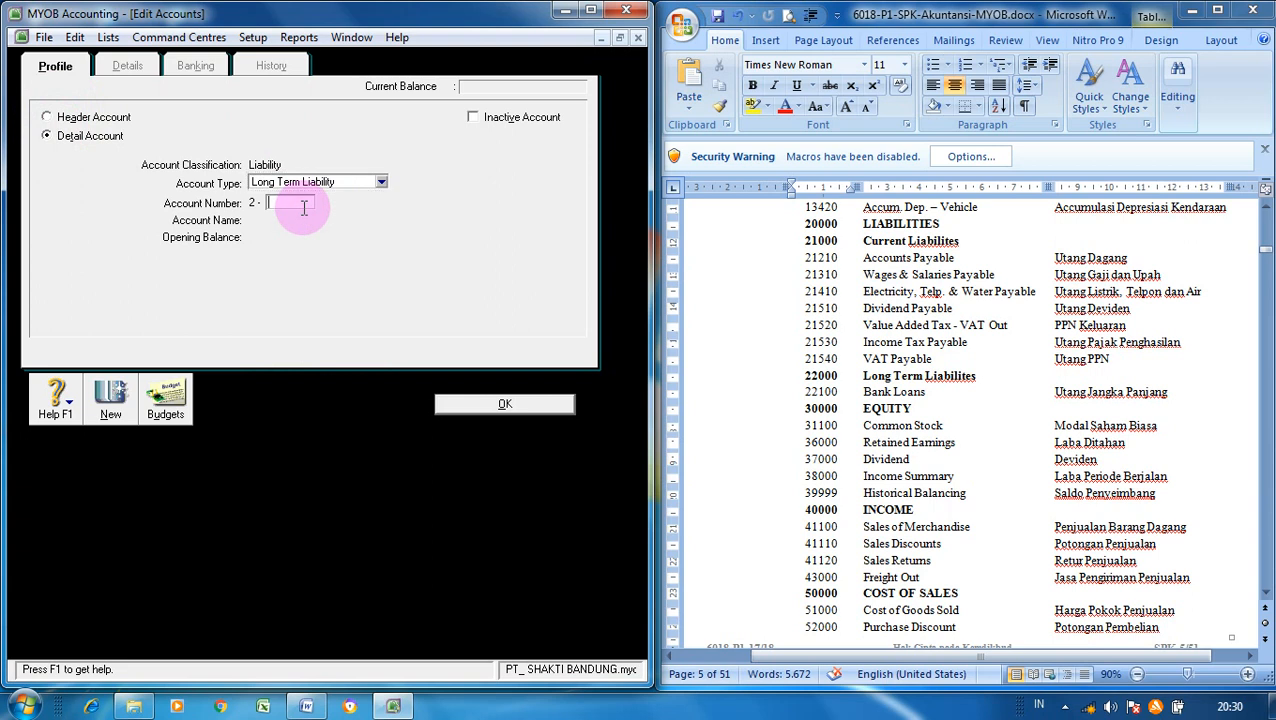
text(2100)
key(Tab)
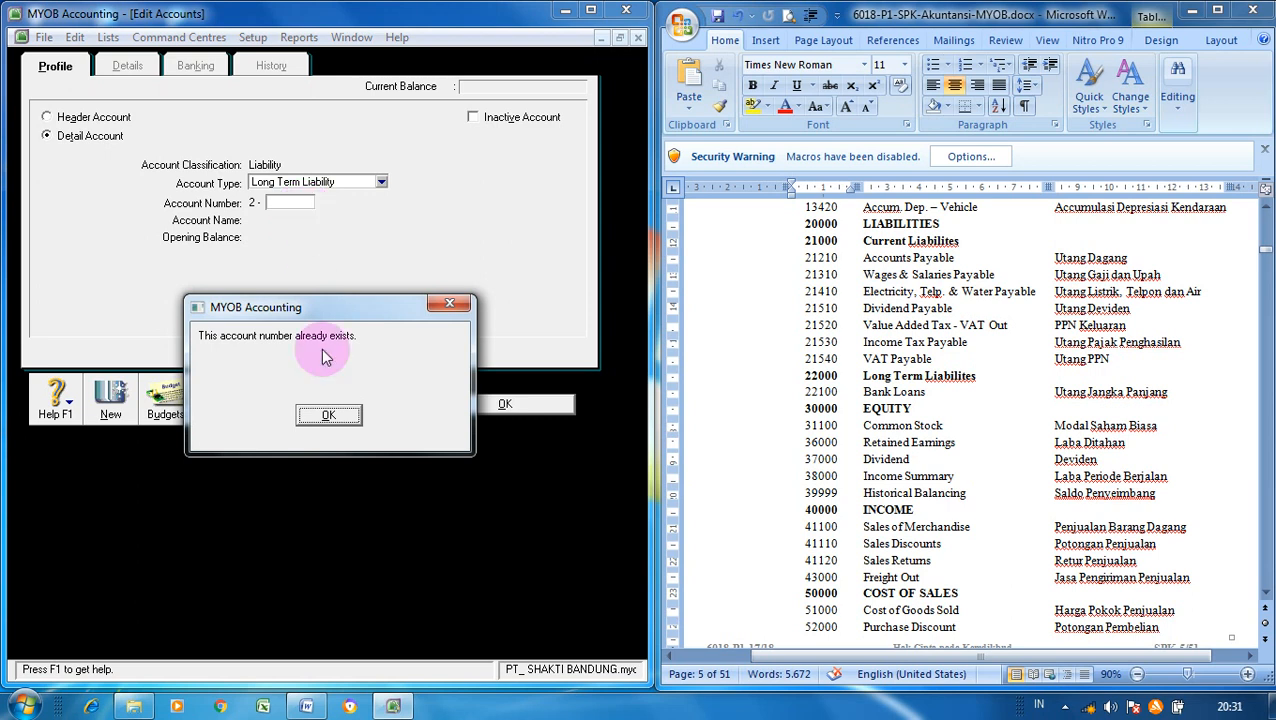
click(336, 413)
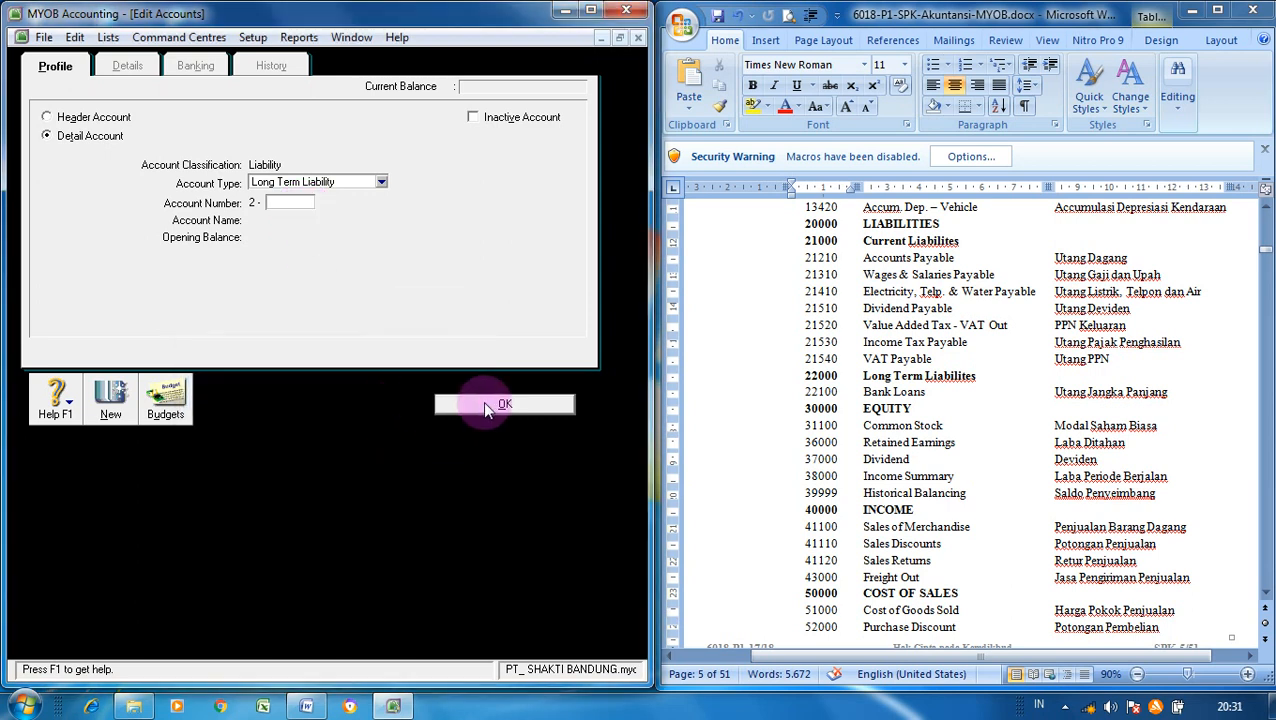
click(484, 401)
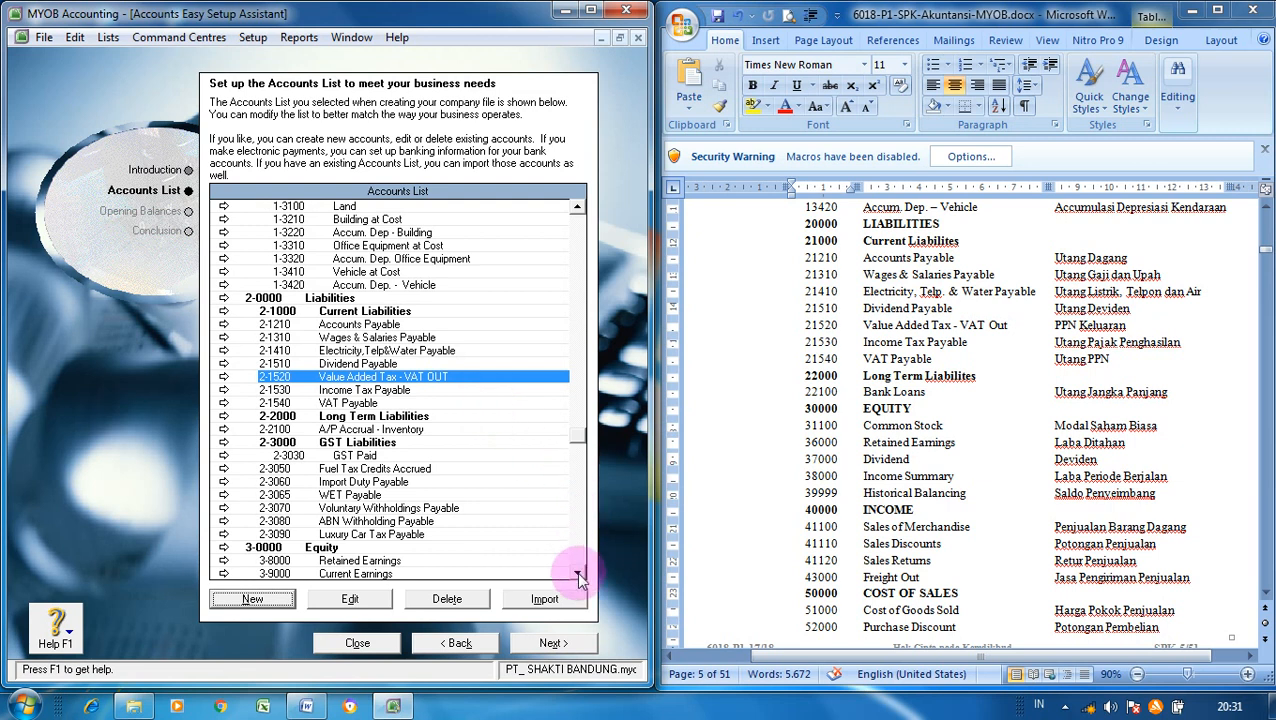
- Edit 2-2100 A/P Accrual - Inventory and change its number to 2110
click(413, 430)
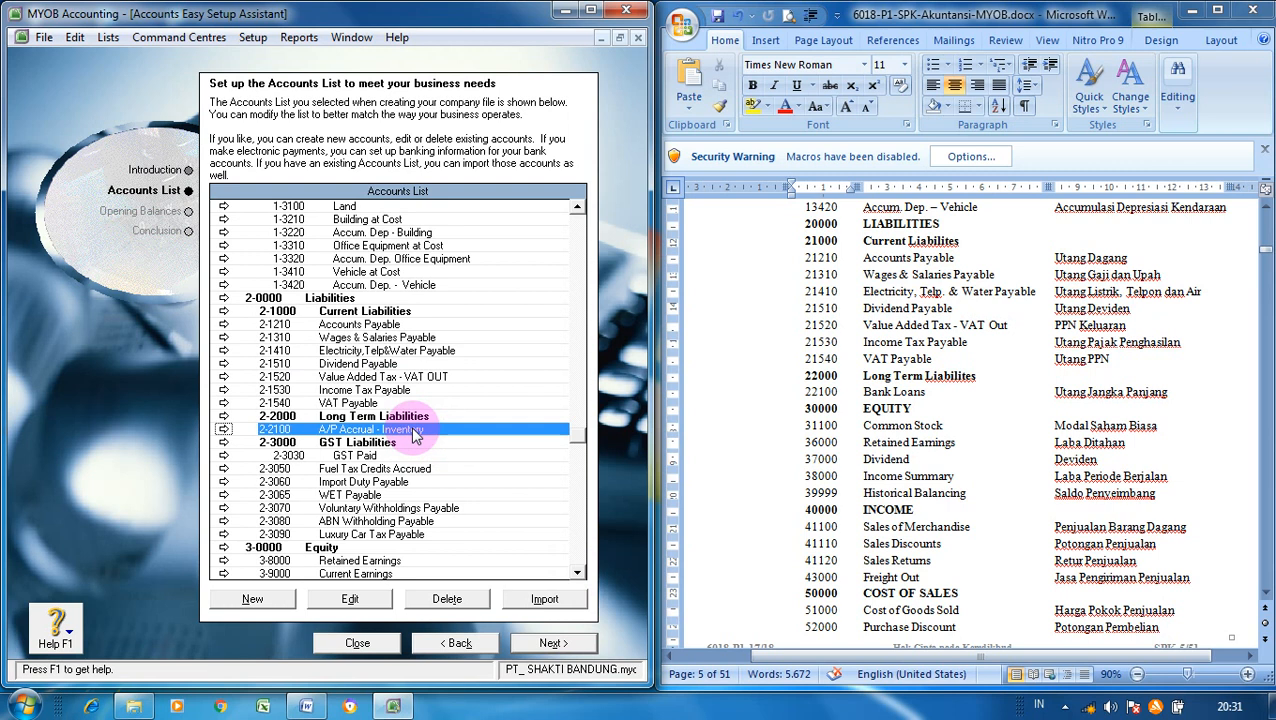
click(350, 598)
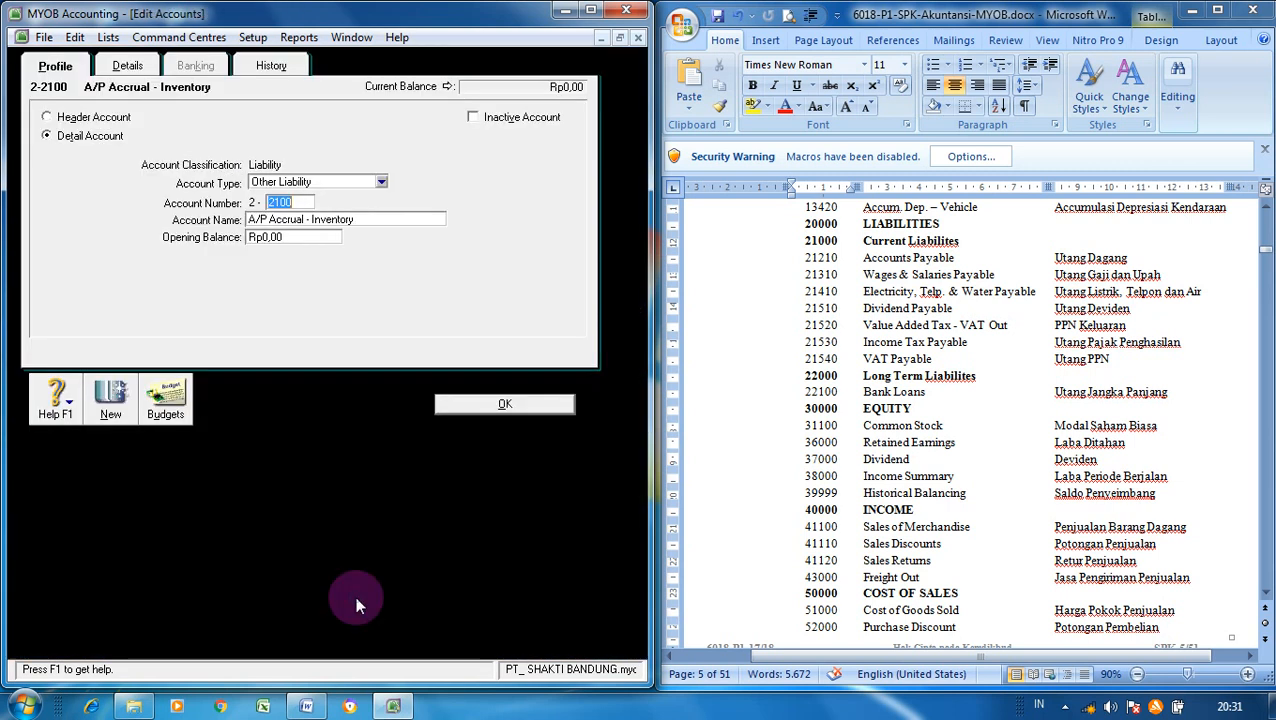
click(298, 202)
key(BackSpace)
key(BackSpace)
text(10)
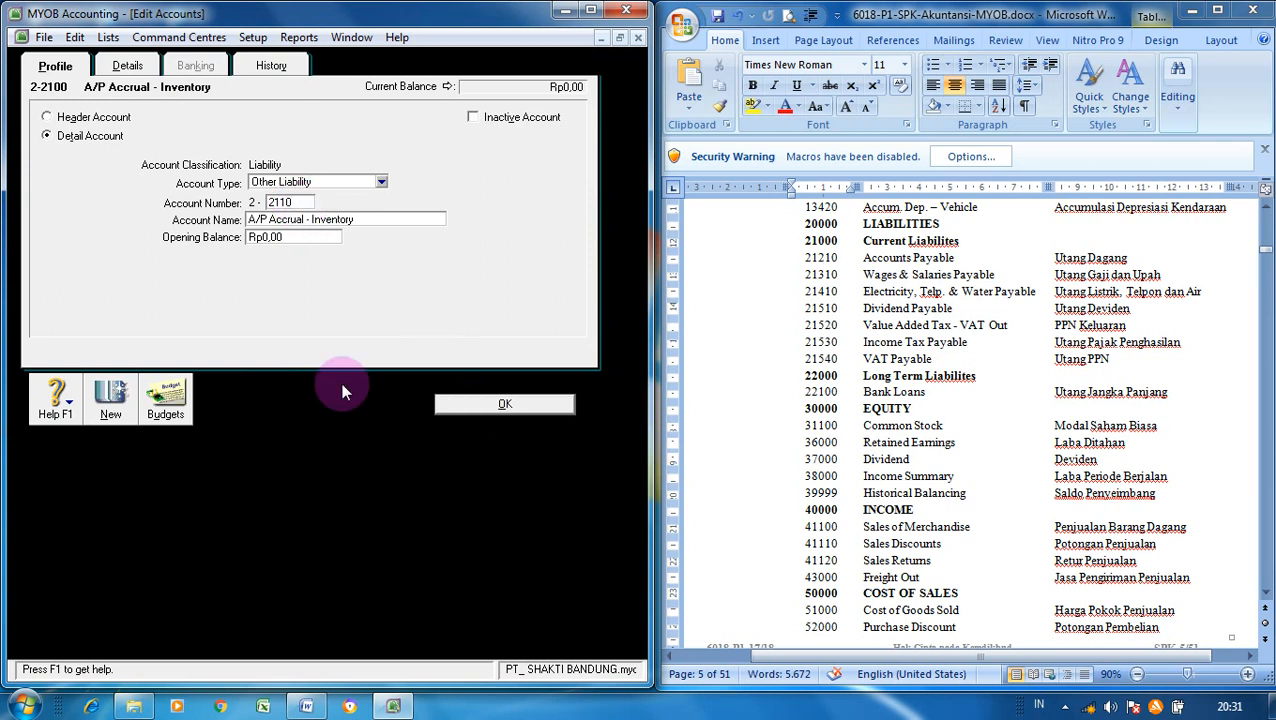
- Save the 2-2110 renumbering and add Long Term Liability account 2-2100 'Bank Loans'
click(109, 412)
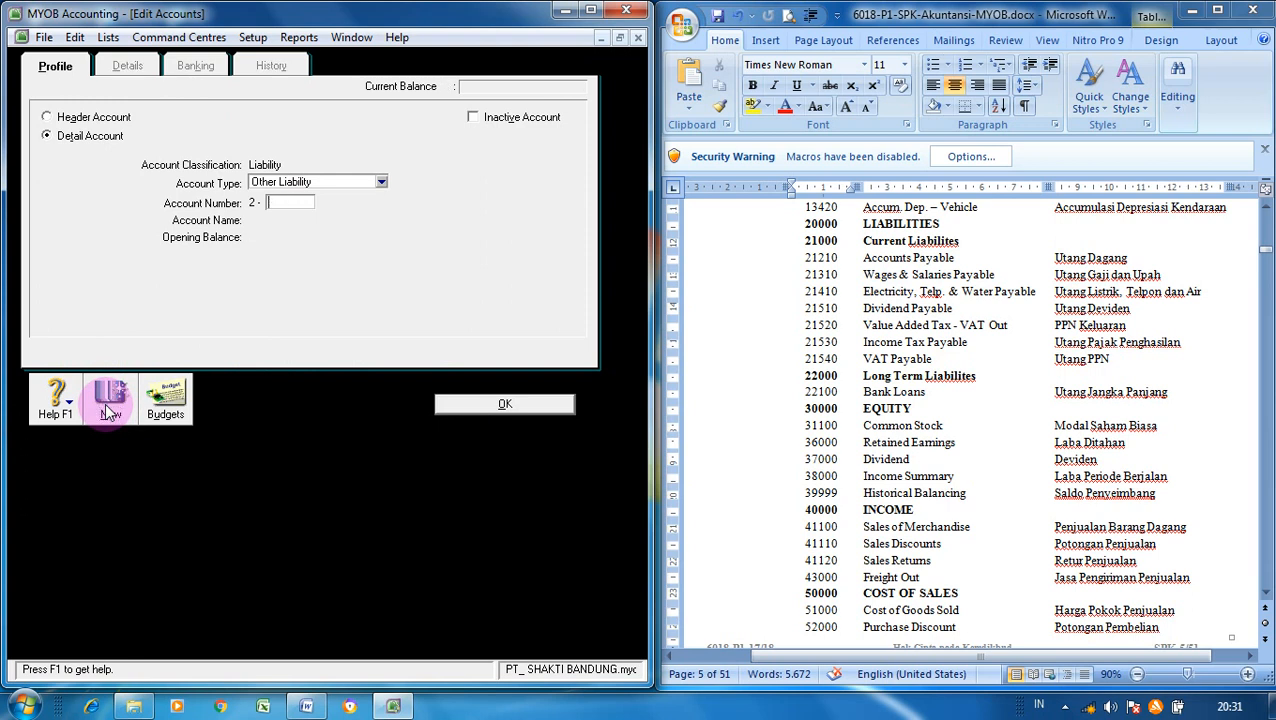
click(381, 185)
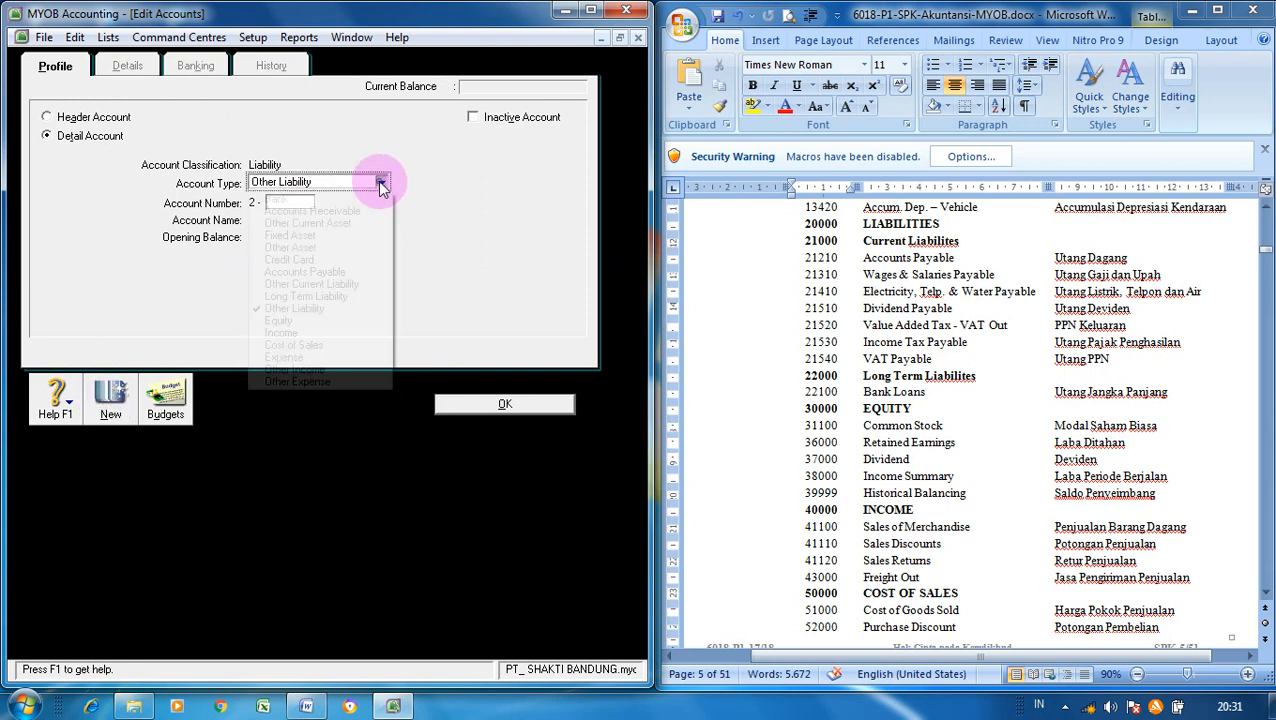
click(334, 298)
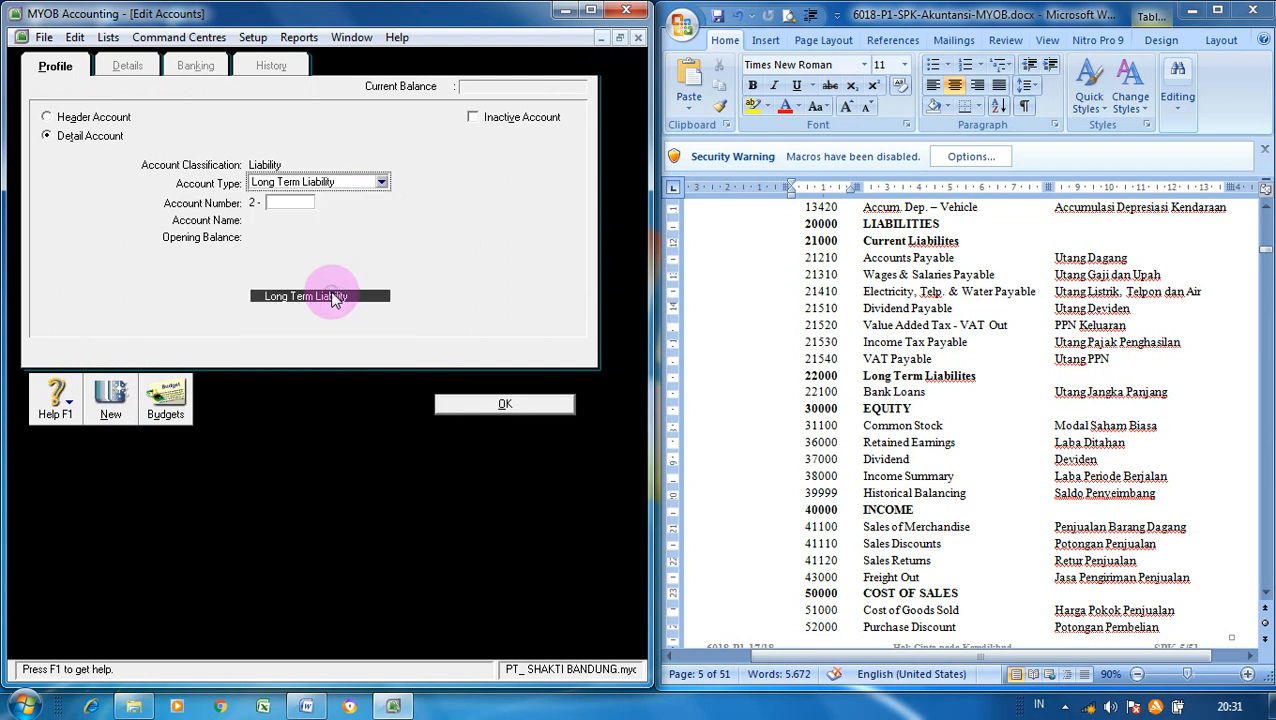
click(289, 203)
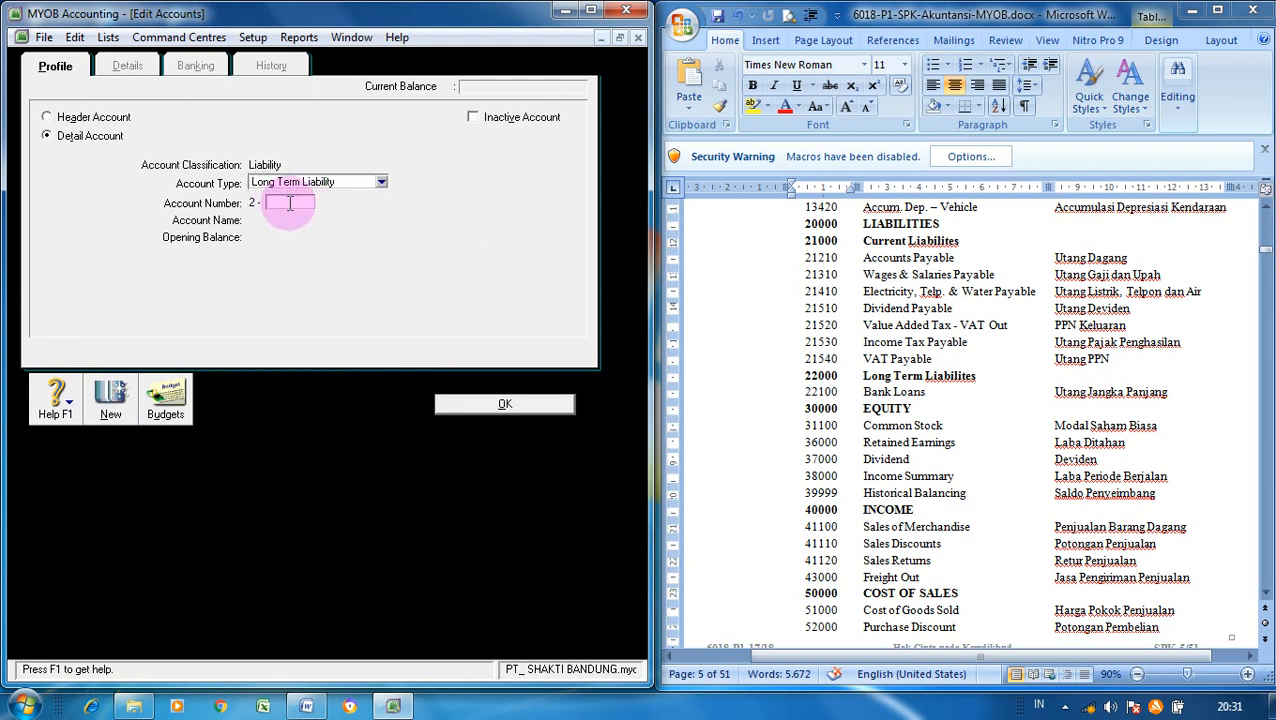
text(2100)
key(Tab)
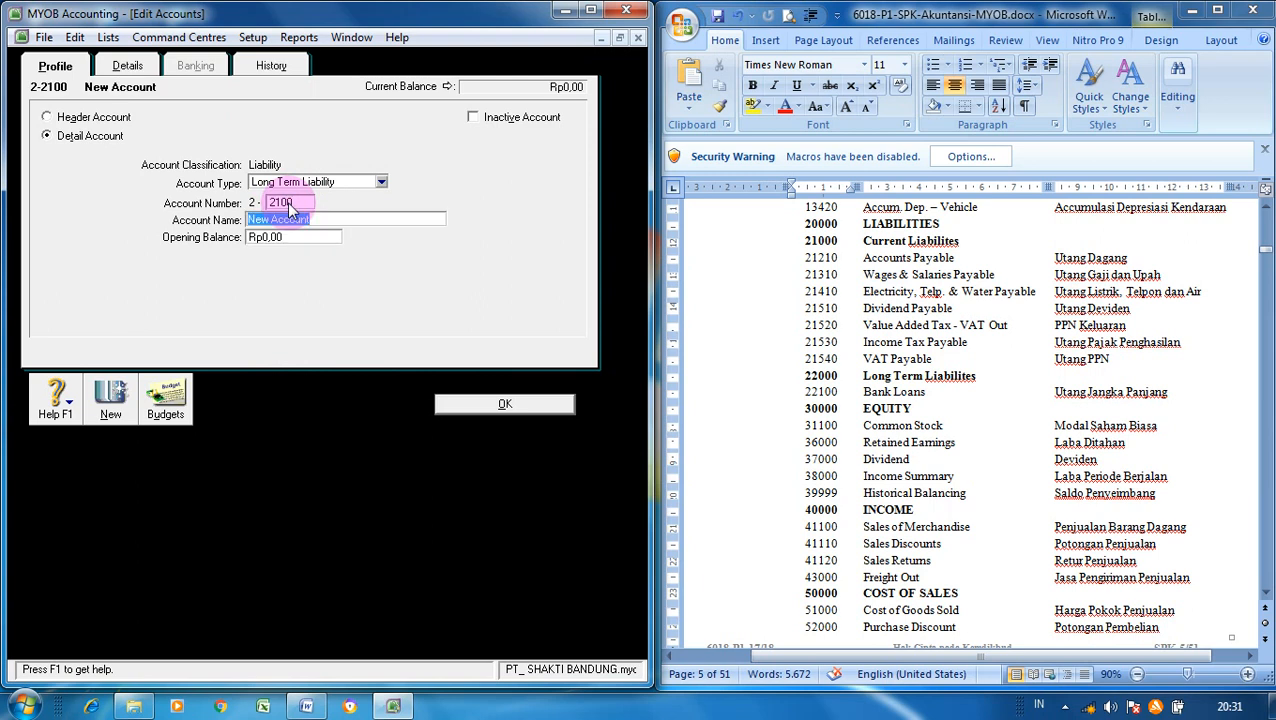
text(Bank Loans)
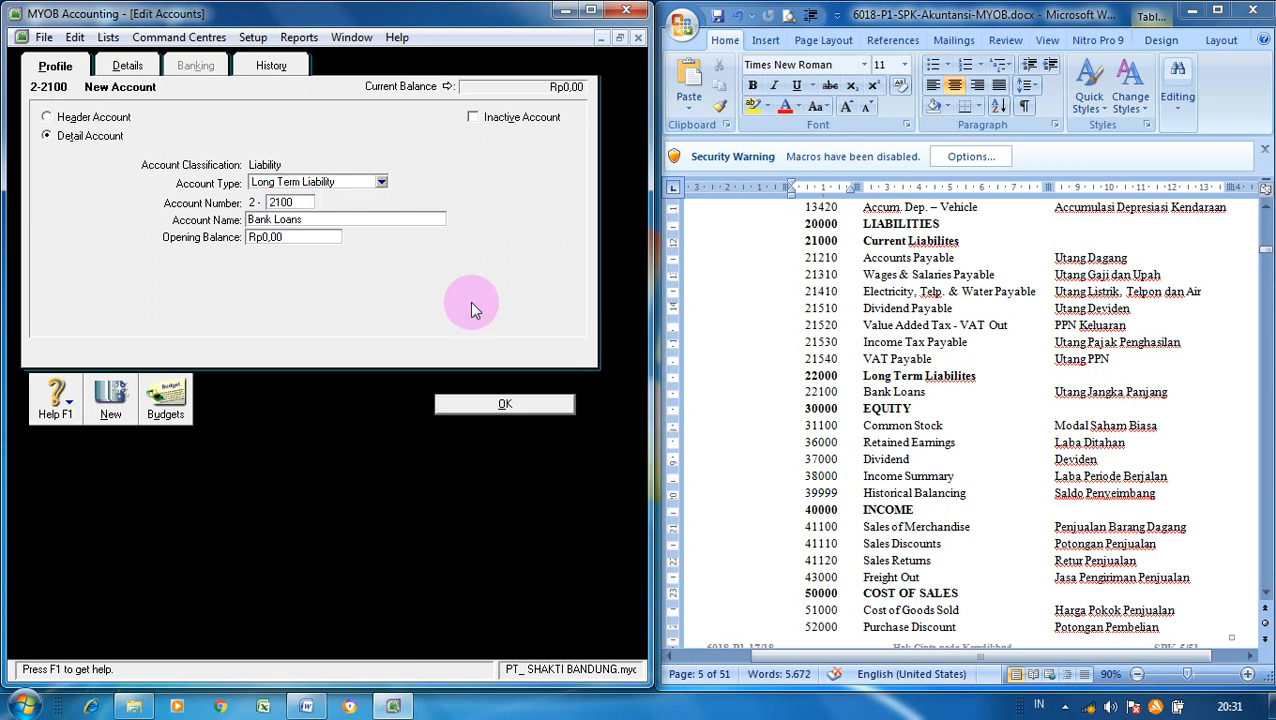
click(521, 402)
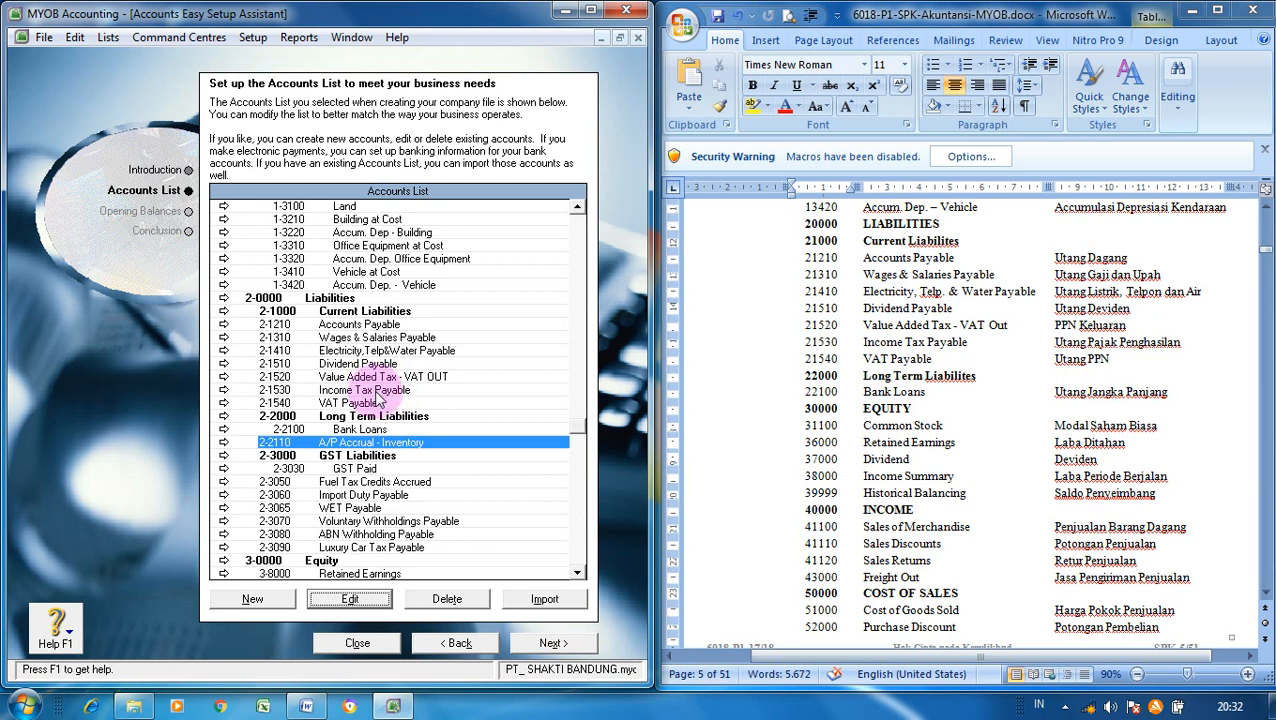
- Delete GST Liabilities, Fuel Tax Credits Accrued, Import Duty Payable and WET Payable accounts
click(379, 455)
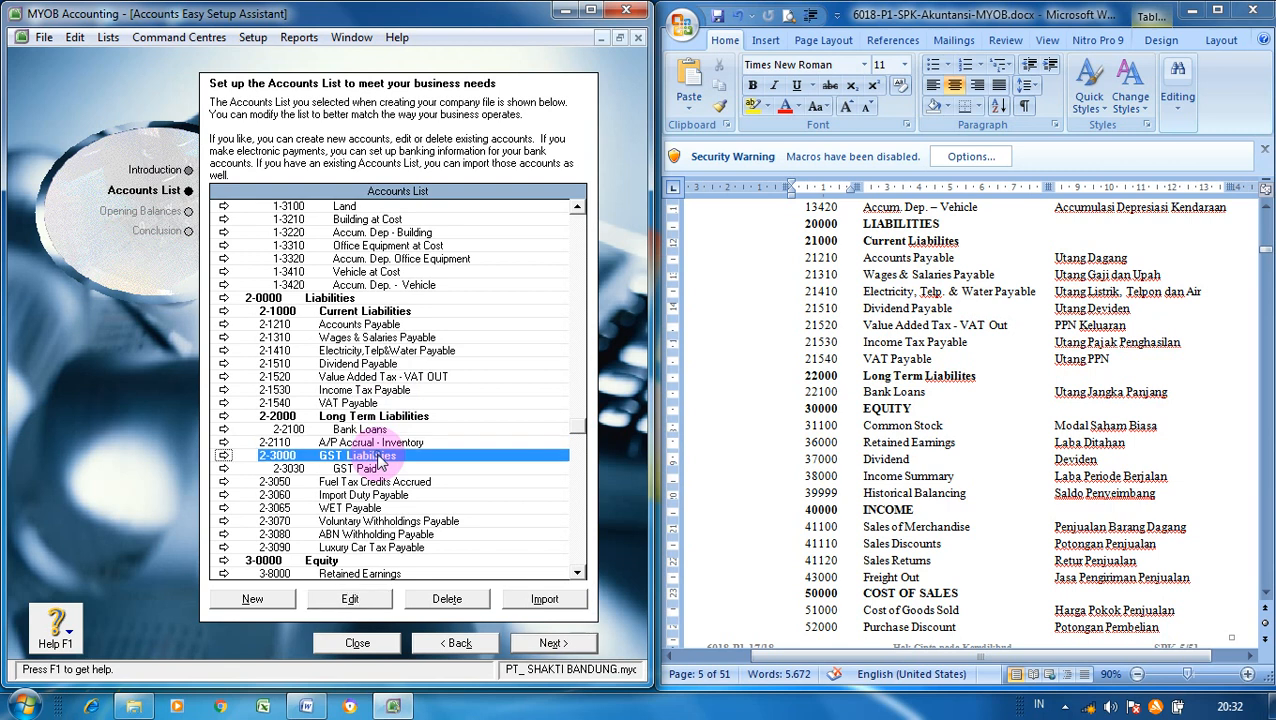
click(441, 599)
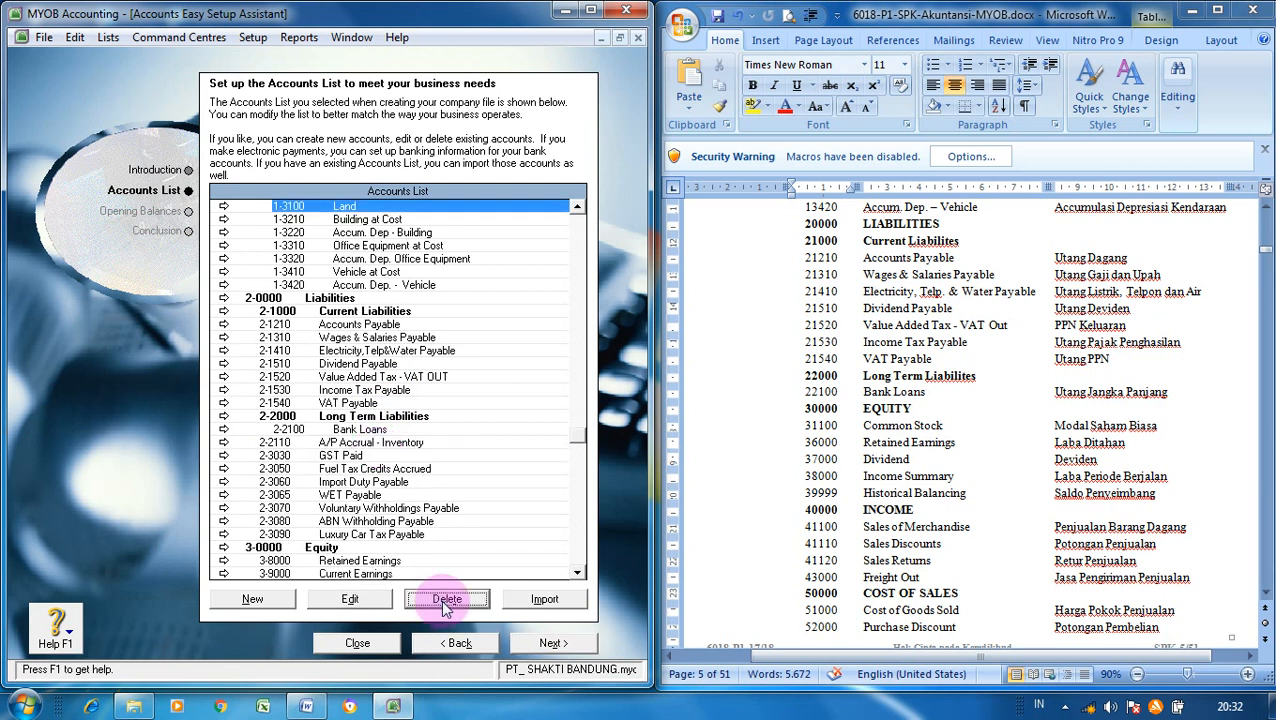
click(415, 470)
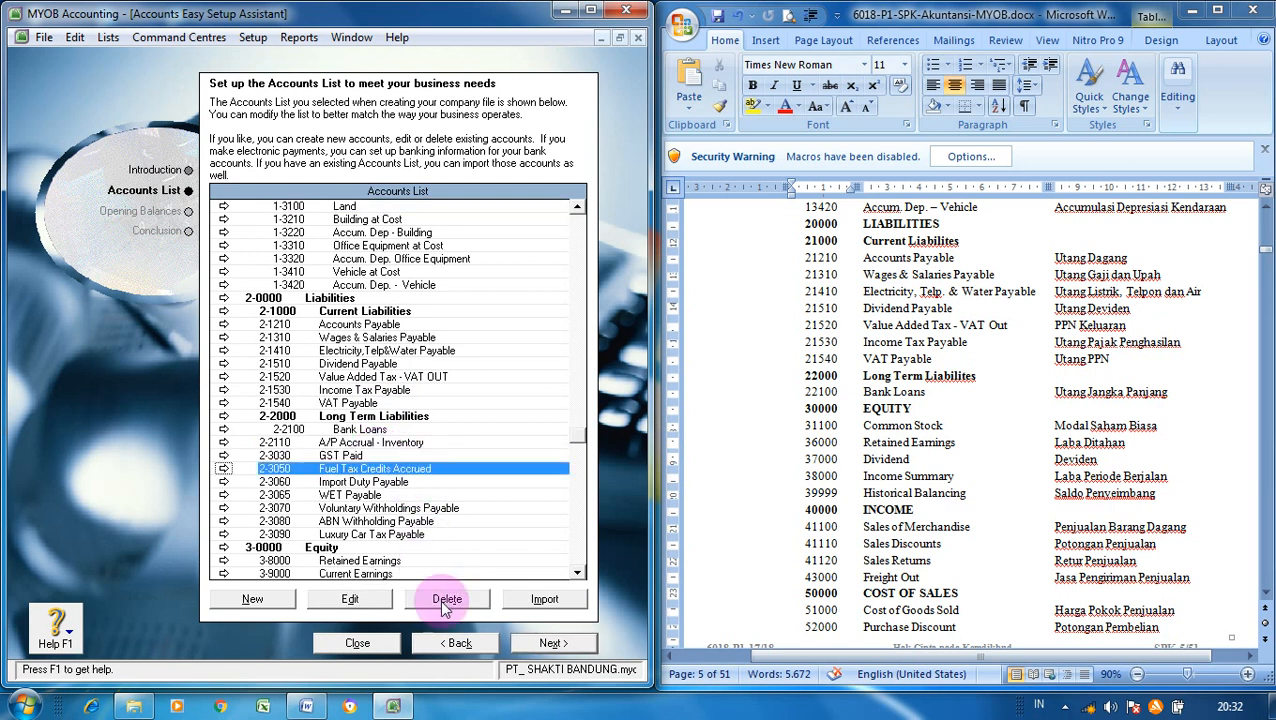
click(441, 599)
click(420, 468)
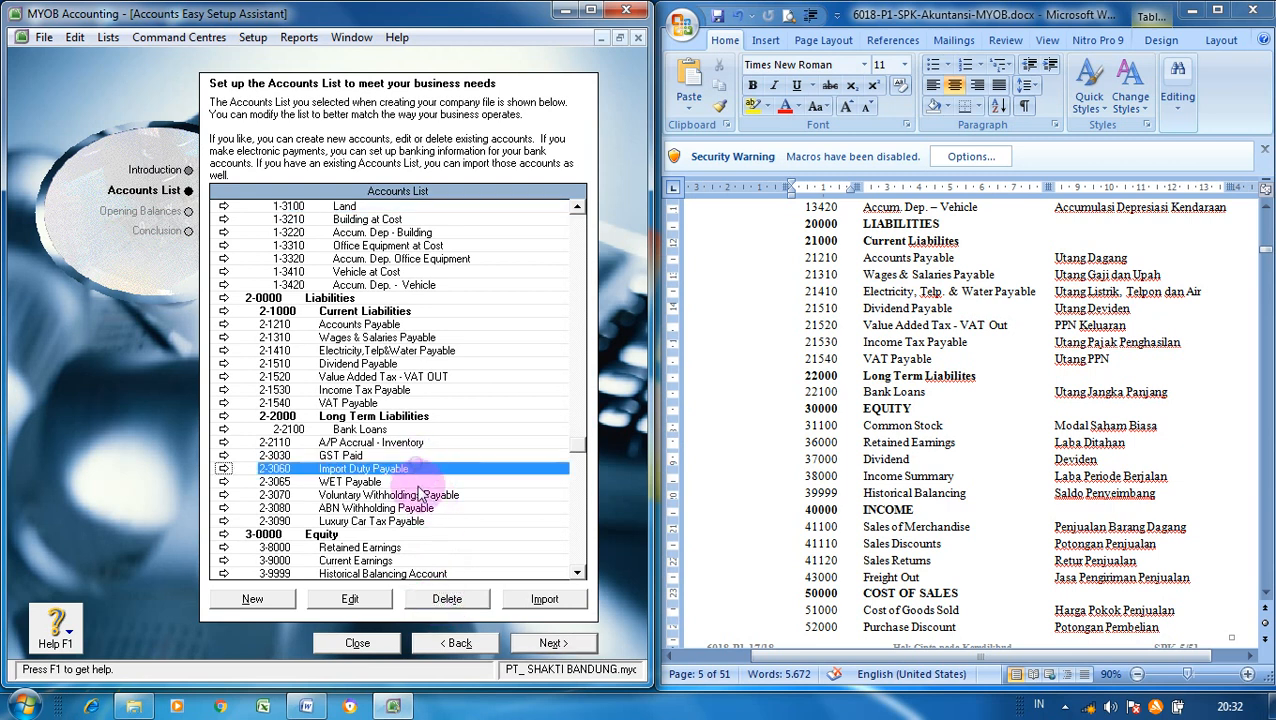
click(441, 599)
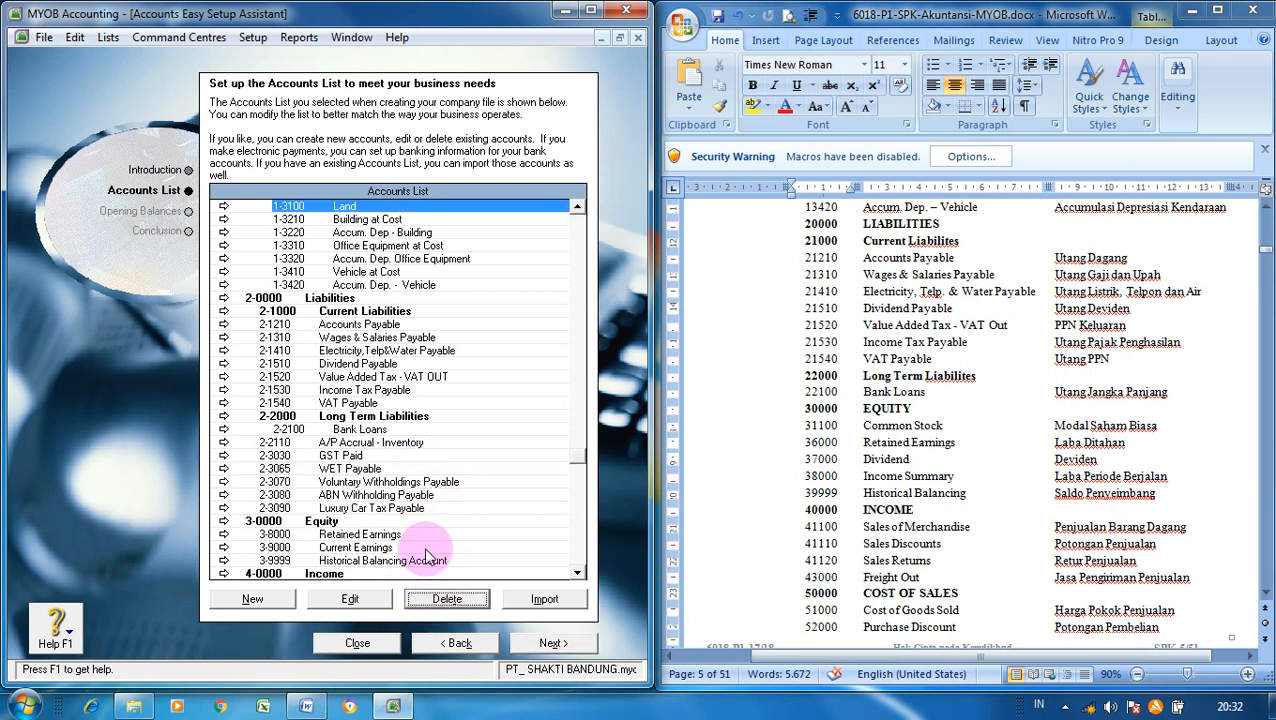
click(406, 469)
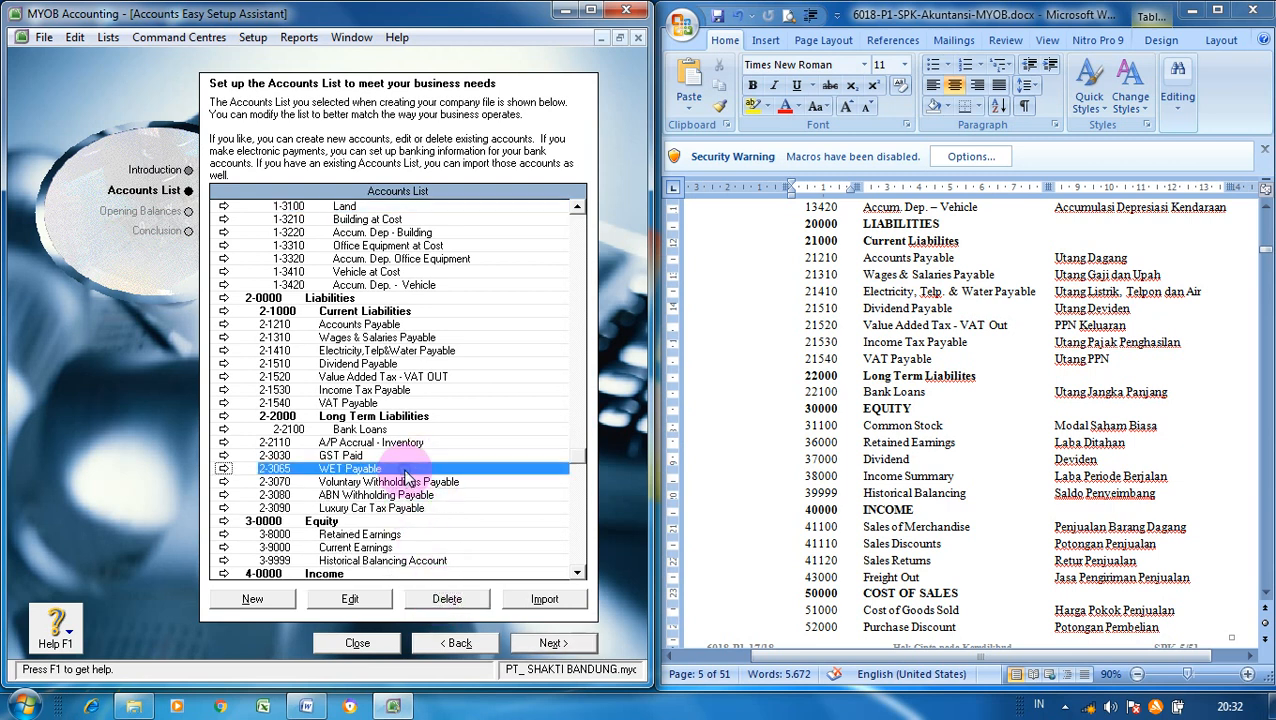
click(445, 600)
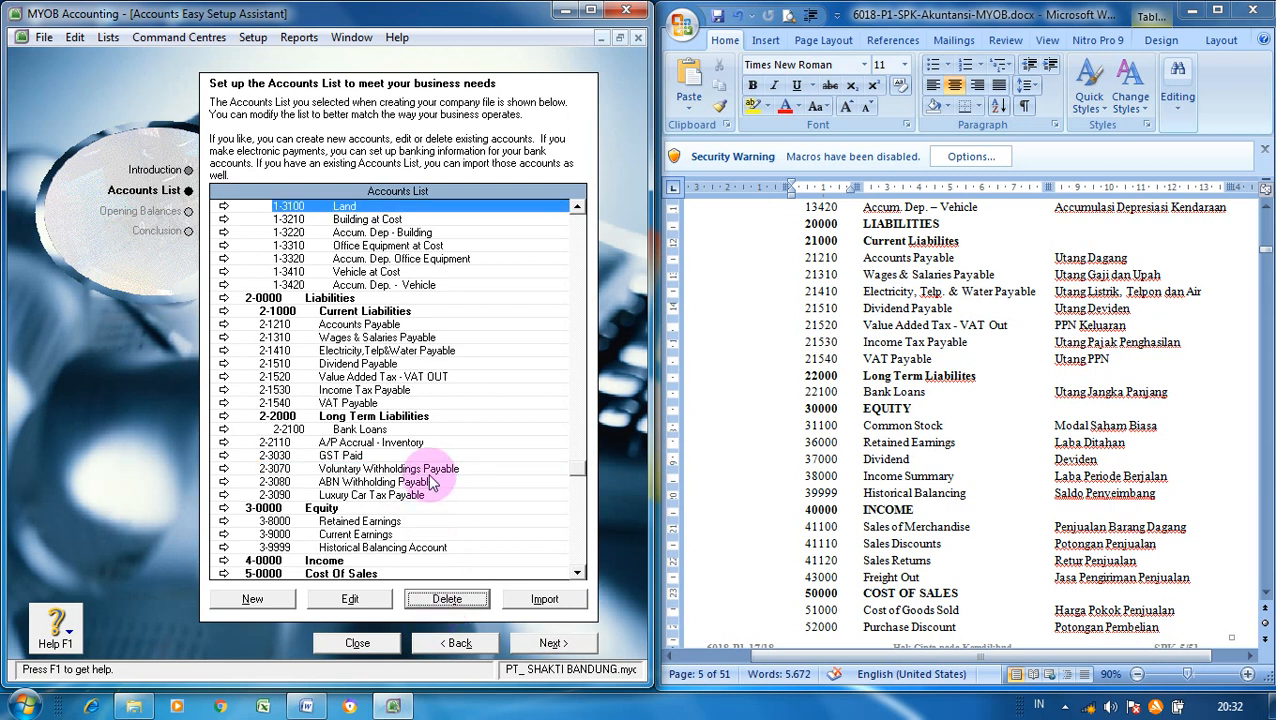
- Delete Voluntary Withholdings Payable, ABN Withholding Payable and Luxury Car Tax Payable accounts
click(428, 469)
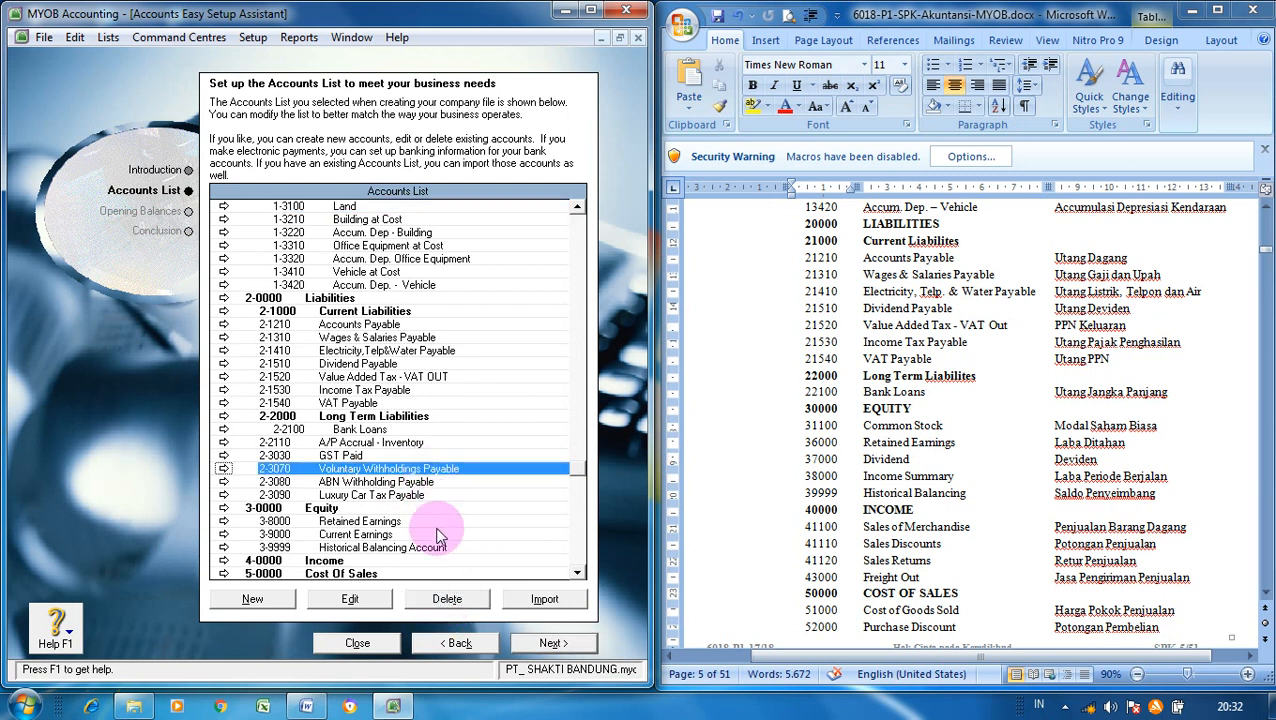
click(446, 599)
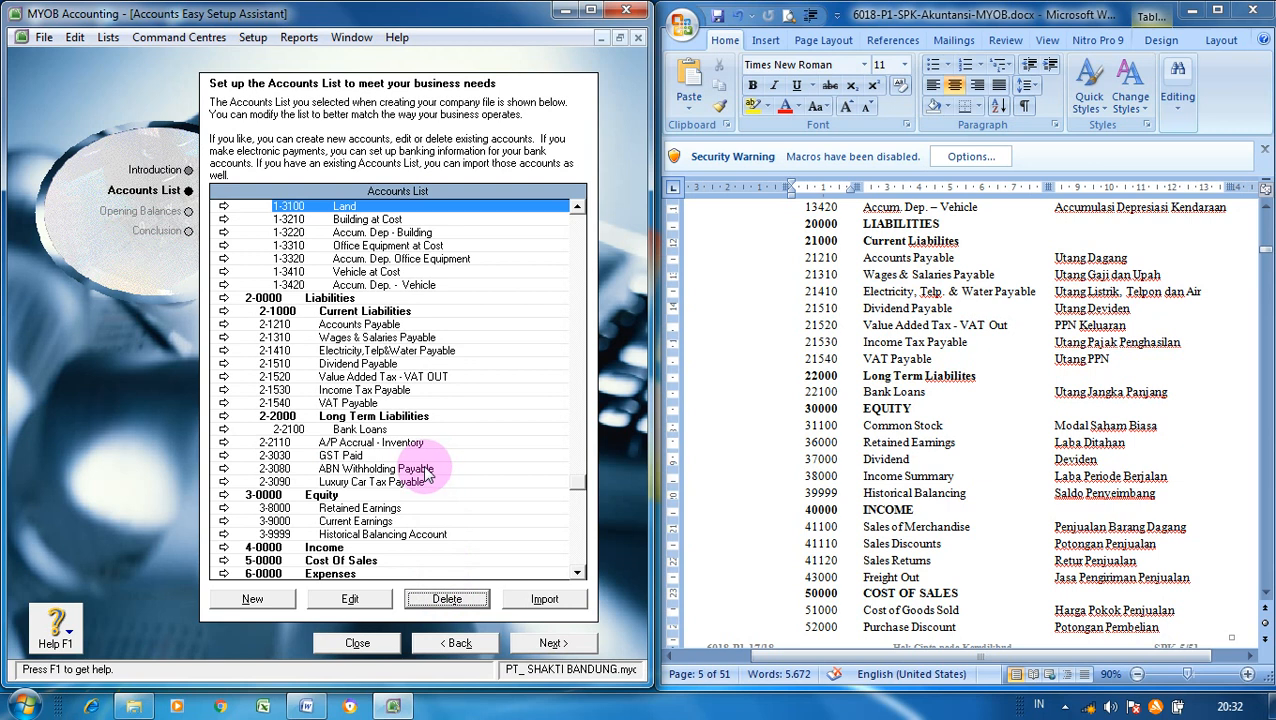
click(428, 469)
click(446, 599)
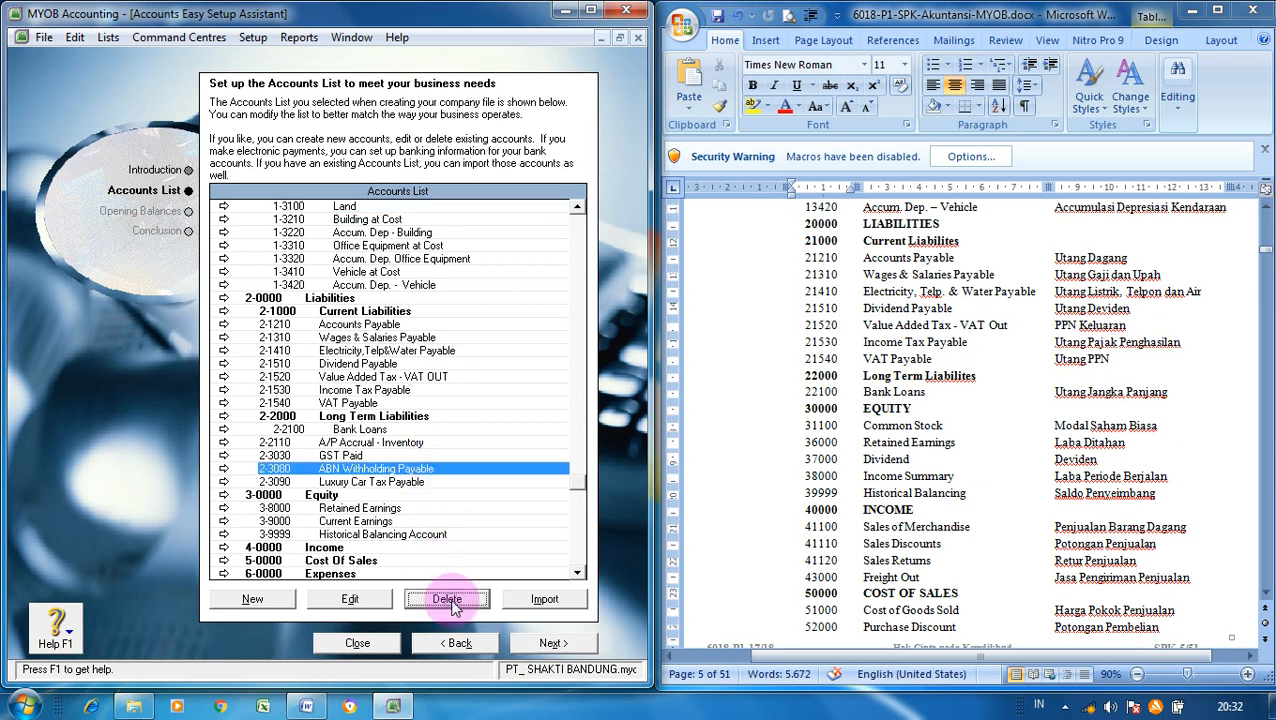
click(428, 469)
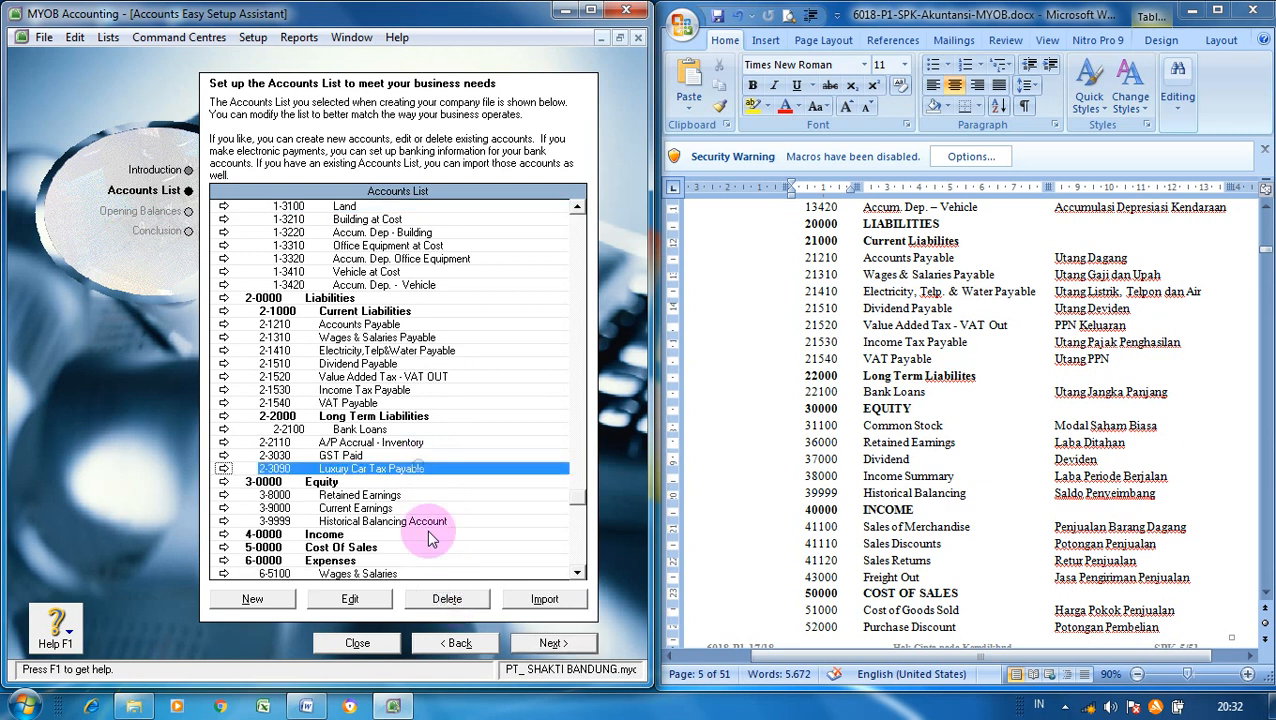
click(446, 599)
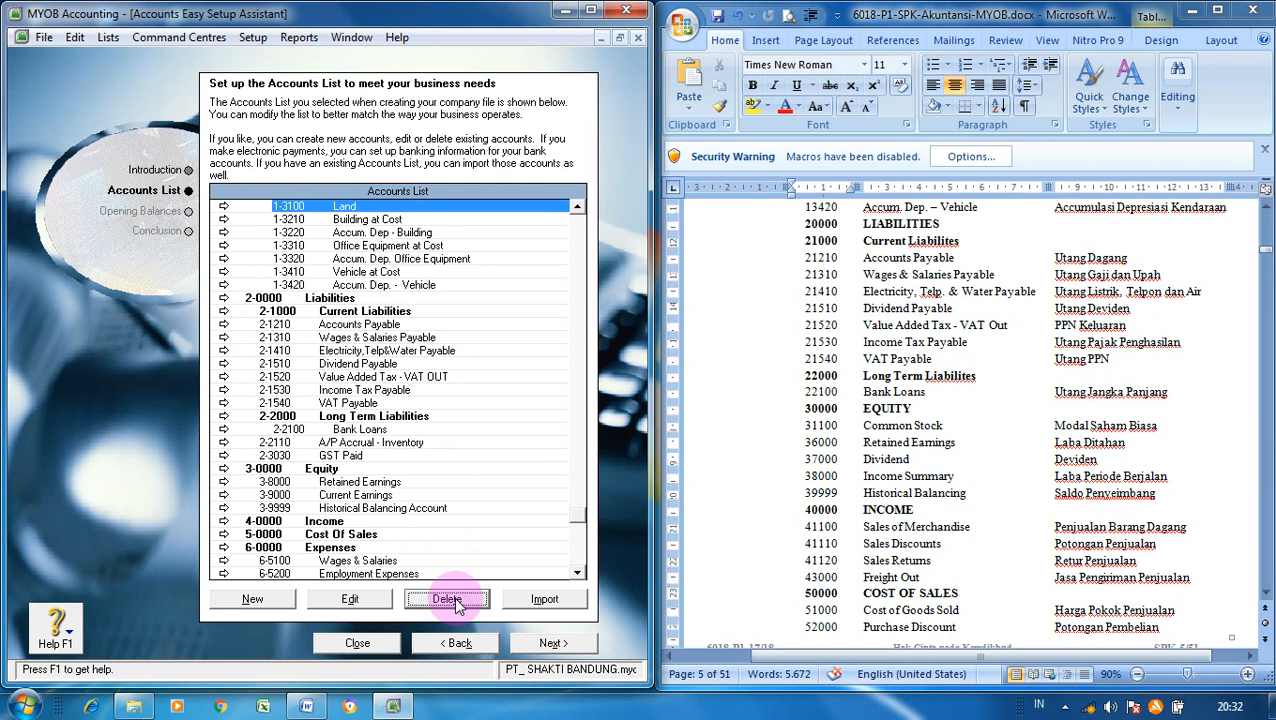
click(578, 572)
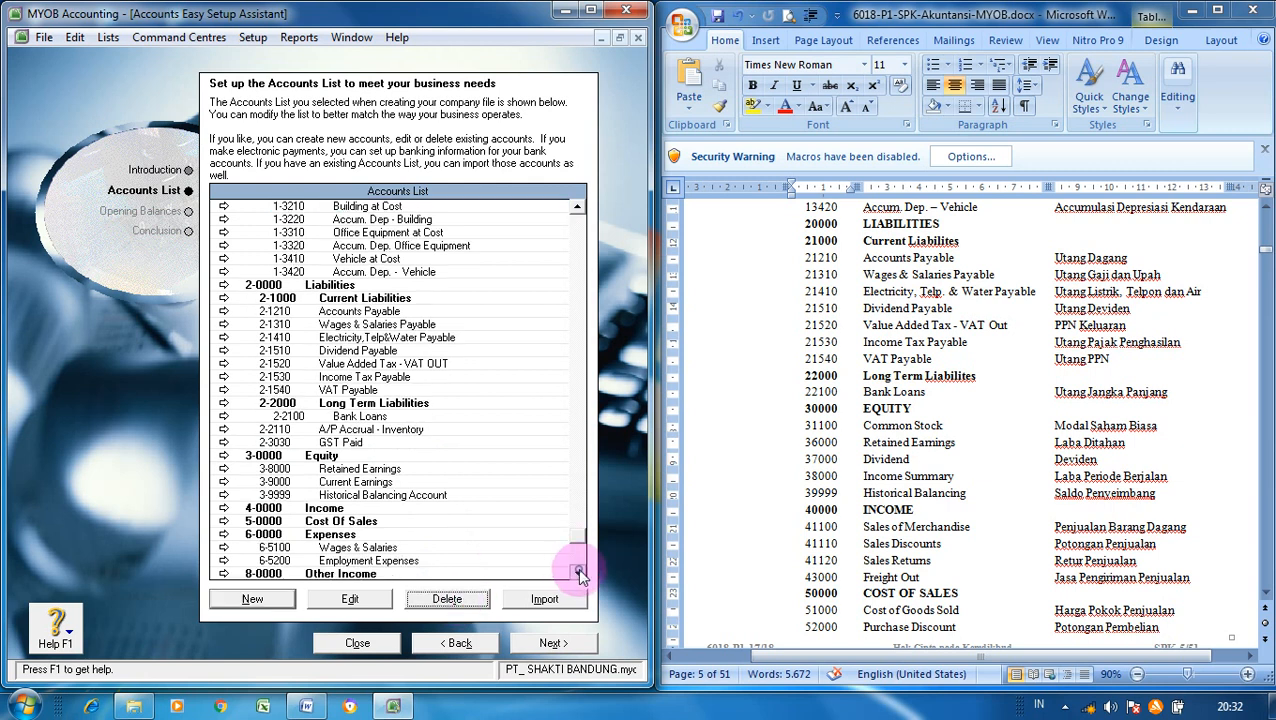
click(578, 572)
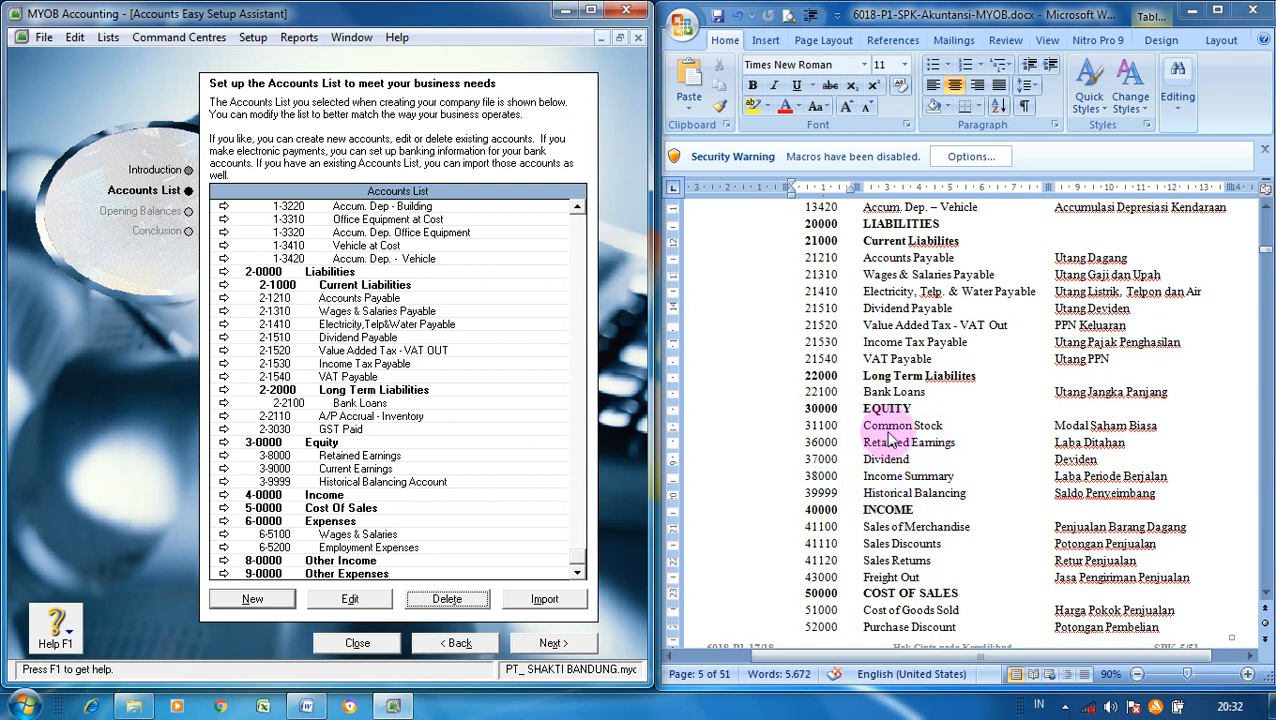
- Create a new Equity account numbered 1100 (3-1100) named Common Stock
click(268, 600)
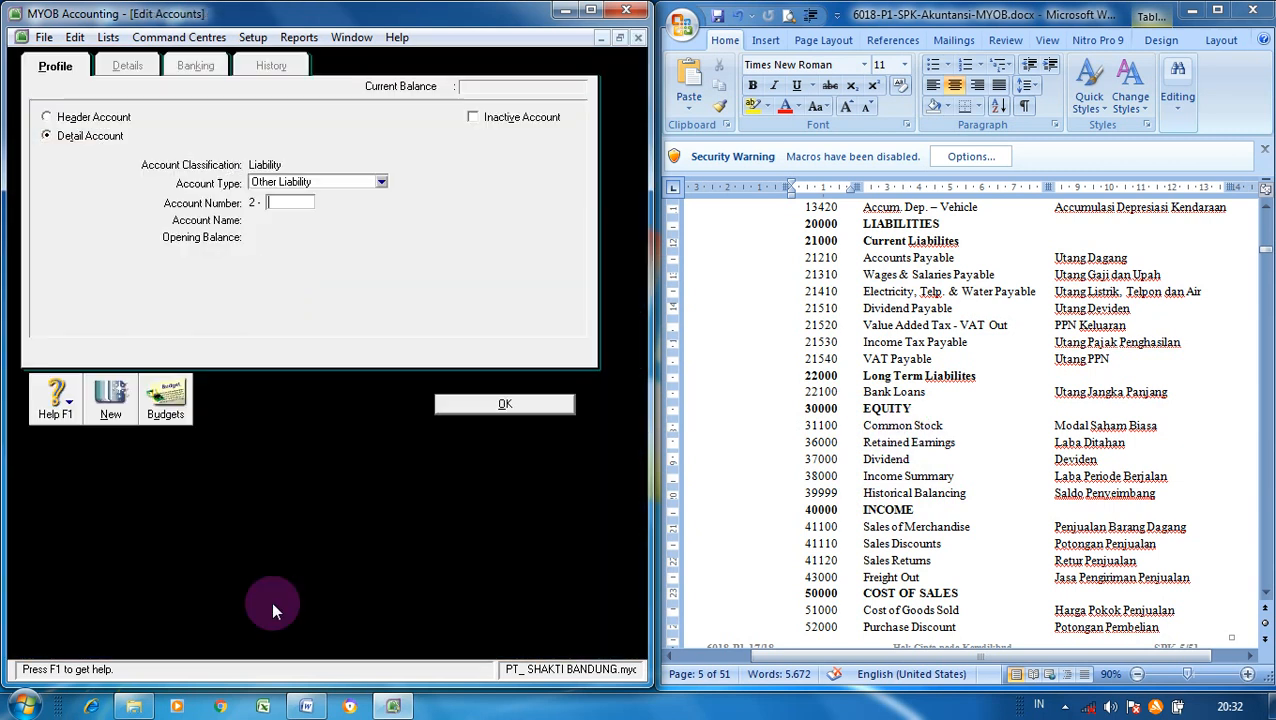
click(381, 182)
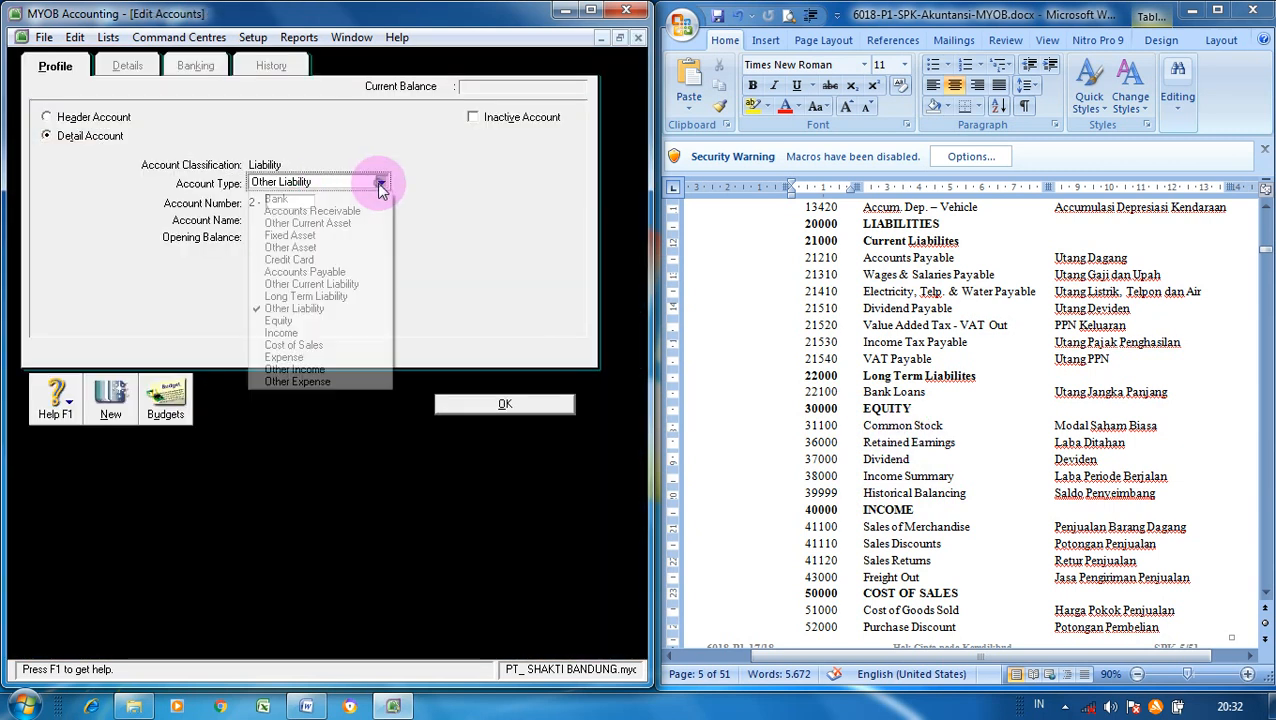
click(276, 321)
click(297, 204)
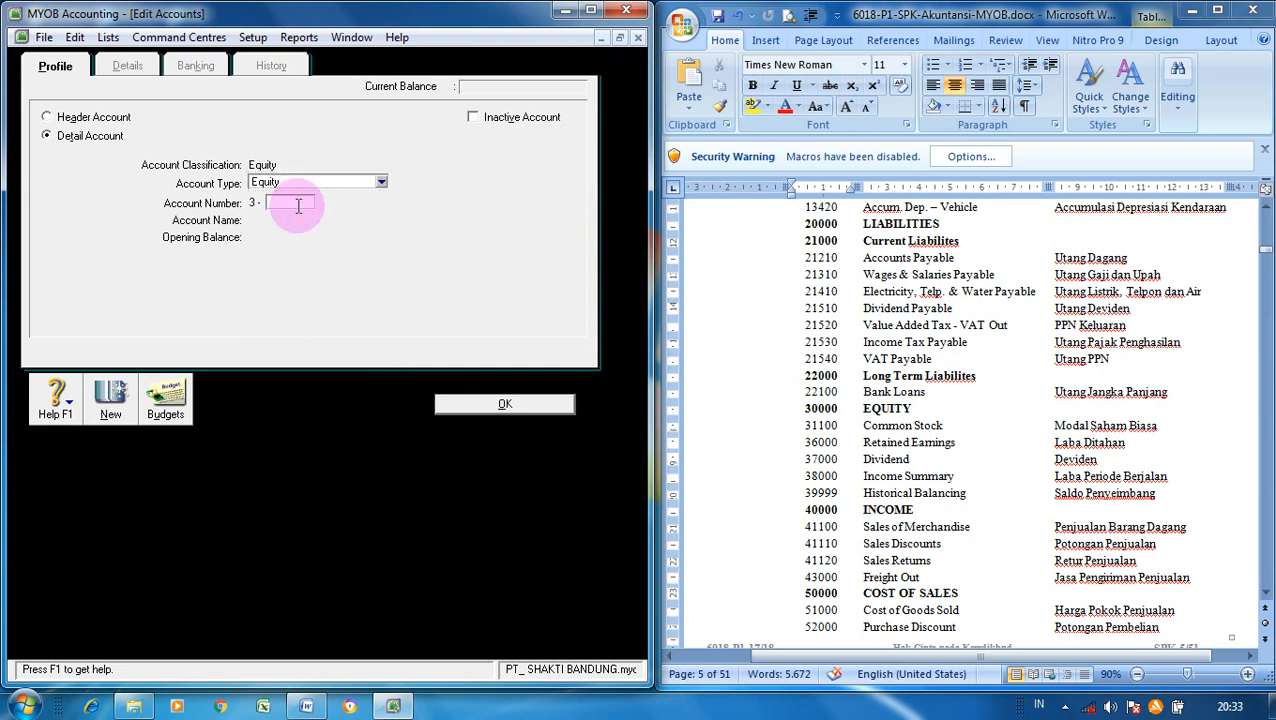
text(1100)
key(Tab)
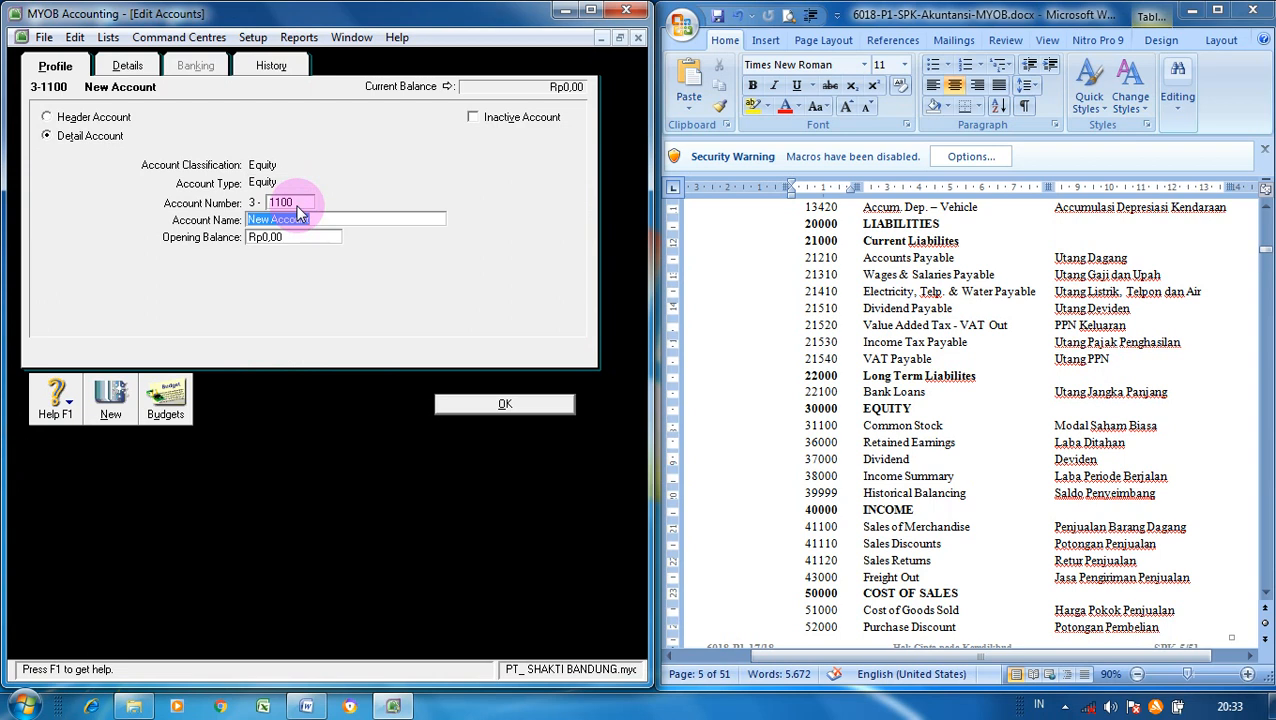
text(Common Stock)
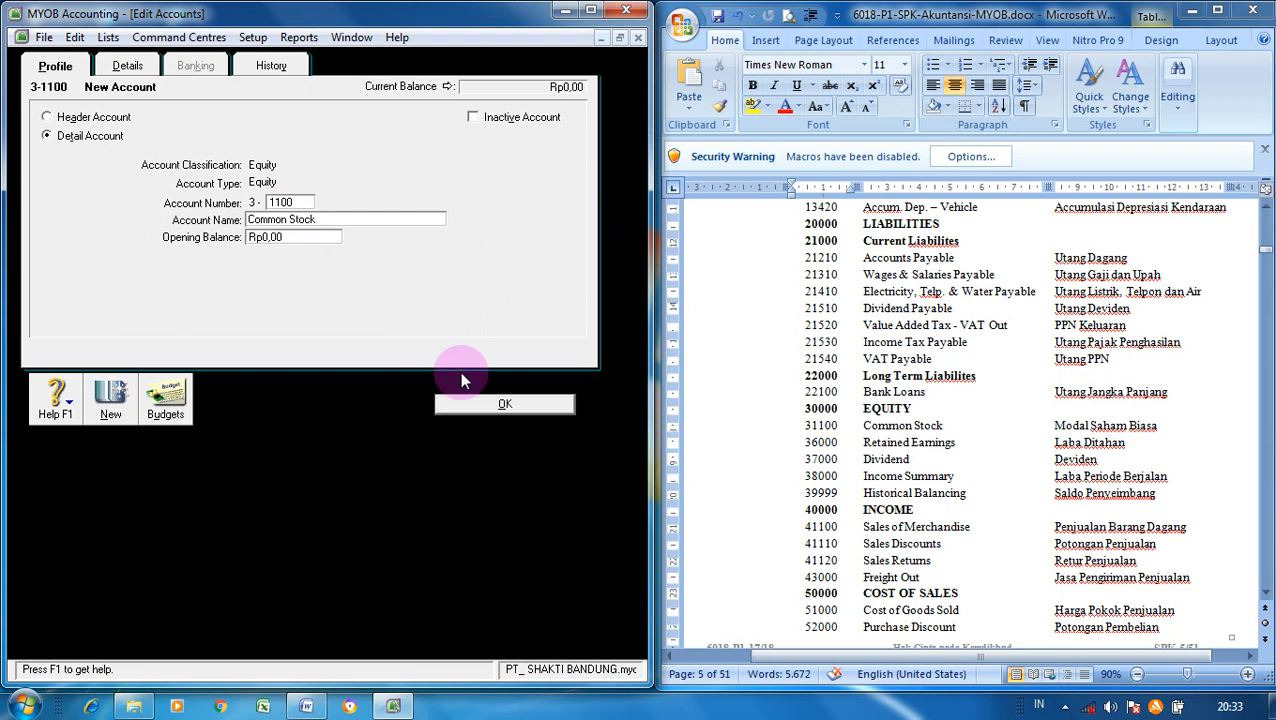
click(487, 403)
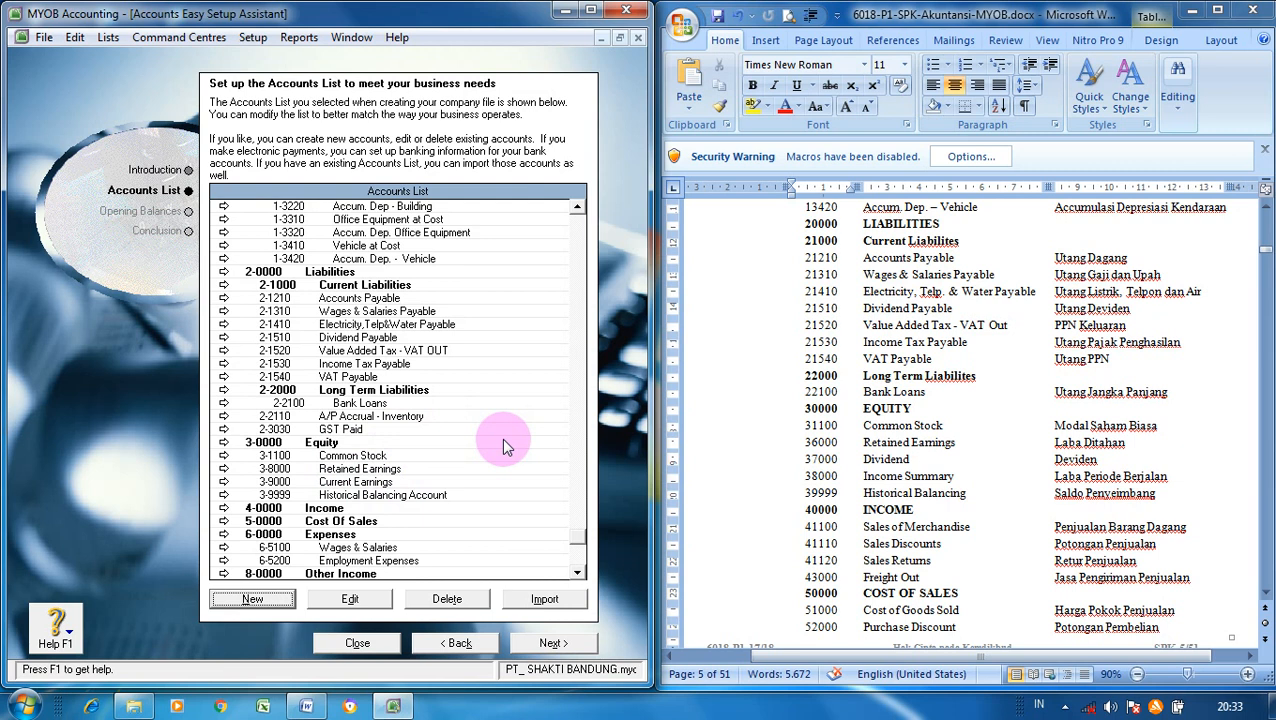
- Change the Retained Earnings account number from 8000 to 6000 and save it
click(388, 475)
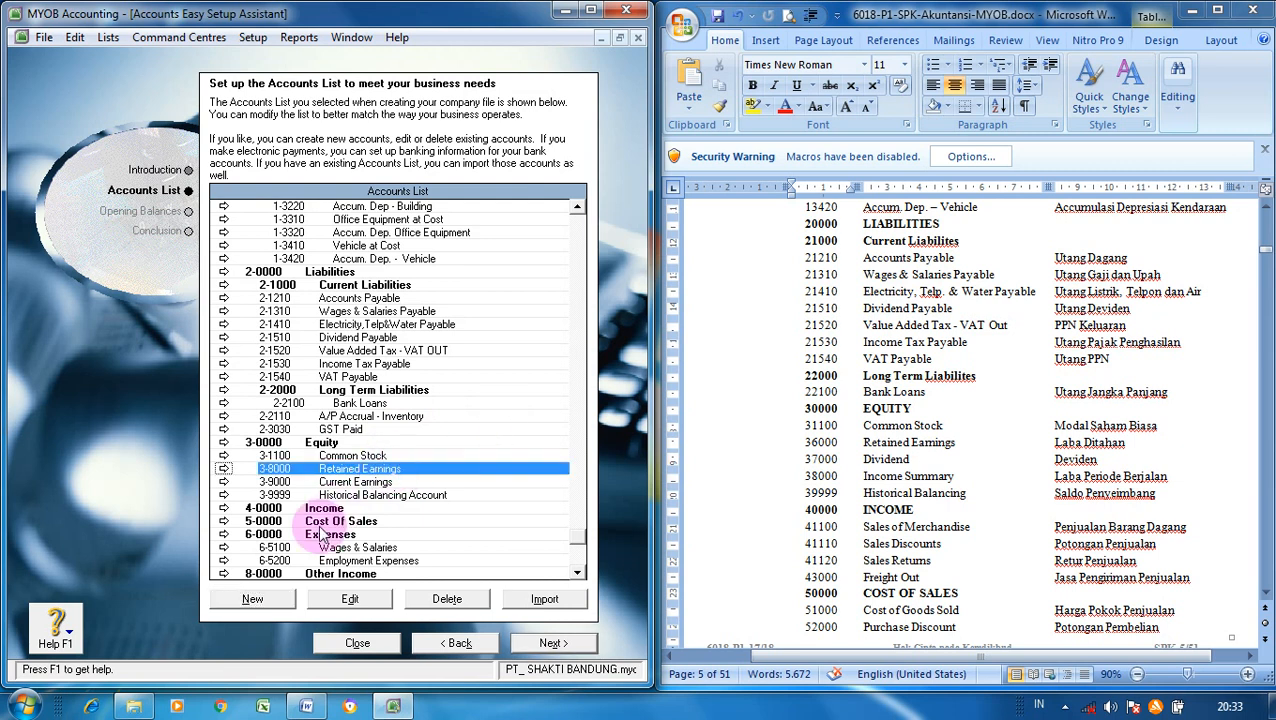
click(357, 600)
double_click(304, 200)
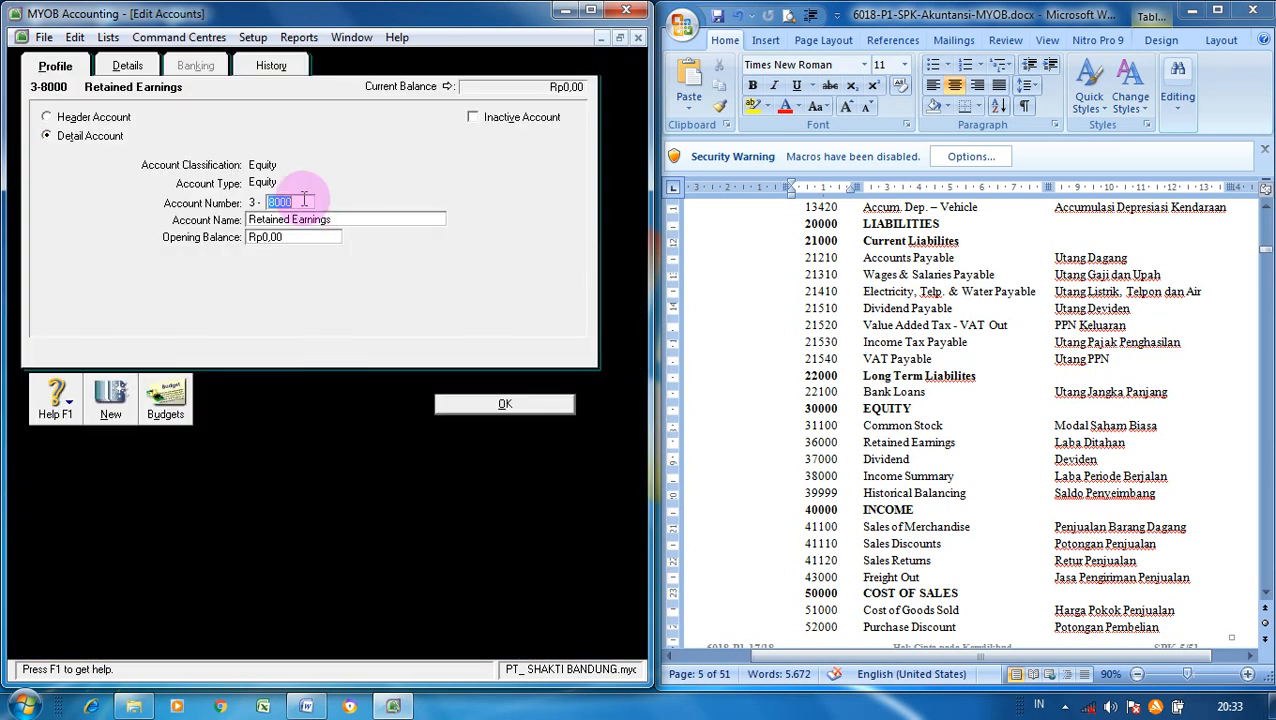
text(6000)
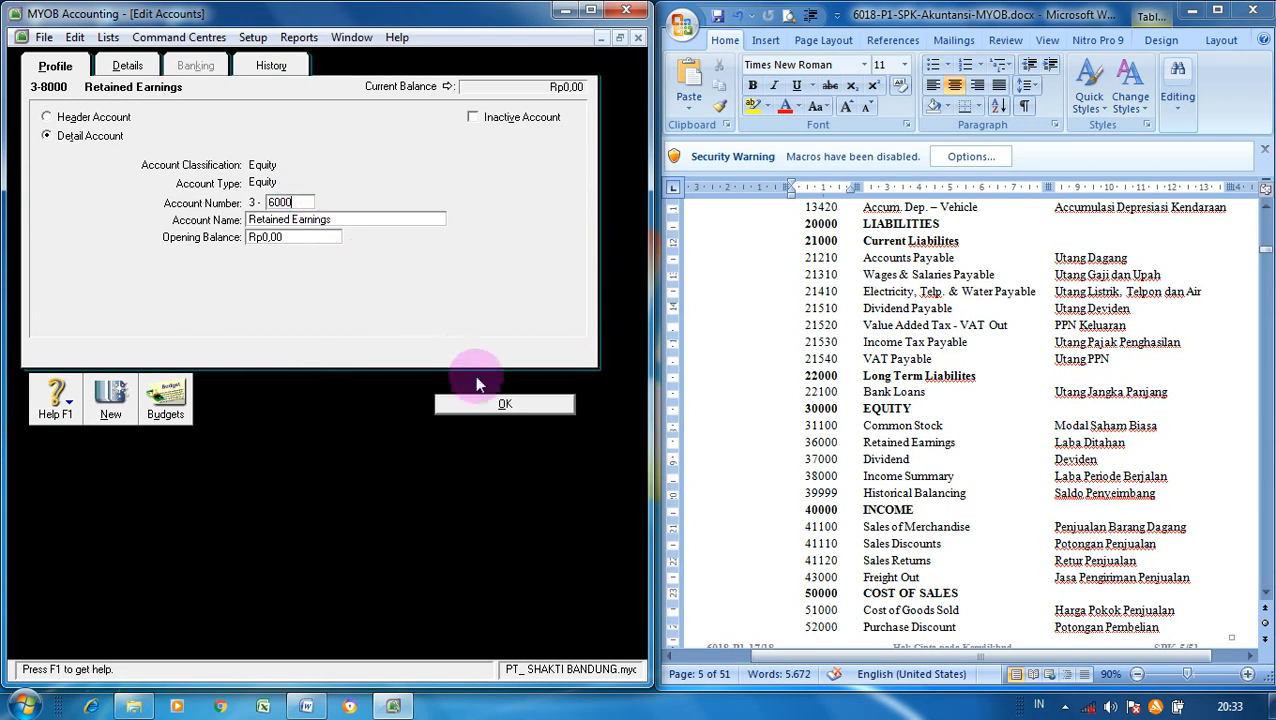
click(490, 404)
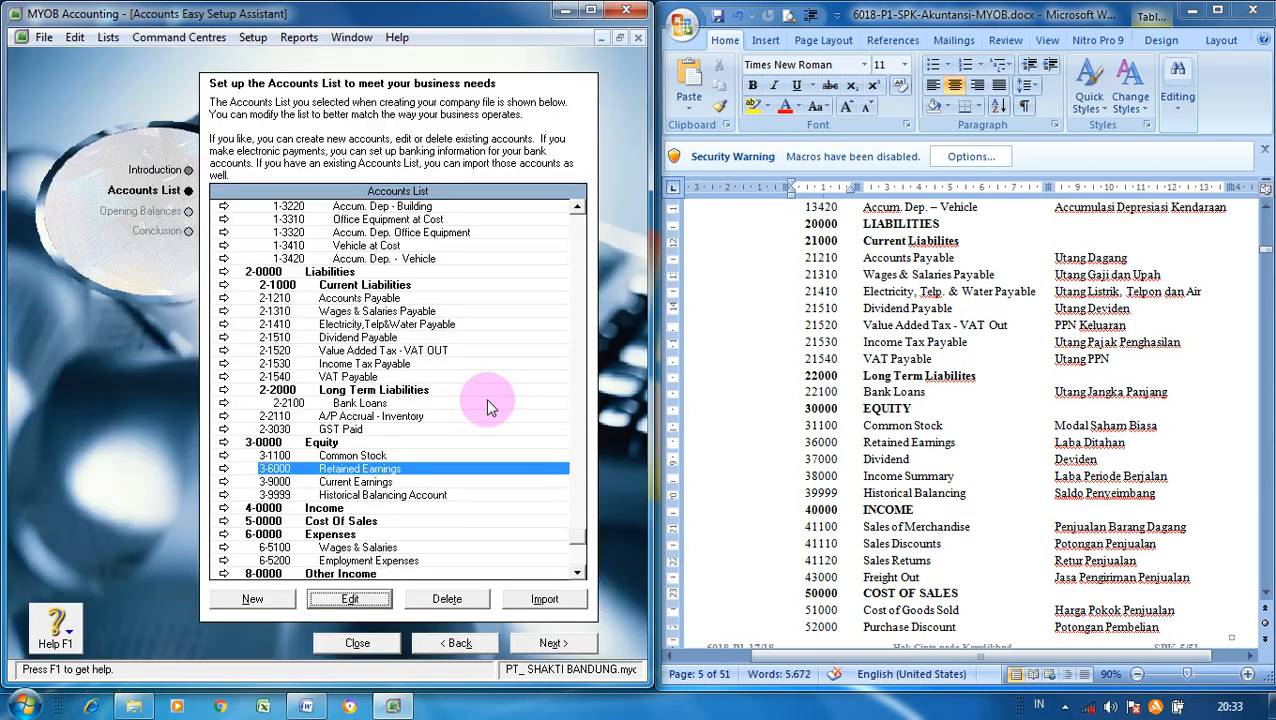
- Add Equity accounts 3-7000 Dividend and 3-8000 Income Summary
click(267, 598)
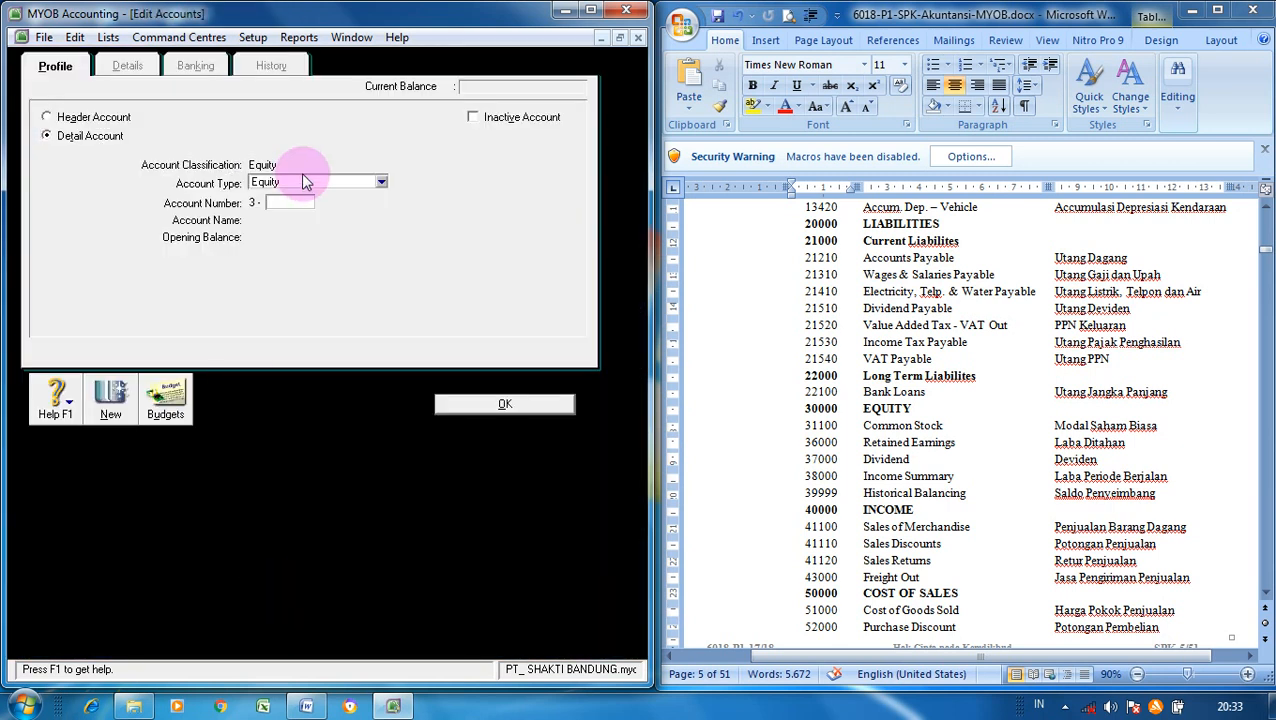
text(7000)
key(Tab)
text(Di)
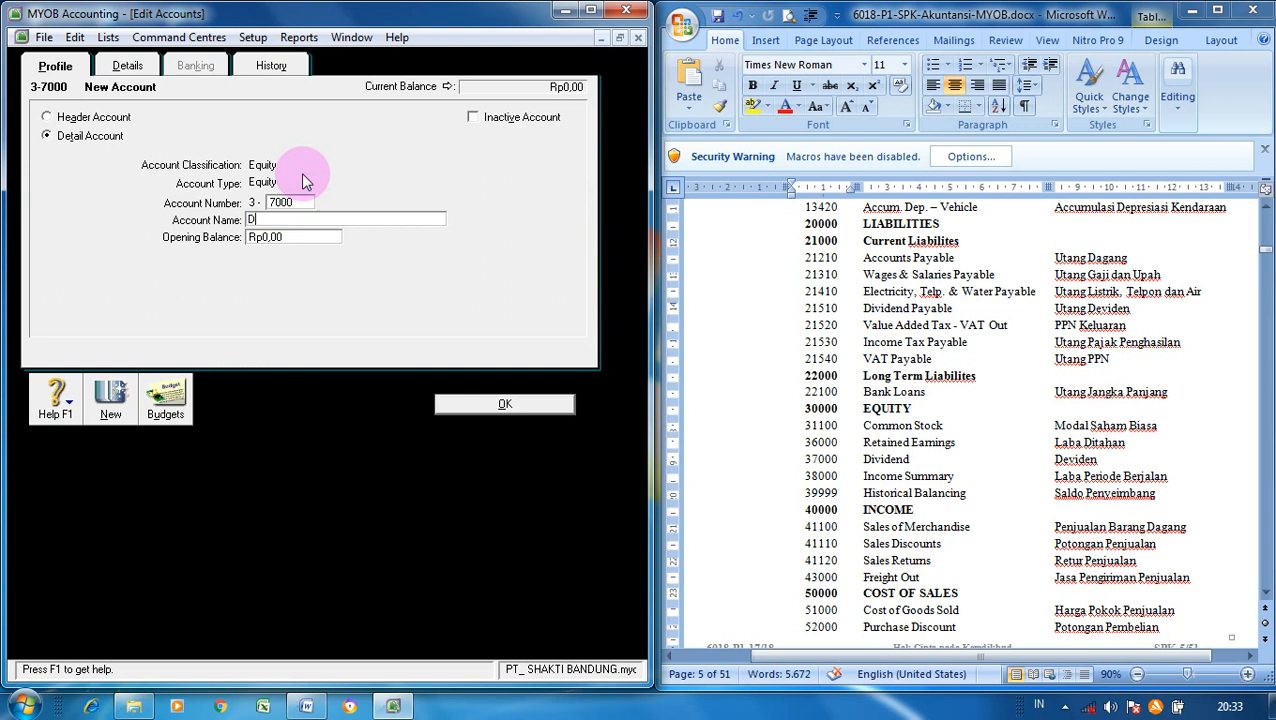
text(vidend)
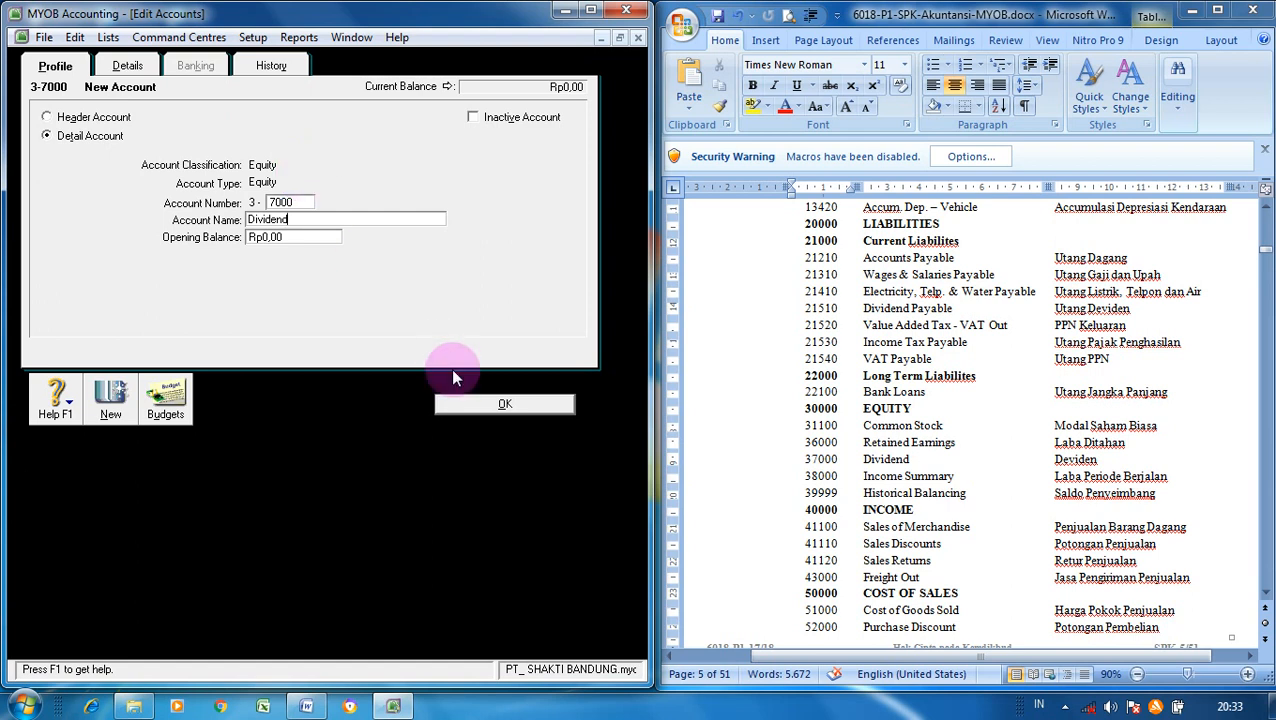
click(111, 400)
text(8)
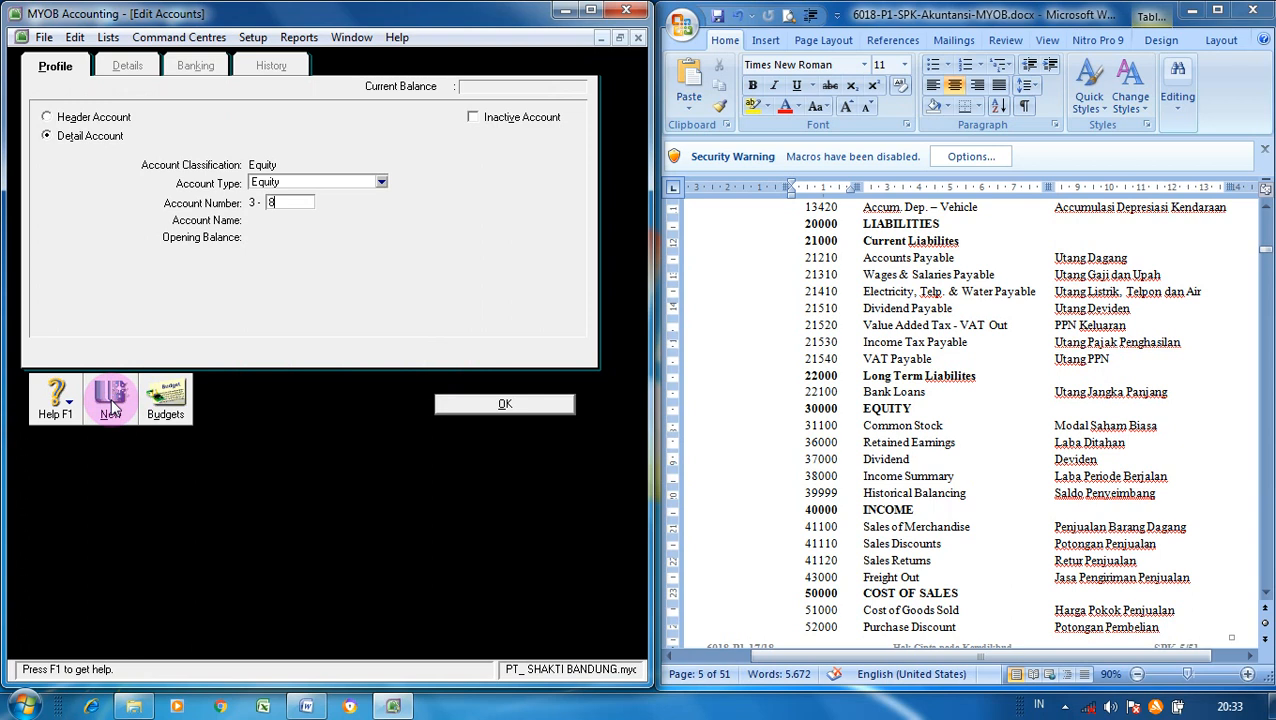
text(000)
key(Tab)
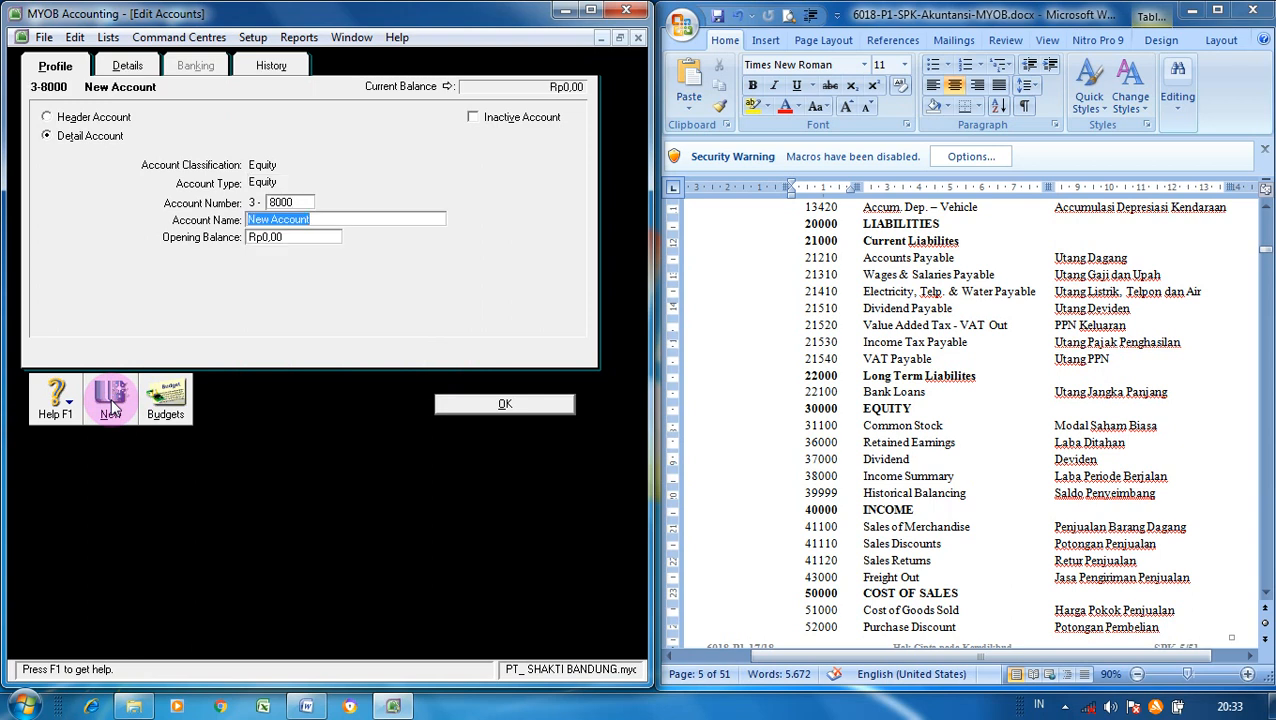
text(Inco)
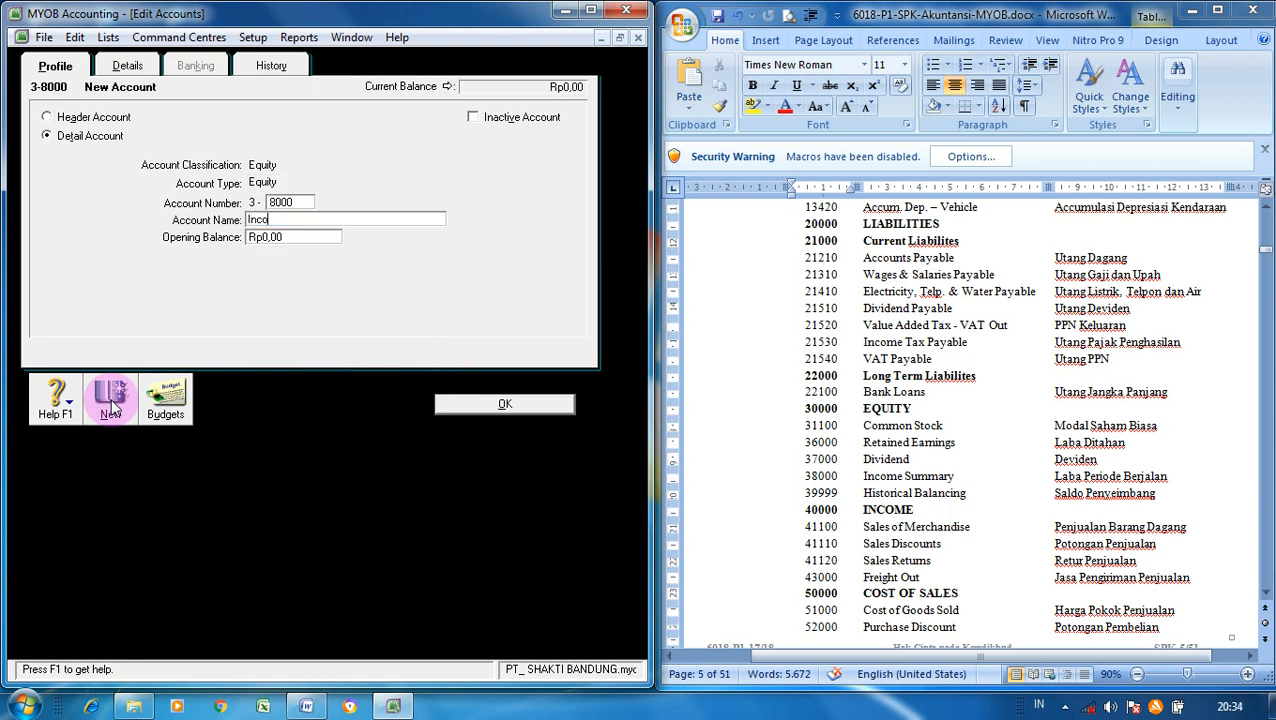
text(me Summary)
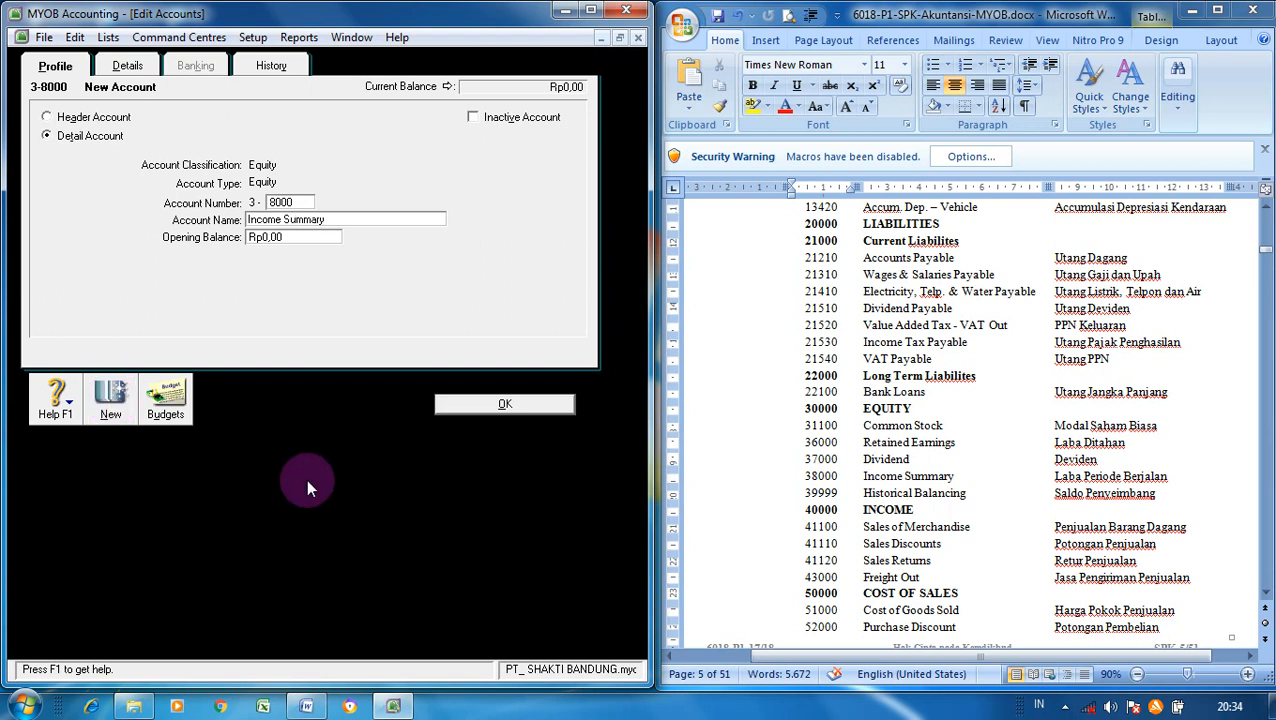
click(474, 403)
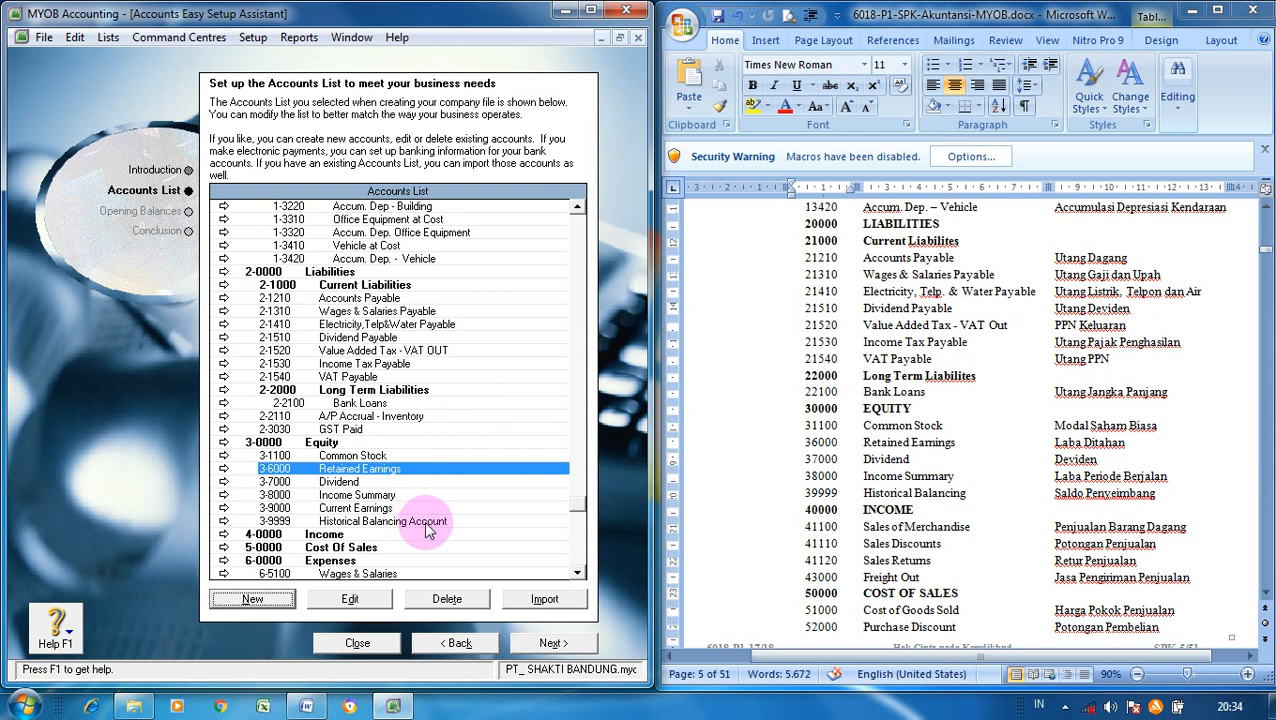
- Trim the end of account 3-9999's name so it reads Historical Balancing, and save it
click(425, 522)
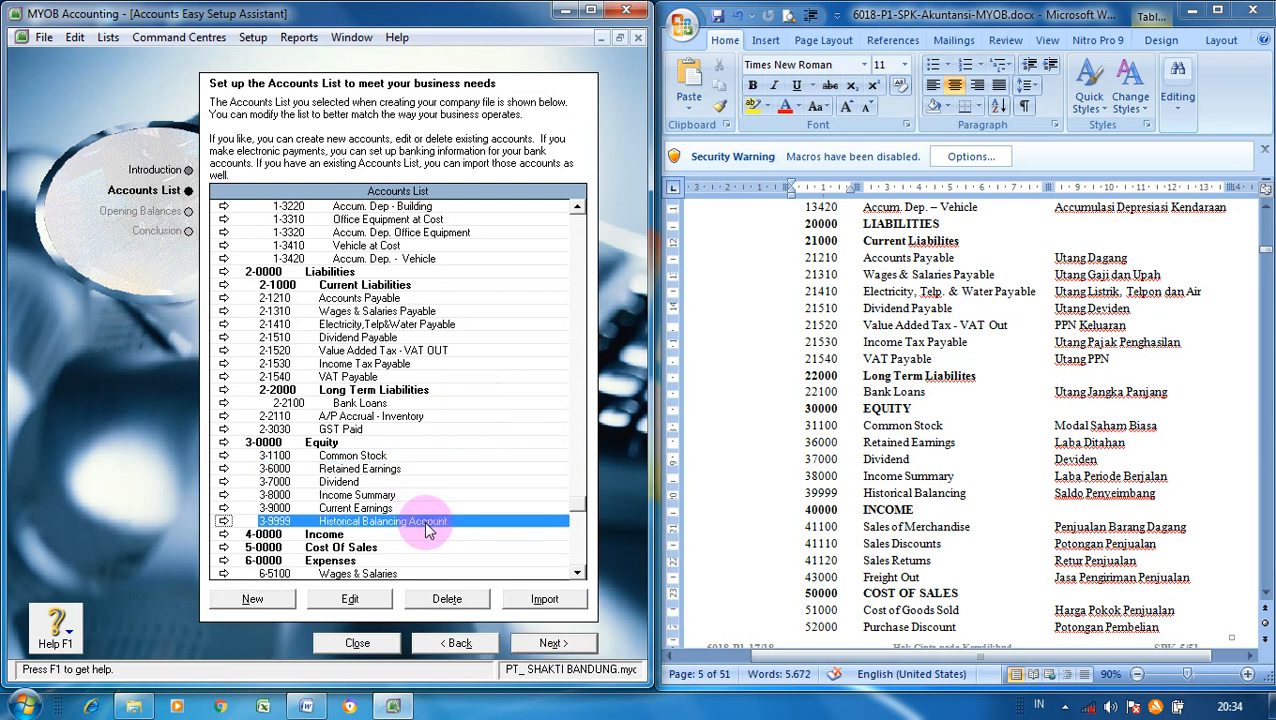
click(349, 601)
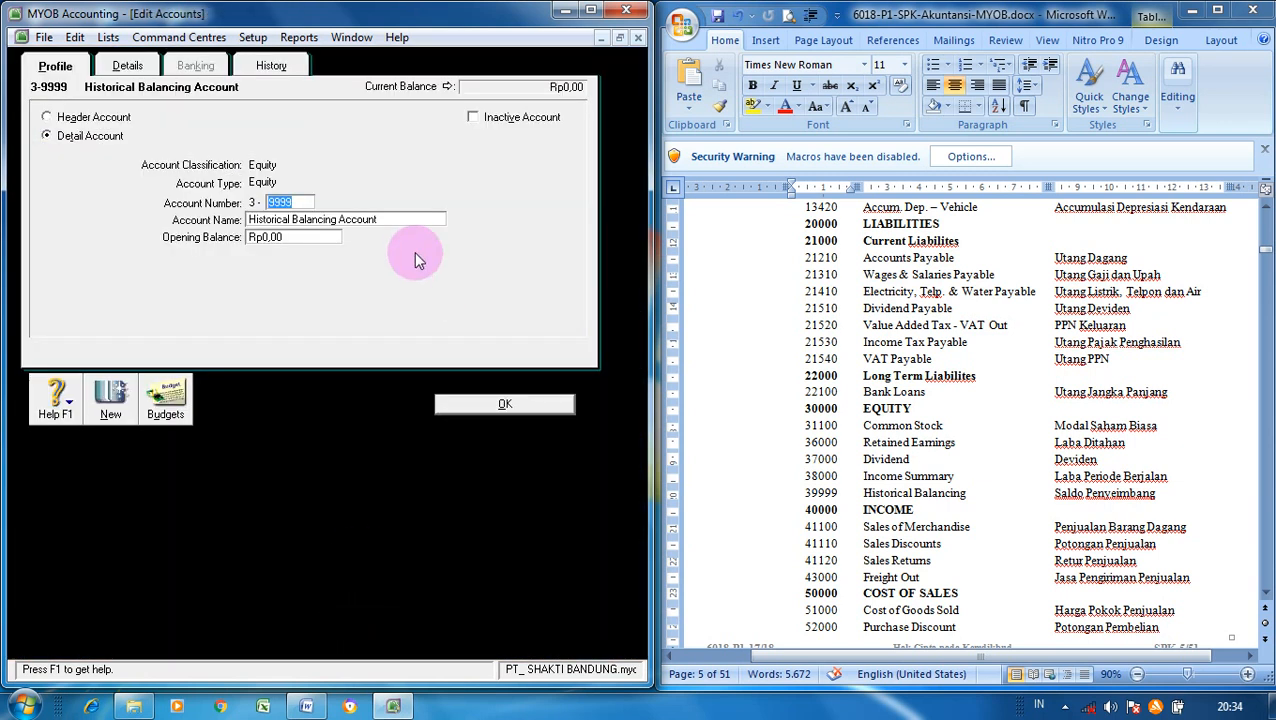
click(384, 219)
key(BackSpace)
key(BackSpace)
key(BackSpace)
key(BackSpace)
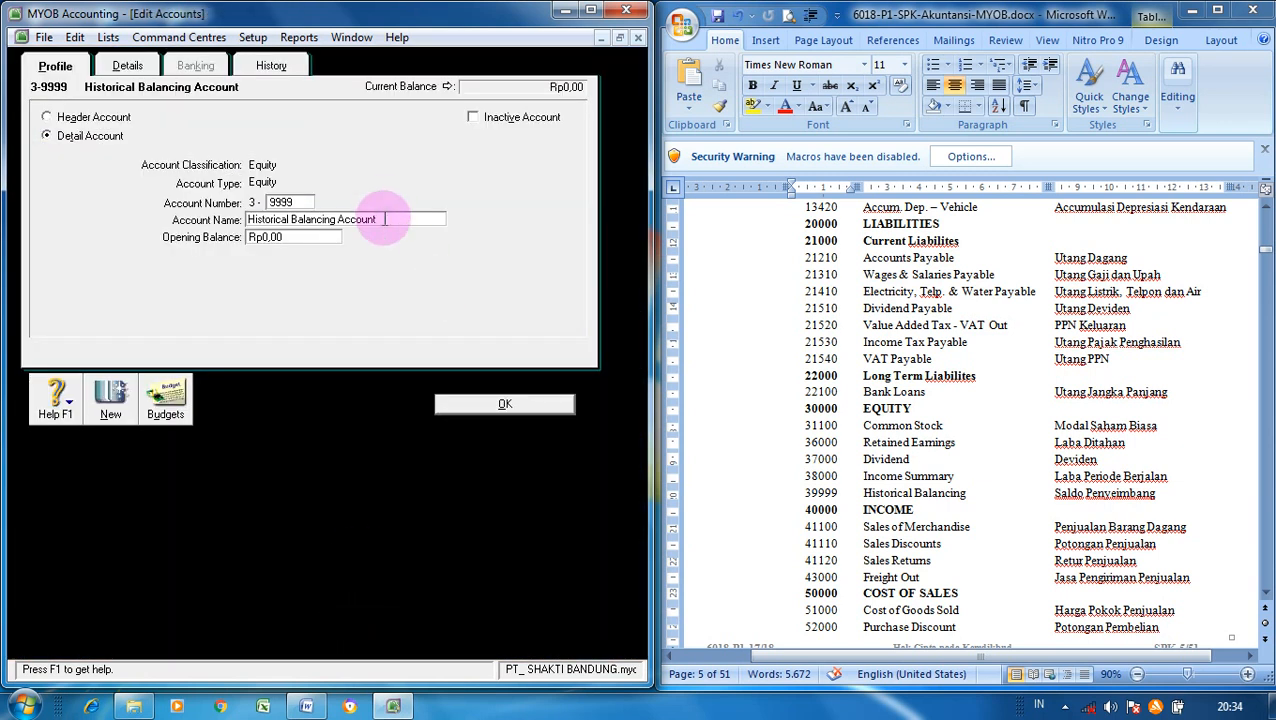
key(BackSpace)
key(BackSpace)
key(BackSpace)
key(BackSpace)
click(500, 405)
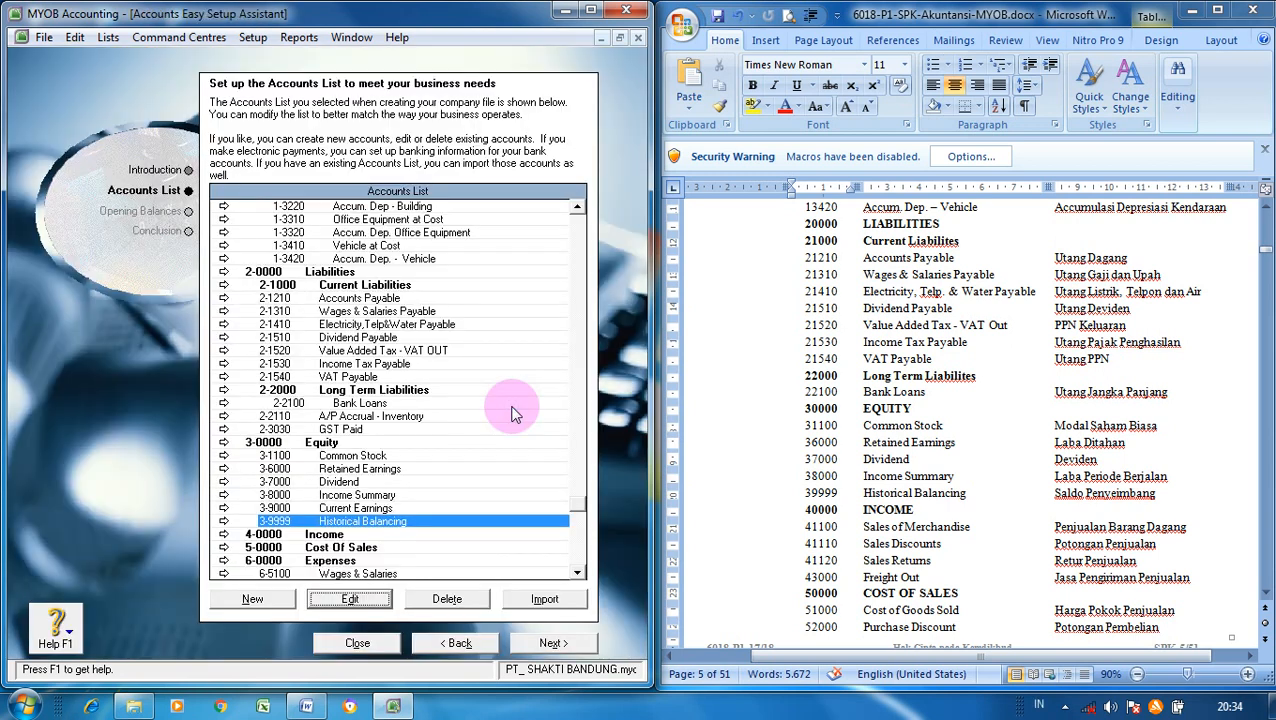
- Create the Income account 4-1100 Sales of Merchandise
click(577, 573)
click(577, 573)
click(577, 573)
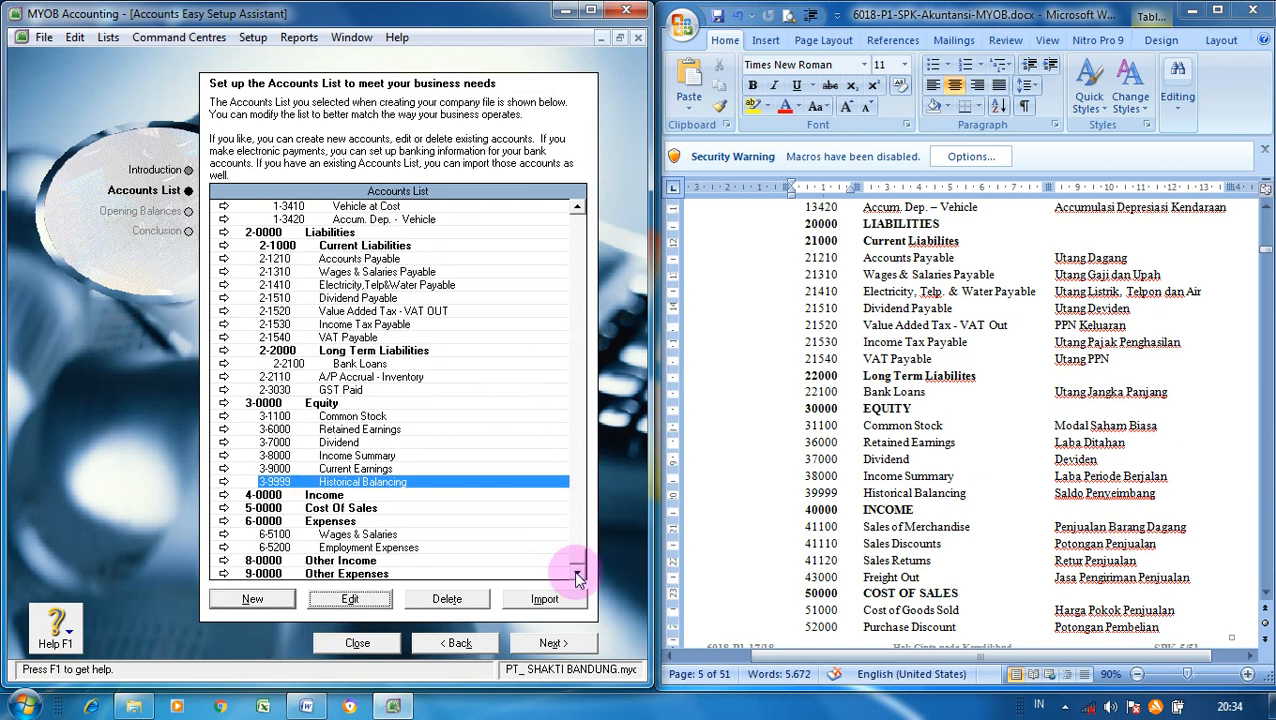
click(393, 497)
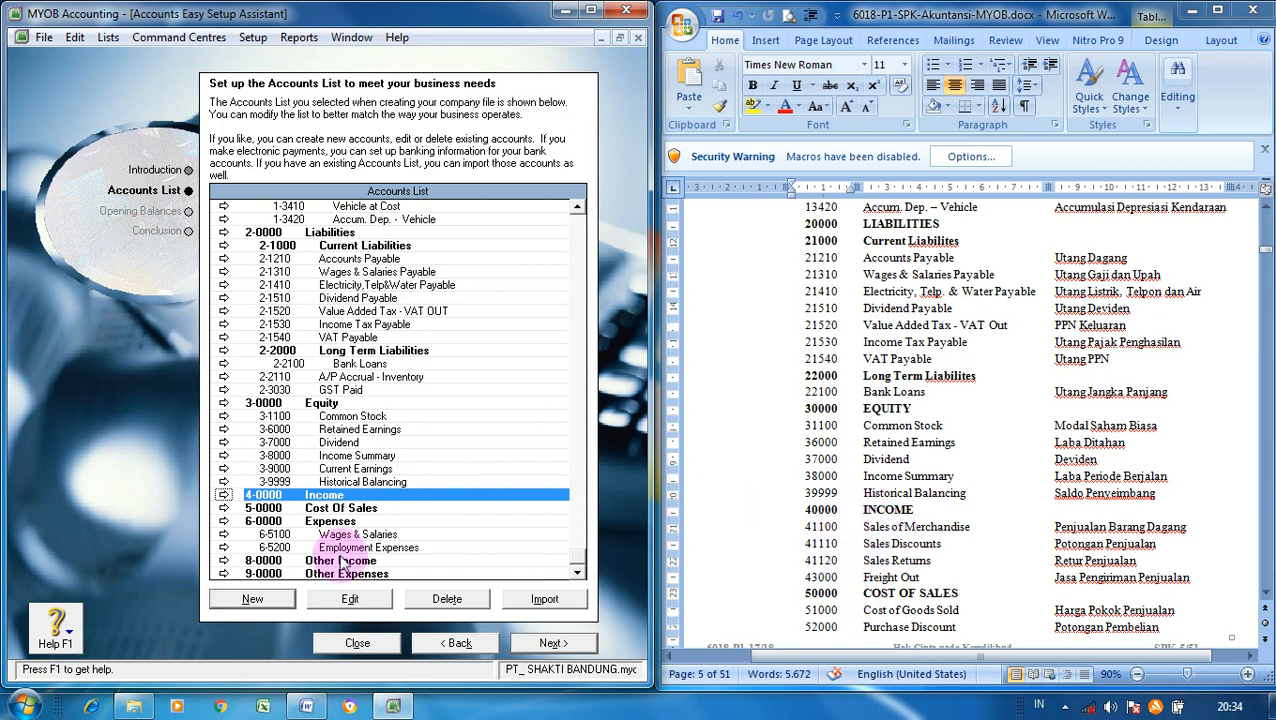
click(276, 607)
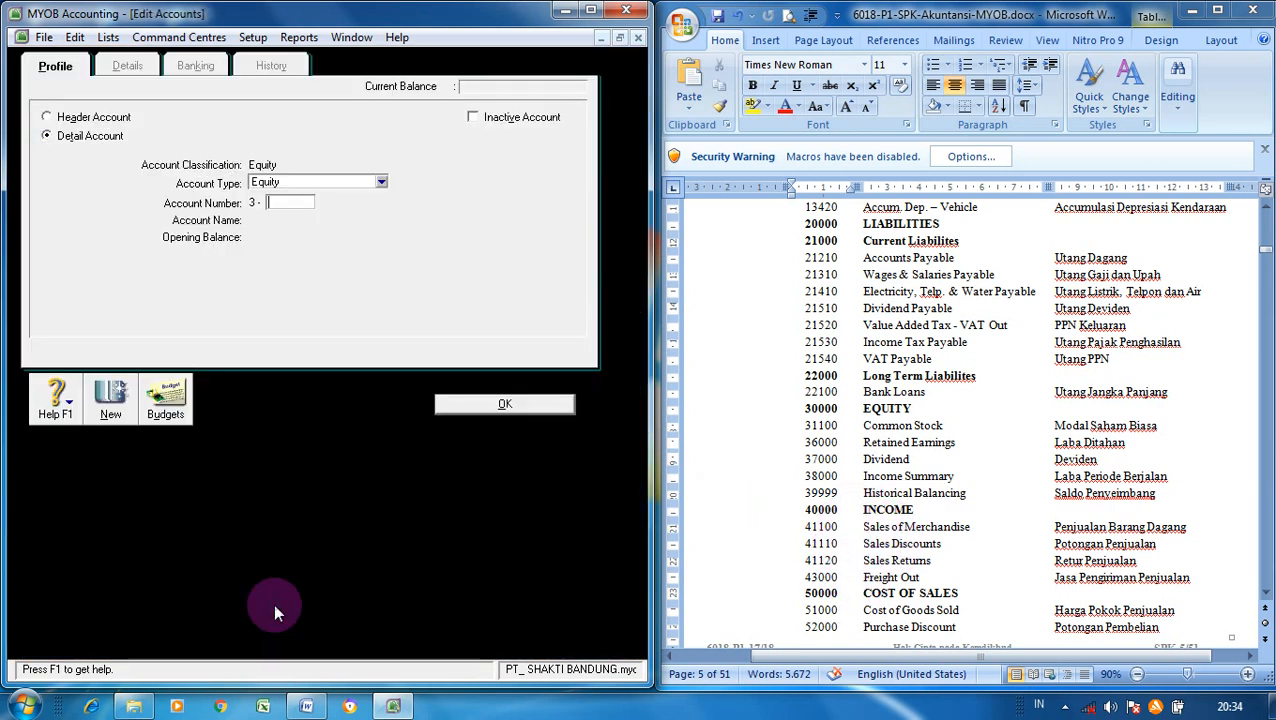
click(382, 182)
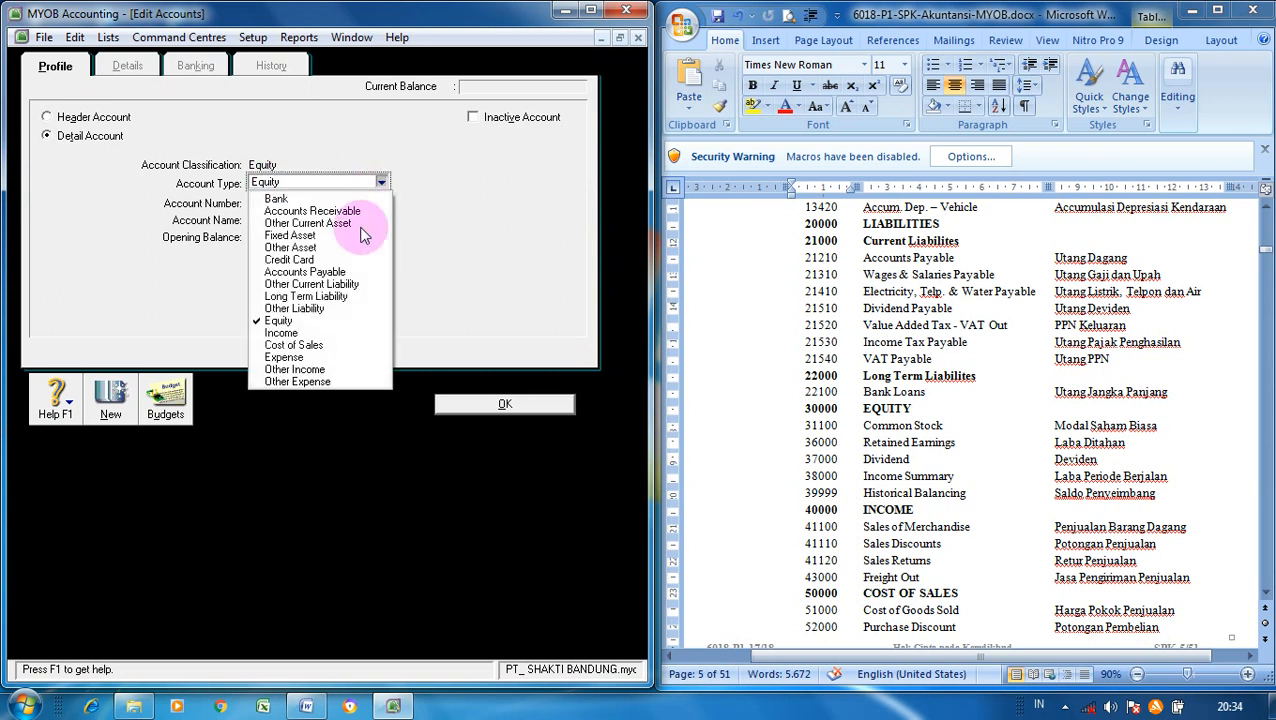
click(304, 337)
click(296, 202)
text(1100)
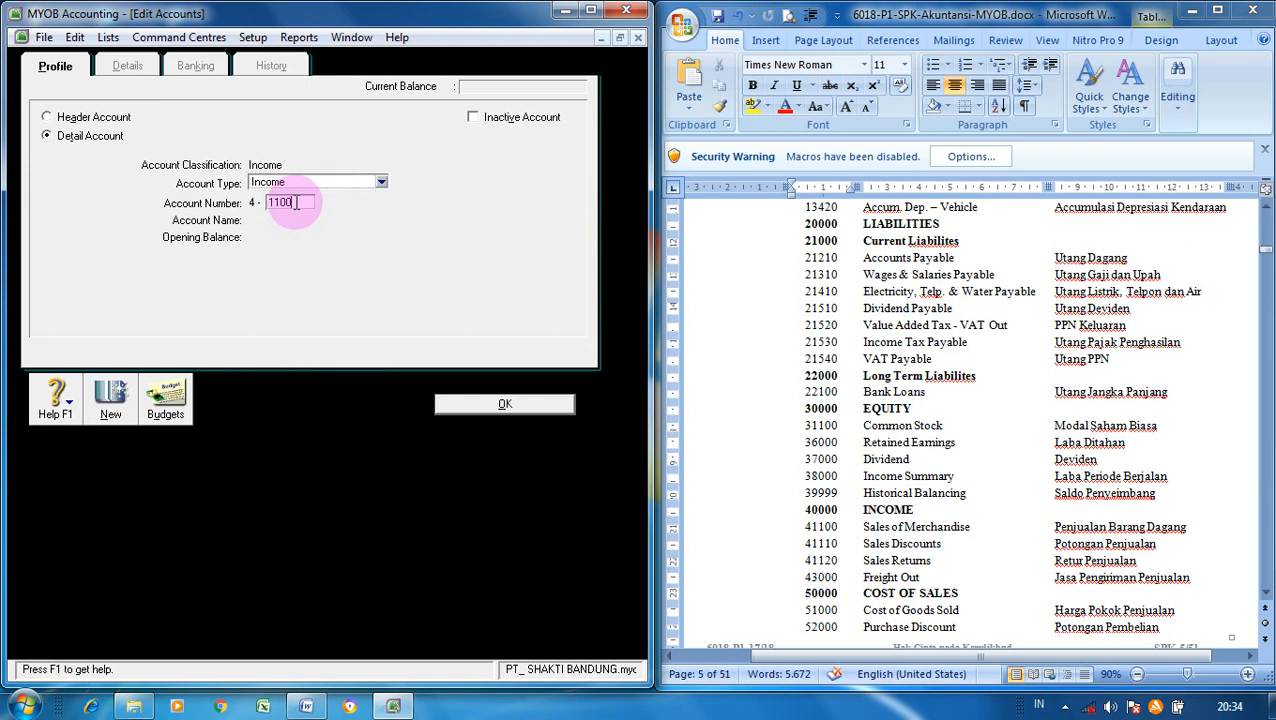
key(Tab)
text(Sales of Merchandise)
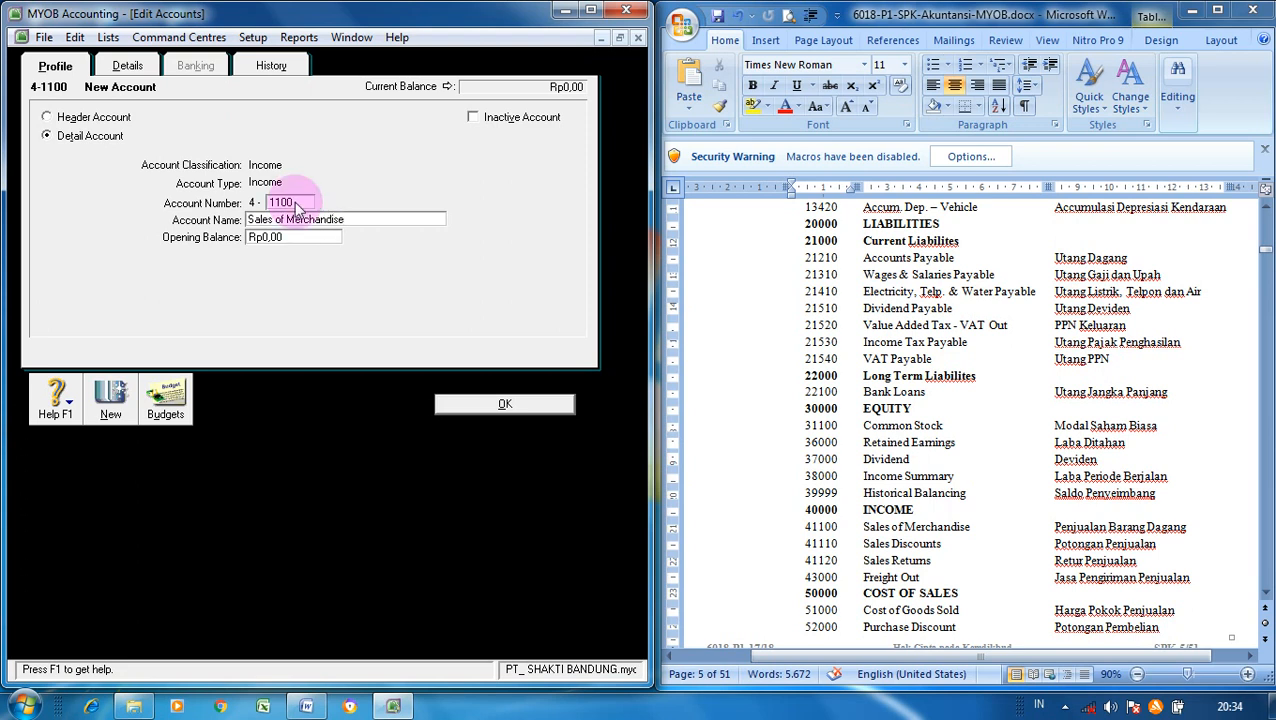
click(113, 400)
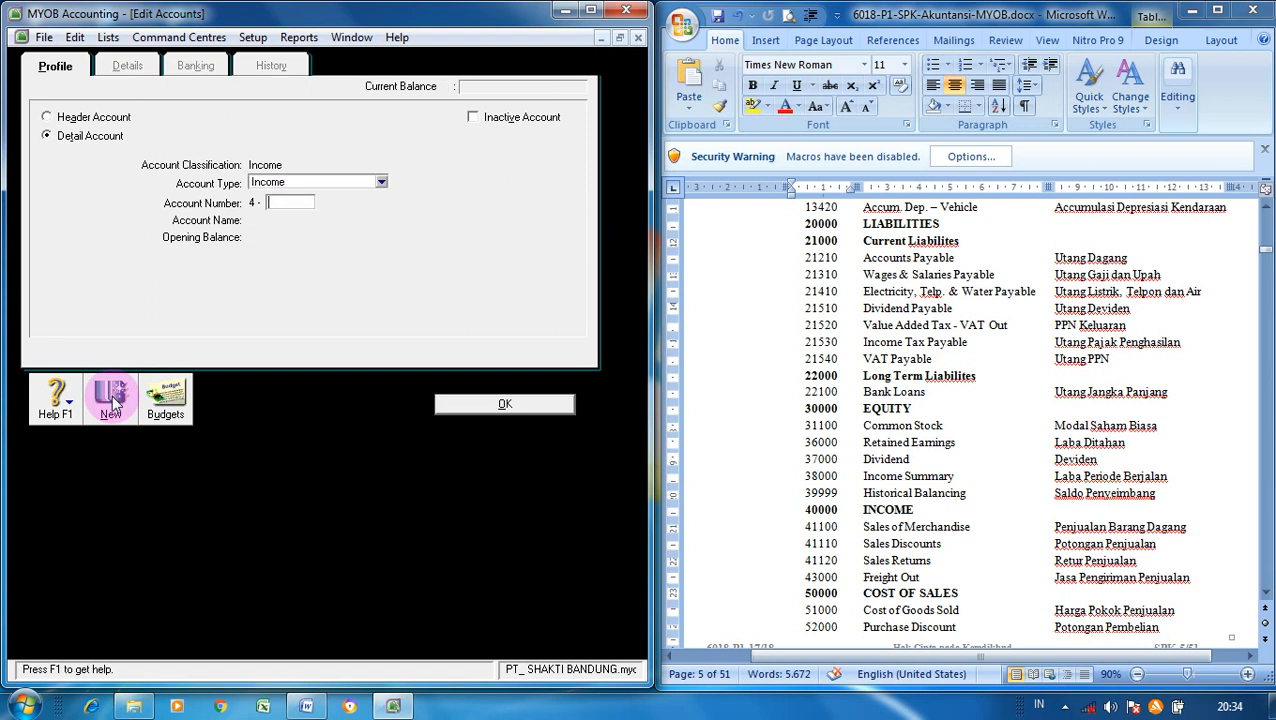
- Add Income accounts 4-1110 Sales Discounts and 4-1120 Sales Return
text(1110)
key(Tab)
text(Sale)
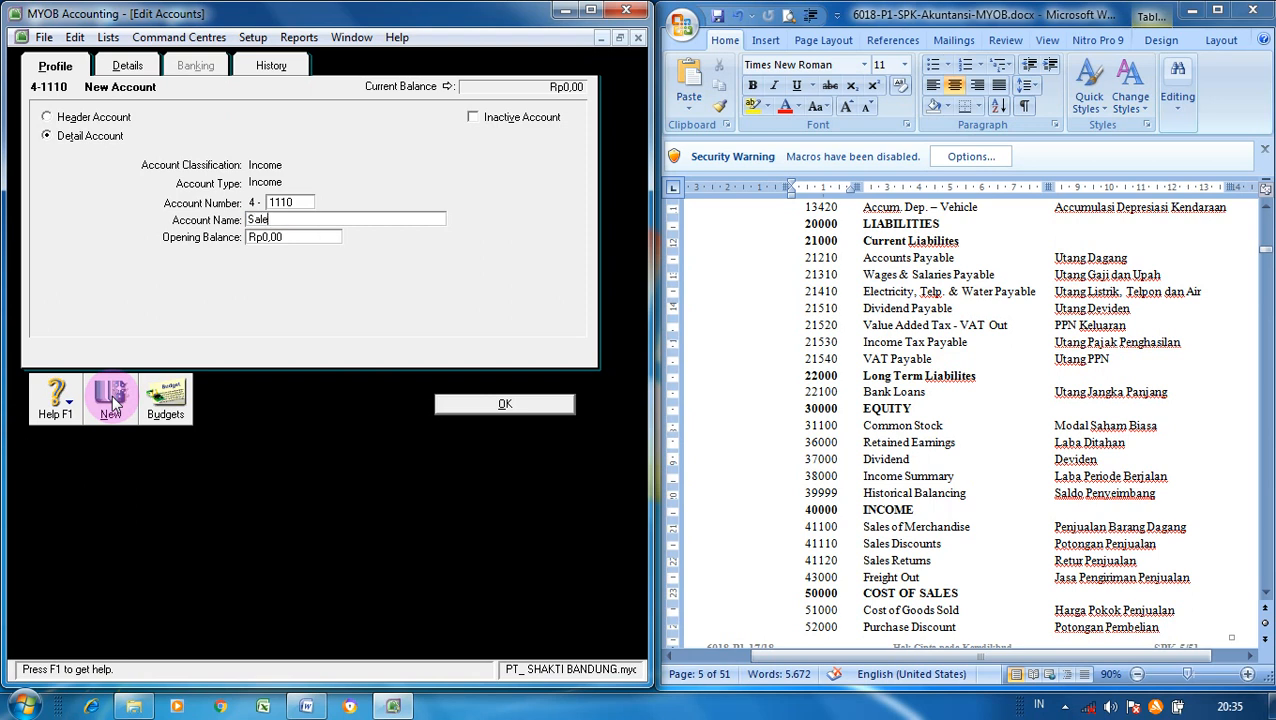
text(s Discounts)
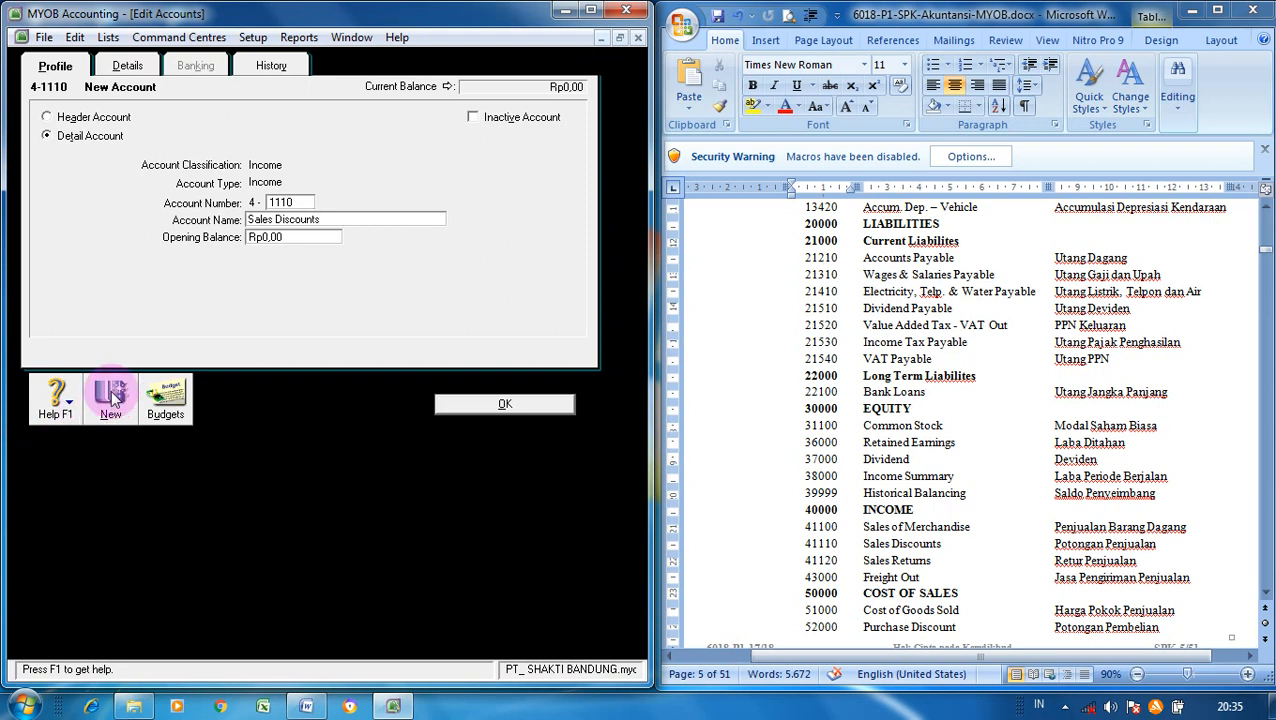
click(112, 398)
text(1120)
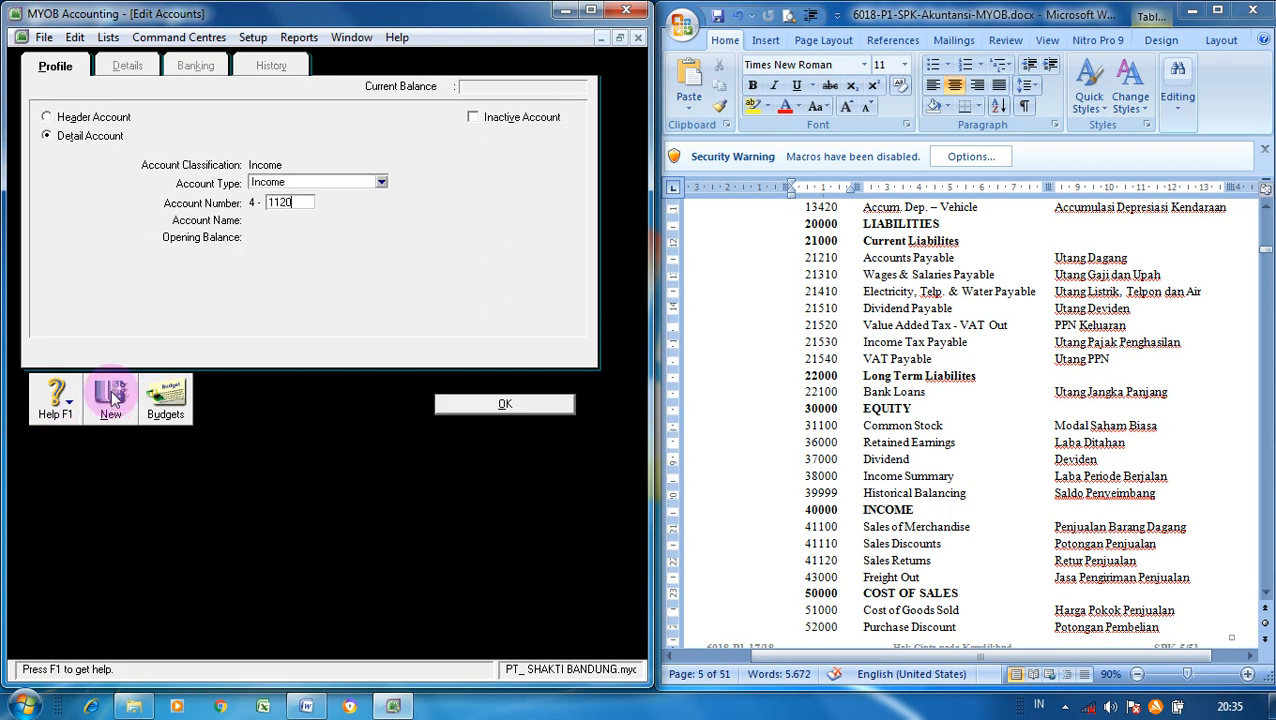
key(Tab)
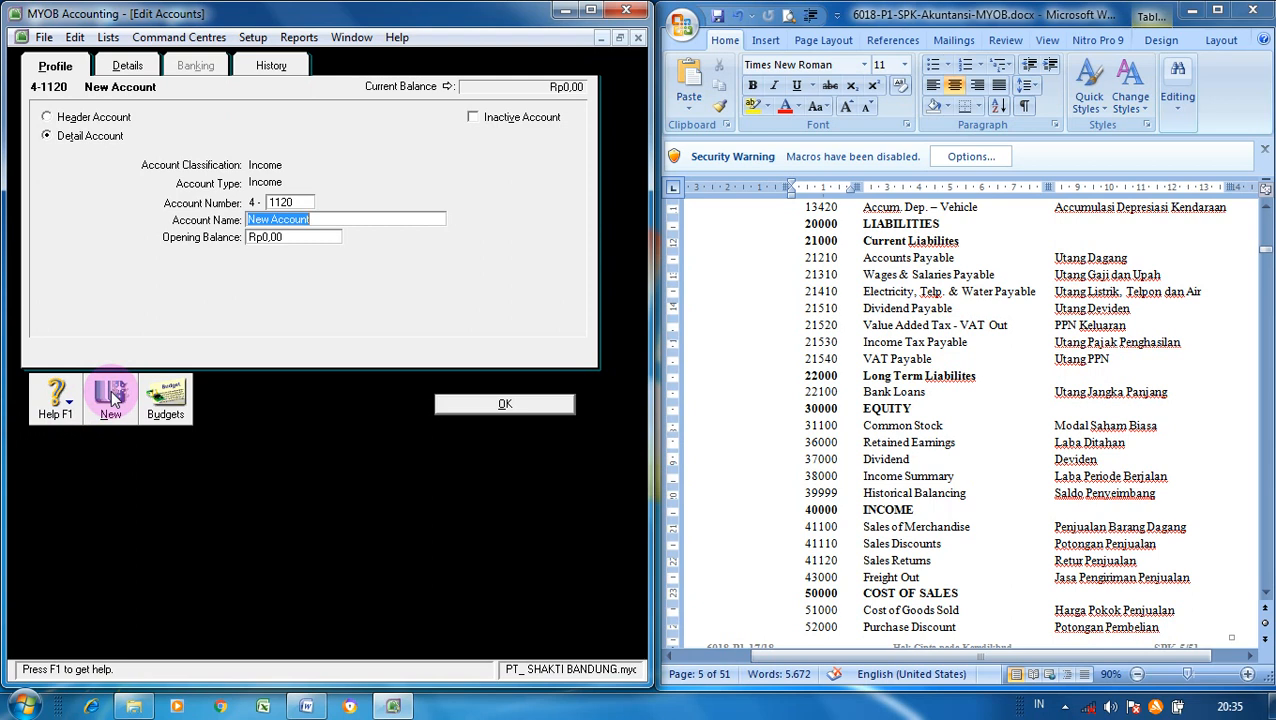
text(Sales Return)
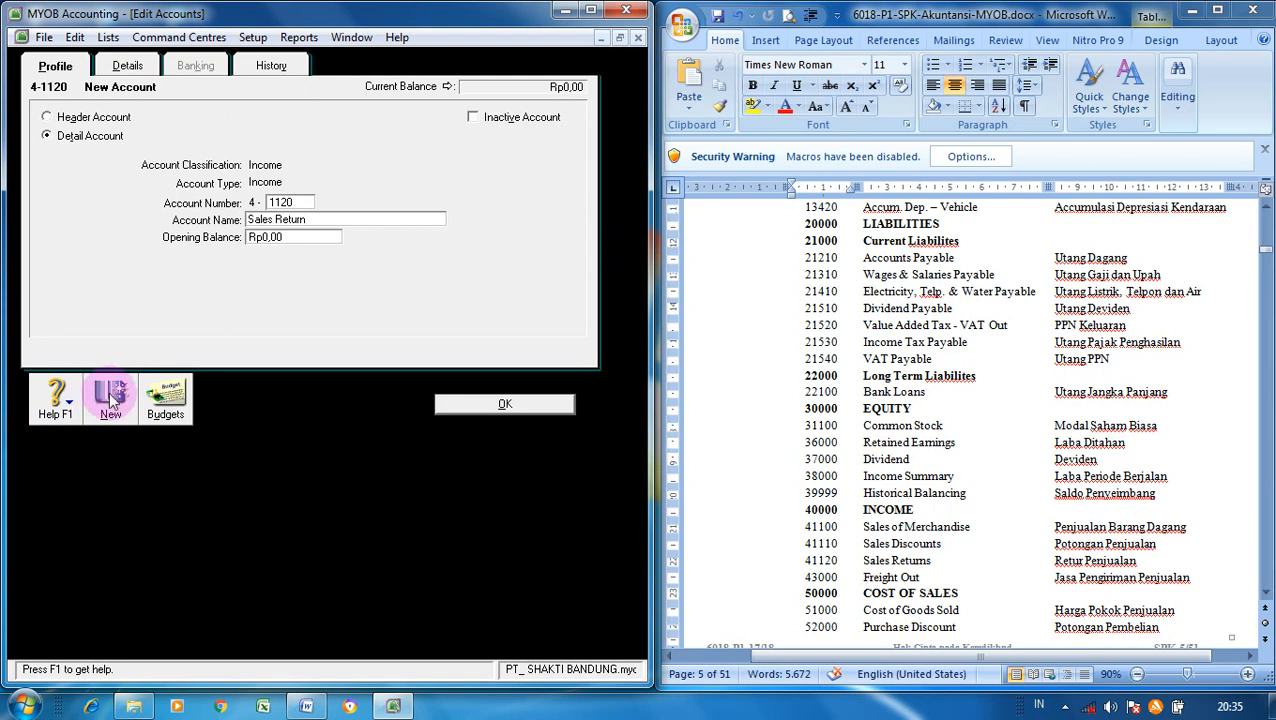
click(111, 396)
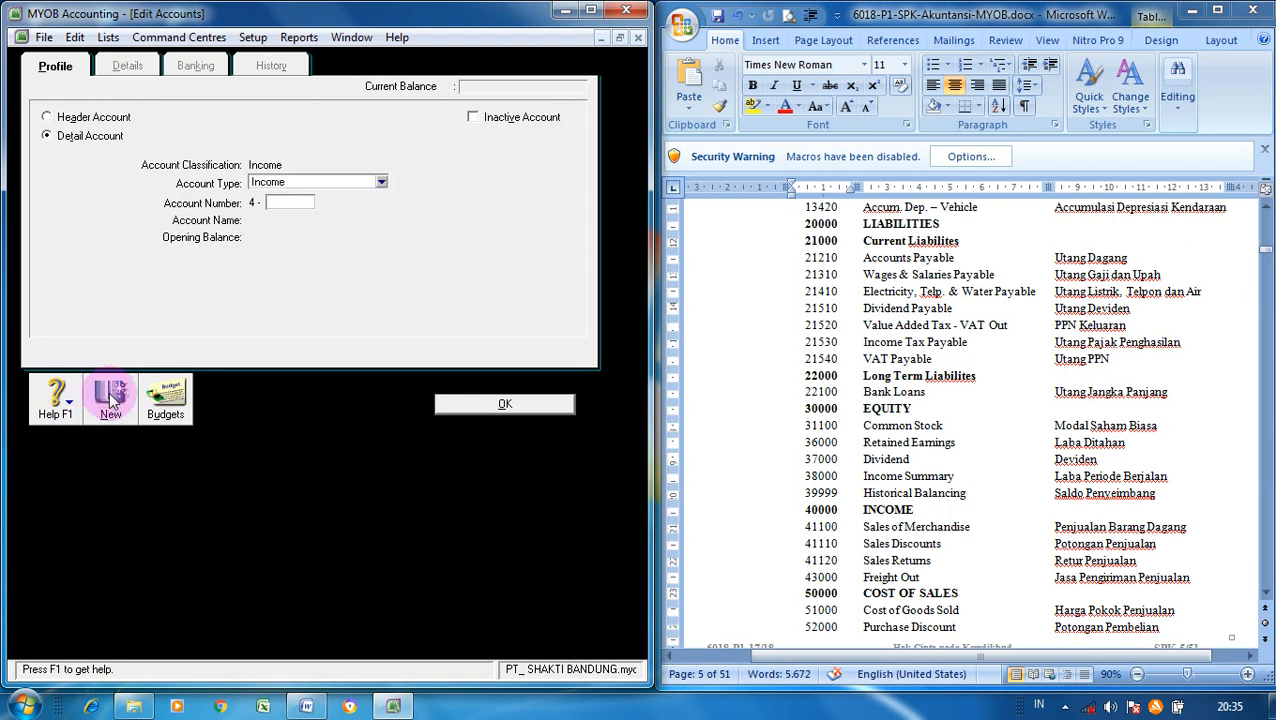
- Add Income account 4-3000 Freight Out and return to the Accounts List
text(3000)
key(Tab)
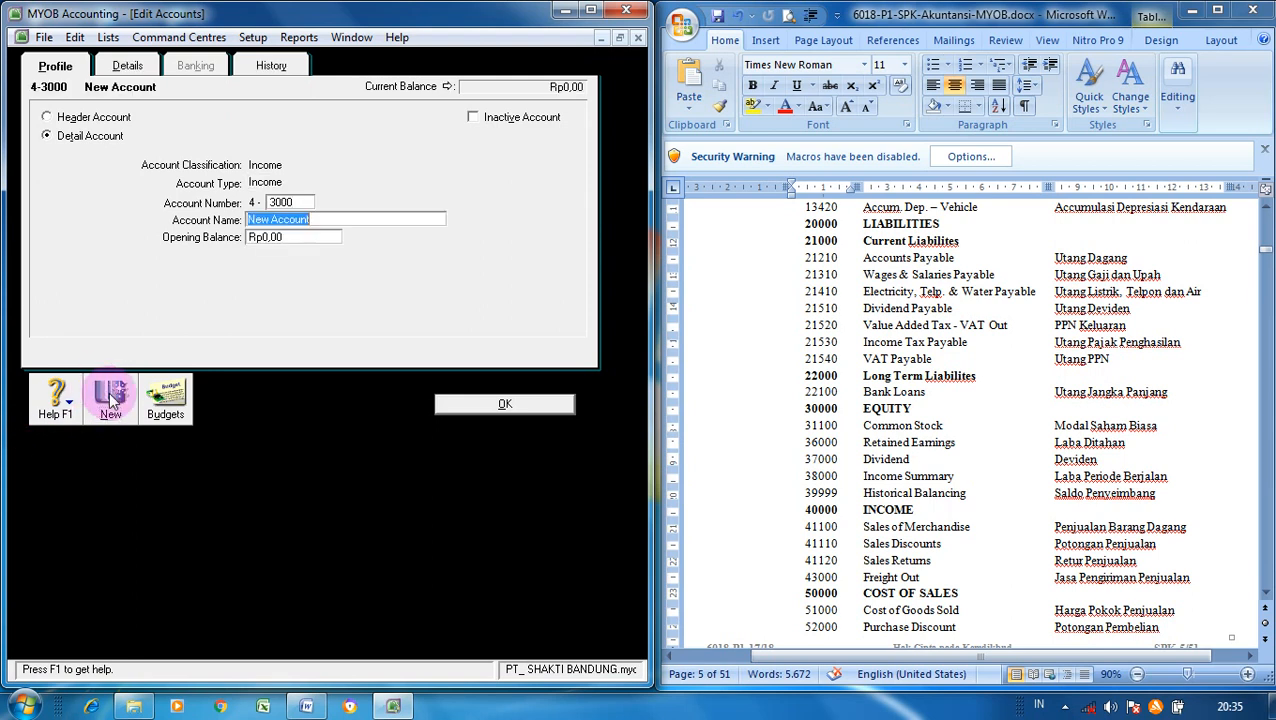
text(Freight Out)
click(468, 404)
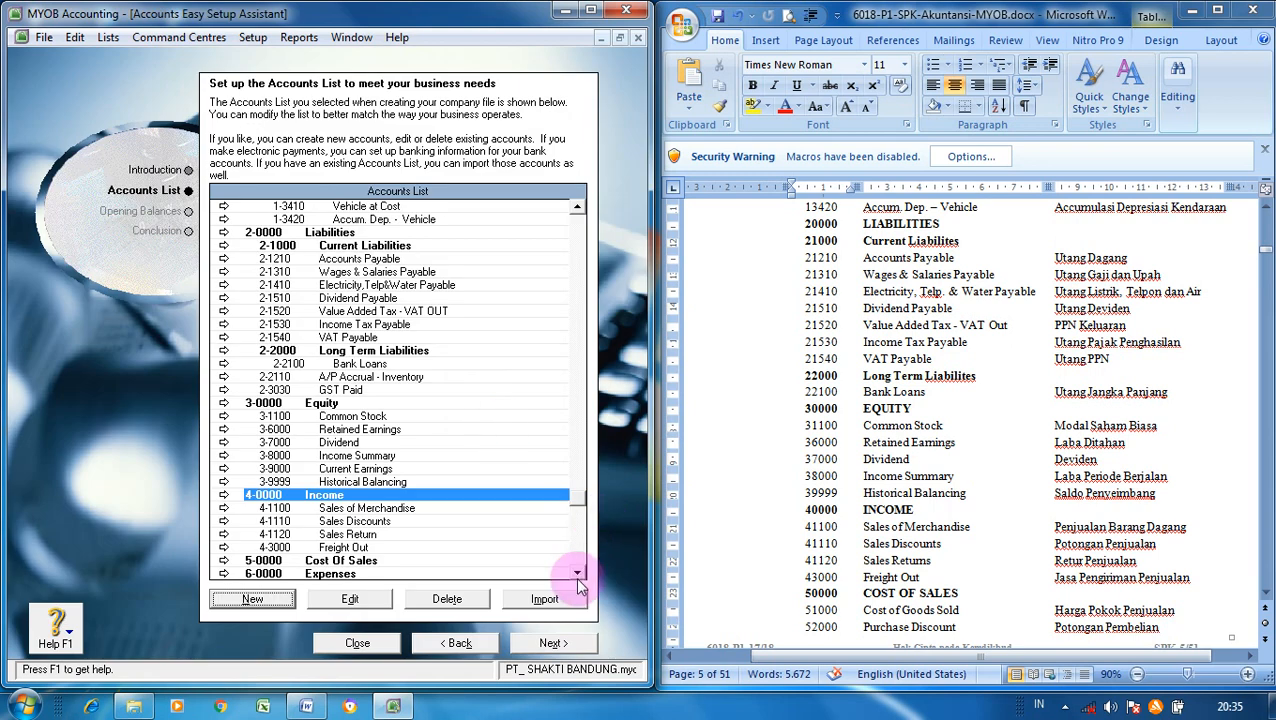
click(577, 576)
click(577, 576)
click(577, 576)
click(577, 576)
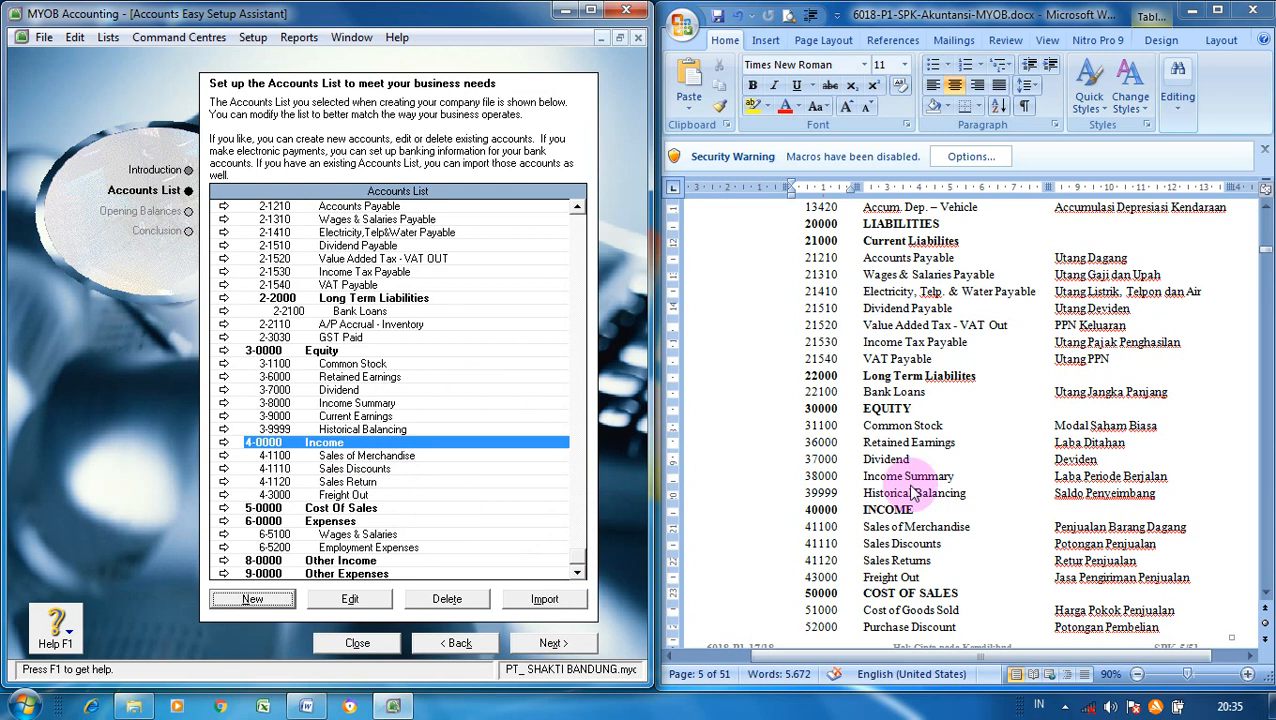
- Scroll the reference document to the Cost of Sales and Expenses rows and start a new account
scroll(1264, 596, down, 4)
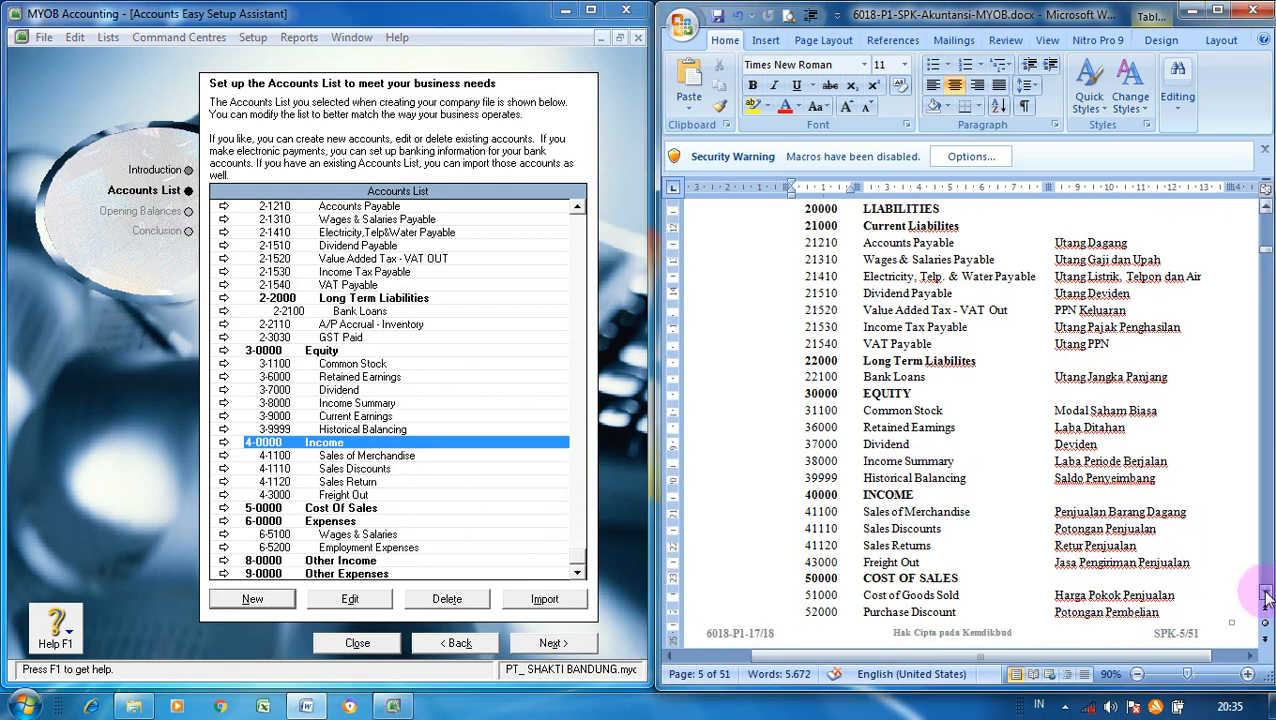
scroll(1266, 597, down, 4)
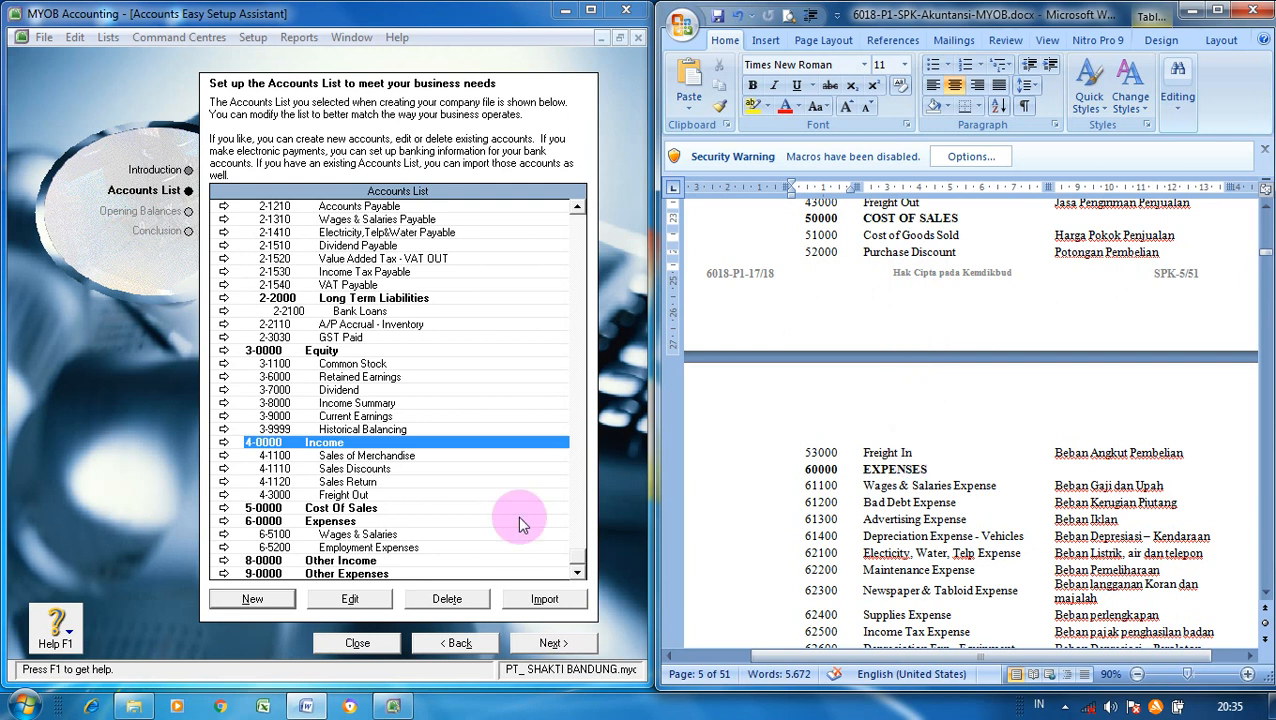
click(255, 601)
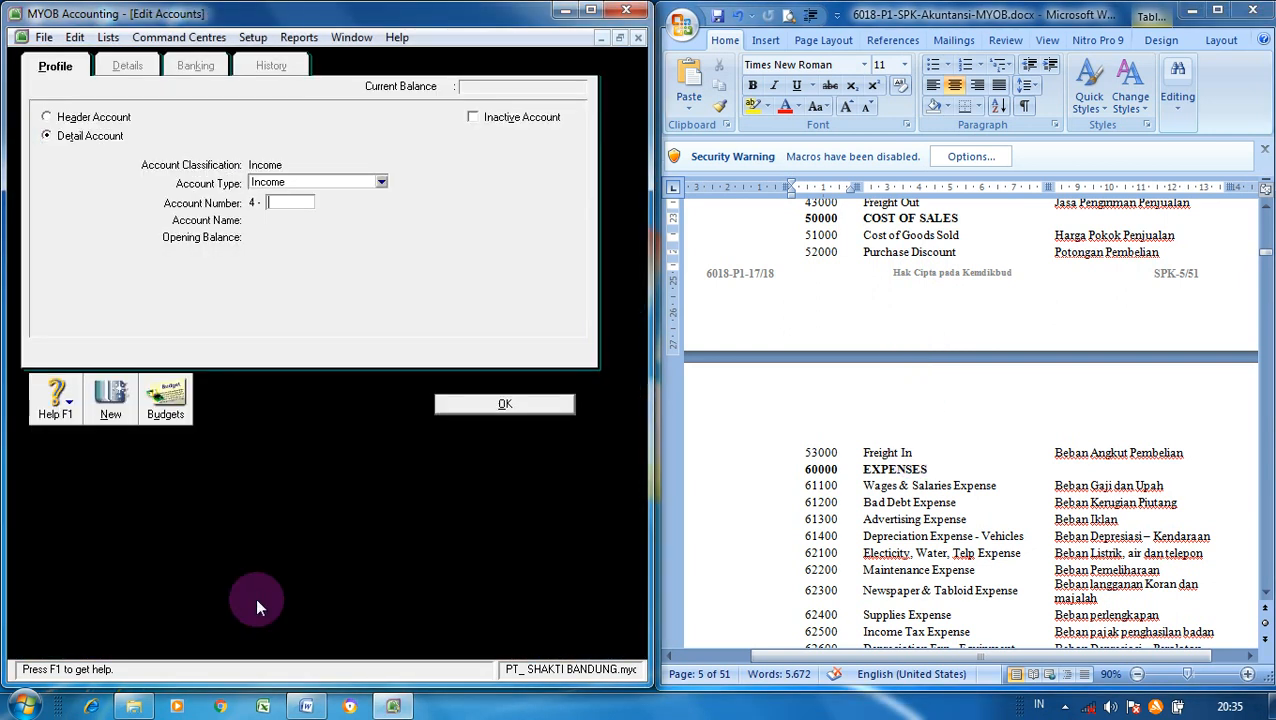
- Create the Cost of Sales account 5-1000 Cost of Goods Sold
click(382, 181)
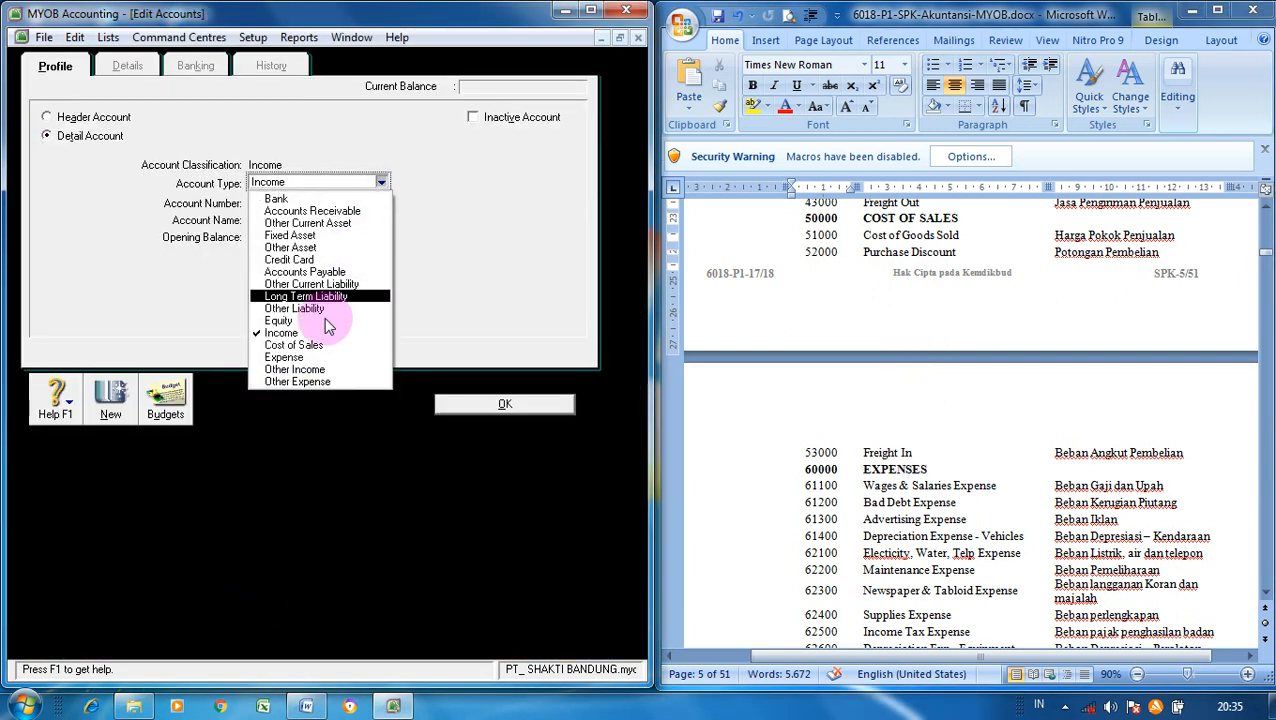
click(326, 345)
click(295, 203)
text(1000)
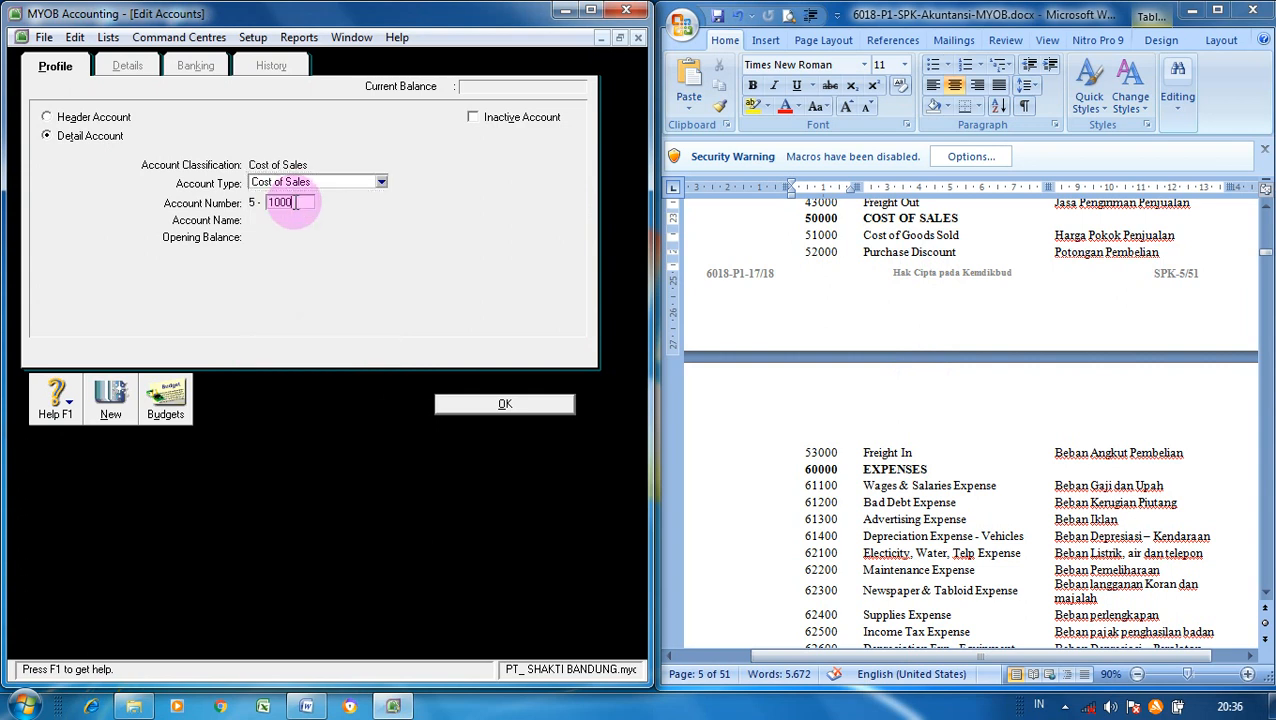
key(Tab)
text(Cos)
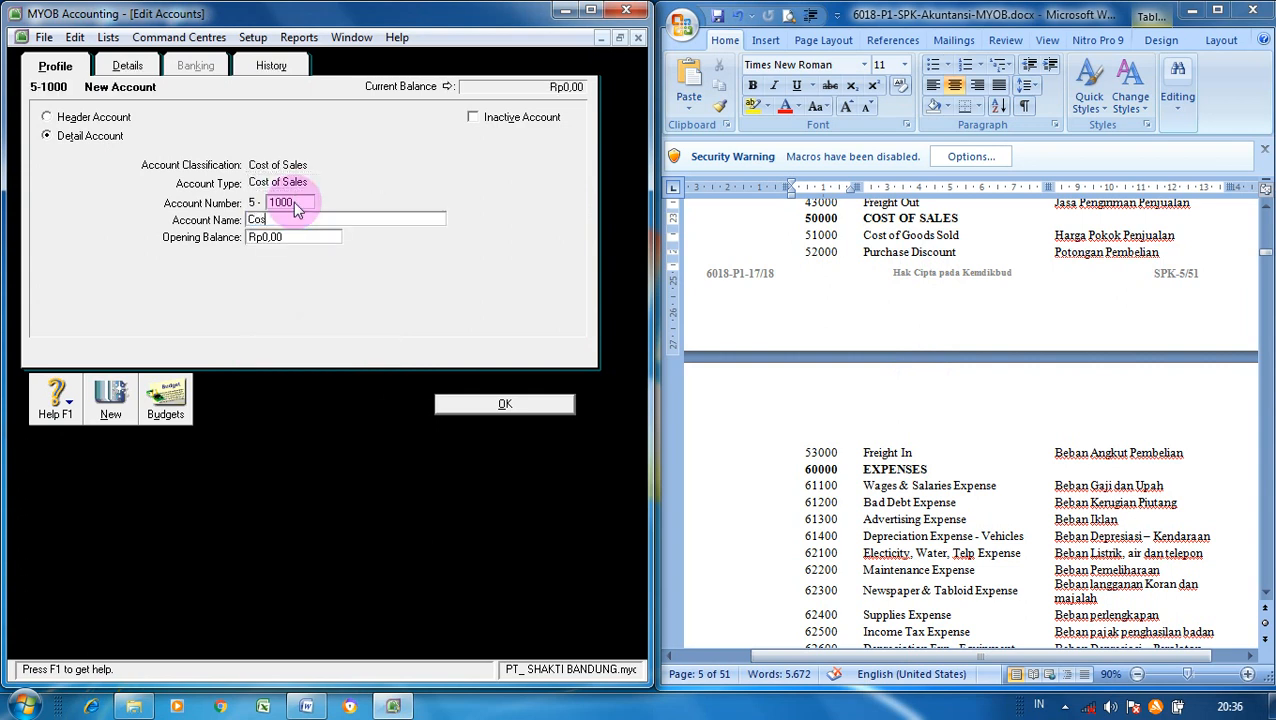
text(t of Goods Sold)
click(128, 398)
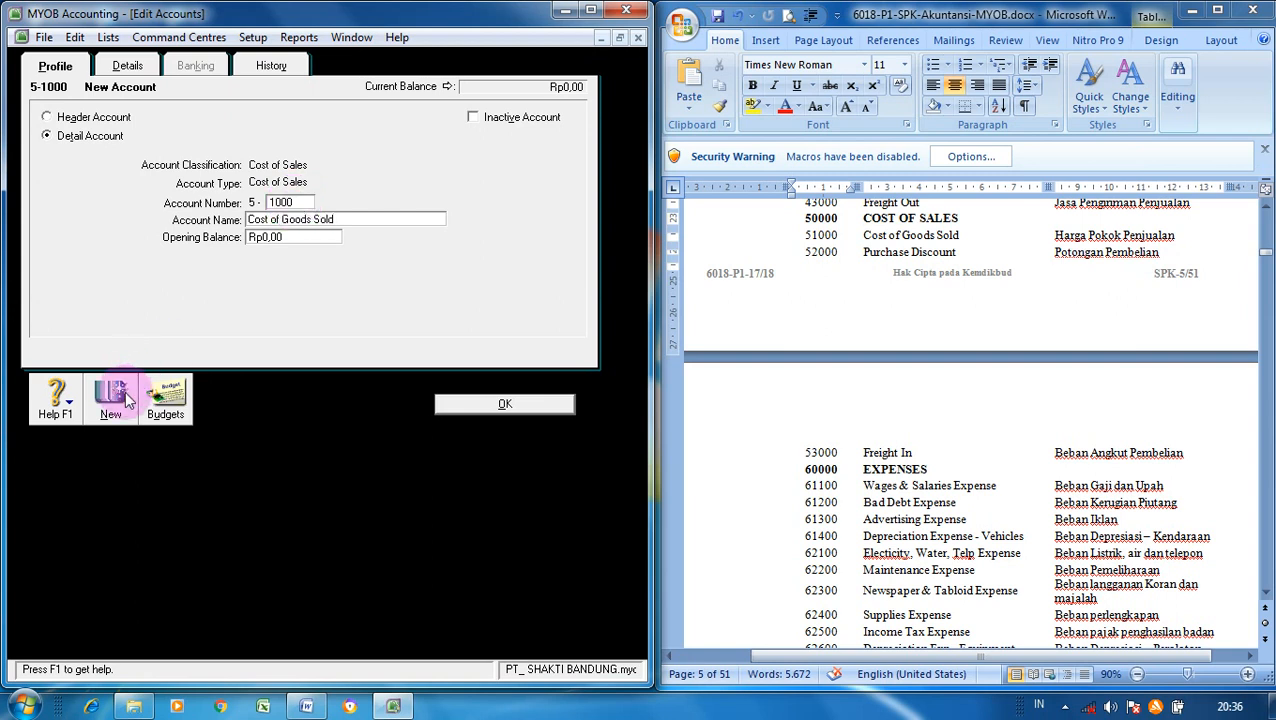
- Add Cost of Sales accounts 5-2000 Purchase Discount and 5-3000 Freight In
text(2000)
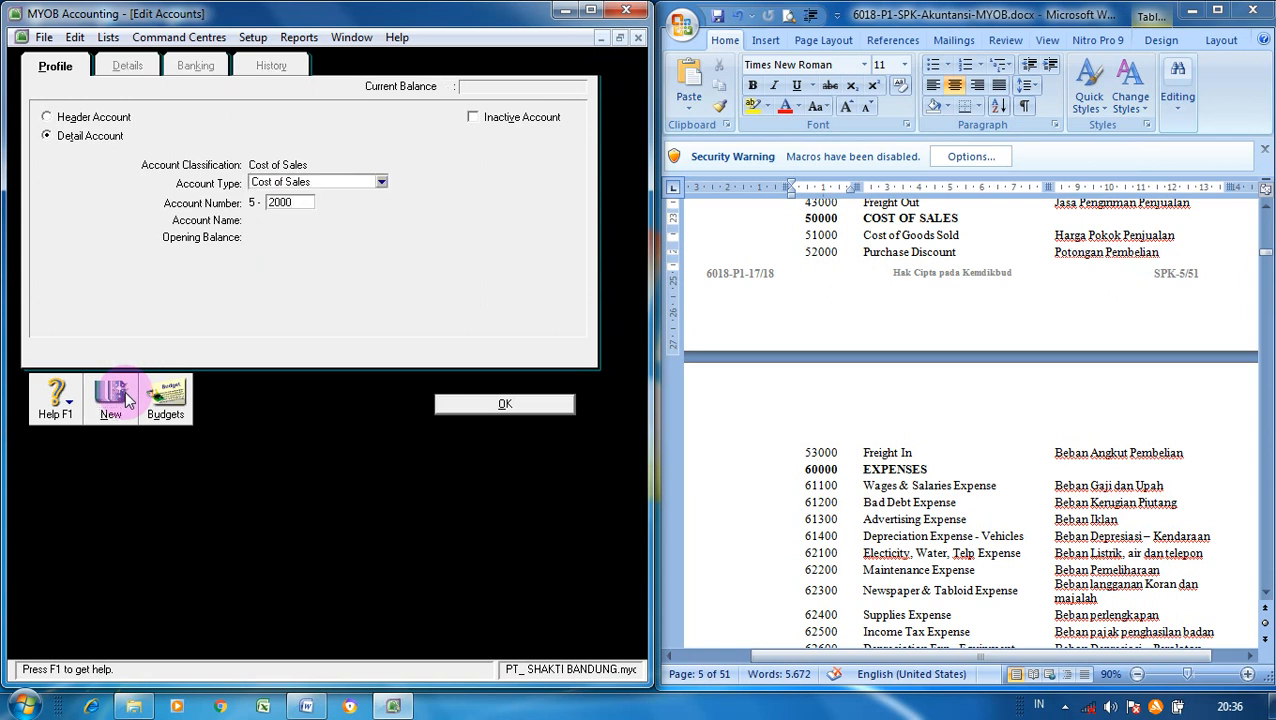
key(Tab)
text(P)
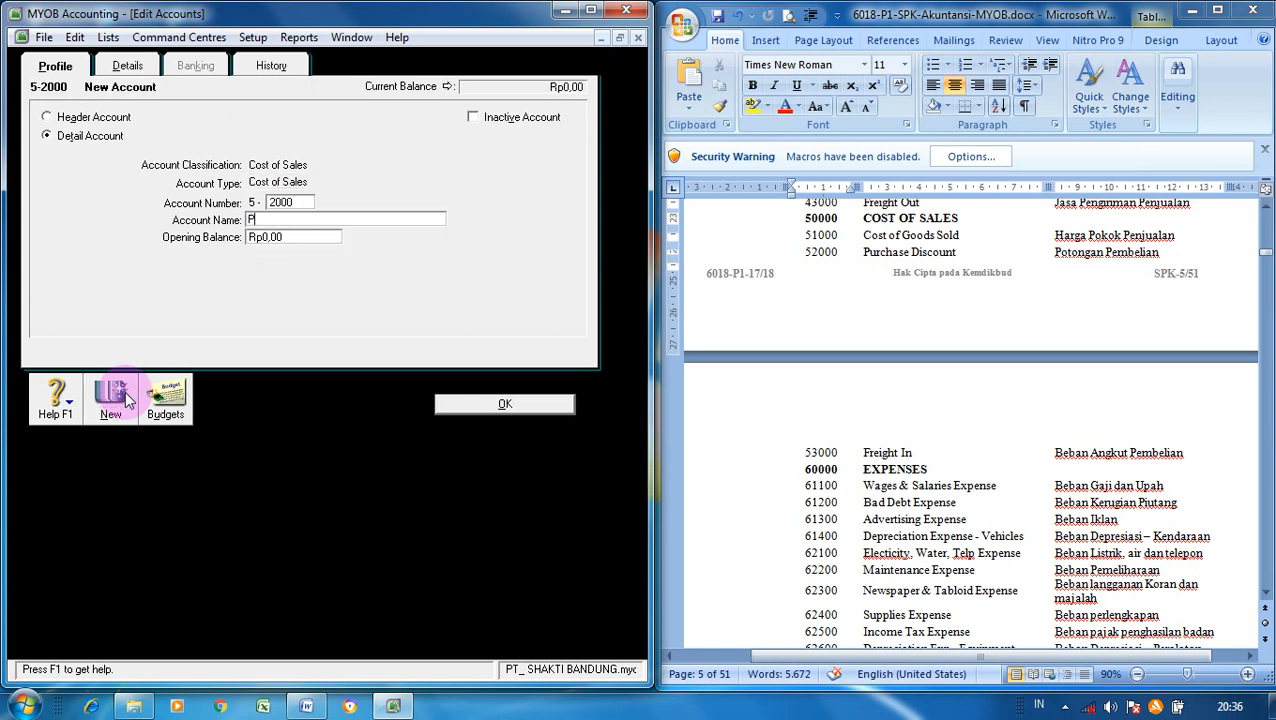
text(urchase Discount)
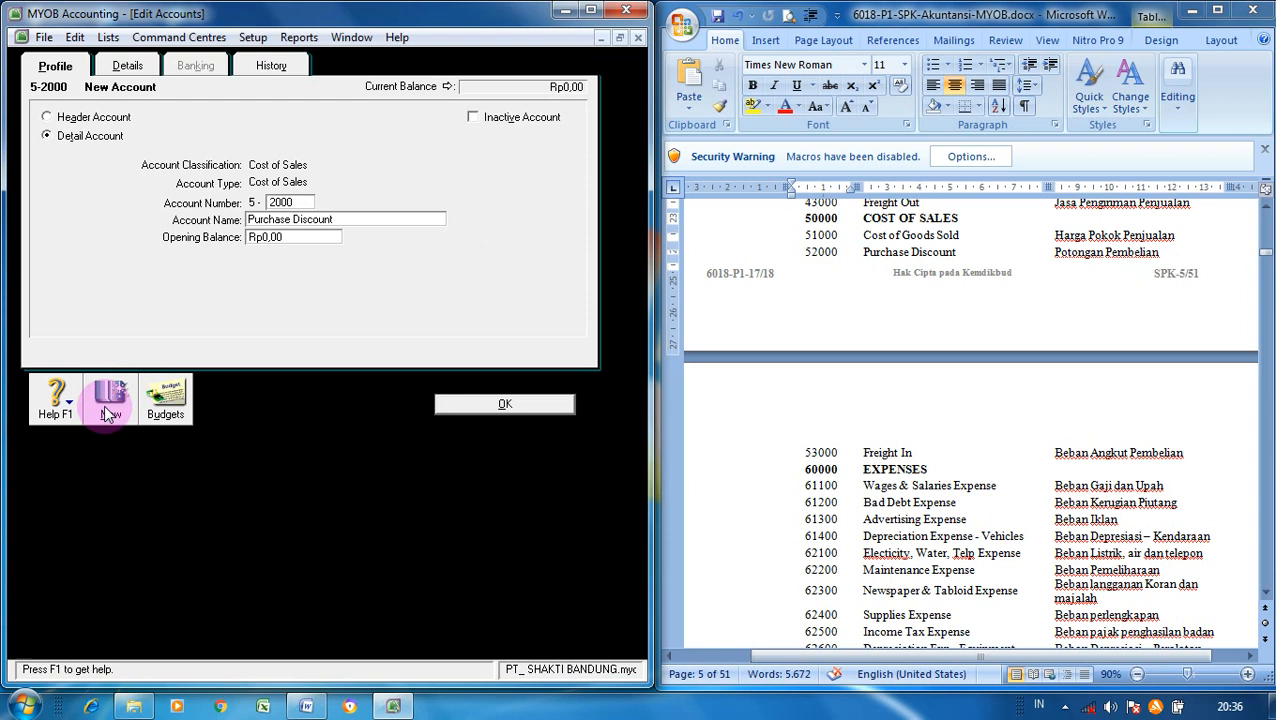
click(110, 414)
text(3000)
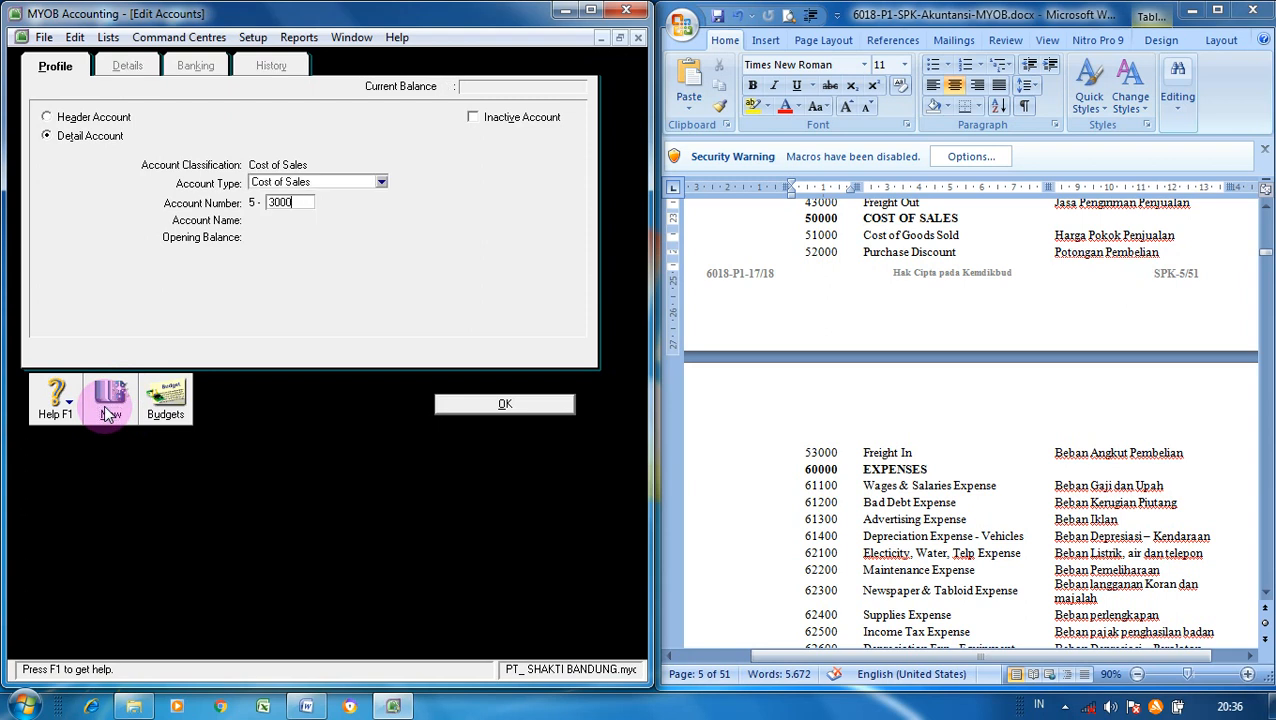
key(Tab)
text(Fre)
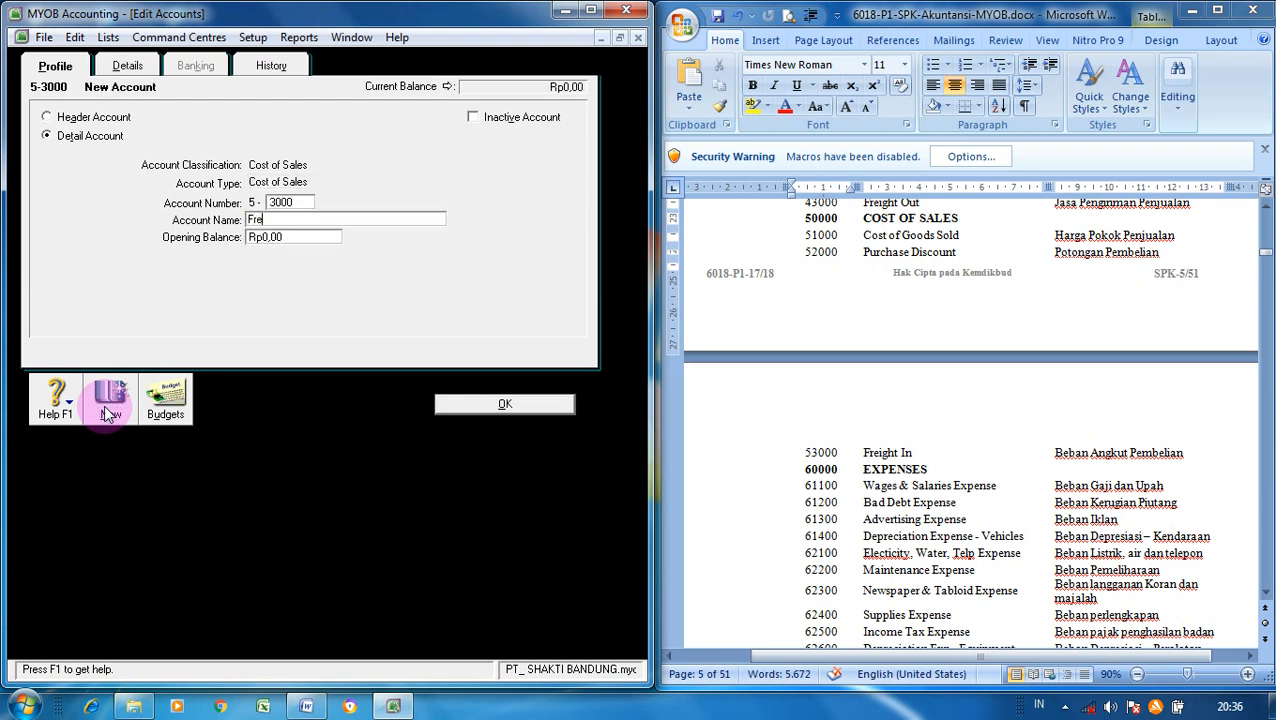
text(ight In)
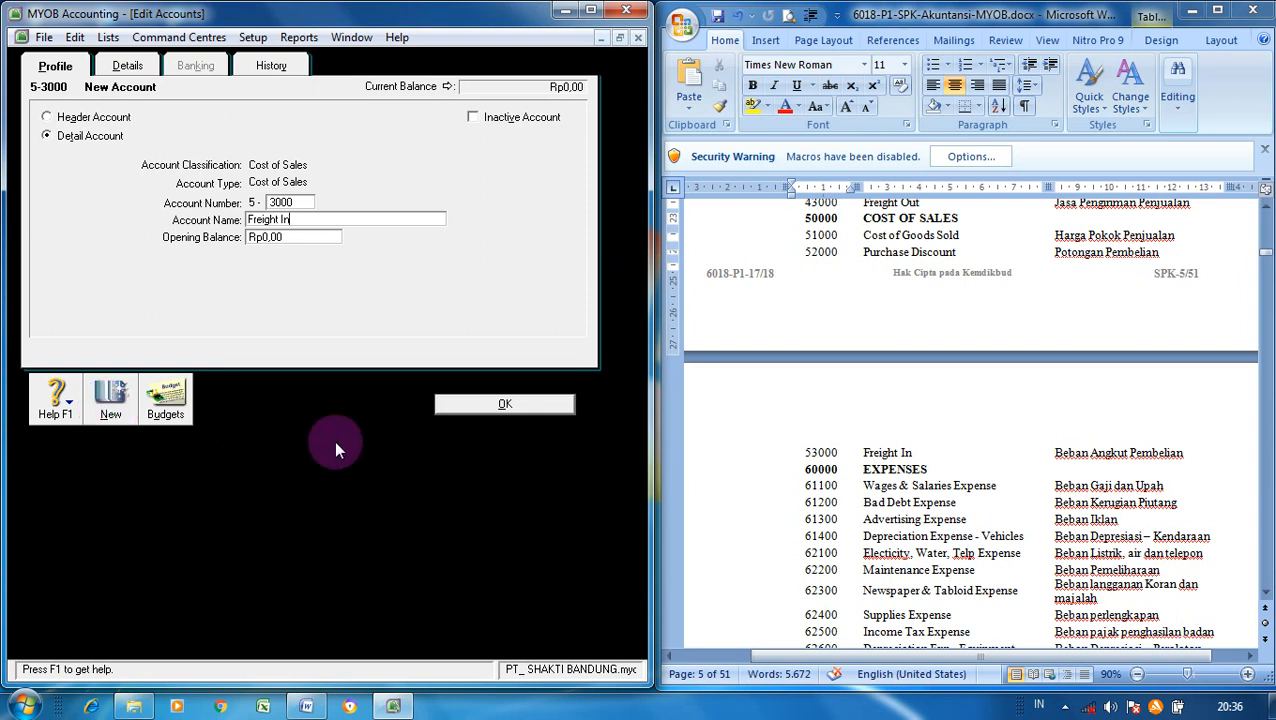
click(470, 404)
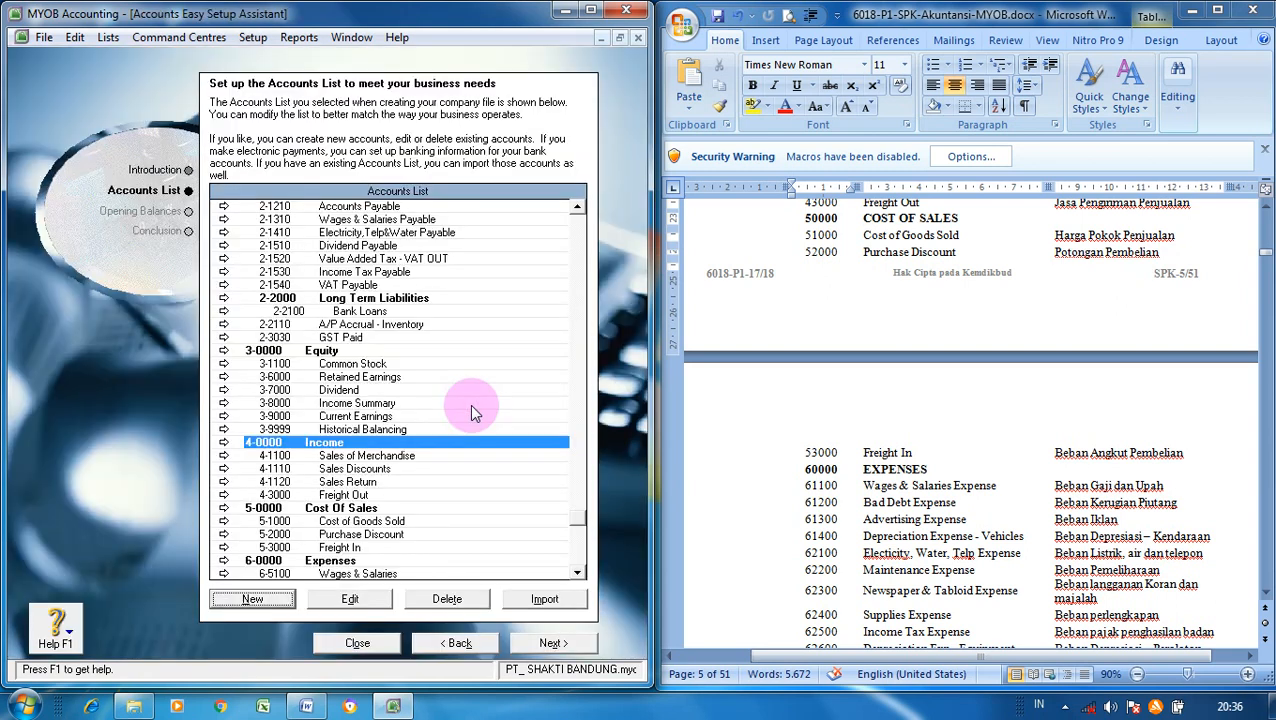
- Scroll to the Expenses section and select the 6-5100 Wages & Salaries account
click(577, 571)
click(577, 571)
click(577, 571)
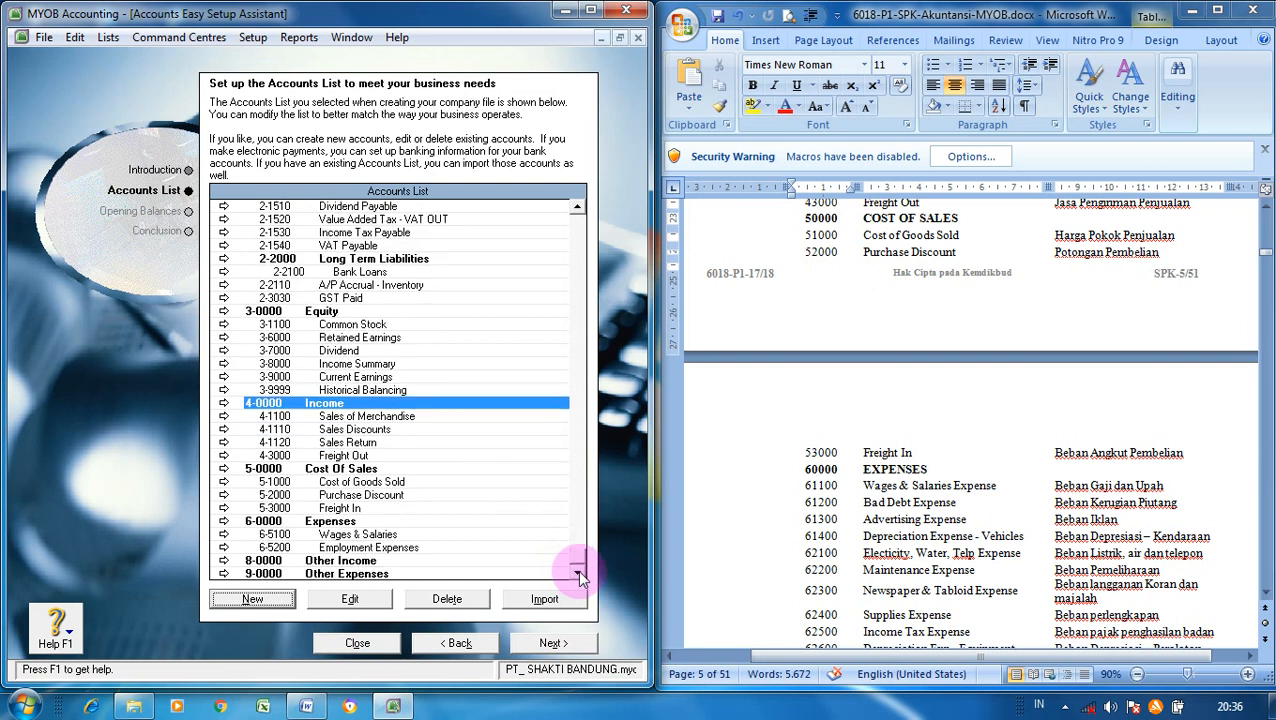
click(1265, 592)
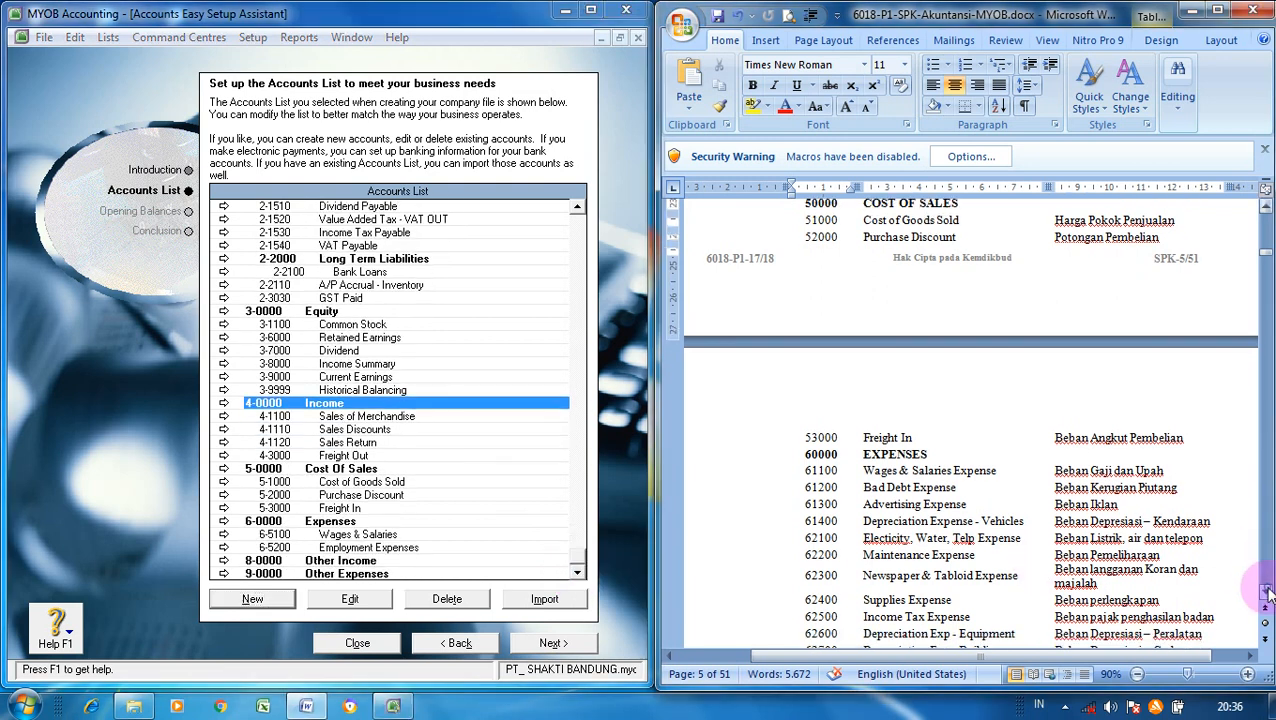
scroll(1265, 592, down, 3)
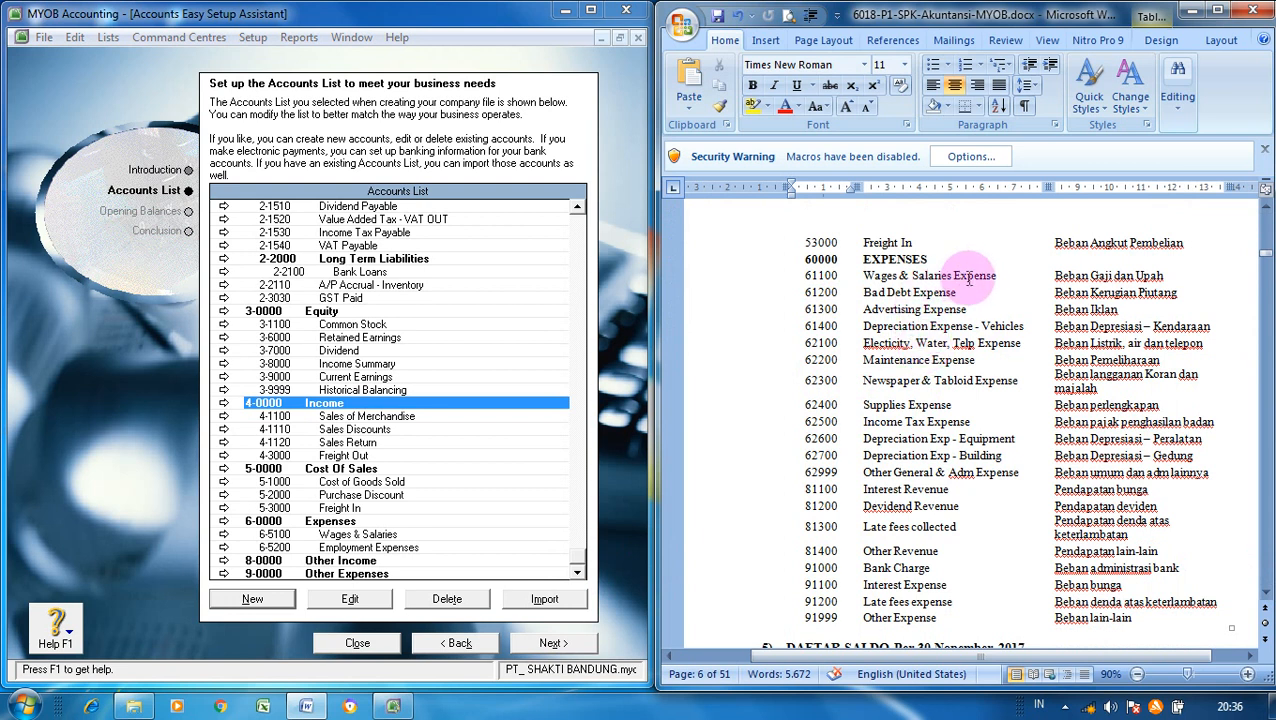
click(398, 536)
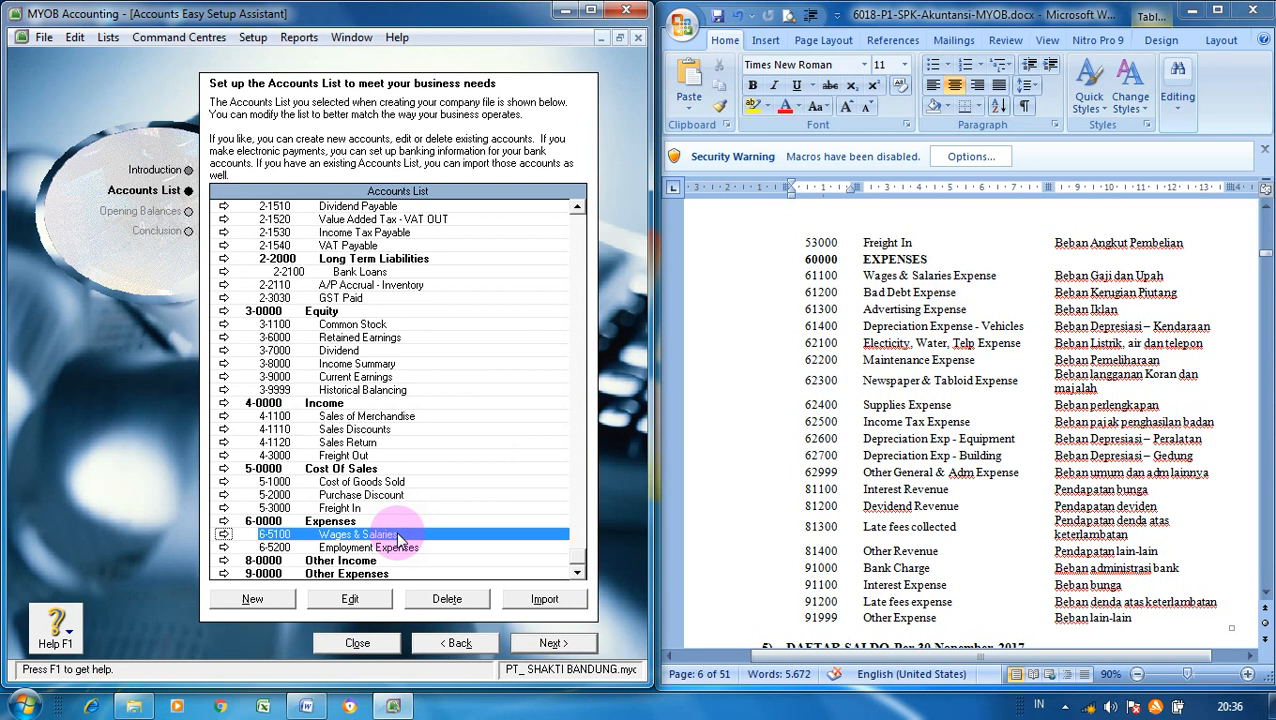
- Change the account number to 1100 and append 'Expense' to the Wages & Salaries name
click(350, 598)
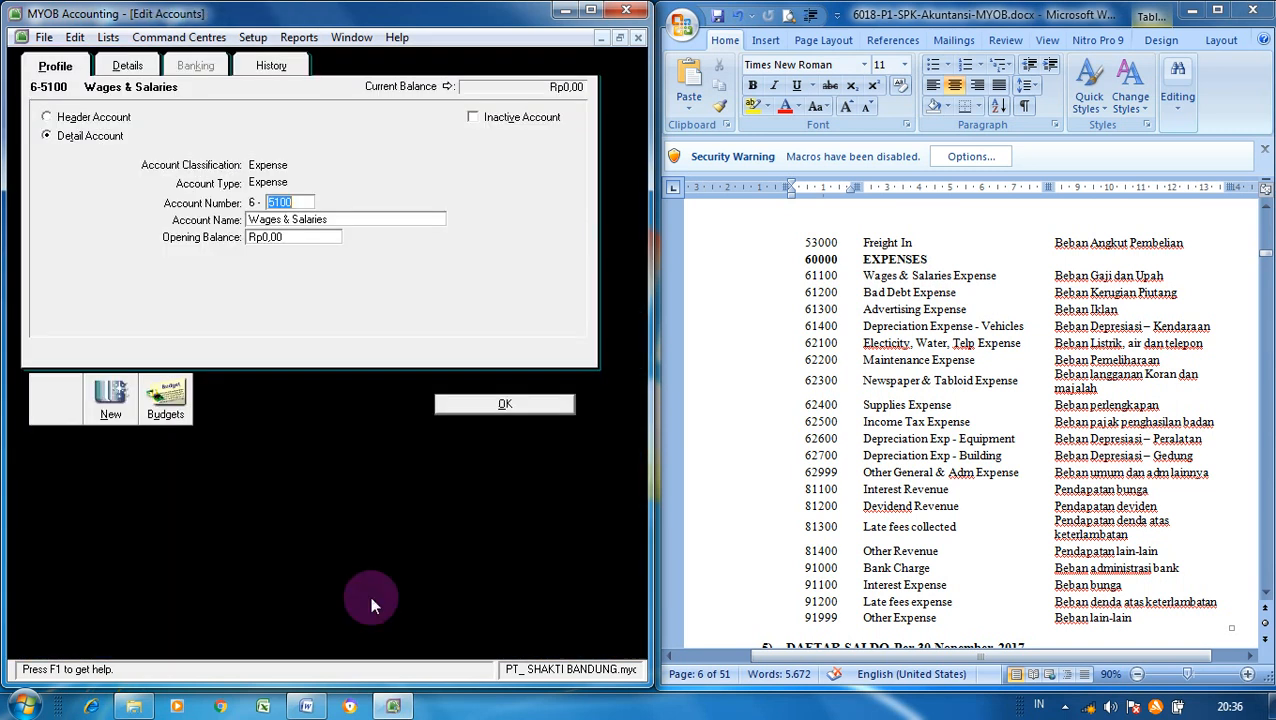
text(1100)
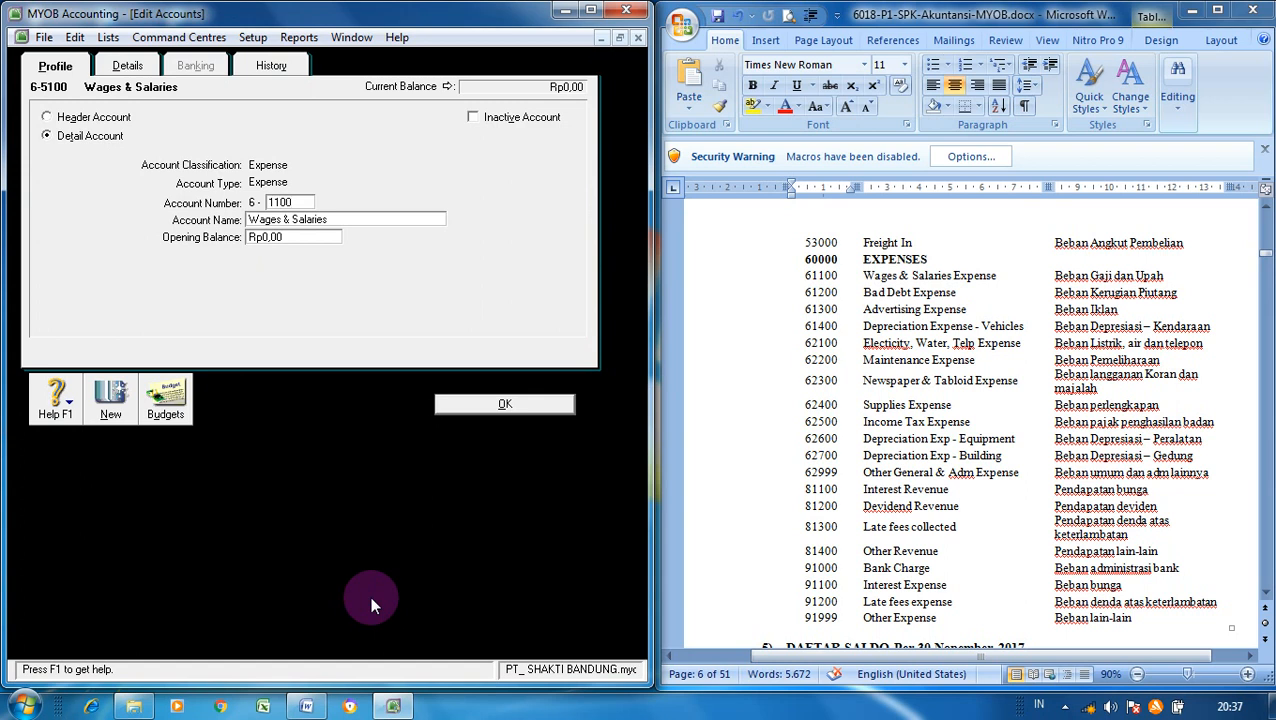
key(Tab)
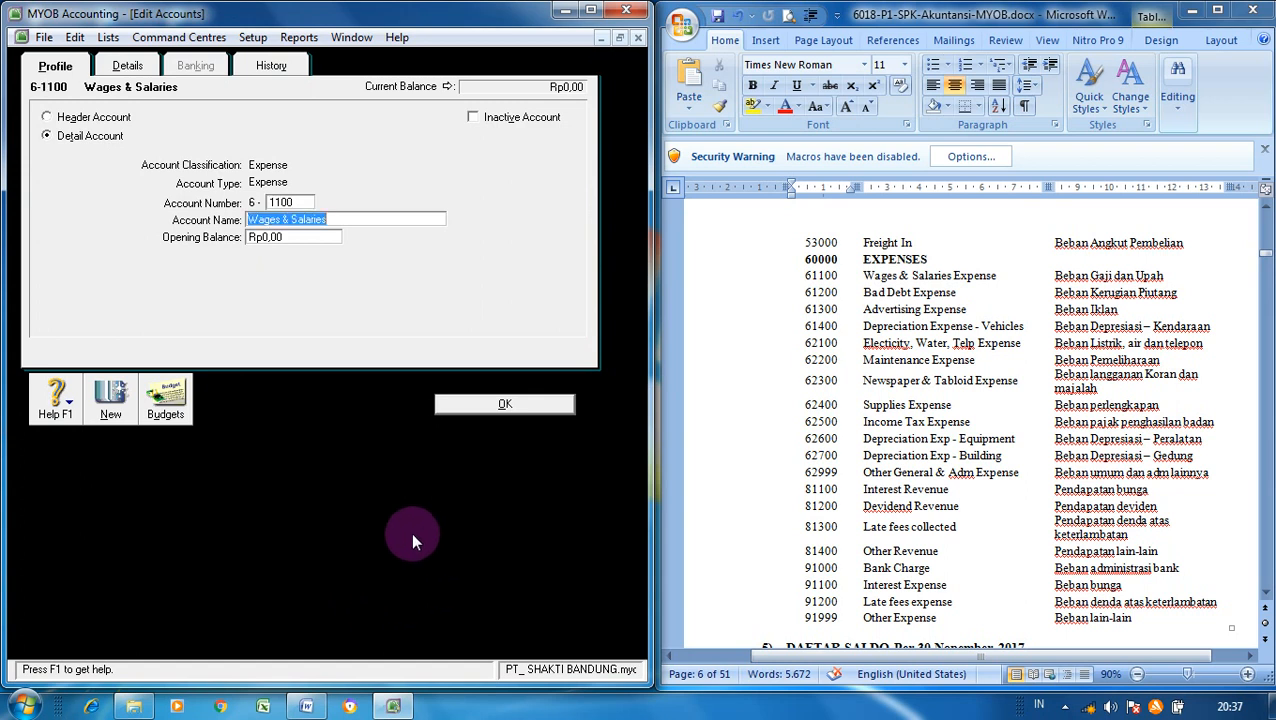
click(375, 220)
text(Expense)
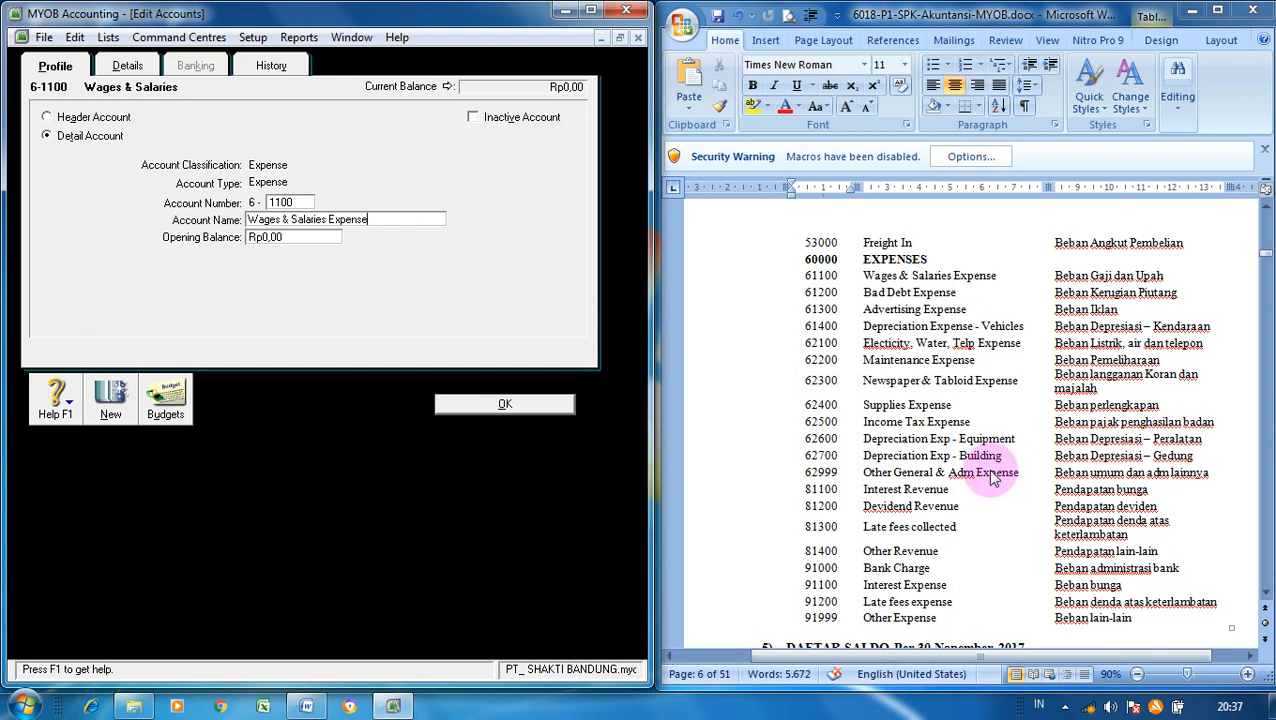
- Save the renamed account and add 6-1200 Bad Debt Expense and 6-1300 Advertising Expense
click(111, 400)
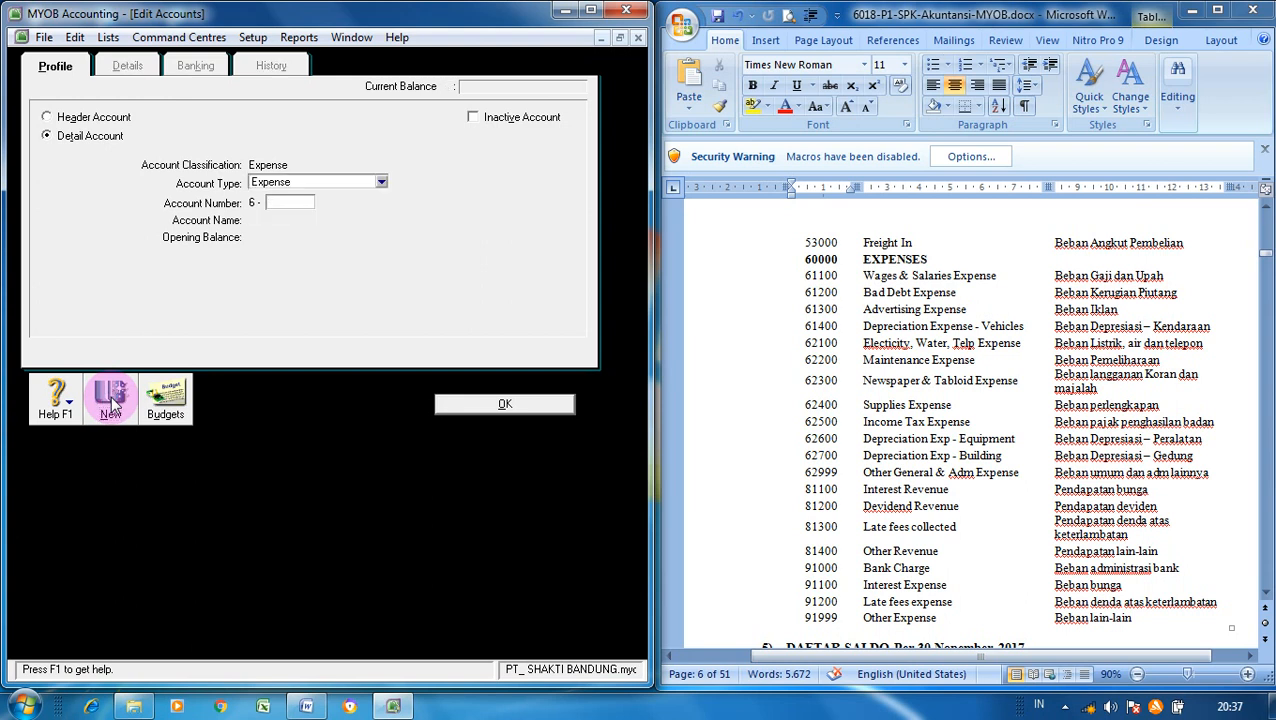
text(1200)
key(Tab)
text(B)
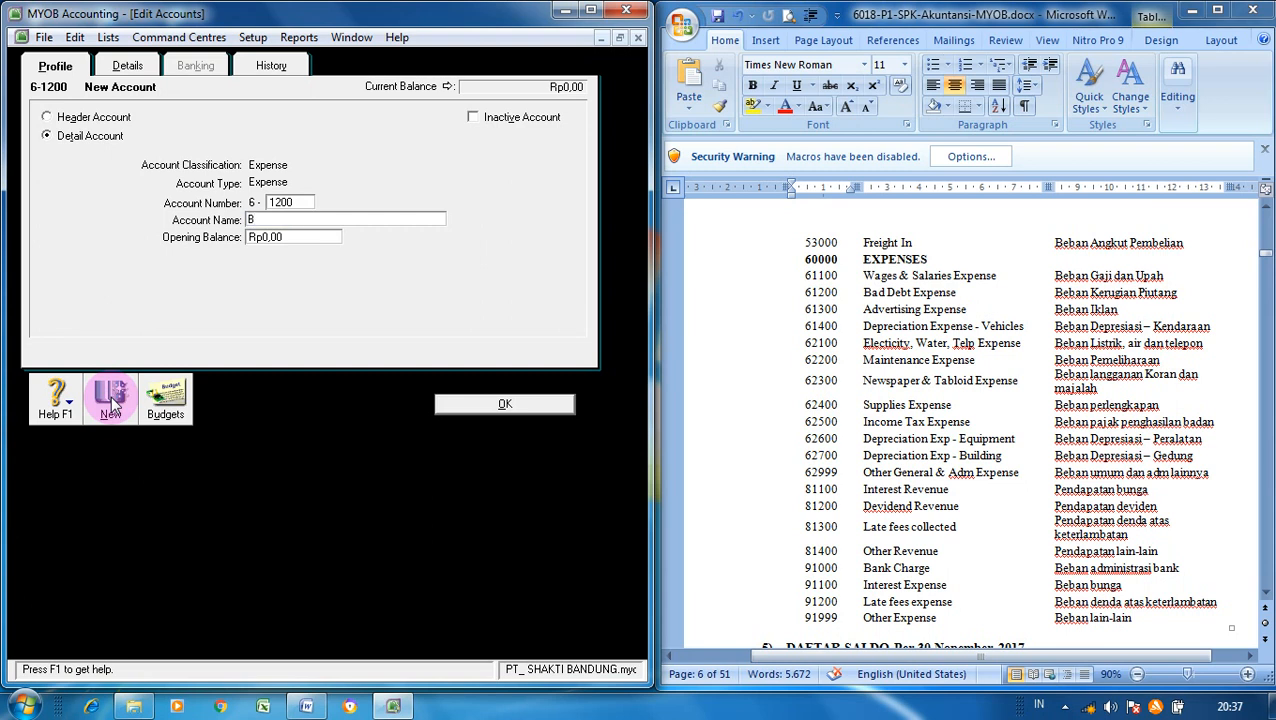
text(ad Debt Expense)
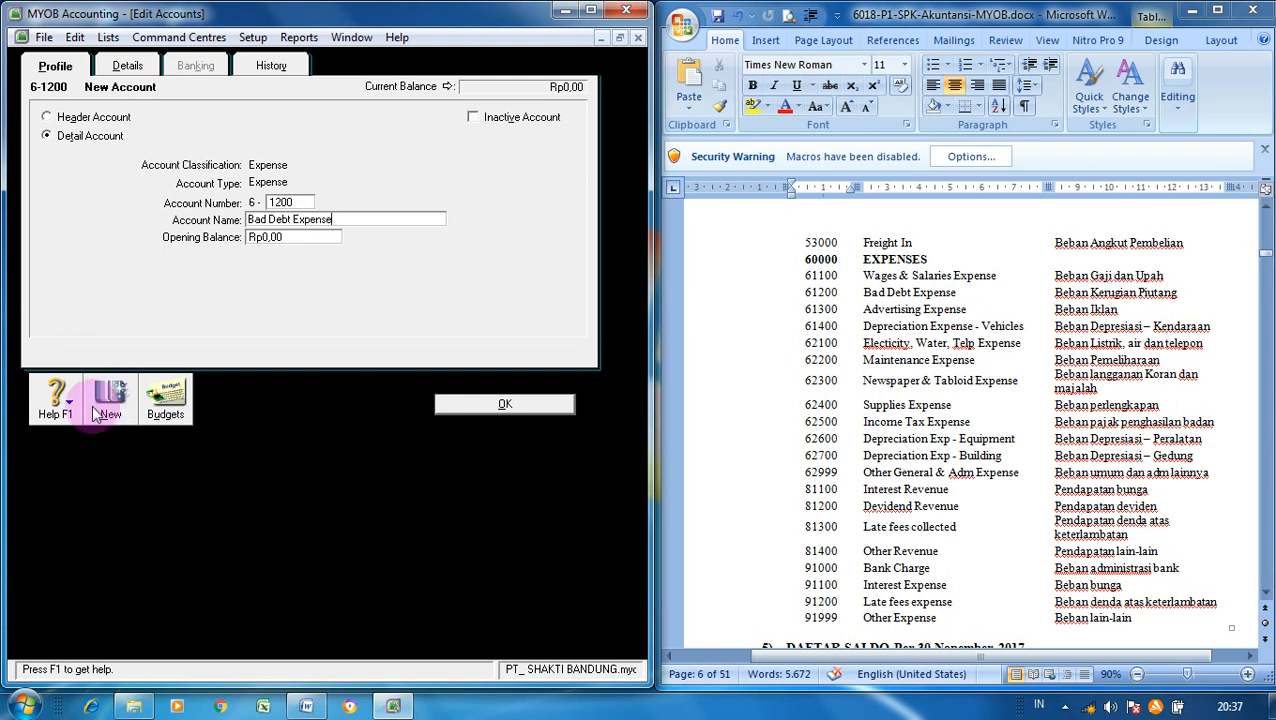
click(113, 412)
text(1300)
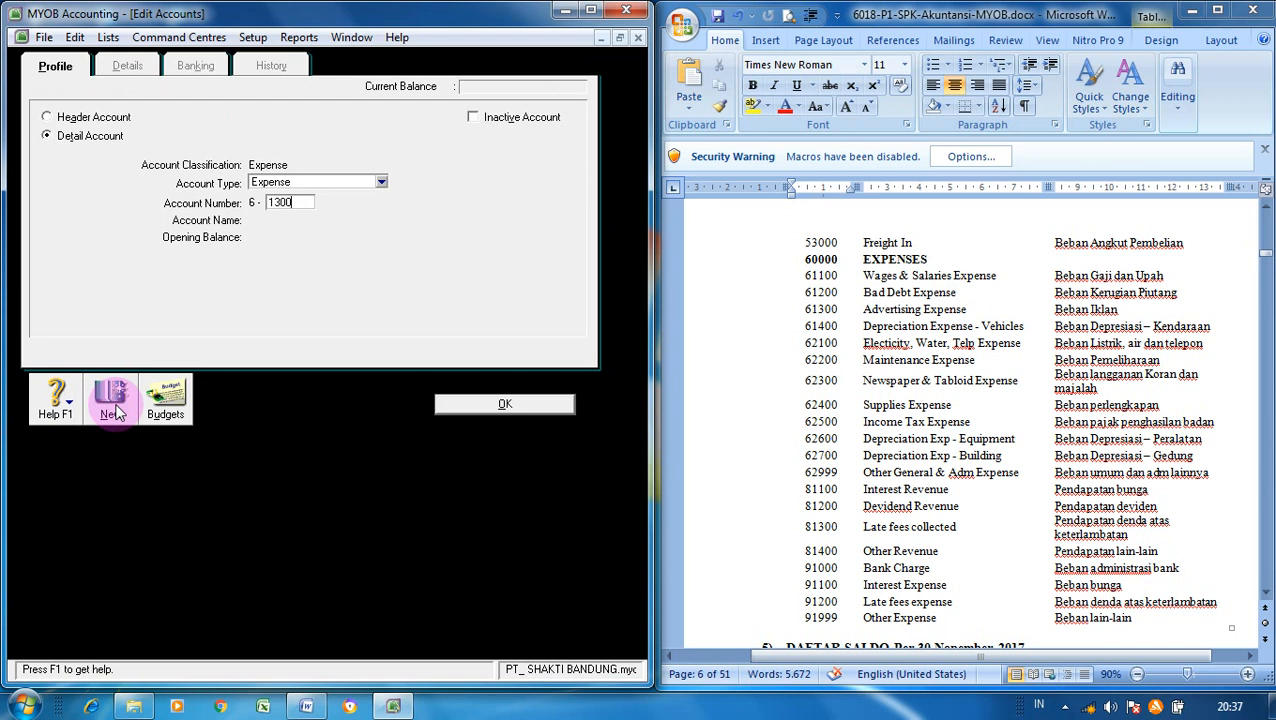
key(Tab)
text(Adv)
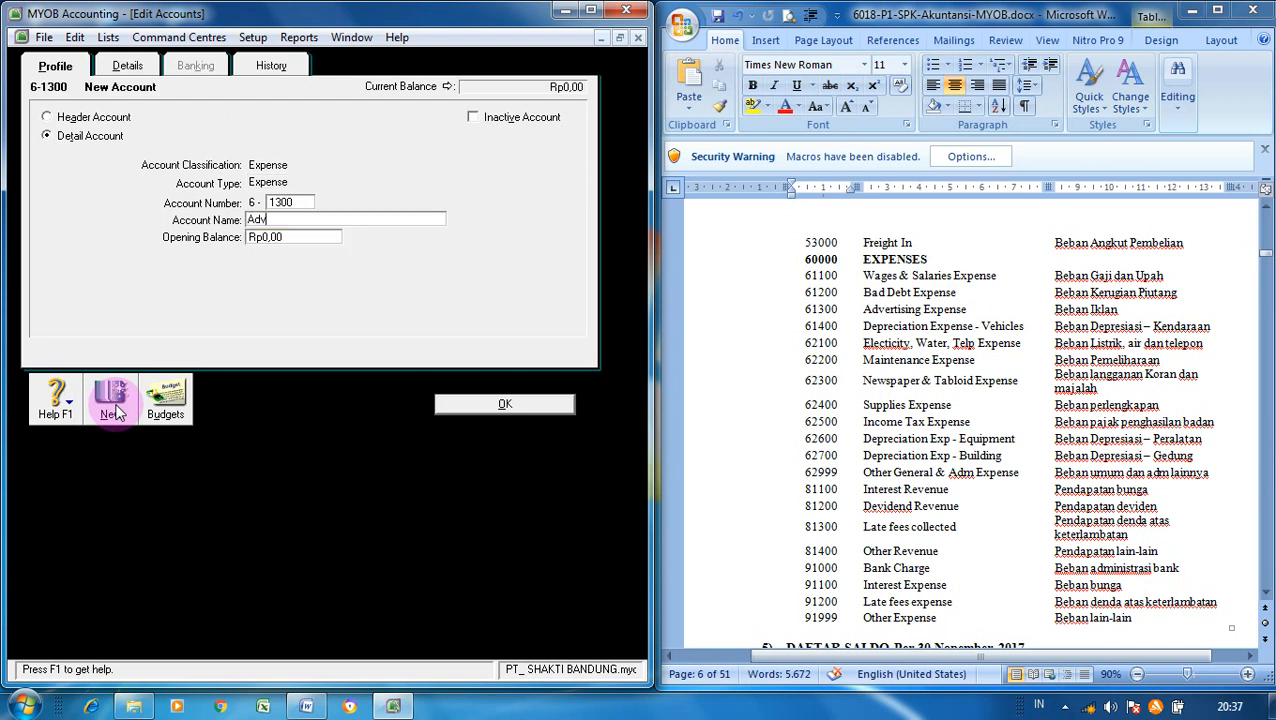
text(ertising Expense)
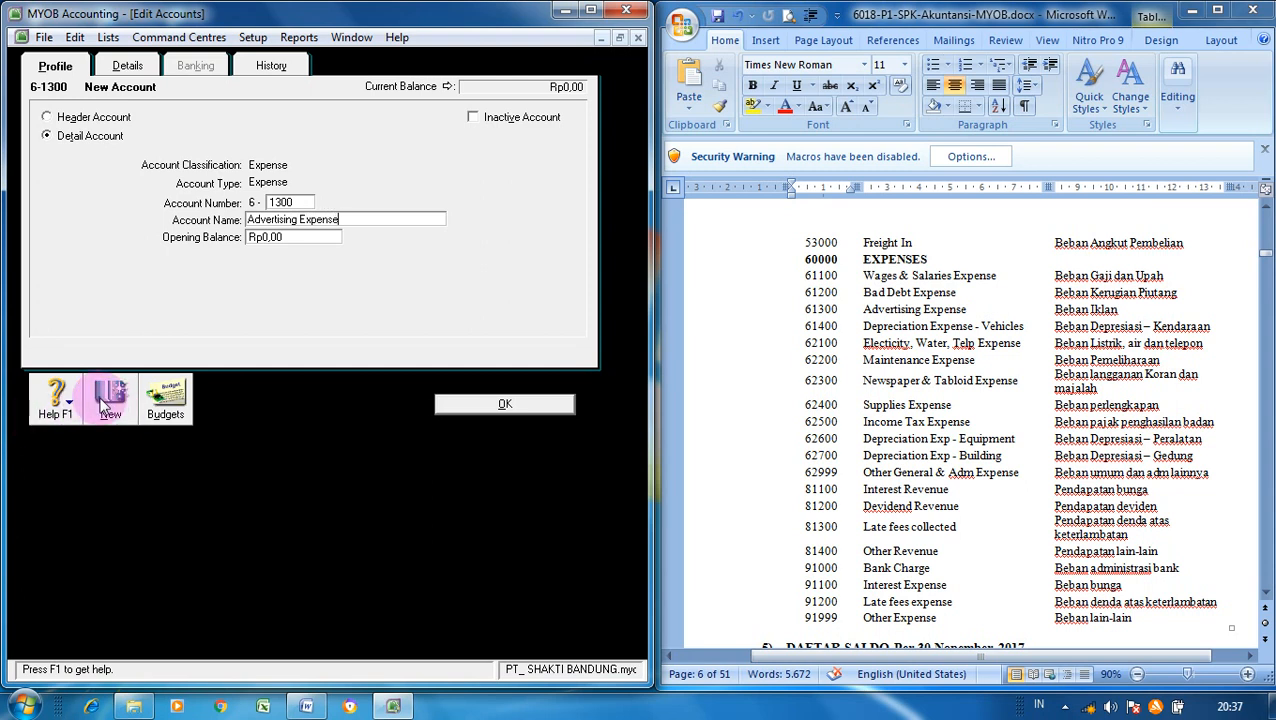
- Fill in a new account as 6-1400 Depreciation Expense - Vehicle
click(104, 405)
text(1400)
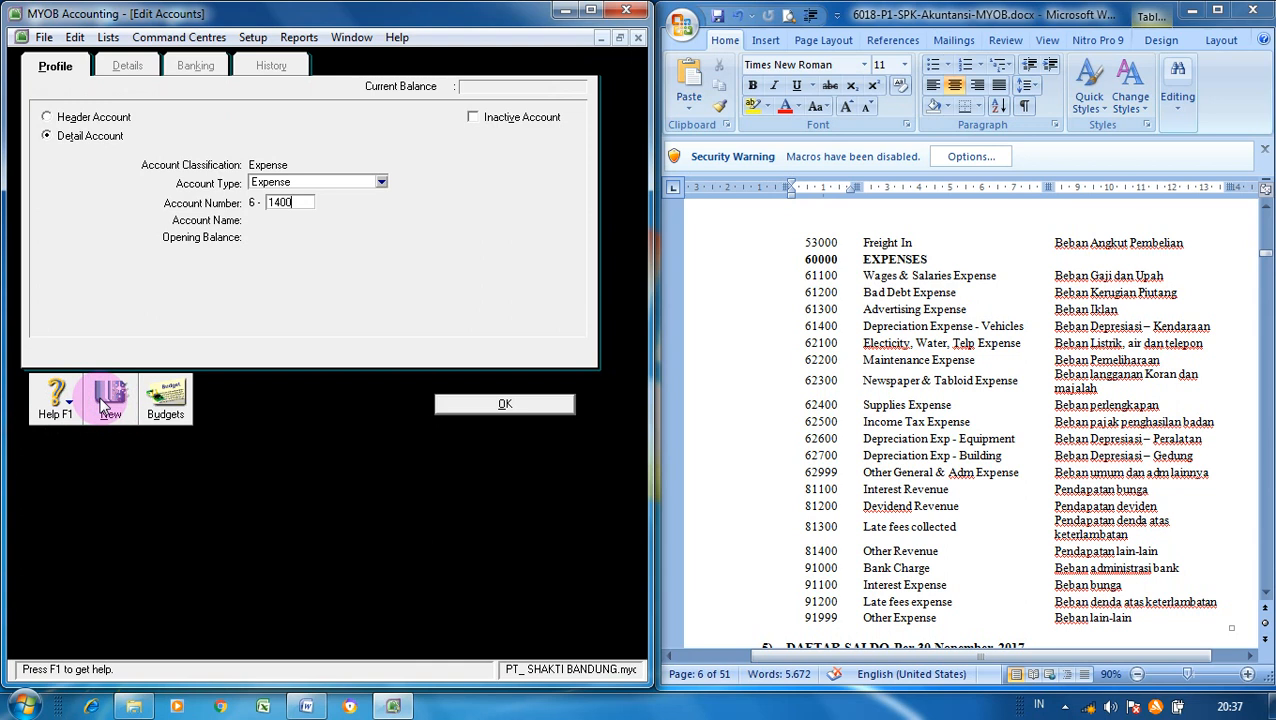
key(Tab)
text(De)
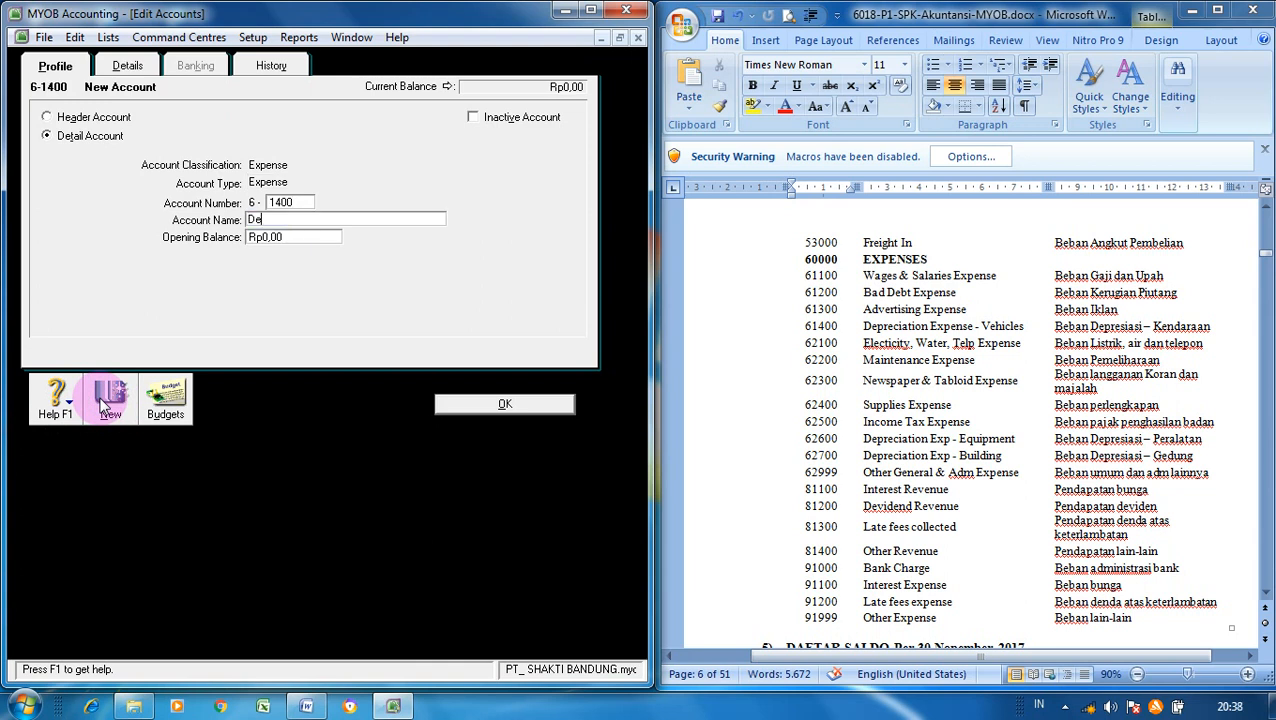
text(preciation)
text(Expense - Vehicle)
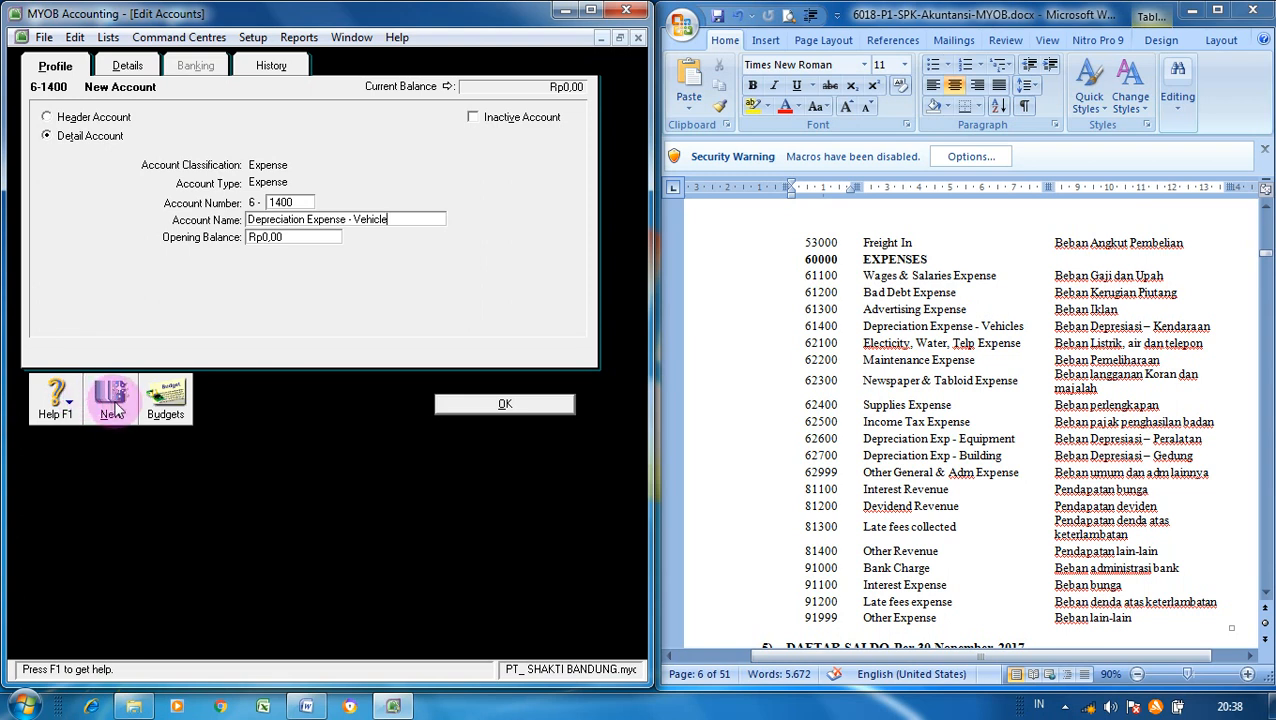
- Add expense account 6-2100 named 'Electricity,Water&Telp Expense', with no space after the comma
click(115, 406)
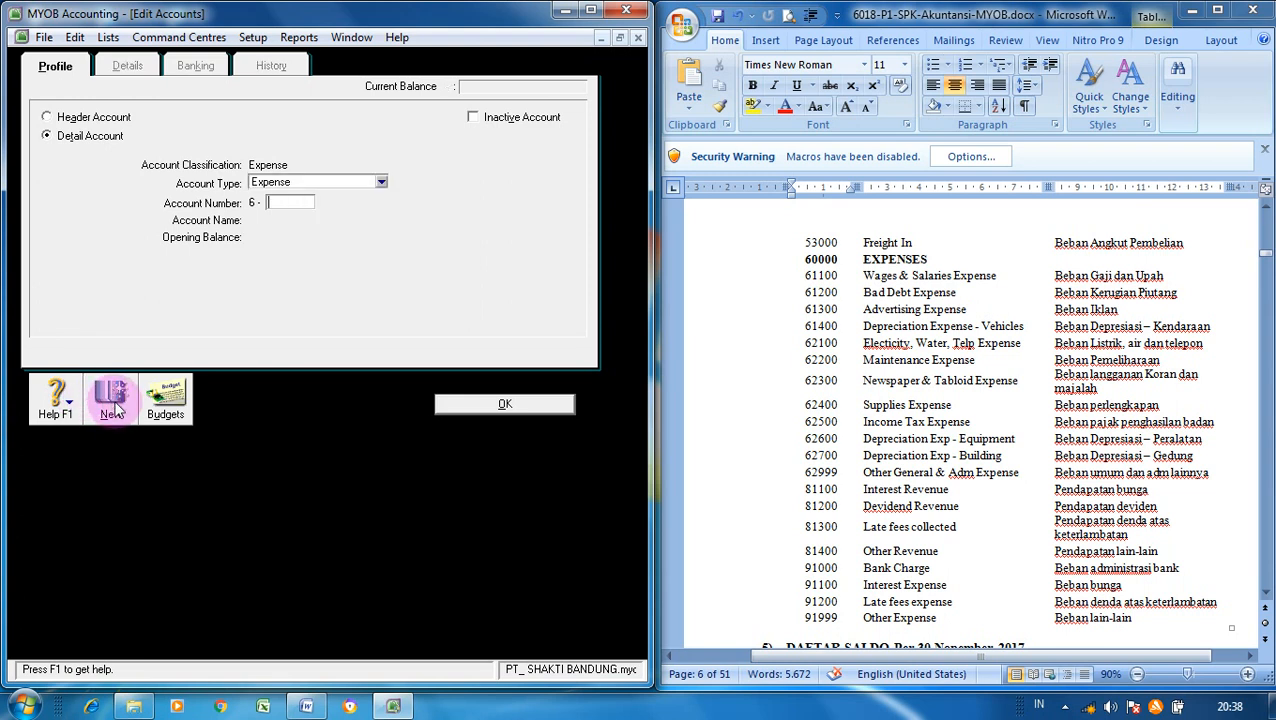
text(2100)
key(Tab)
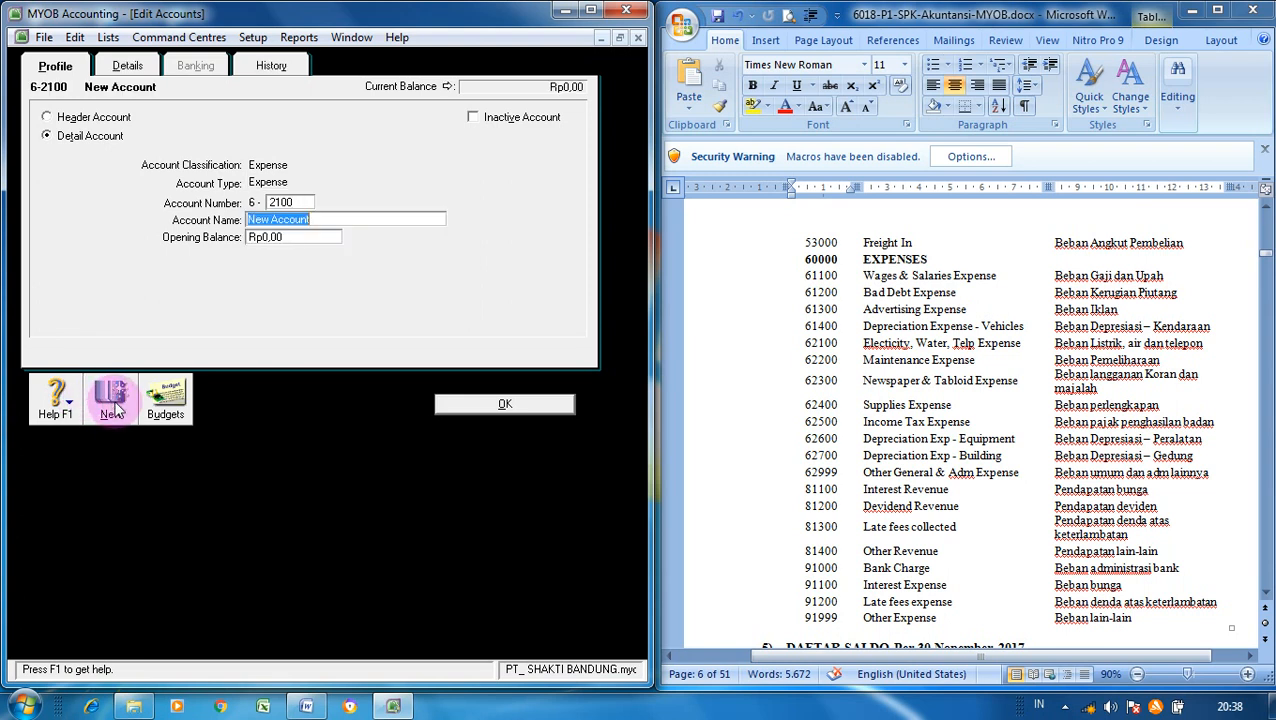
text(Electricity, Water&T)
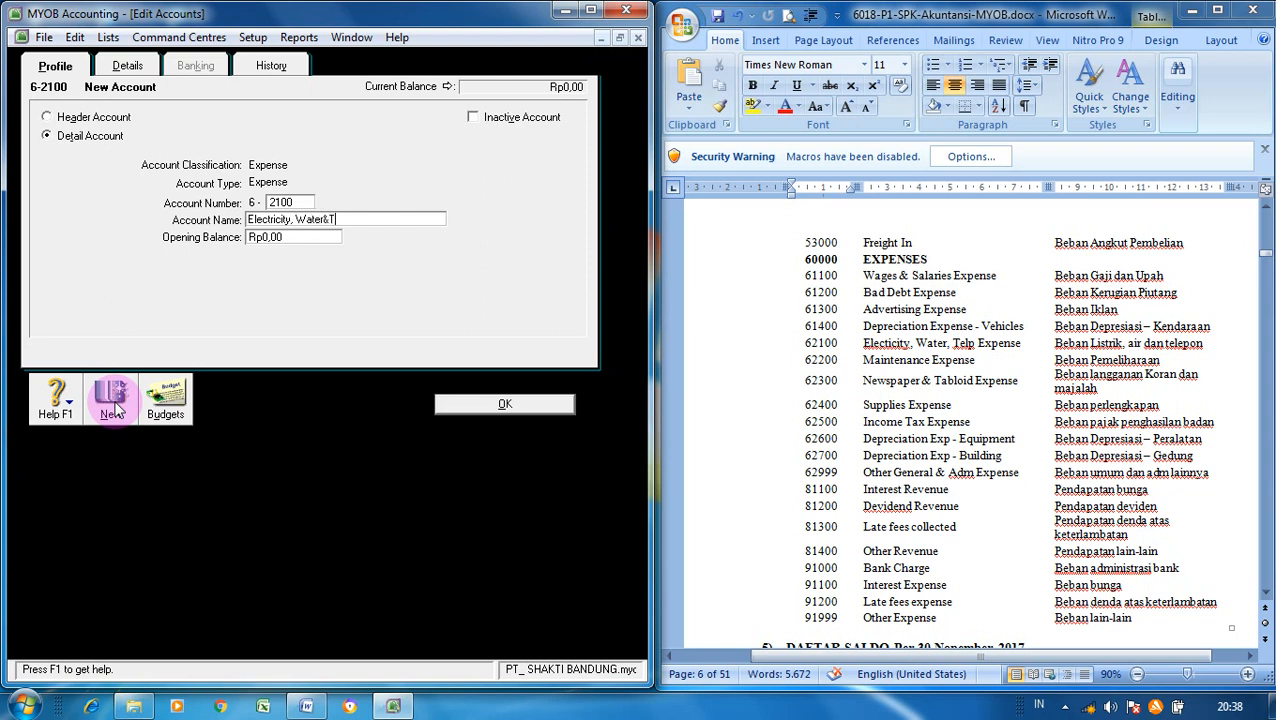
text(elp Expens)
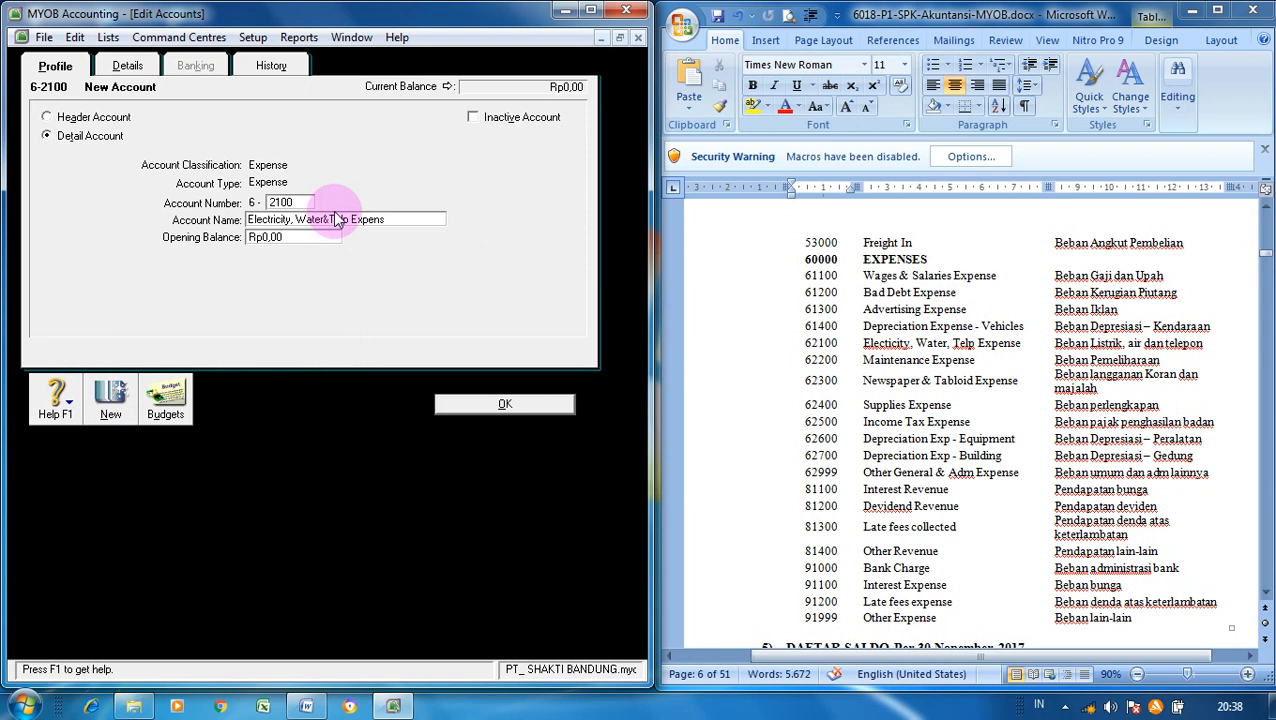
click(295, 220)
key(BackSpace)
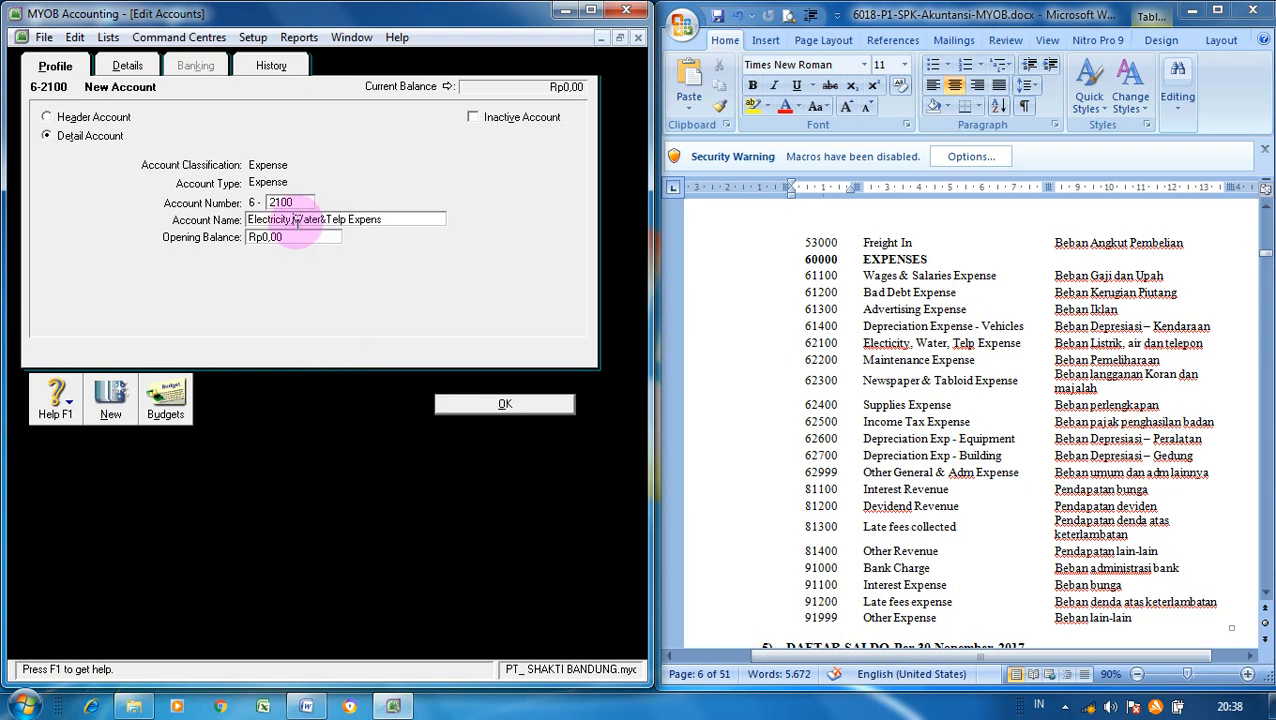
click(391, 222)
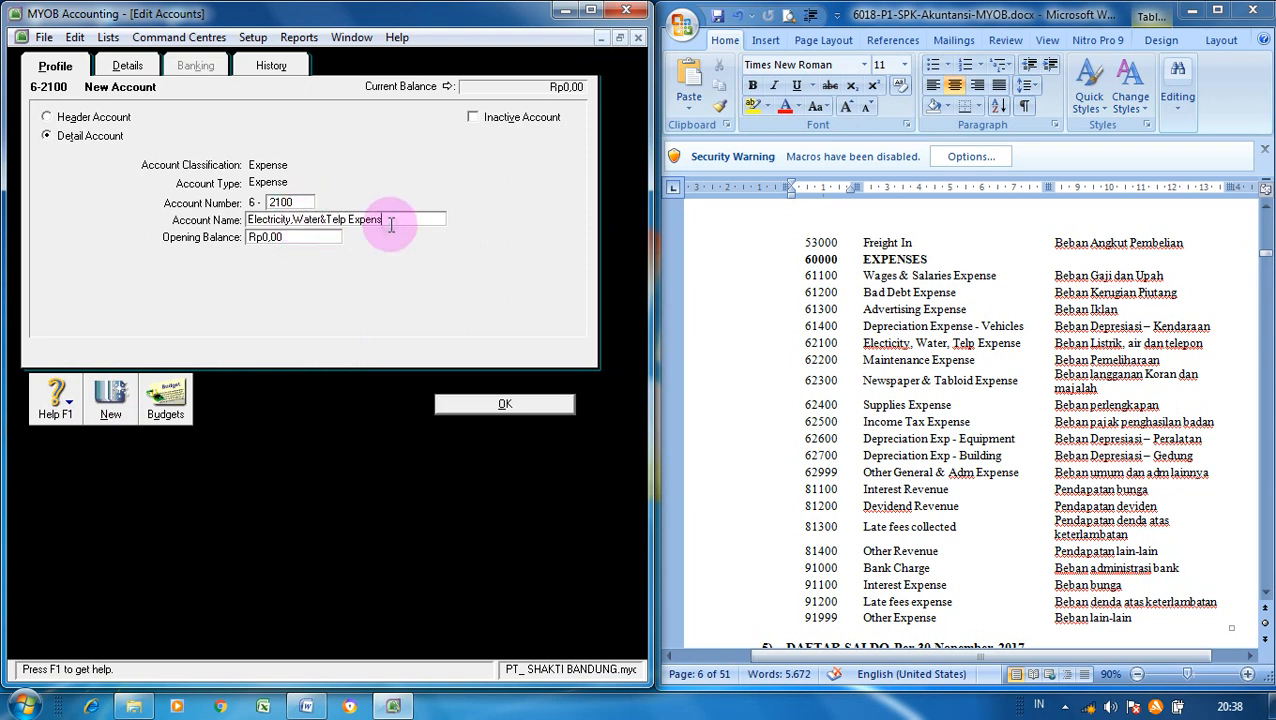
text(e)
key(Tab)
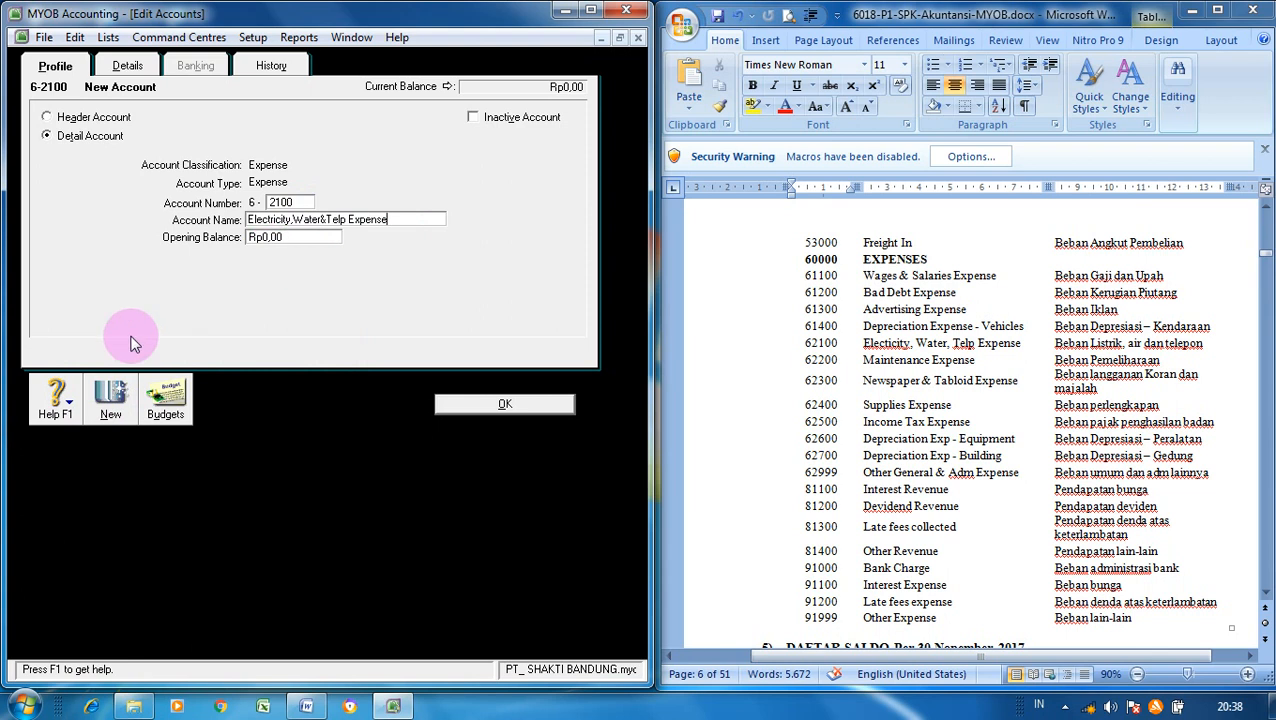
- Add 6-2200 Maintenance Expense and enter 6-2300 Newspaper & Tabloid Expense
click(110, 412)
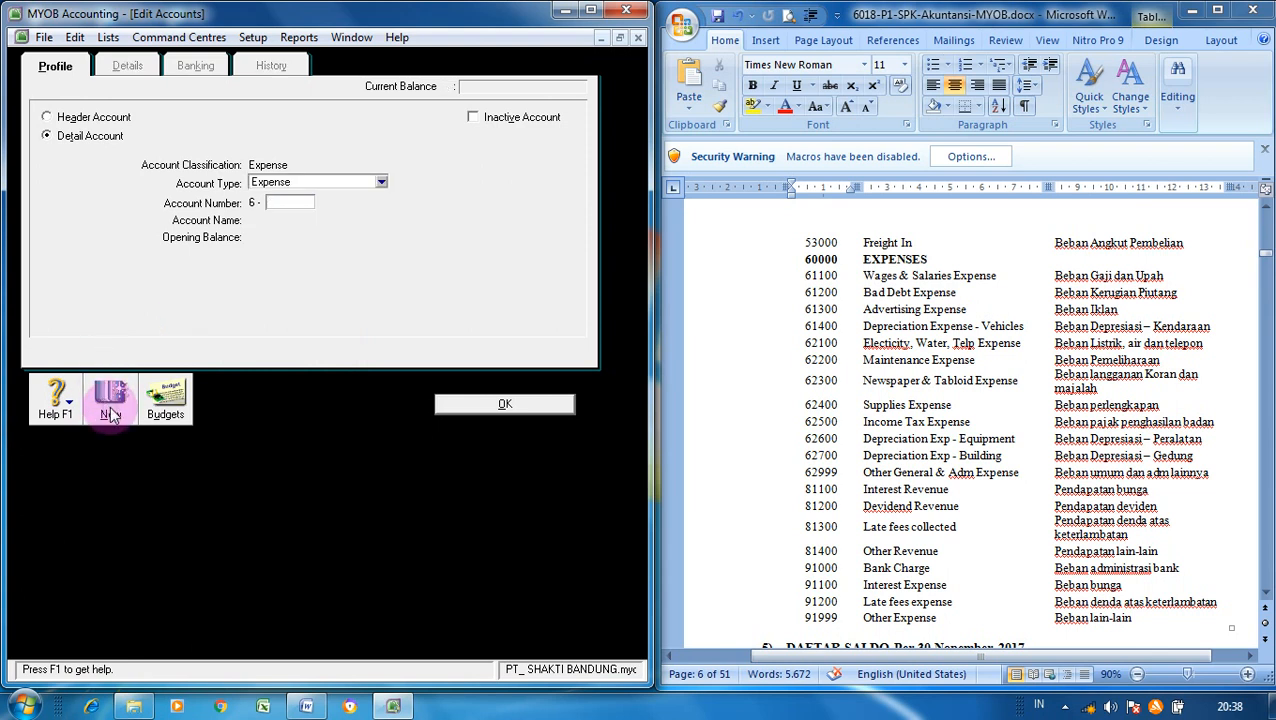
text(2200)
key(Tab)
text(M)
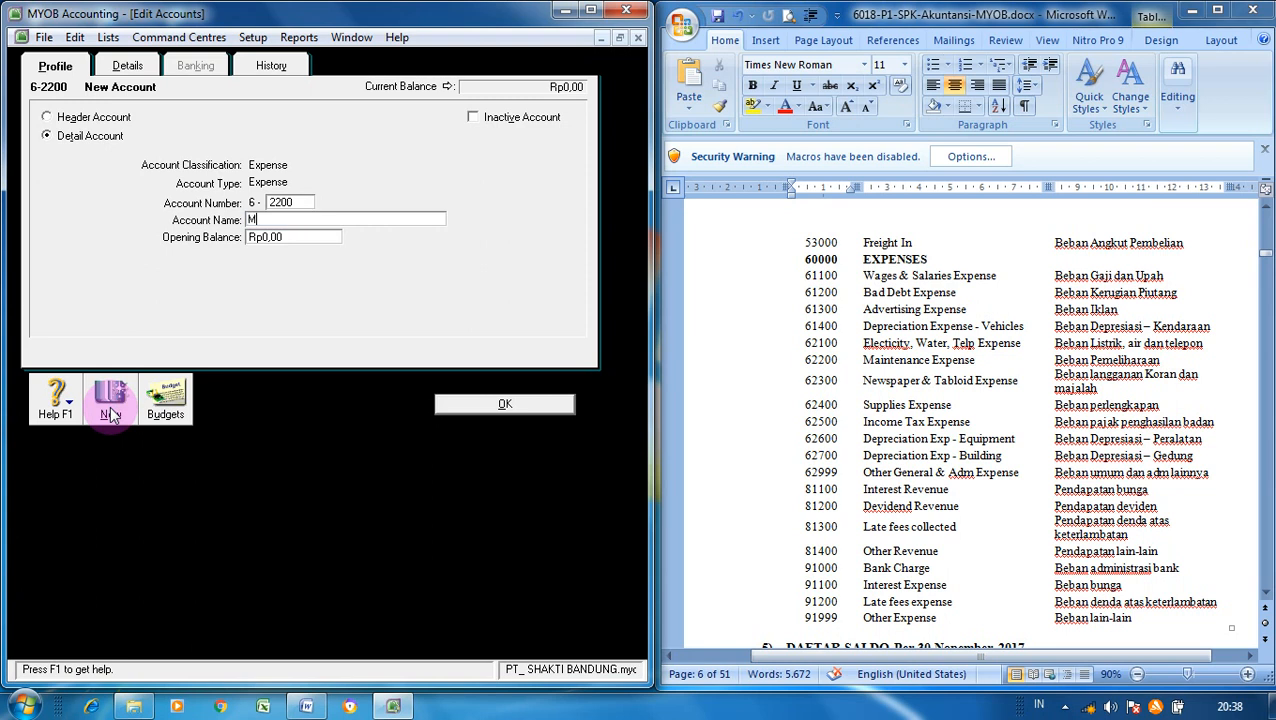
text(aintenance Expense)
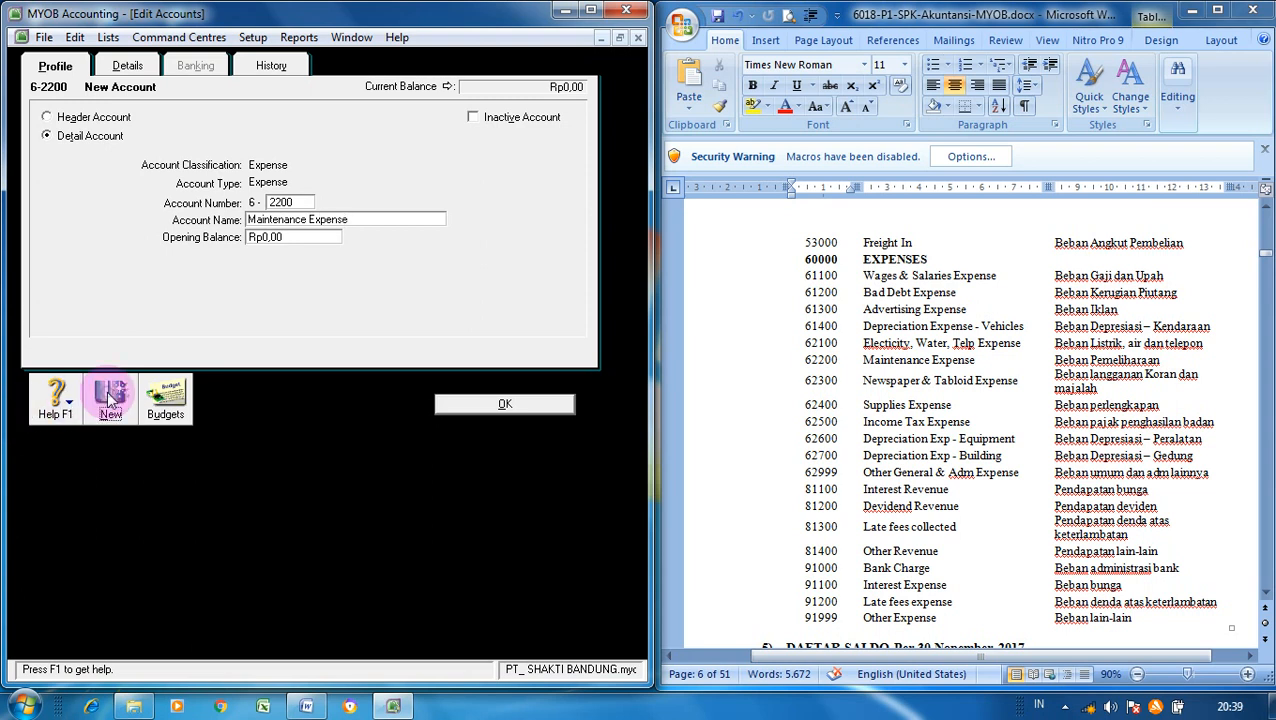
click(110, 398)
text(2300)
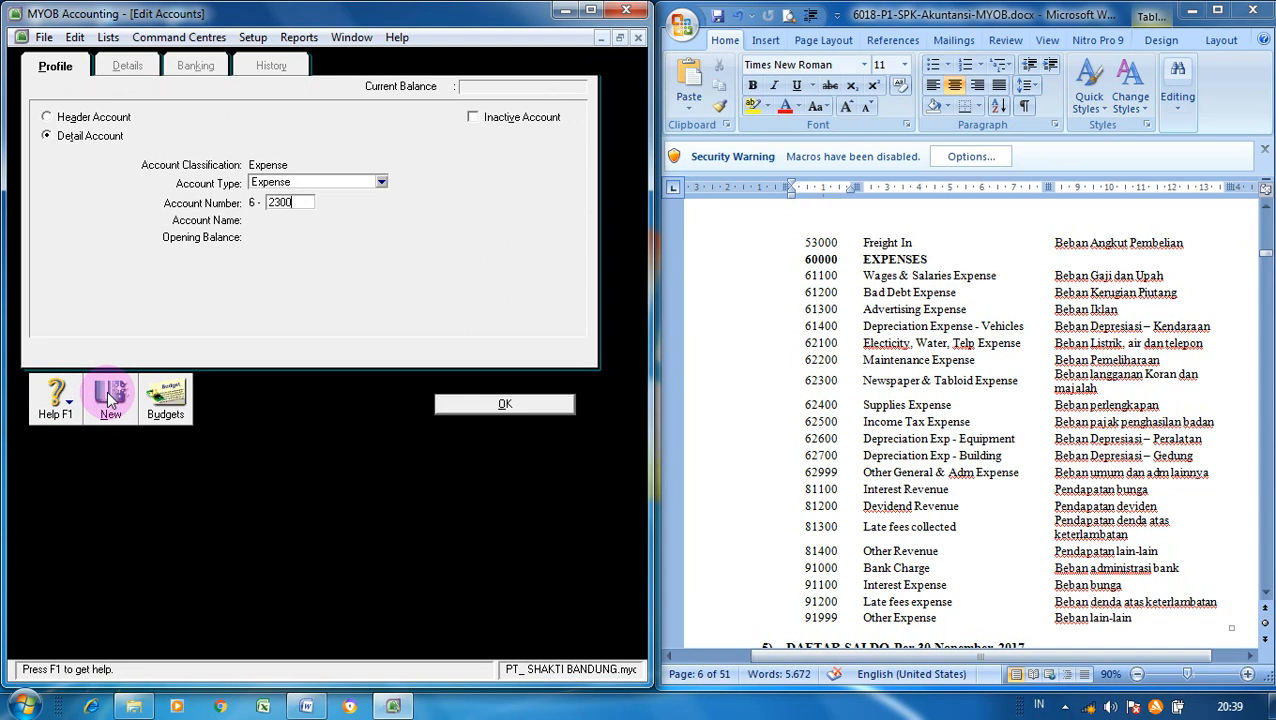
key(Tab)
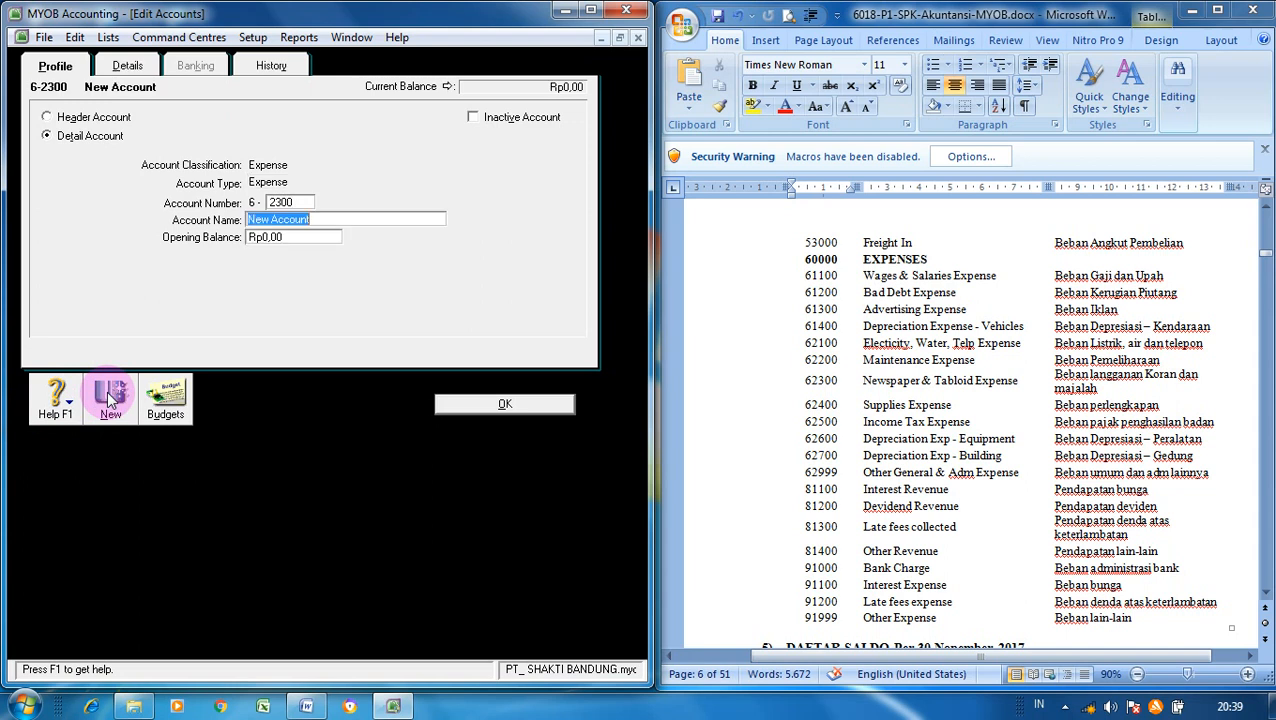
text(Newspaper & Tabloid E)
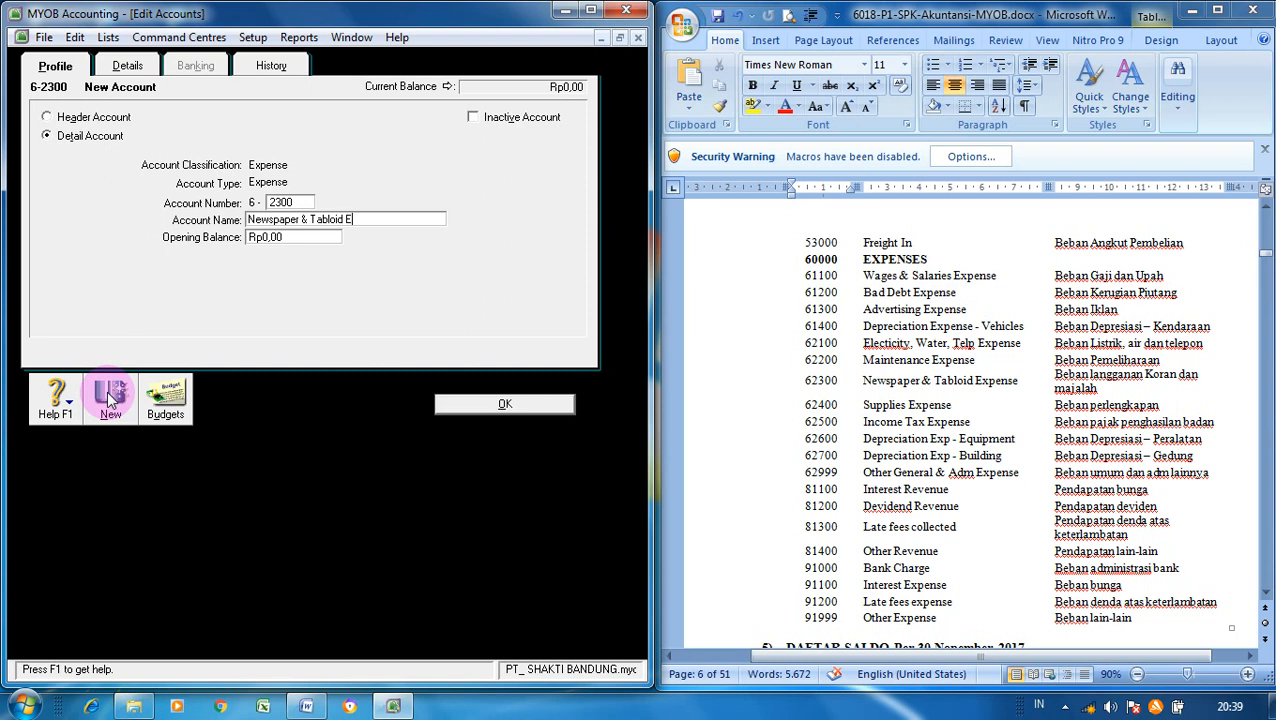
text(xpense)
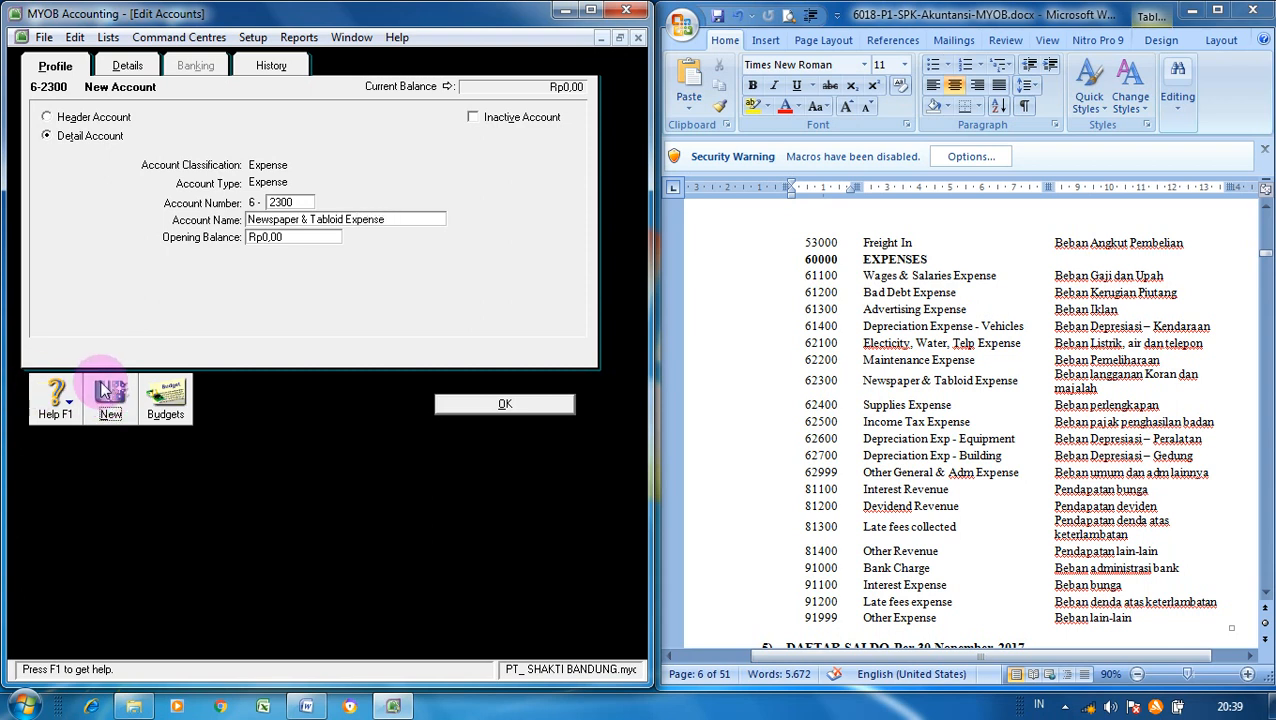
- Save 6-2300 and add 6-2400 Supplies Expense, 6-2500 Income Tax Expense and 6-2600 Depreciation Exp - Equipment
click(104, 390)
text(2400)
key(Tab)
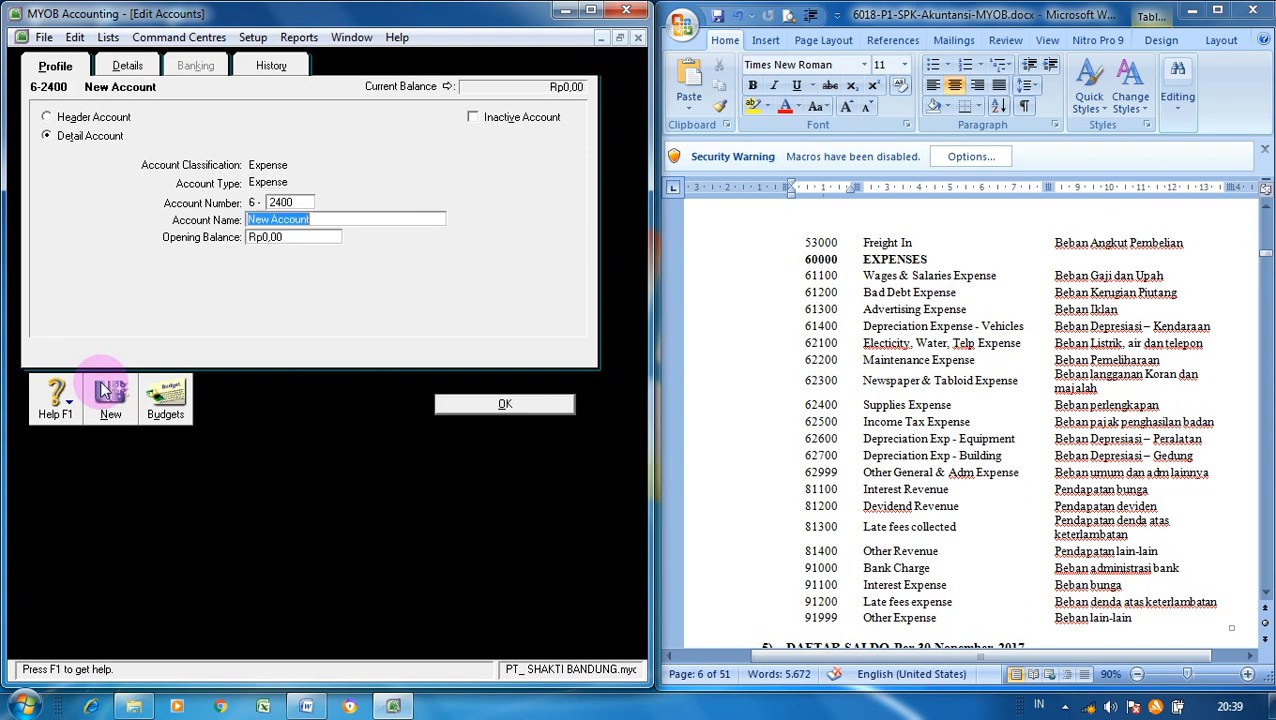
text(Supplies Expense)
click(108, 395)
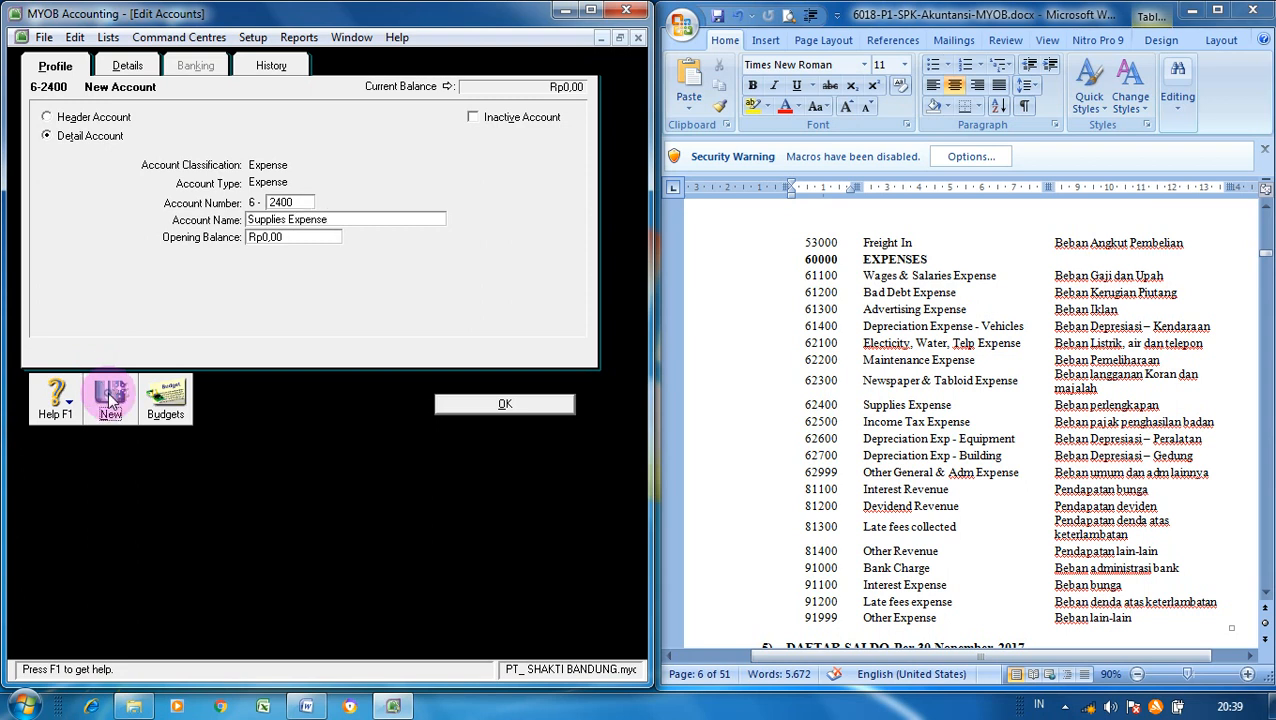
text(2500)
key(Tab)
text(Inc)
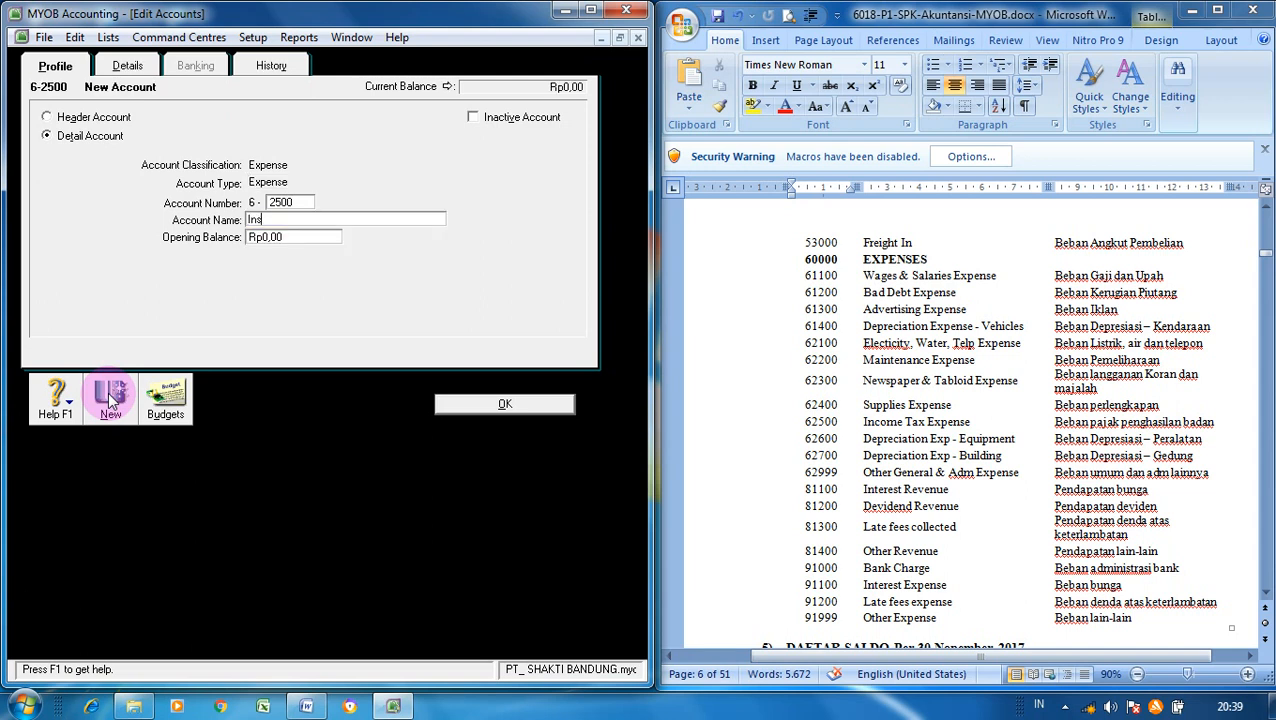
text(ome Tax Expense)
click(110, 400)
text(2)
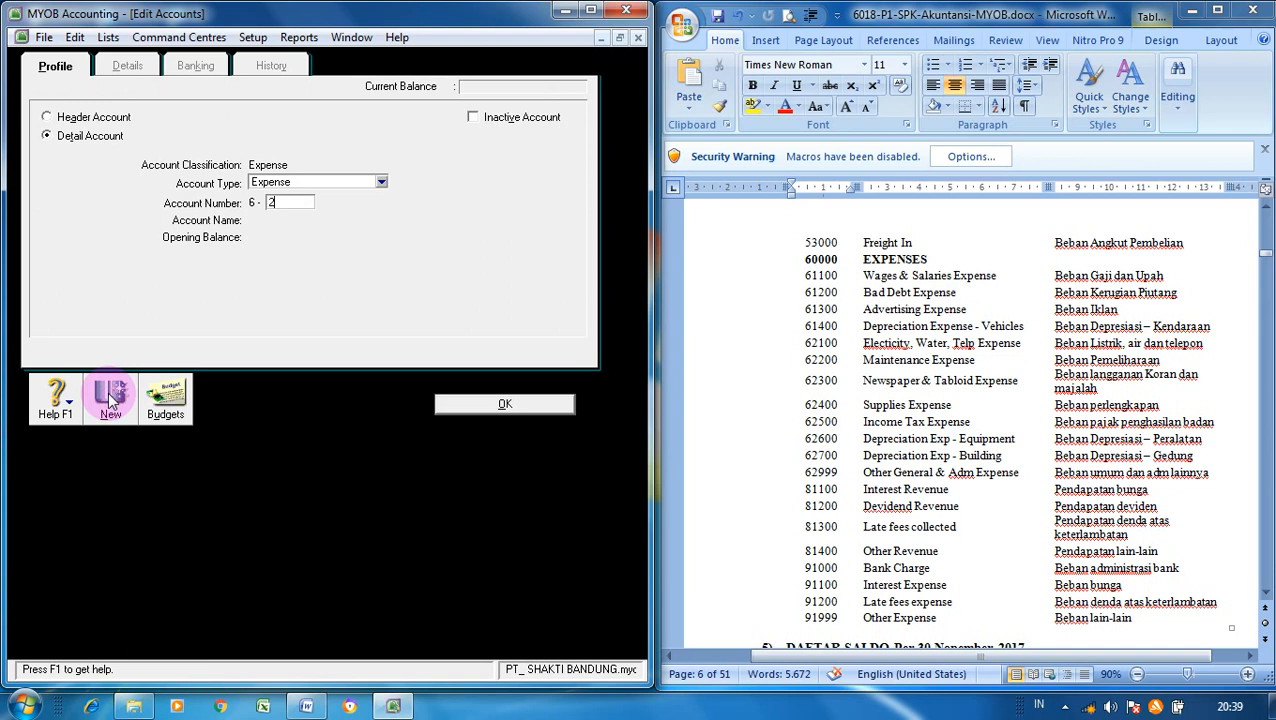
text(600)
key(Tab)
text(Depreci)
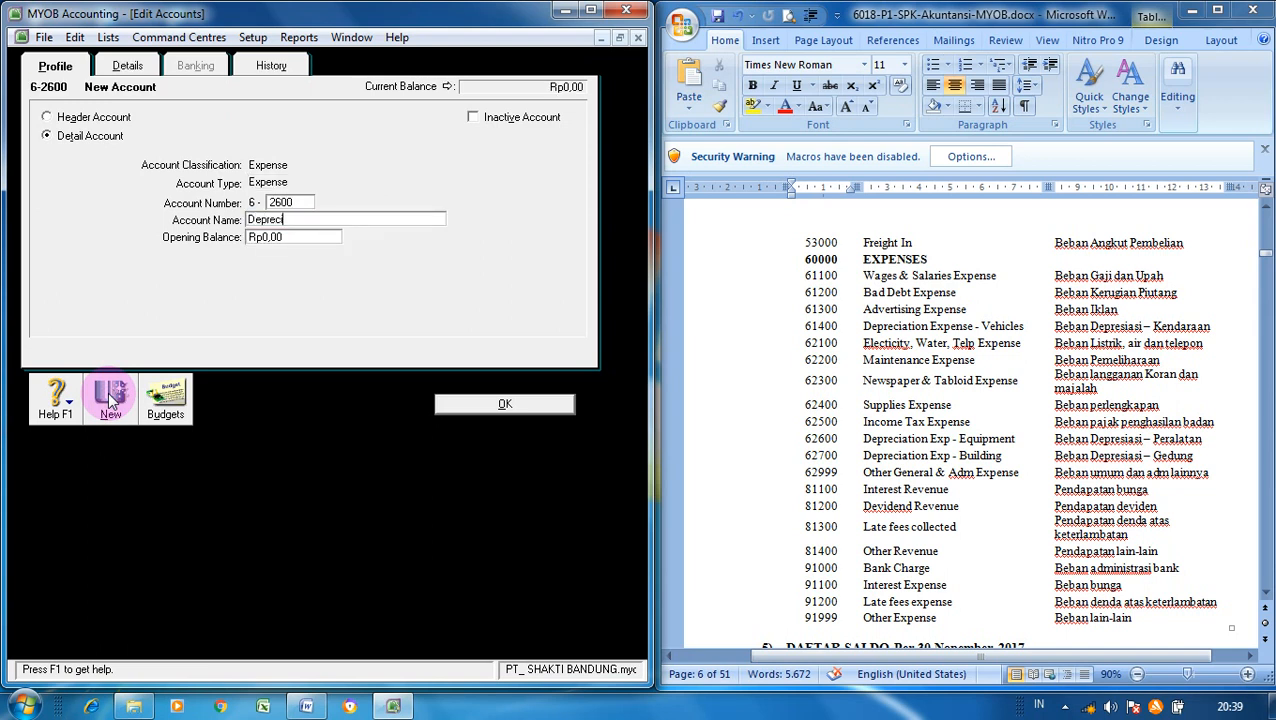
text(ation Exp - Equipment)
- Add 6-2700 Depreciation Exp - Building and 6-2999 Other General & Adm. Expense, then close the form
click(110, 400)
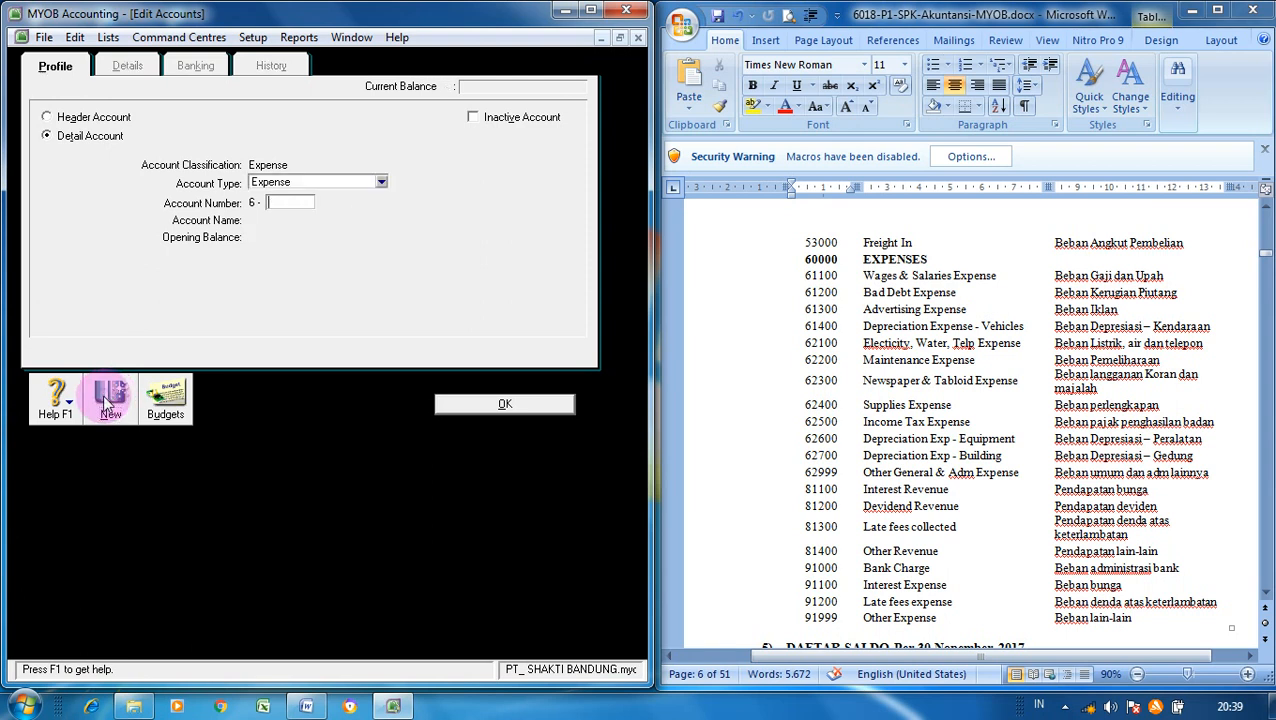
text(2700)
key(Tab)
text(Depres)
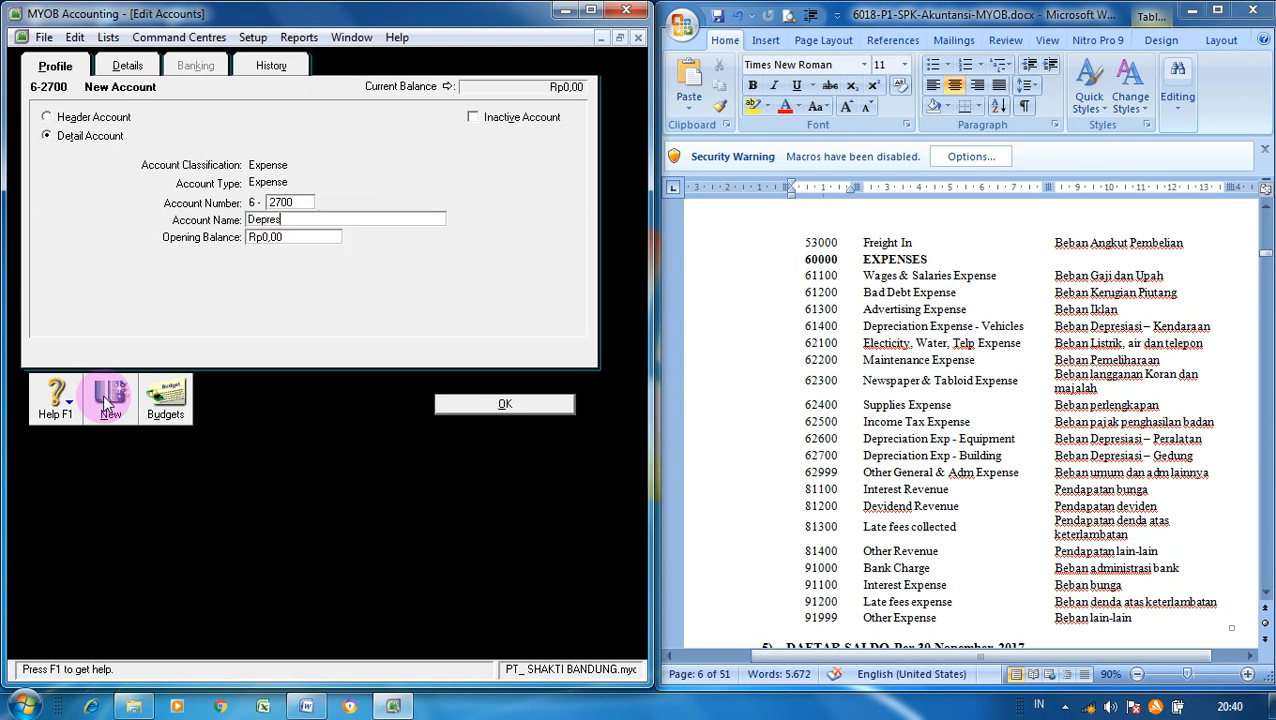
key(BackSpace)
text(ciation Exp - Building)
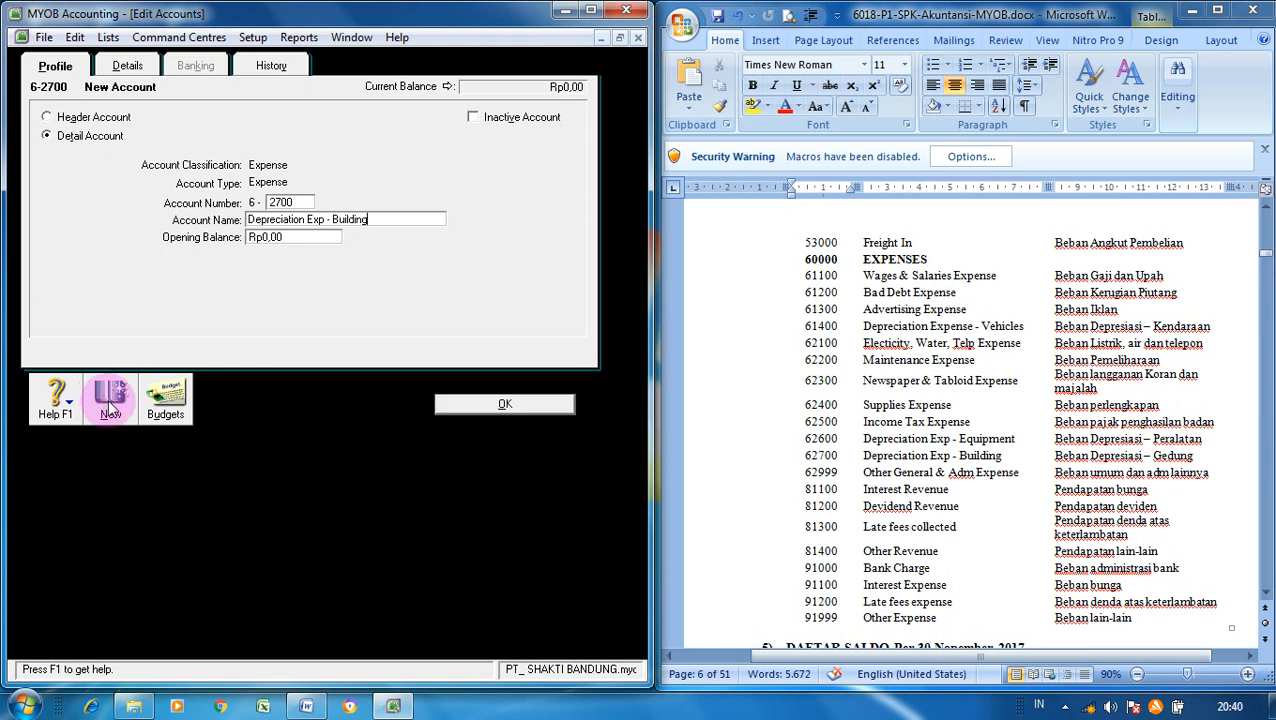
click(110, 400)
text(2999)
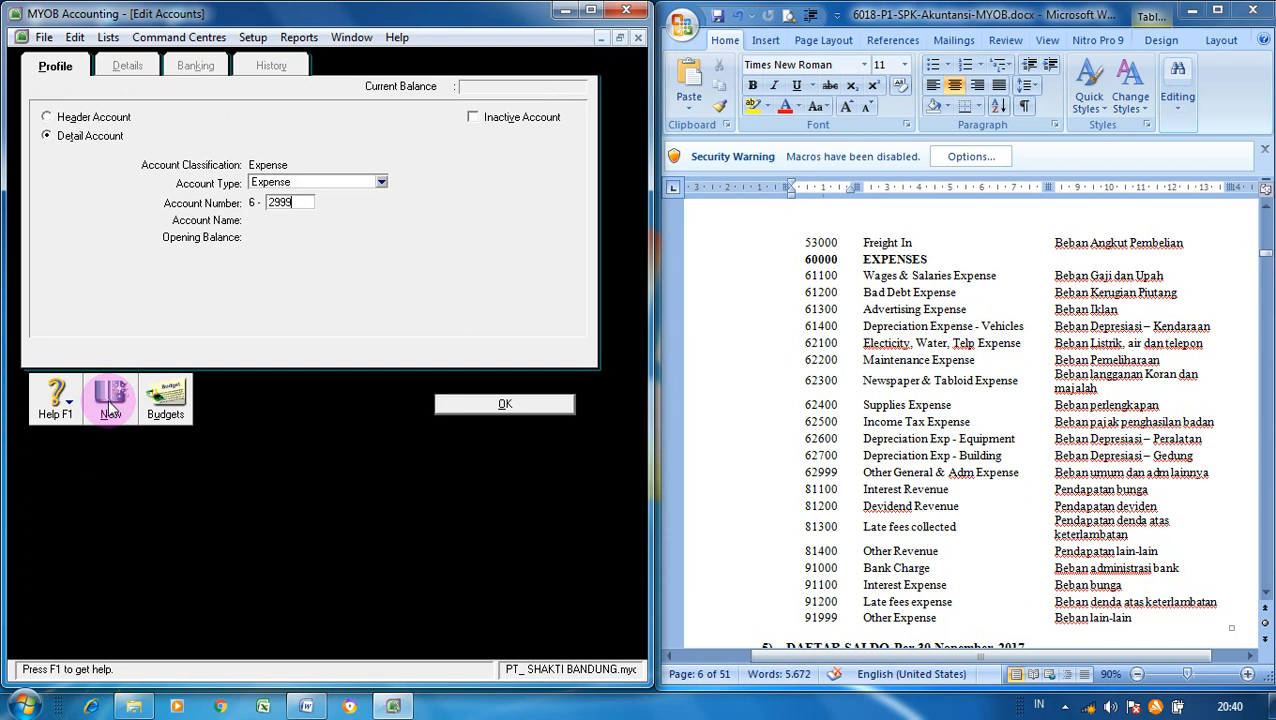
key(Tab)
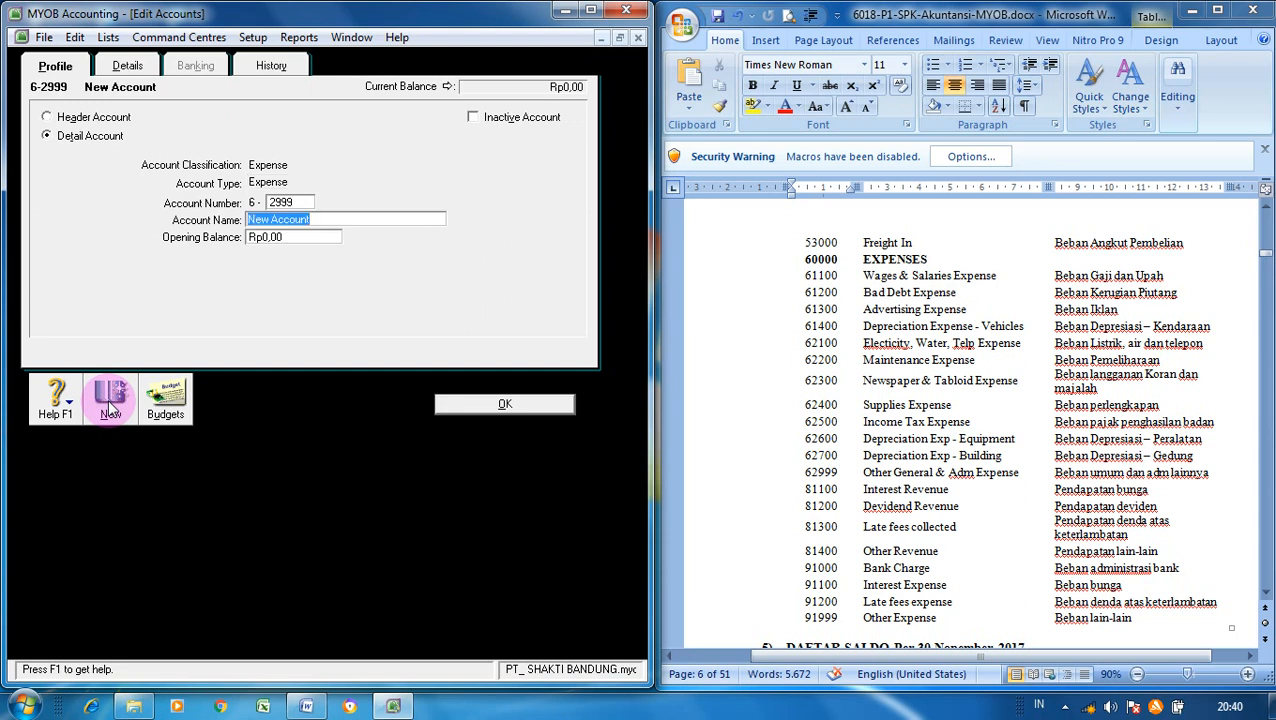
text(O)
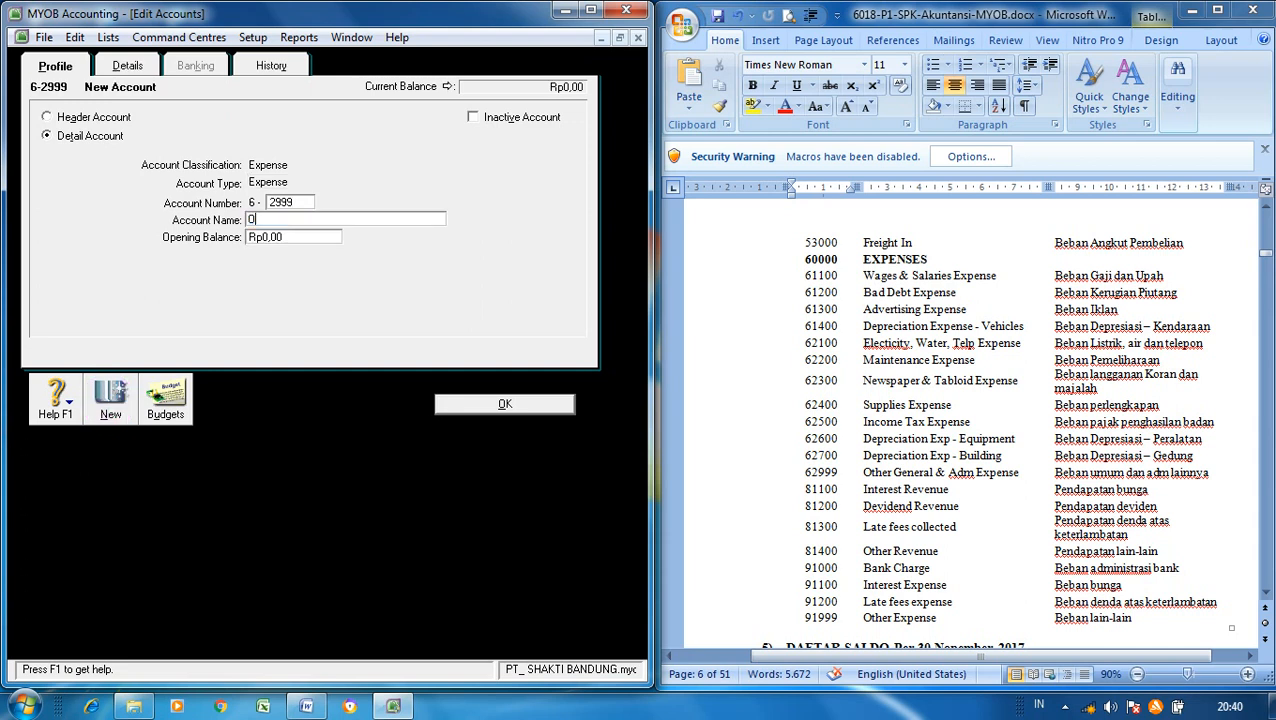
text(ther Ge)
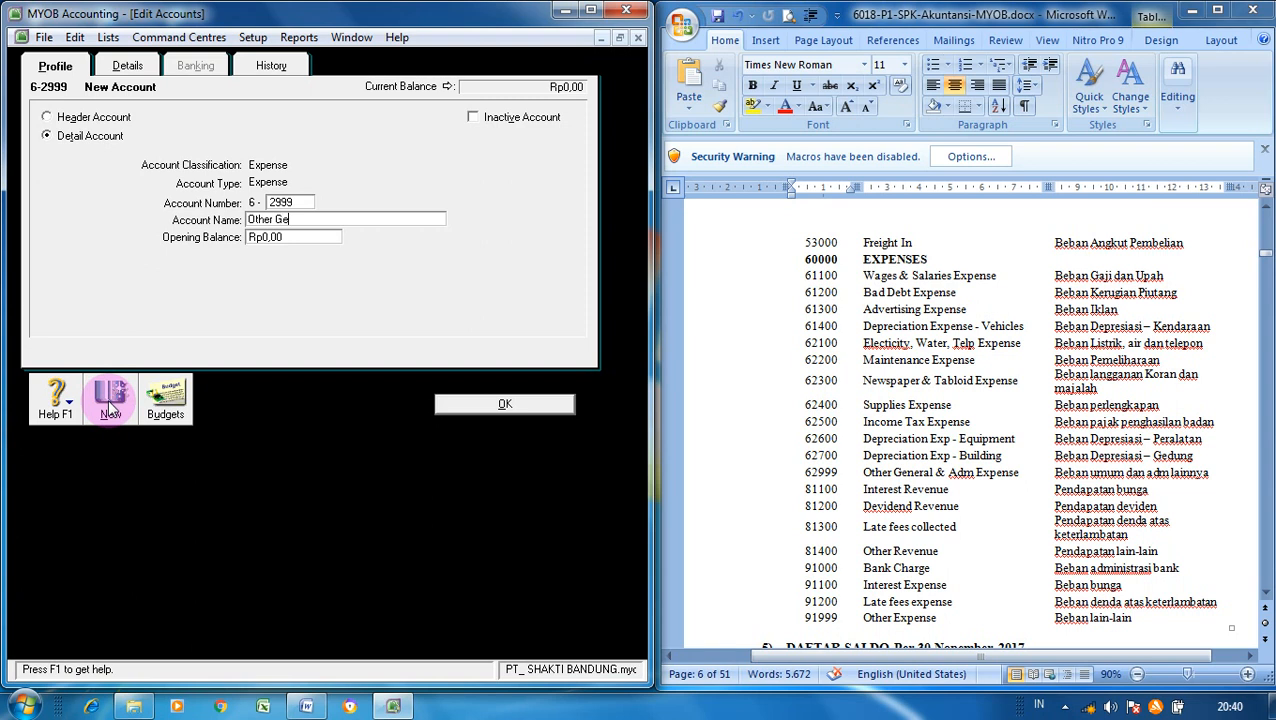
text(neral & Adm. Expense)
click(470, 405)
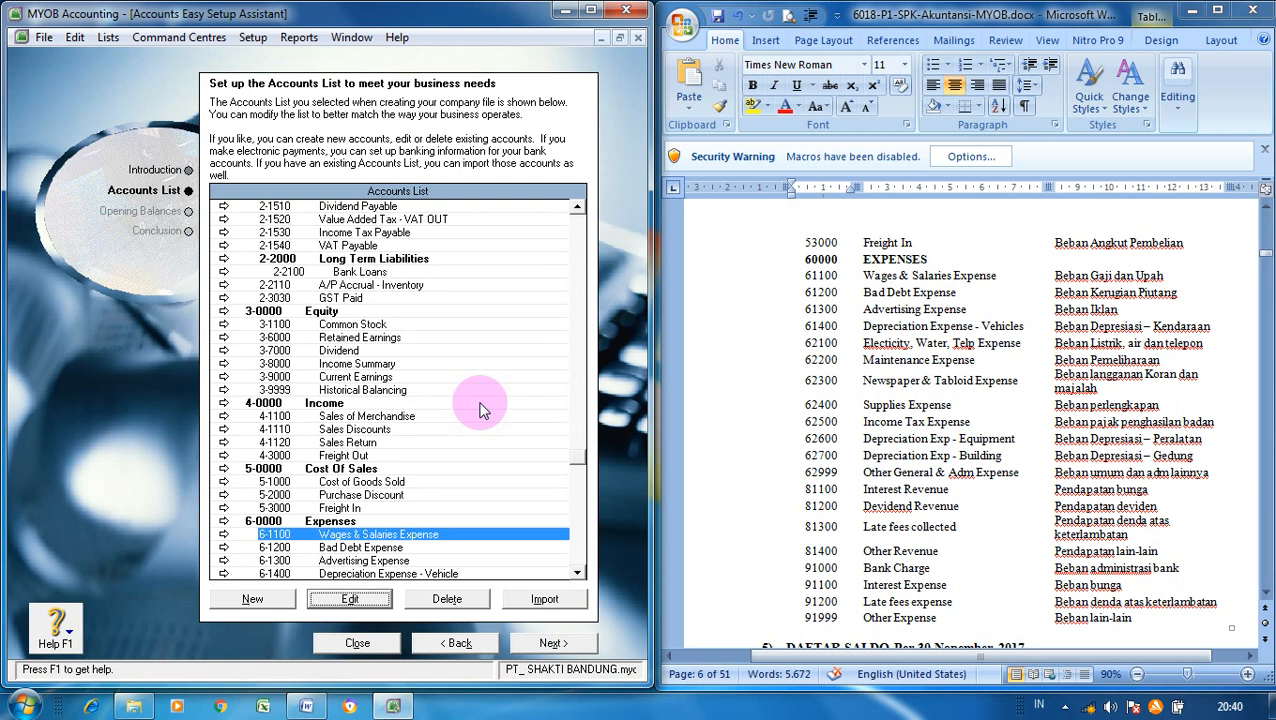
click(578, 574)
- Create an Other Income account 8-1100 named Interest Revenue
click(578, 574)
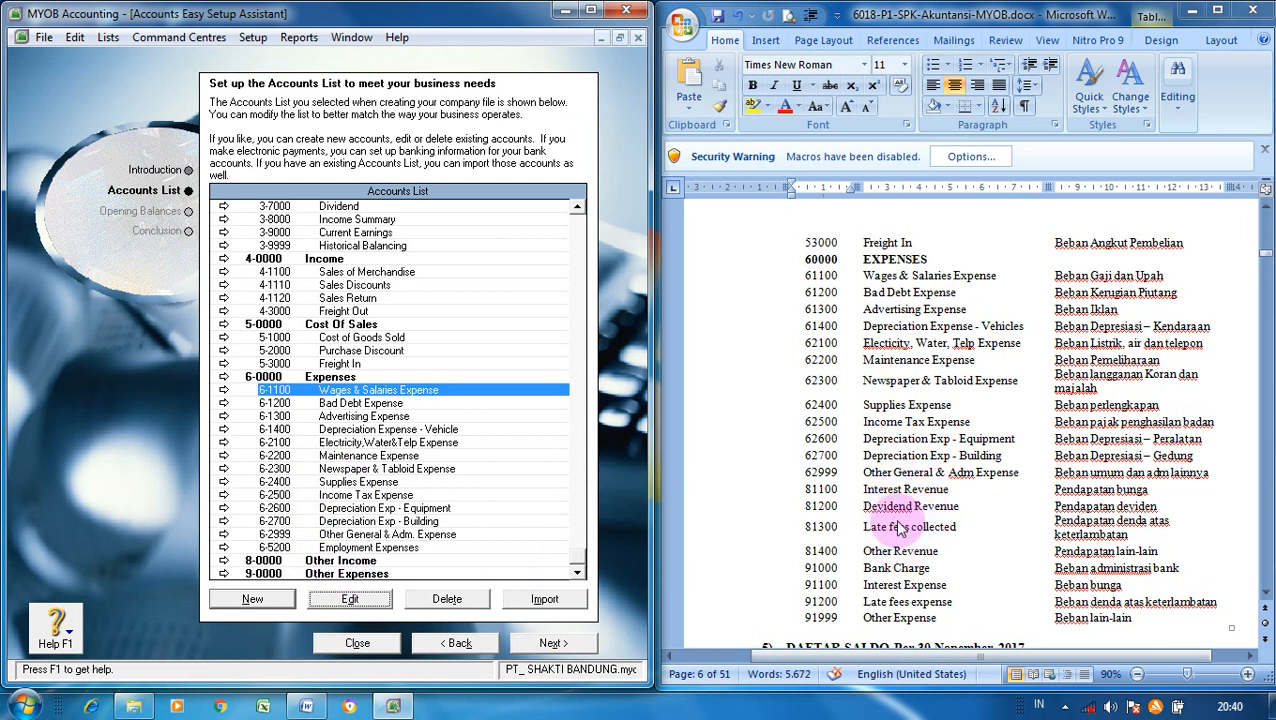
click(283, 600)
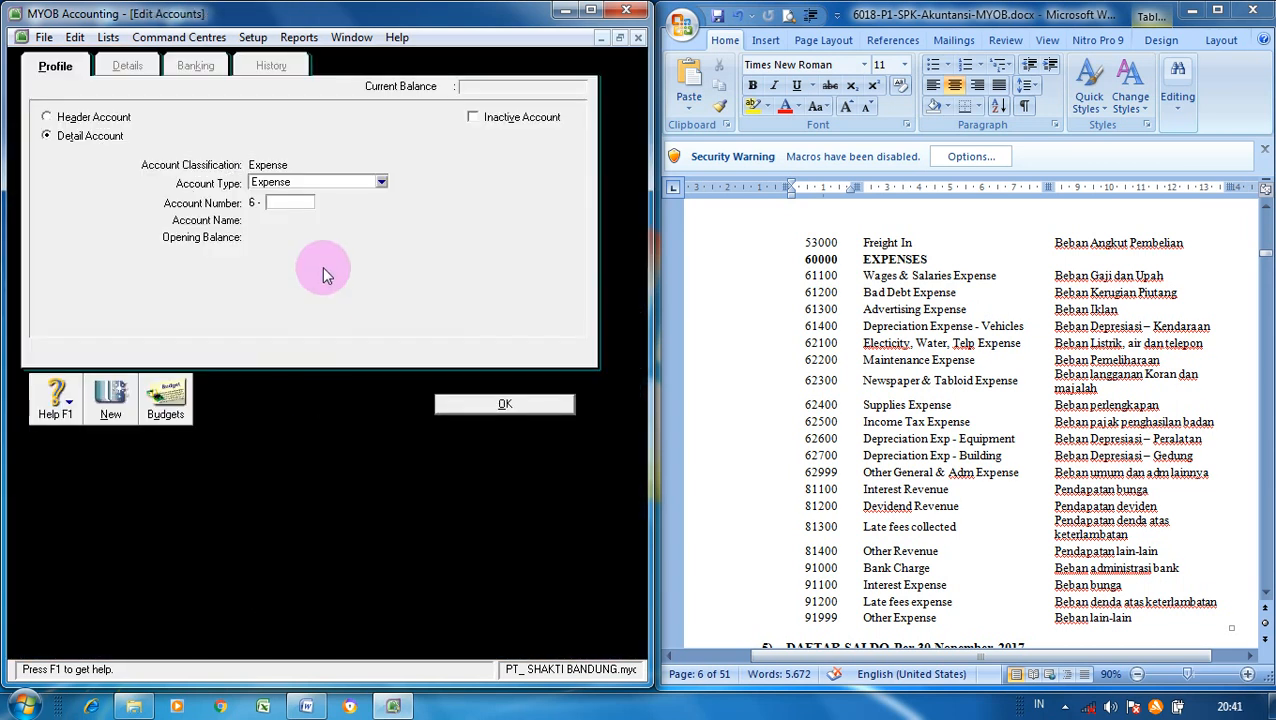
click(381, 186)
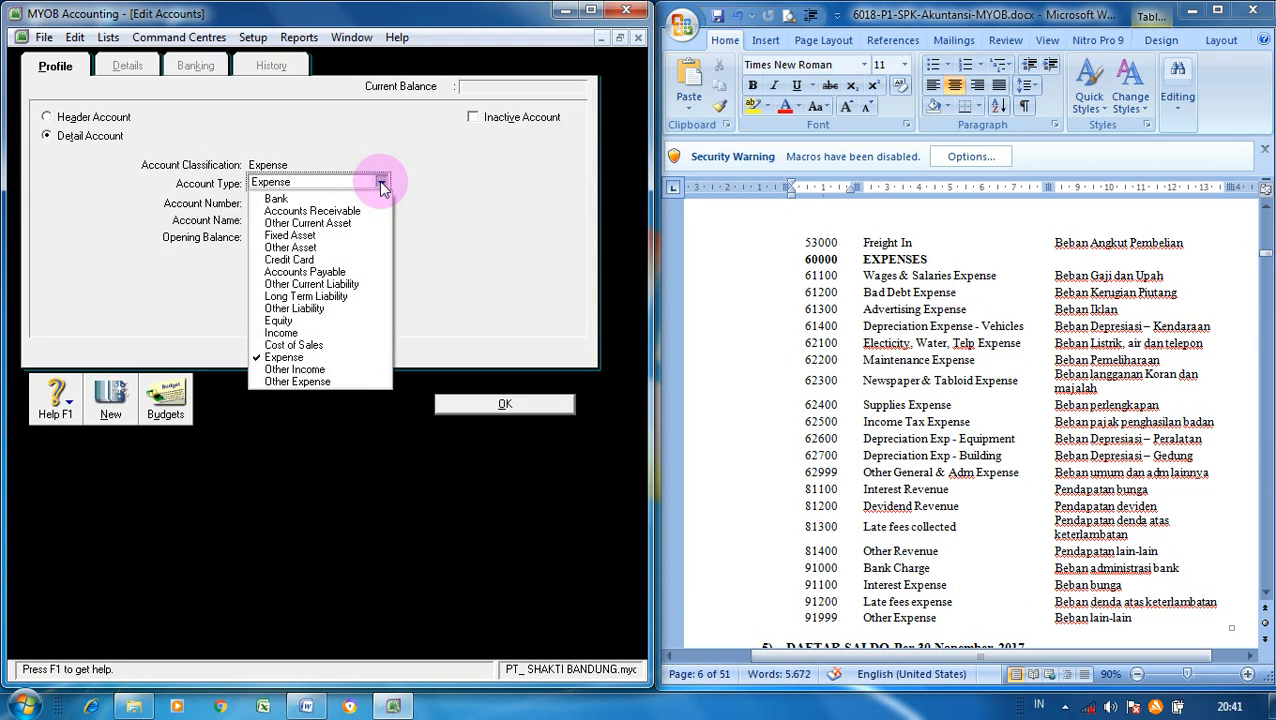
click(287, 370)
click(298, 202)
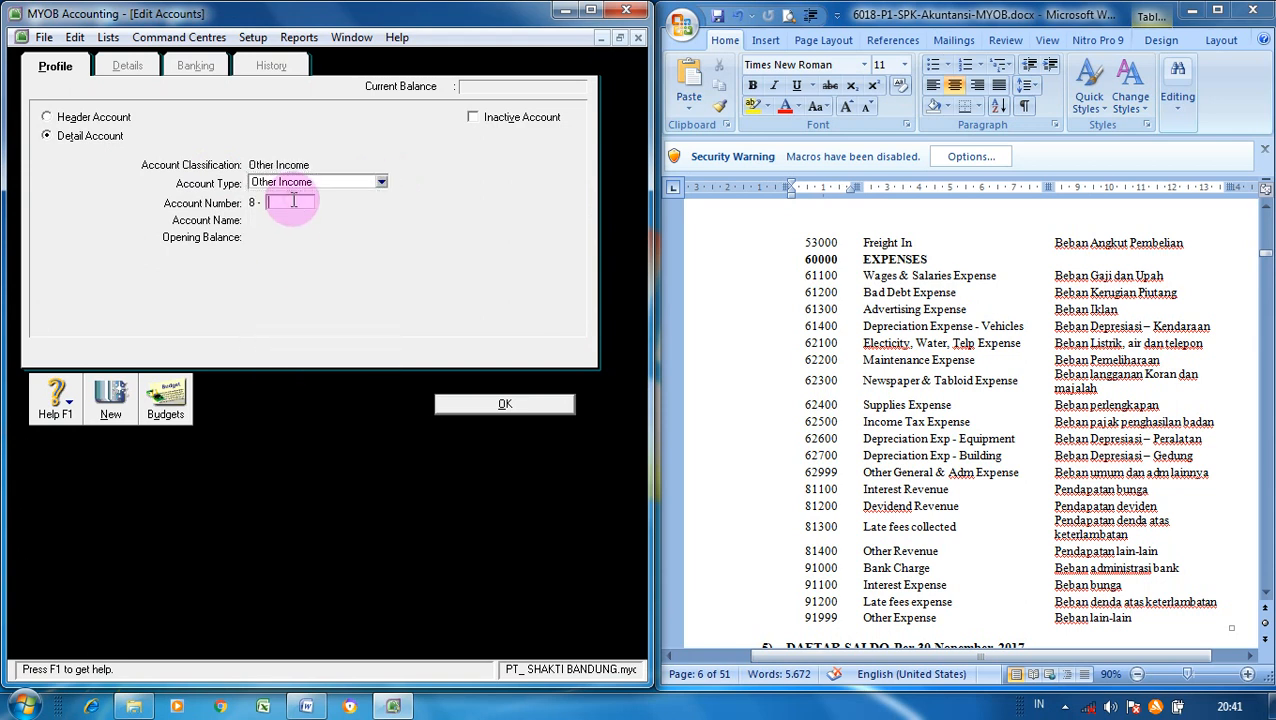
text(1100)
key(Tab)
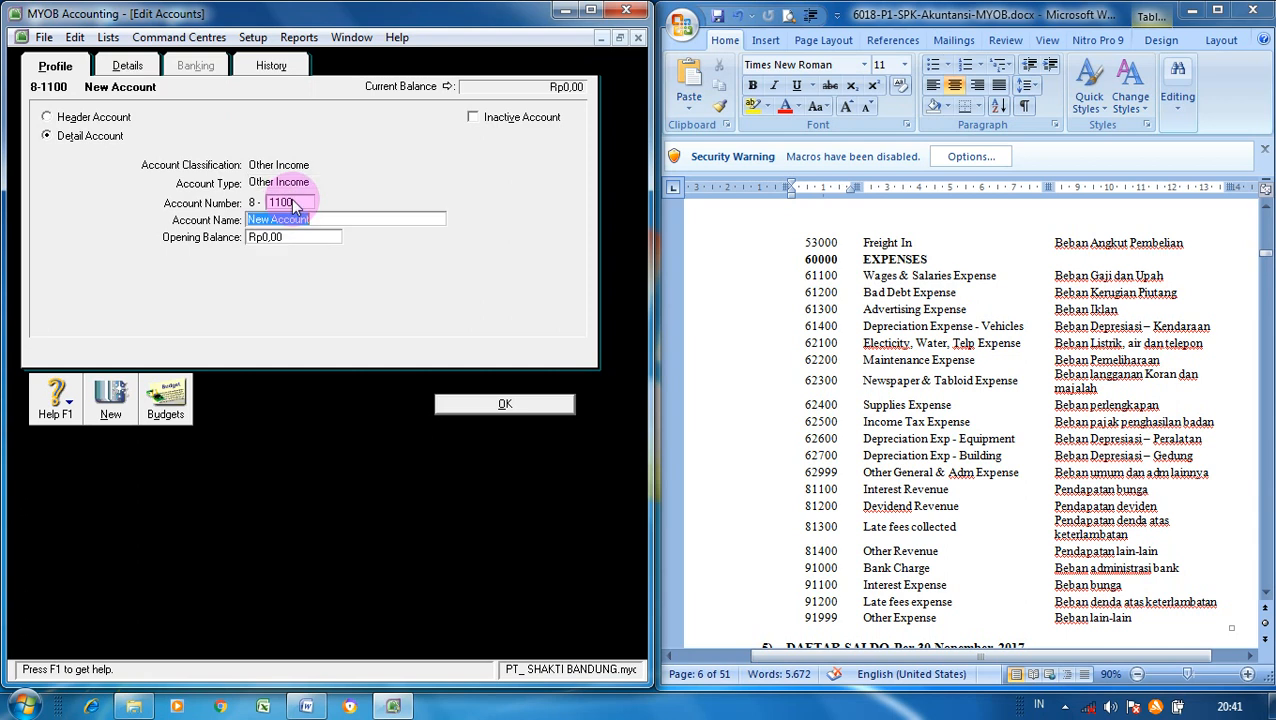
text(Interest Revenue)
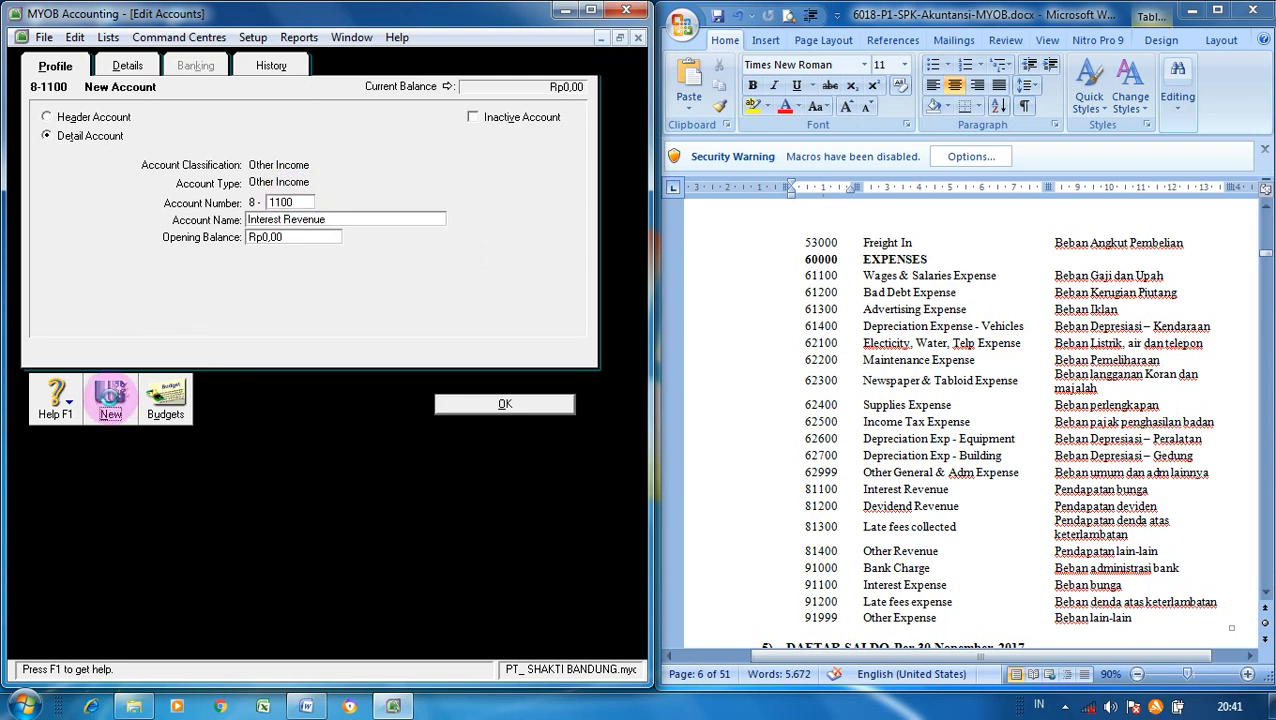
- Add 8-1200 'Devidend Revenue' and 8-1300 Late Fees Collected, then close the account form
click(112, 404)
text(1200)
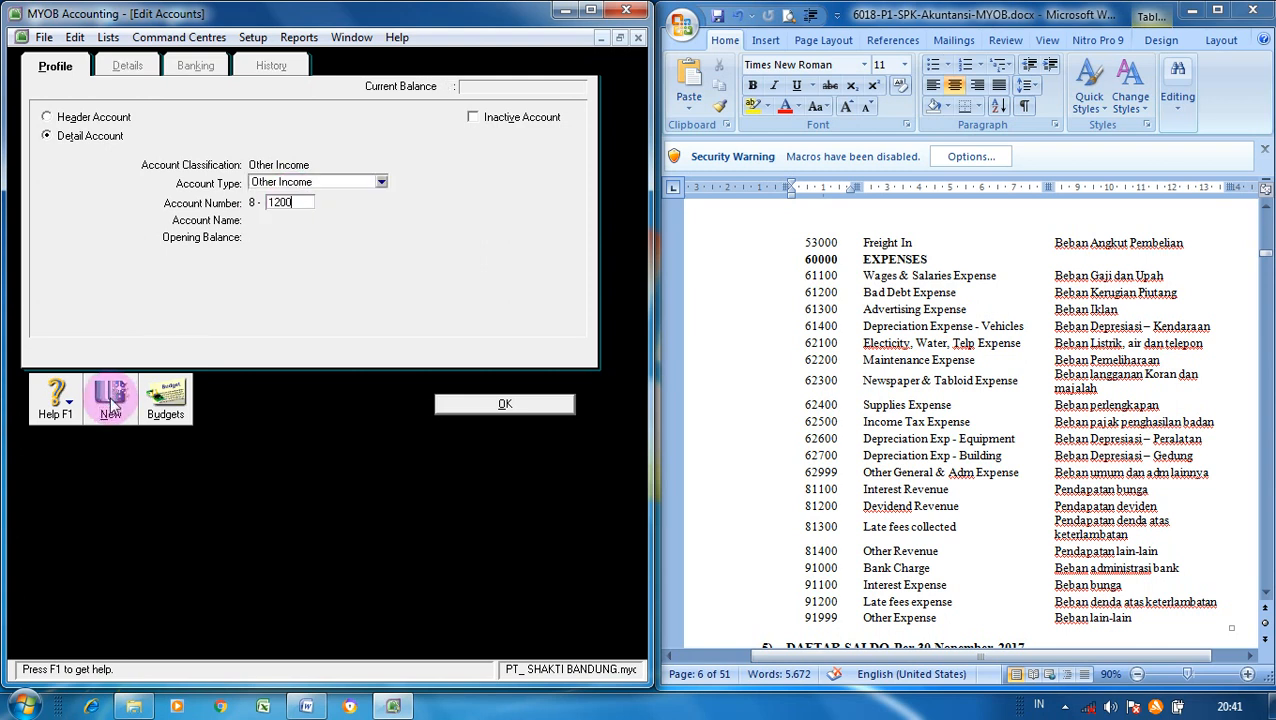
key(Tab)
text(Deviden)
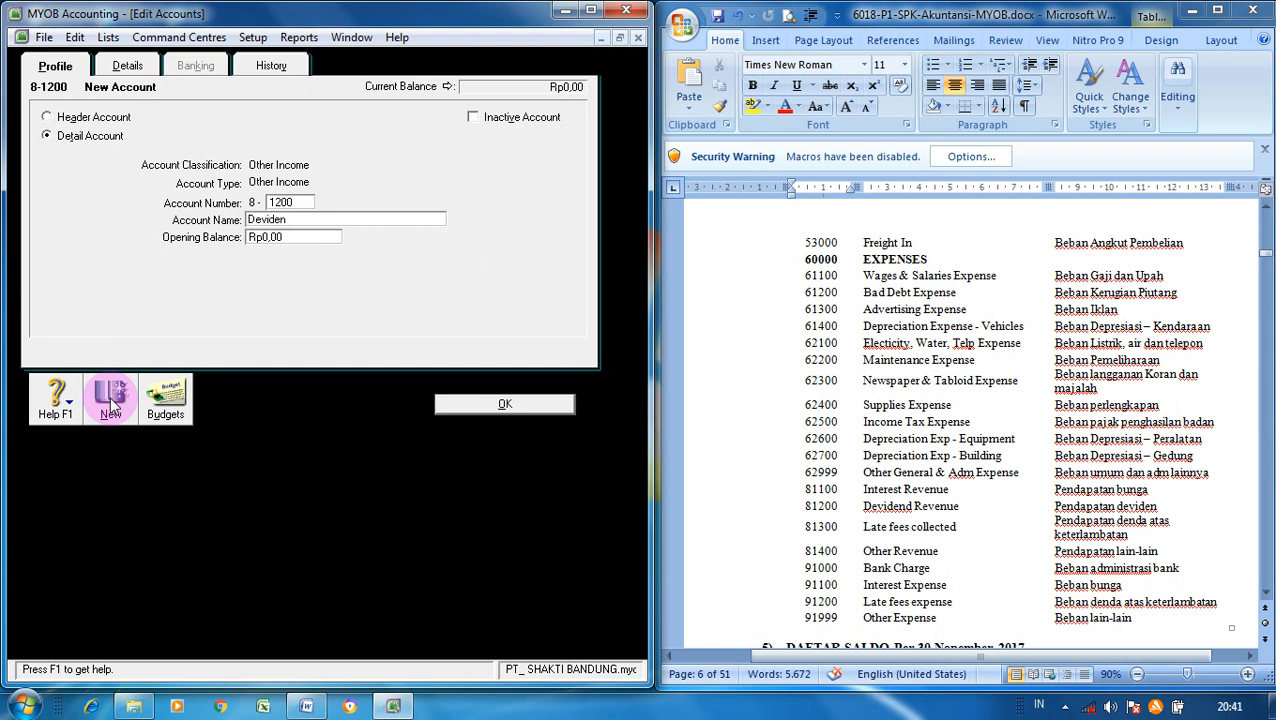
text(d Revenue)
click(111, 403)
text(1)
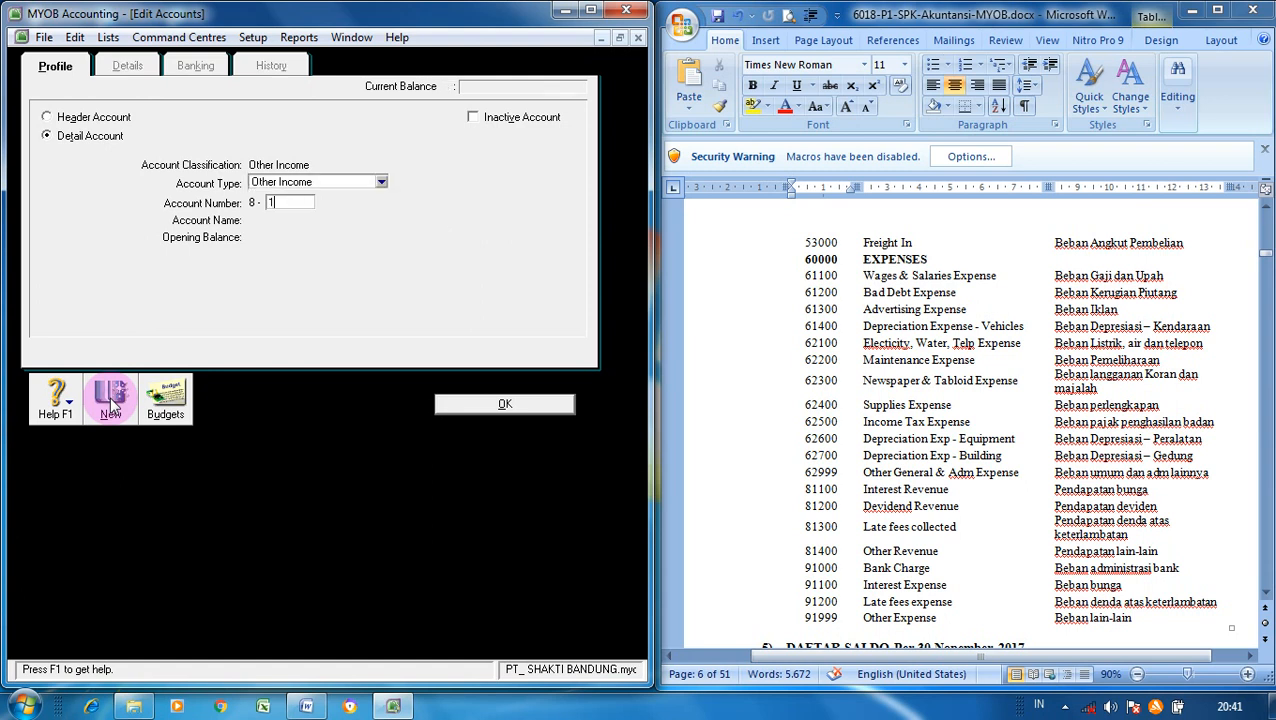
text(300)
key(Tab)
text(La)
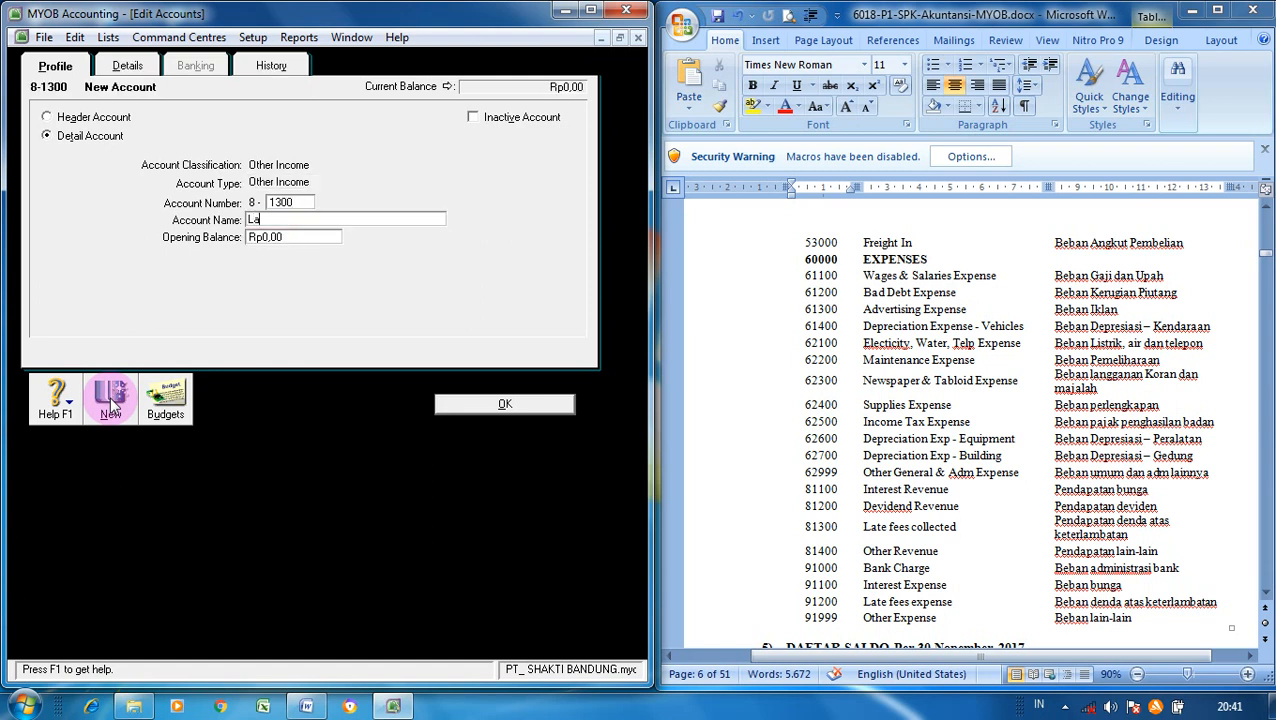
text(te Fees Collected)
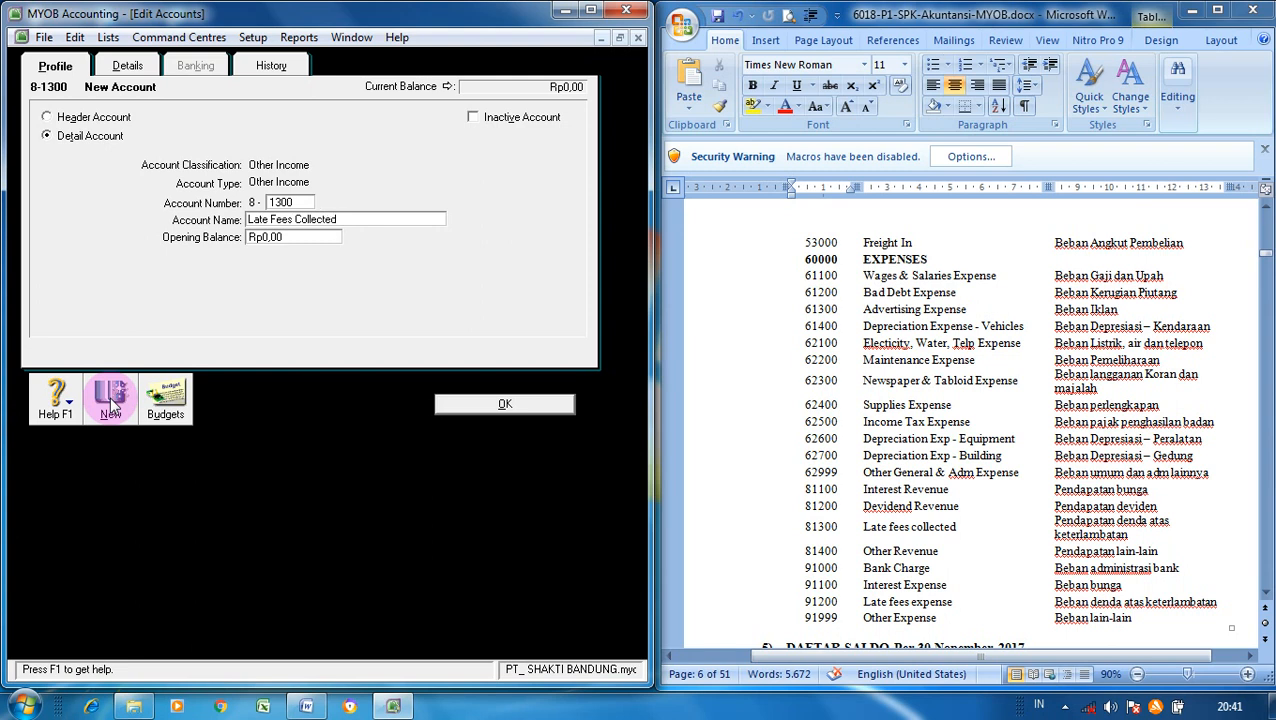
click(480, 402)
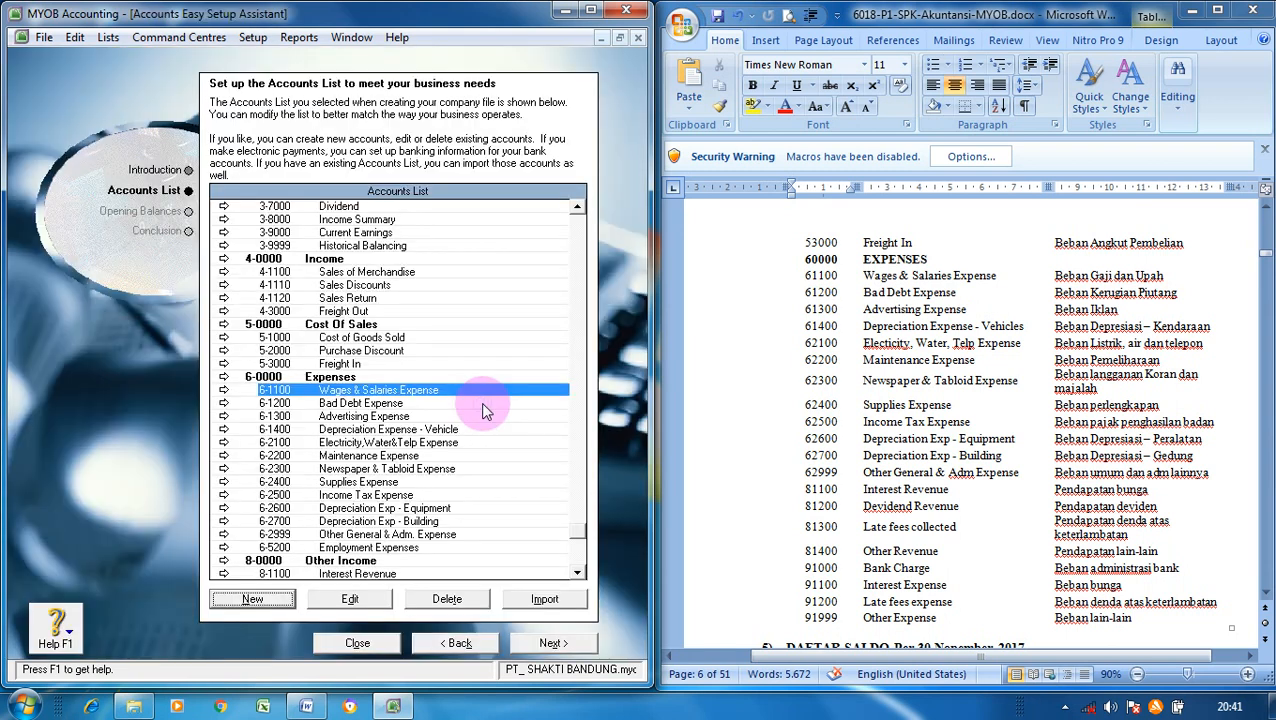
- Add Bank Charge as Other Income account 8-1000, dismiss the duplicate 1100 warning, and close the form
click(581, 572)
click(581, 572)
click(581, 572)
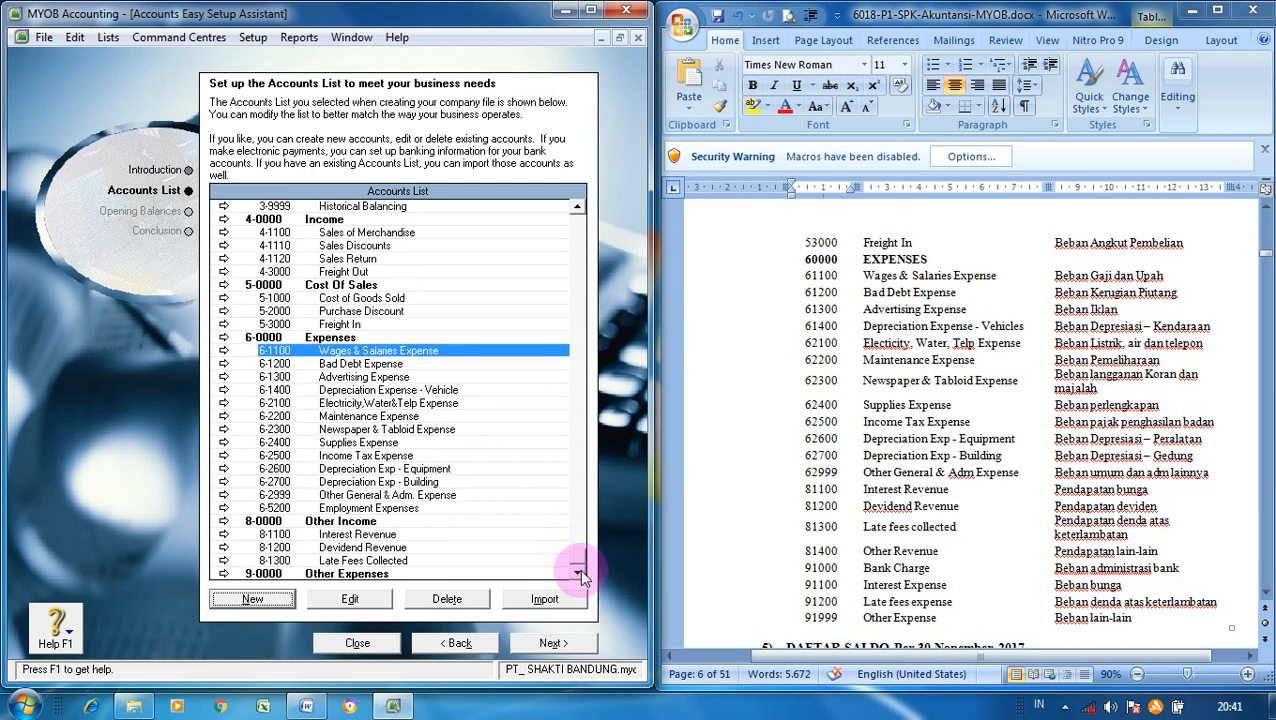
click(285, 600)
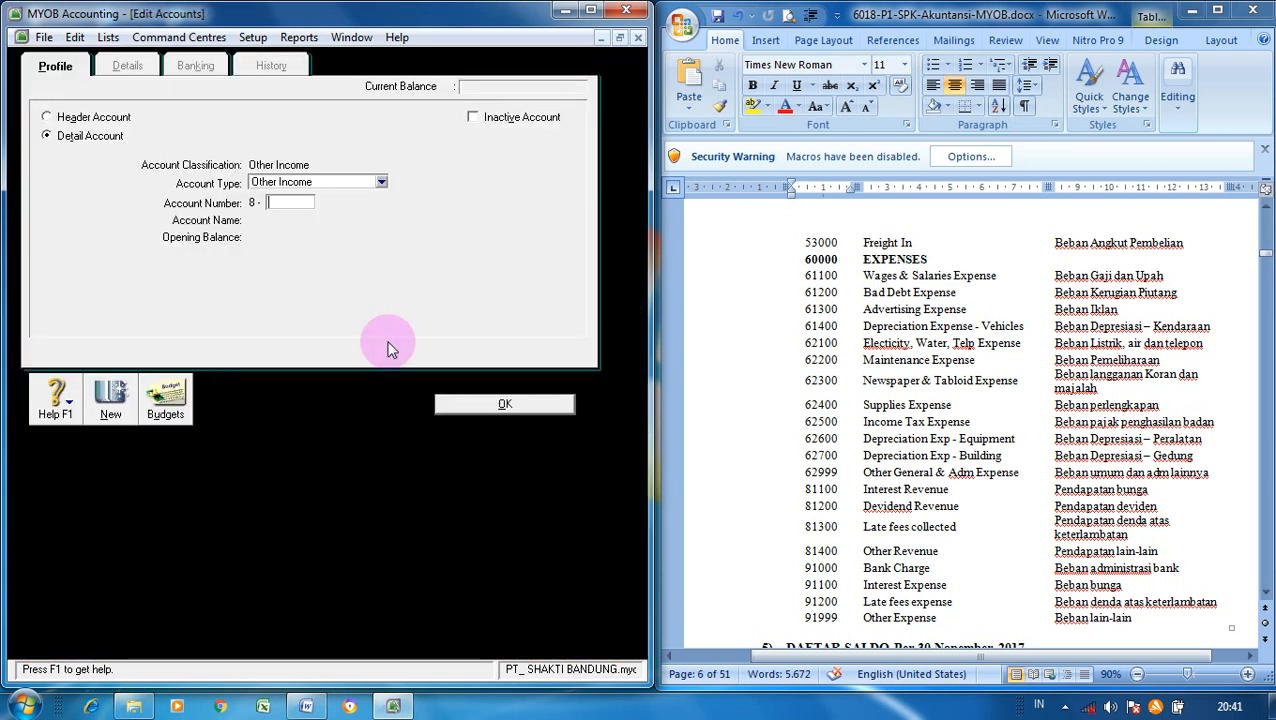
text(14)
key(BackSpace)
text(000)
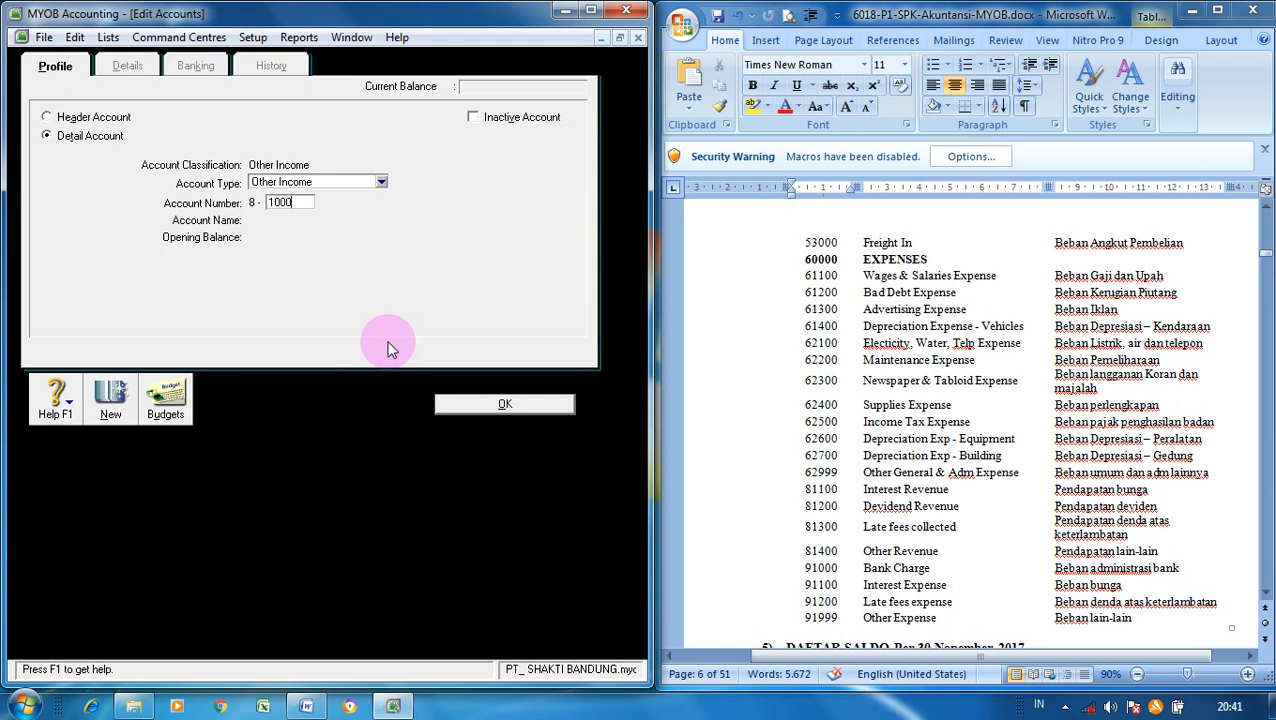
key(Tab)
text(B)
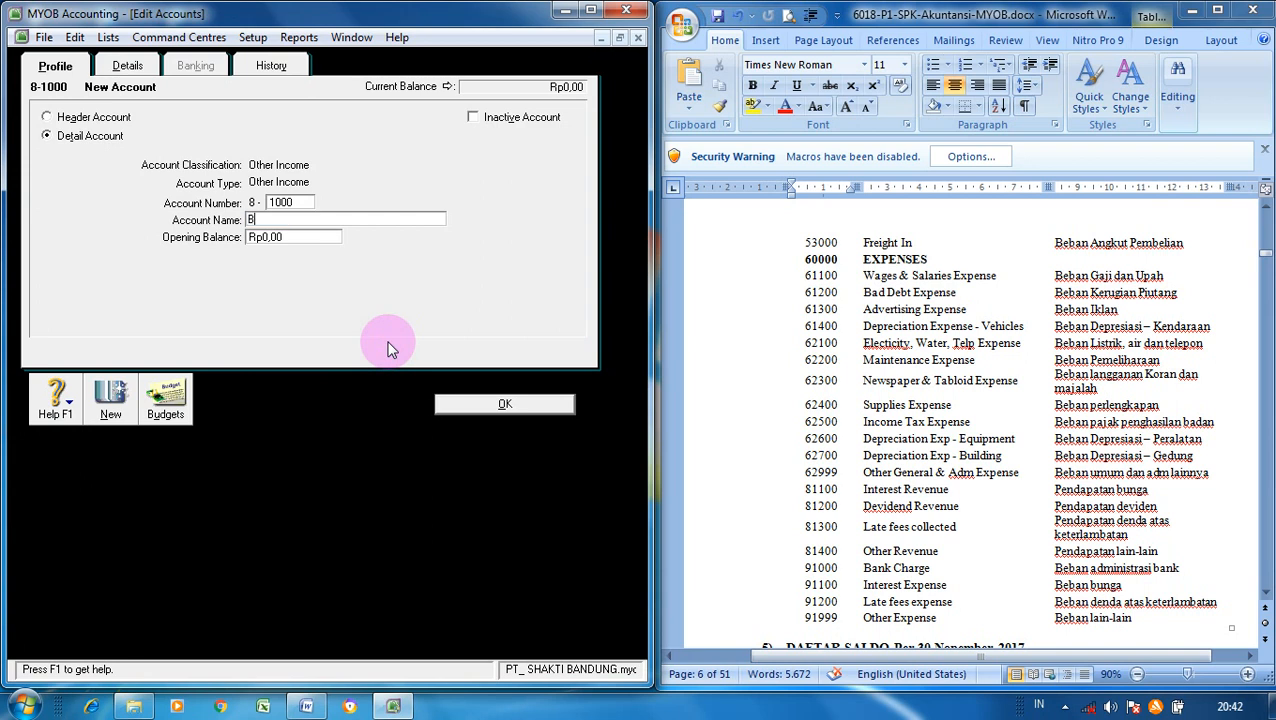
text(ank Charge)
click(127, 400)
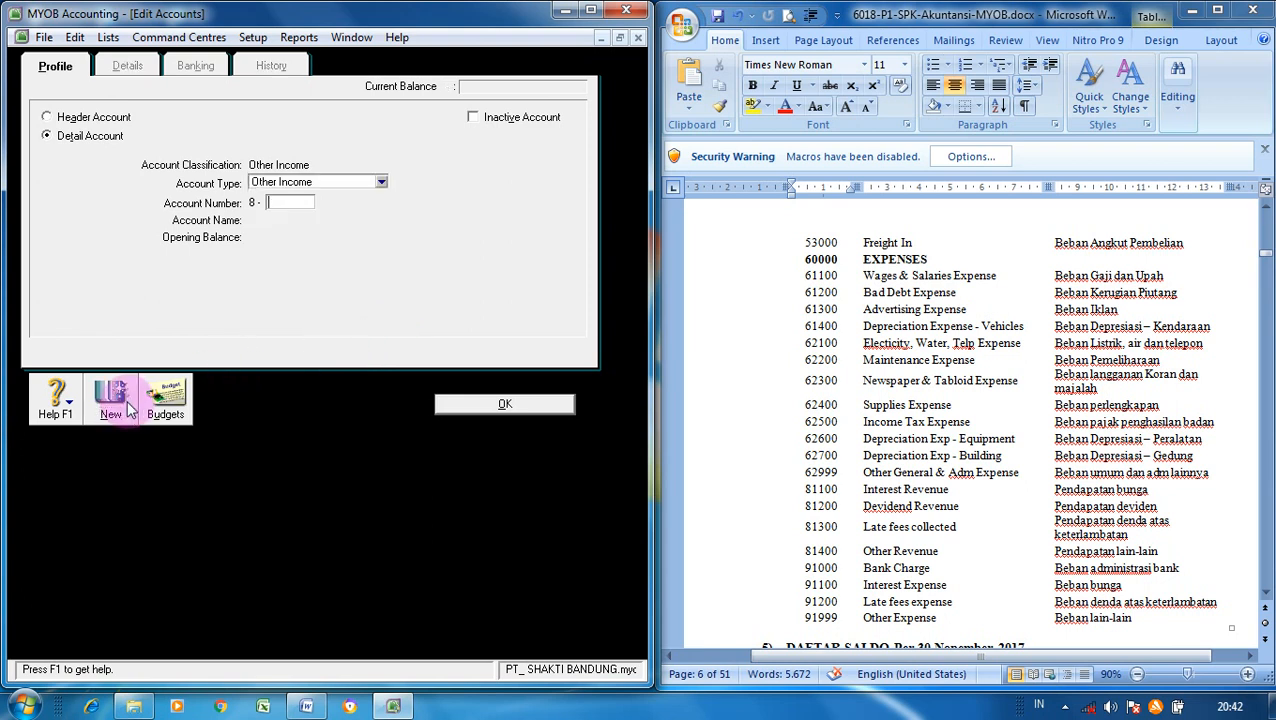
text(1100)
key(Tab)
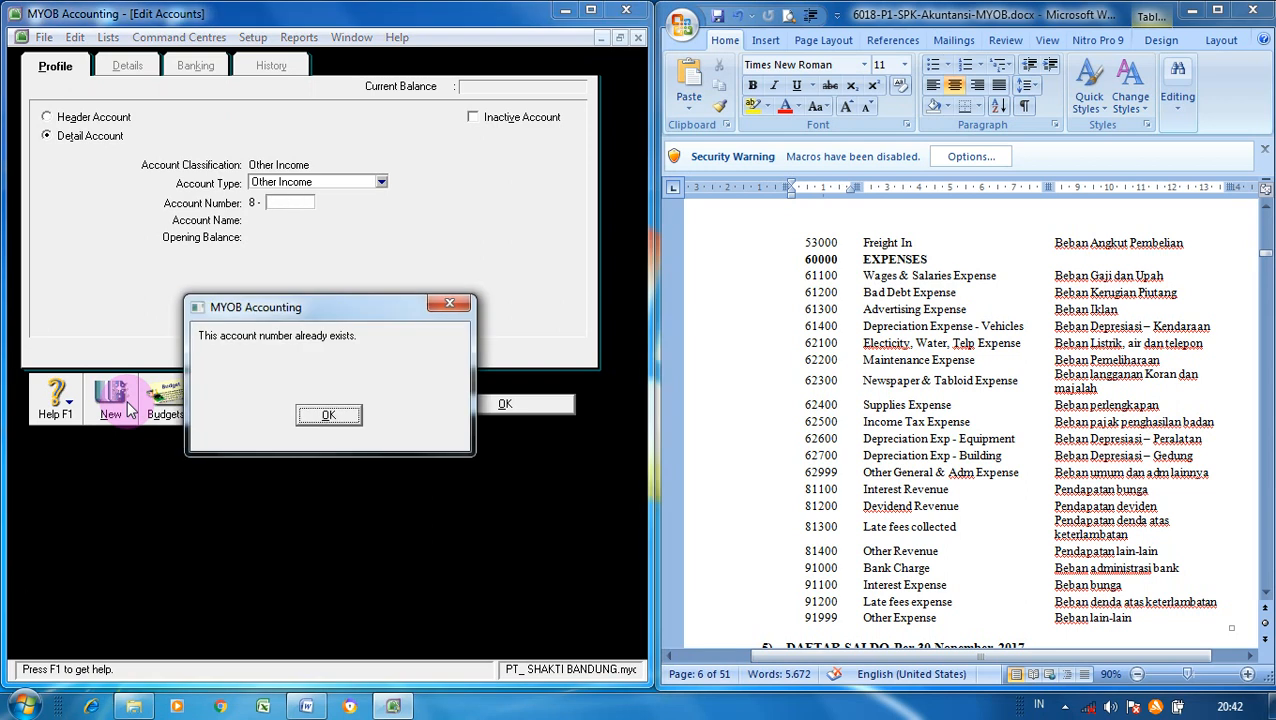
click(338, 416)
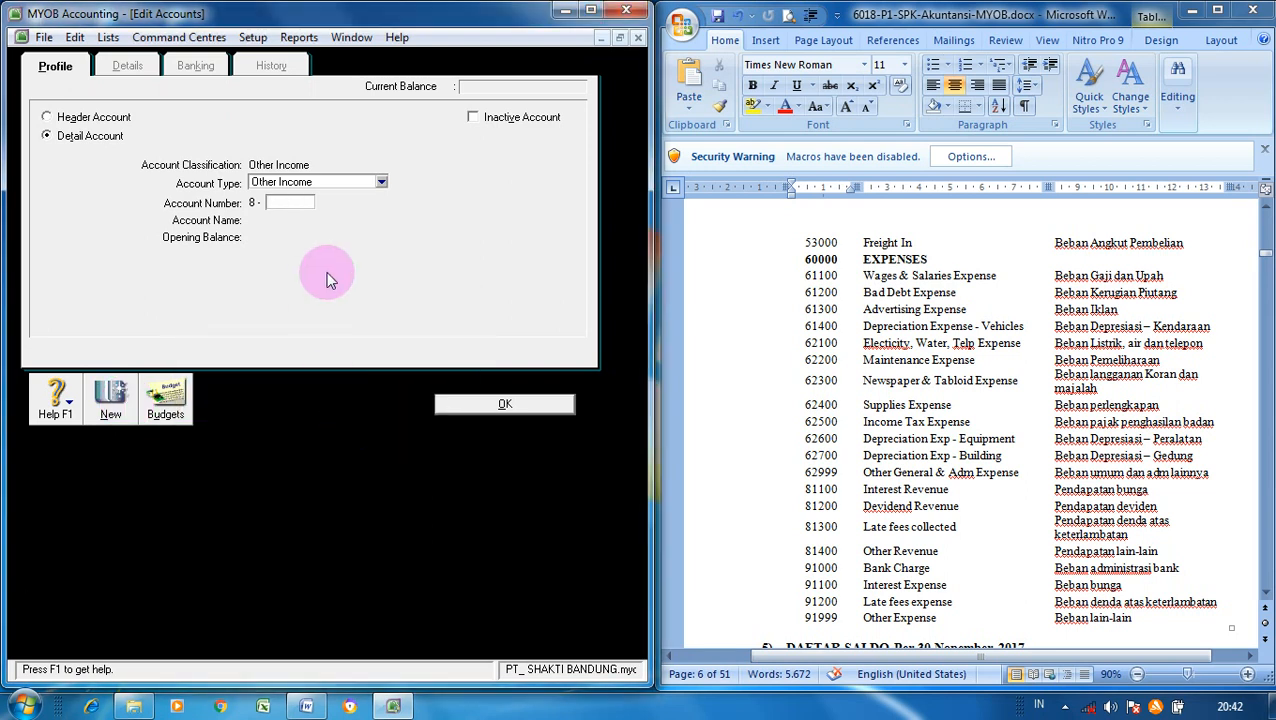
click(512, 405)
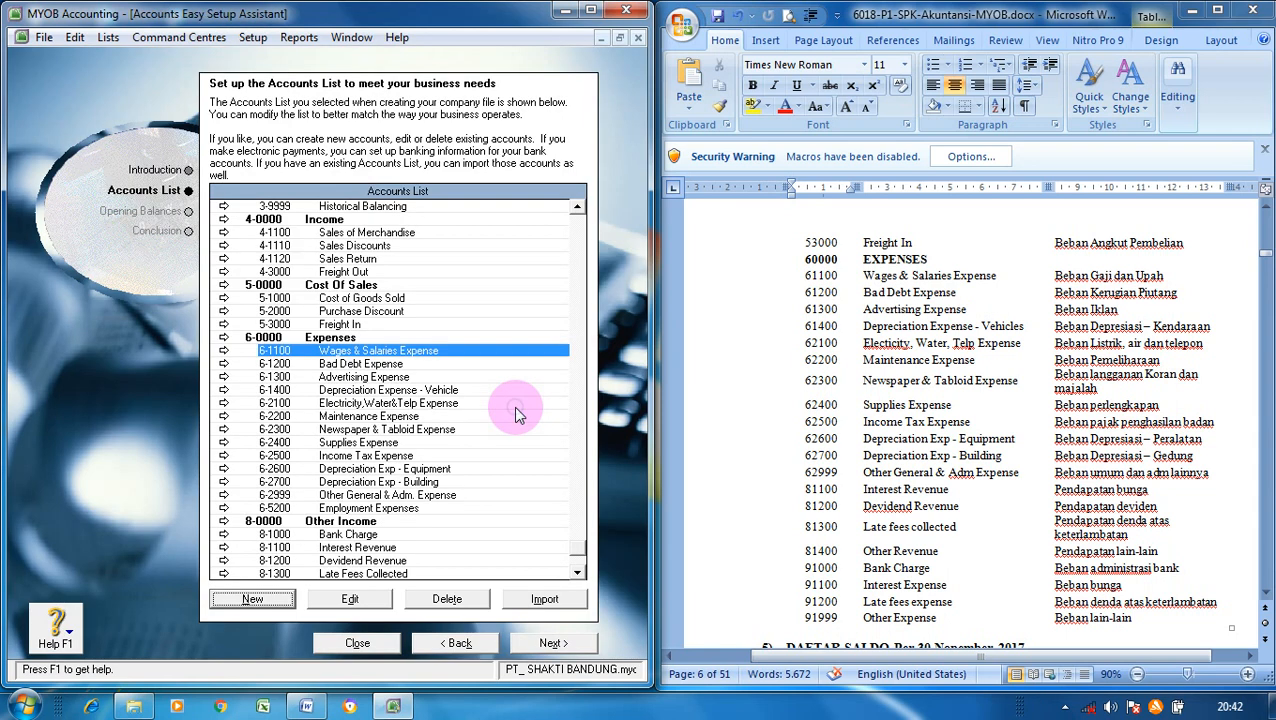
- Select the misfiled 8-1000 Bank Charge account, review its details, and delete it
click(577, 572)
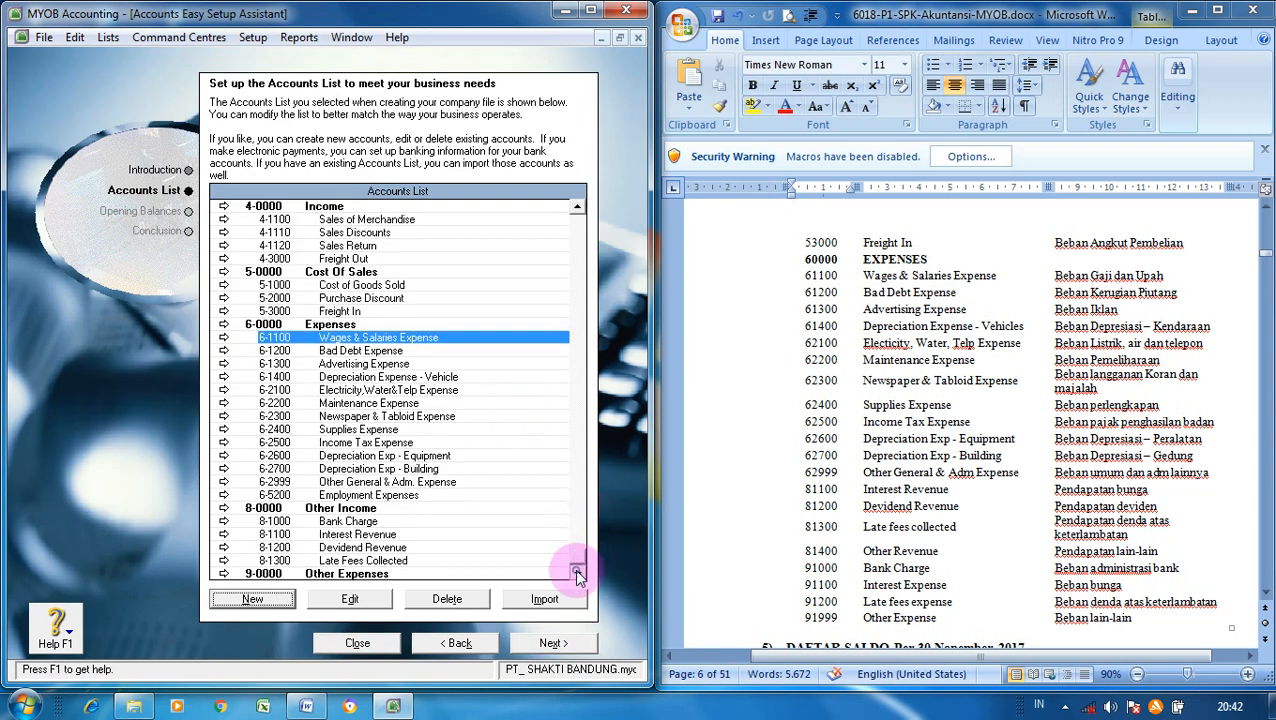
click(390, 525)
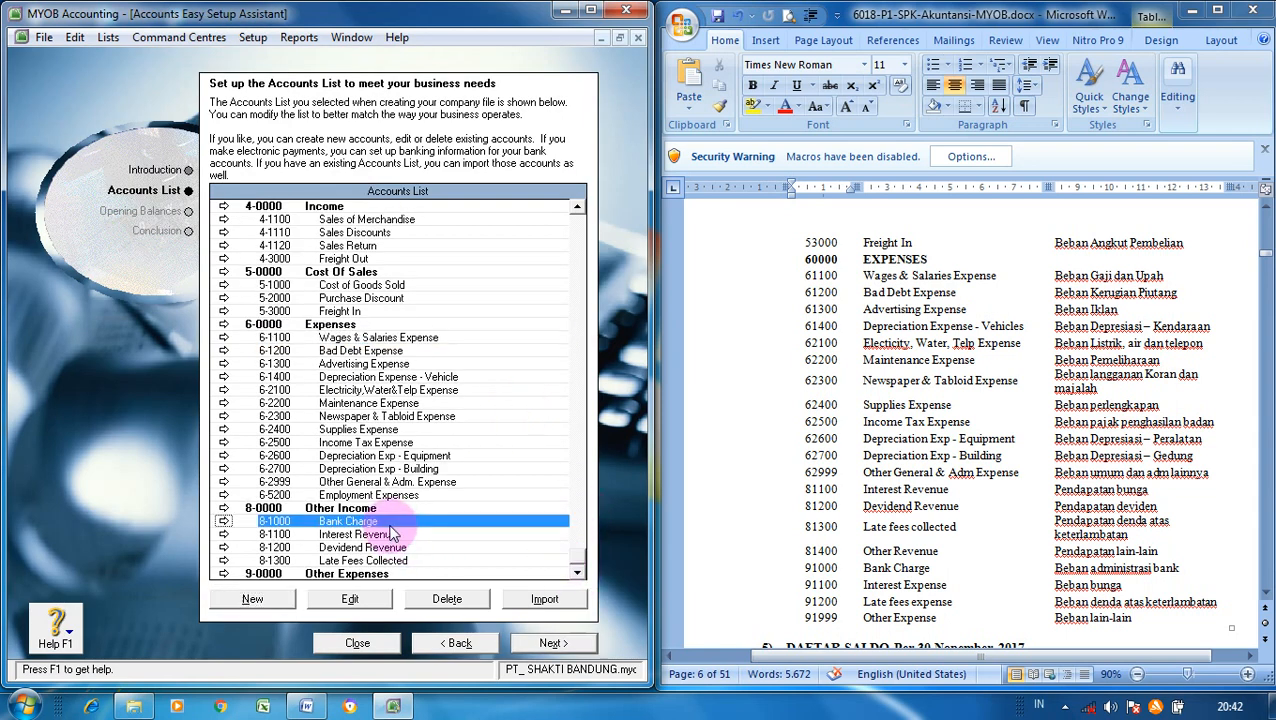
click(358, 604)
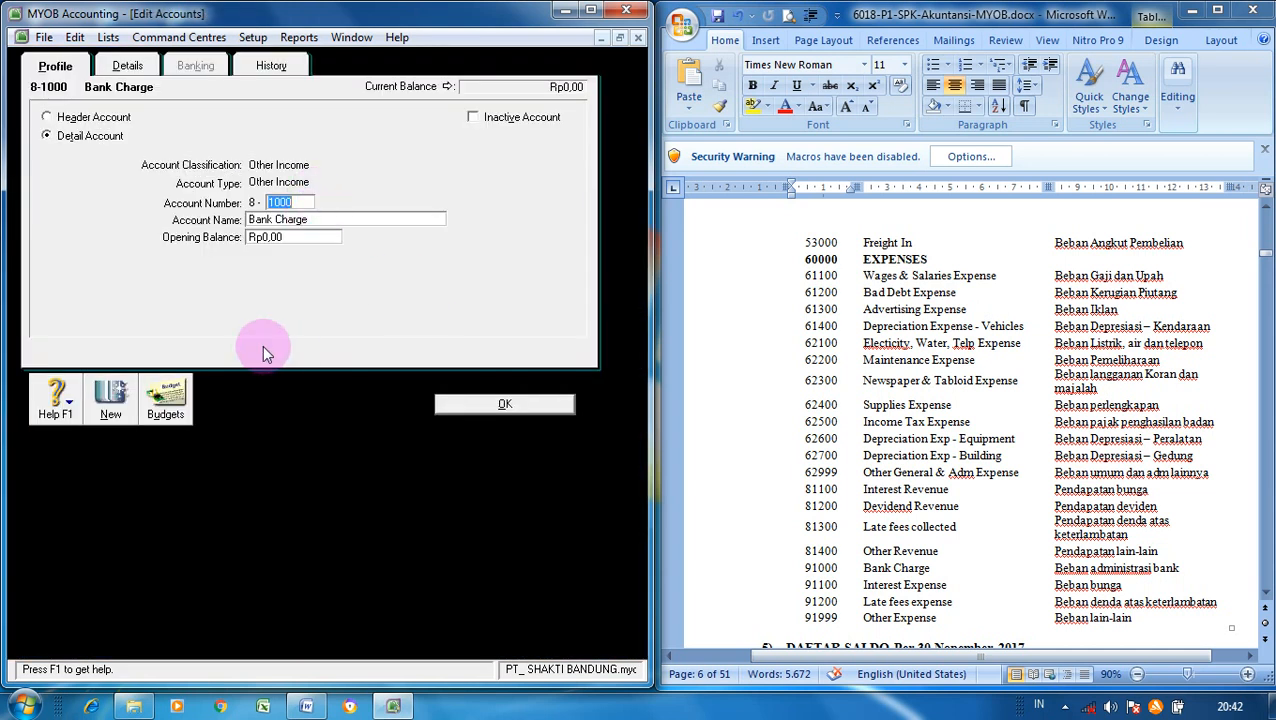
click(511, 409)
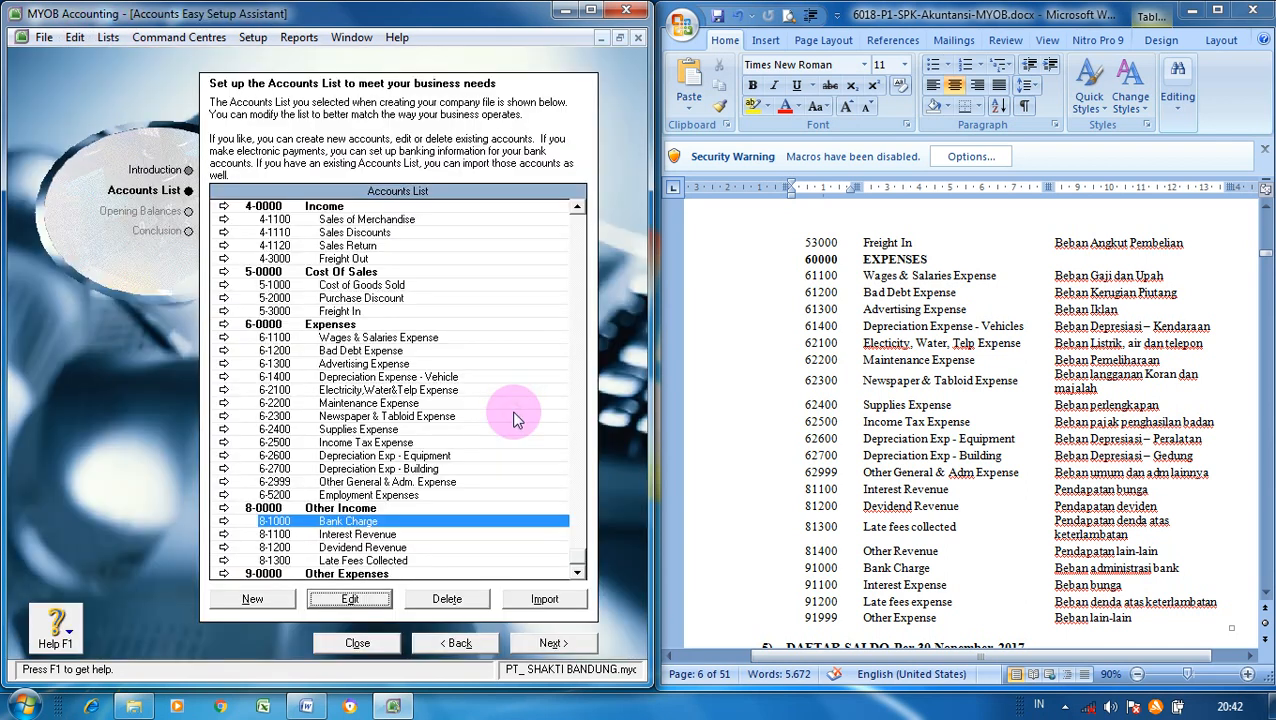
click(440, 597)
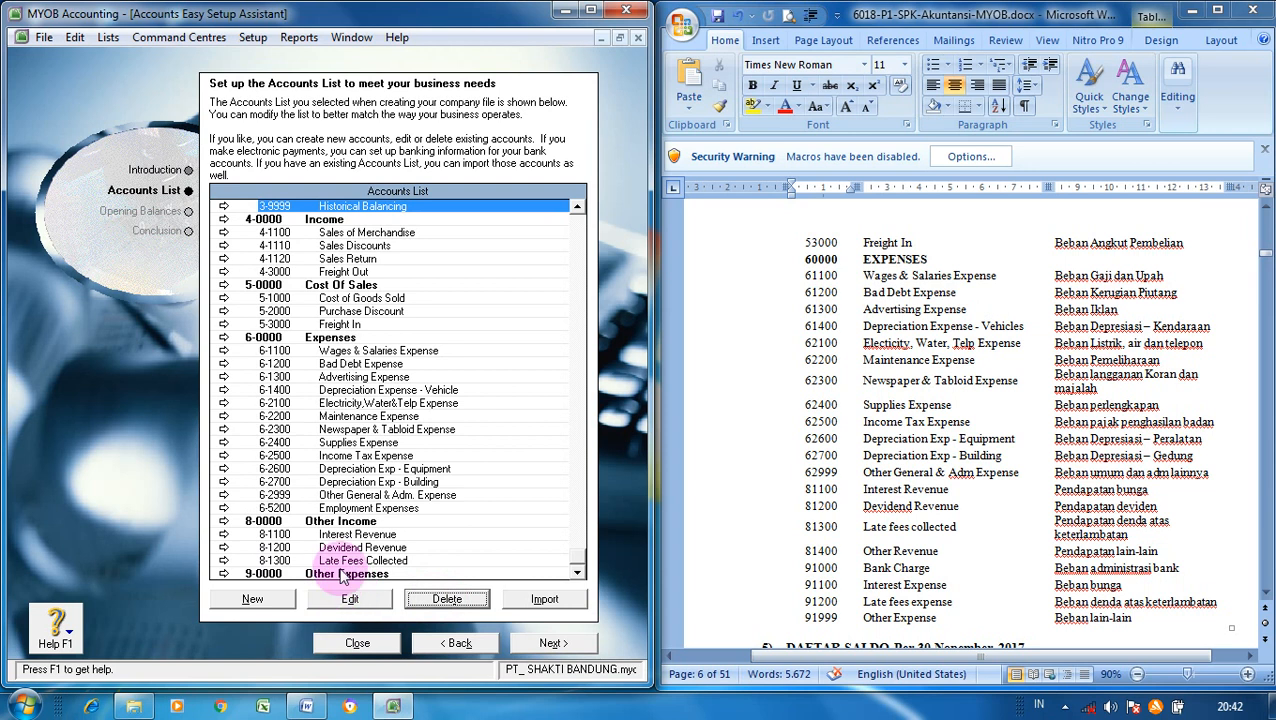
- Create Other Expense accounts 9-1000 Bank Charge and 9-1100 Interest Expense
click(255, 598)
click(281, 202)
click(381, 182)
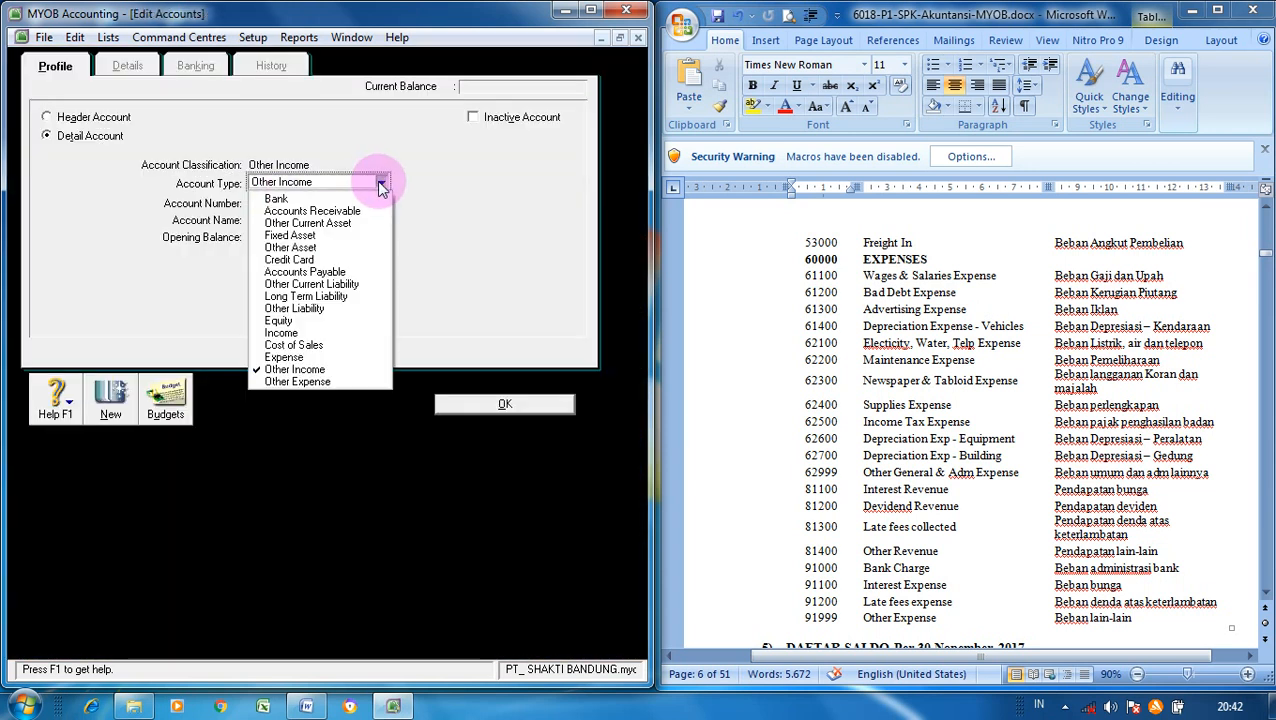
click(316, 381)
click(287, 203)
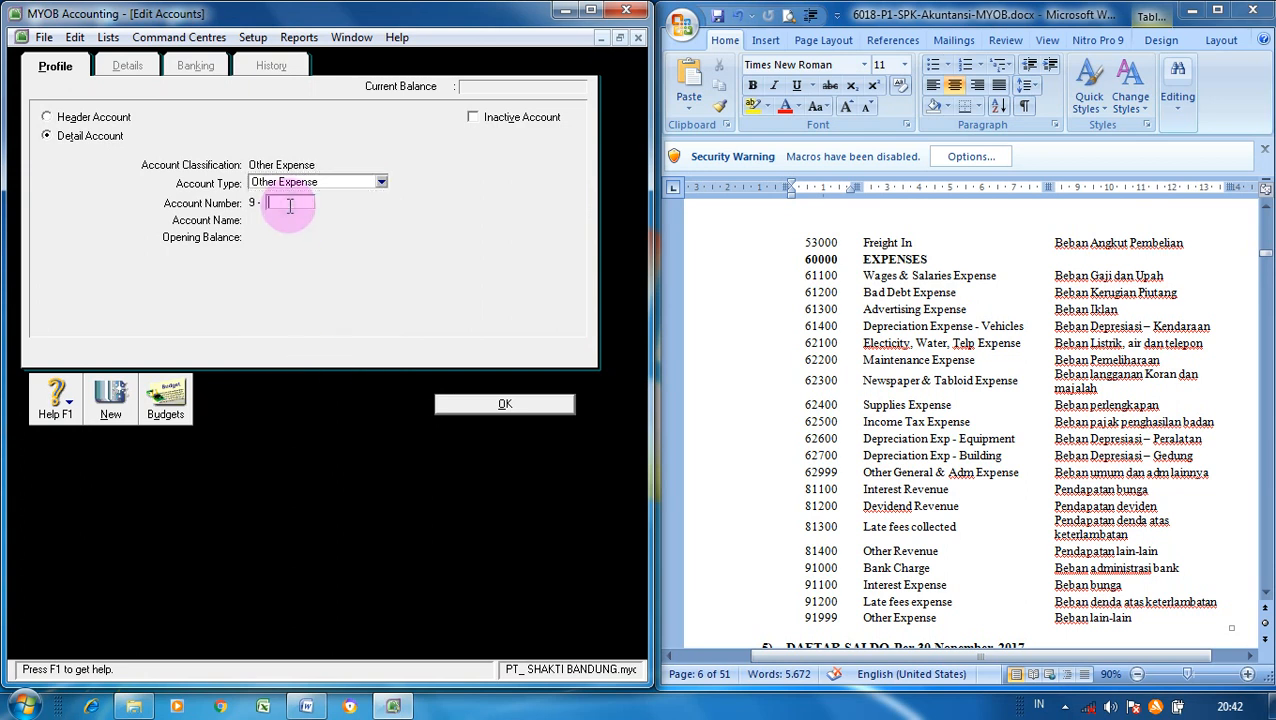
text(1000)
key(Tab)
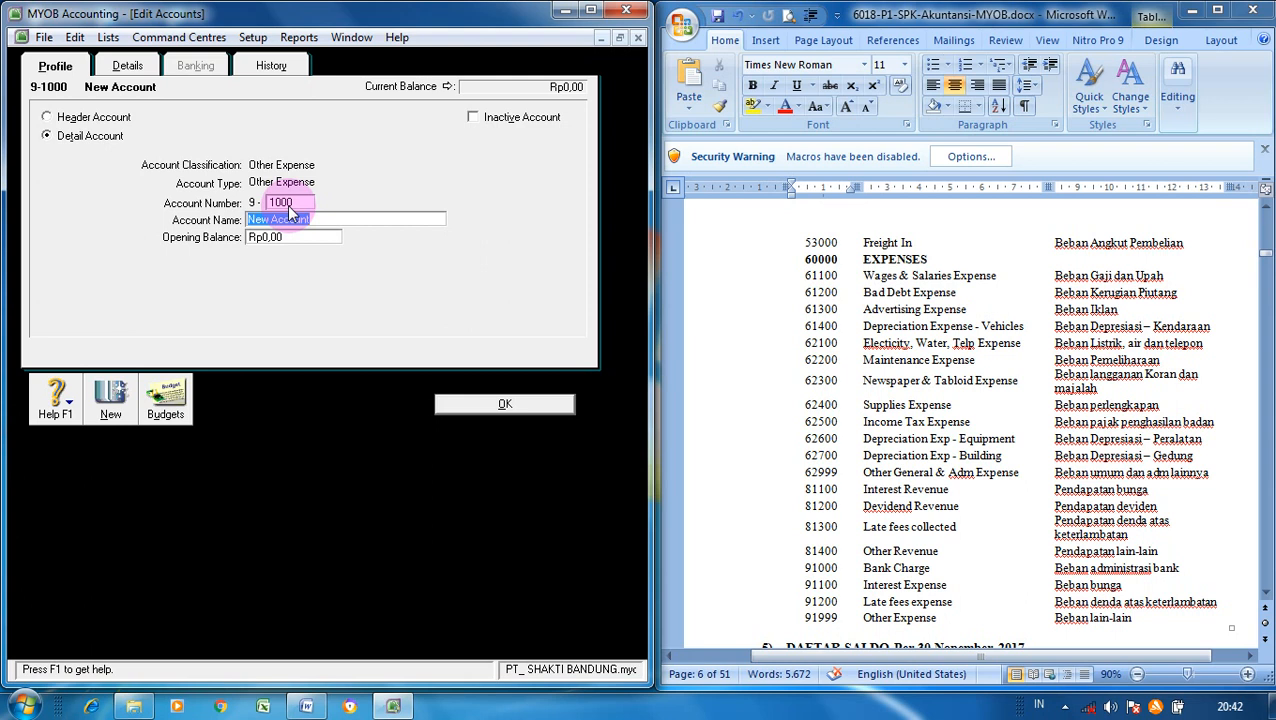
text(Bank Charge)
click(110, 408)
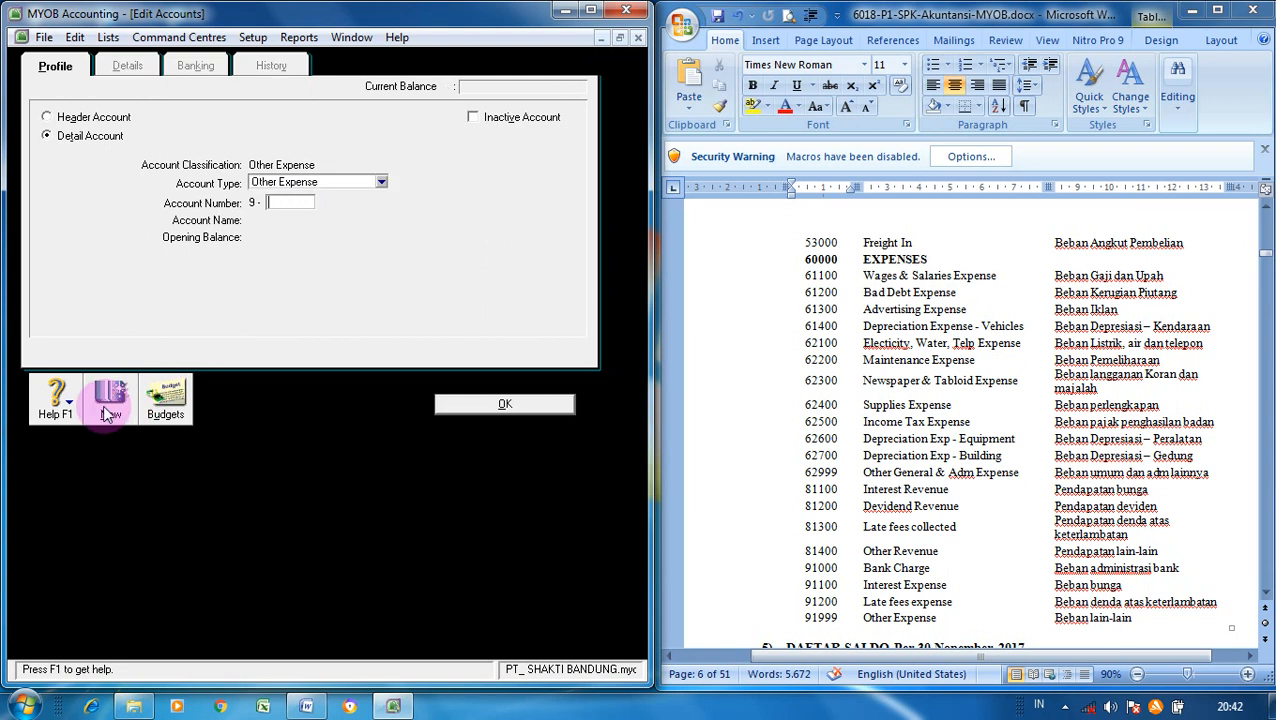
text(1100)
key(Tab)
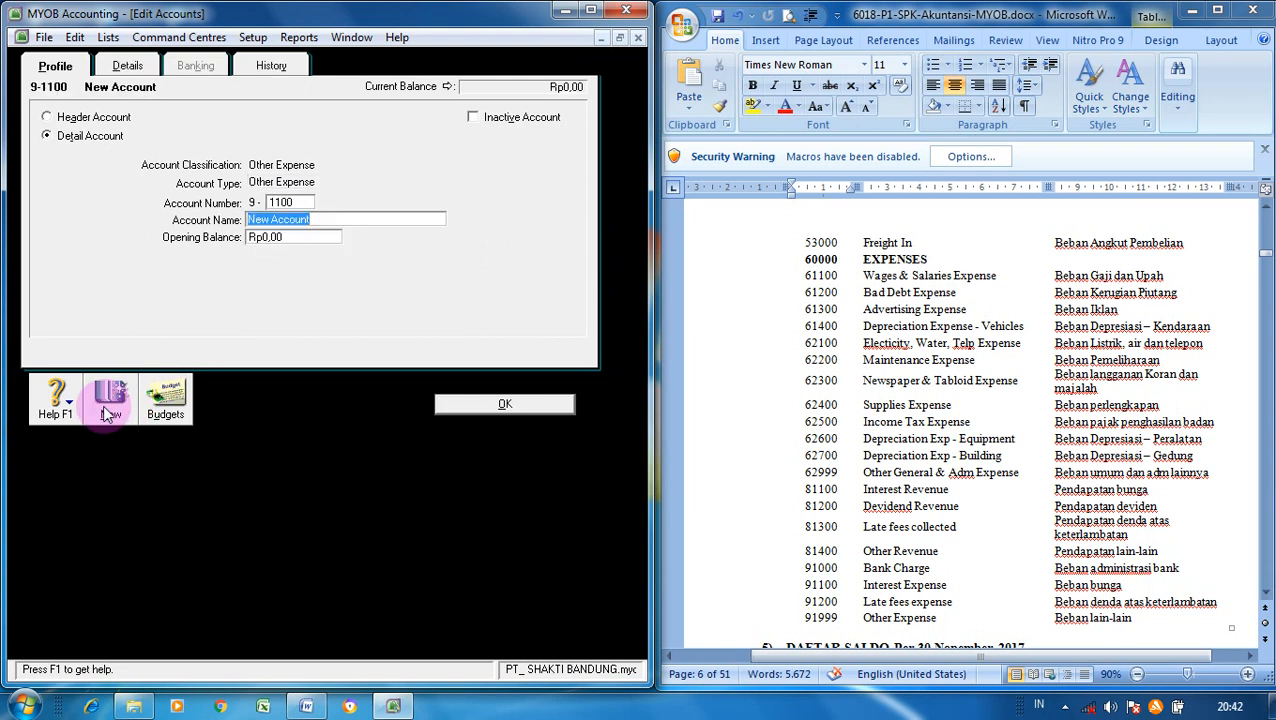
text(Inteer)
key(BackSpace)
key(BackSpace)
key(BackSpace)
text(erest Expense)
- Add 9-1200 Late Fees Expense and 9-1999 Other Expense, then return to the Accounts List
click(110, 410)
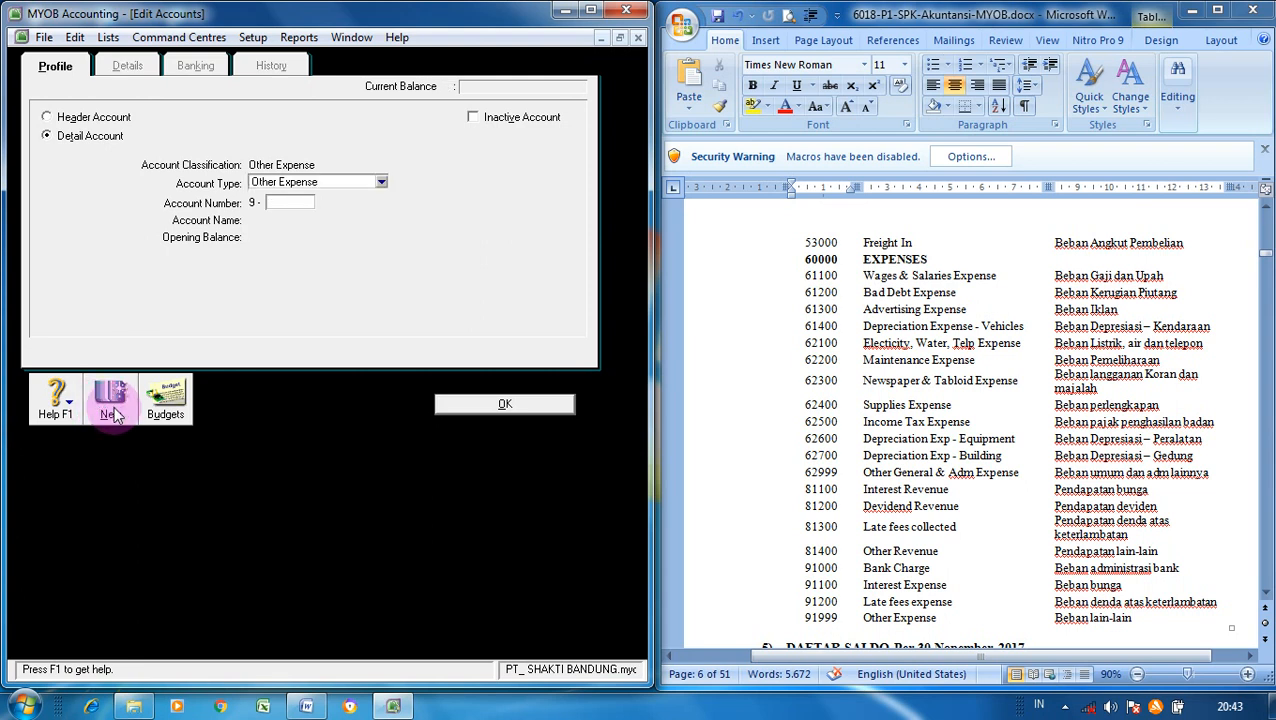
text(1200)
key(Tab)
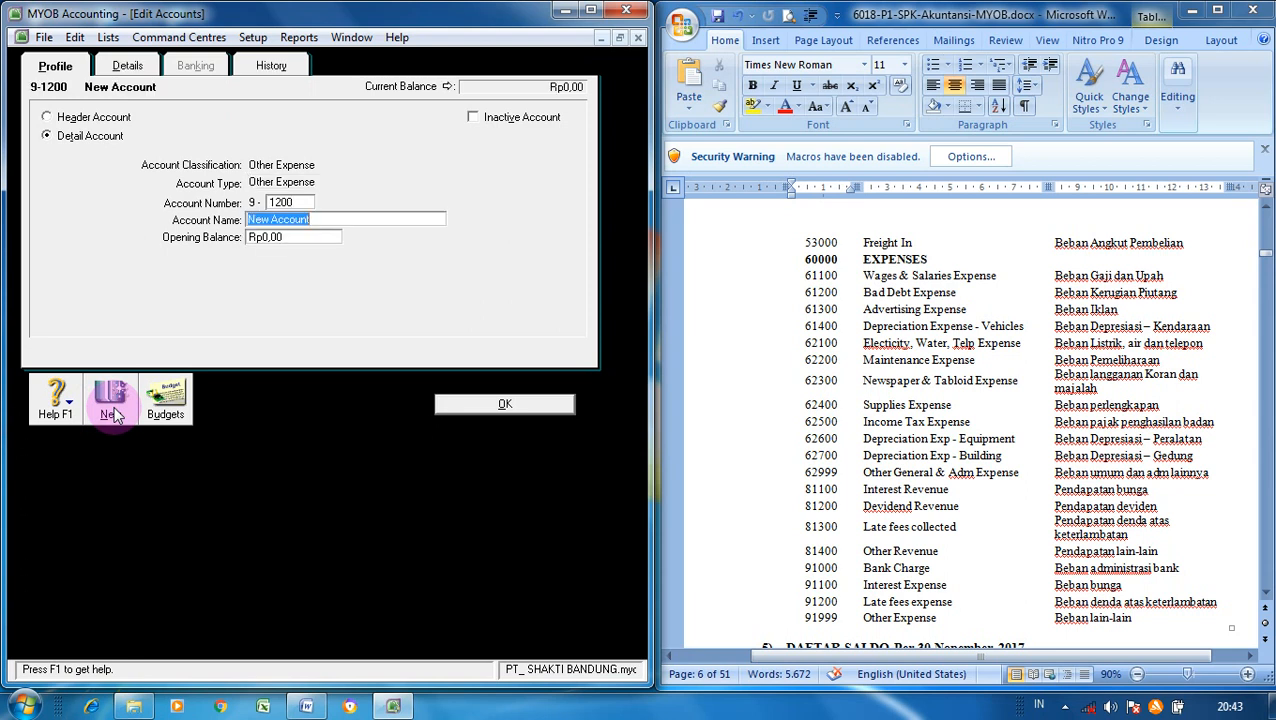
text(Late Fees Expense)
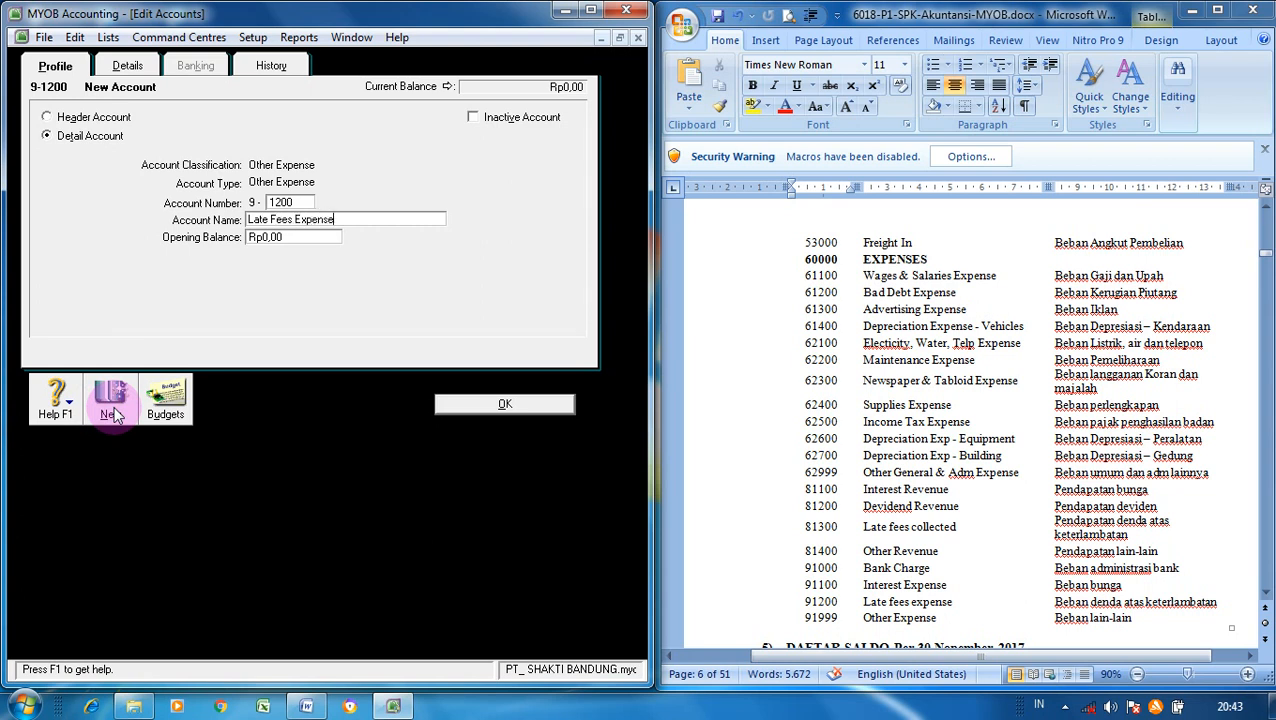
click(112, 412)
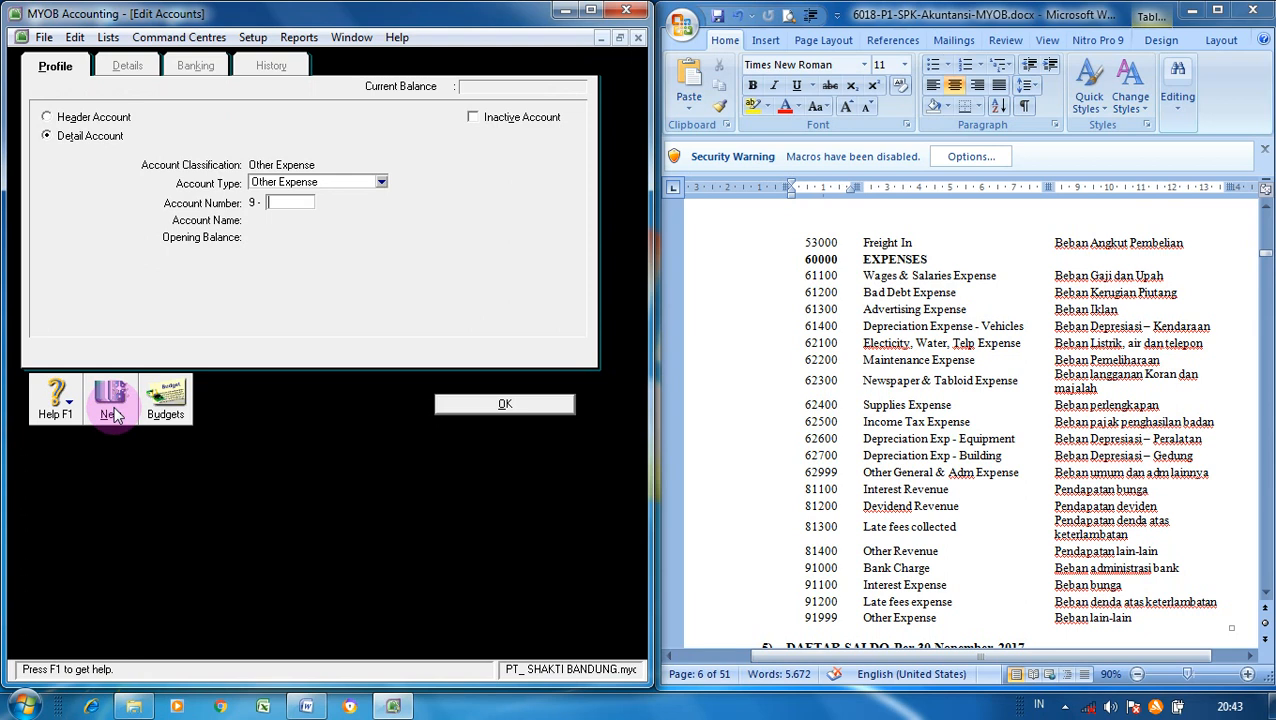
text(1999)
key(Tab)
text(Ot)
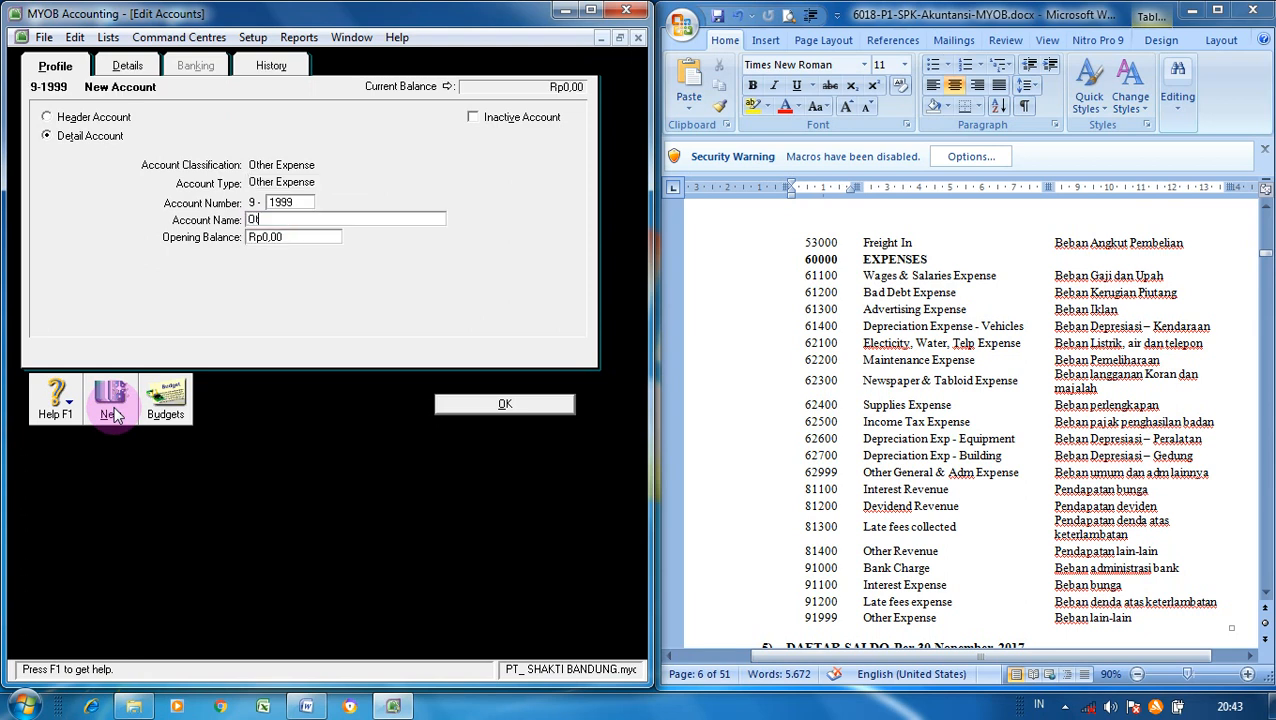
text(her Expense)
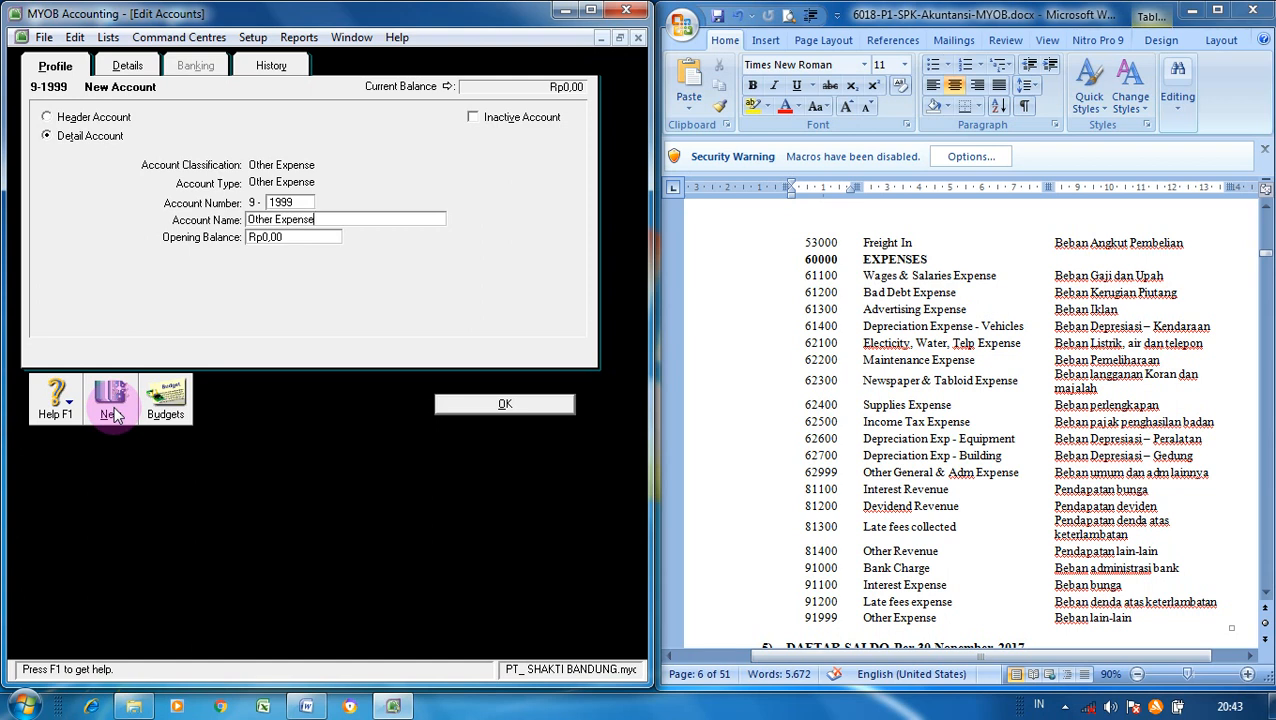
click(500, 404)
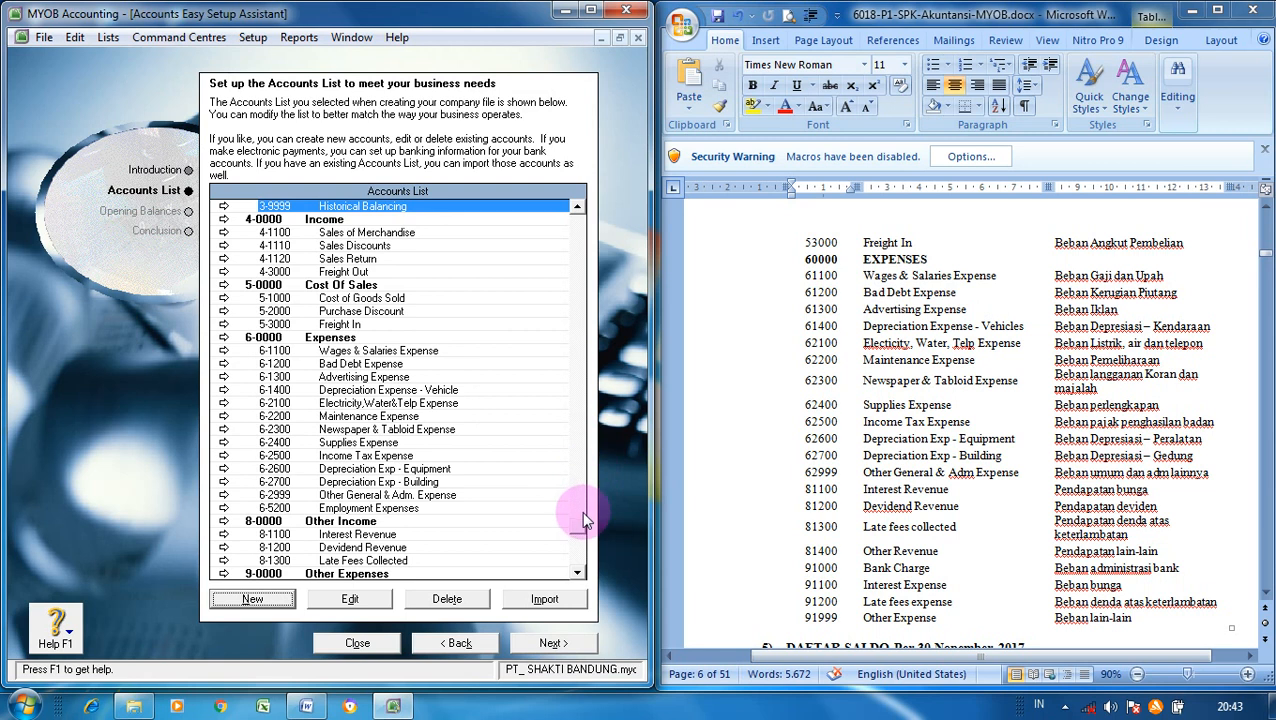
scroll(572, 565, down, 2)
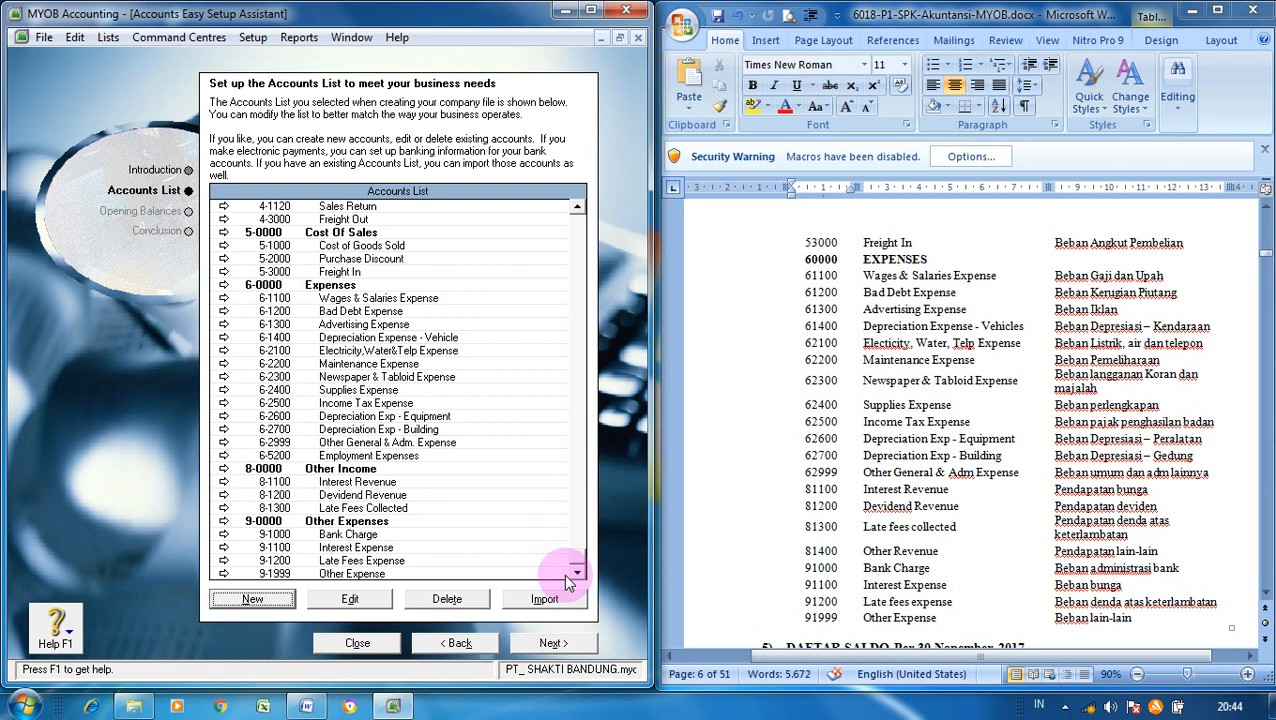
- Advance the Accounts Easy Setup Assistant from the Accounts List to the Opening Balances page
click(548, 643)
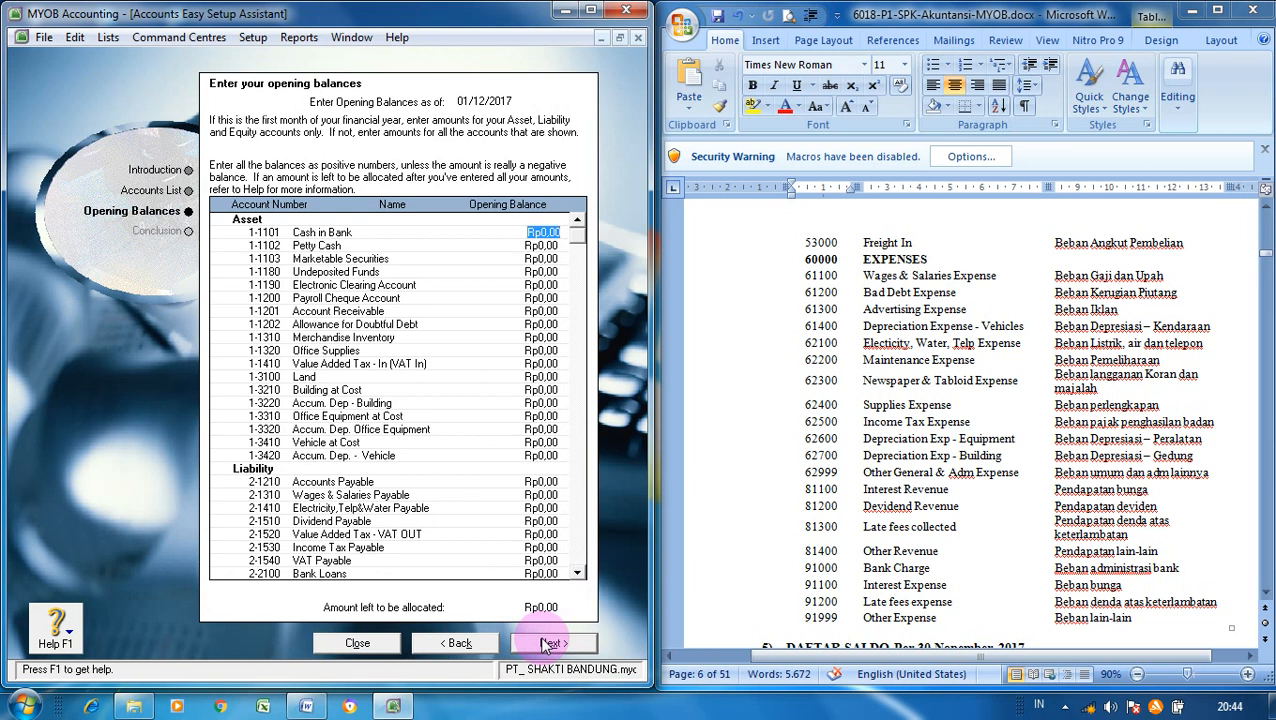
- Scroll the Word document down to the Trial Balance per 30 Nopember 2017 table
click(1212, 430)
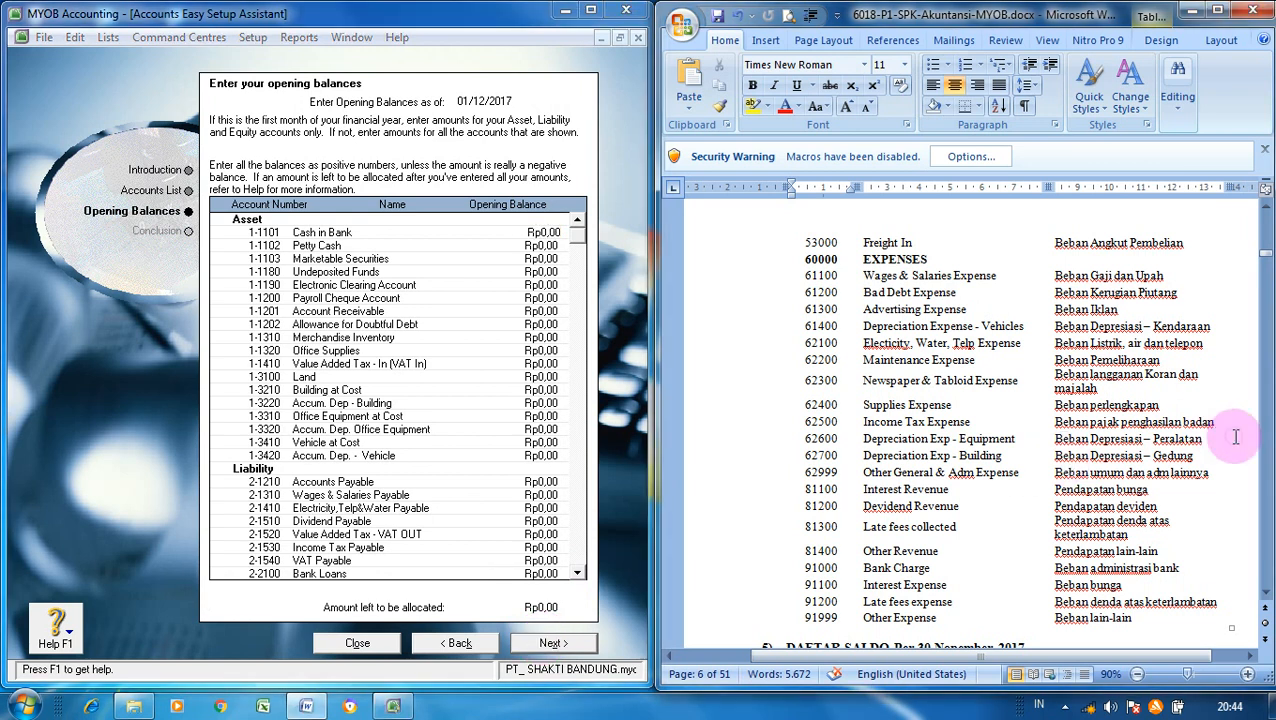
scroll(1268, 600, down, 4)
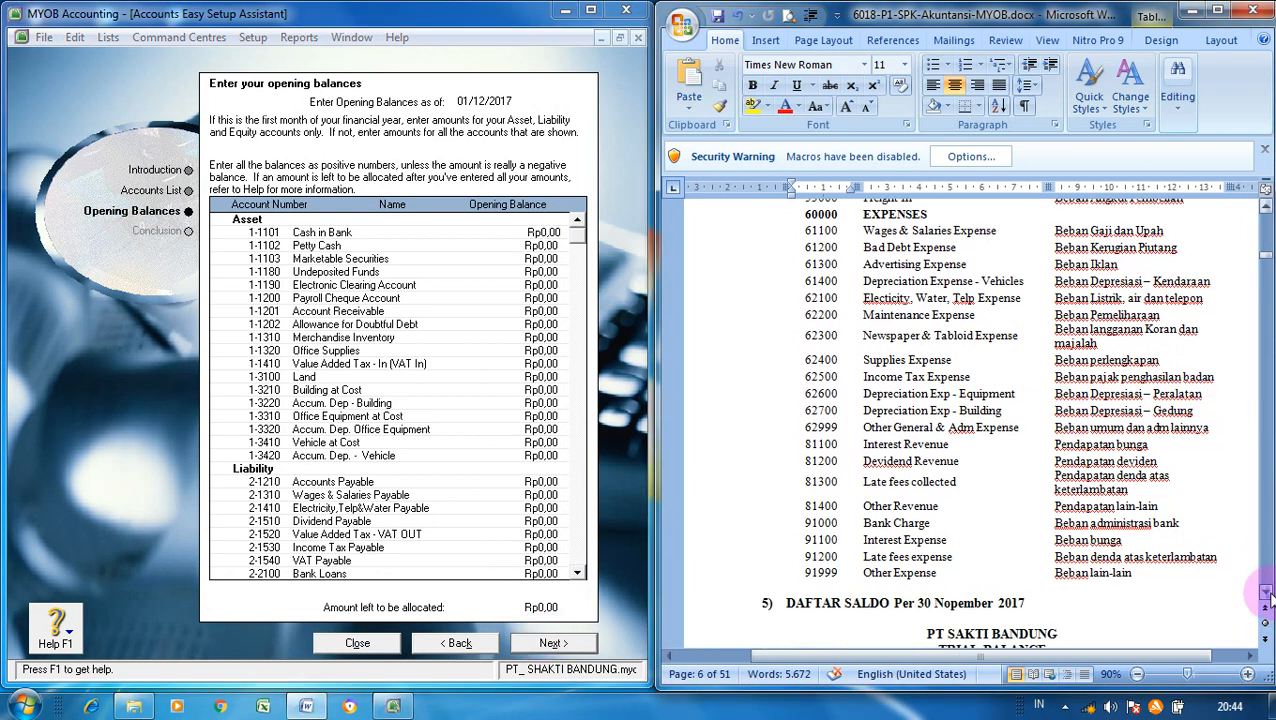
scroll(1266, 594, down, 6)
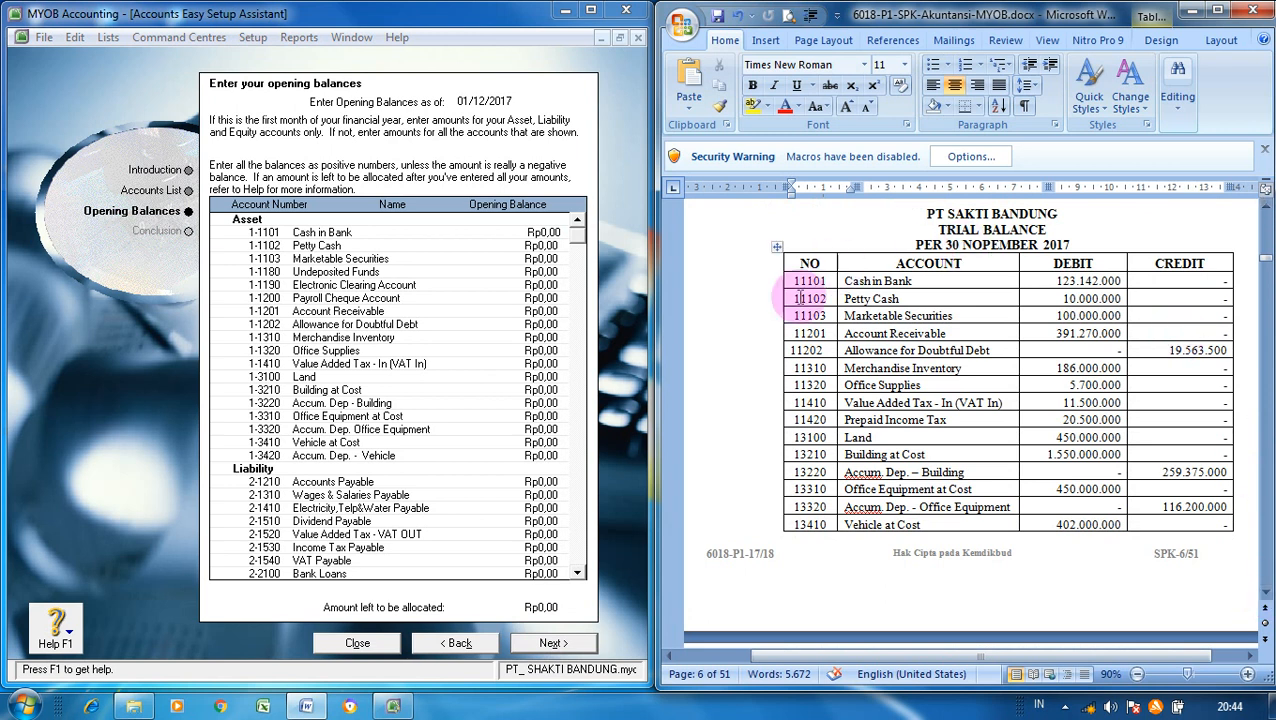
- Enter opening balances of Rp123.142.000 for Cash in Bank and Rp10.000.000 for Petty Cash
click(537, 232)
text(1)
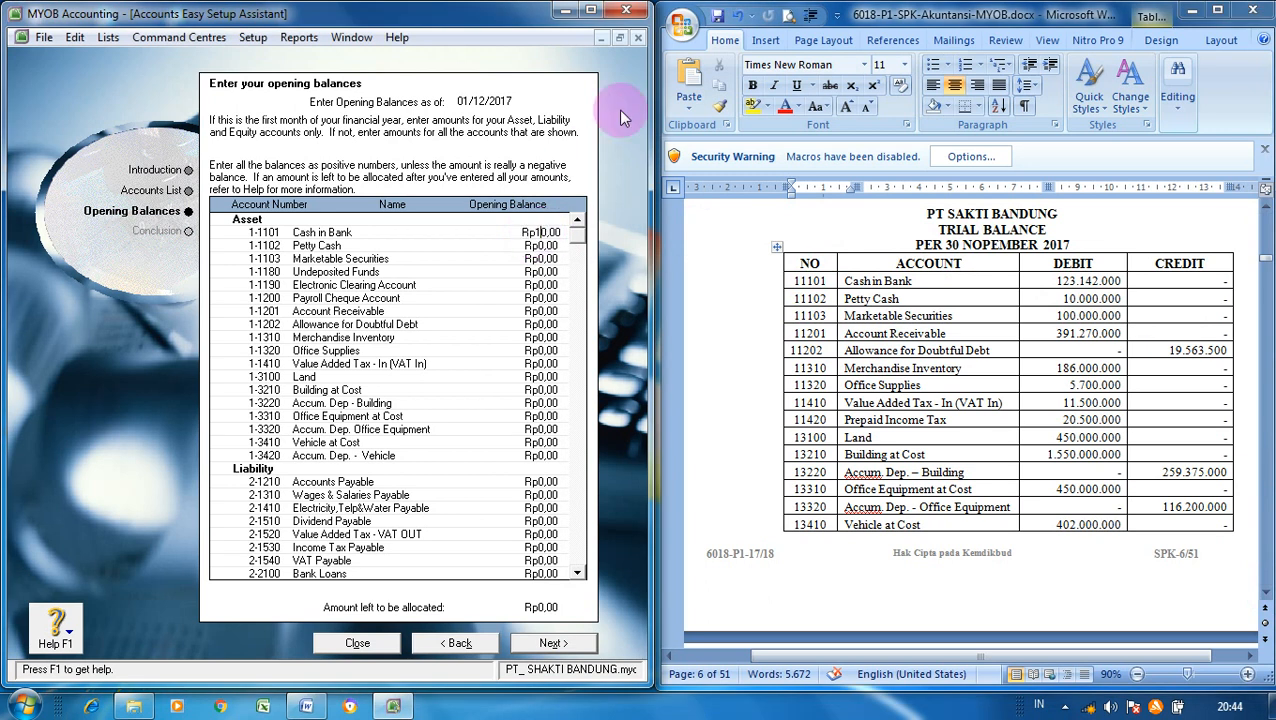
key(BackSpace)
key(BackSpace)
key(BackSpace)
text(23)
text(142)
text(00)
key(Tab)
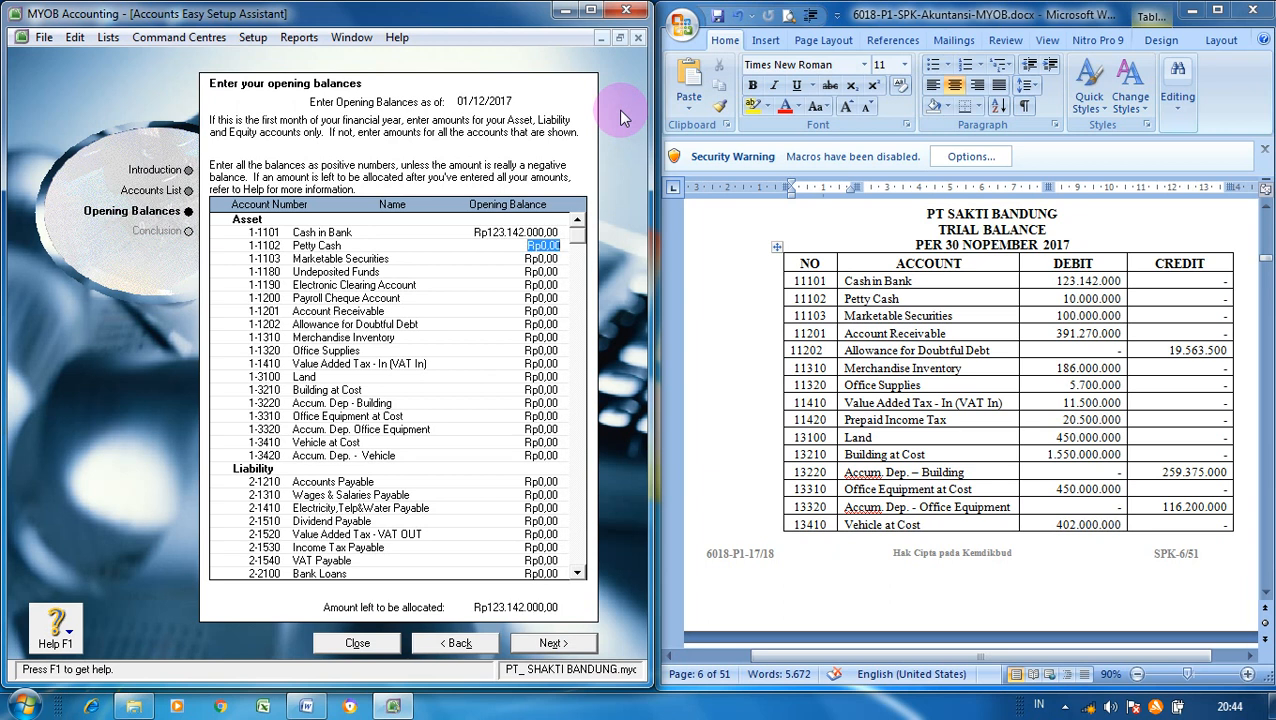
text(10.000.0)
text(00)
key(Tab)
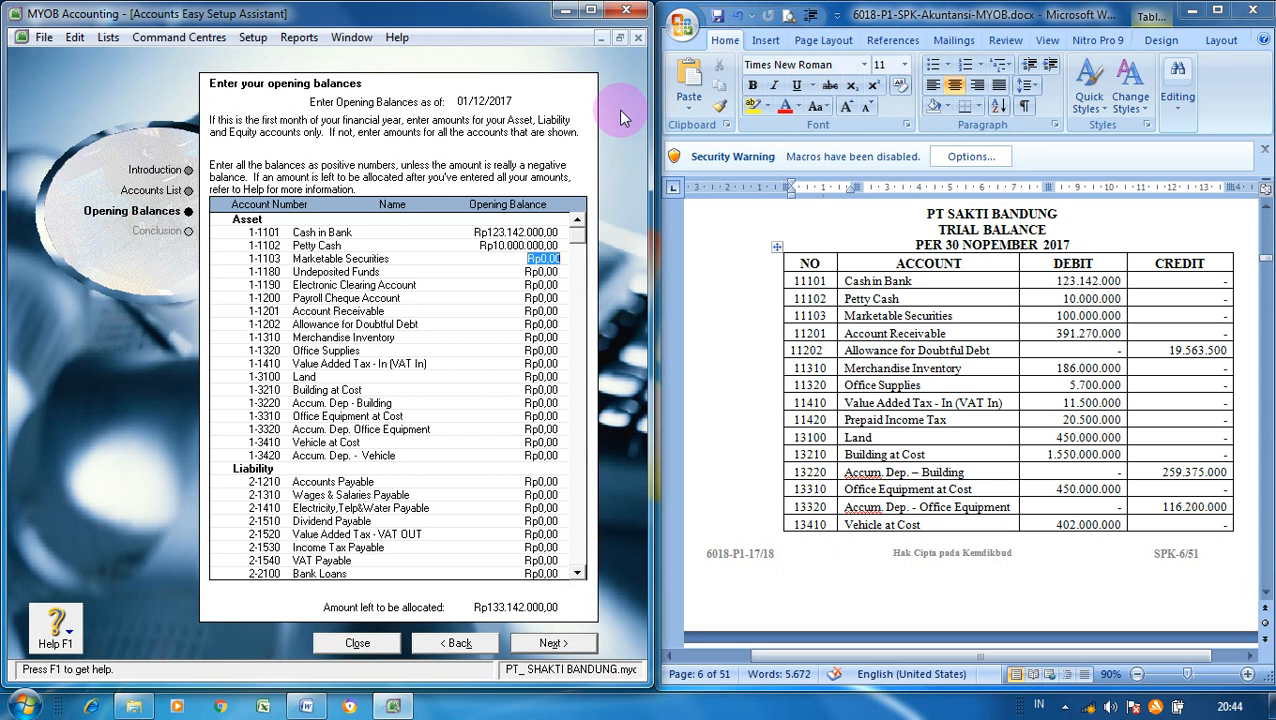
- Enter Marketable Securities 100.000.000, Account Receivable 391.270.000 and Allowance for Doubtful Debt −19.563.500
text(100.000.0)
text(00)
key(Tab)
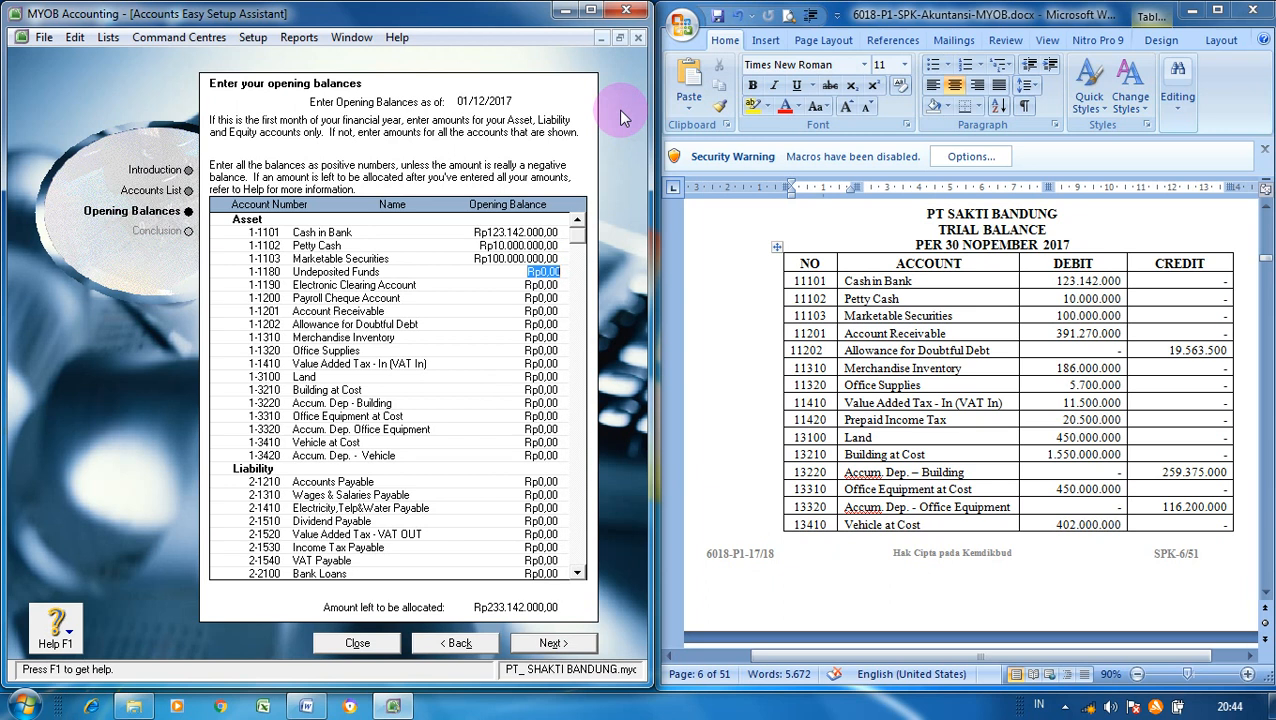
key(Tab)
key(Tab)
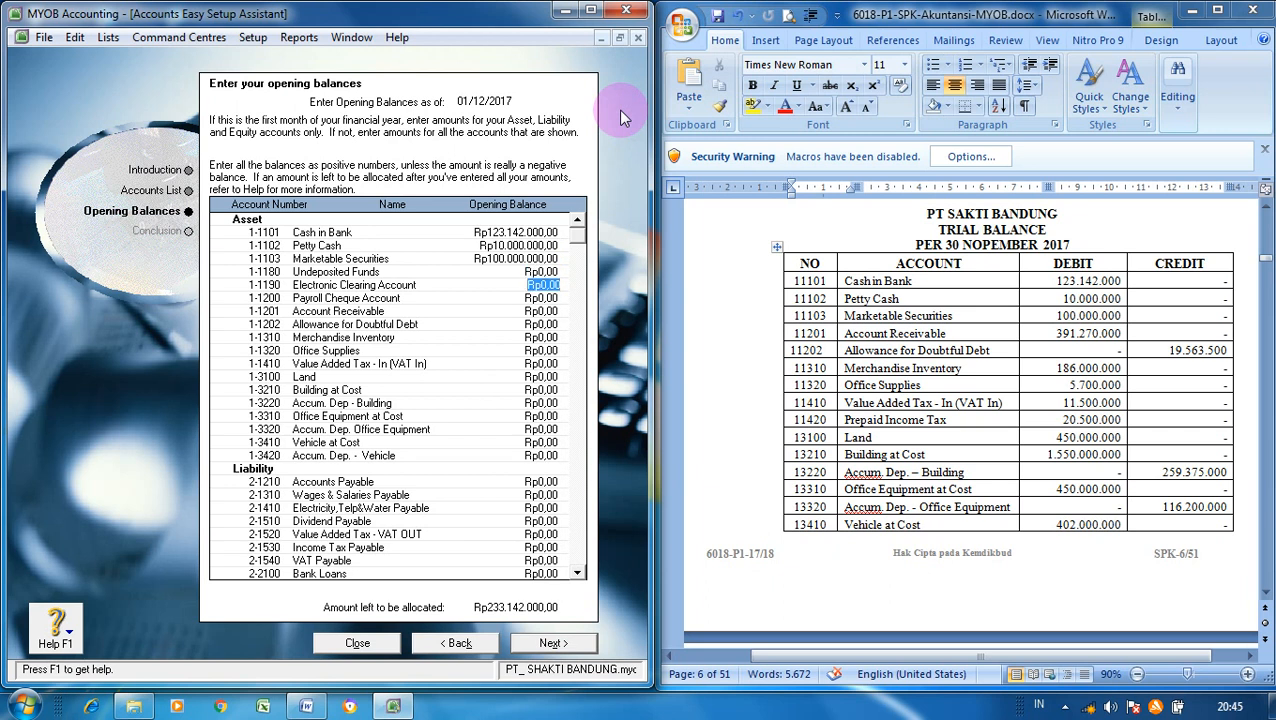
key(Tab)
text(391270000)
key(Tab)
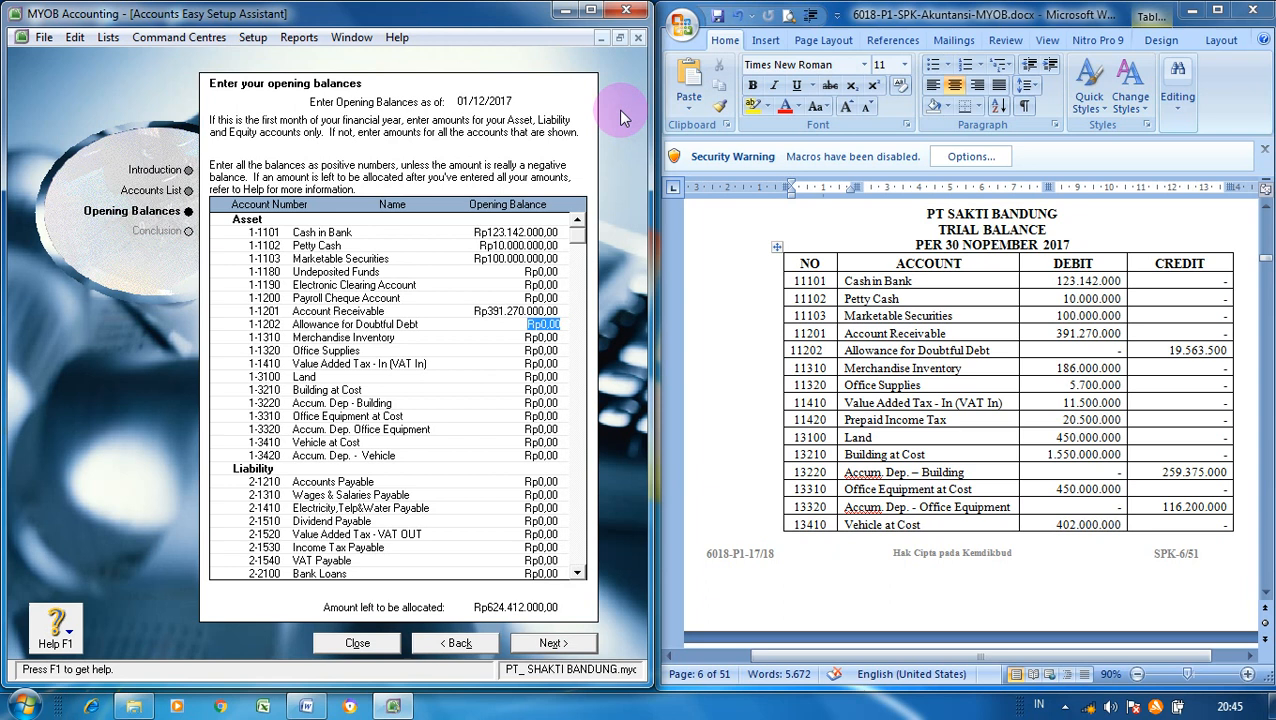
key(BackSpace)
text(63500)
key(Tab)
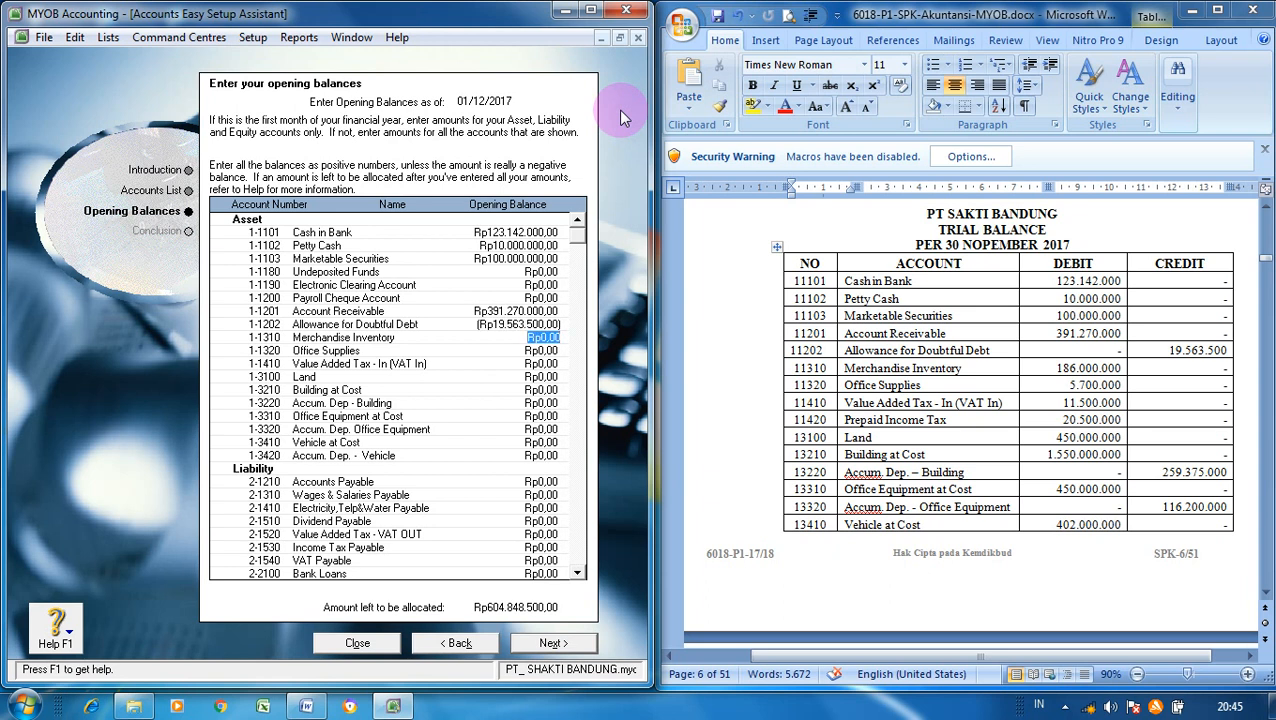
- Enter Merchandise Inventory 186.000.000, Office Supplies 5.700.000 and Value Added Tax - In 11.500.000
text(18.6)
text(00.000)
key(Tab)
key(shift+Tab)
text(186.000.000)
key(Tab)
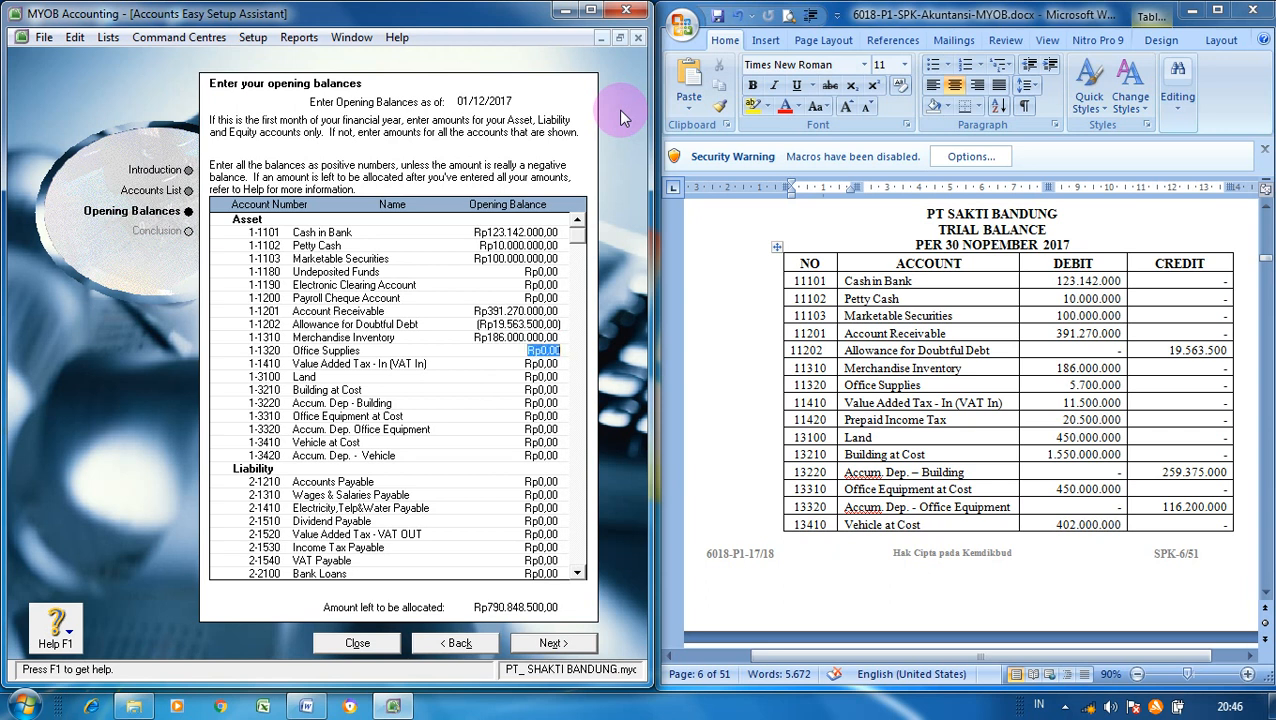
text(5700000)
key(Tab)
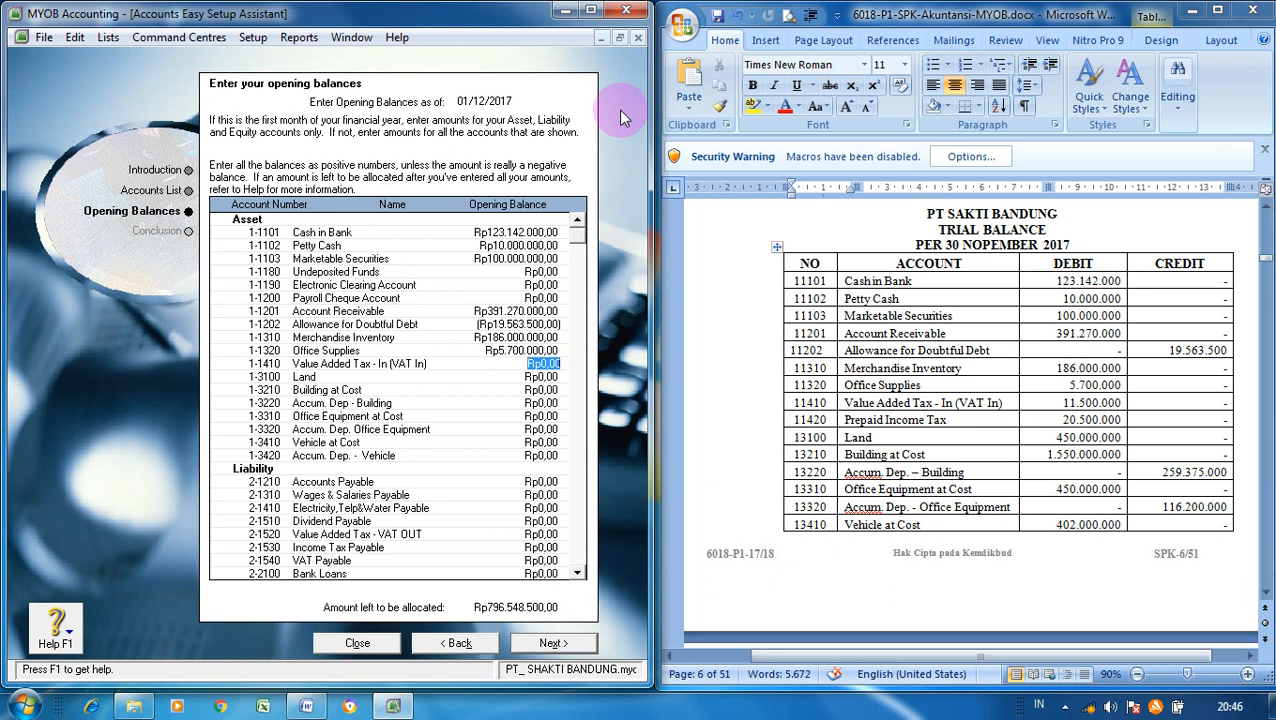
text(11500000)
key(Tab)
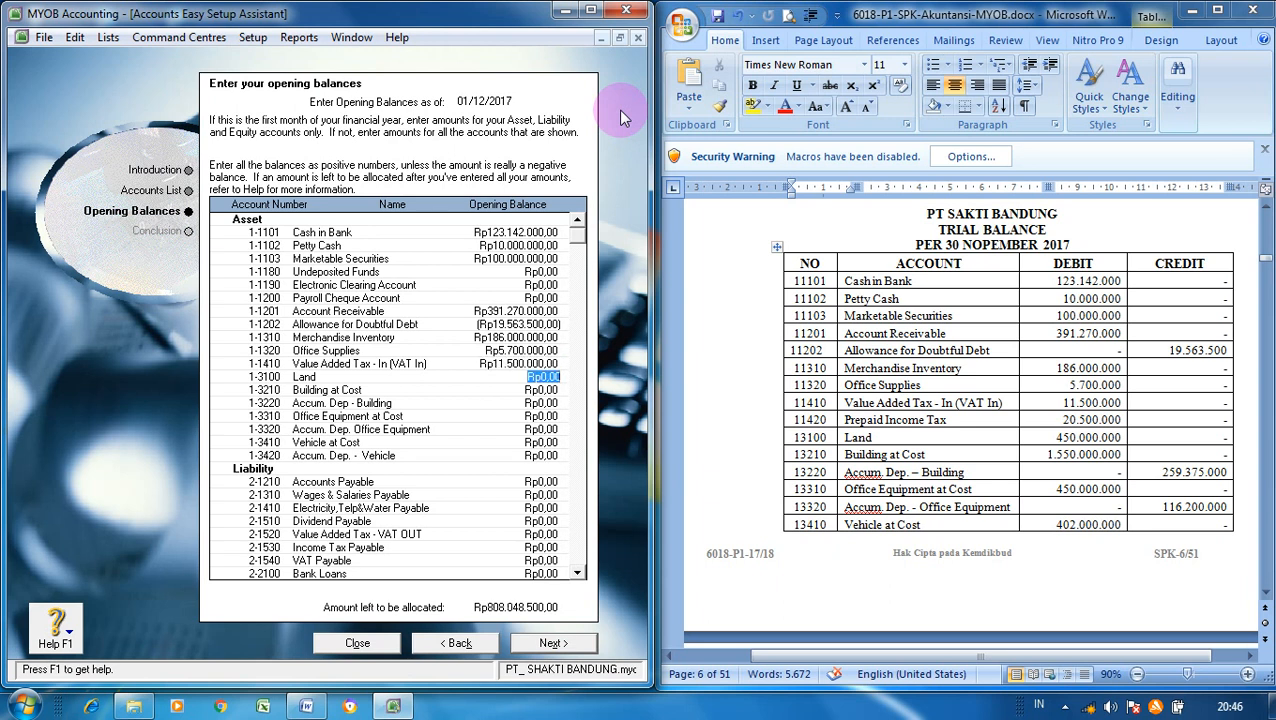
- Enter Land 450.000.000, Building at Cost 1.550.000.000 and Accum. Dep - Building −259.375.000
text(450.000.000)
key(Tab)
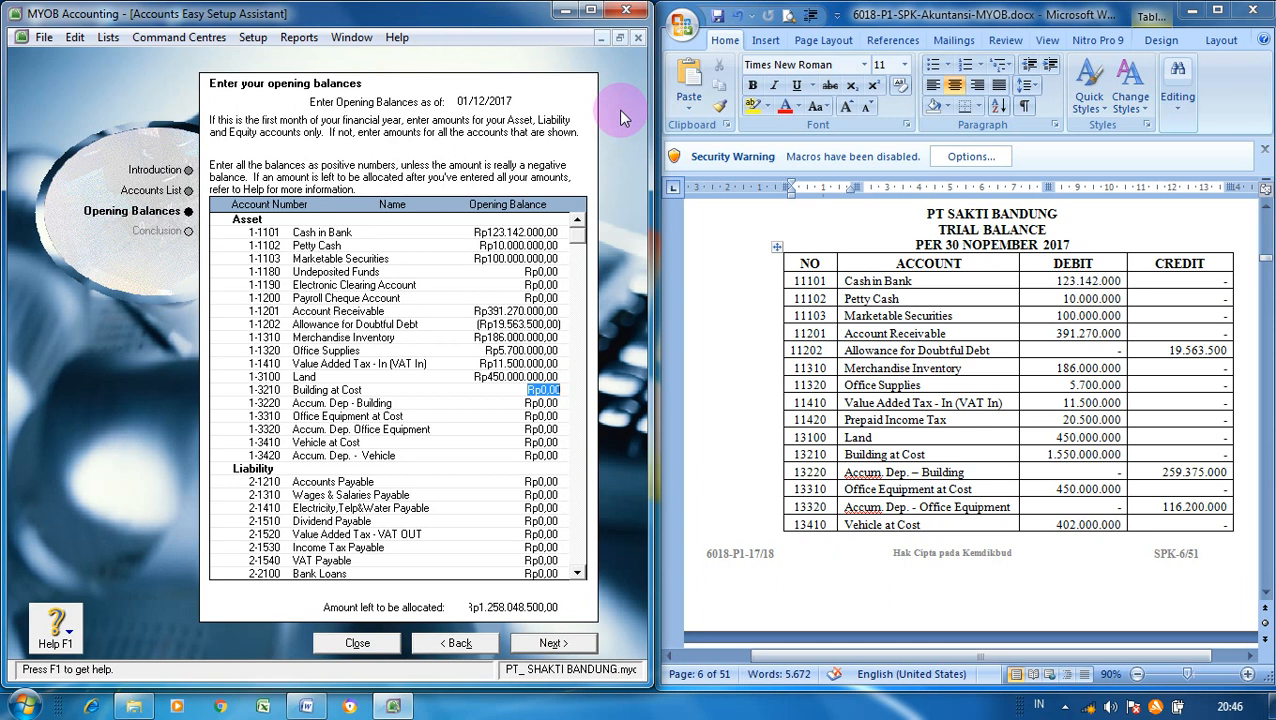
text(1550000000)
key(Tab)
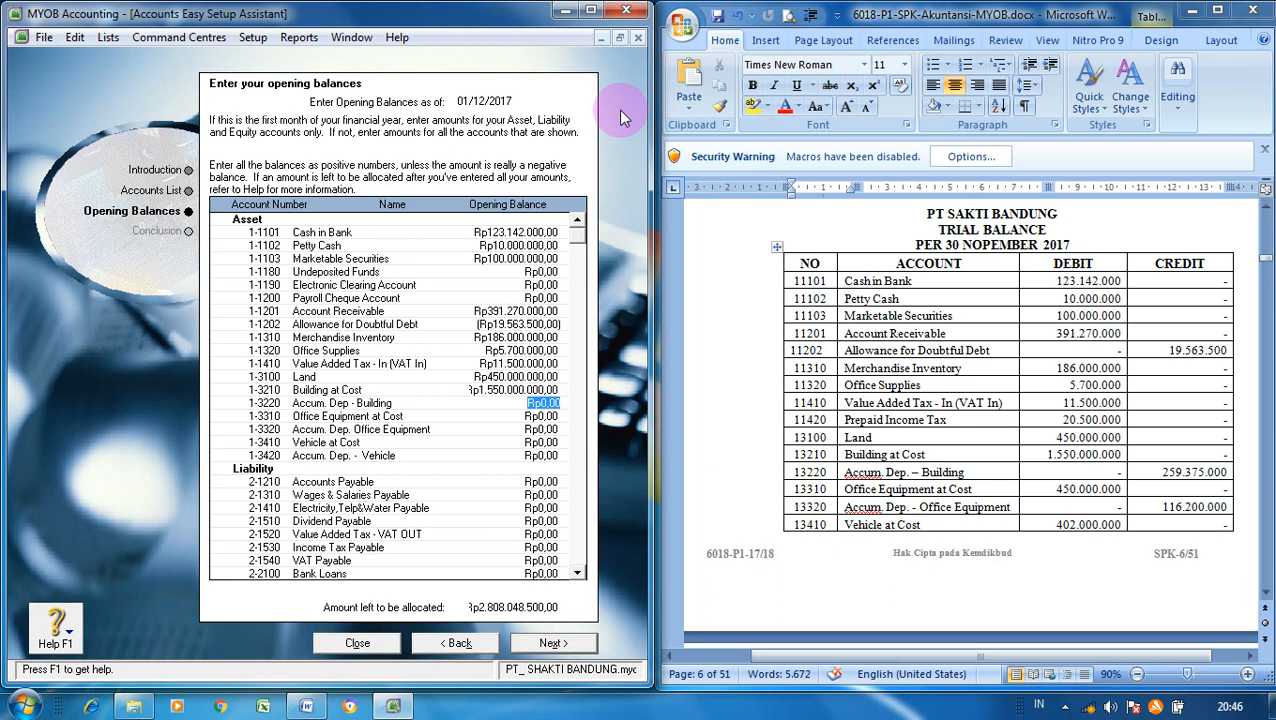
text(-)
text(-25)
text(9375)
text(000)
key(Tab)
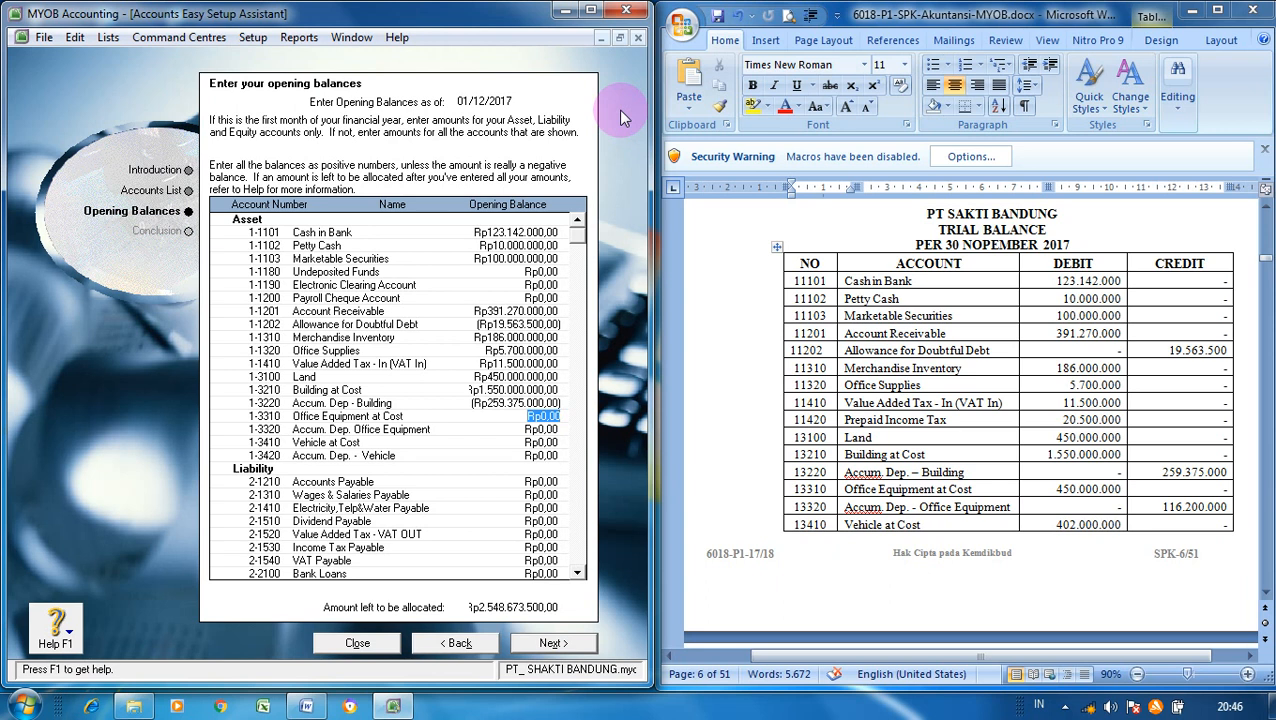
- Enter Office Equipment 450.000.000, its accumulated depreciation −116.200.000, and Vehicle at Cost 402.000.000
text(450.000.)
text(000)
key(Tab)
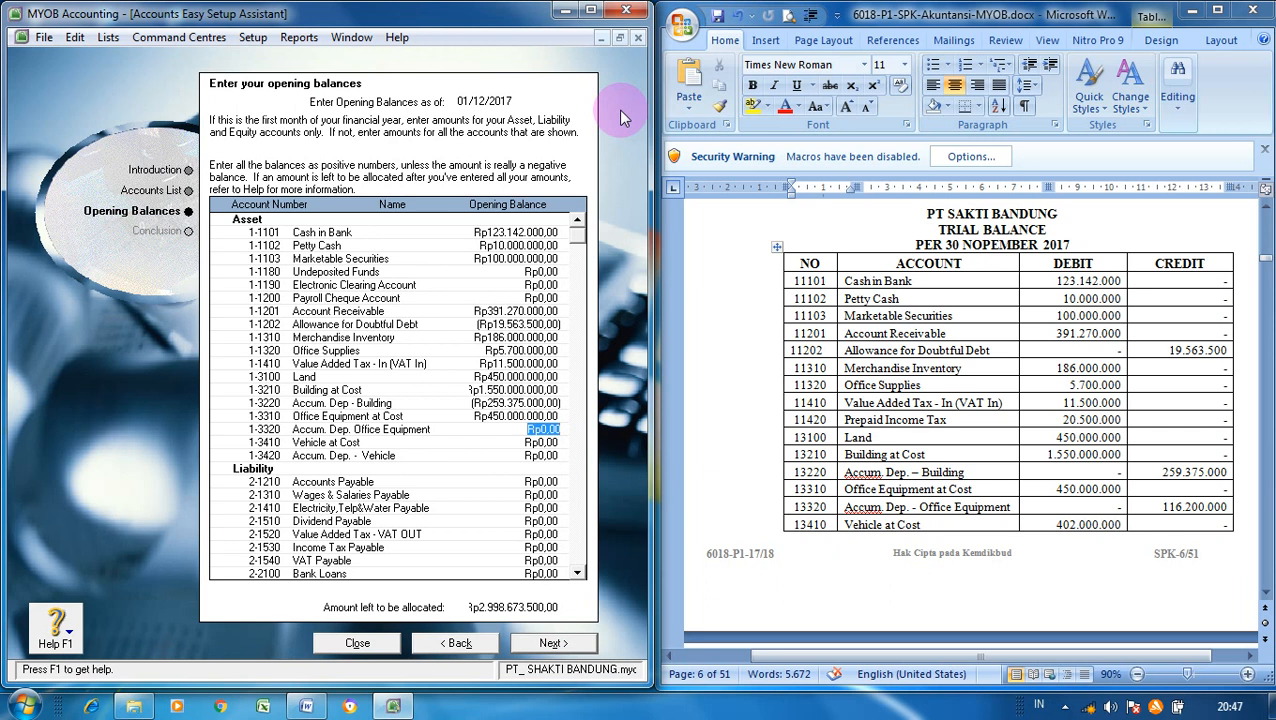
key(BackSpace)
text(-116200000)
key(Tab)
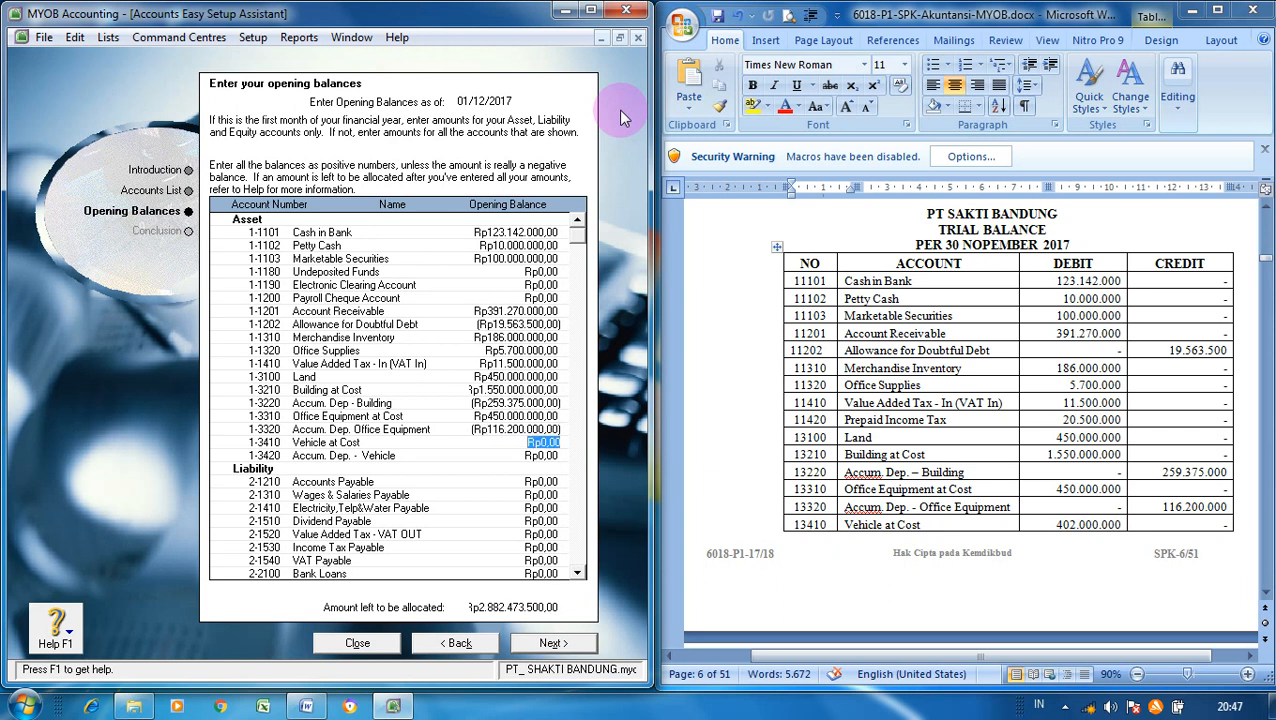
text(402000000)
key(Tab)
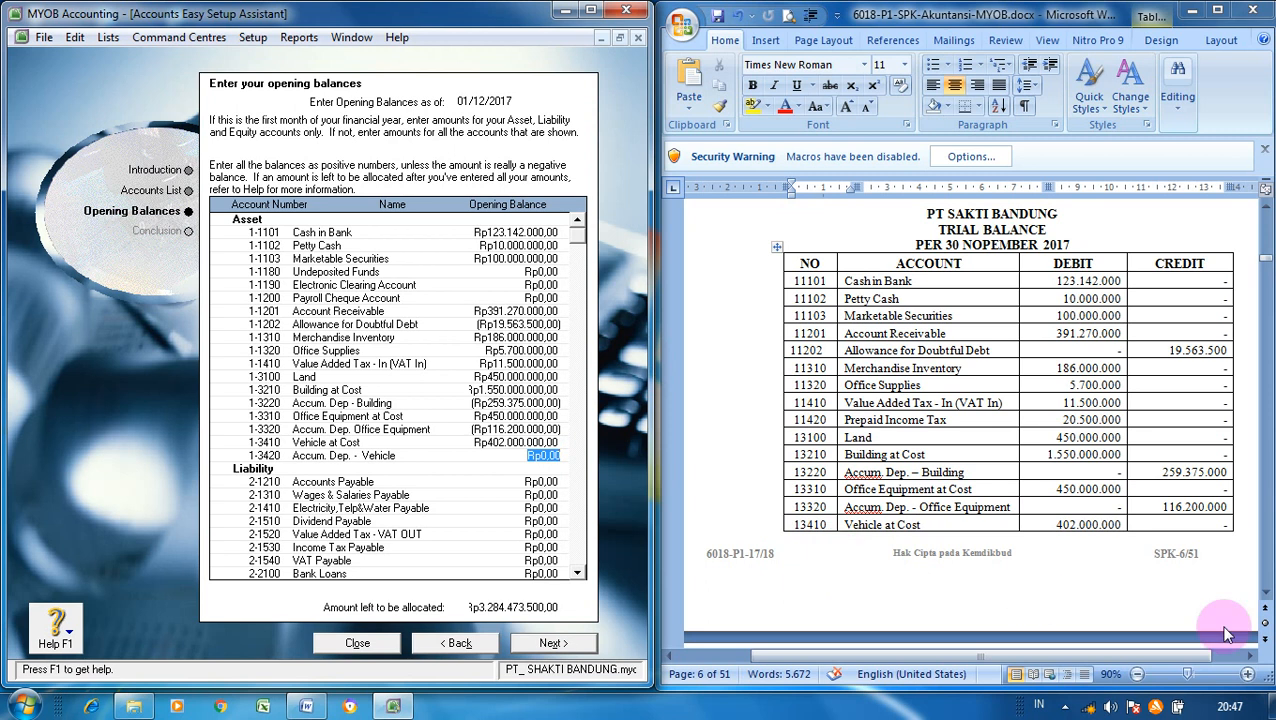
- Set the Accum. Dep. - Vehicle opening balance to −151.350.000, checking the next trial balance page
scroll(1268, 598, down, 3)
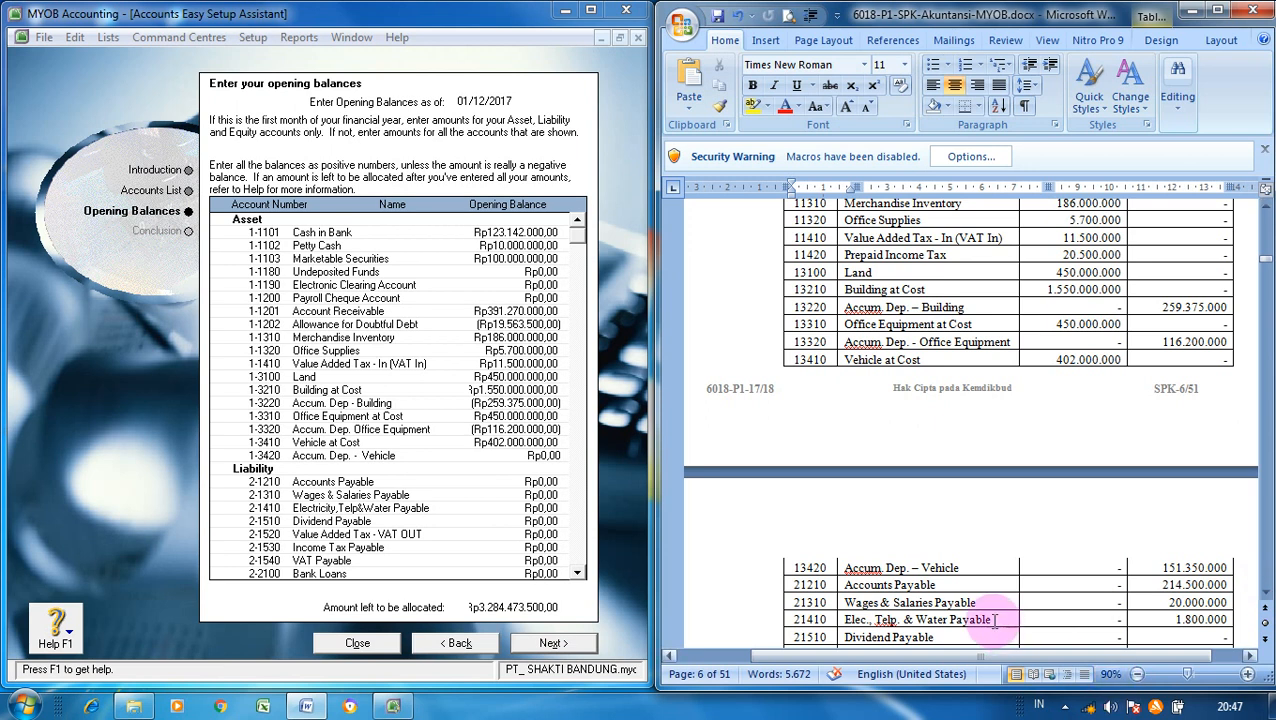
click(549, 457)
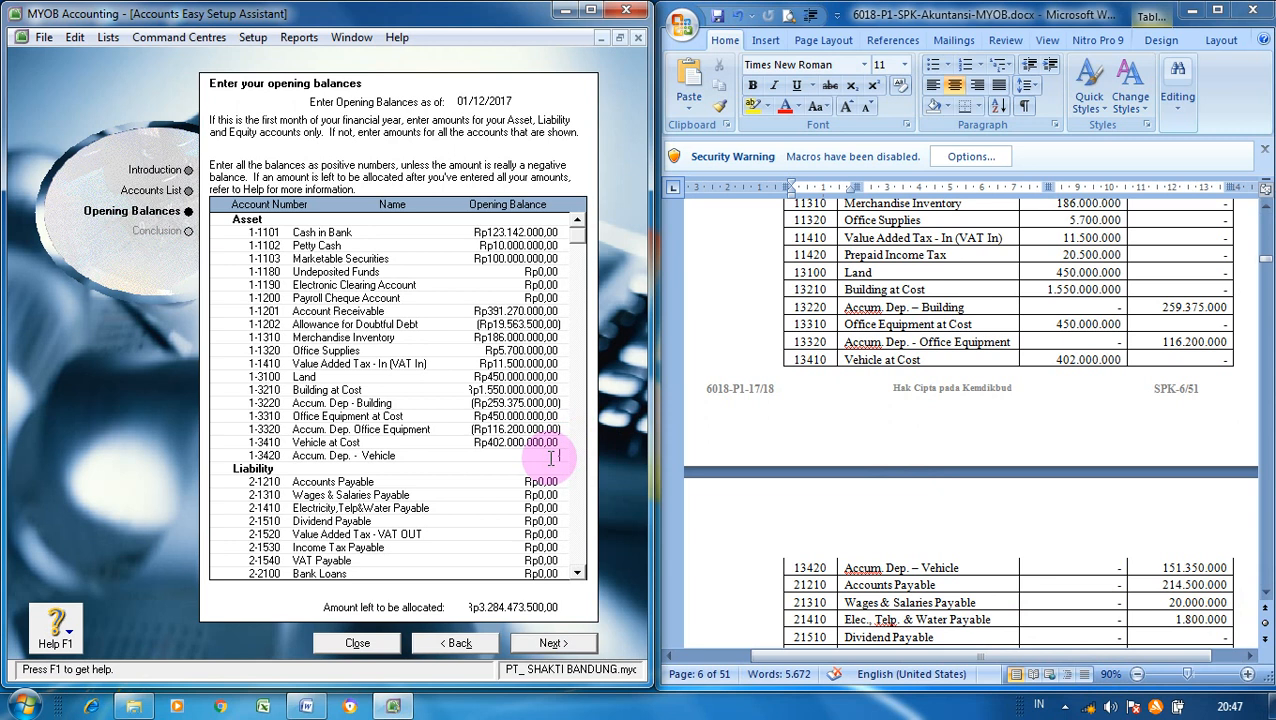
text(-151350000)
key(Tab)
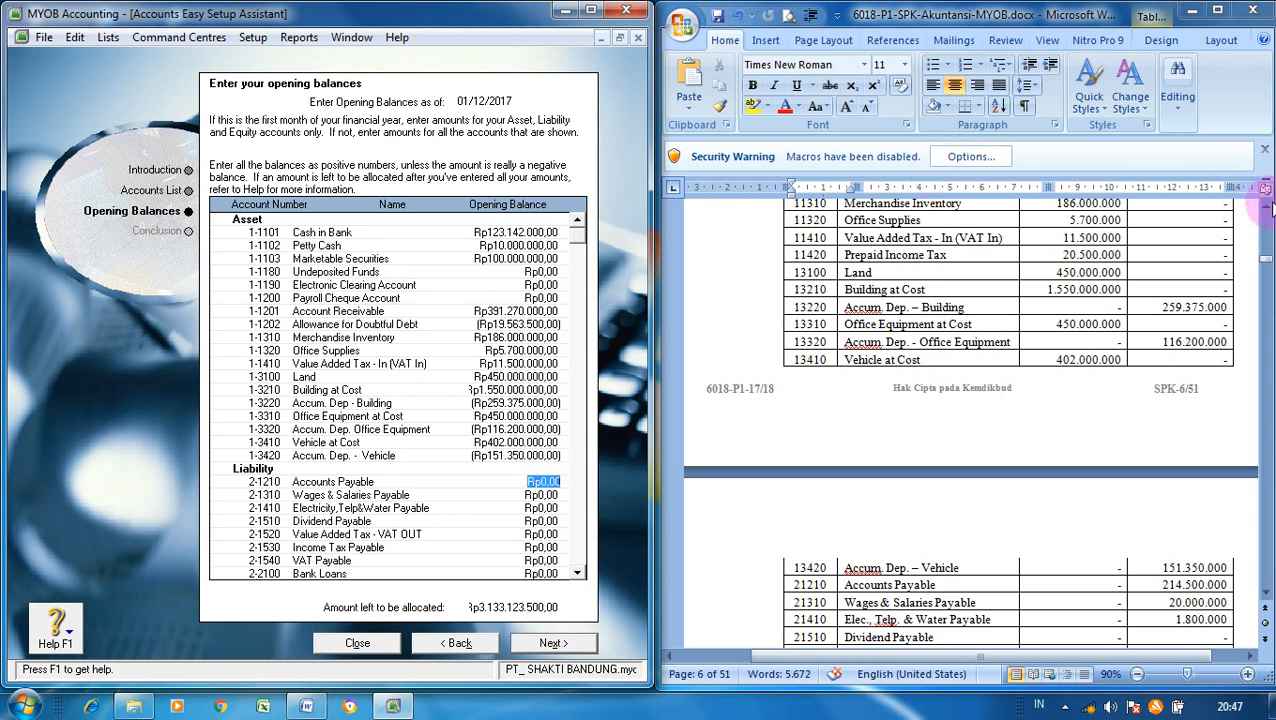
scroll(1265, 205, up, 3)
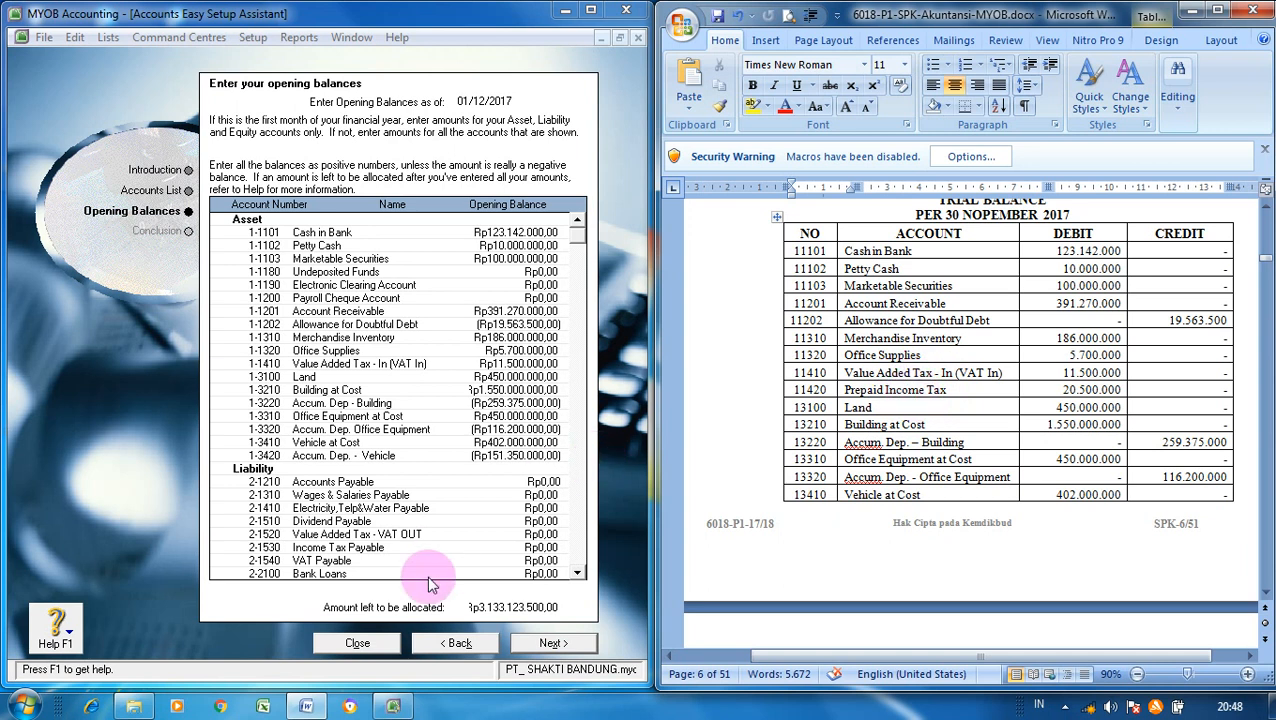
- Back on the Accounts List, create Other Current Asset account 1-1420 Prepaid Income Tax
click(436, 645)
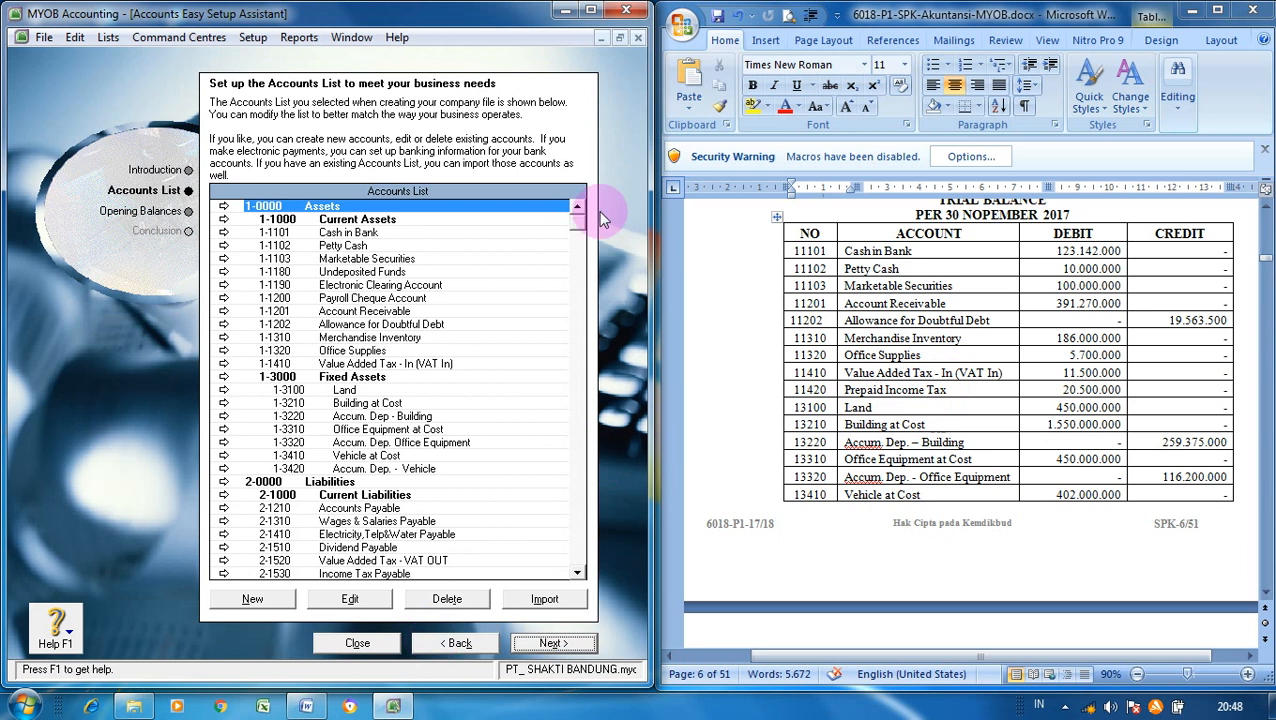
click(268, 600)
click(382, 182)
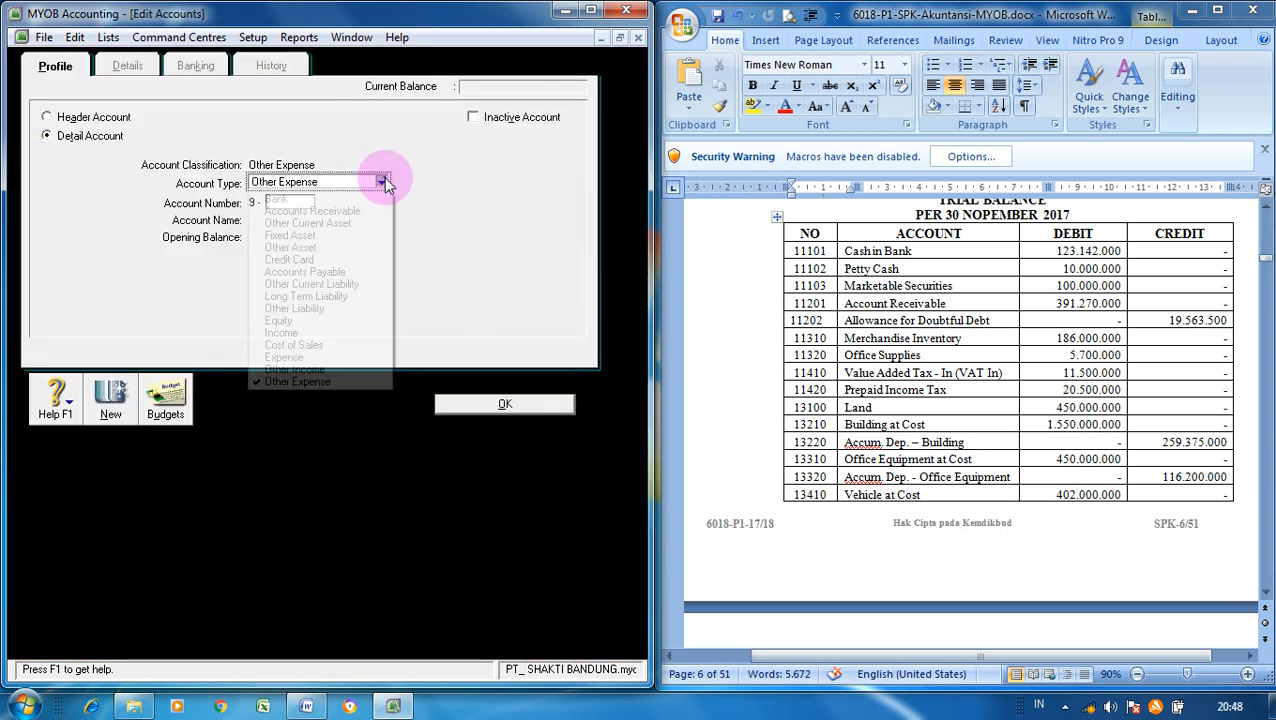
click(356, 223)
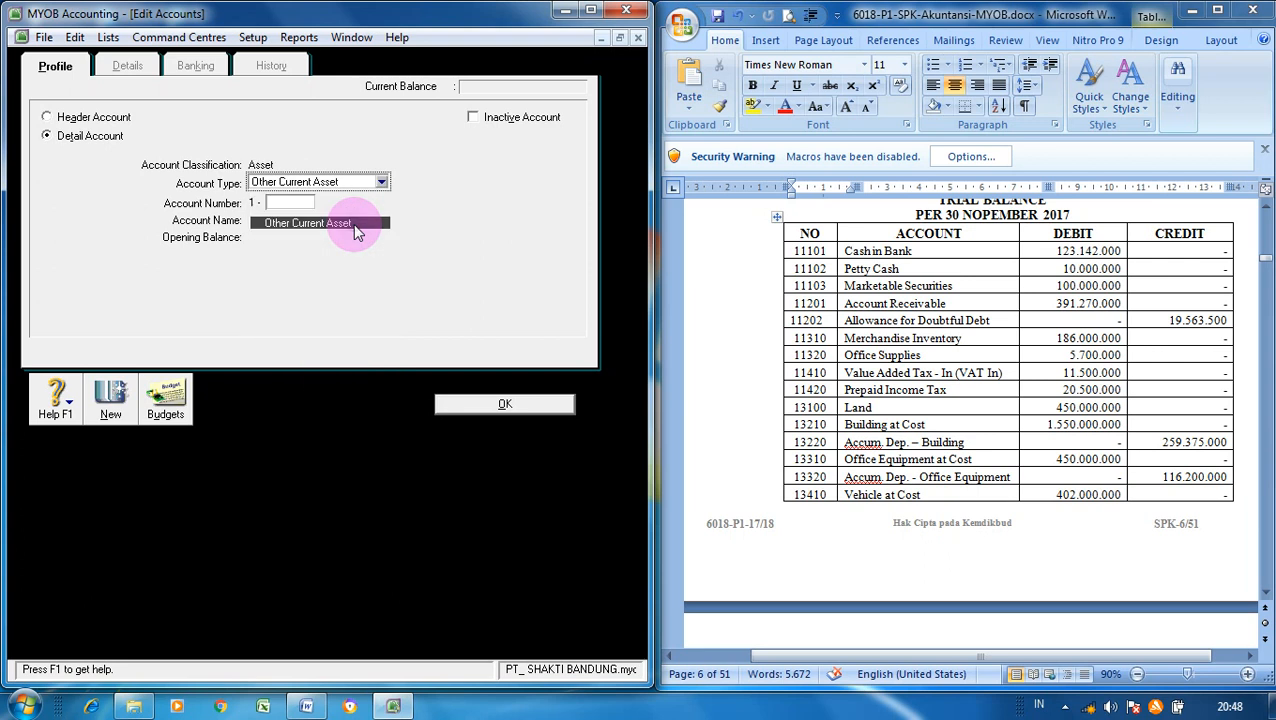
click(307, 202)
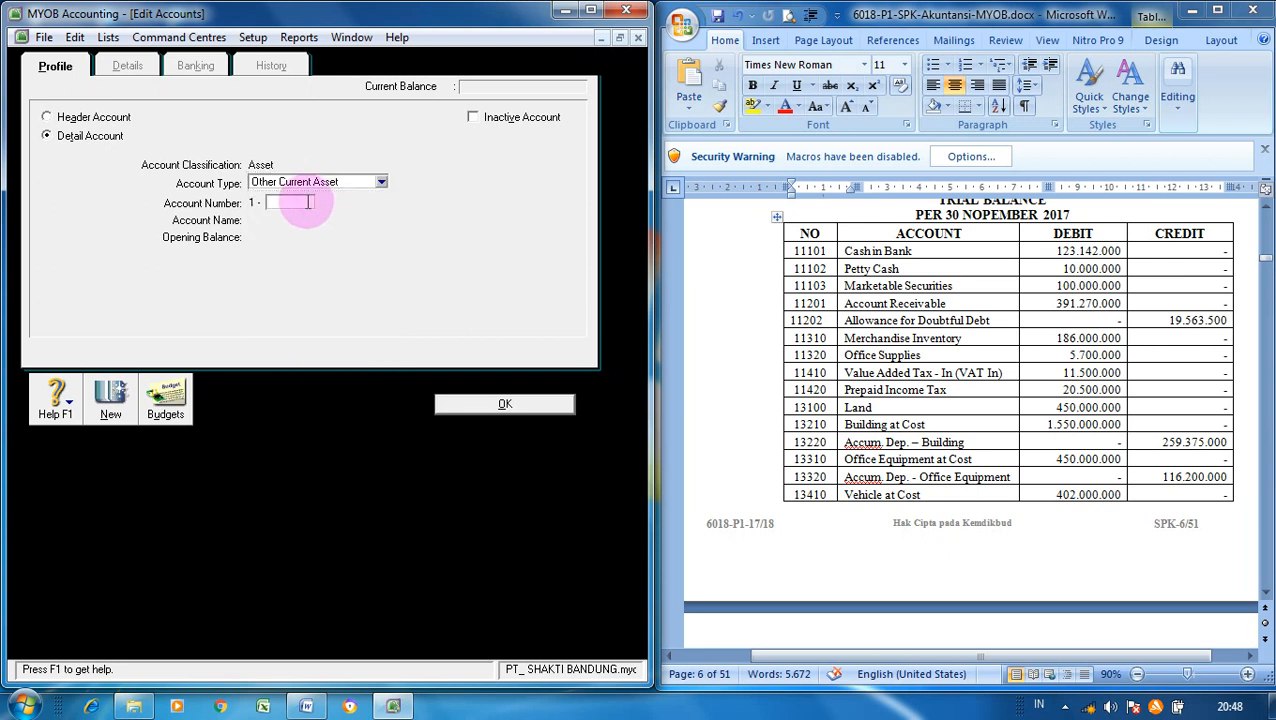
text(1420)
key(Tab)
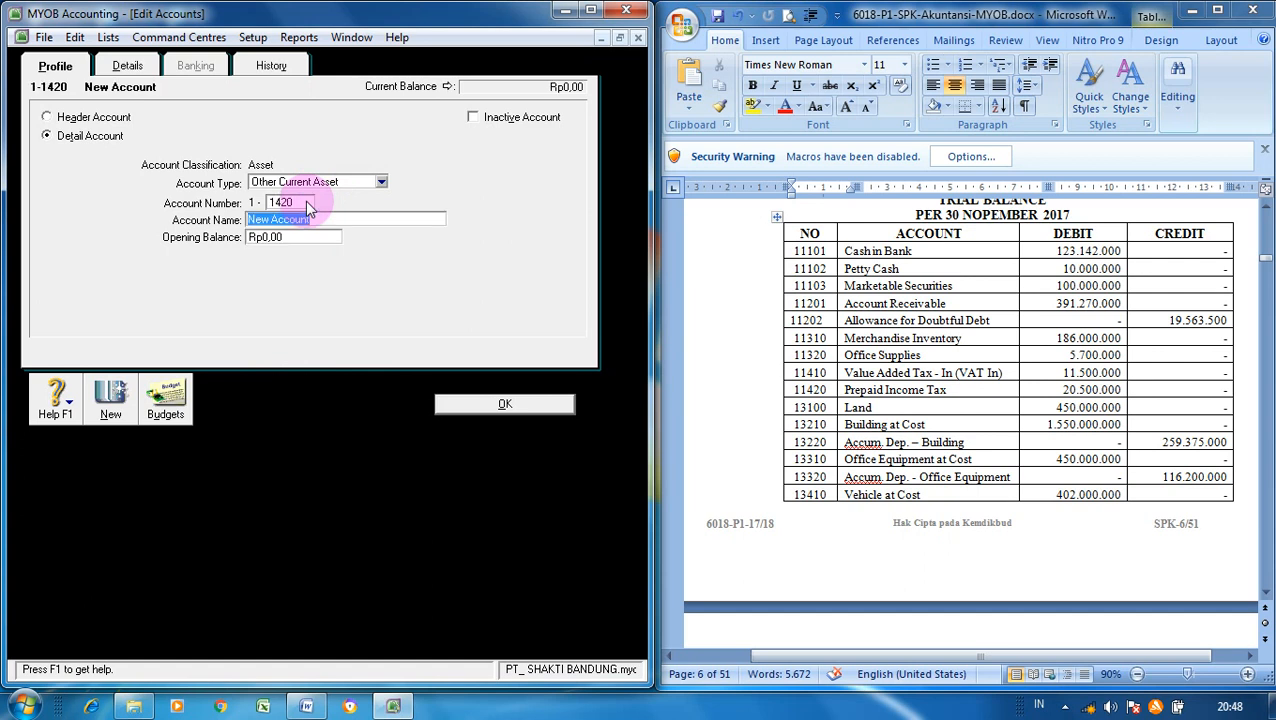
text(Prepaid Income)
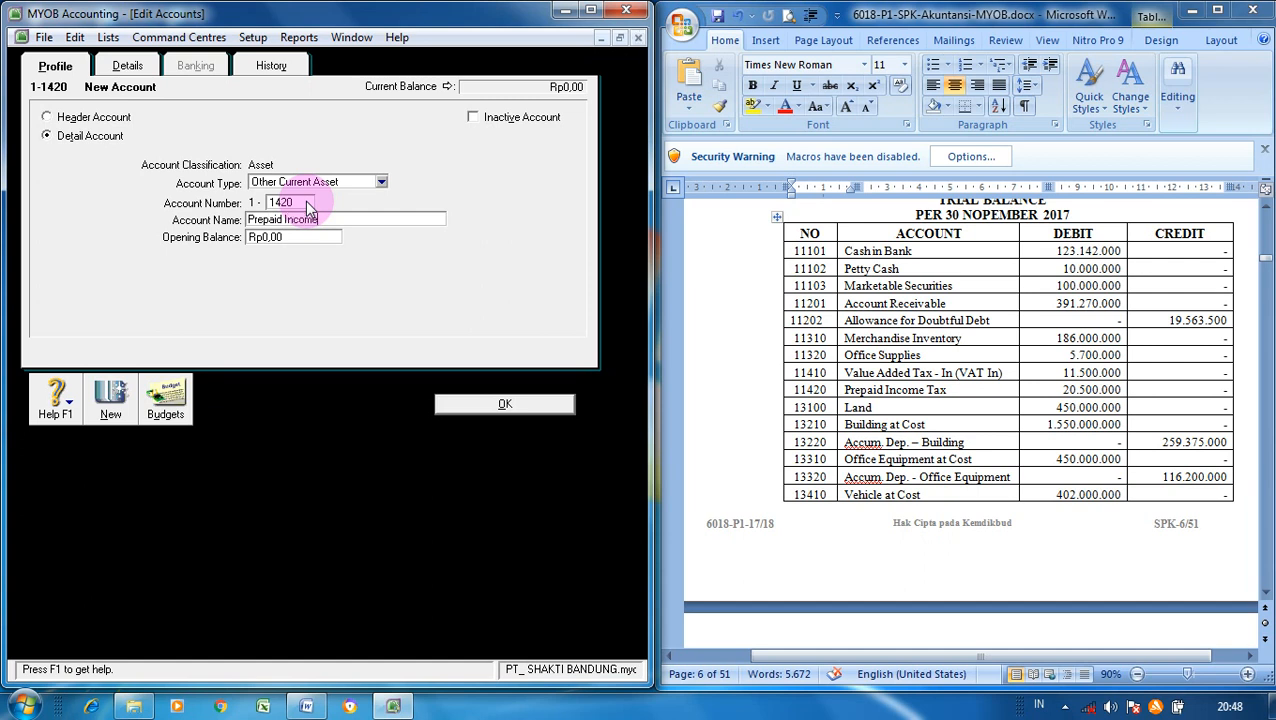
text( Tax)
click(472, 405)
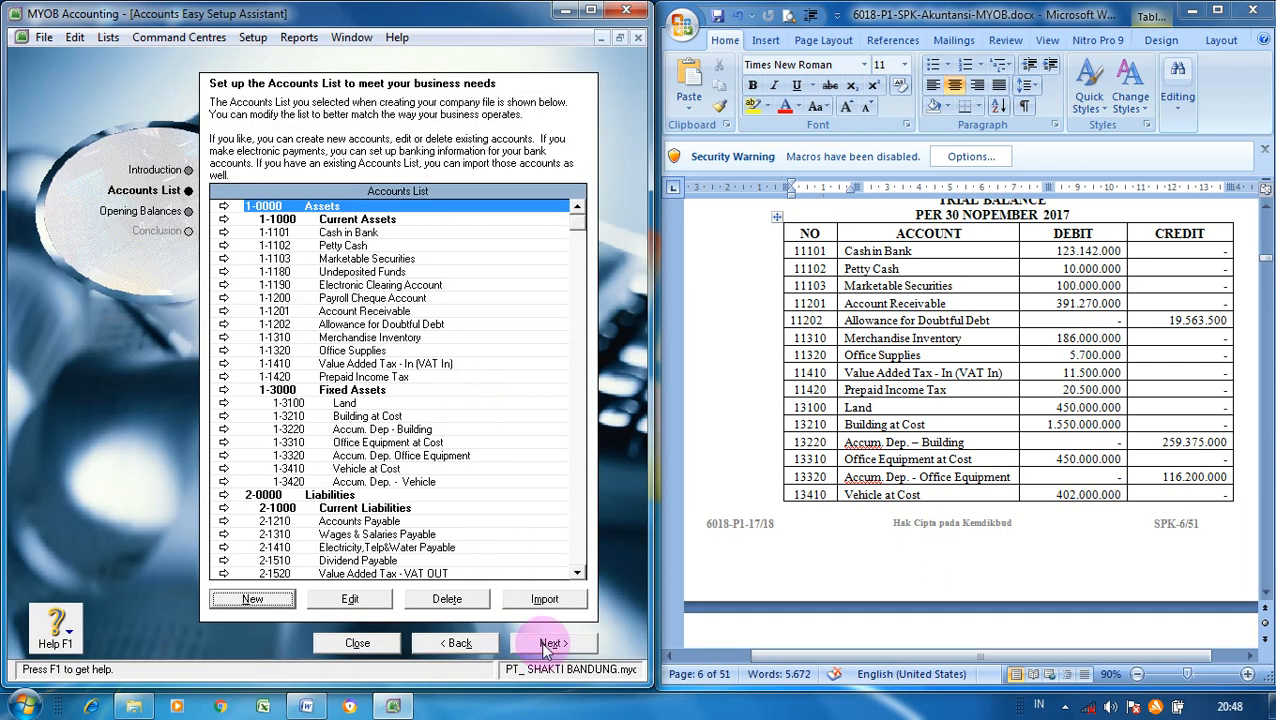
- On the Opening Balances page, give 1-1420 Prepaid Income Tax a balance of Rp20.500.000
click(551, 644)
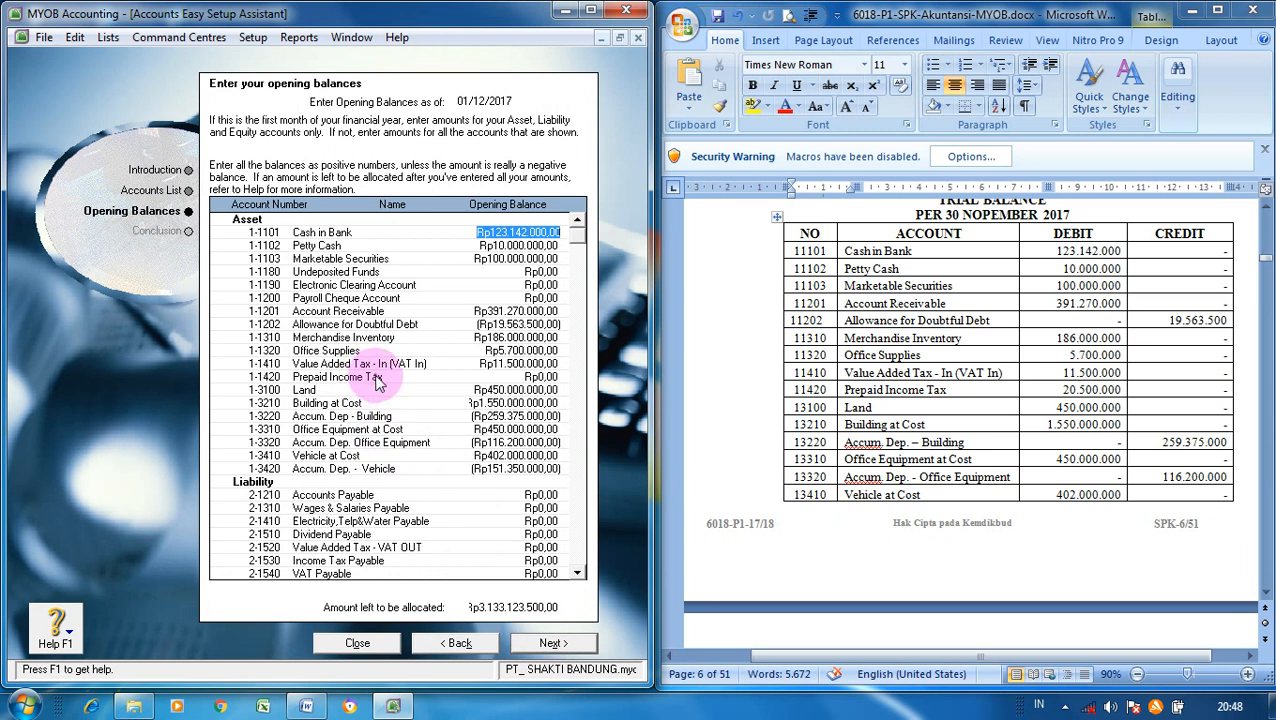
click(541, 377)
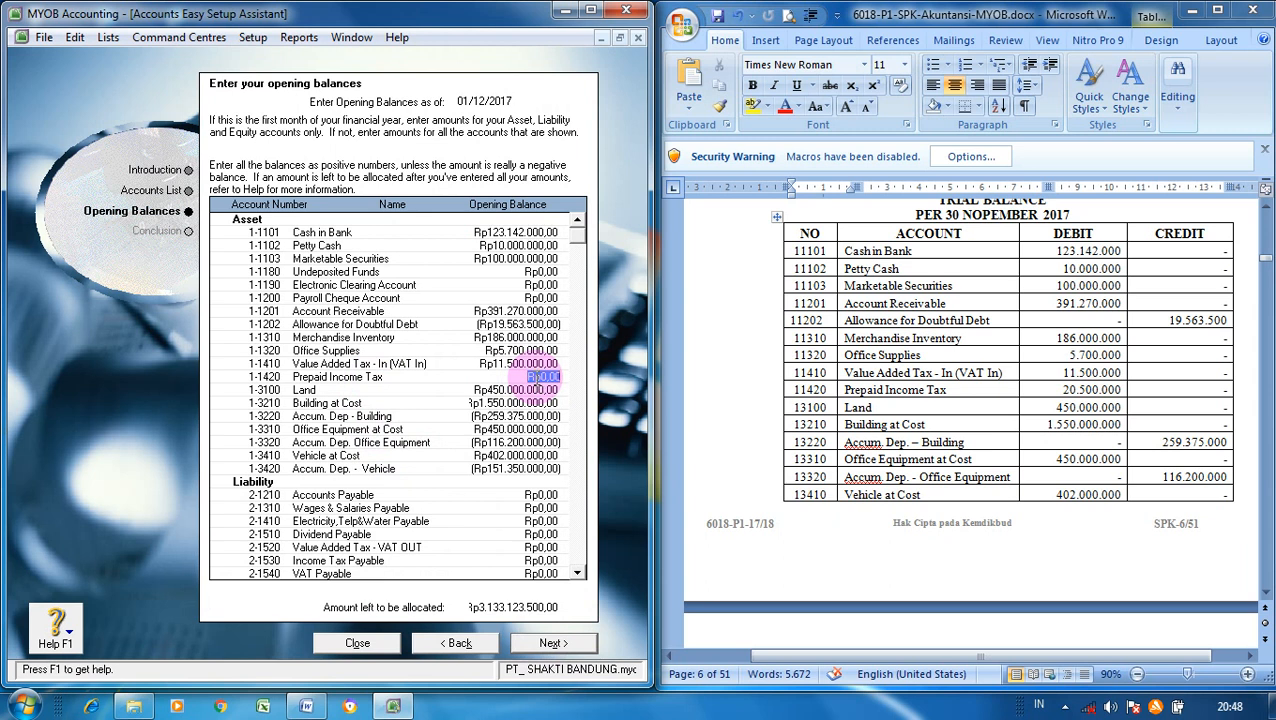
text(20500000)
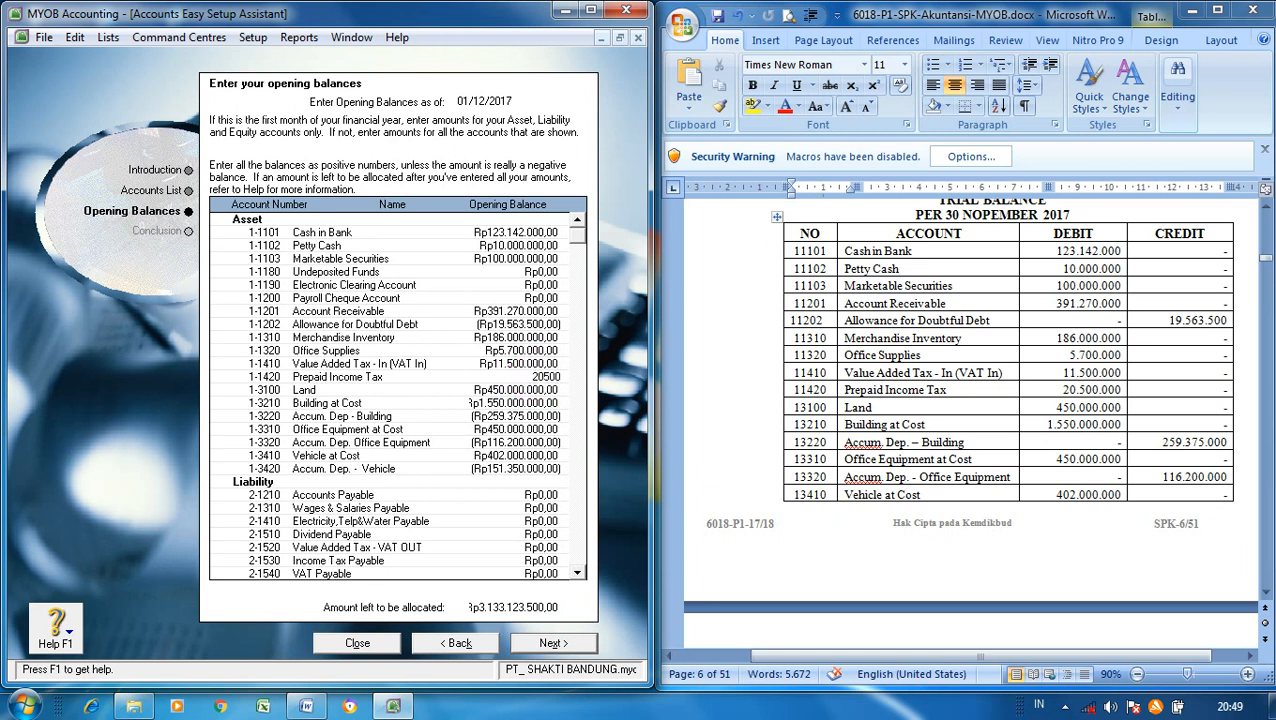
key(Tab)
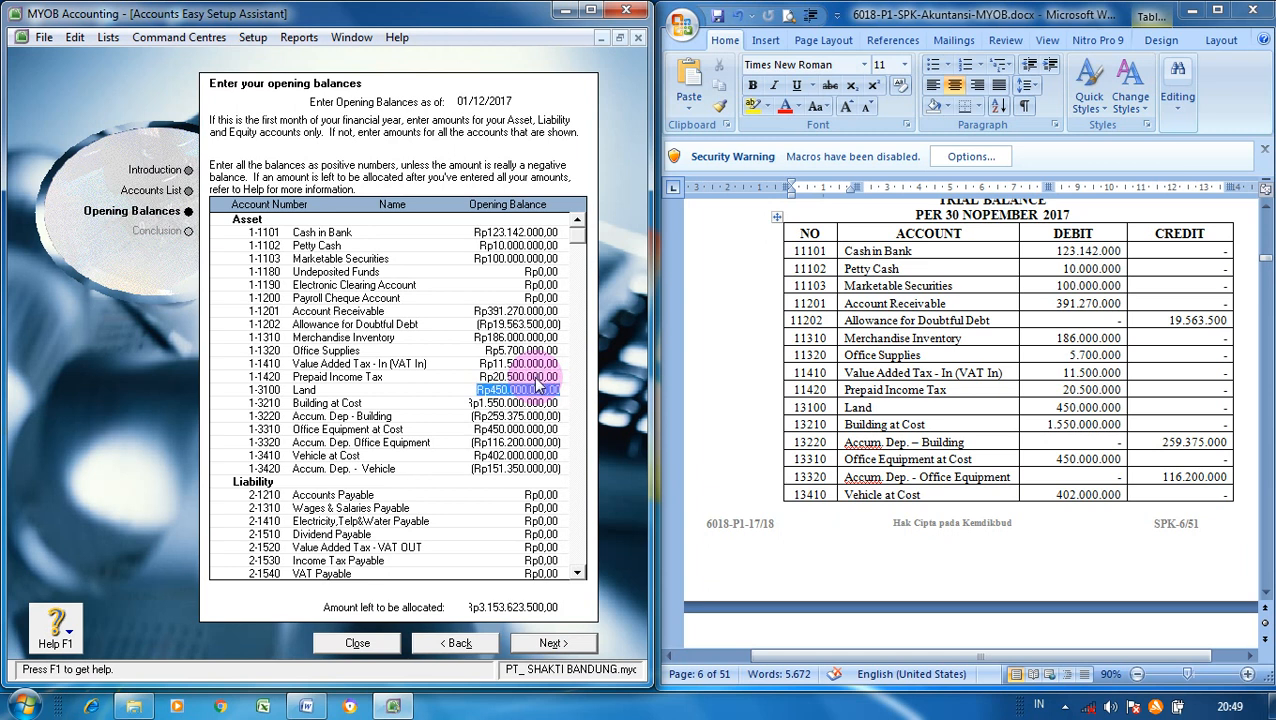
key(Tab)
key(Tab)
key(Tab)
key(Tab)
key(Tab)
key(Tab)
key(Tab)
key(Tab)
key(Tab)
key(Tab)
key(Tab)
key(Tab)
key(Tab)
key(Tab)
key(Tab)
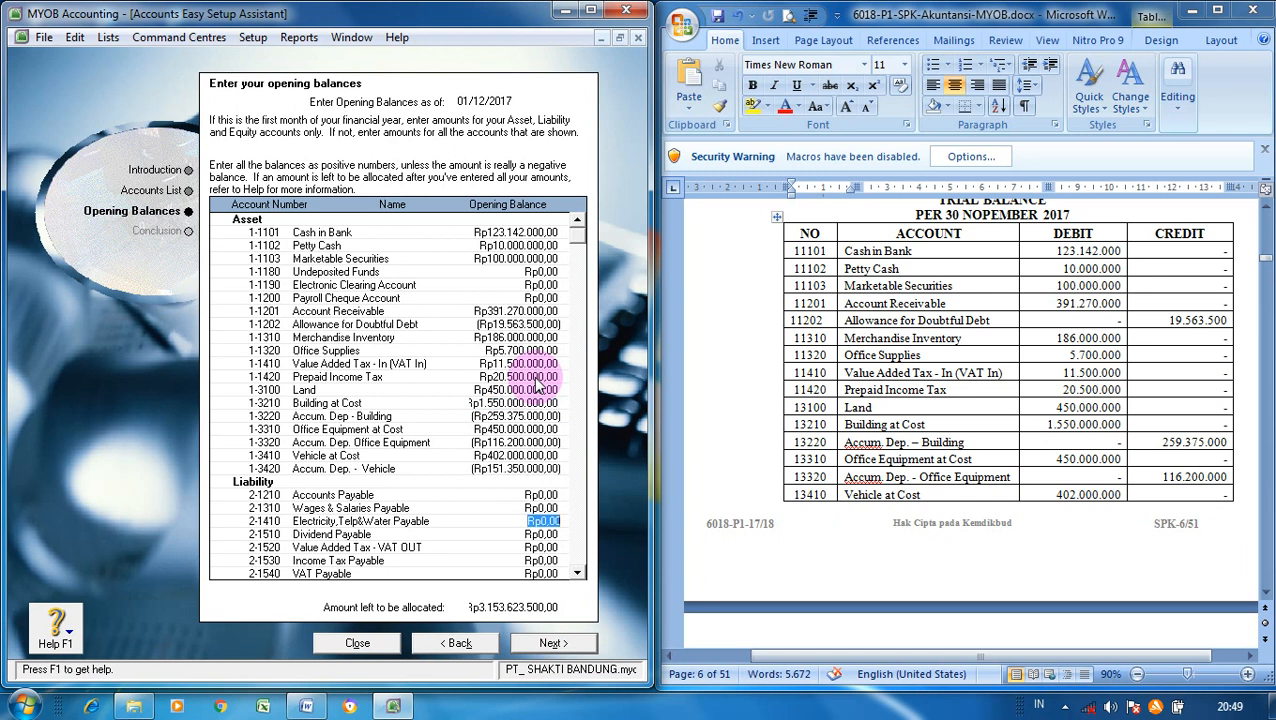
key(Tab)
key(Tab)
key(Tab)
key(Tab)
key(Tab)
key(Tab)
key(Tab)
key(Tab)
key(Tab)
key(Tab)
key(Tab)
key(Tab)
key(Tab)
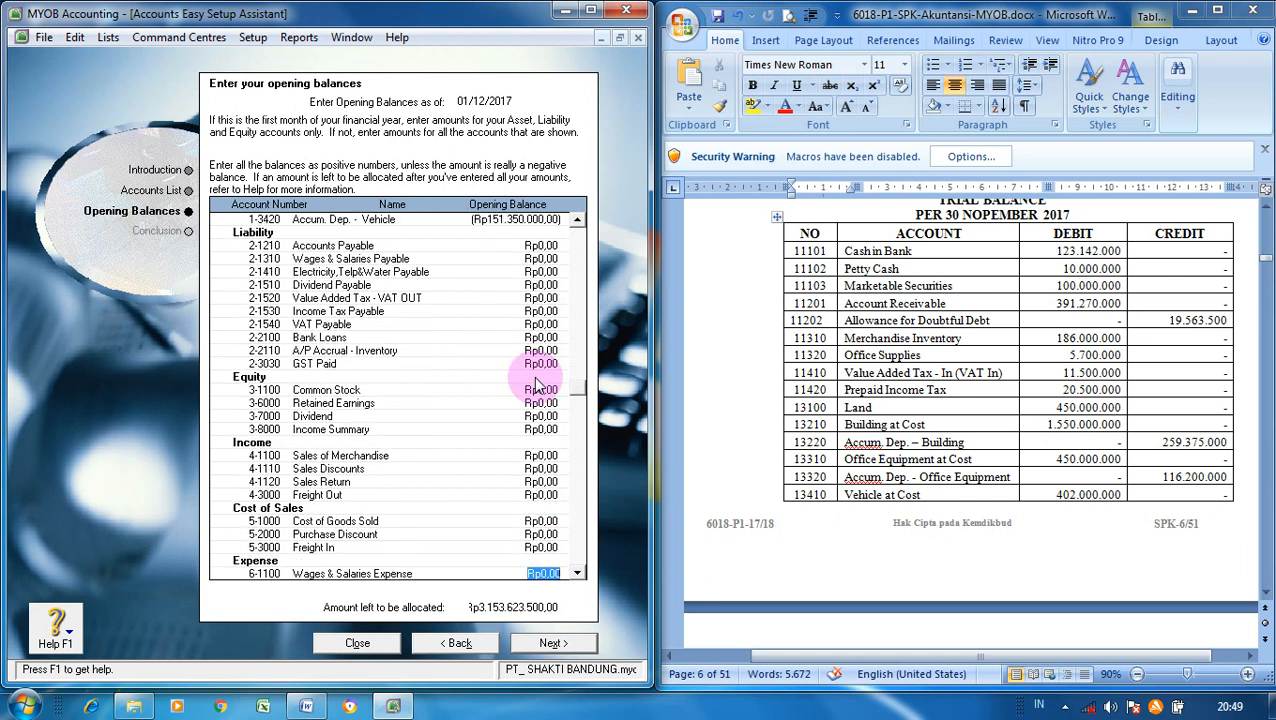
- Scroll the Word trial balance down to its liability and equity rows
click(1240, 572)
scroll(1266, 594, down, 5)
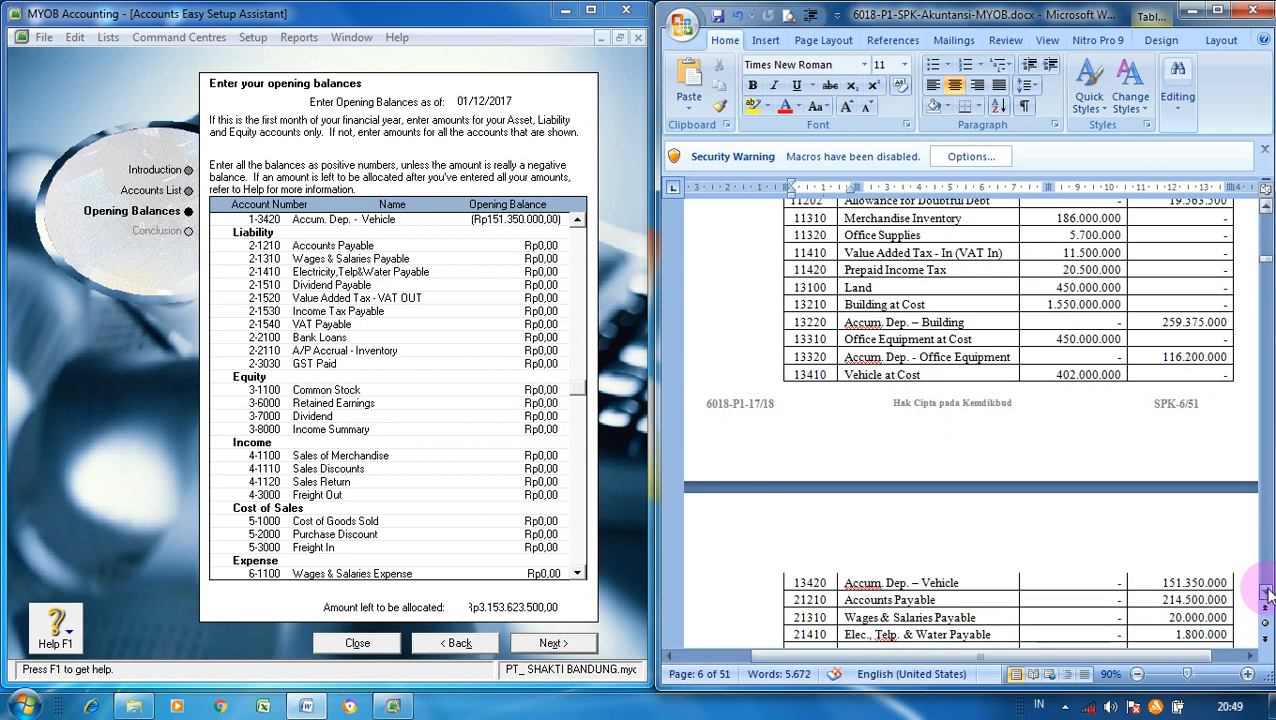
scroll(1268, 594, down, 5)
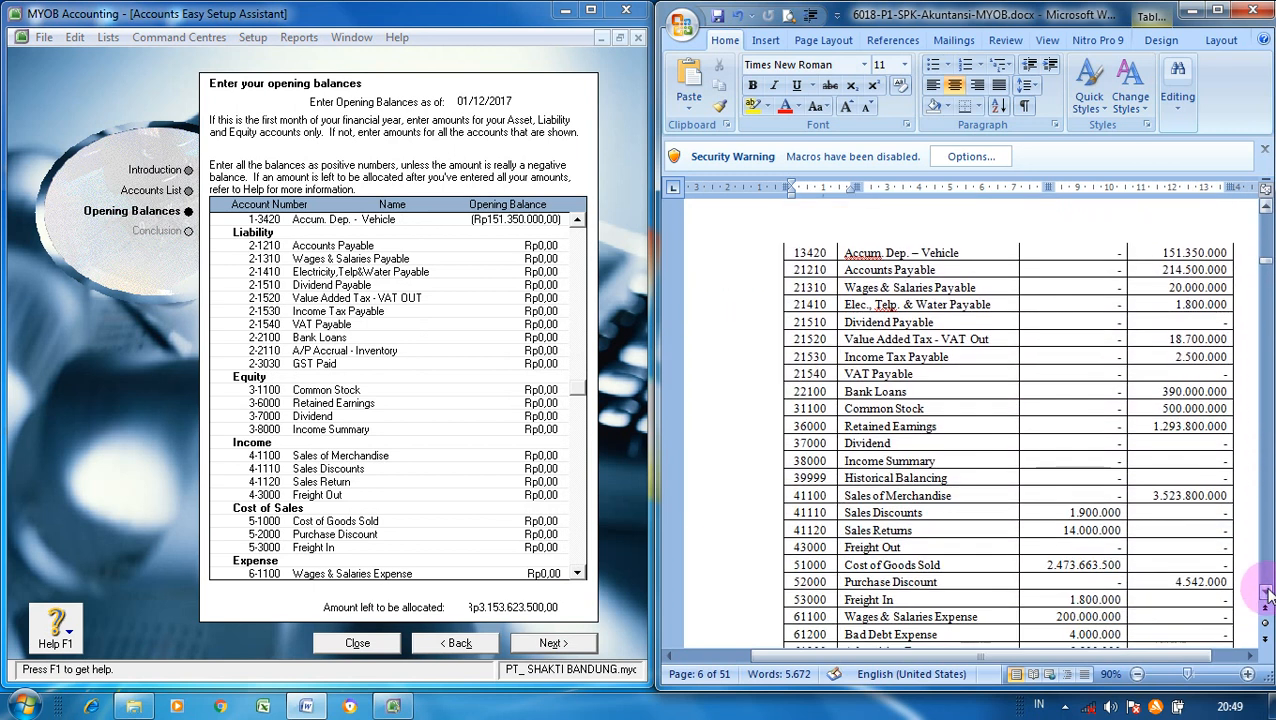
scroll(1266, 594, down, 1)
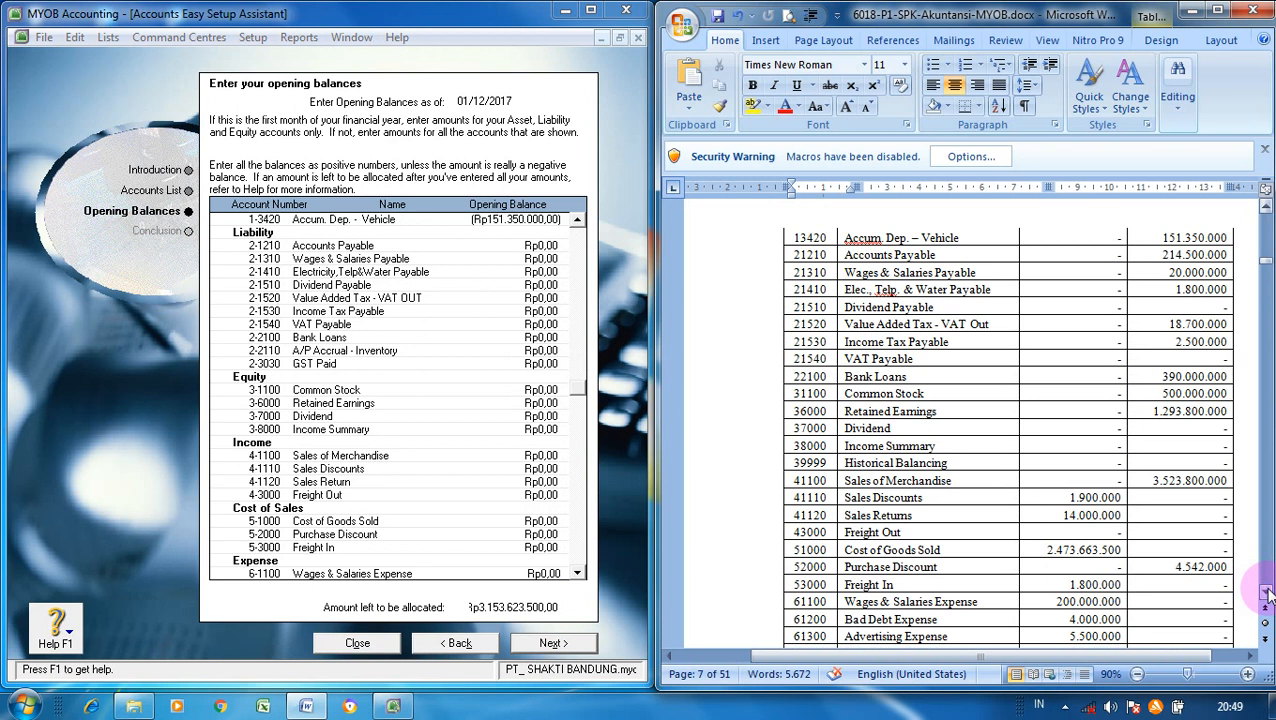
scroll(1266, 594, down, 1)
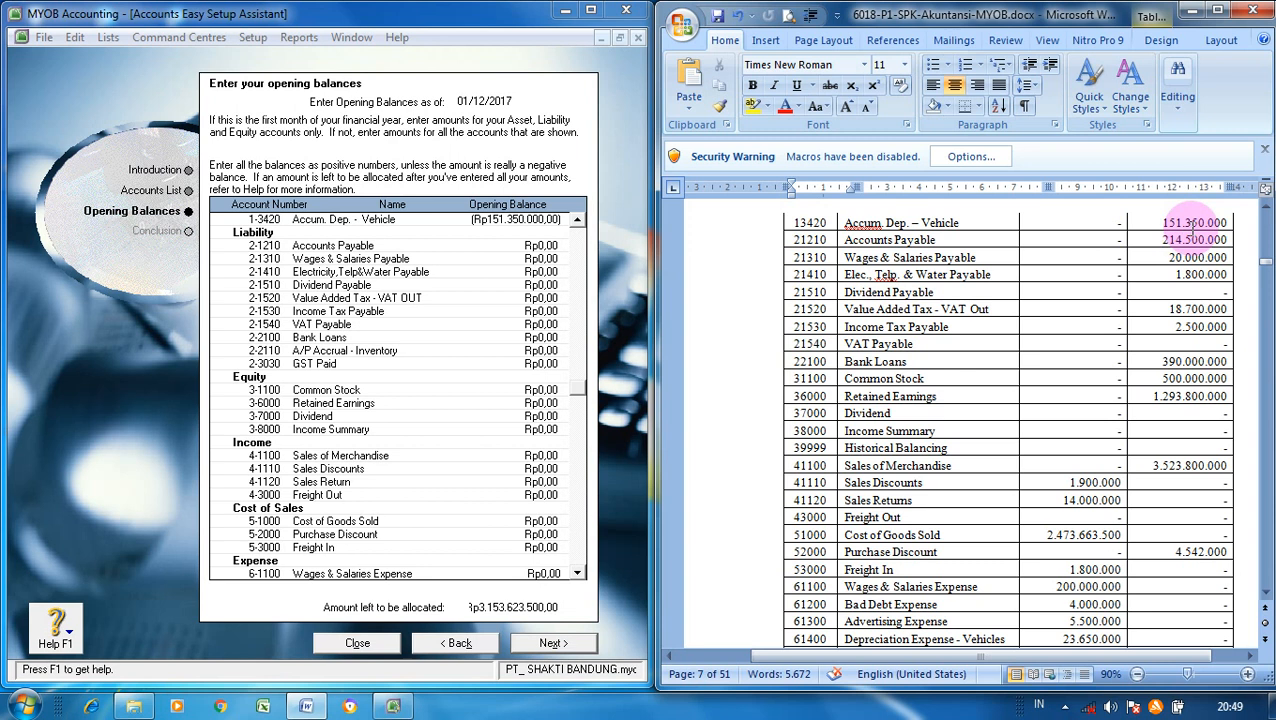
- Enter Accounts Payable 214.500.000, Wages & Salaries Payable 20.000.000 and Electricity, Telp & Water Payable 1.800.000
click(553, 248)
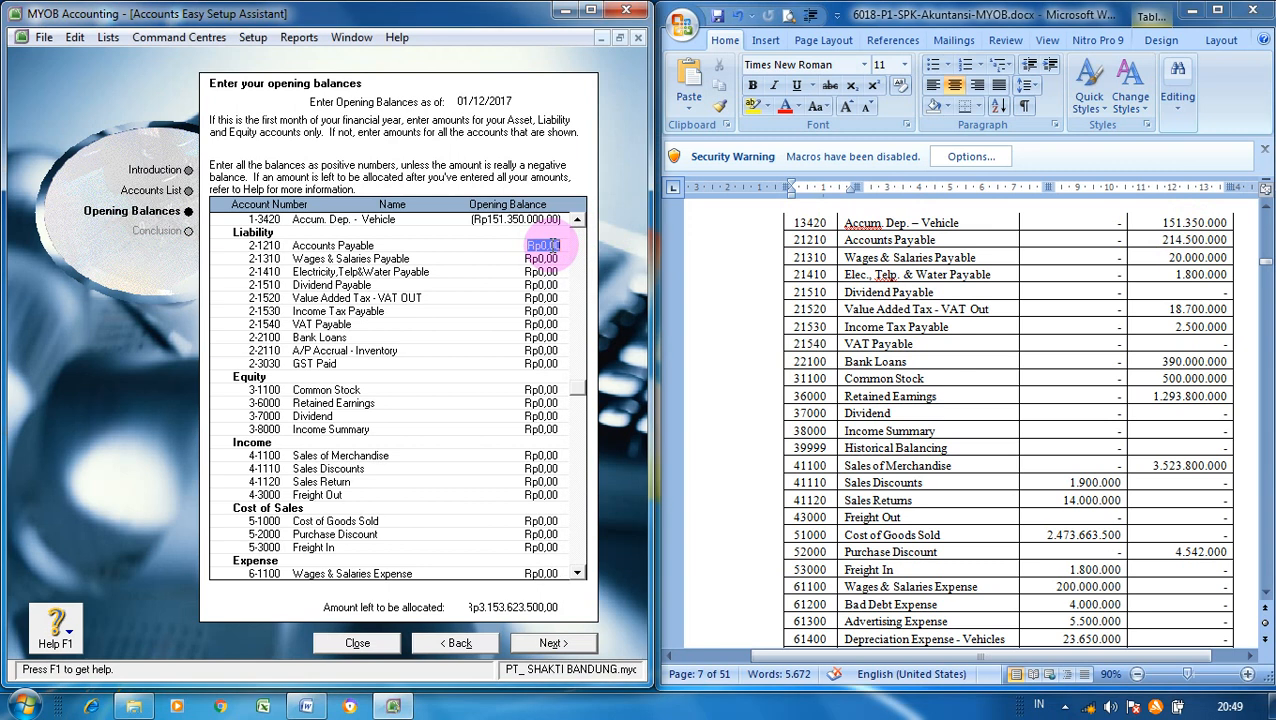
text(214500000)
click(555, 255)
text(20000000)
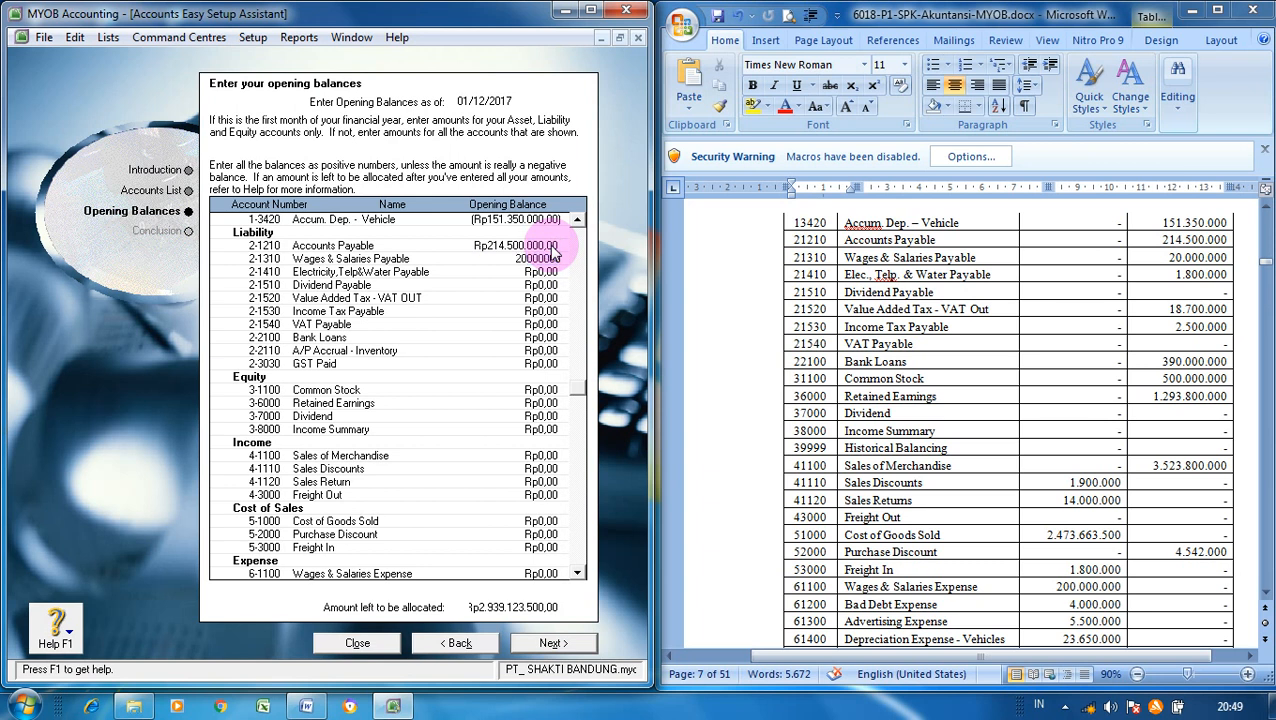
key(Tab)
text(1800000)
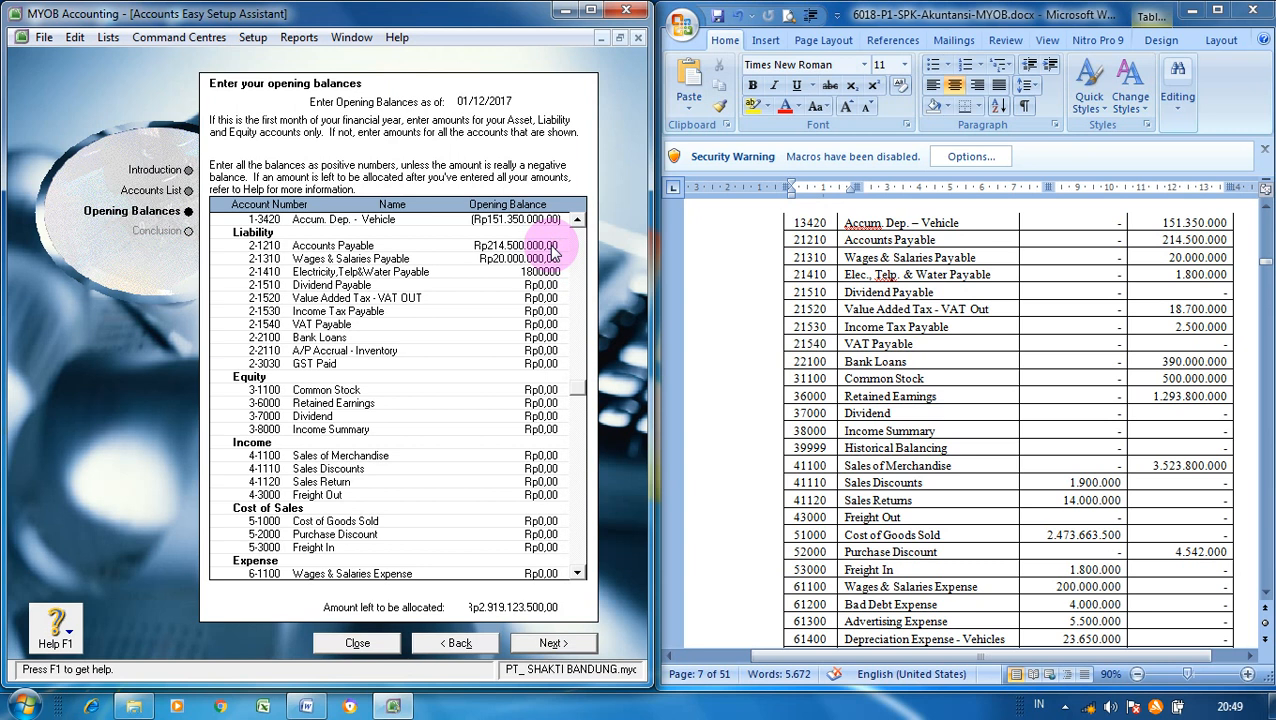
key(Tab)
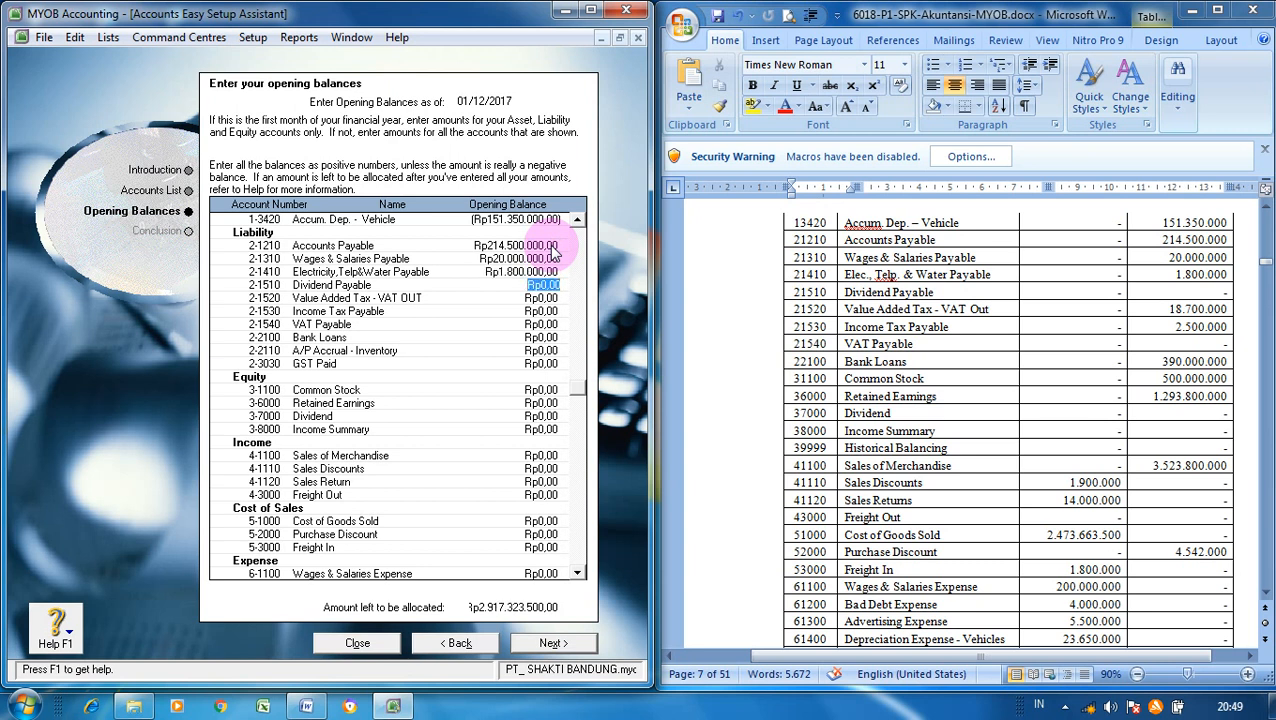
key(Tab)
- Enter VAT OUT 18.700.000, Income Tax Payable 2.500.000 and Bank Loans 390.000.000, leaving other liabilities at zero
text(18700000)
key(Tab)
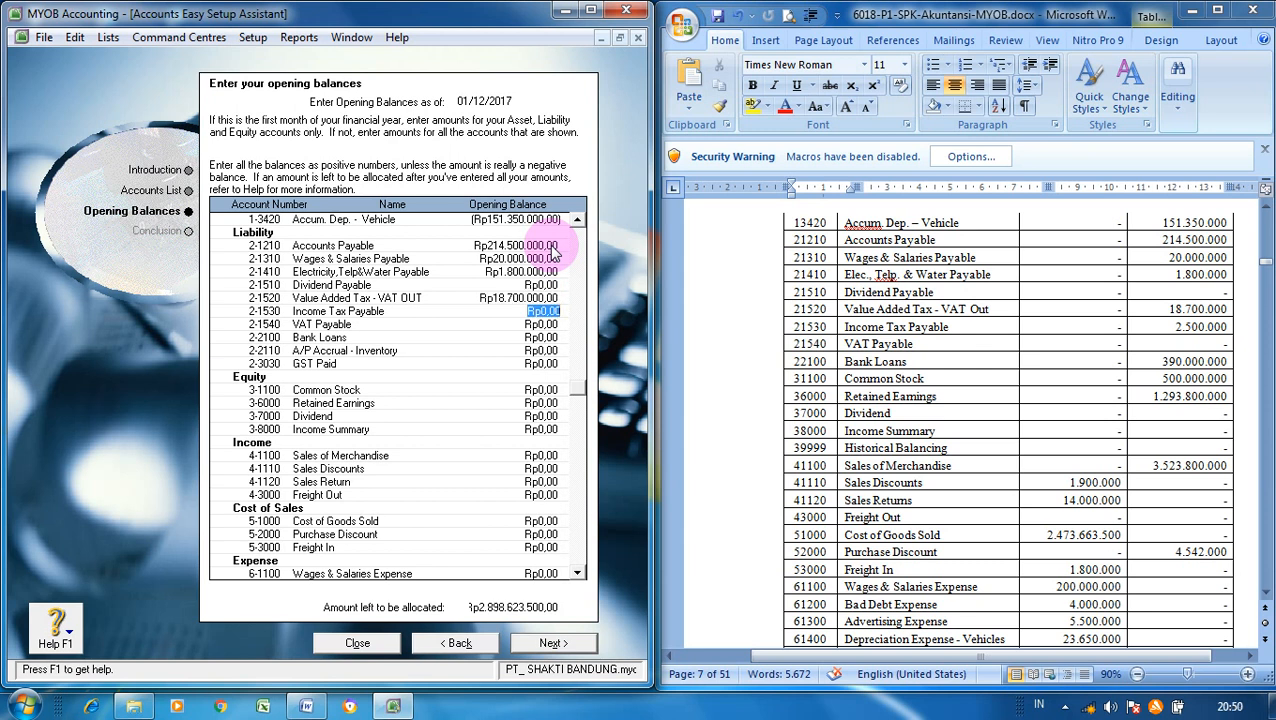
text(2500000)
key(Tab)
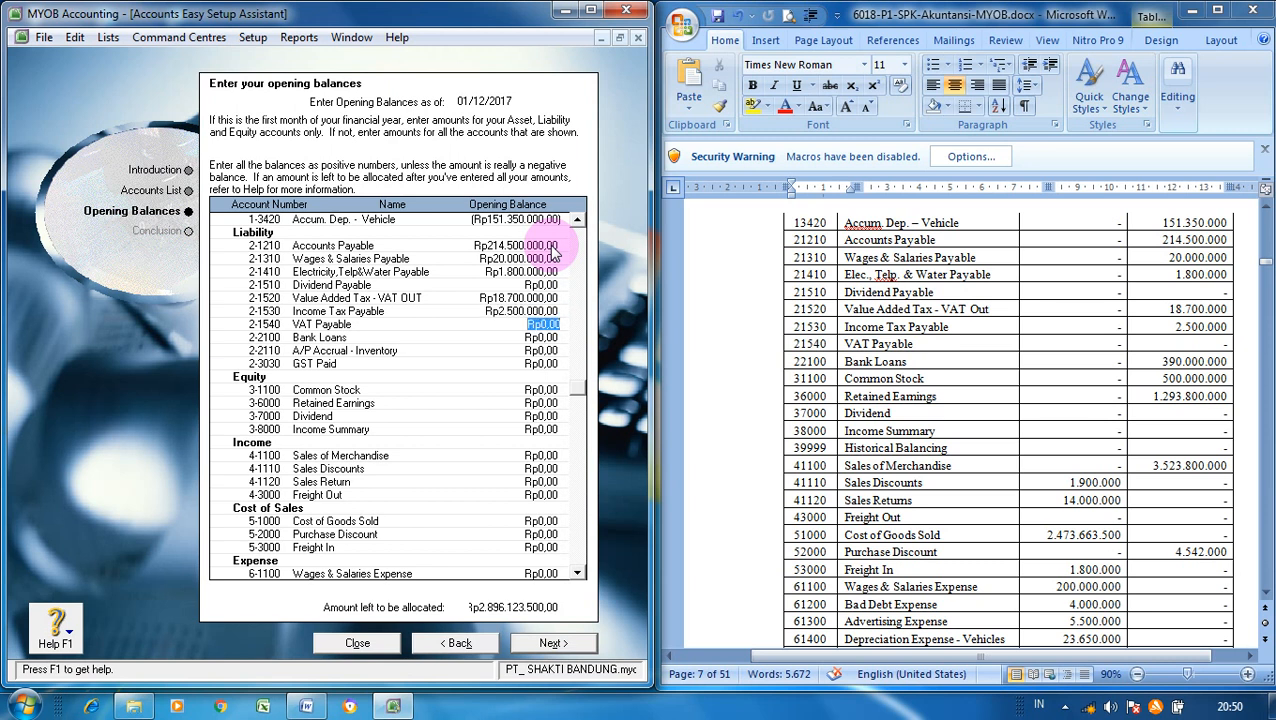
key(Tab)
text(3900000)
key(Tab)
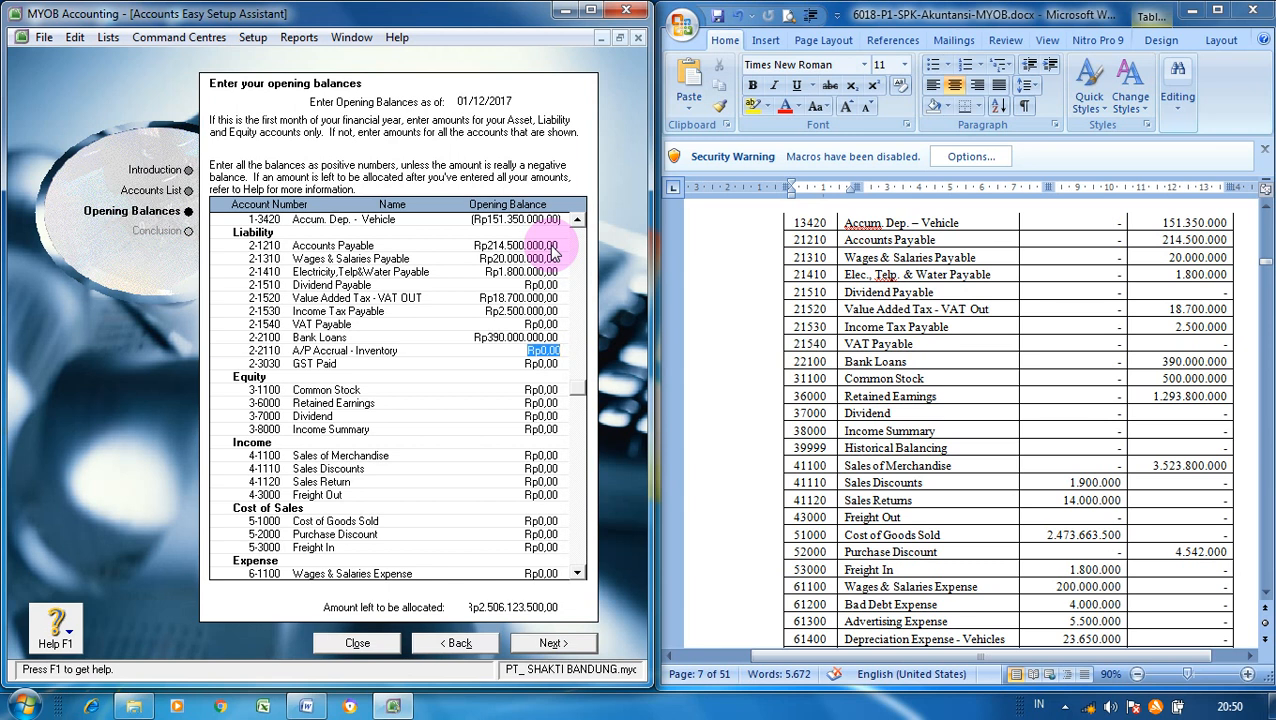
key(Tab)
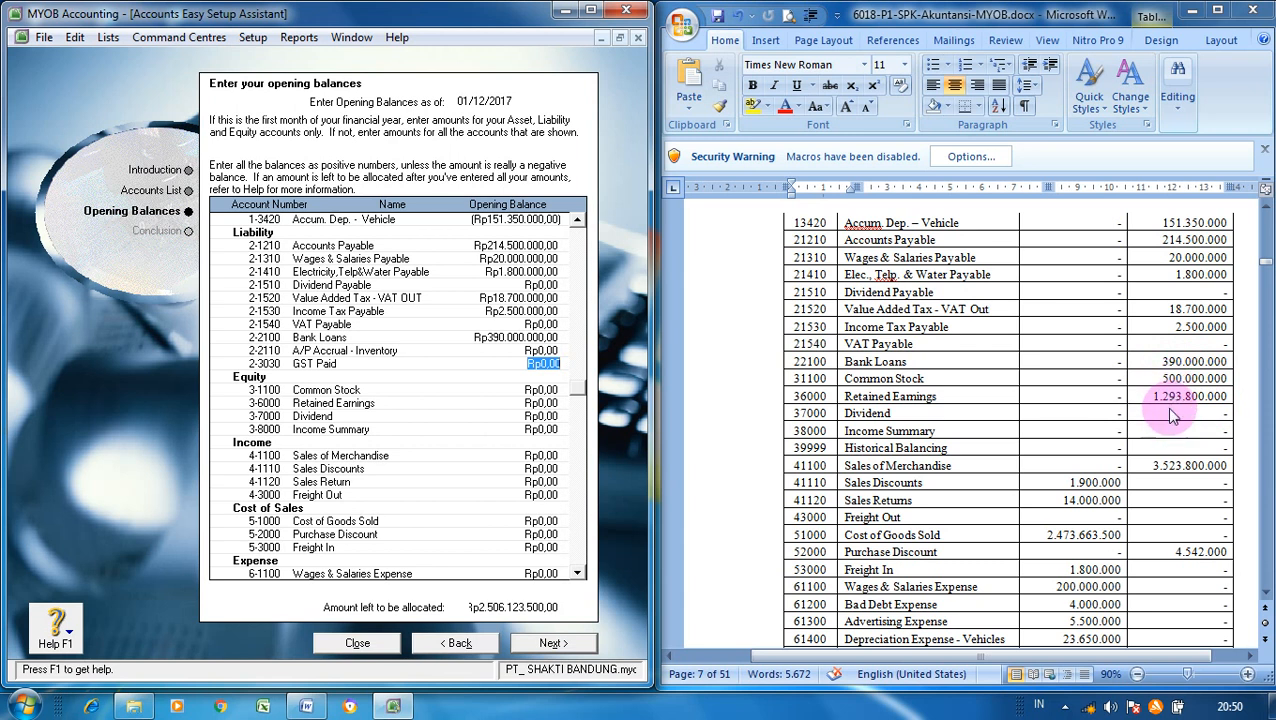
- Fill in the equity balances: Common Stock 500.000.000 and Retained Earnings 1.293.800.000
click(530, 390)
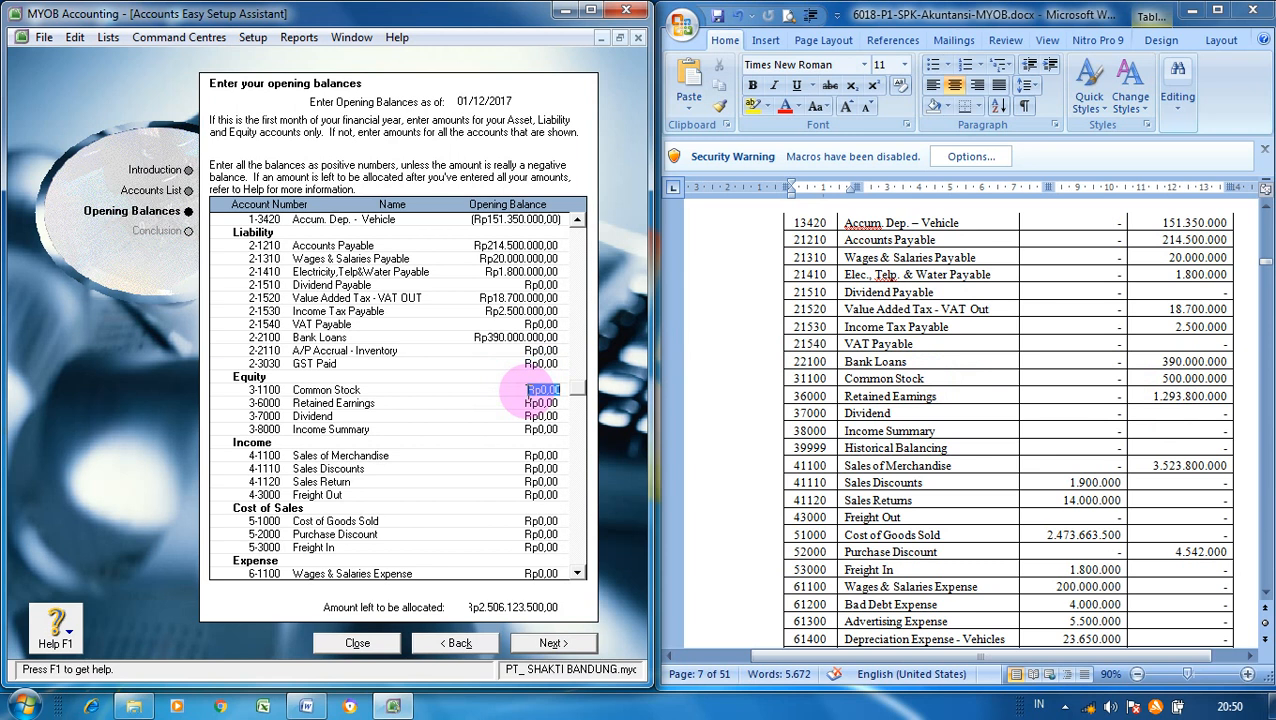
text(500.)
text(000.000)
key(Tab)
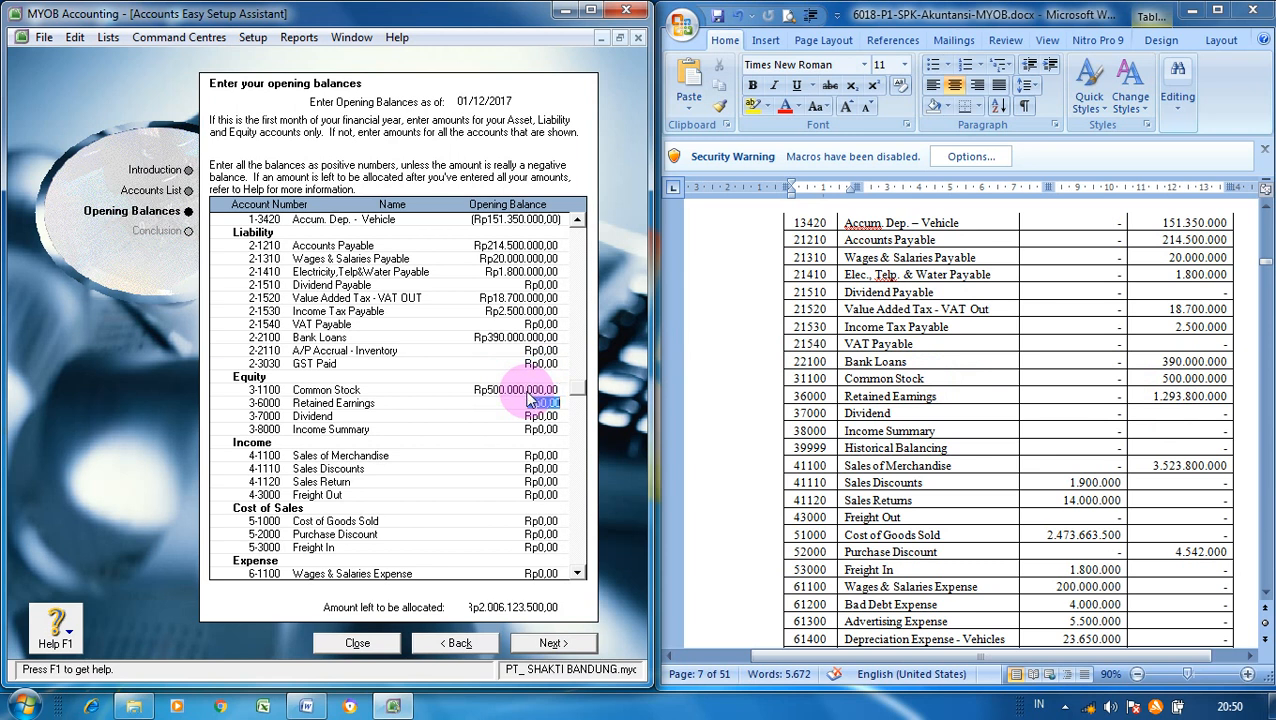
text(1.293.800.000)
key(Tab)
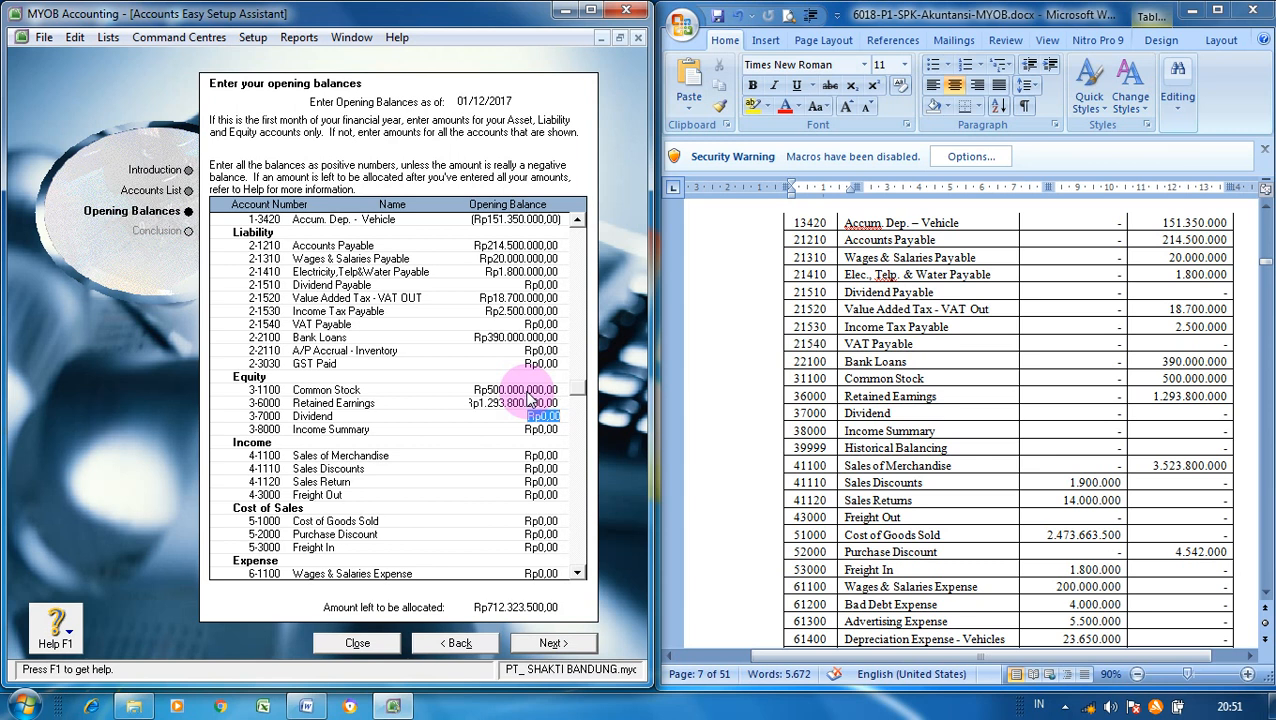
- Enter Rp3.523.800.000 as the Sales of Merchandise (4-1100) opening balance
click(542, 456)
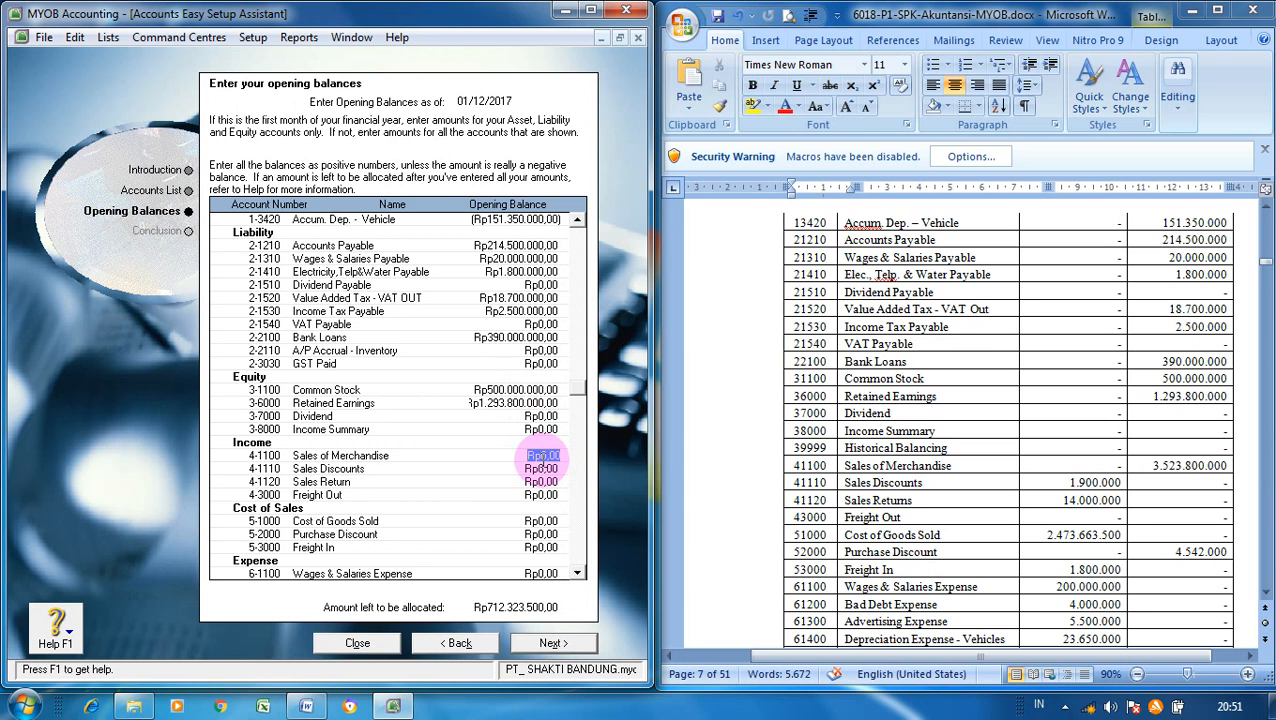
text(352380)
text(00)
click(545, 468)
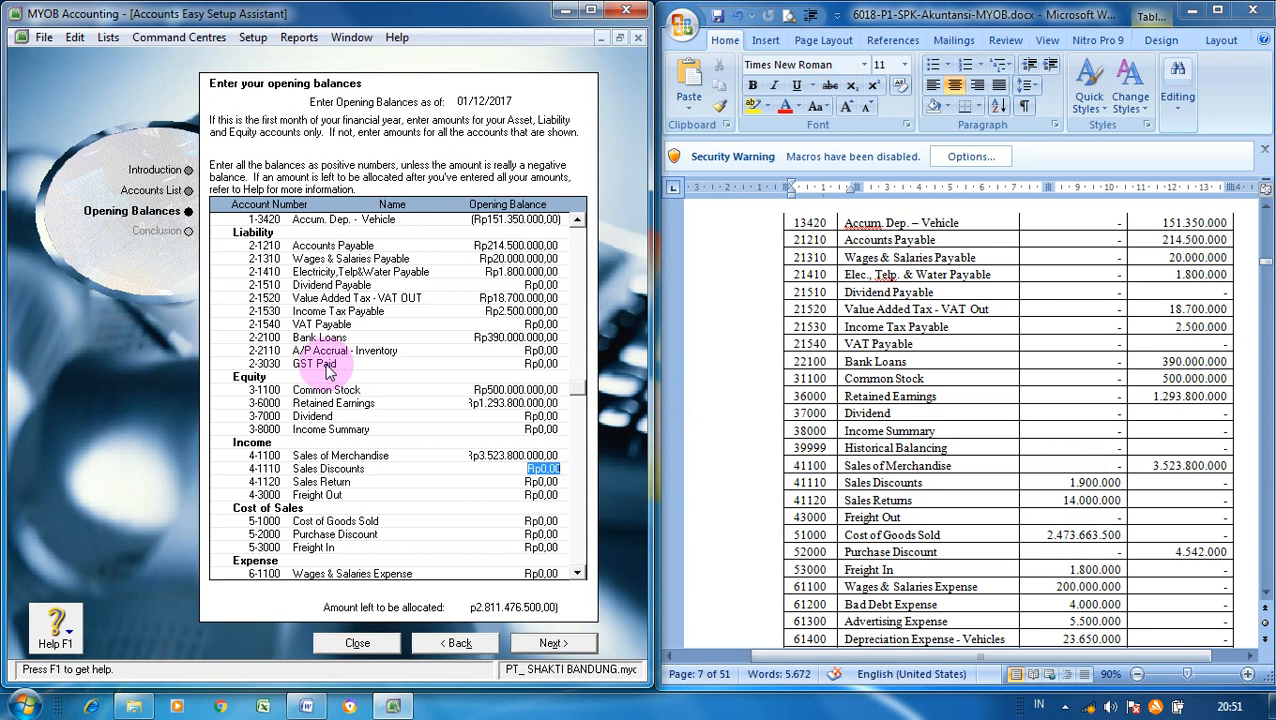
- Enter negative balances for Sales Discounts (-1.900.000) and Sales Return (-14.000.000)
key(BackSpace)
text(-1900000)
key(Tab)
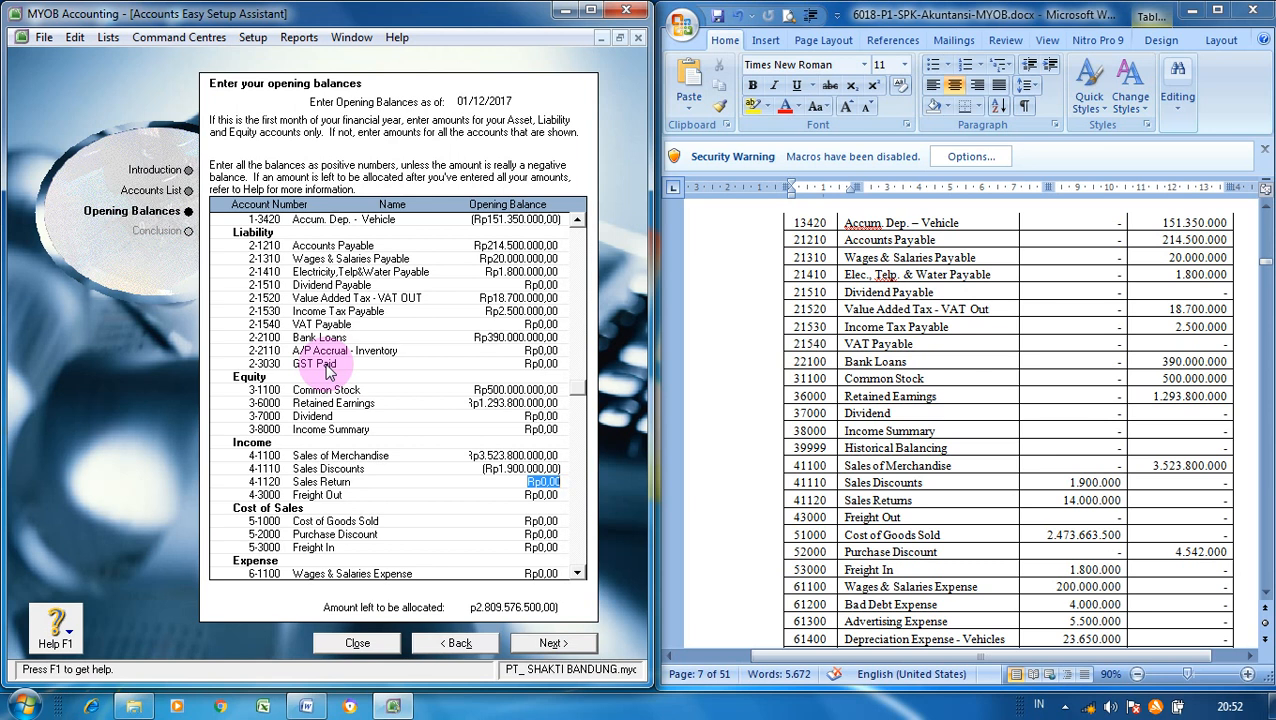
key(BackSpace)
text(-14000000)
key(Tab)
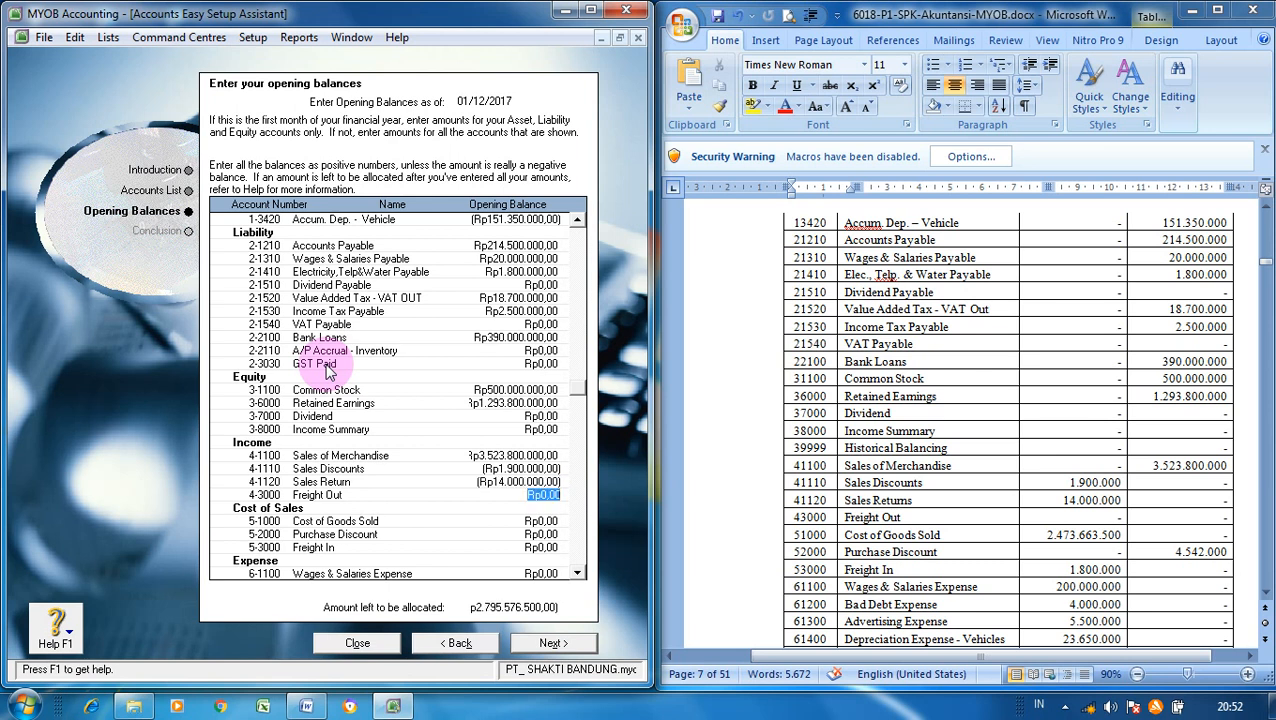
key(Down)
key(Down)
key(Down)
key(Down)
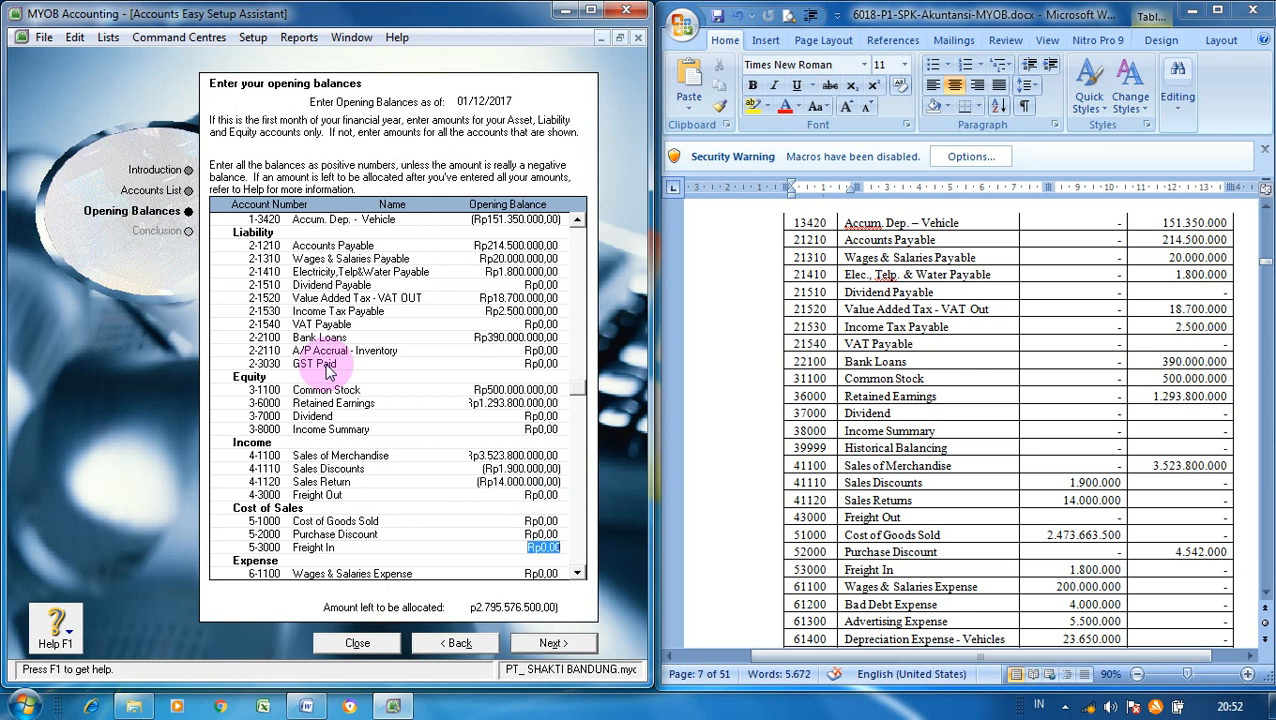
key(Up)
key(Up)
key(Up)
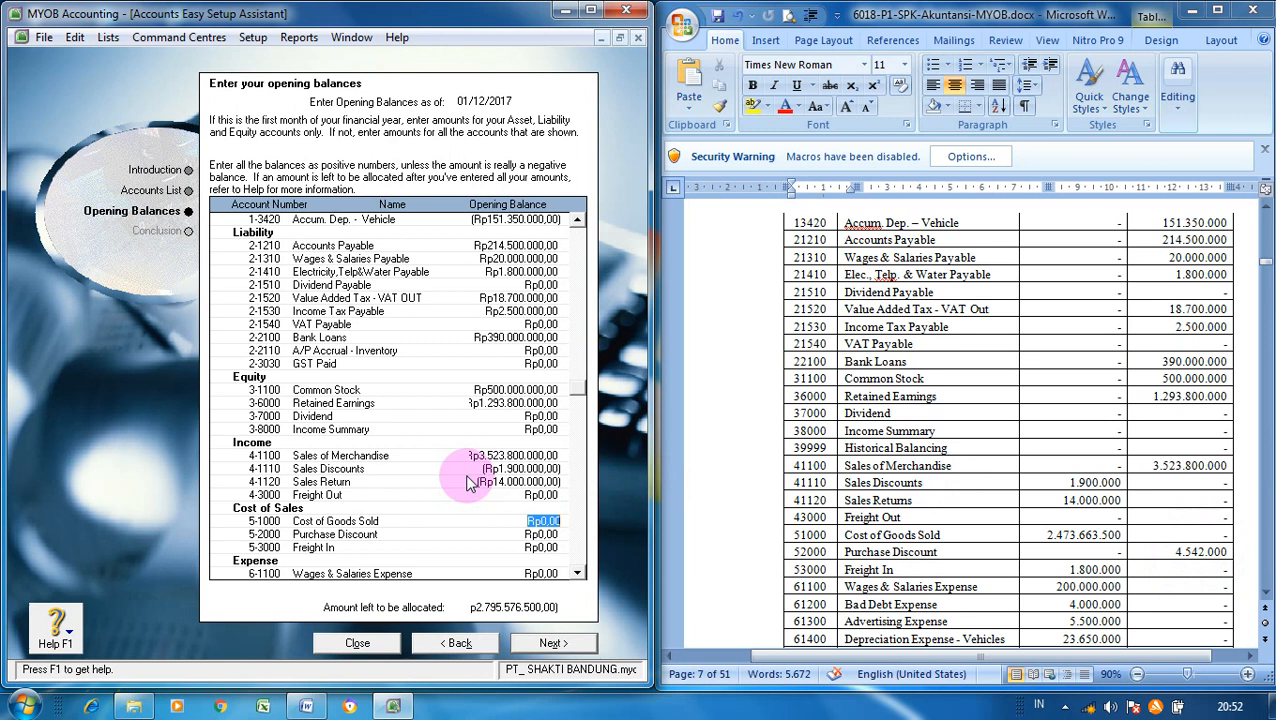
- Enter Cost of Goods Sold 2.473.663.500, Purchase Discount -4.542.000 and Freight In 1.800.000
text(2.)
text(473.)
text(663.)
text(500)
key(Tab)
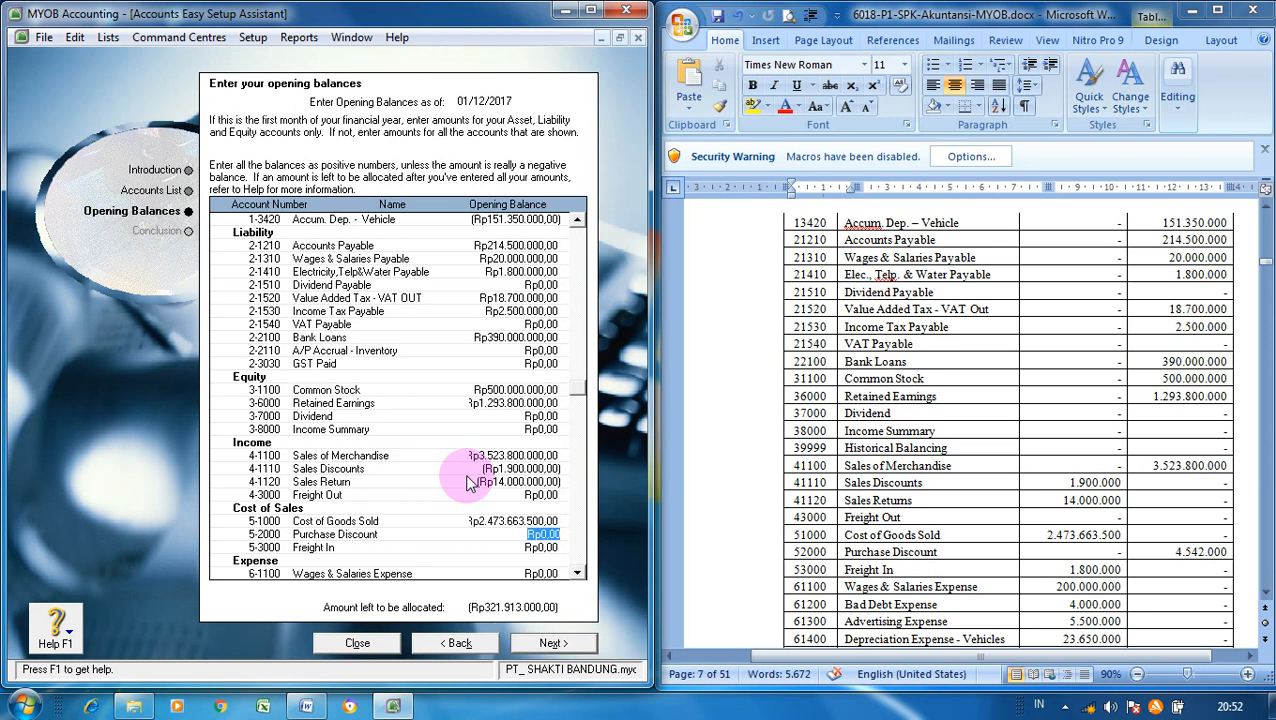
key(BackSpace)
text(-4542000)
key(Tab)
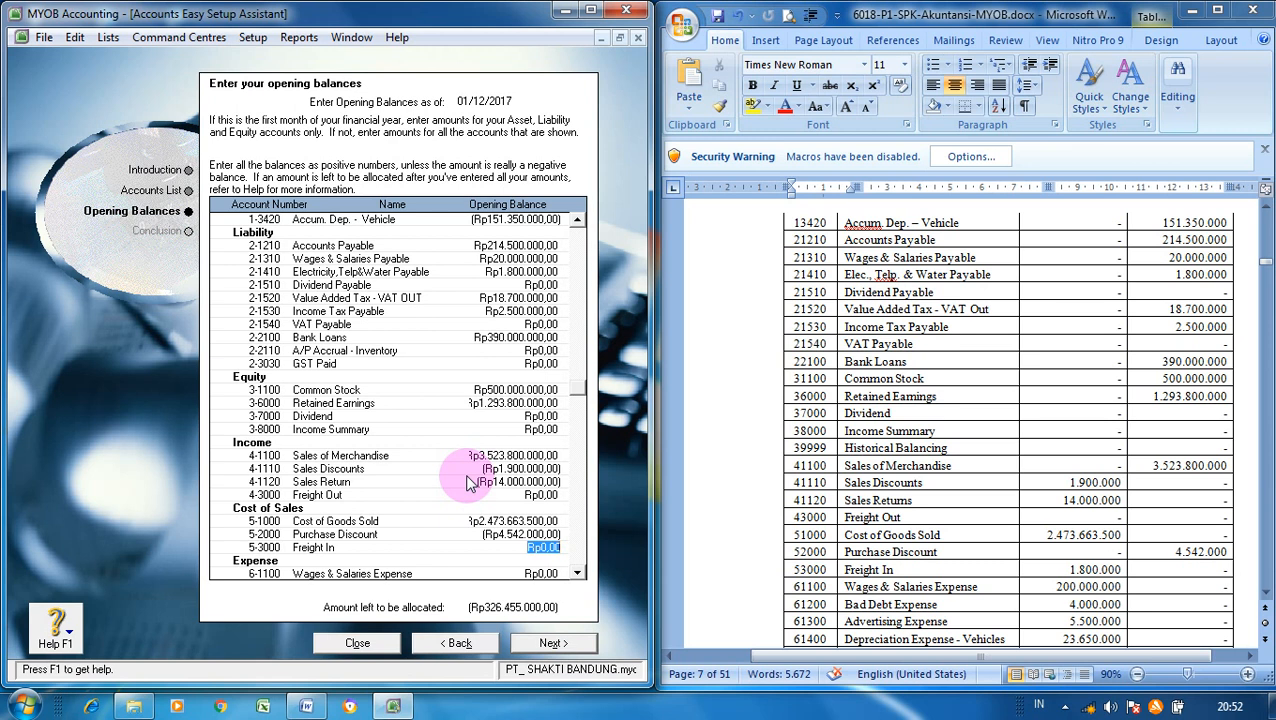
text(1800000)
key(Tab)
key(Tab)
key(Tab)
key(Tab)
key(Tab)
key(Tab)
key(Tab)
key(Tab)
key(Tab)
key(Tab)
key(Tab)
key(Tab)
key(Tab)
key(Tab)
key(Tab)
key(Tab)
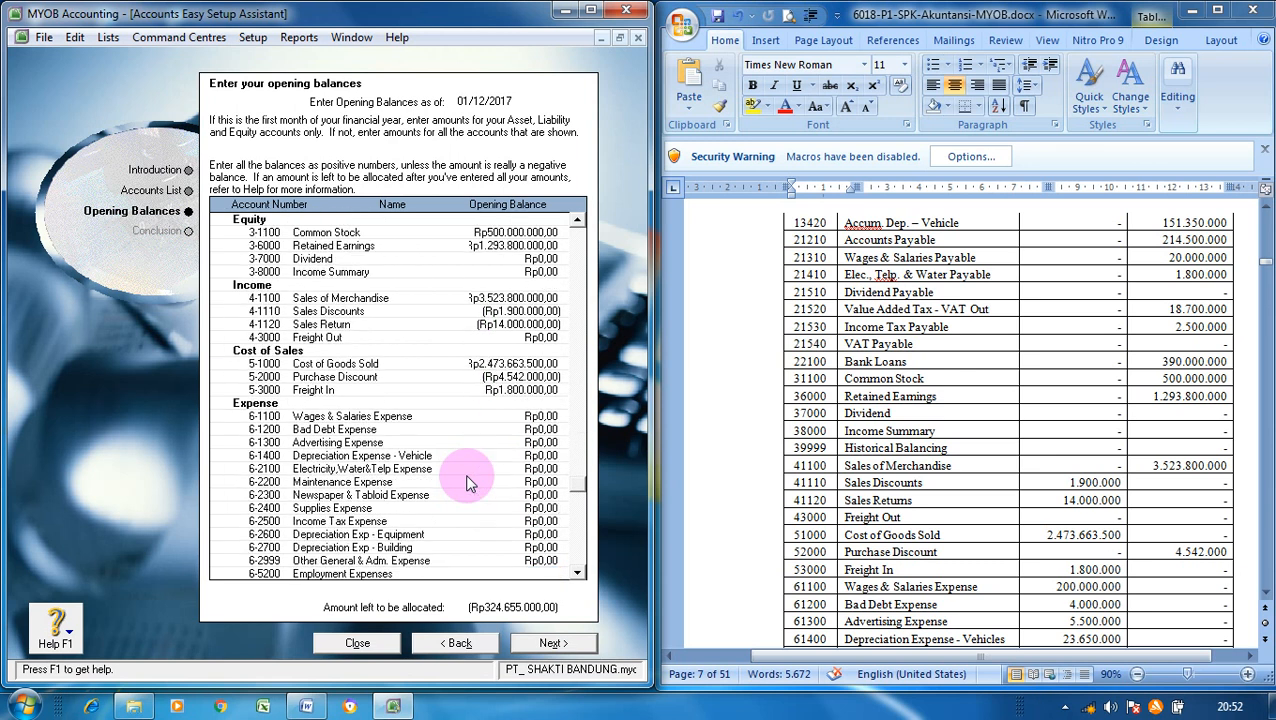
- Bring the expense rows of the Word reference balance table into view
key(shift+Tab)
key(shift+Tab)
key(shift+Tab)
key(shift+Tab)
key(shift+Tab)
key(shift+Tab)
key(shift+Tab)
key(shift+Tab)
key(shift+Tab)
key(shift+Tab)
key(shift+Tab)
key(shift+Tab)
key(shift+Tab)
key(shift+Tab)
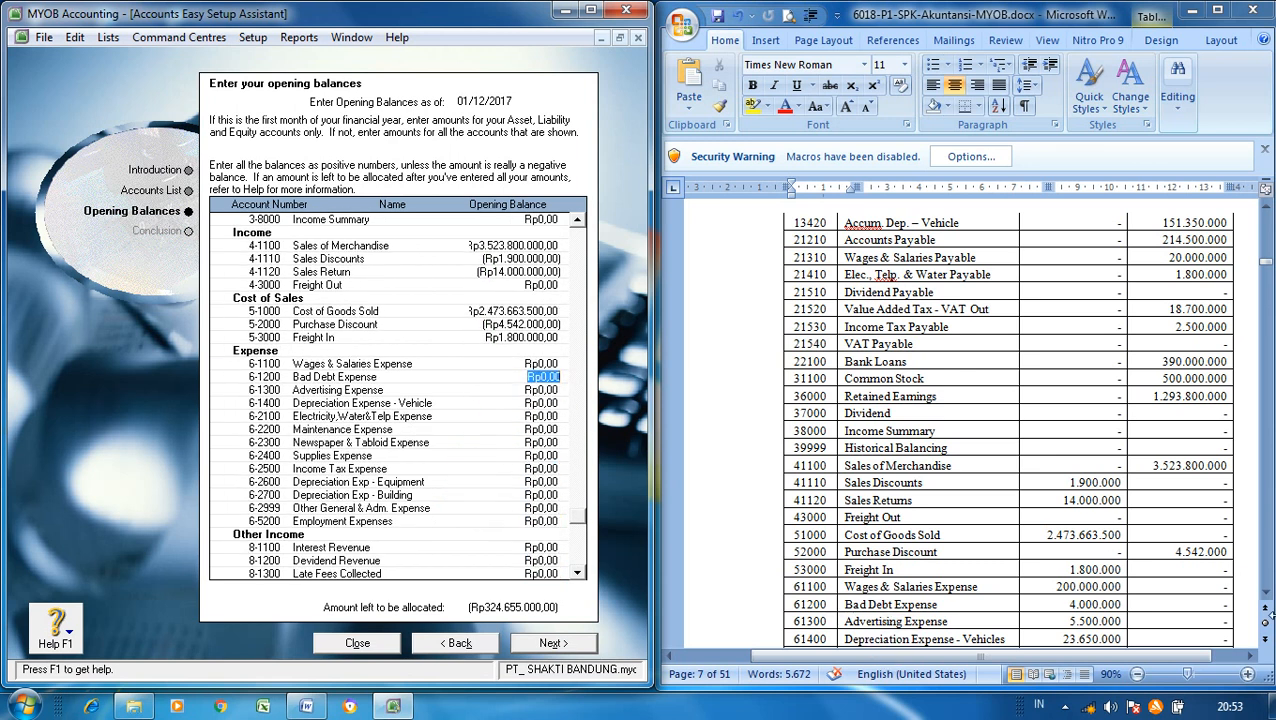
click(1228, 593)
click(1266, 596)
scroll(1266, 596, down, 4)
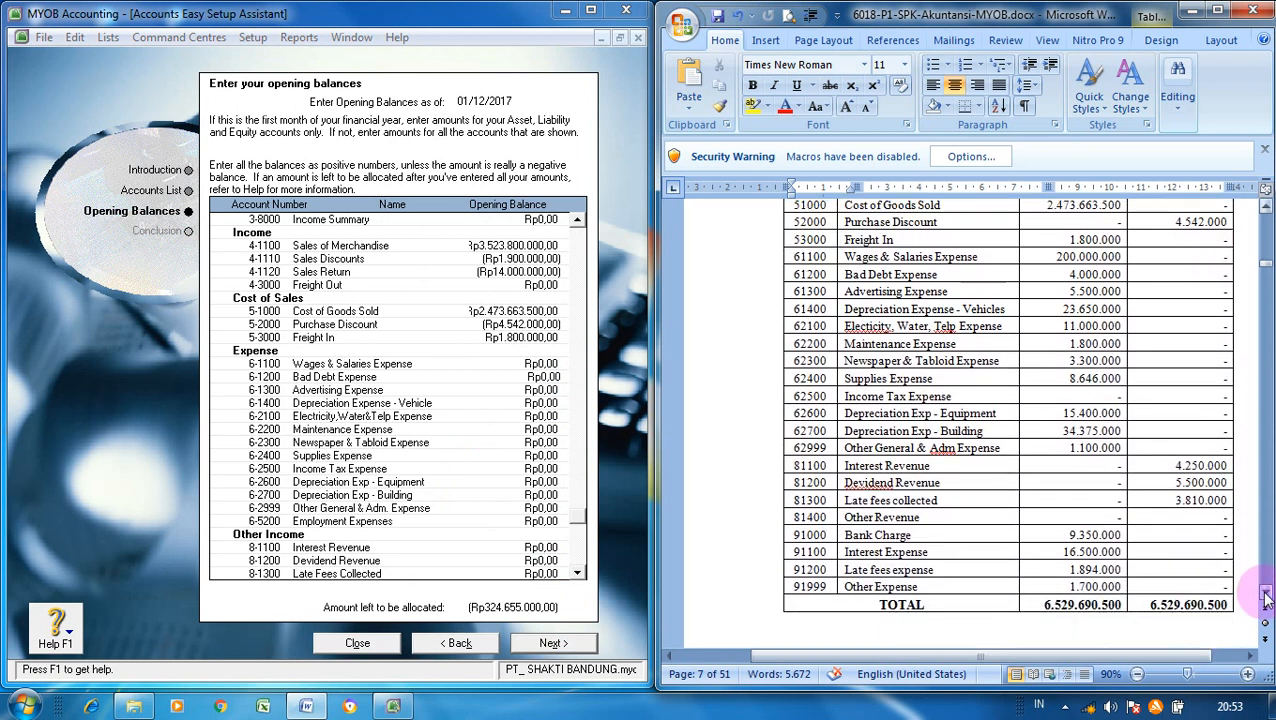
scroll(1266, 596, down, 1)
click(1266, 597)
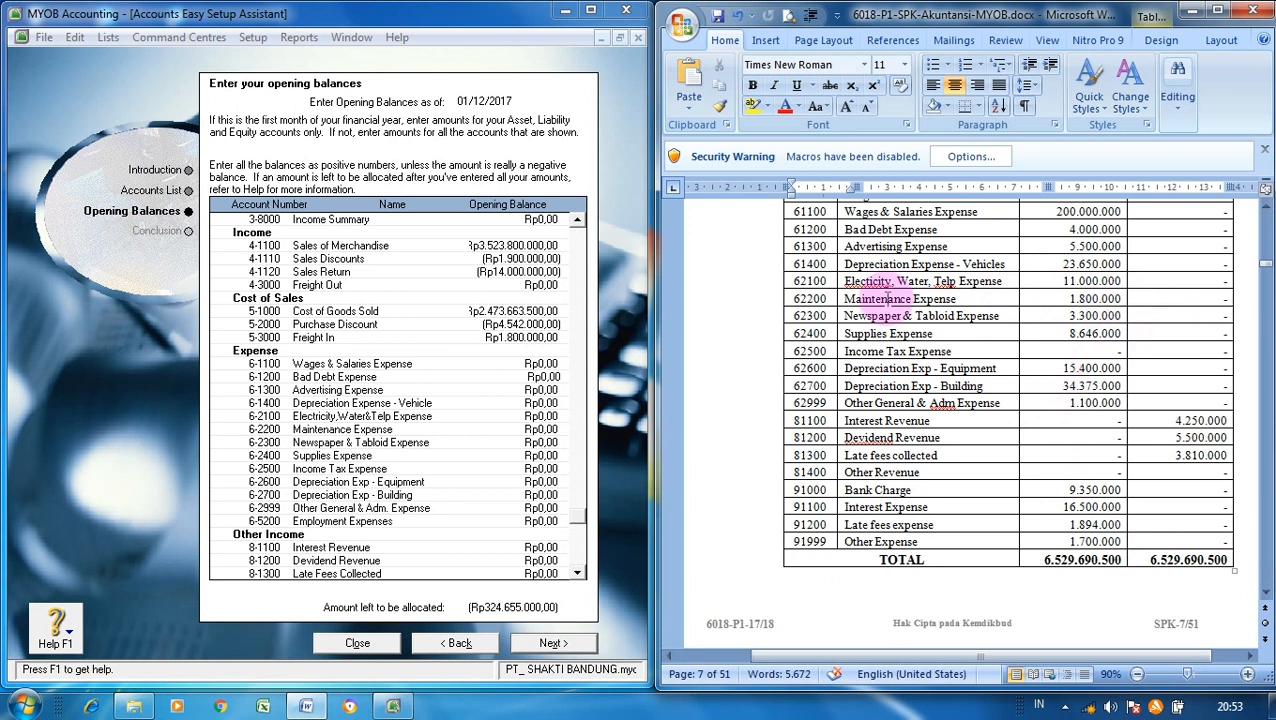
- Enter Wages & Salaries 200.000.000, Bad Debt 4.000.000, Advertising 55.000.000, Vehicle Depreciation 5.500.000, utilities 11.000.000
click(547, 365)
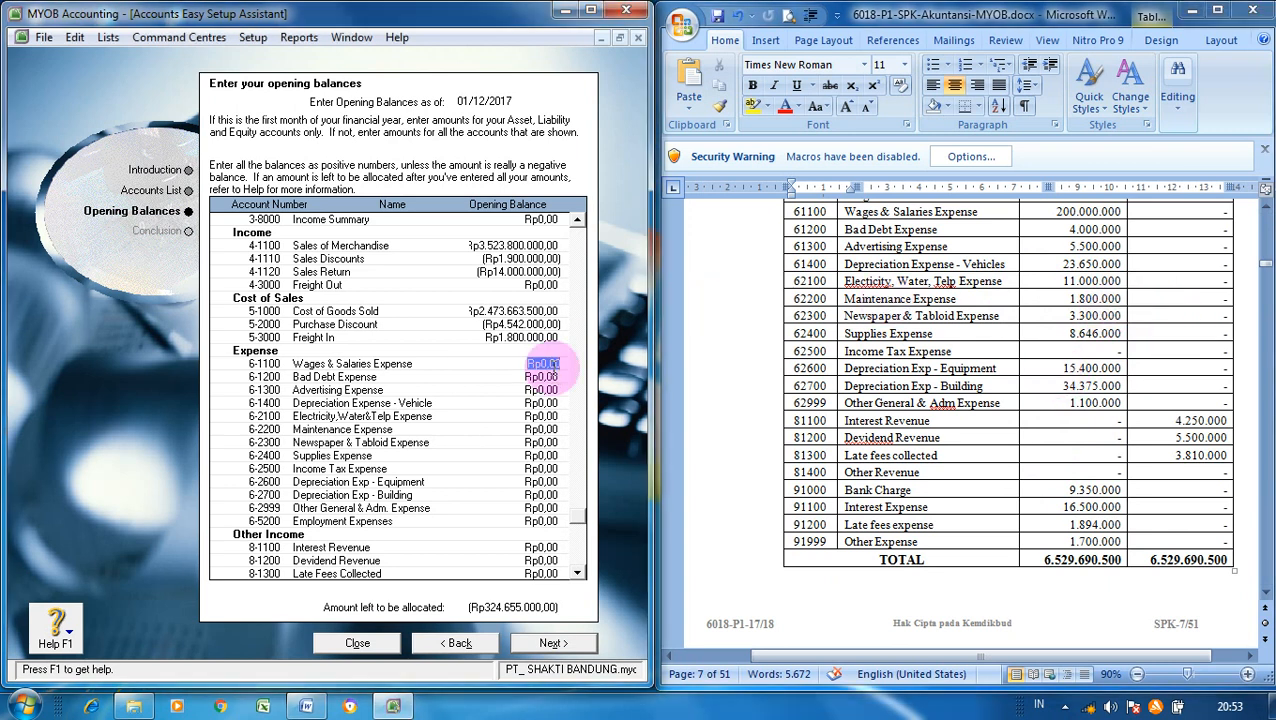
text(200.000.0)
text(00)
click(553, 376)
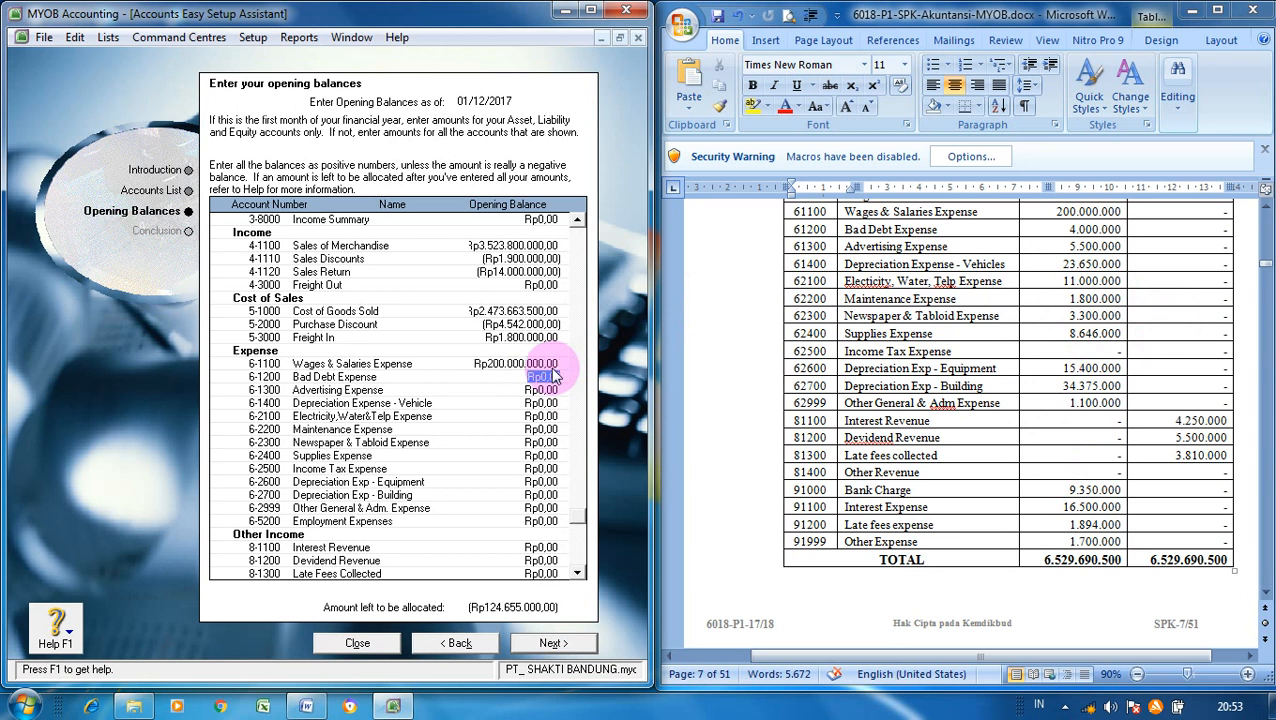
key(BackSpace)
text(4000000)
key(Tab)
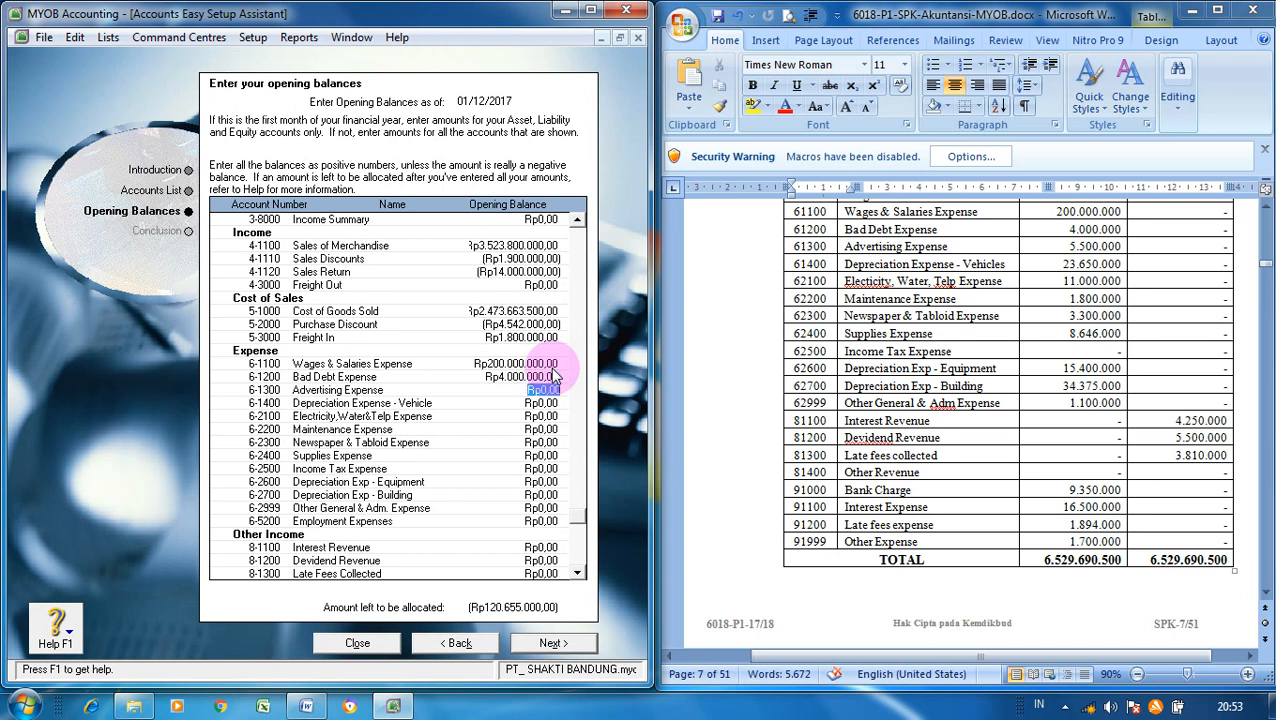
text(55.00)
text(0.00)
text(0)
key(Tab)
text(5.500.00)
text(00)
key(Tab)
text(11000000)
key(Tab)
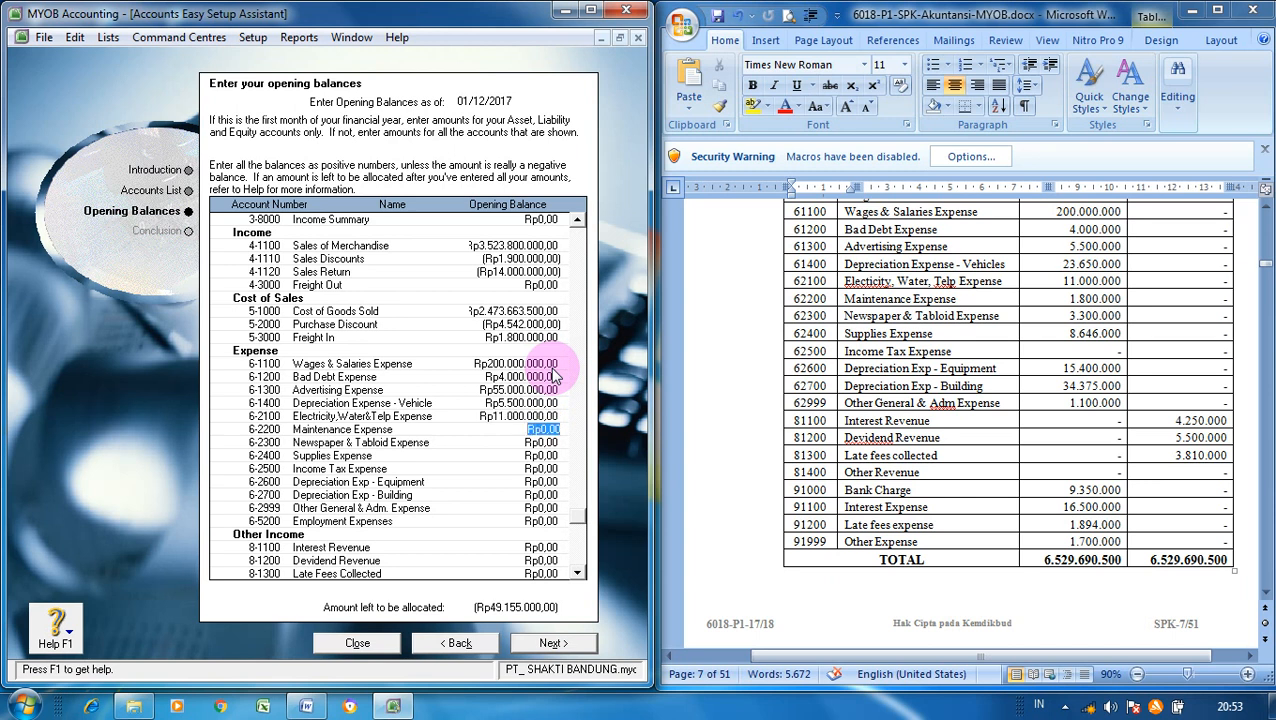
- Enter Maintenance 1.800.000, Newspaper 3.300.000, Supplies 8.646.000, Equipment 15.400.000, Building 34.375.000, Other G&A 1.100.000, skipping Income Tax
text(1.800.00)
text(0)
key(Tab)
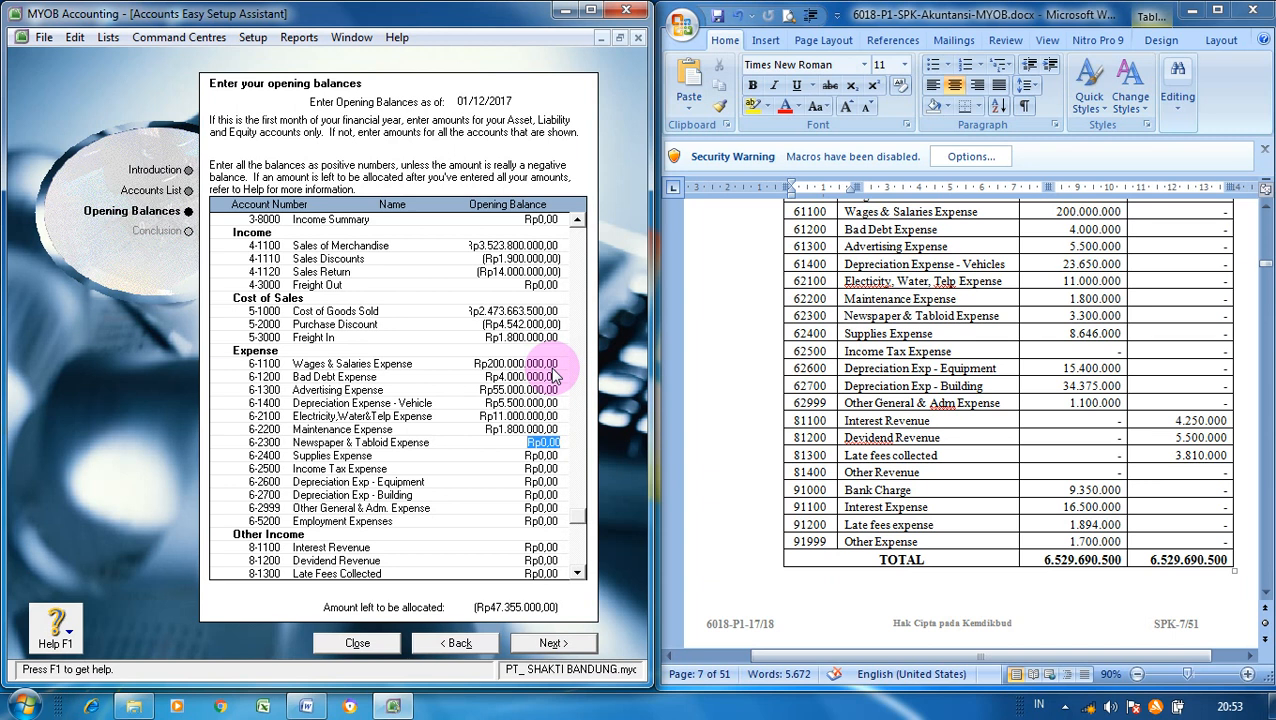
text(3300000)
key(Tab)
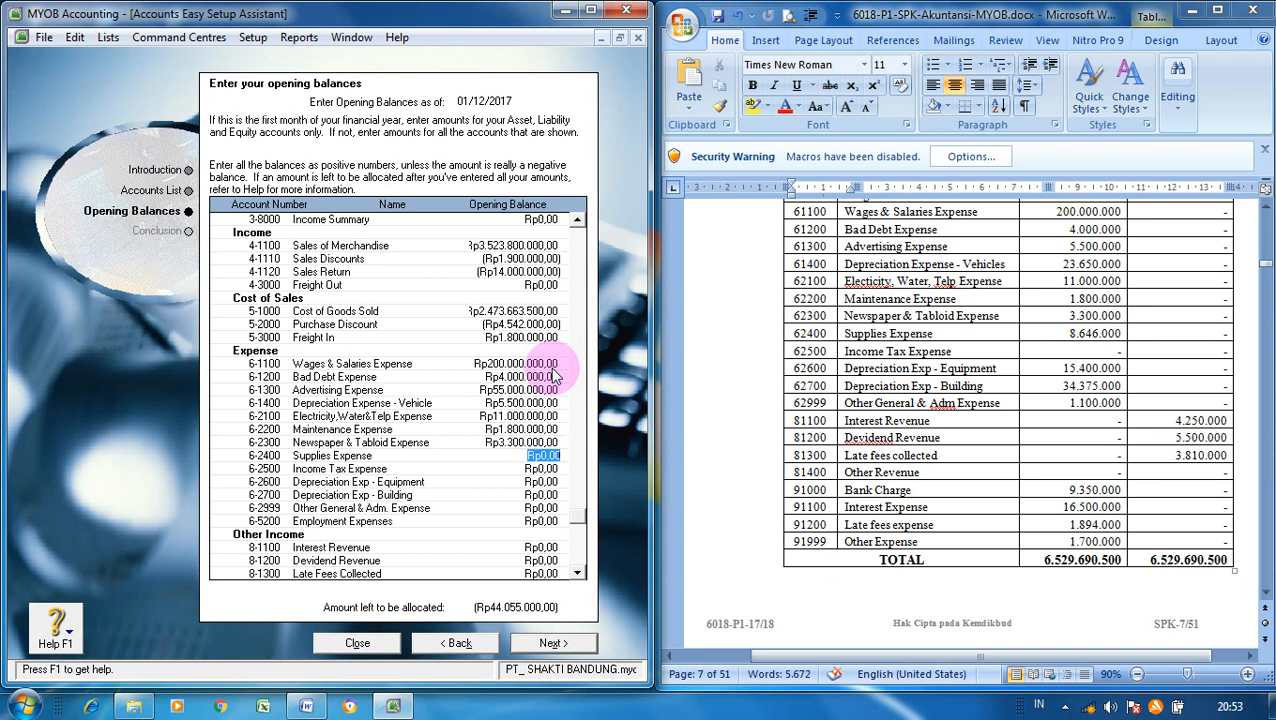
text(8646000)
key(Tab)
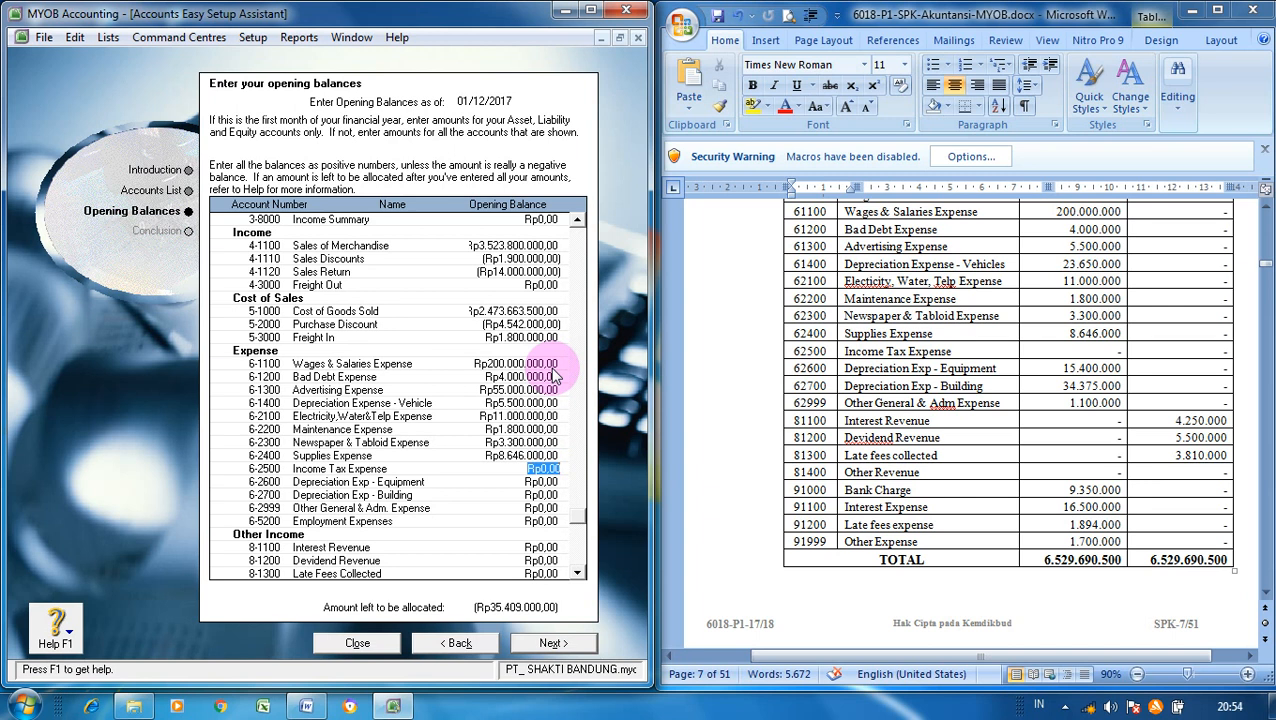
key(Tab)
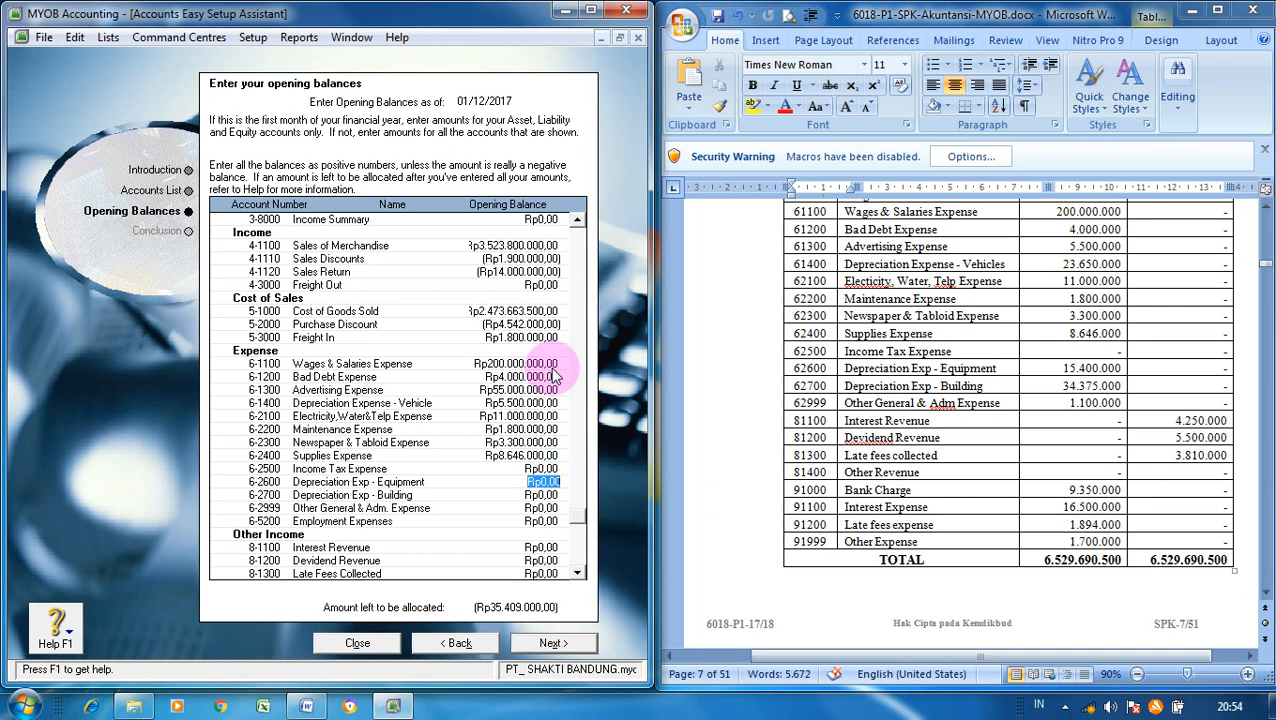
text(15.4)
text(00.000)
key(Tab)
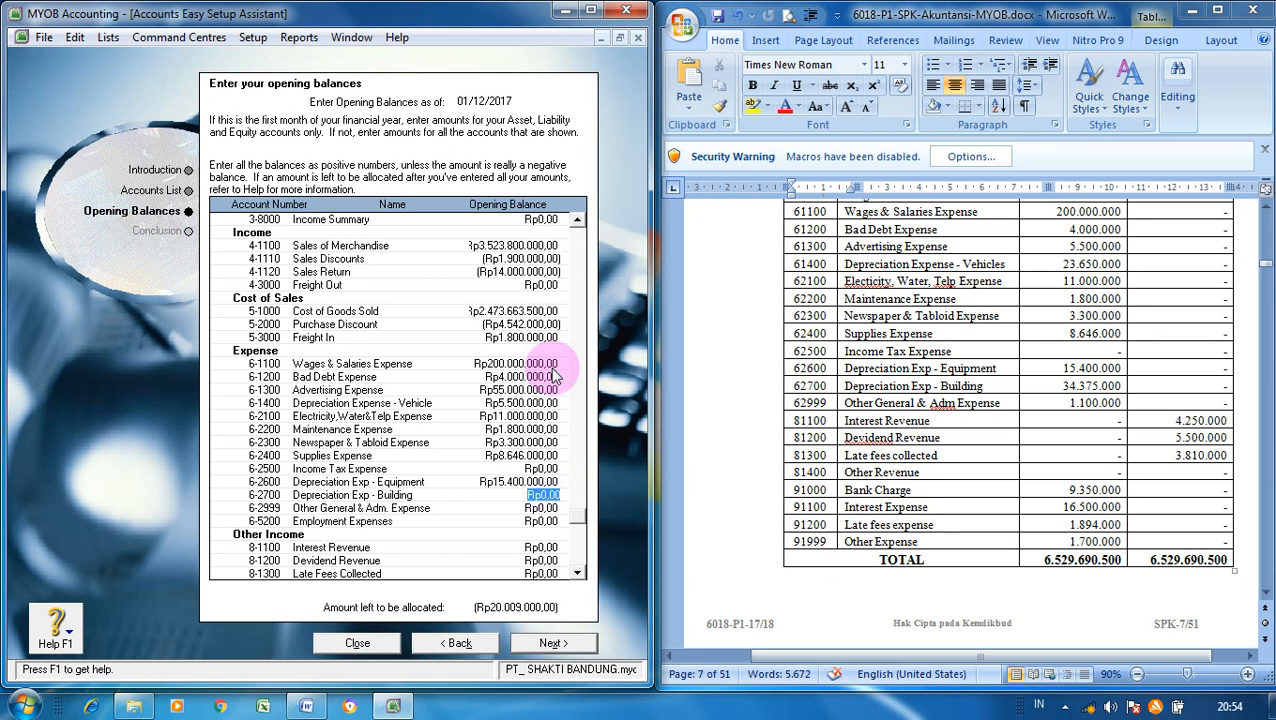
text(34.)
text(3)
text(75.)
text(000)
key(Tab)
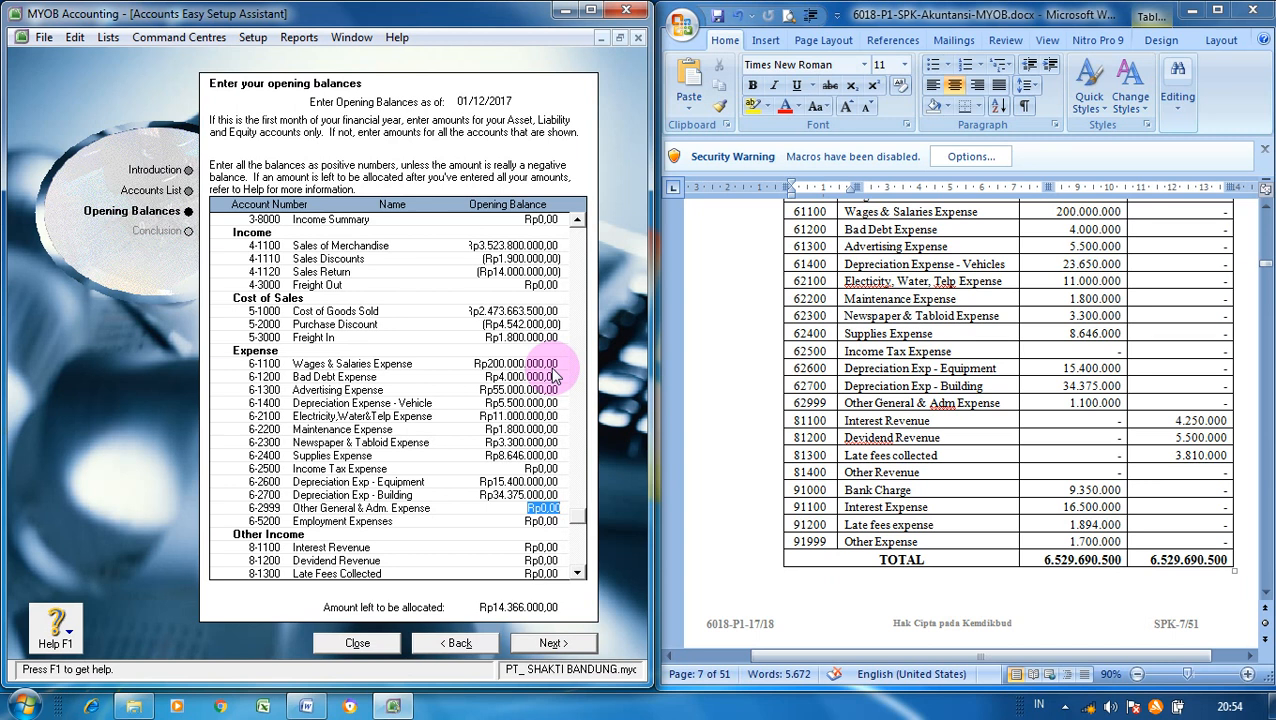
text(1.1)
text(00.000)
key(Tab)
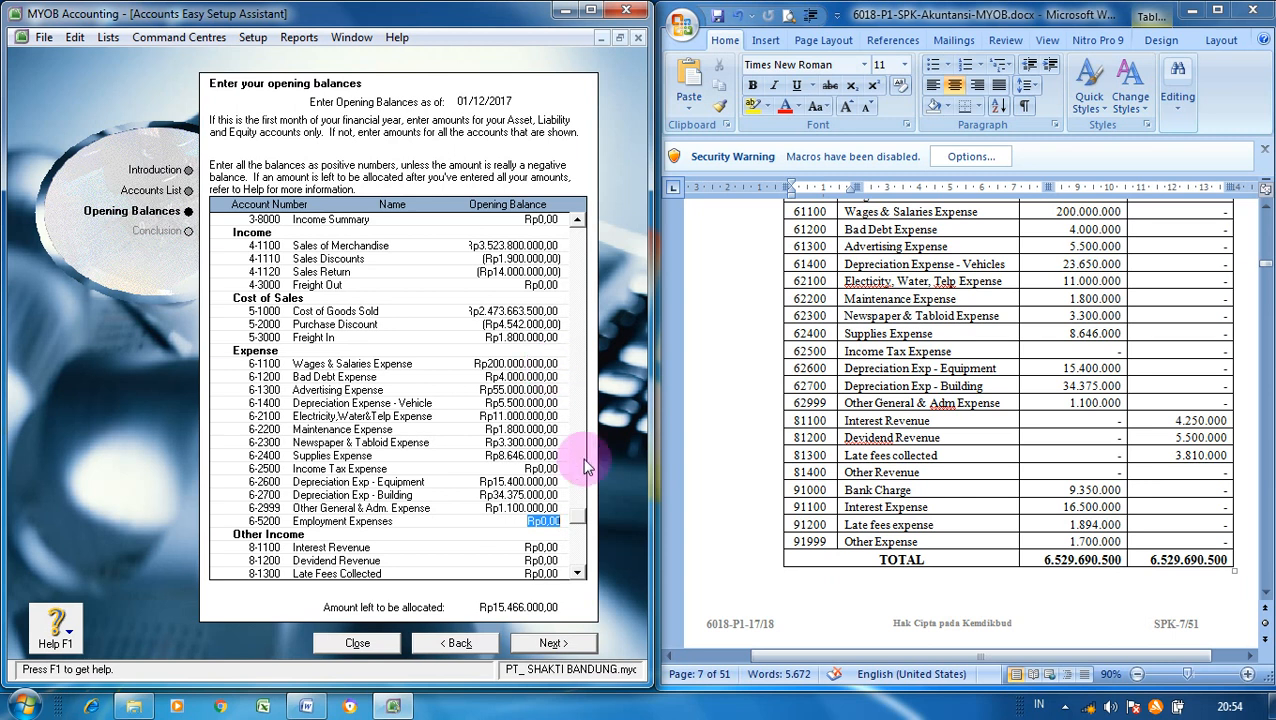
- Enter Other Income balances: Interest Revenue 4.250.000, Dividend Revenue 550.000, Late Fees Collected 3.810.000
click(577, 573)
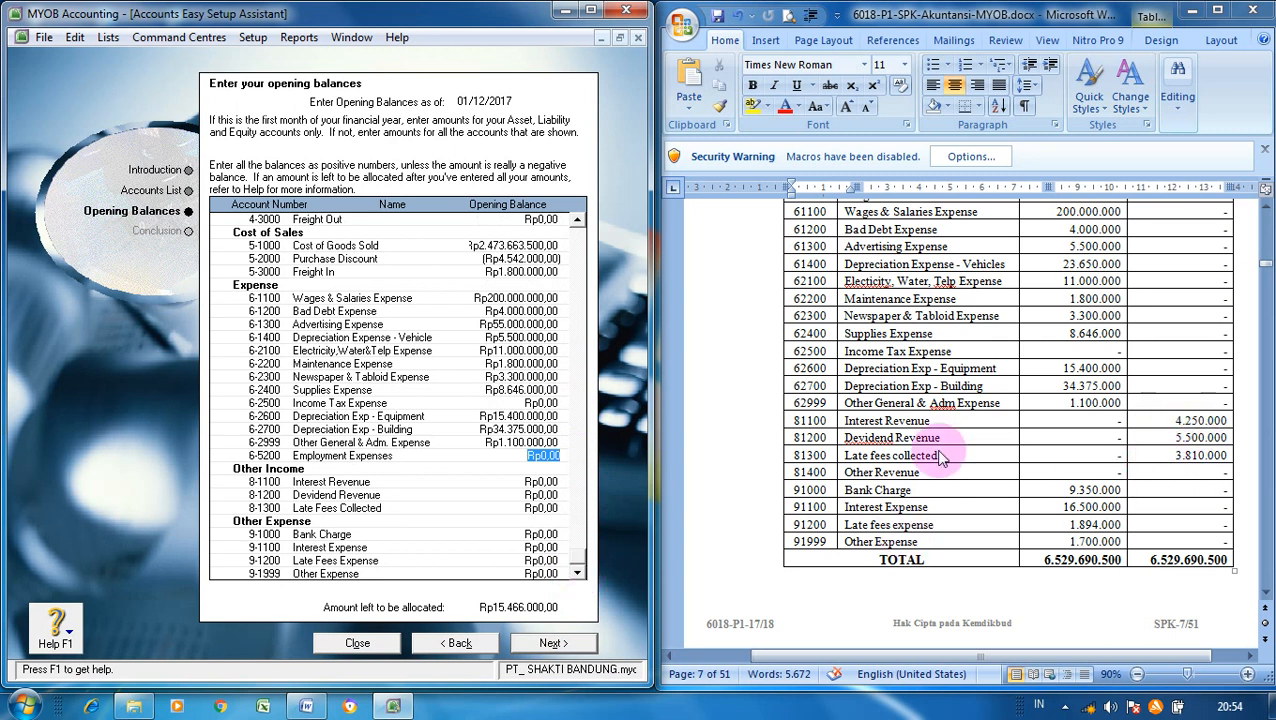
click(531, 482)
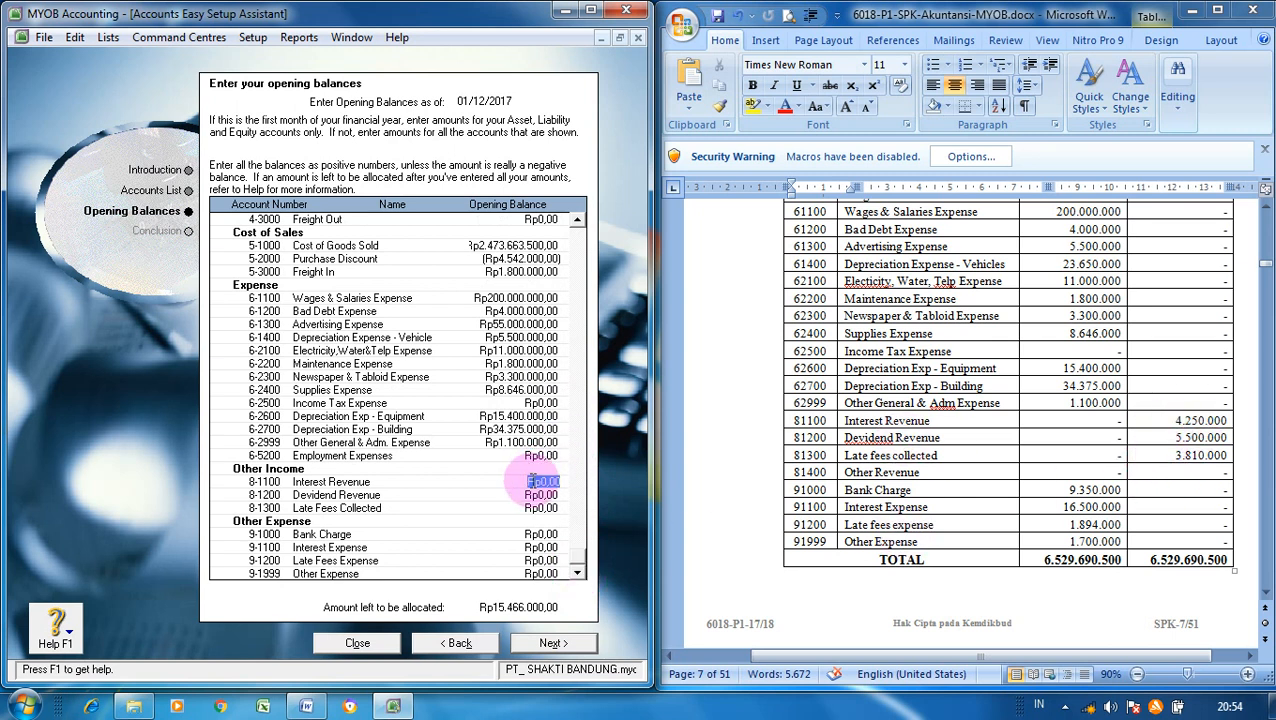
text(4.250.000)
key(Tab)
text(55)
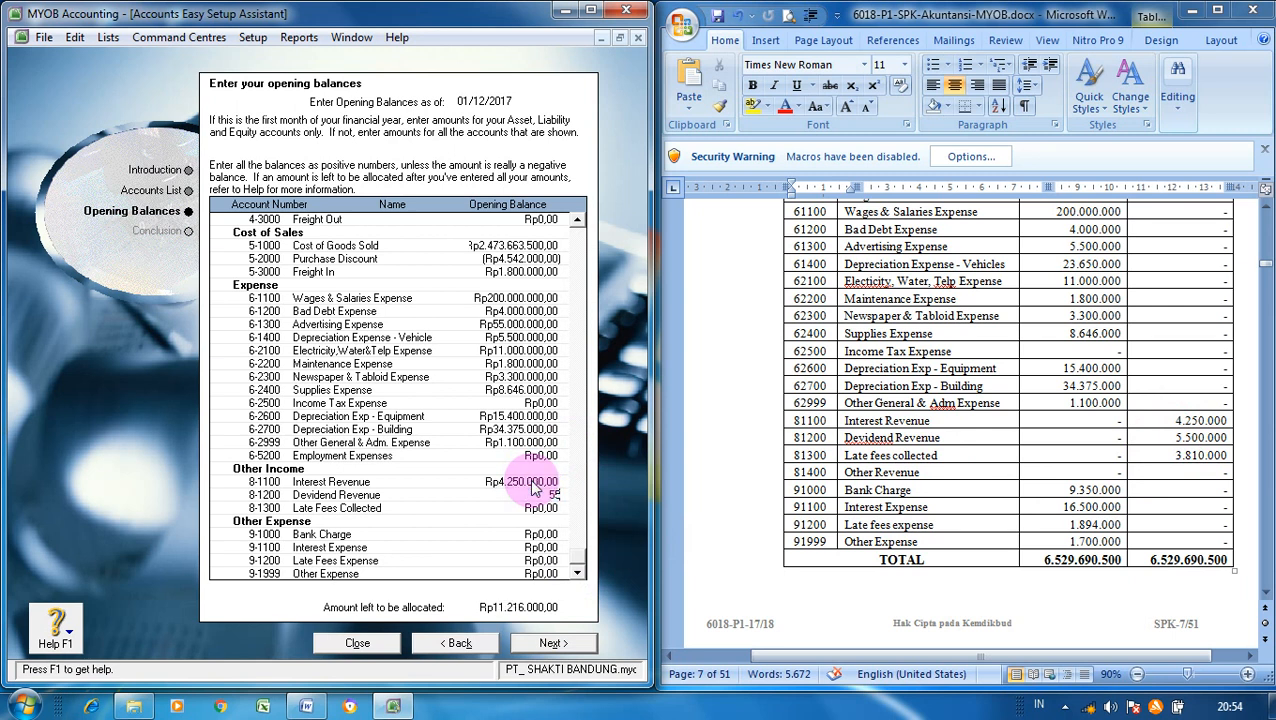
text(0)
text(000)
key(Tab)
text(3.810.000)
key(Tab)
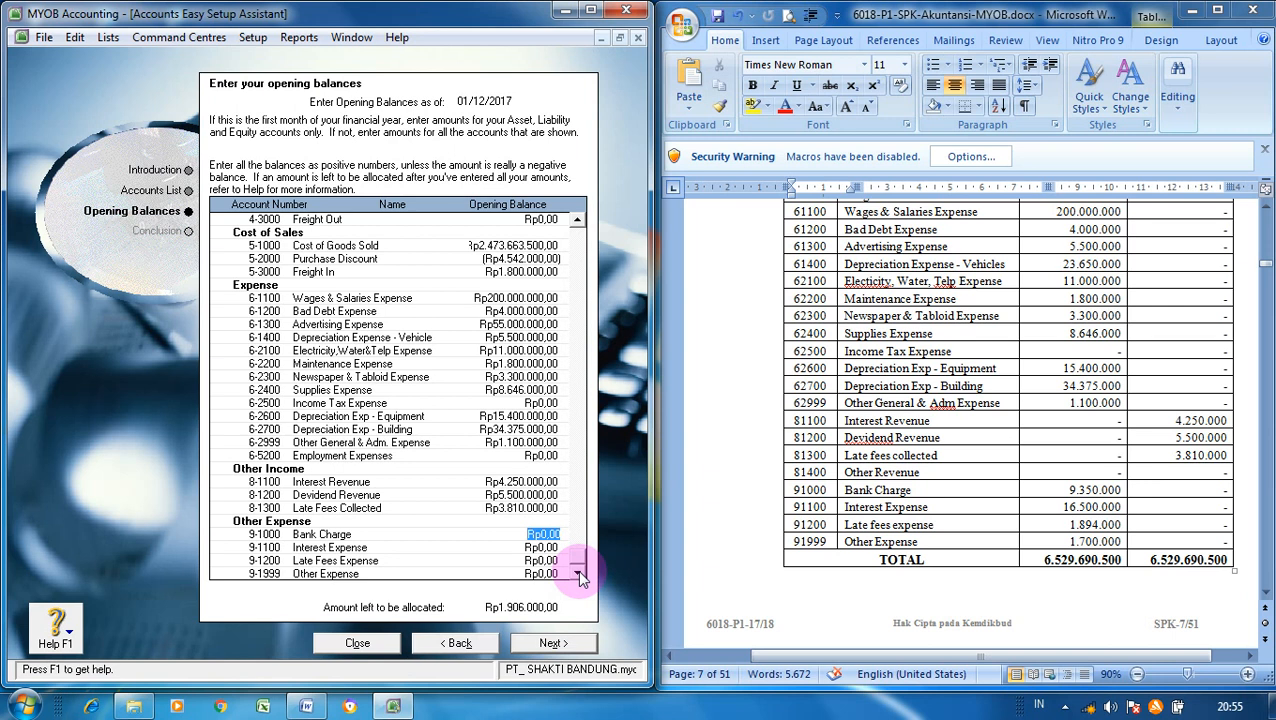
- Enter Bank Charge 9.350.000, Interest Expense 16.500.000, Late Fees 1.894.000 and Other Expense 1.700.000
text(9350000)
key(Tab)
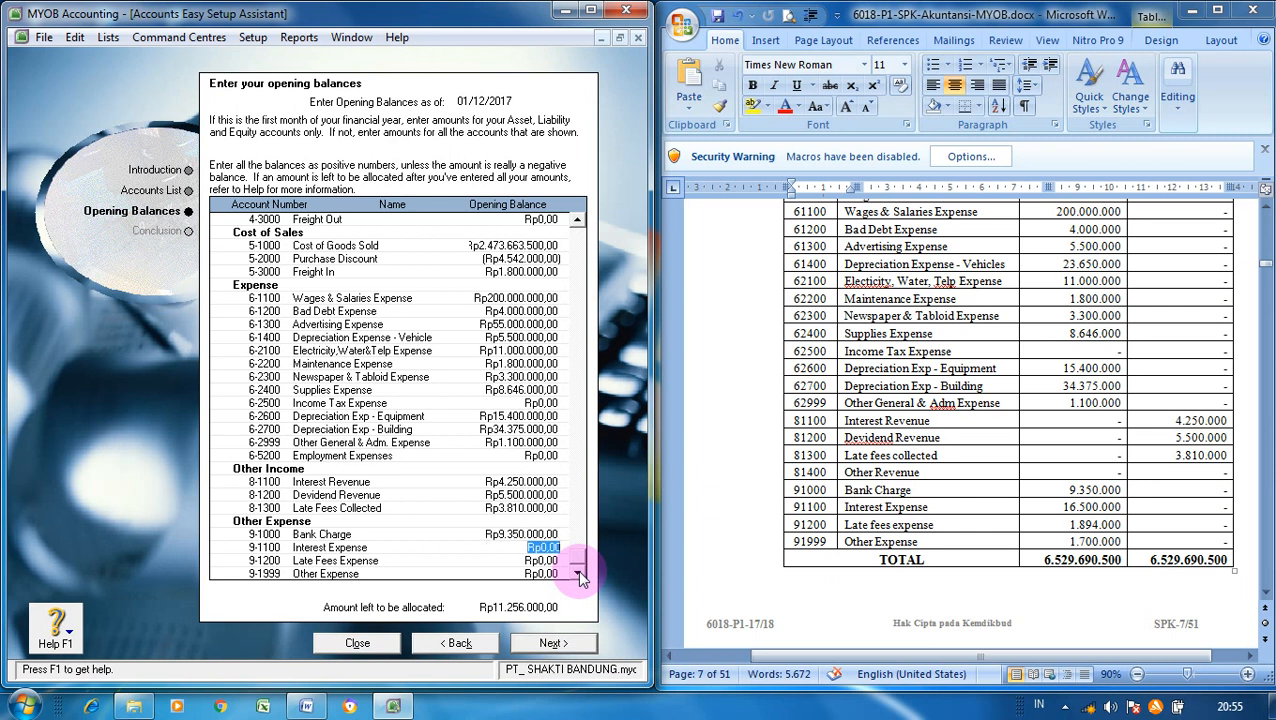
text(16500000)
key(Tab)
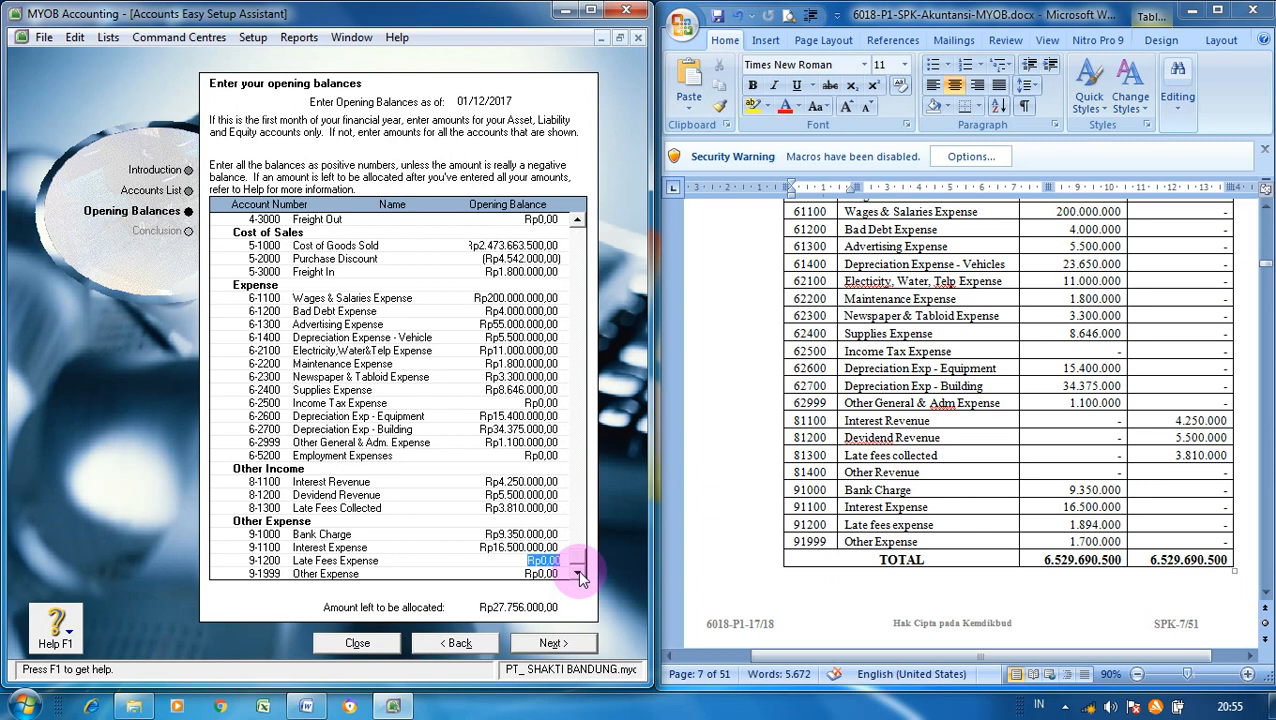
text(1.)
text(894.)
text(000)
key(Tab)
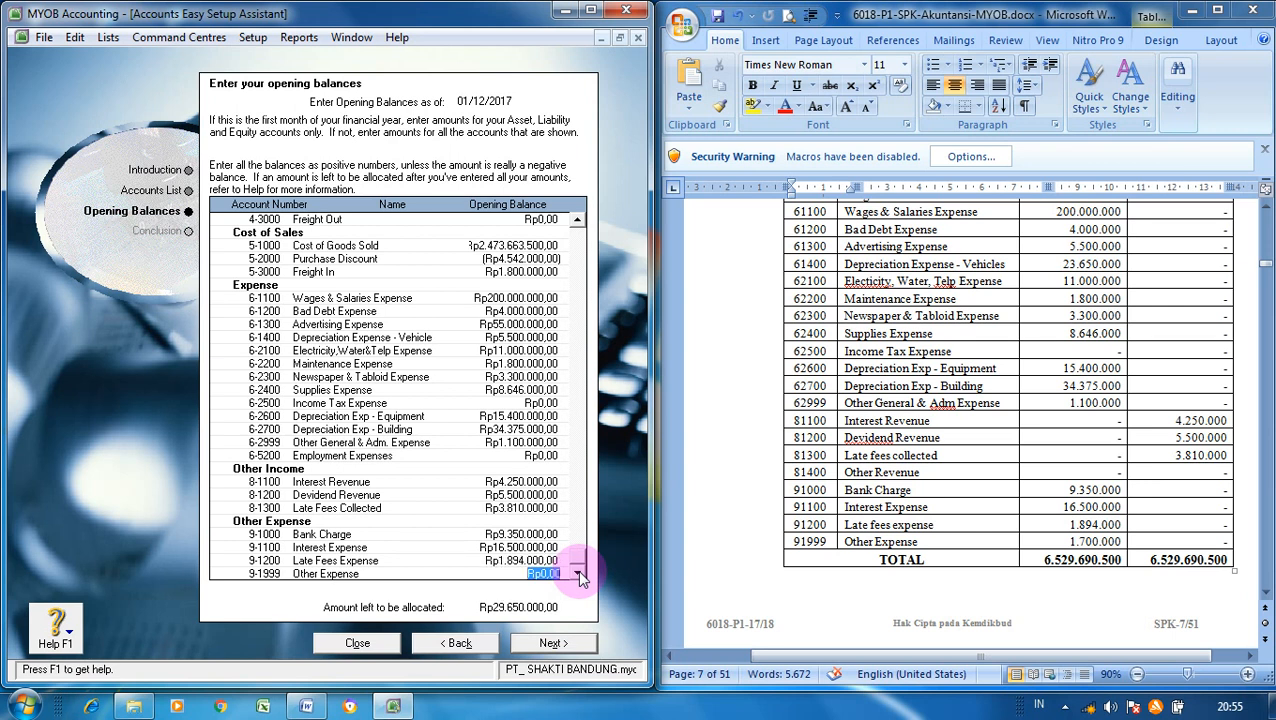
text(1.700.)
text(000)
key(Tab)
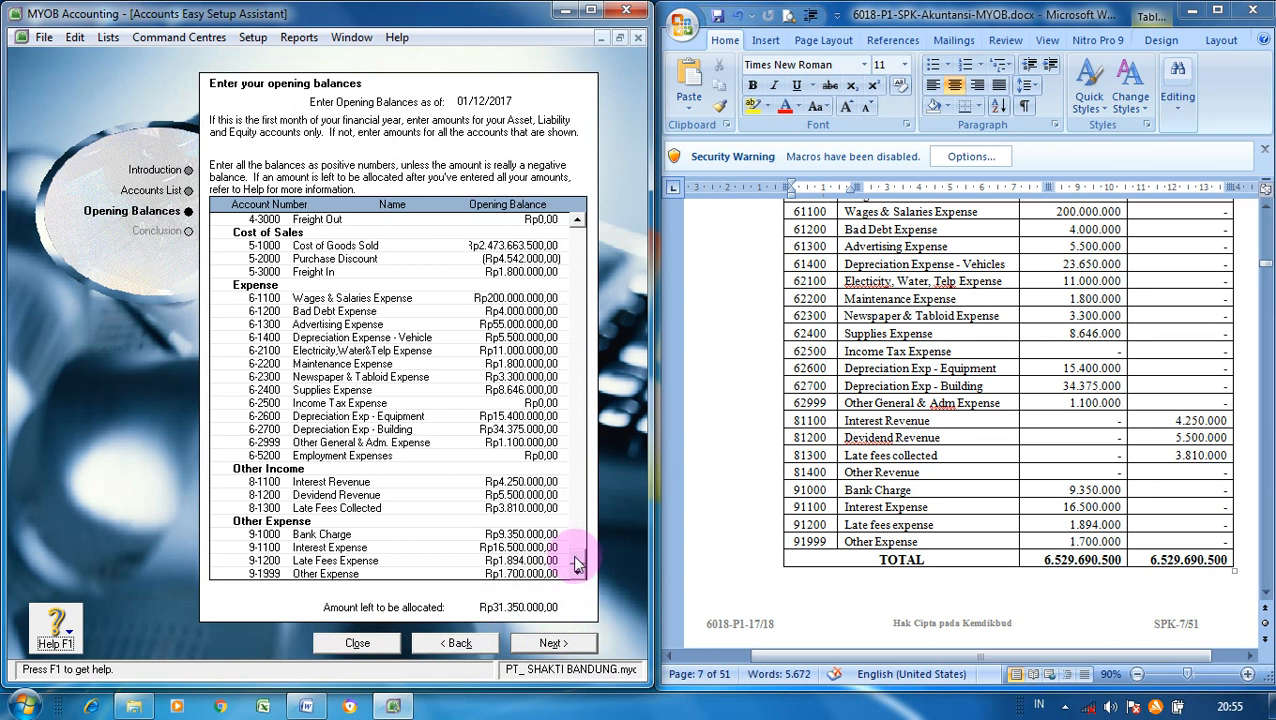
drag(576, 565, 577, 218)
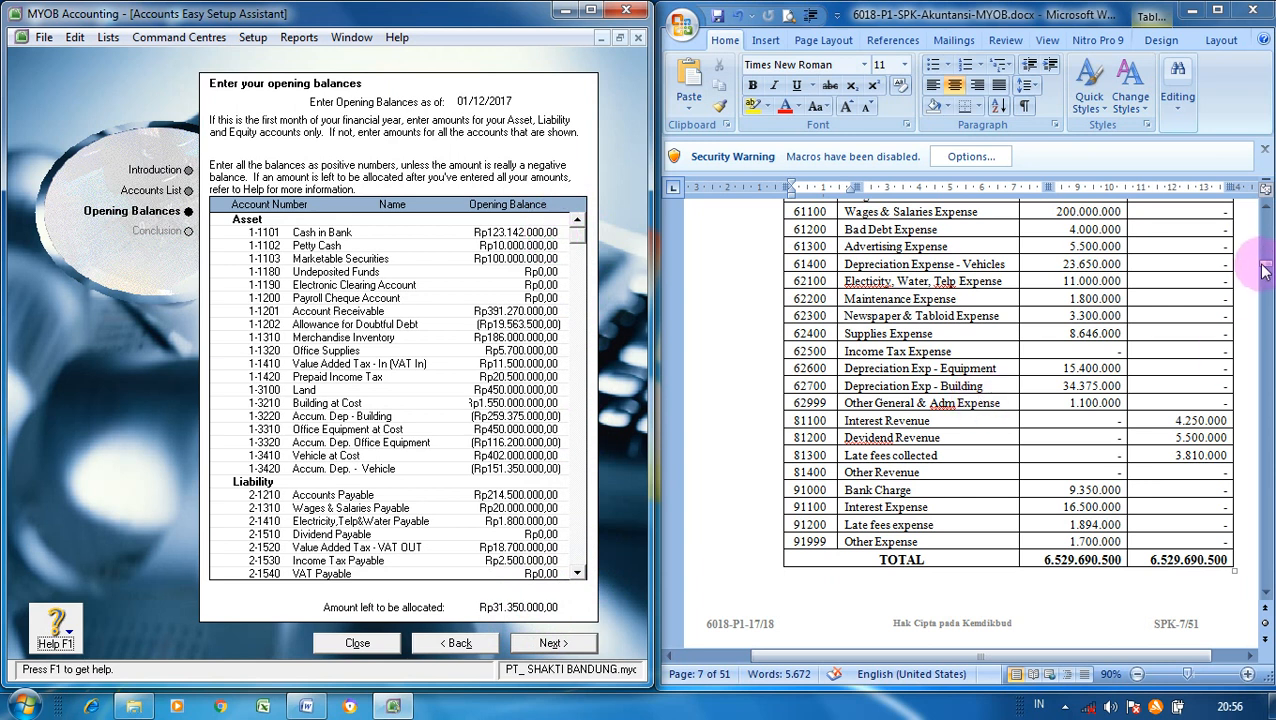
mouse_move(1266, 270)
mouse_down()
mouse_move(1266, 234)
mouse_move(1266, 260)
mouse_up()
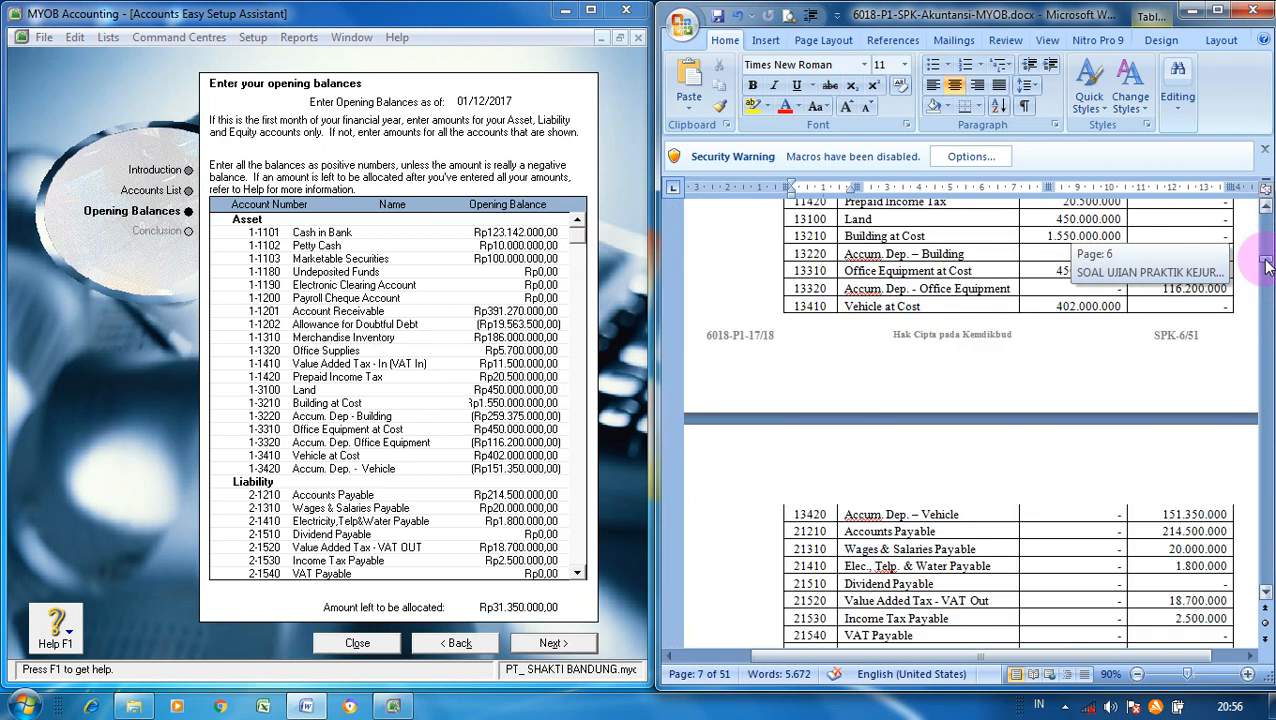
click(1265, 207)
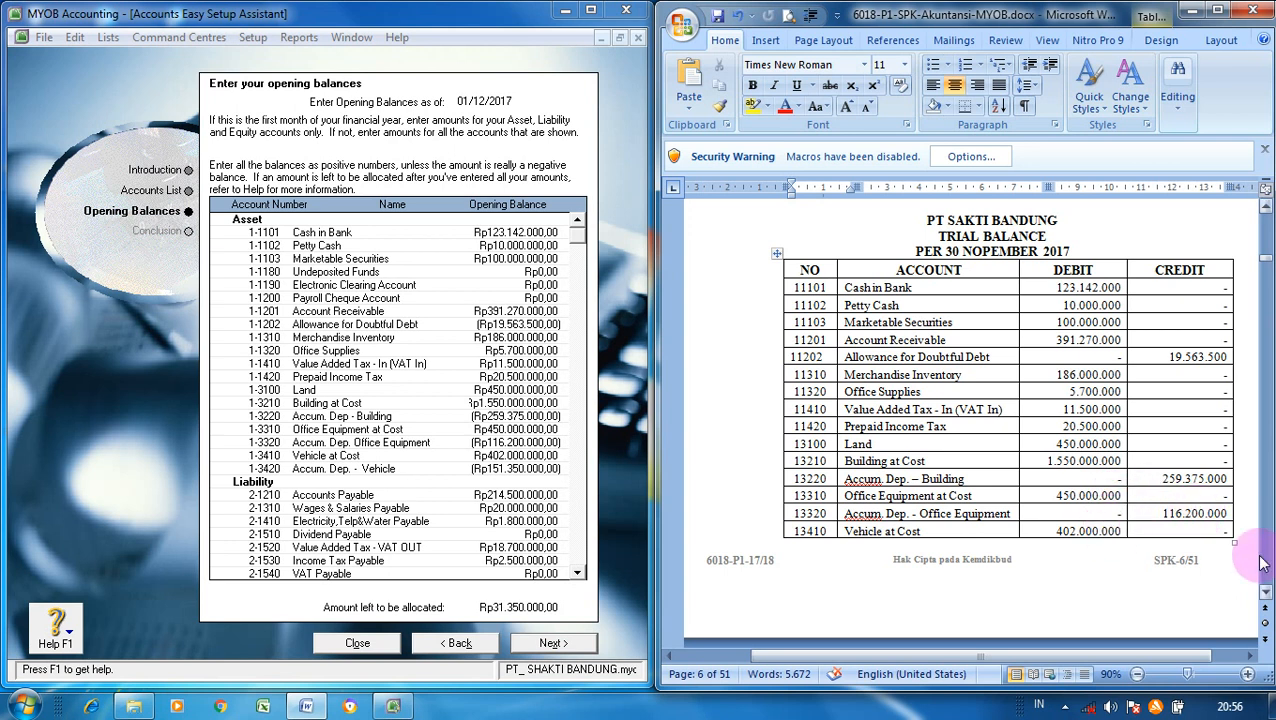
click(1266, 590)
click(1266, 590)
click(1266, 590)
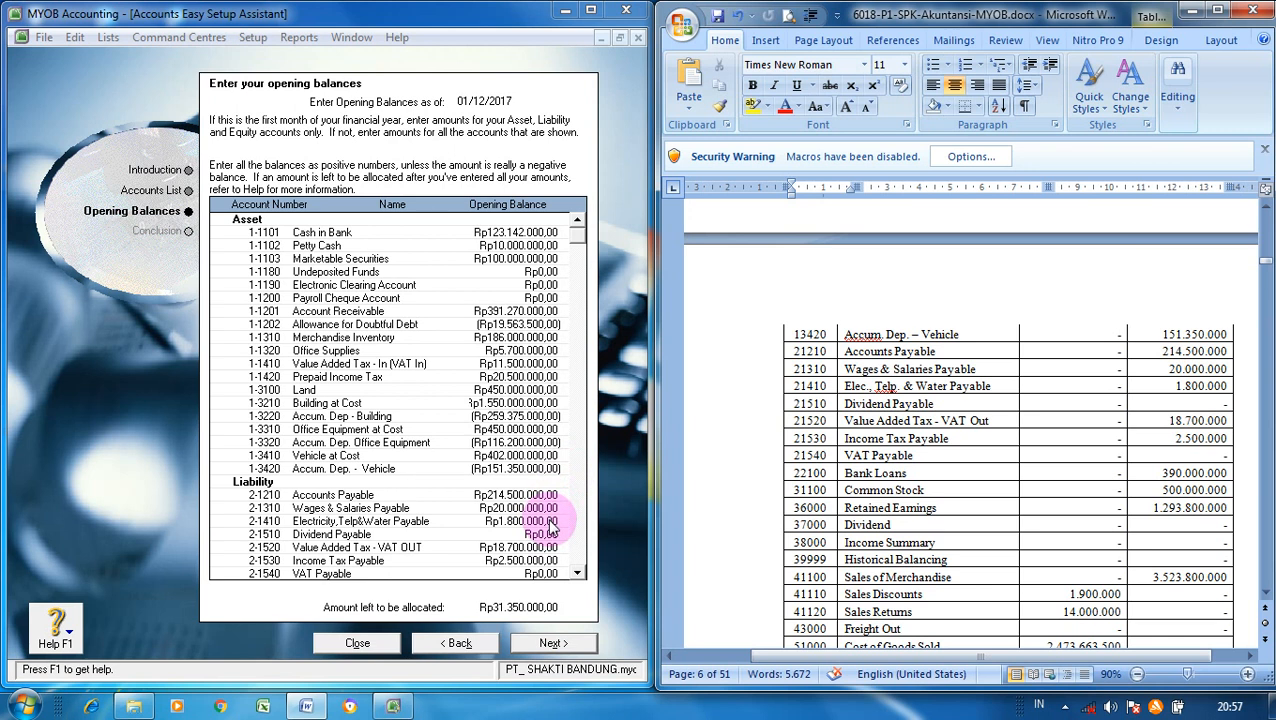
click(577, 573)
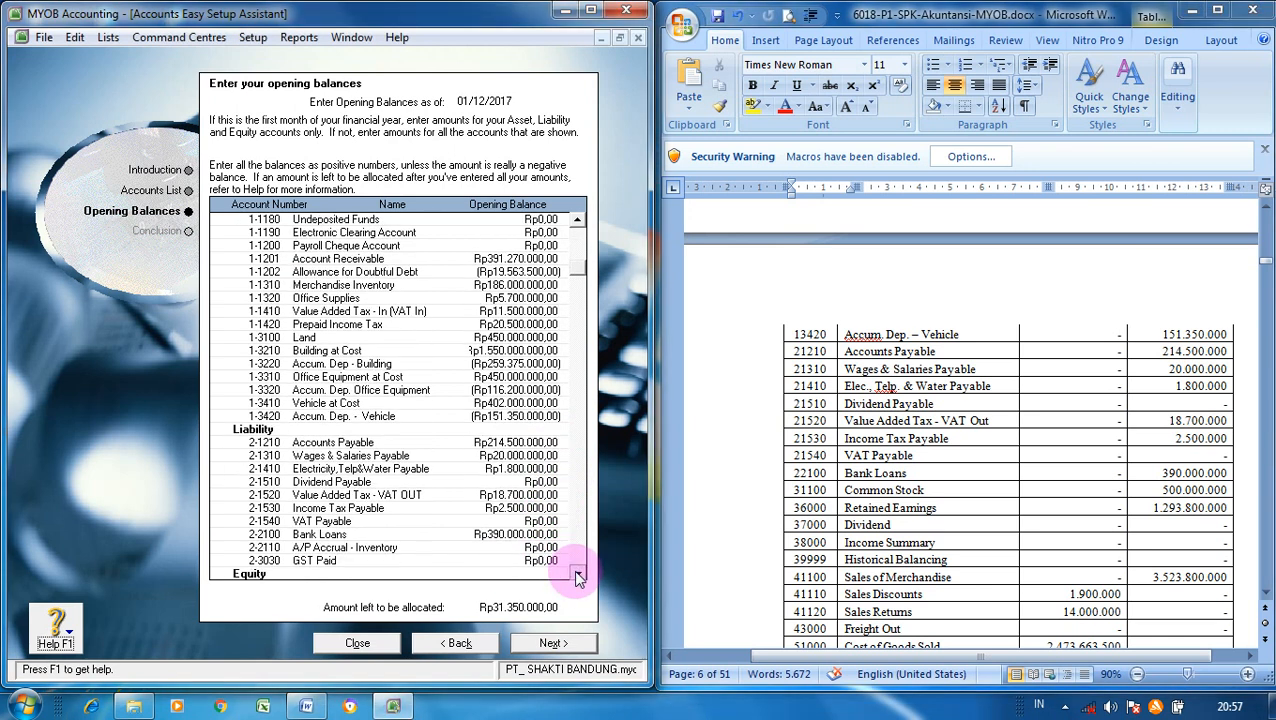
click(577, 573)
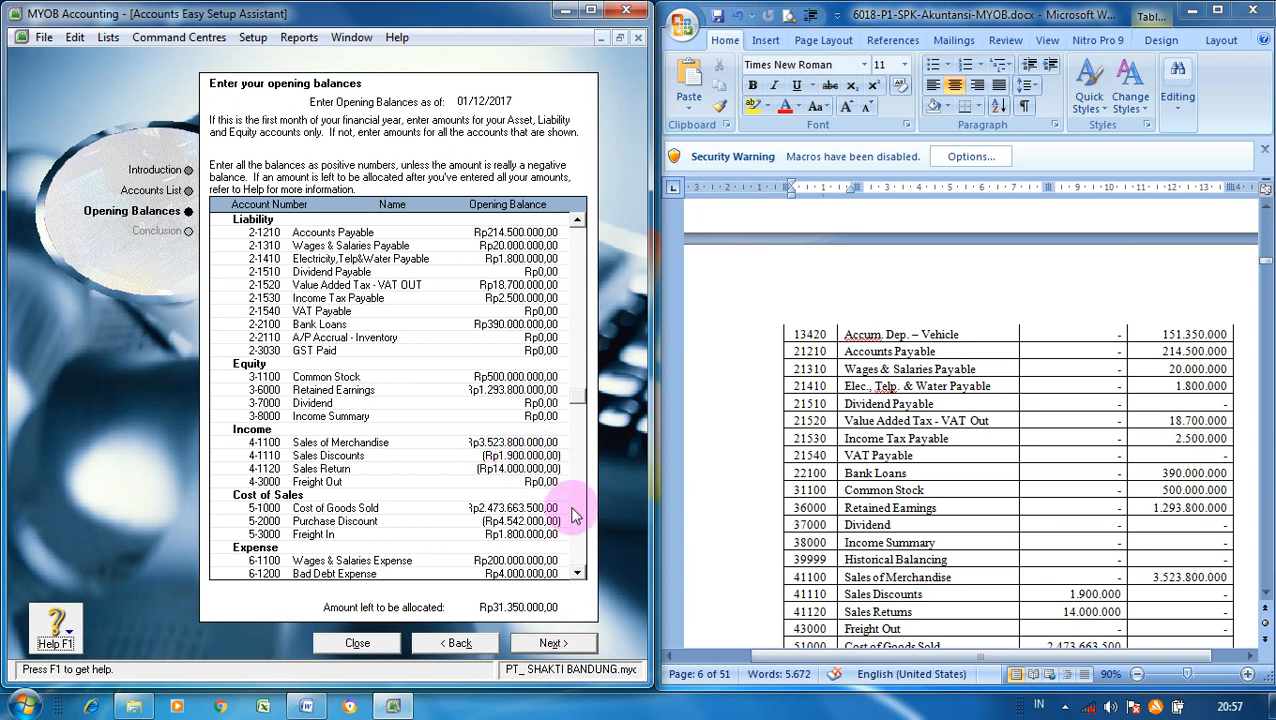
scroll(579, 568, down, 5)
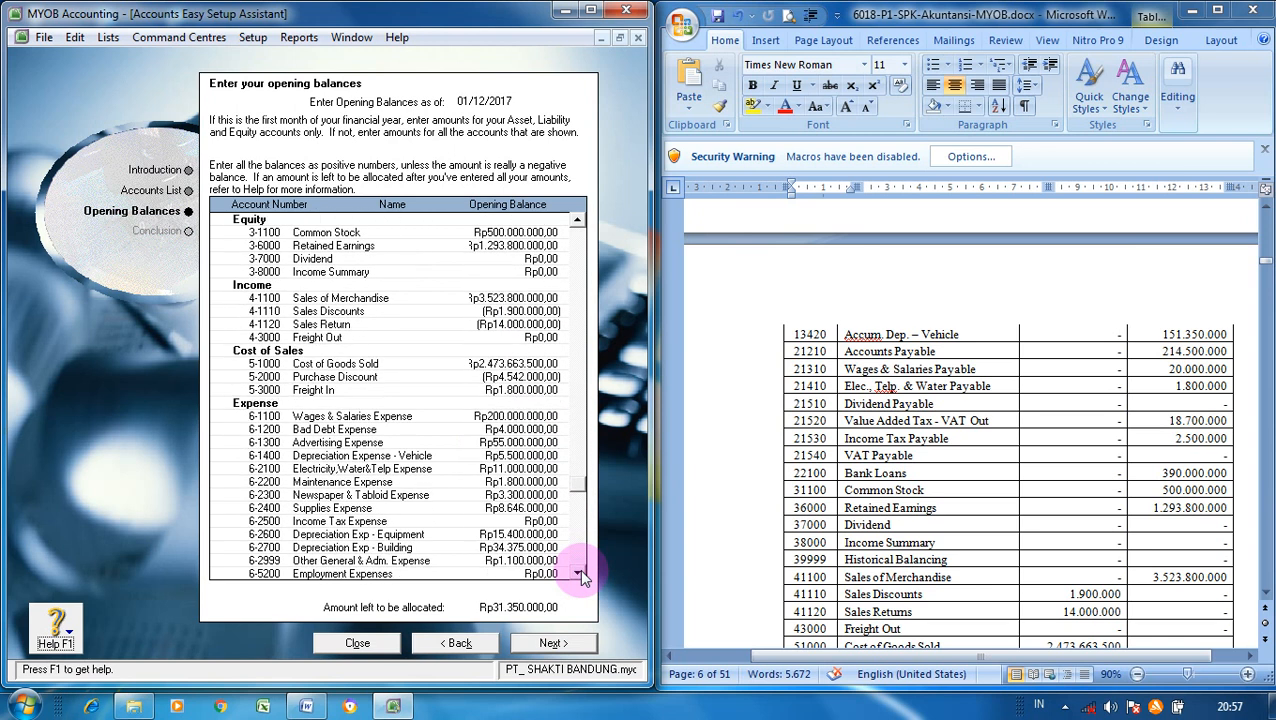
scroll(1266, 597, down, 3)
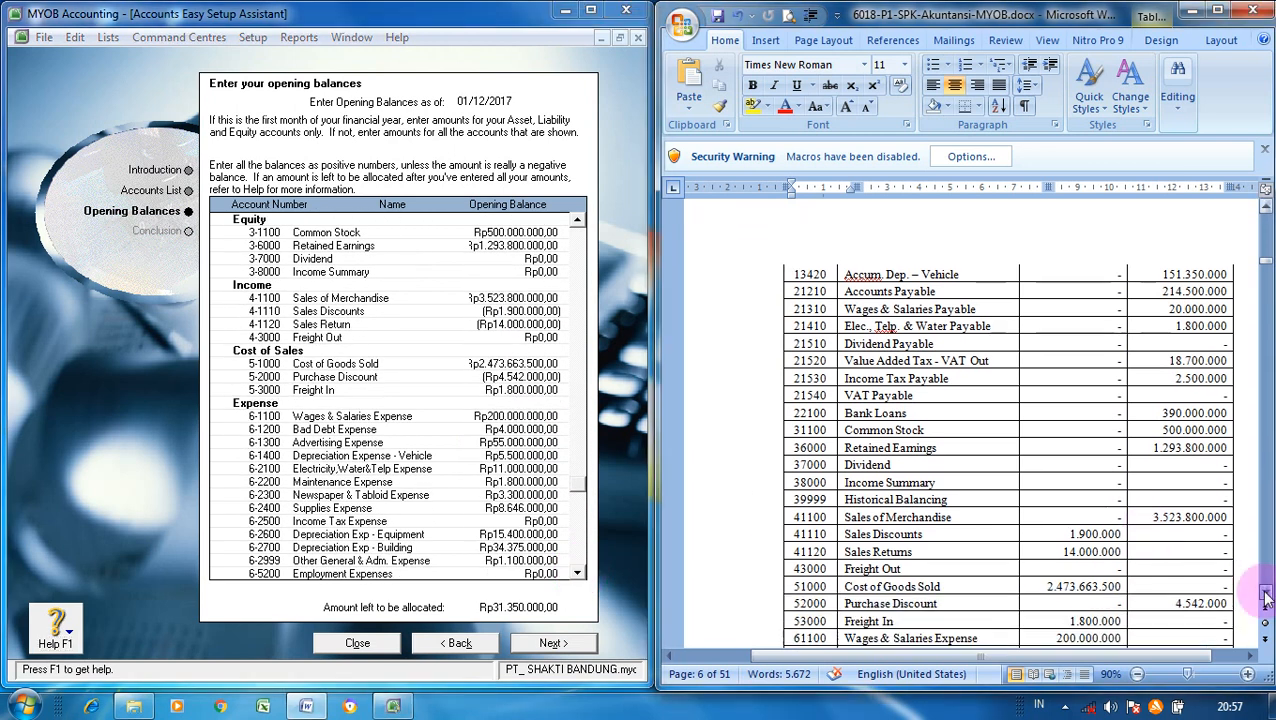
scroll(1266, 597, down, 3)
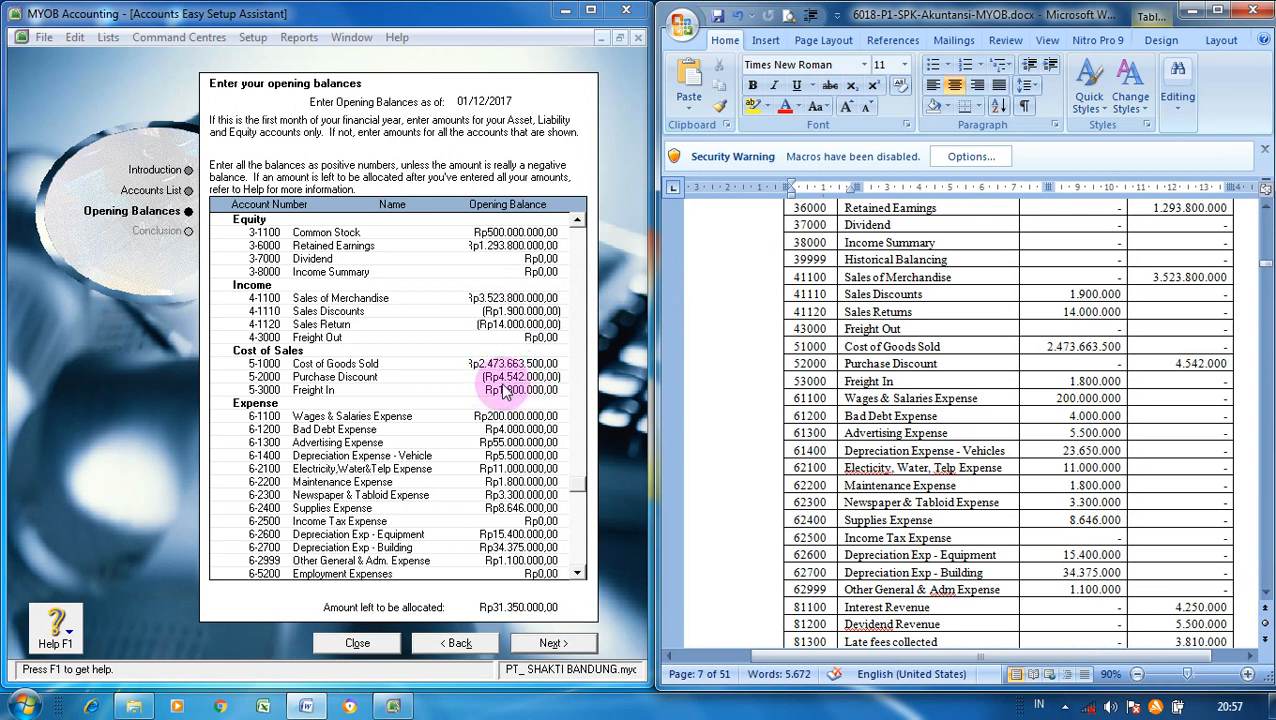
- Change Advertising Expense to 5.500.000 and Depreciation Expense - Vehicle to 23.650.000, bringing unallocated to Rp0
click(541, 444)
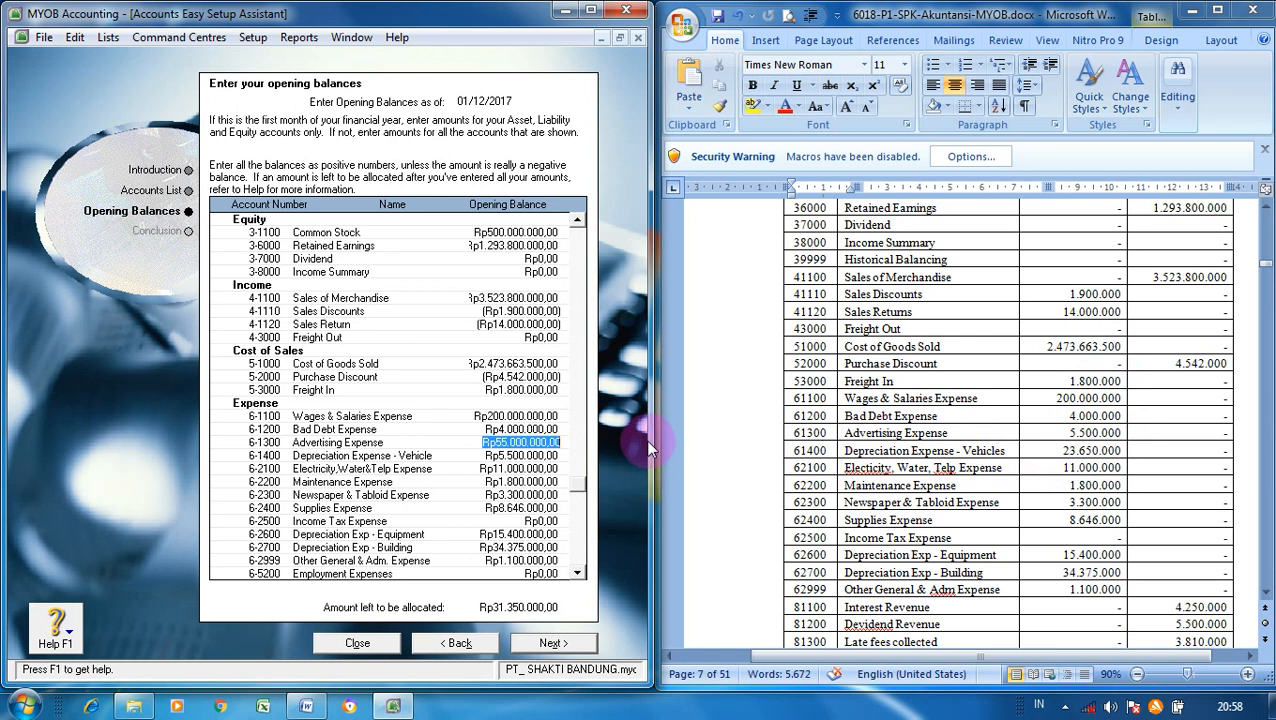
click(559, 443)
text(5500000)
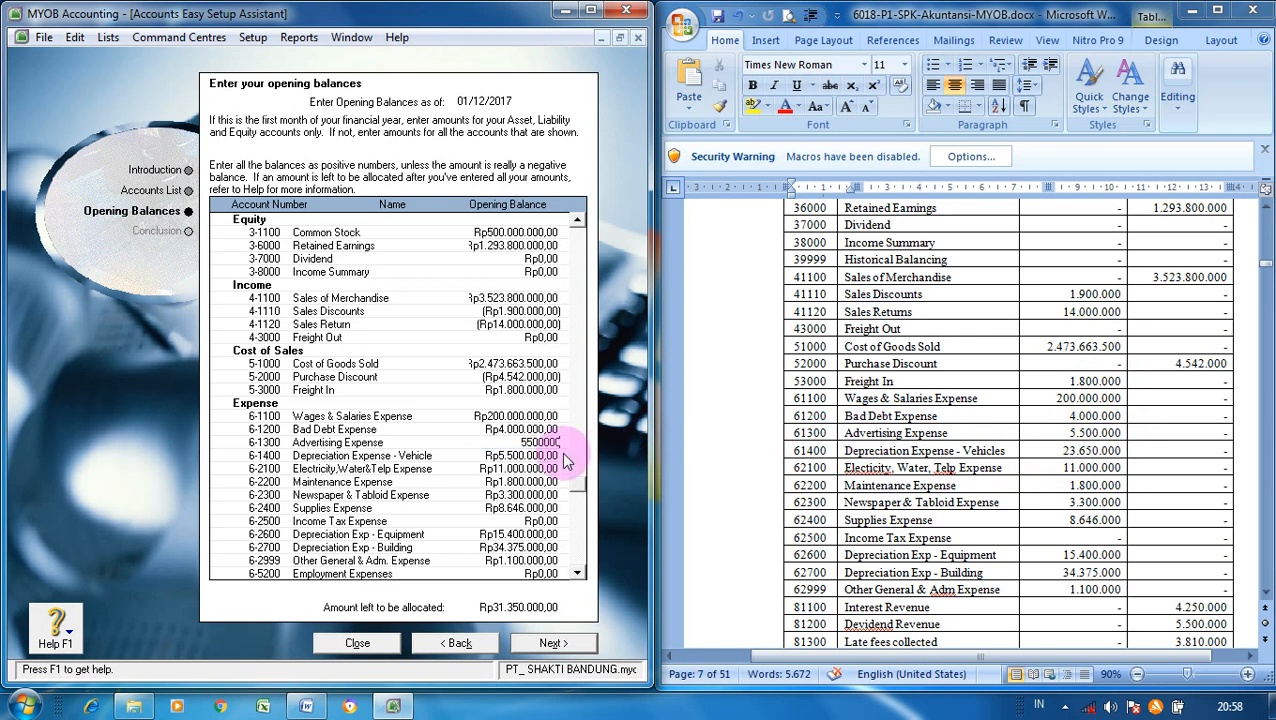
key(Tab)
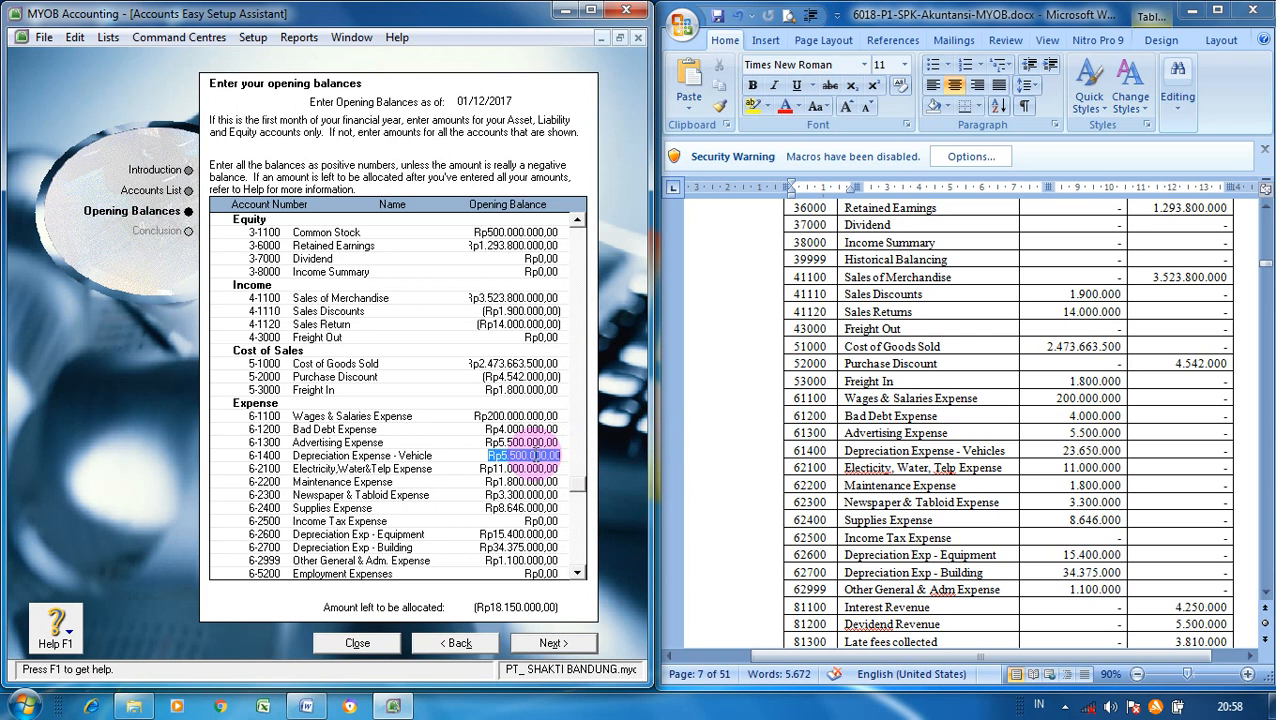
text(23)
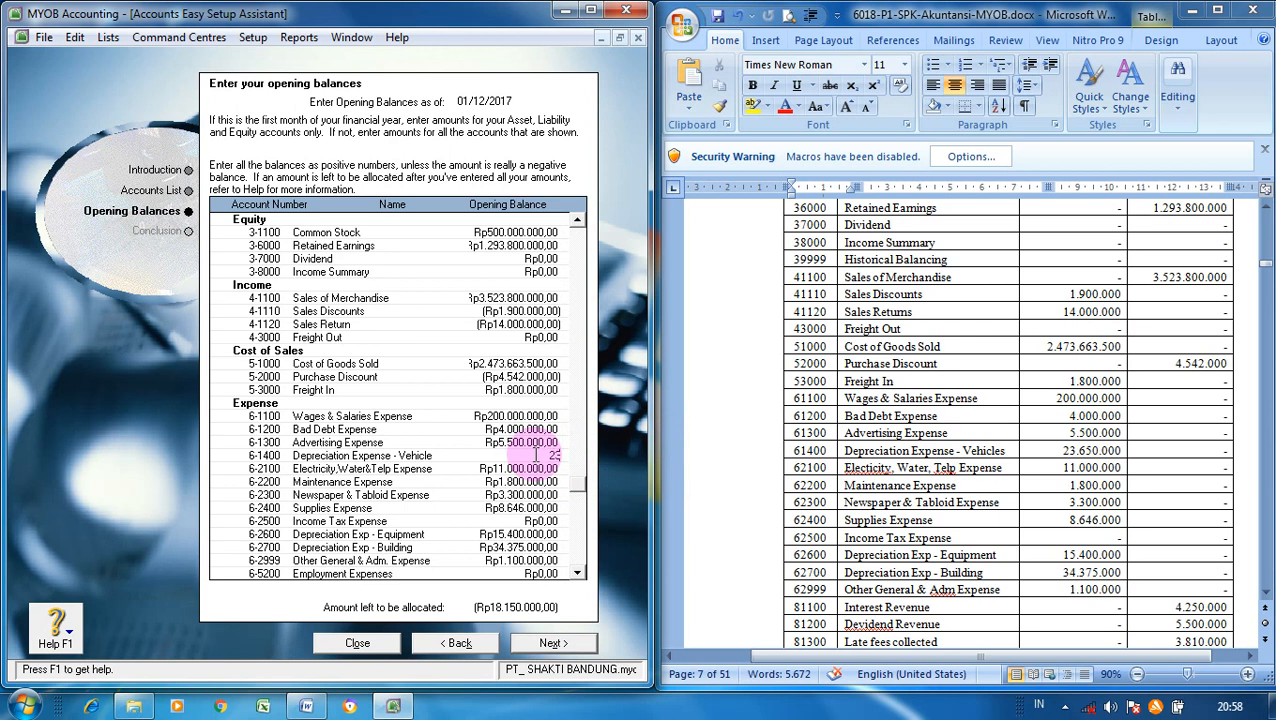
text(.650.000)
key(Tab)
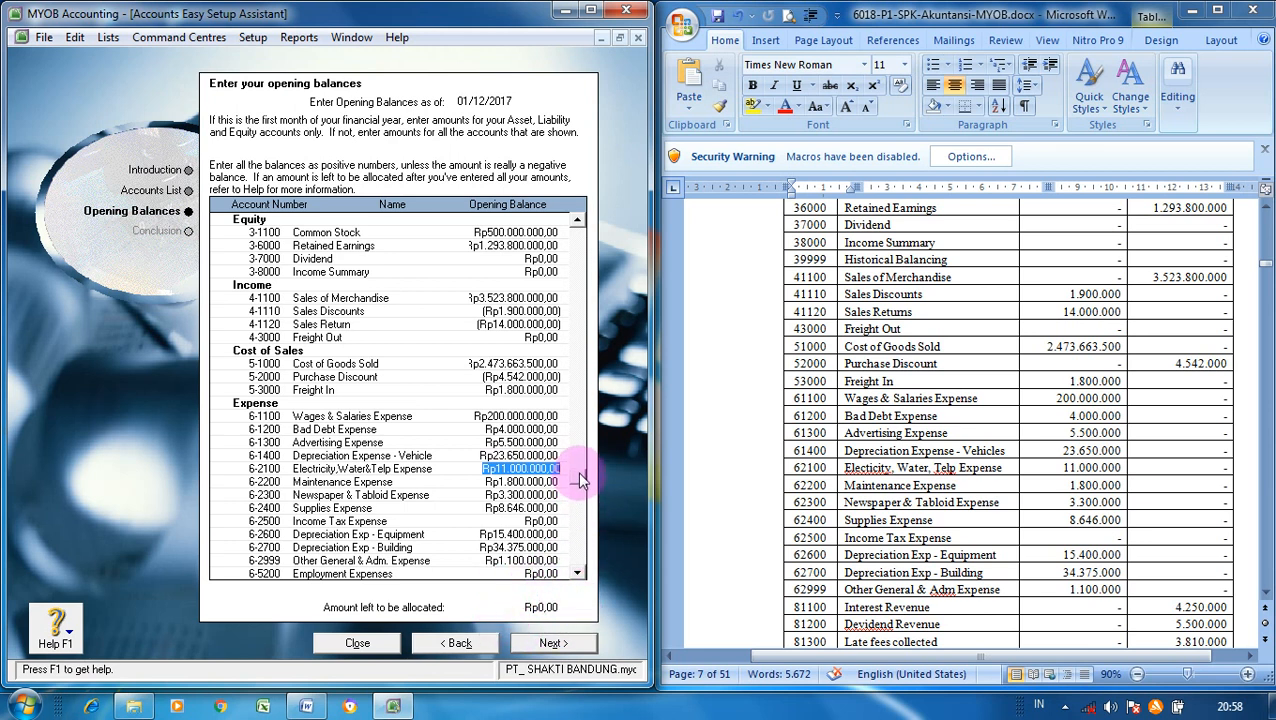
scroll(578, 480, up, 1)
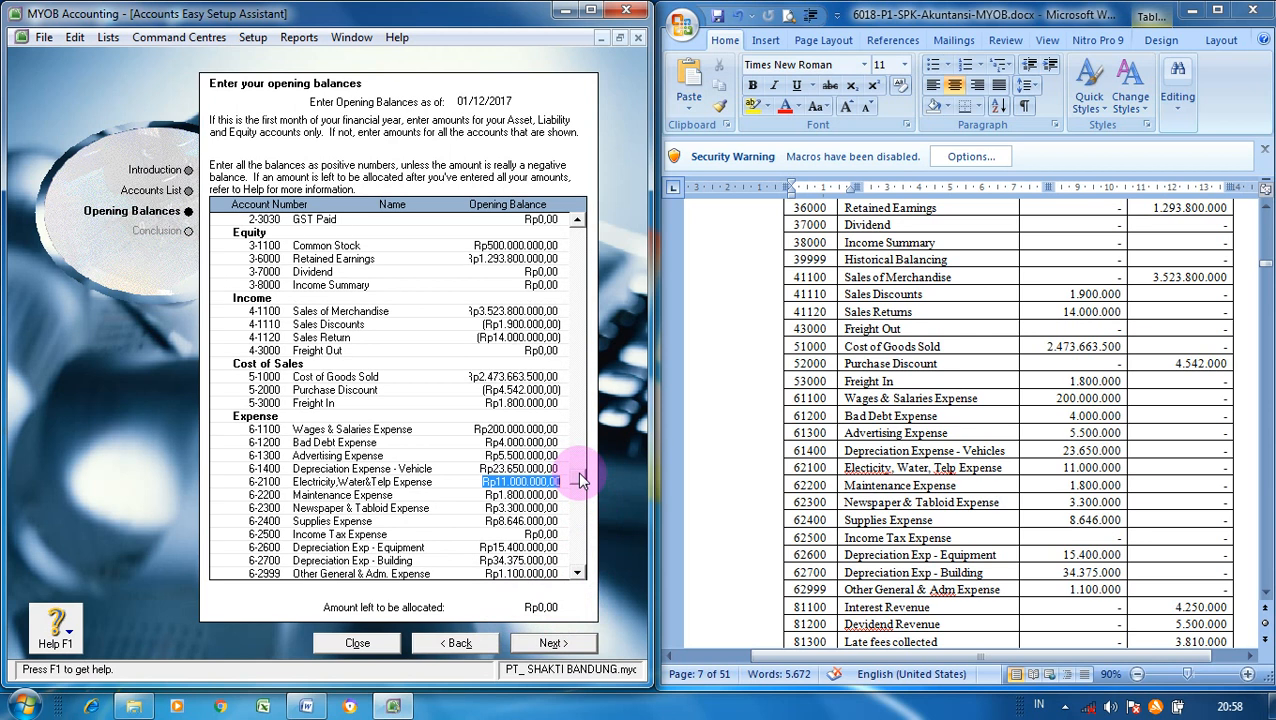
- Move on to the Congratulations page, then close the assistant and the Set Up MYOB window
click(567, 642)
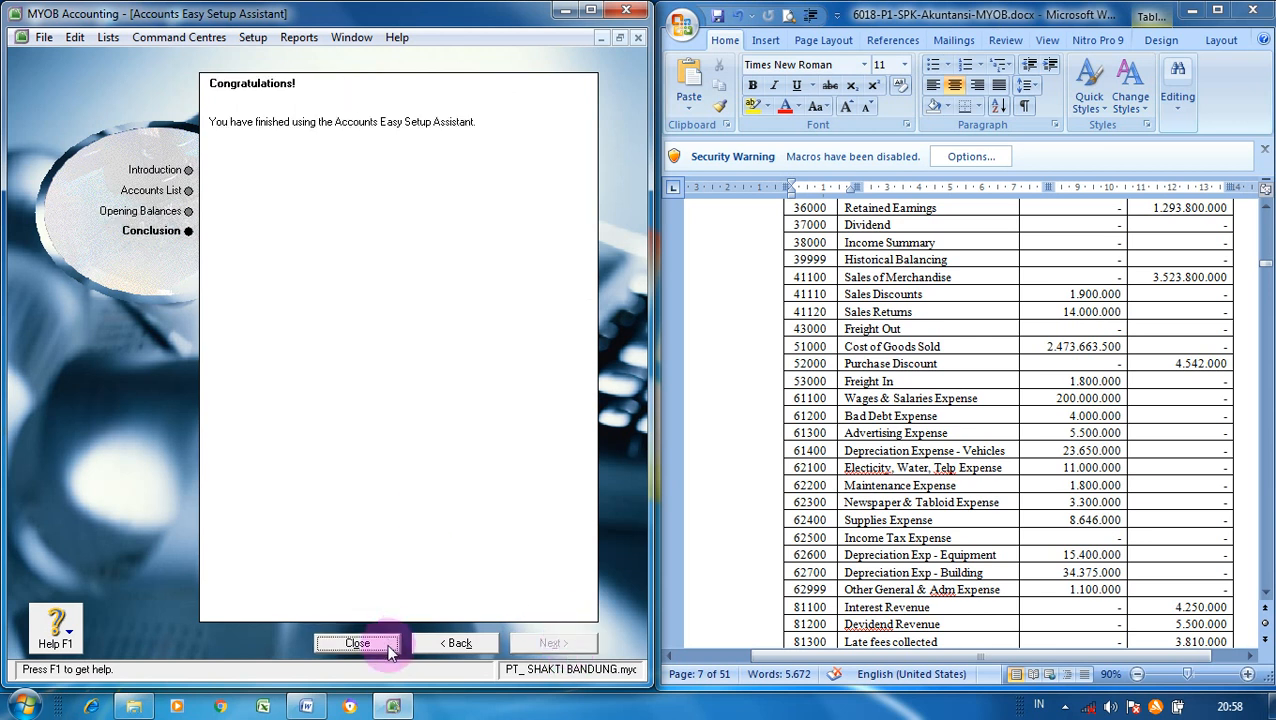
click(357, 642)
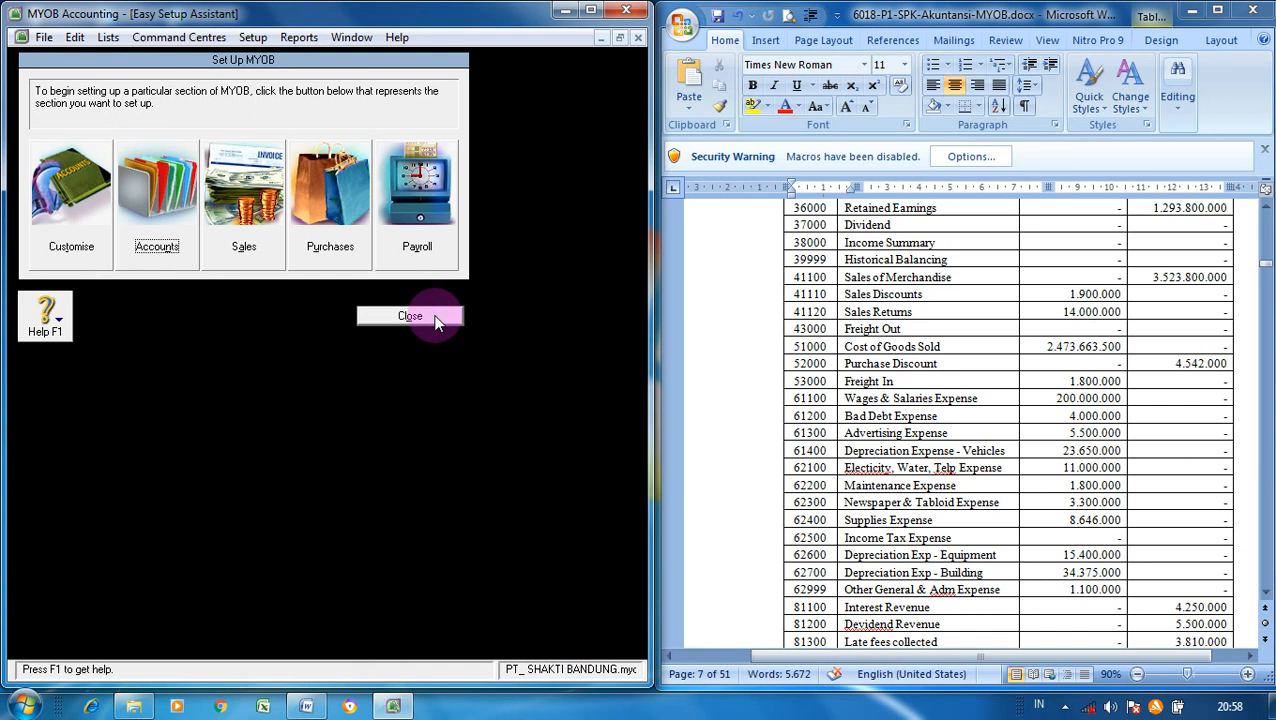
click(410, 316)
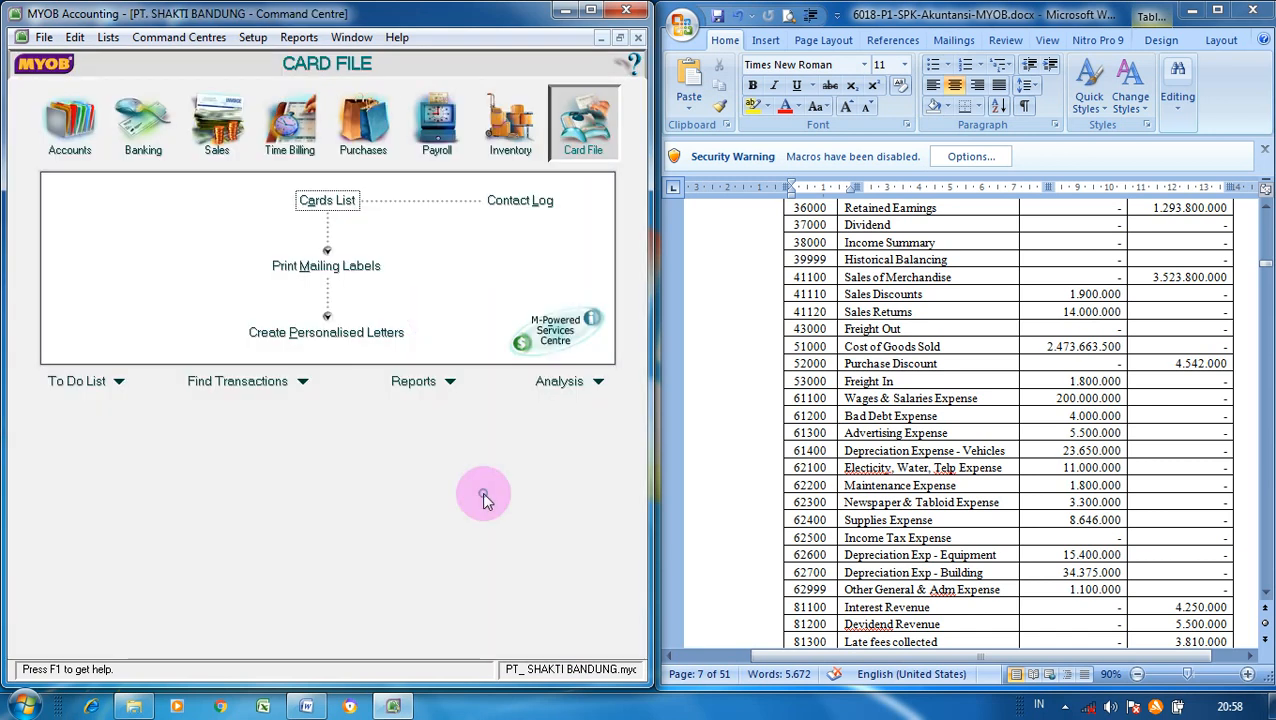